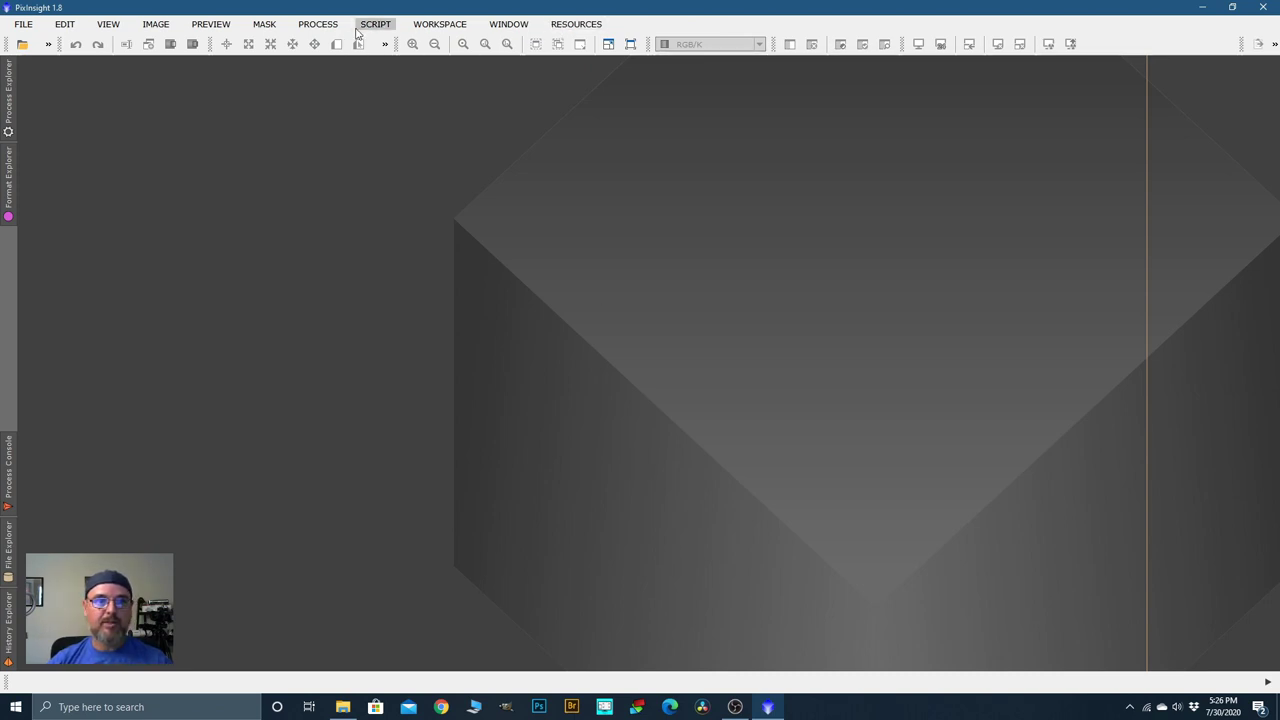
# Step: Browse the Process menu categories without choosing a tool
pyautogui.click(320, 26)
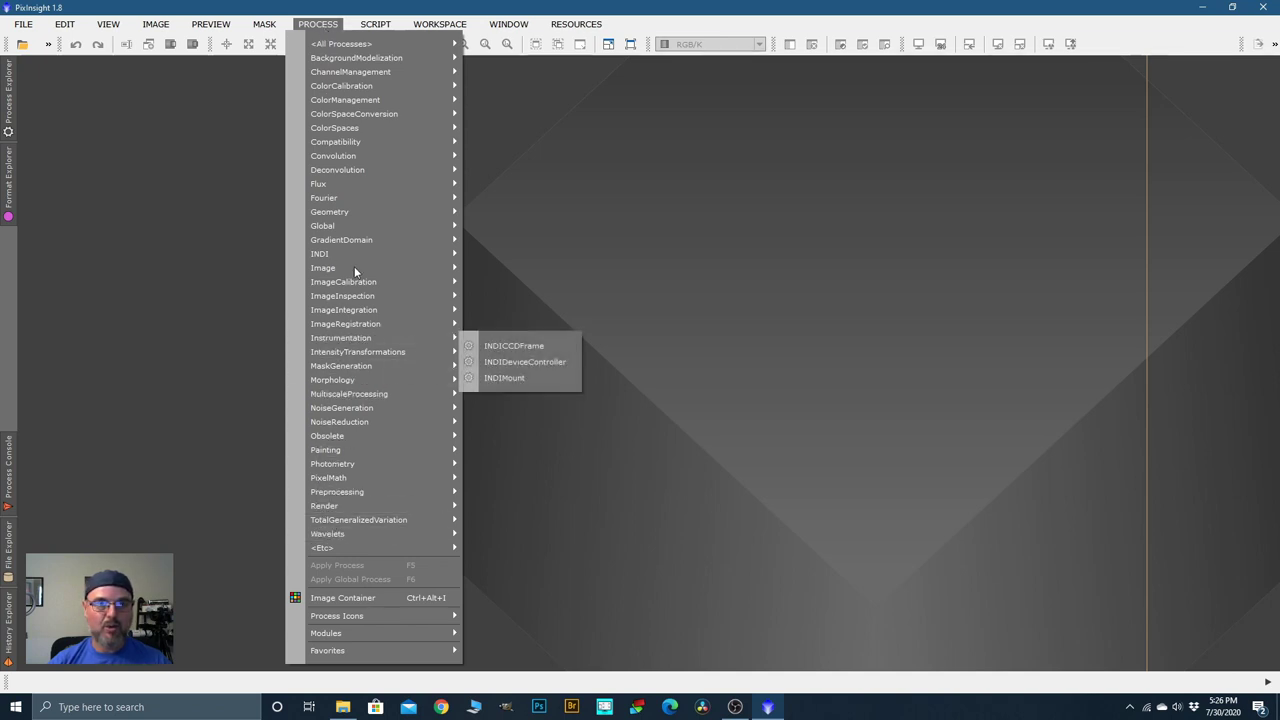
pyautogui.moveTo(337, 104)
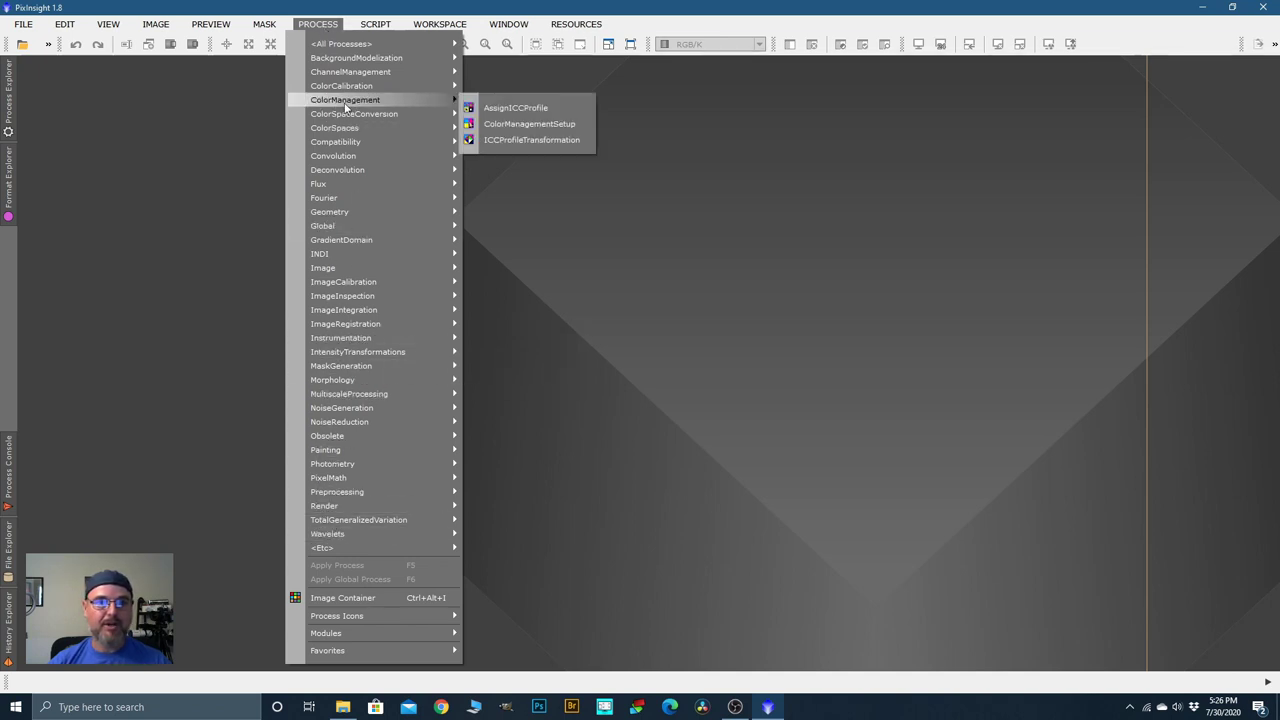
pyautogui.moveTo(346, 143)
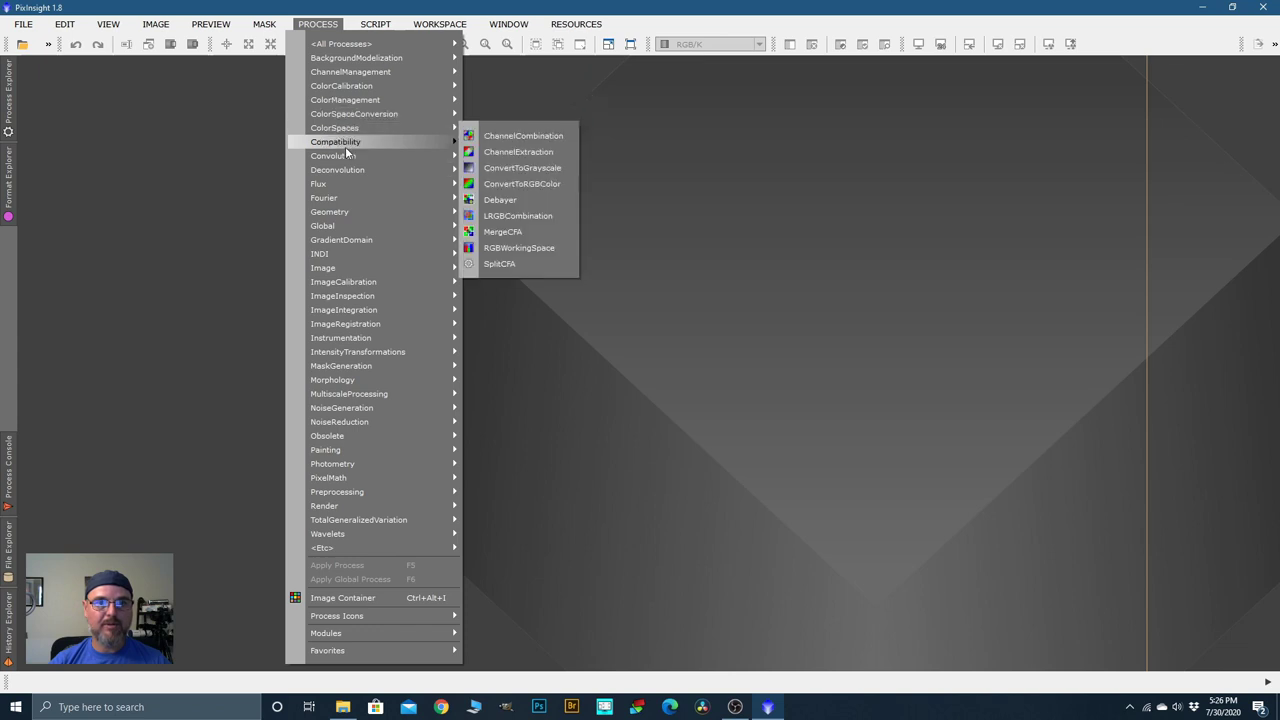
pyautogui.moveTo(352, 351)
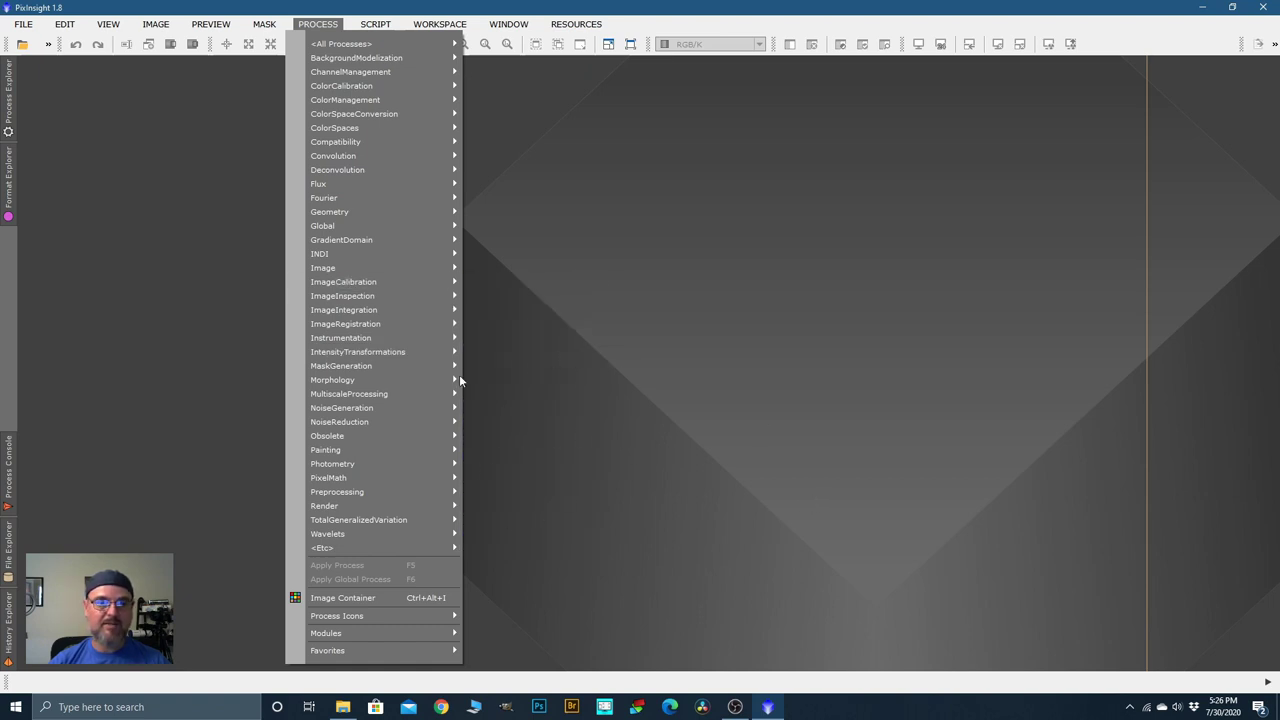
pyautogui.moveTo(340, 429)
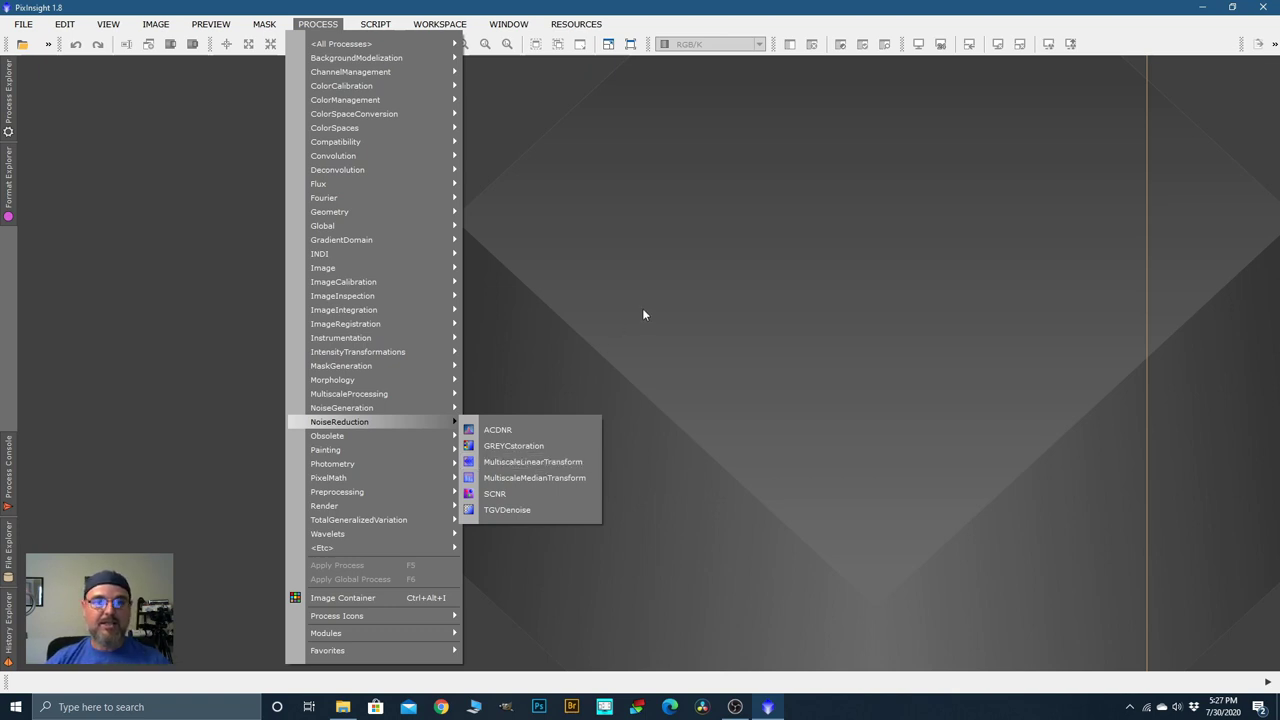
pyautogui.click(435, 199)
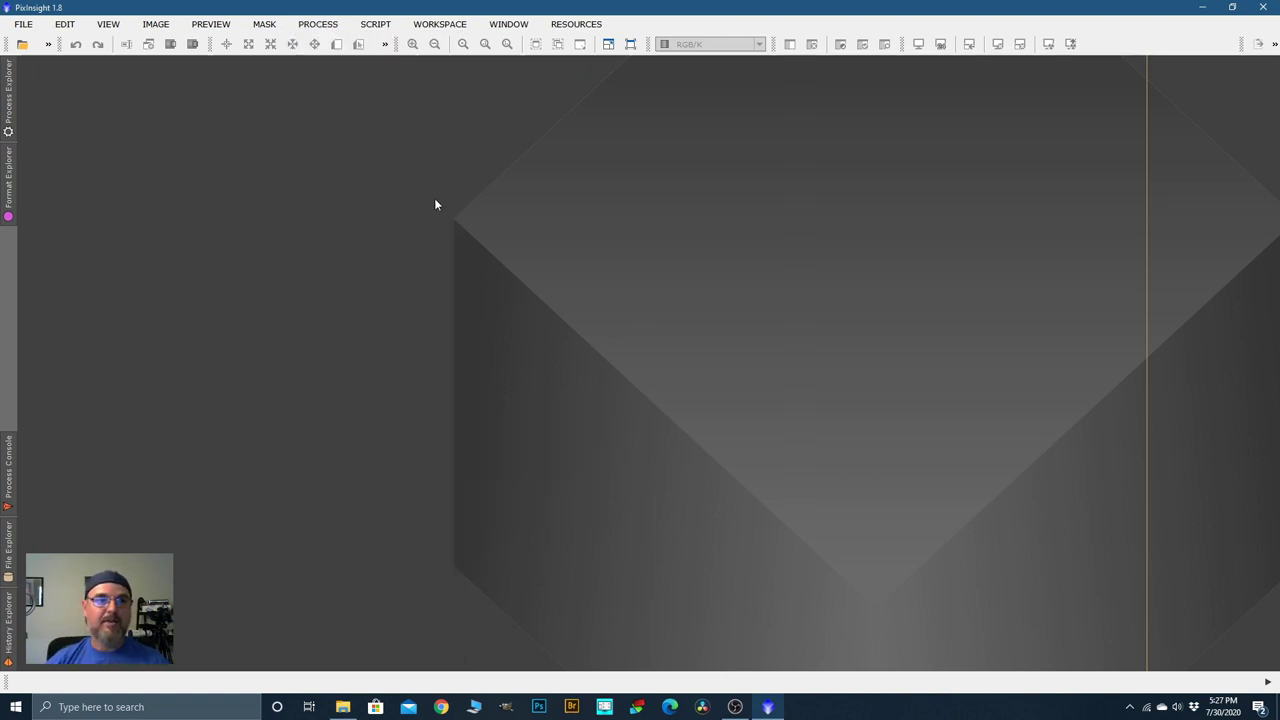
# Step: Load the Blank Pix Project, then reopen and re-iconize its MultiscaleLinearTransform icon
pyautogui.click(23, 24)
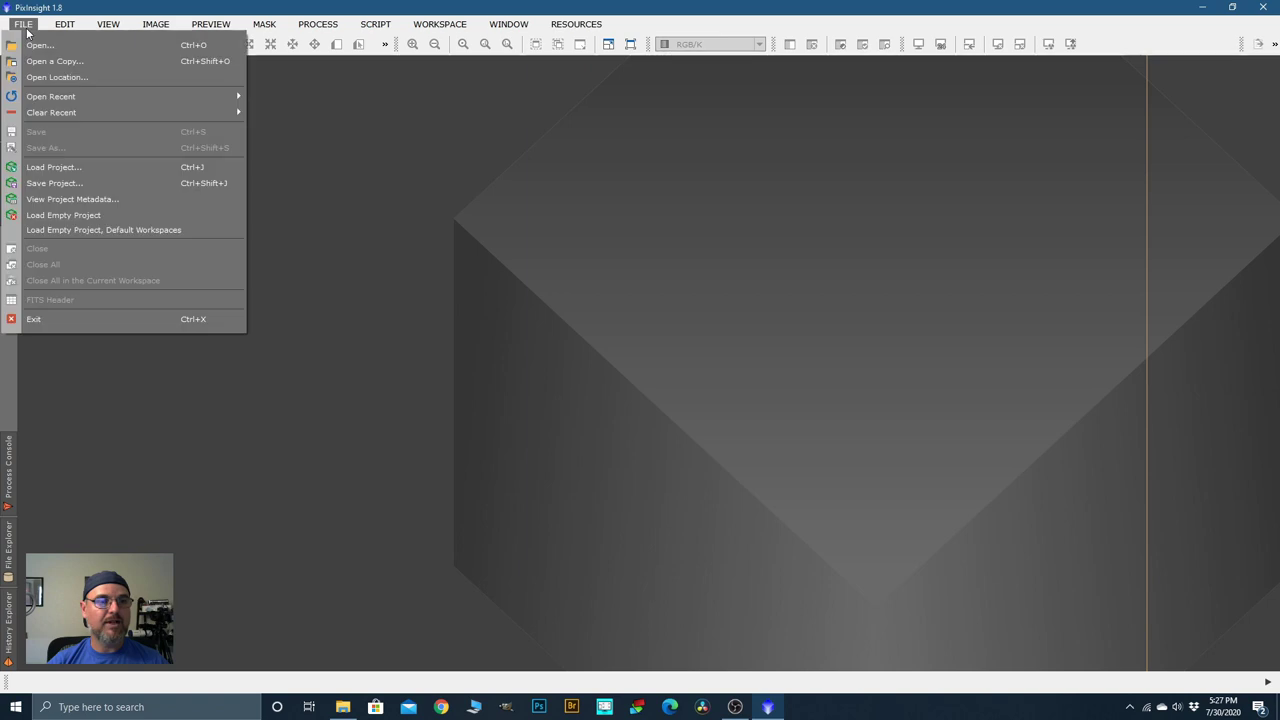
pyautogui.click(54, 168)
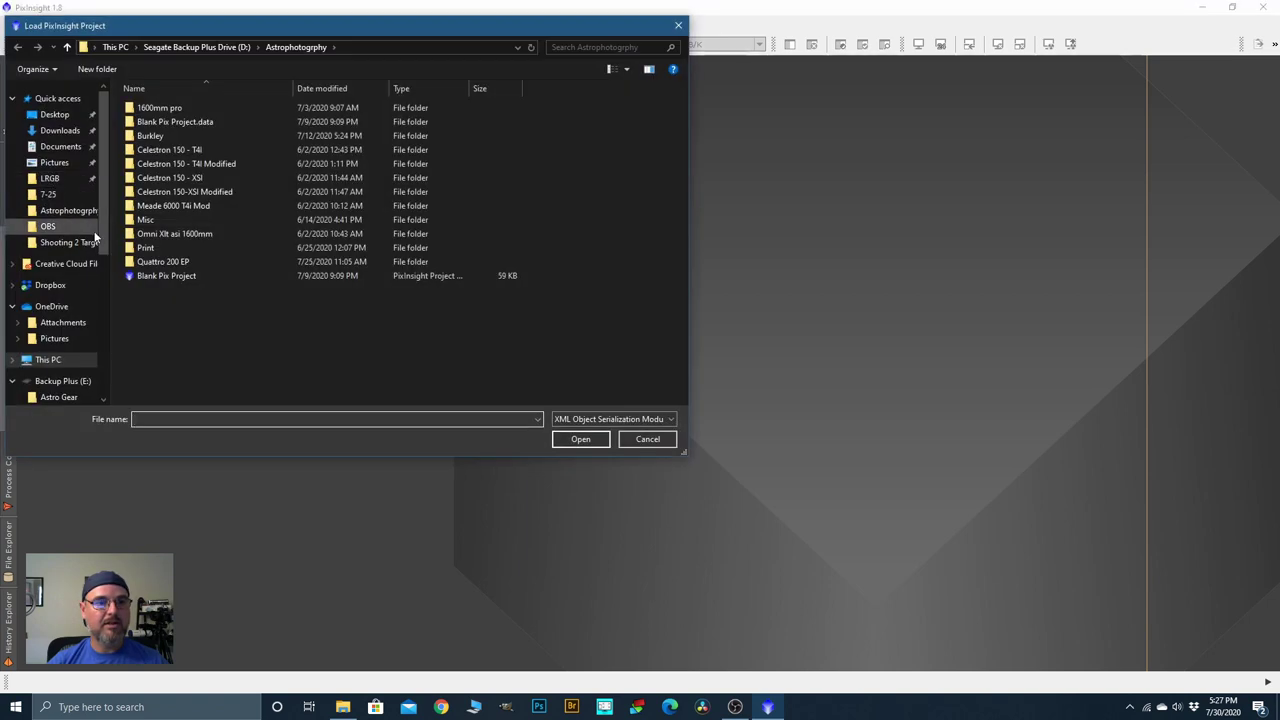
pyautogui.click(182, 279)
pyautogui.click(557, 438)
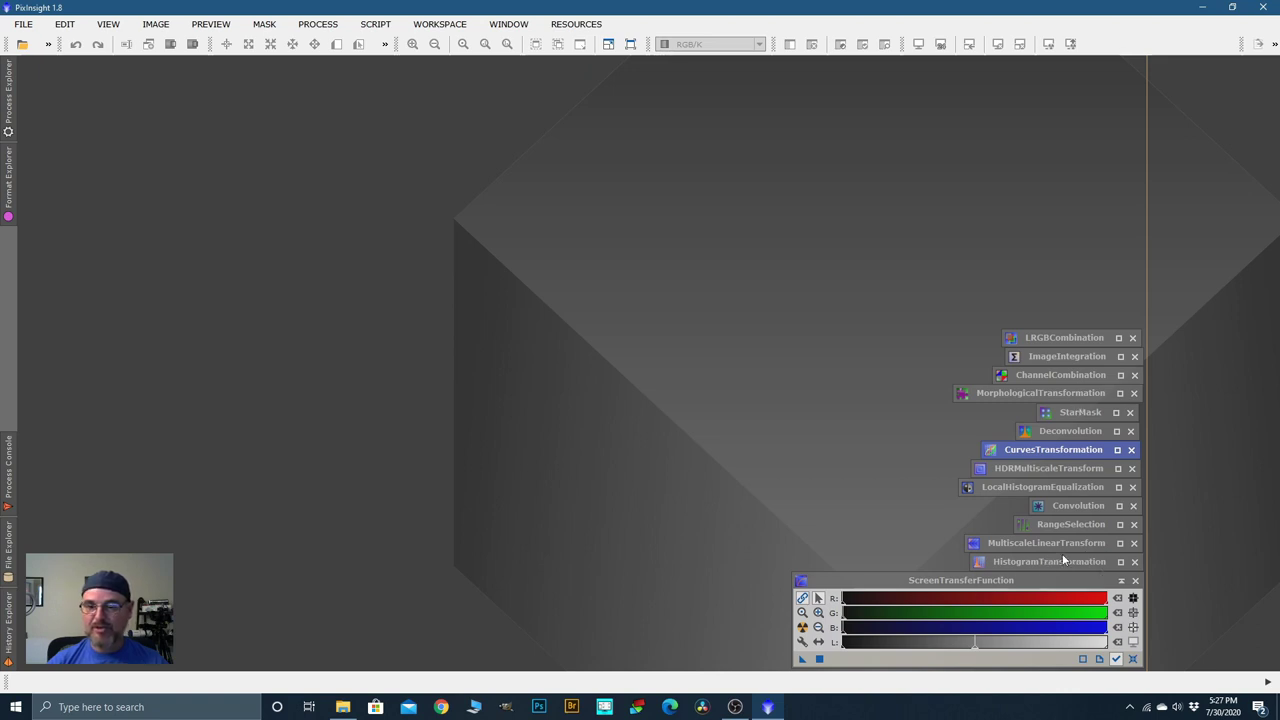
pyautogui.doubleClick(1018, 551)
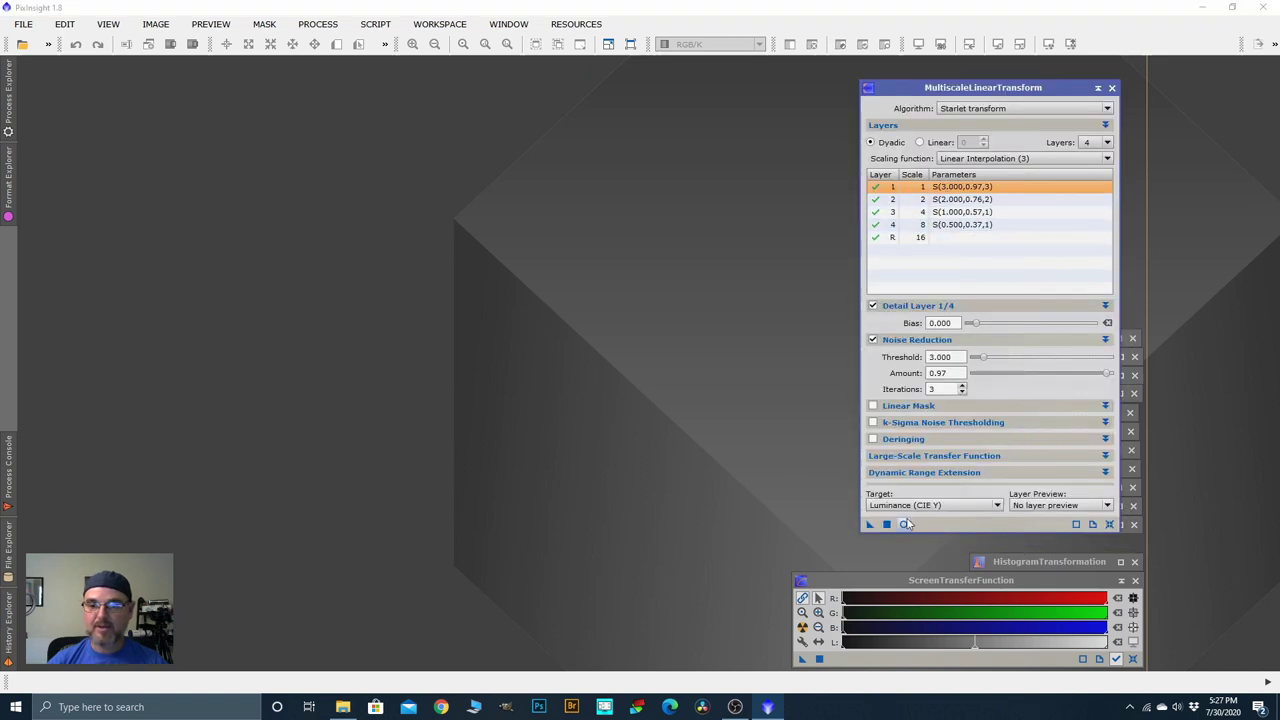
pyautogui.click(1097, 88)
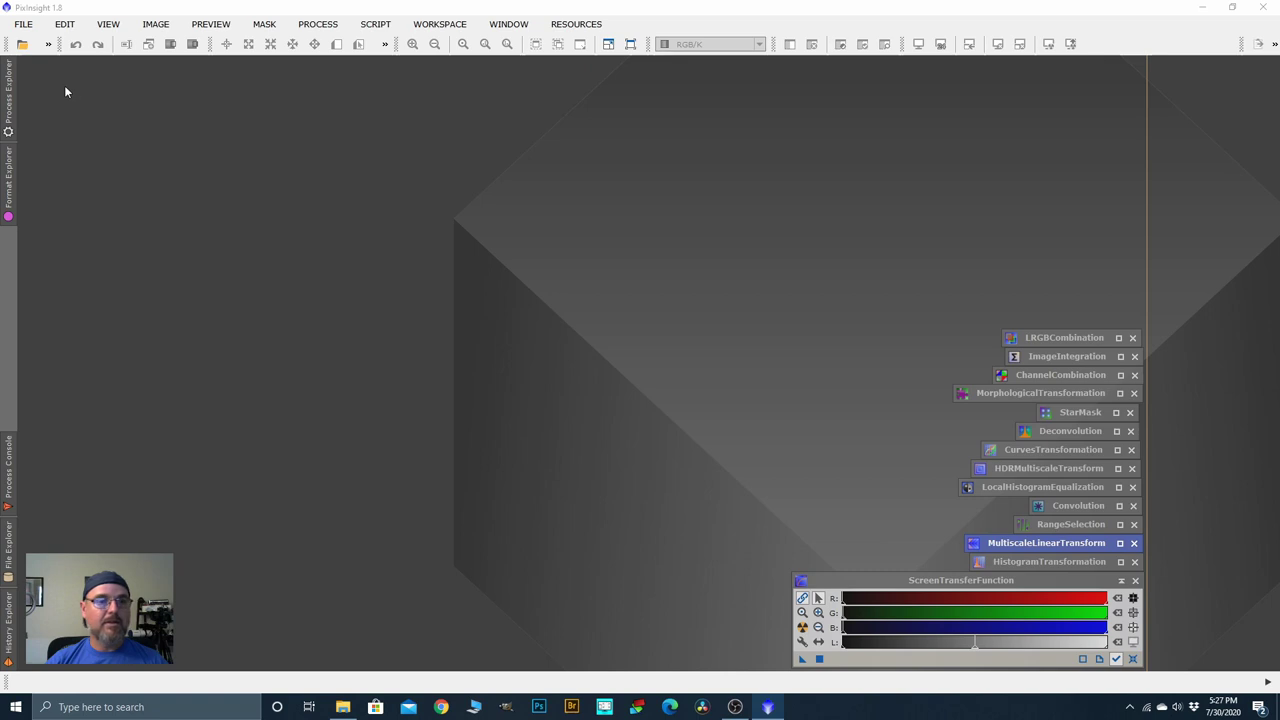
# Step: Open the Ha and Oiii images from North American Nebula > Processing > 6-12
pyautogui.click(22, 24)
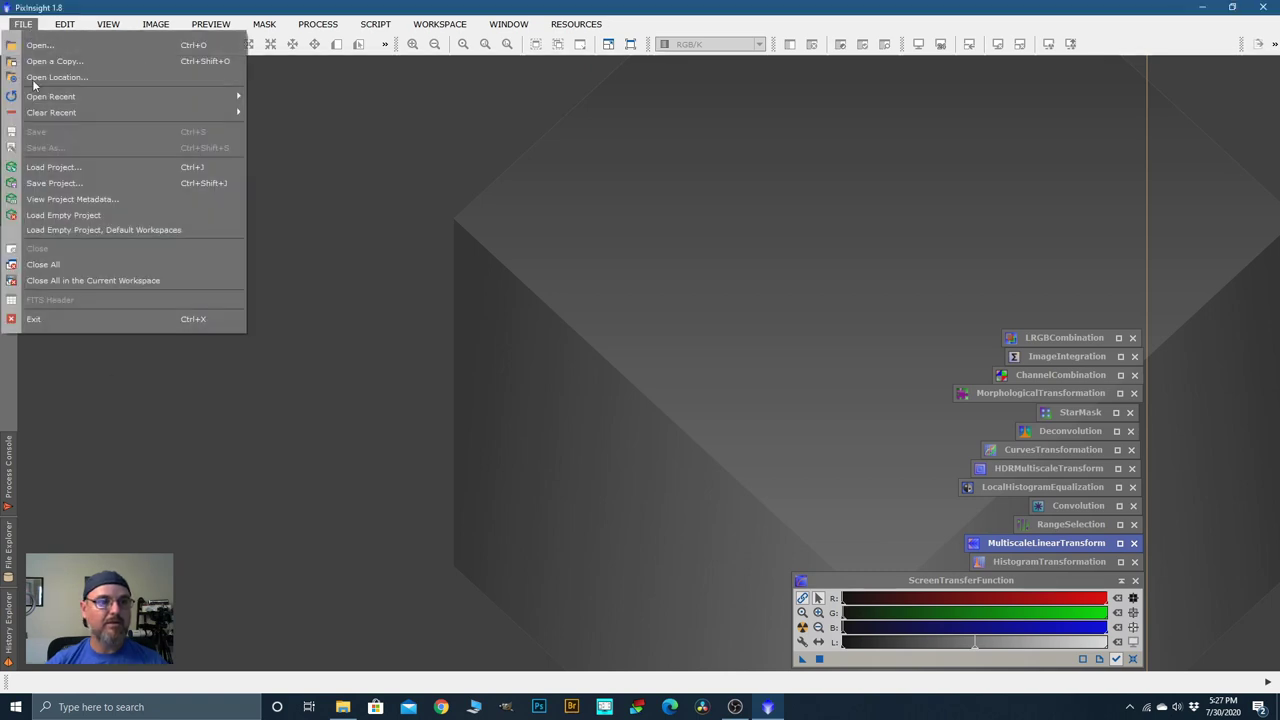
pyautogui.click(38, 45)
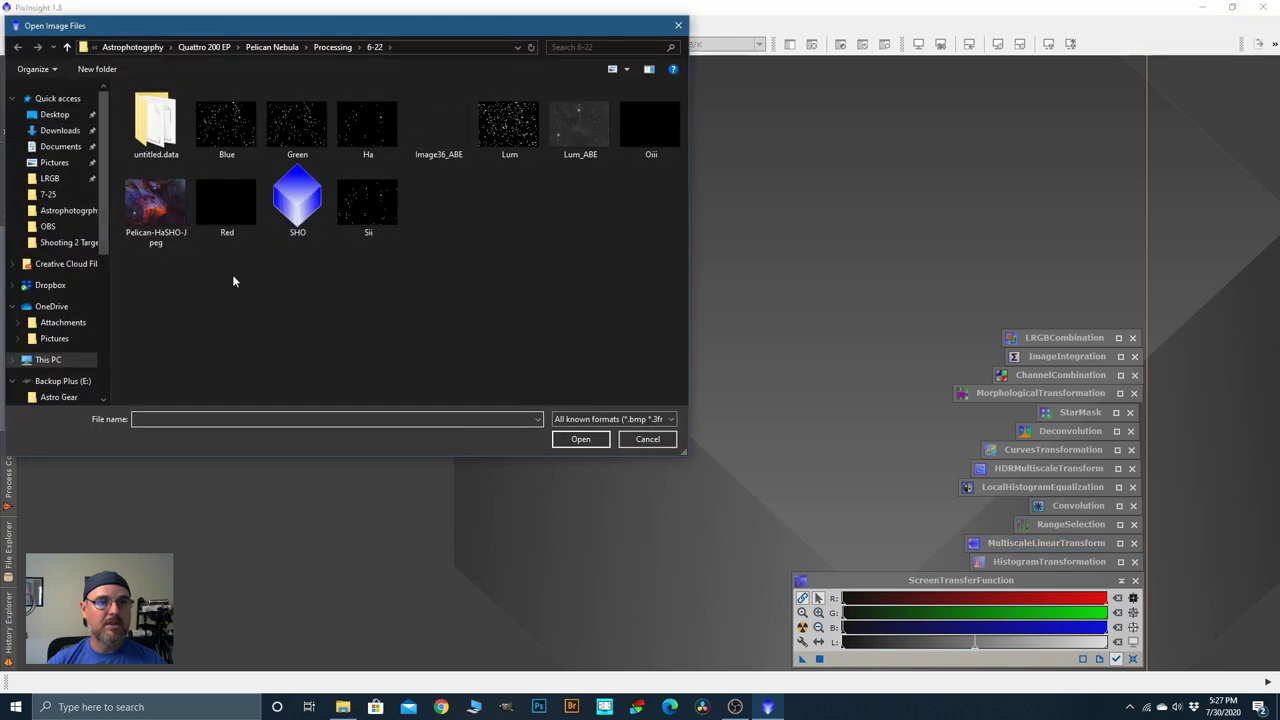
pyautogui.click(66, 47)
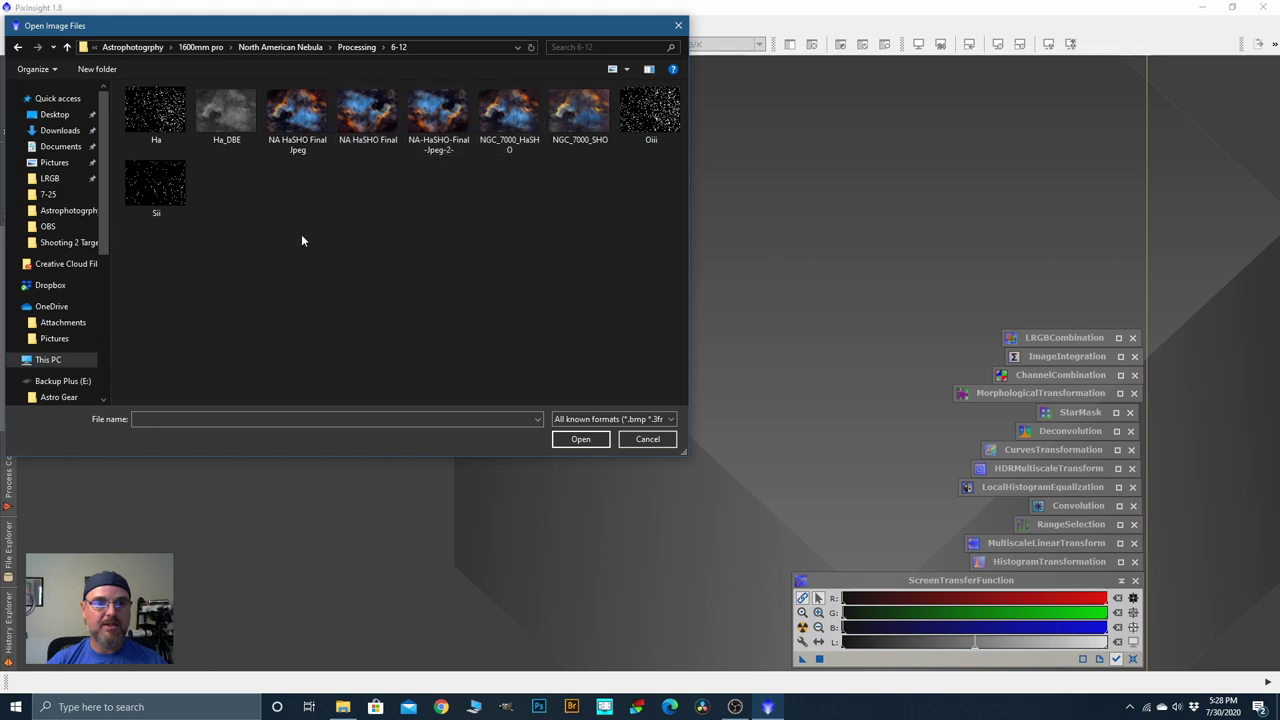
pyautogui.click(157, 124)
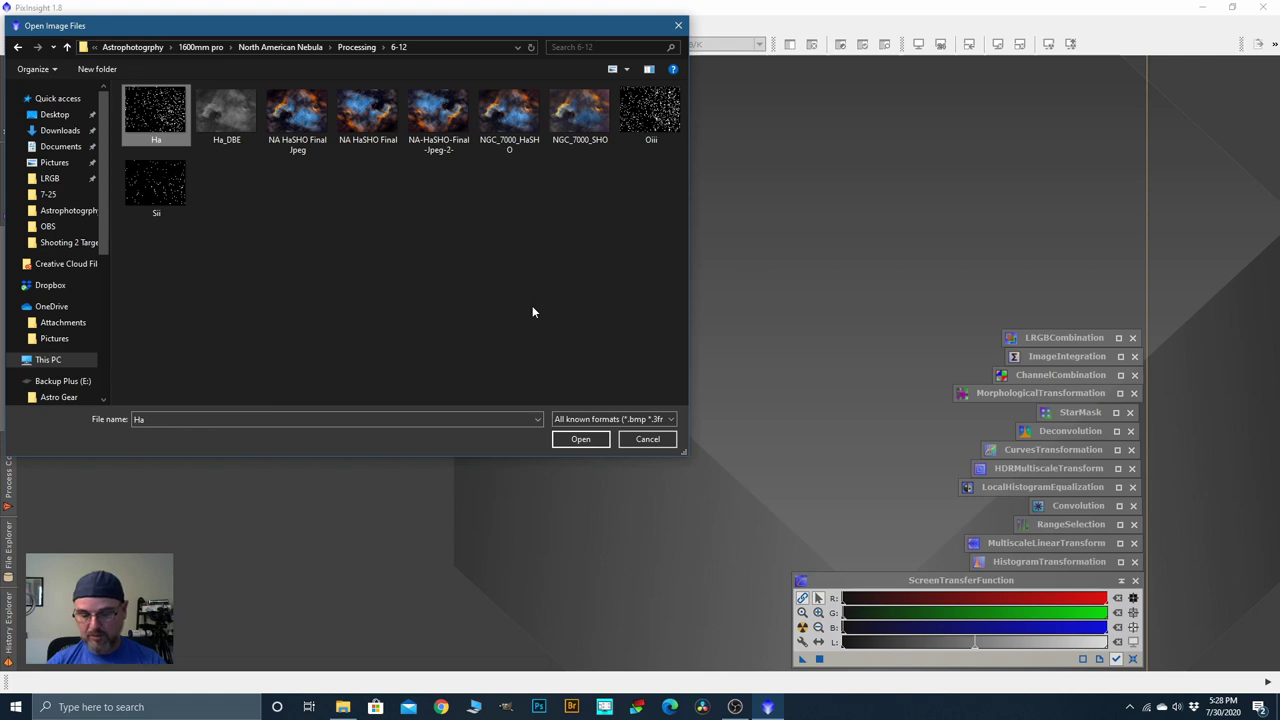
pyautogui.keyDown('ctrl'); pyautogui.click(648, 118); pyautogui.keyUp('ctrl')
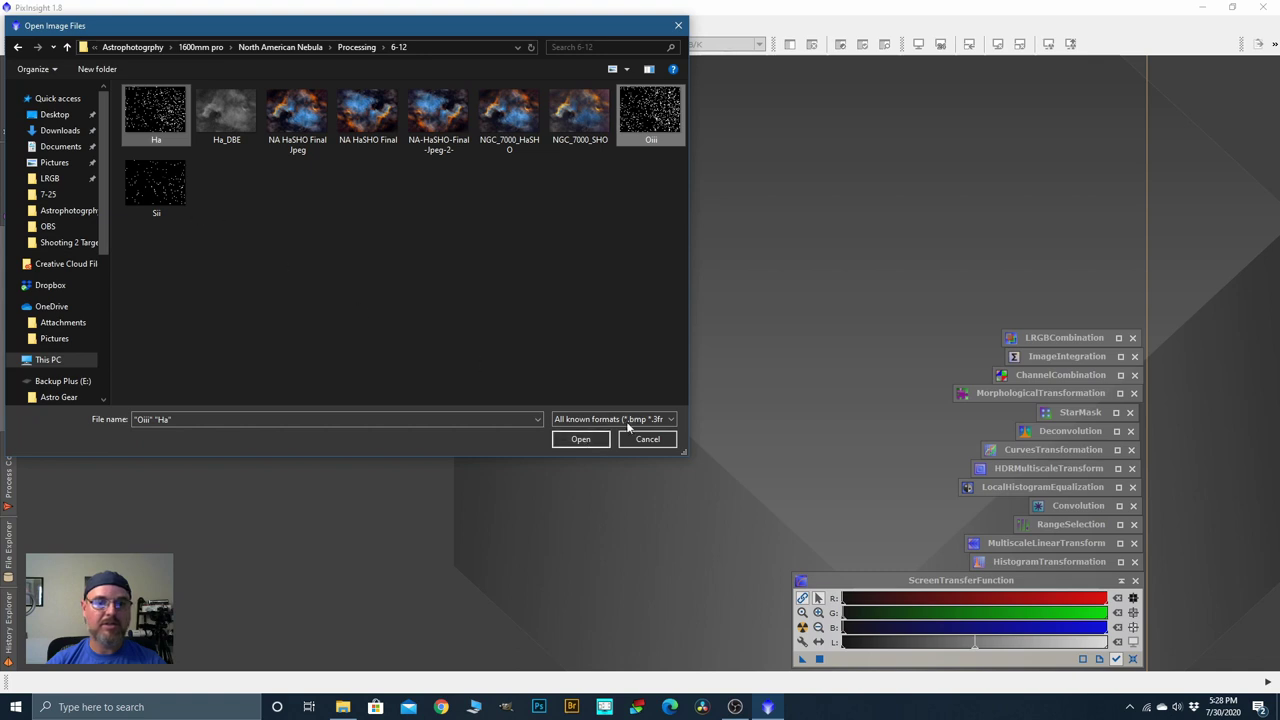
pyautogui.click(592, 440)
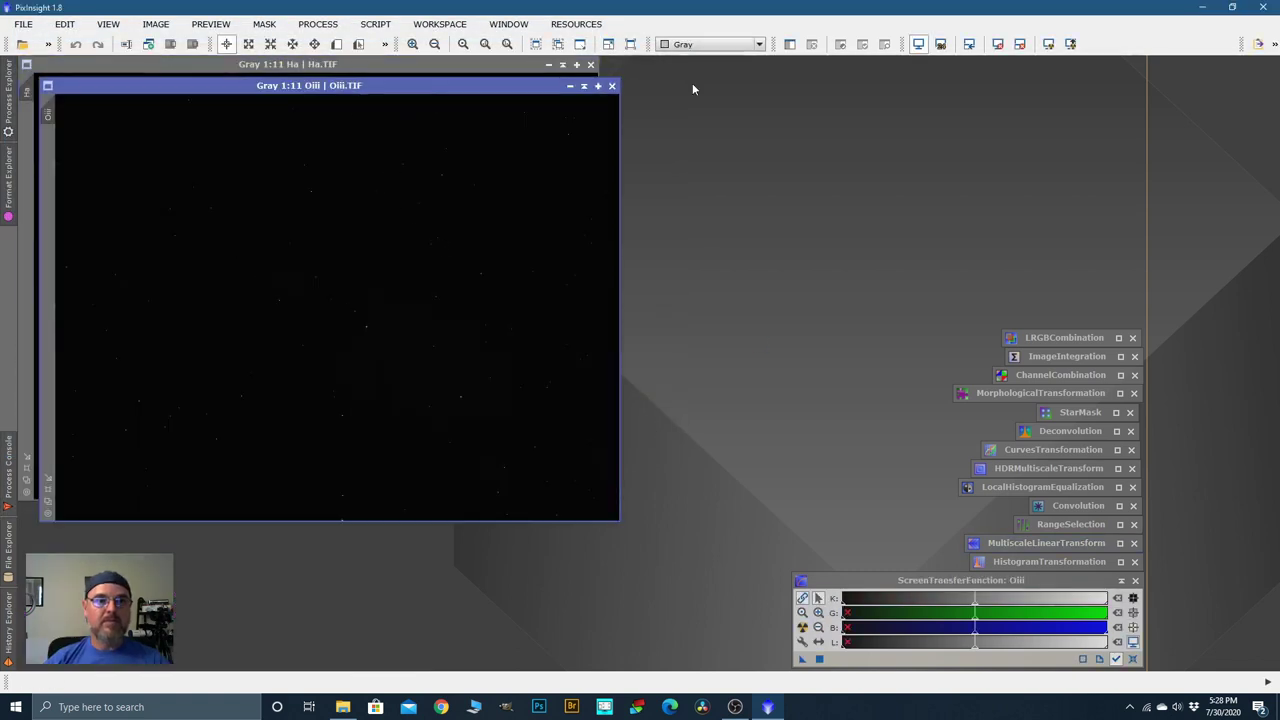
# Step: AutoStretch the Oiii and Ha images and enlarge both image windows
pyautogui.click(1048, 44)
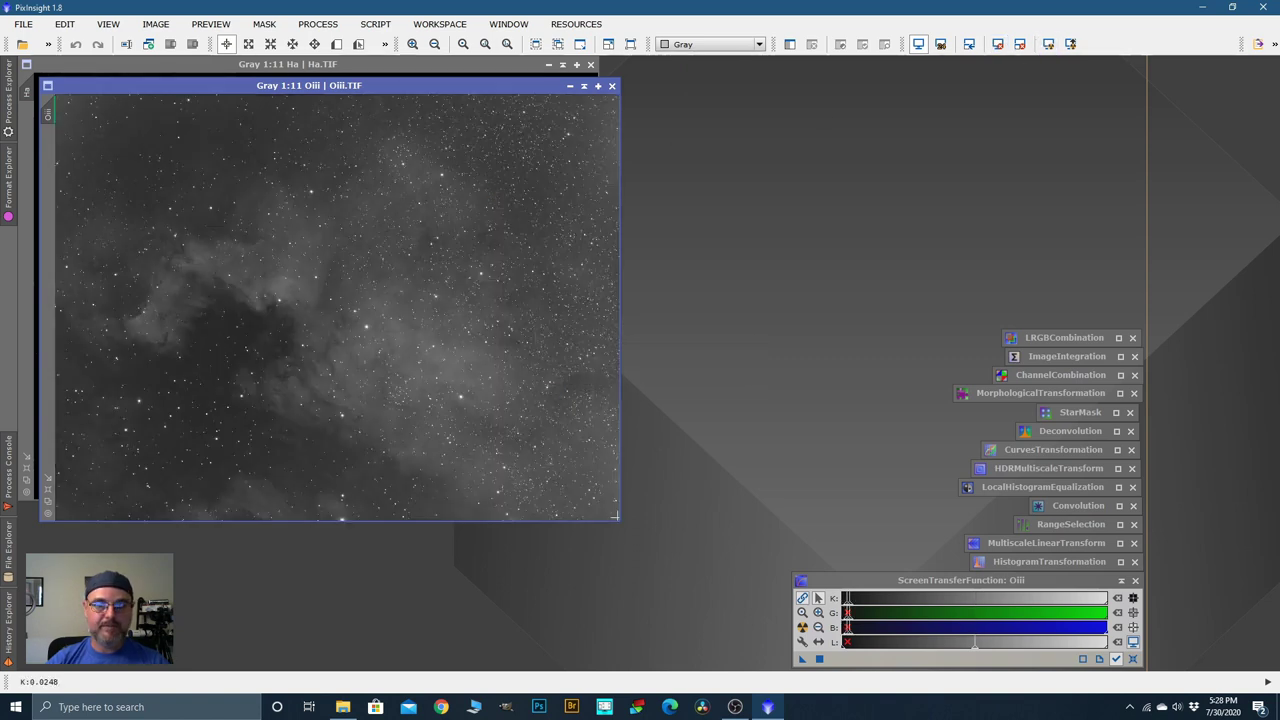
pyautogui.moveTo(622, 522); pyautogui.dragTo(737, 578)
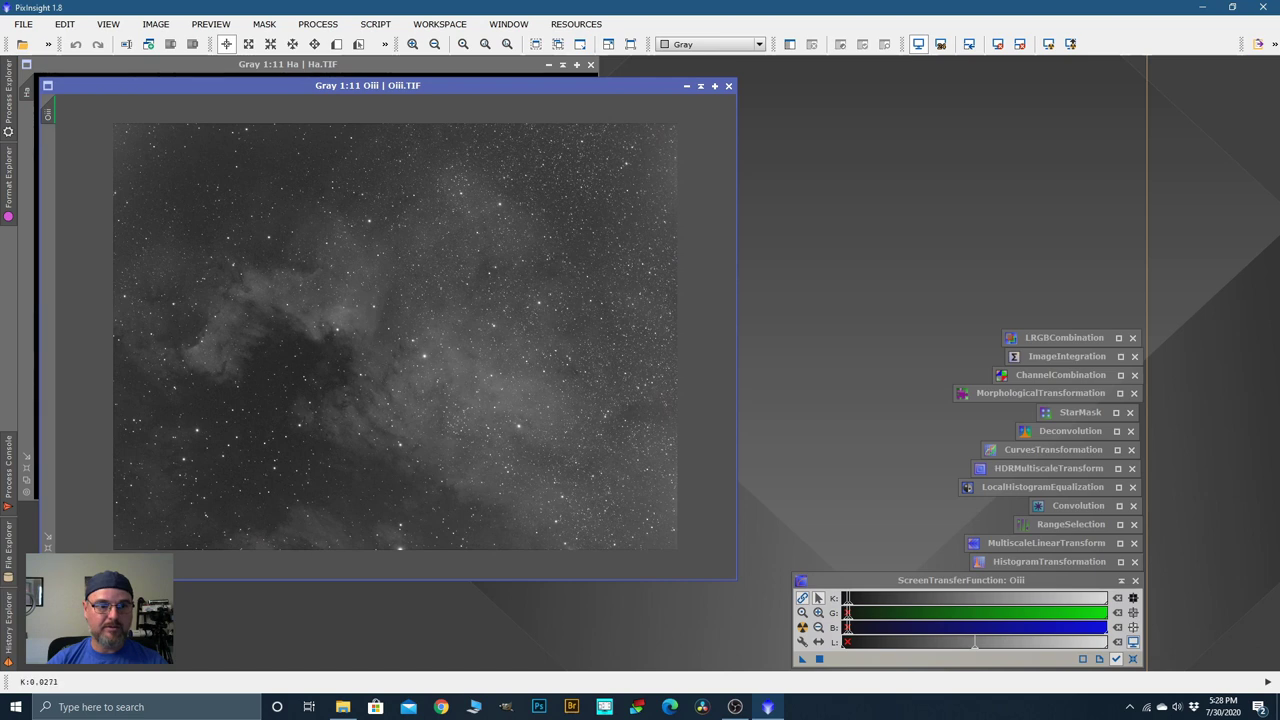
pyautogui.moveTo(450, 85); pyautogui.dragTo(447, 119)
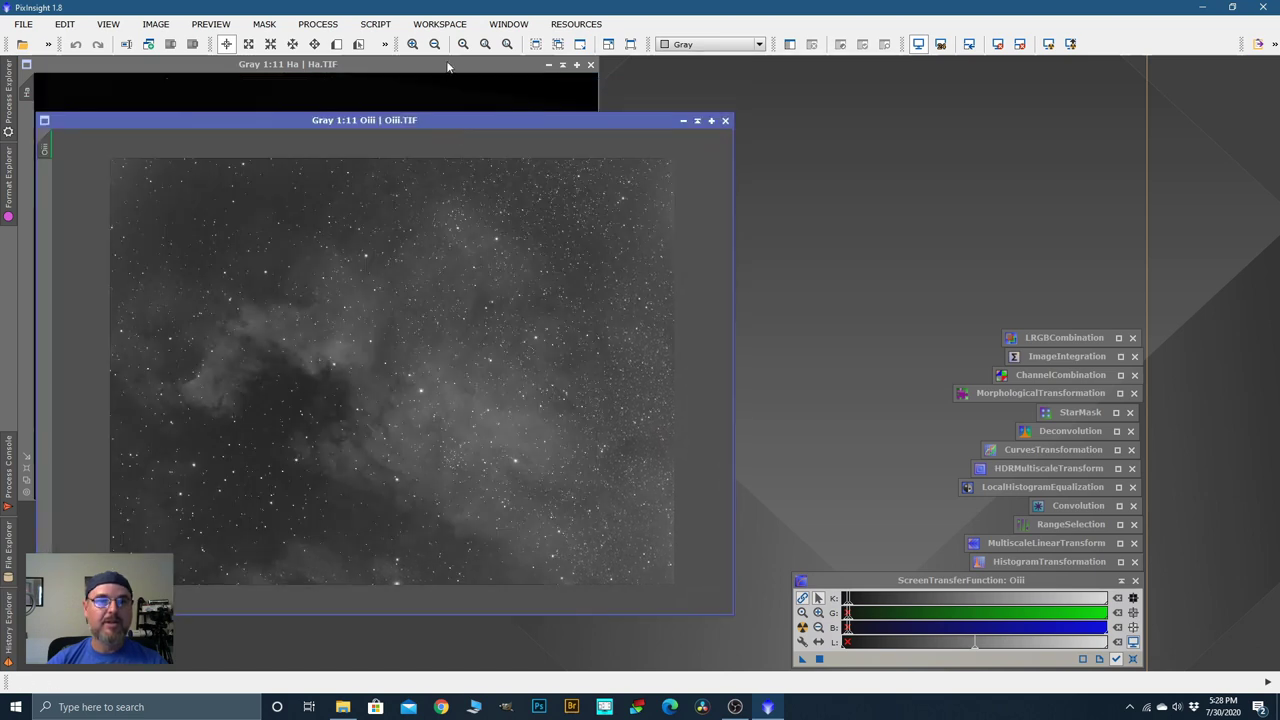
pyautogui.click(472, 108)
pyautogui.moveTo(598, 499); pyautogui.dragTo(665, 530)
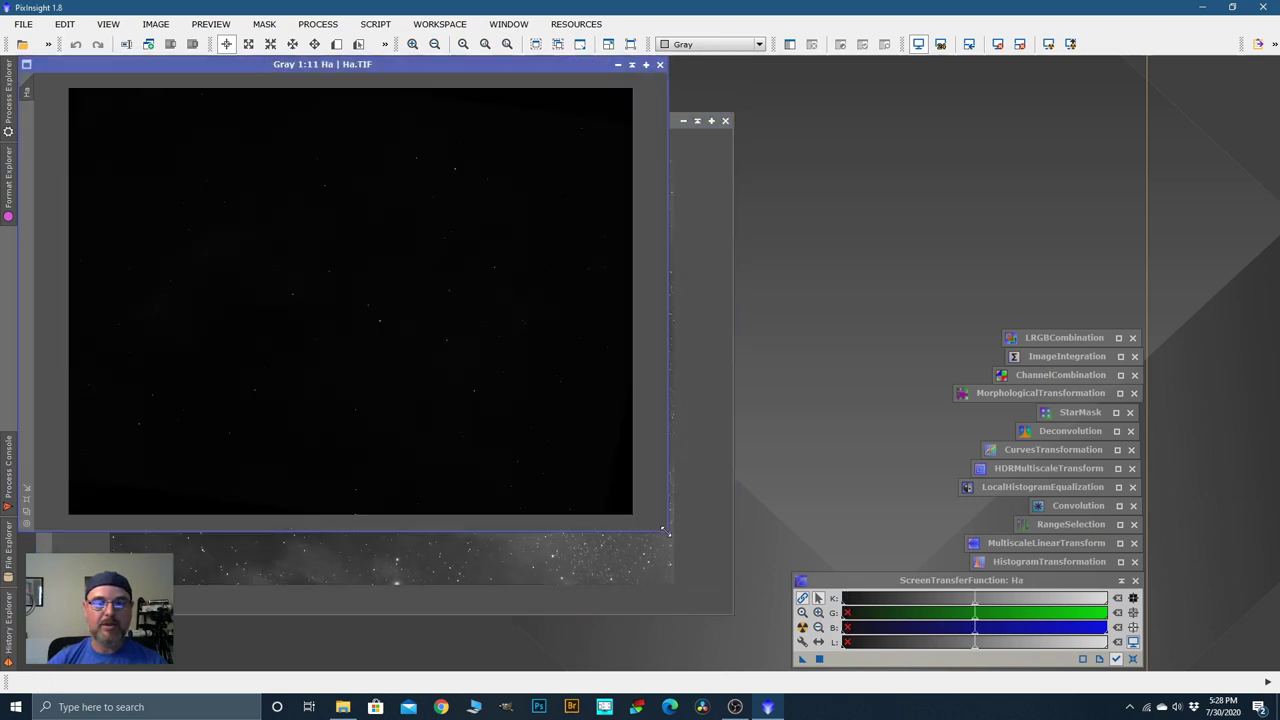
pyautogui.click(1046, 46)
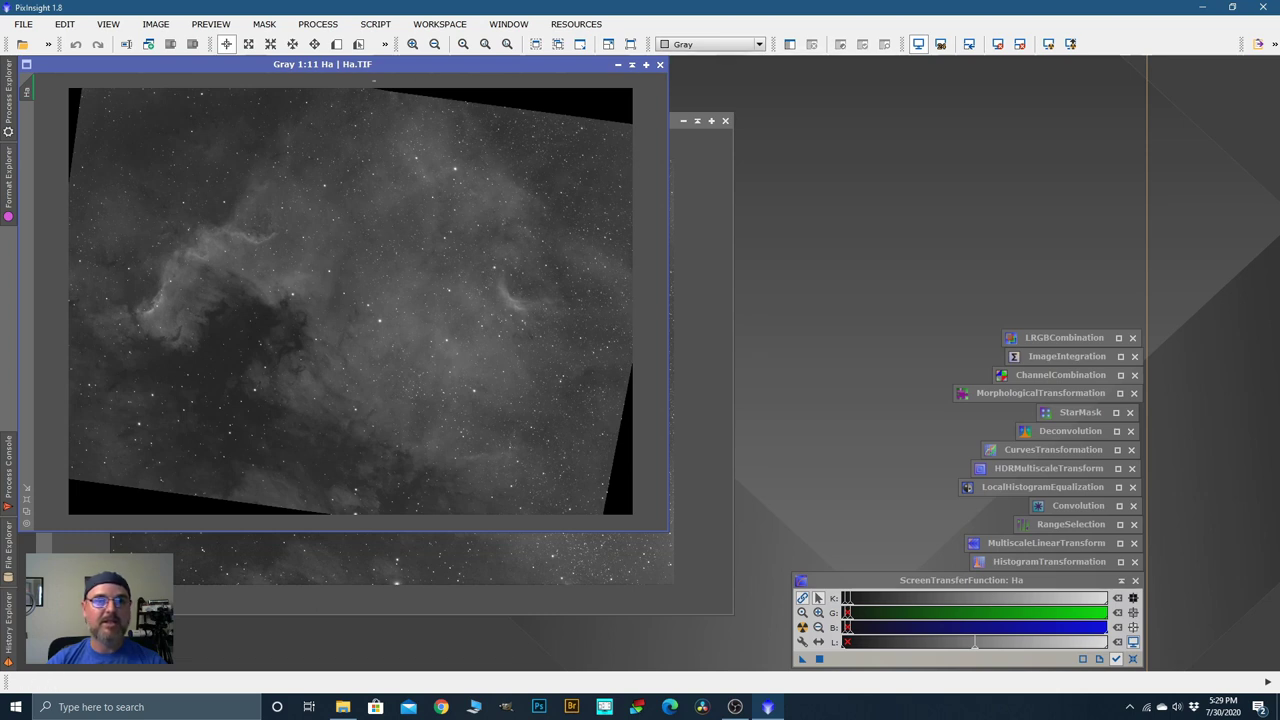
# Step: Start a DynamicCrop on the Ha image and pull the crop to 9114 × 6600
pyautogui.click(320, 26)
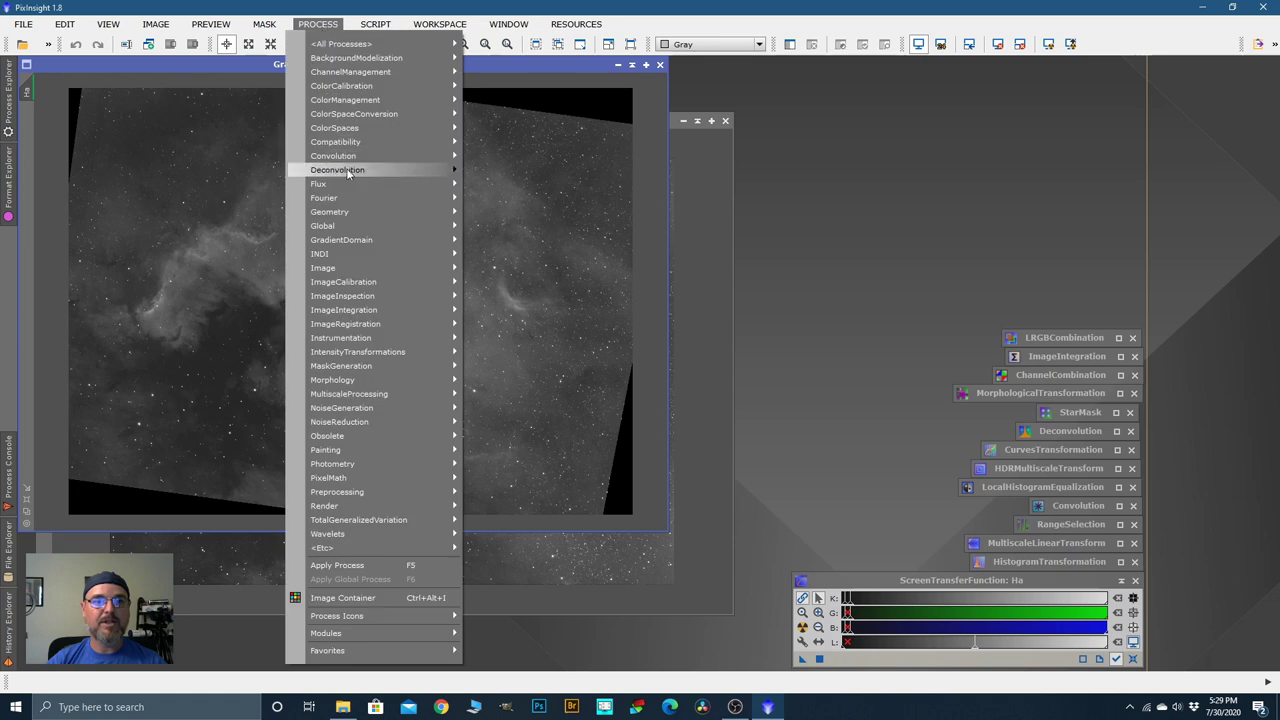
pyautogui.moveTo(347, 212)
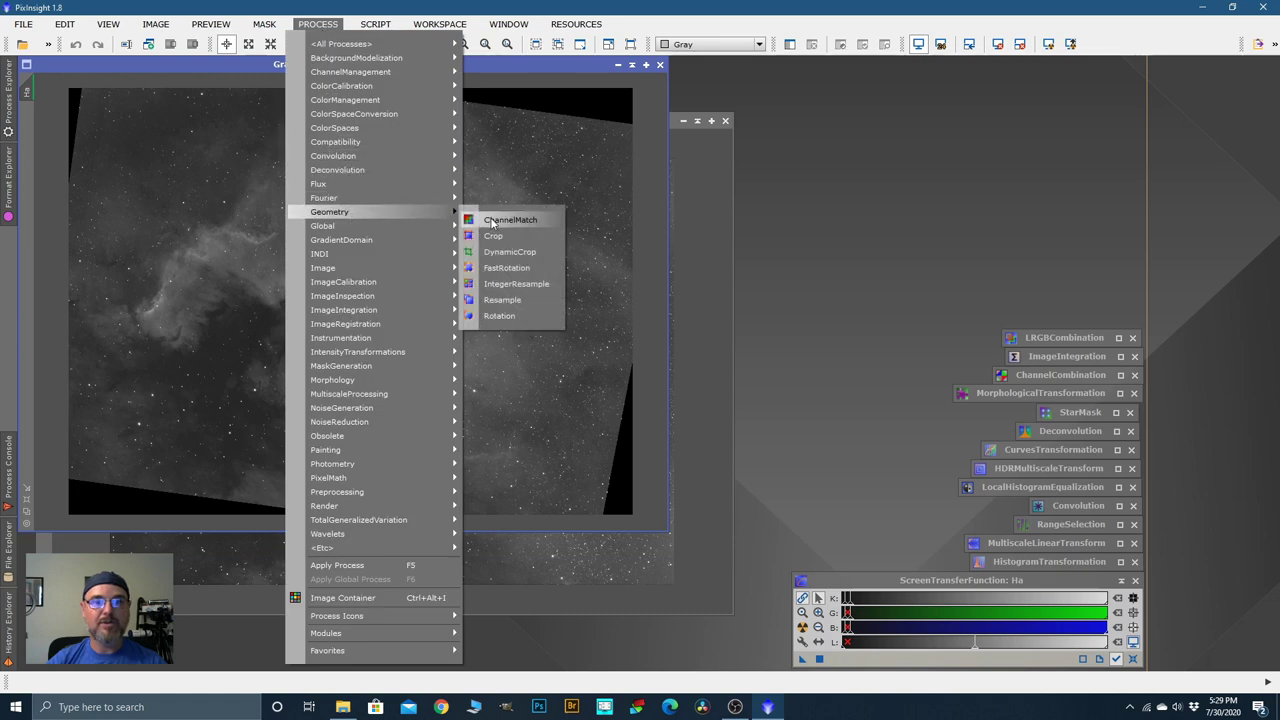
pyautogui.click(494, 252)
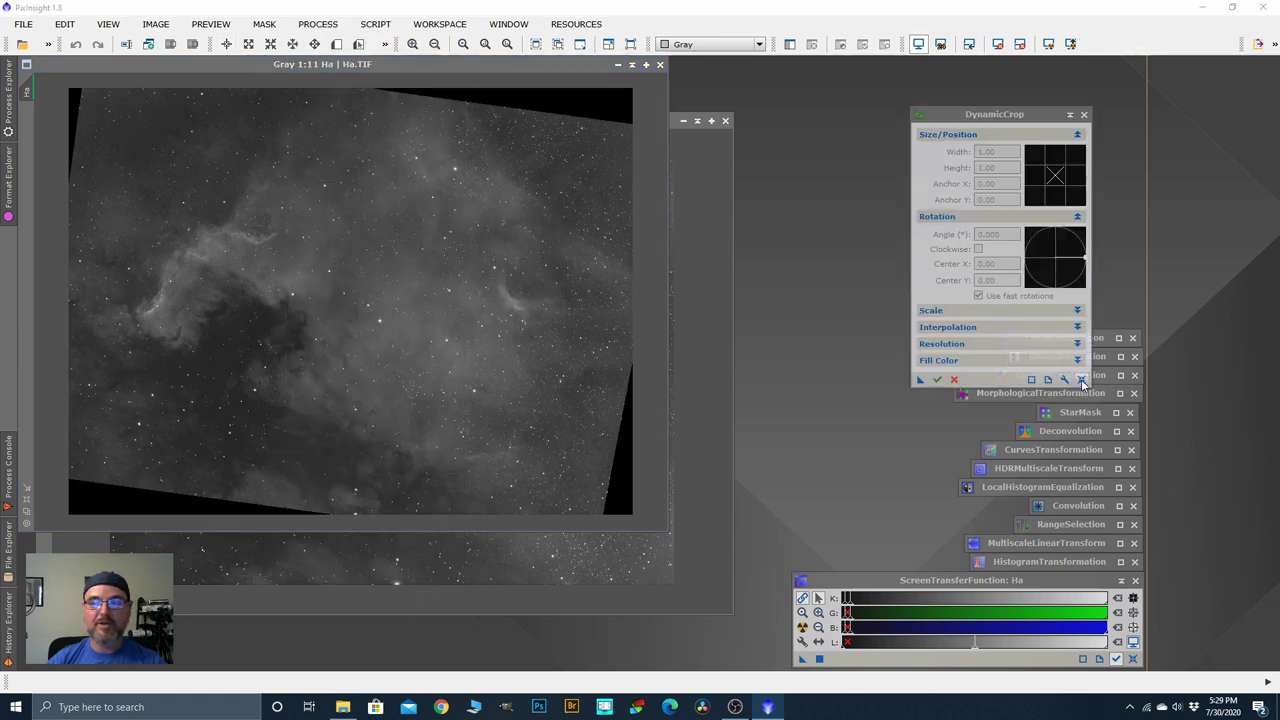
pyautogui.click(1081, 379)
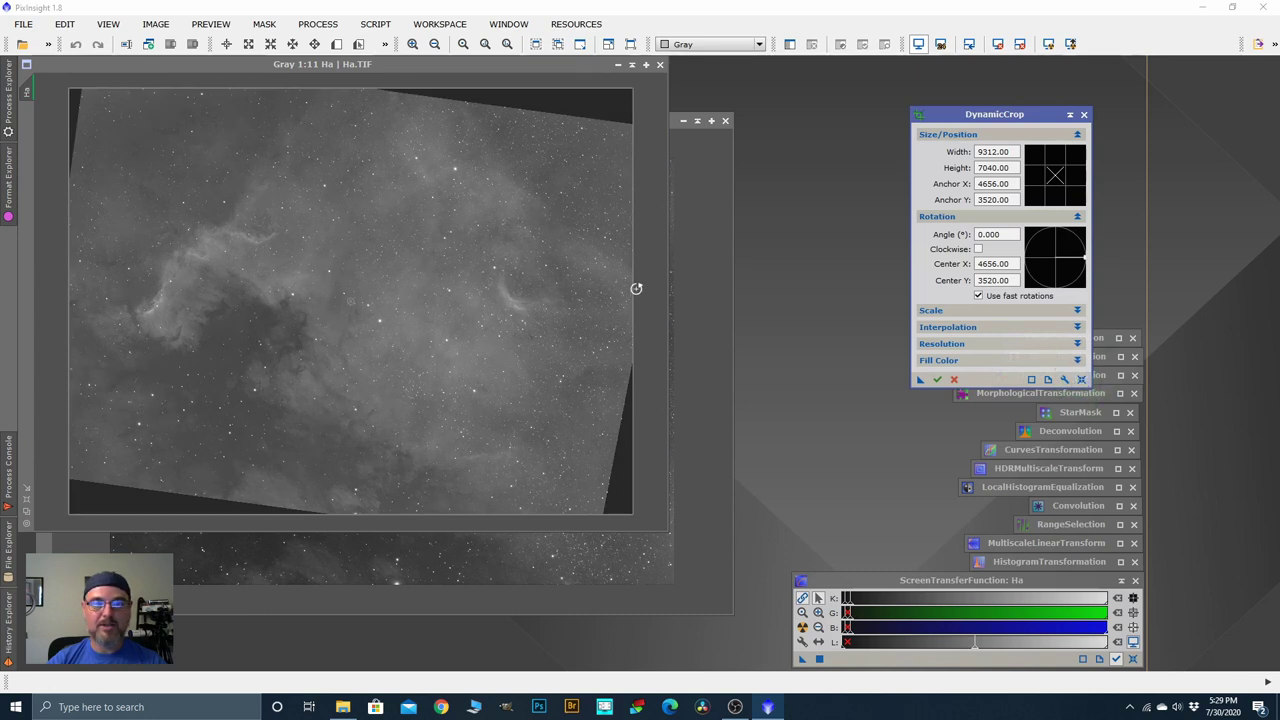
pyautogui.moveTo(634, 289); pyautogui.dragTo(620, 290)
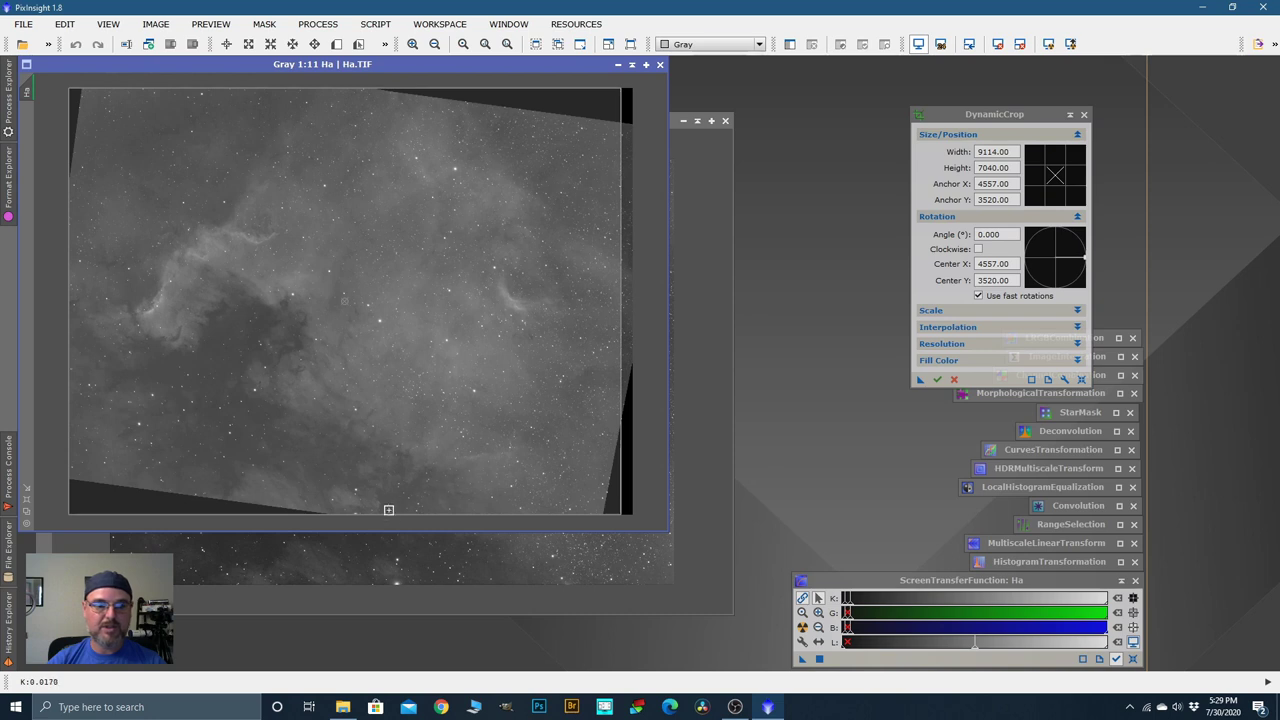
pyautogui.moveTo(389, 510); pyautogui.dragTo(383, 488)
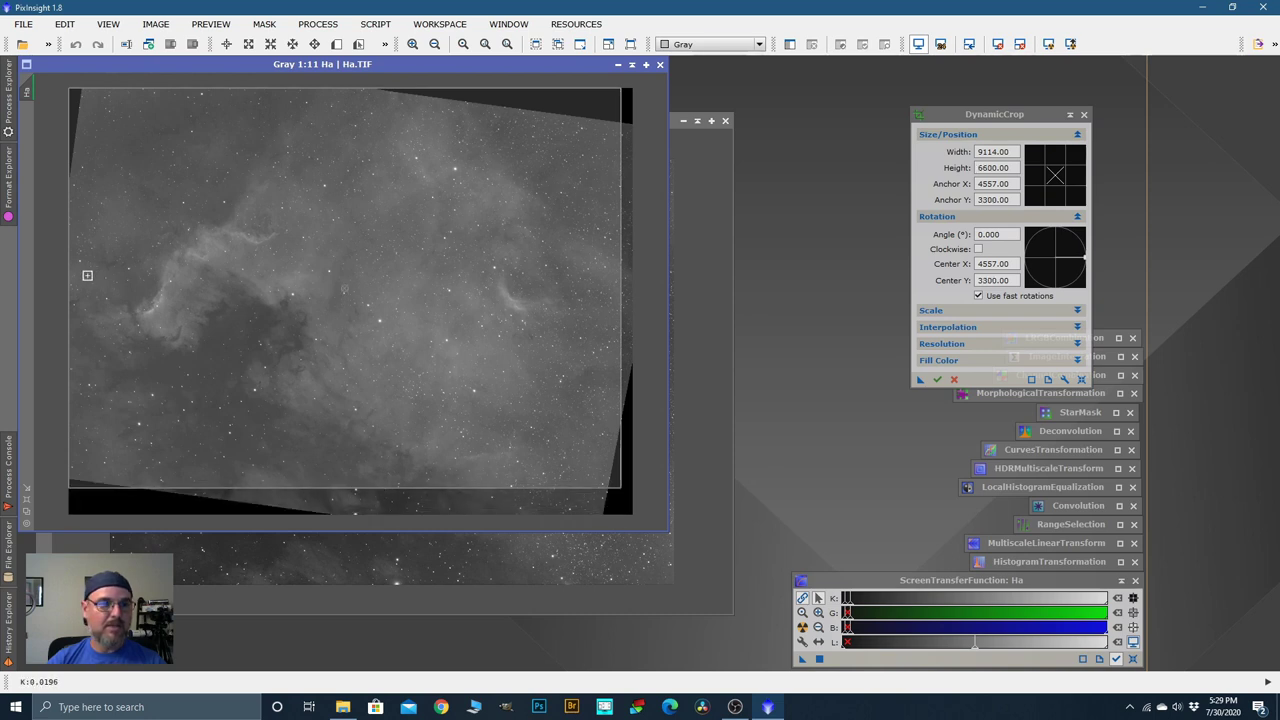
# Step: Trim the crop past the black borders, rotate it 7.686° clockwise, and save as Process01
pyautogui.moveTo(68, 277); pyautogui.dragTo(87, 277)
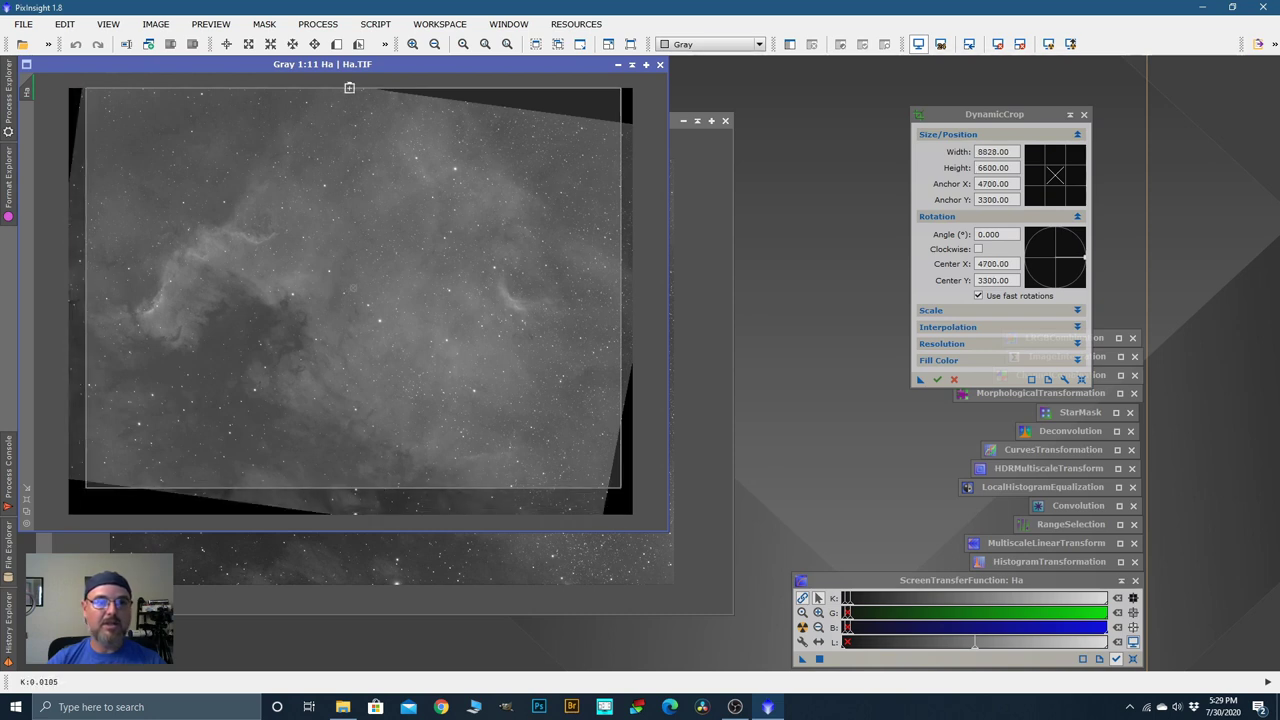
pyautogui.moveTo(349, 88); pyautogui.dragTo(350, 123)
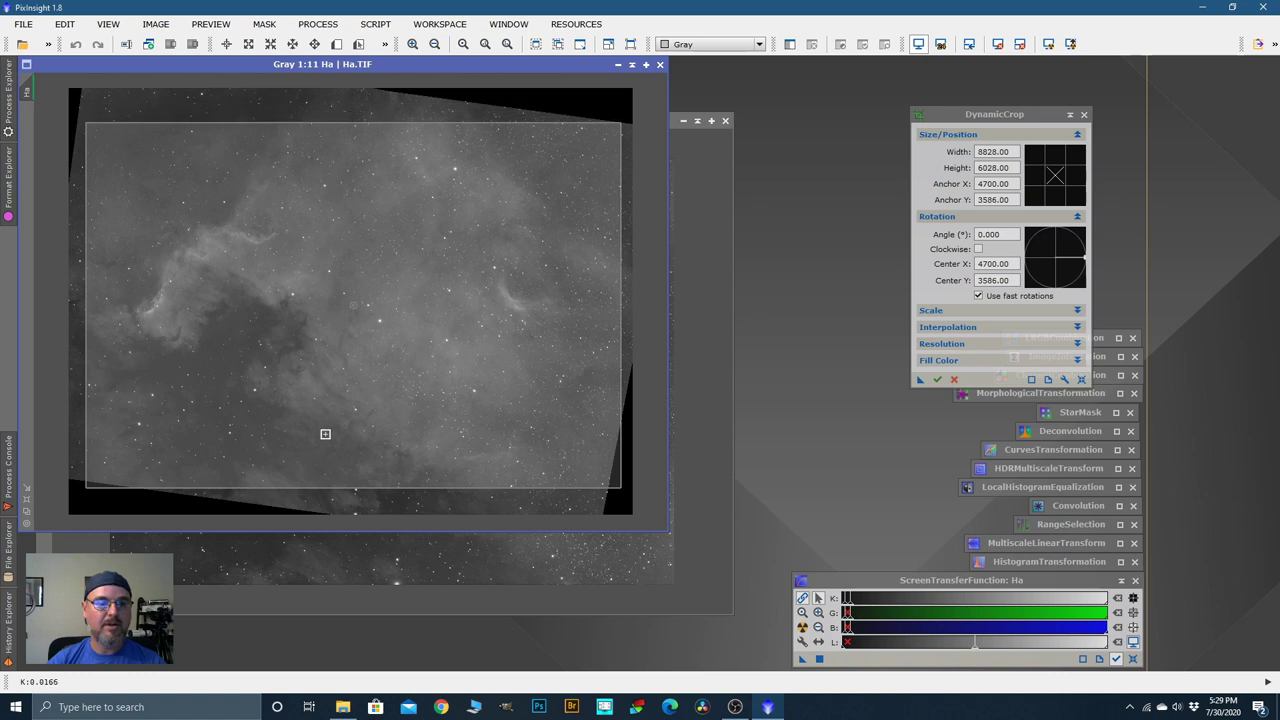
pyautogui.moveTo(371, 488); pyautogui.dragTo(372, 476)
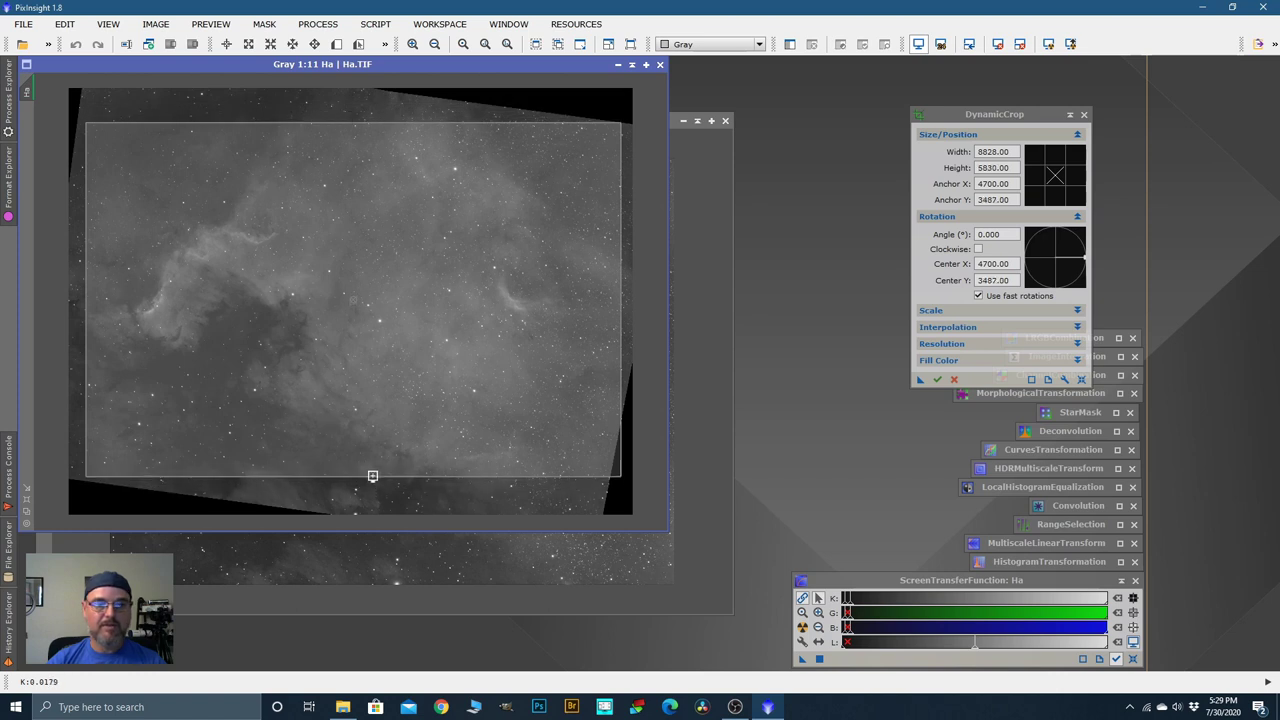
pyautogui.moveTo(621, 318); pyautogui.dragTo(608, 318)
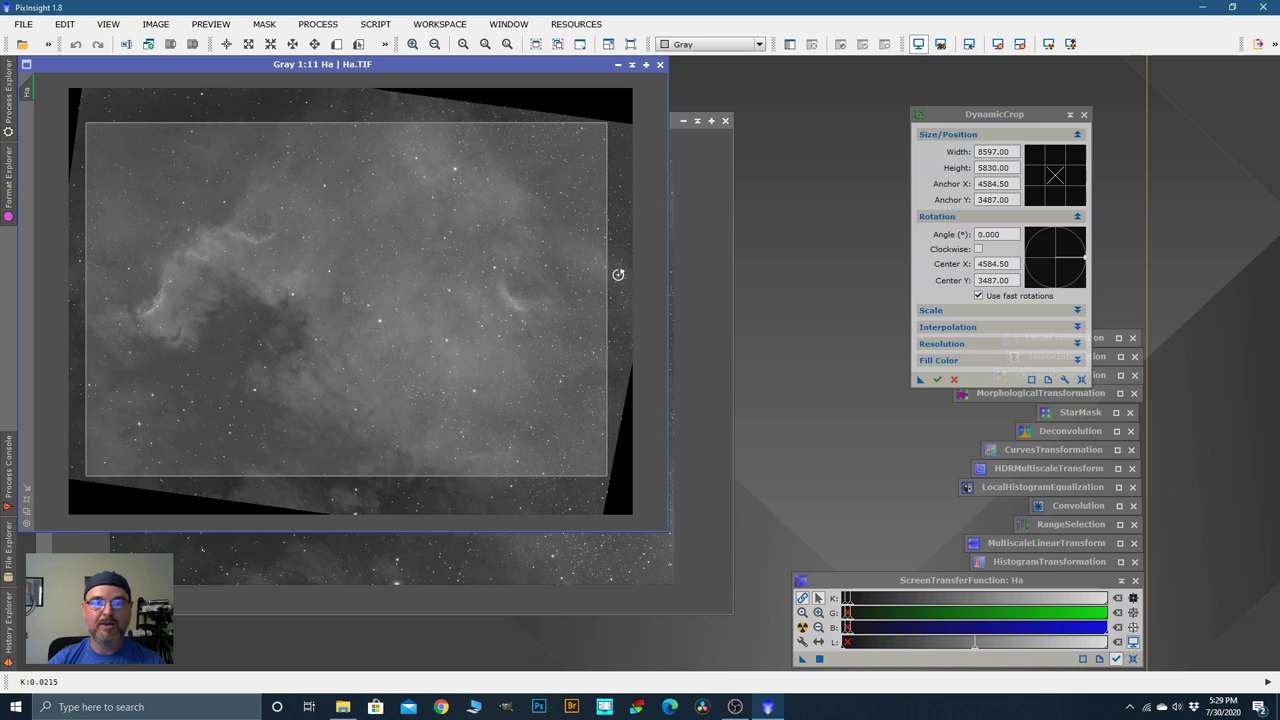
pyautogui.moveTo(618, 274); pyautogui.dragTo(622, 311)
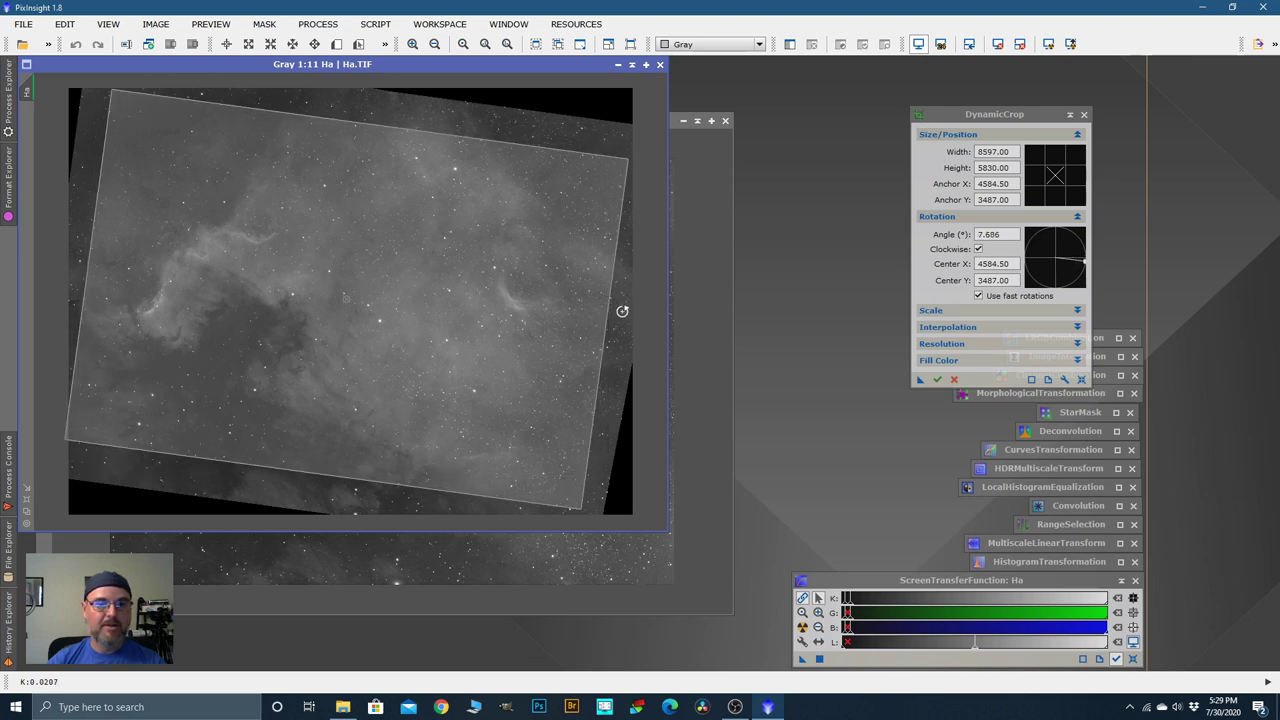
pyautogui.moveTo(94, 220); pyautogui.dragTo(102, 220)
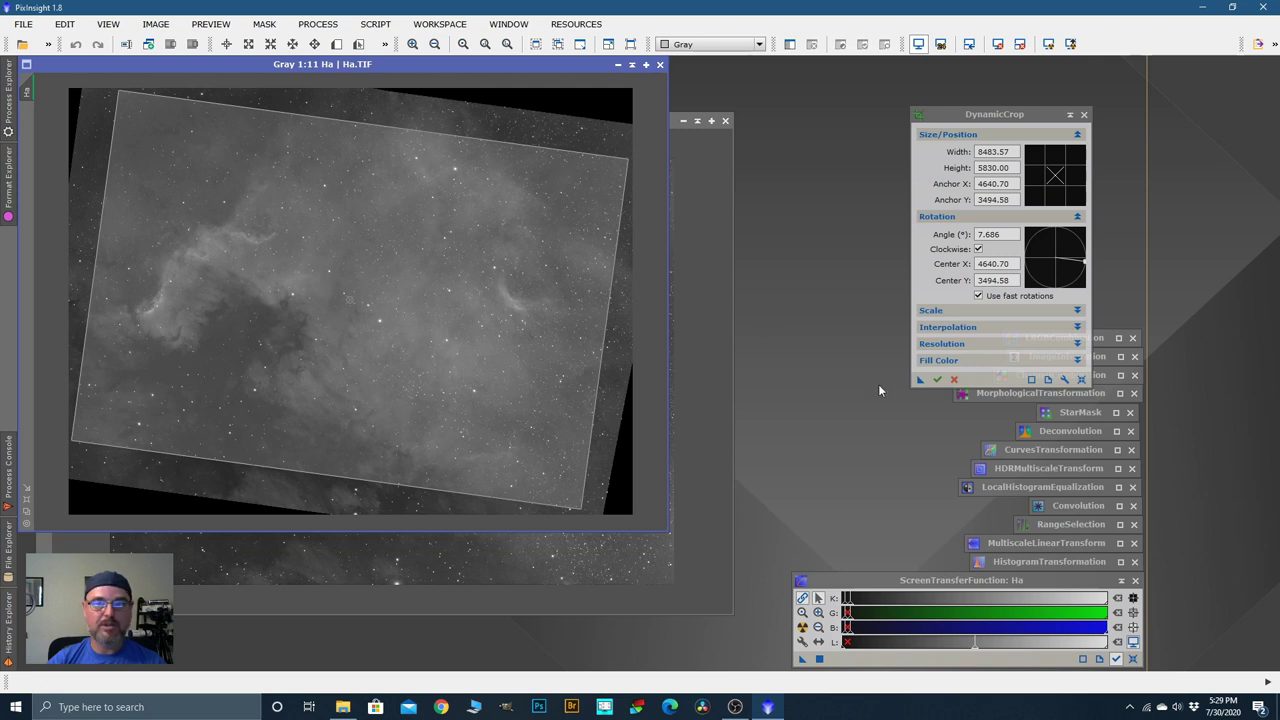
pyautogui.moveTo(1014, 117); pyautogui.dragTo(912, 113)
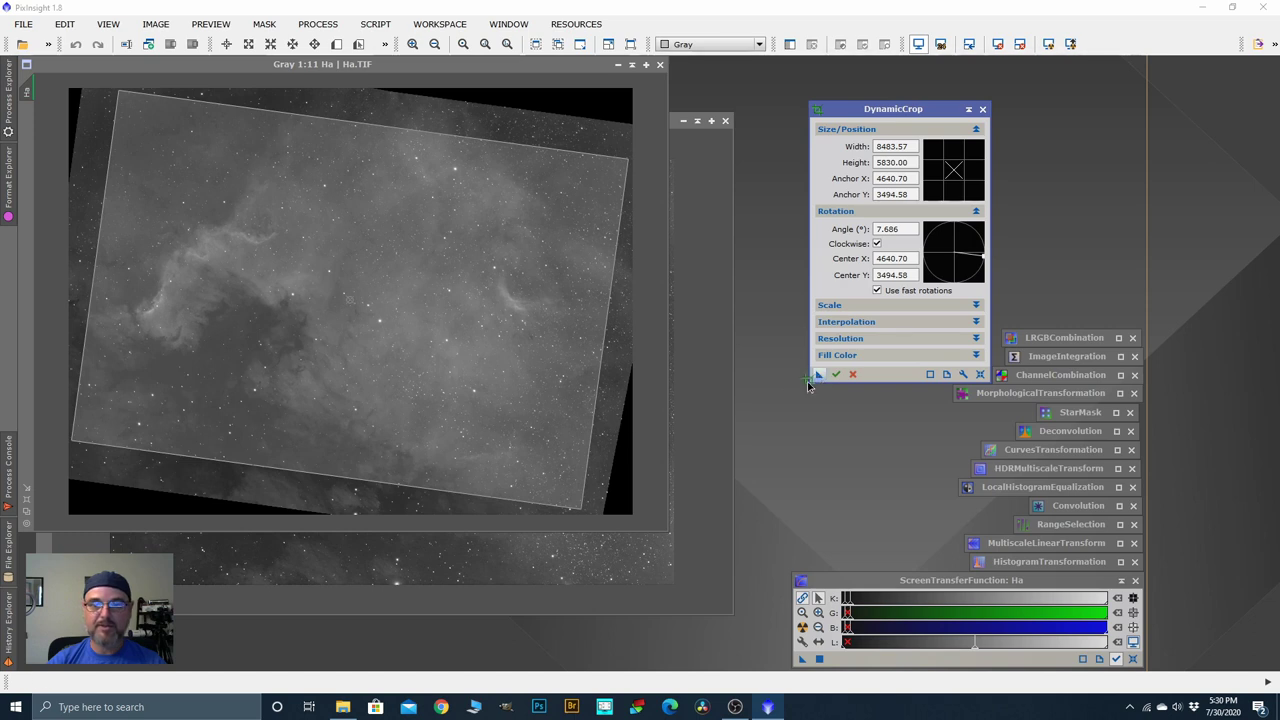
pyautogui.moveTo(816, 376); pyautogui.dragTo(1193, 657)
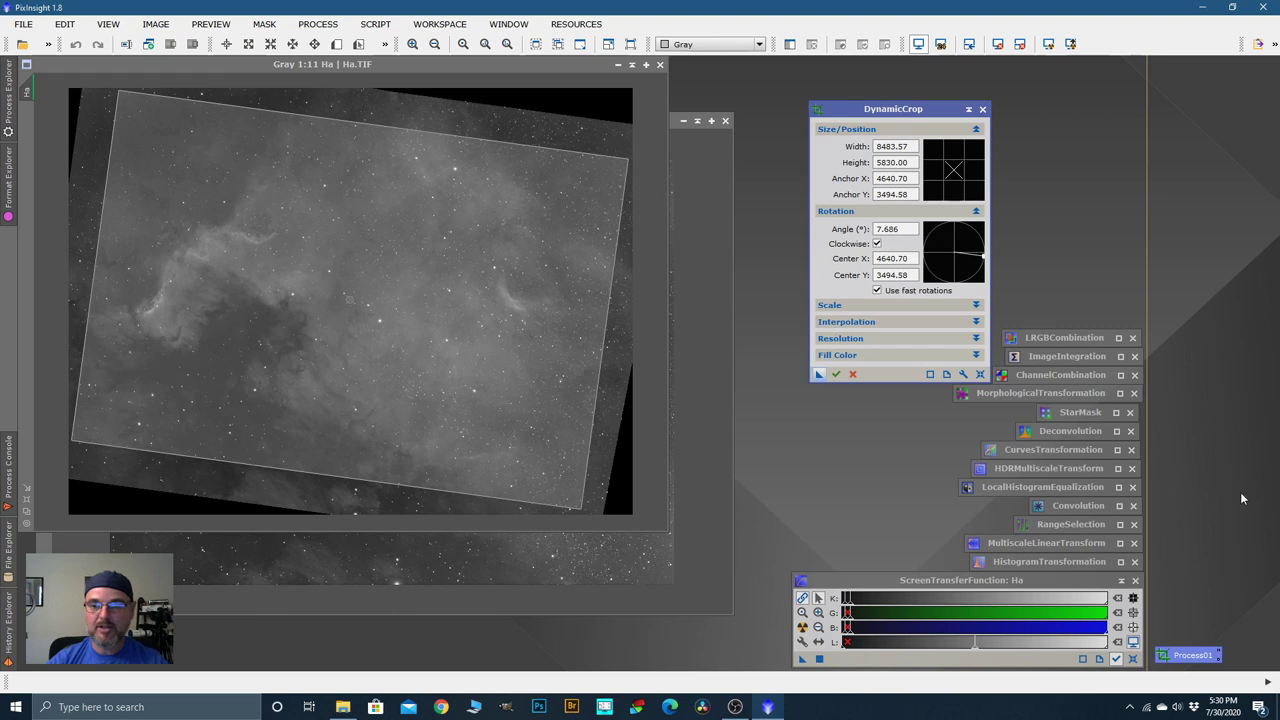
# Step: Close DynamicCrop, cancelling the live crop session, and lower the system volume
pyautogui.click(982, 109)
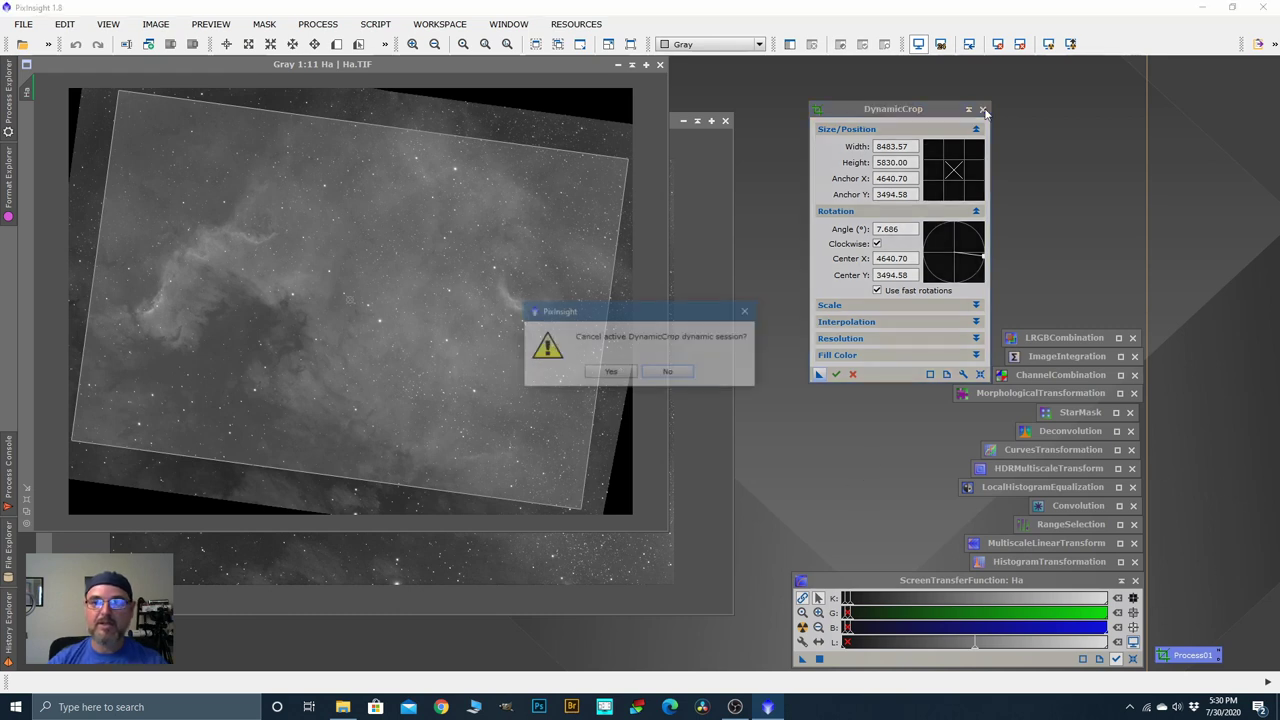
pyautogui.click(618, 376)
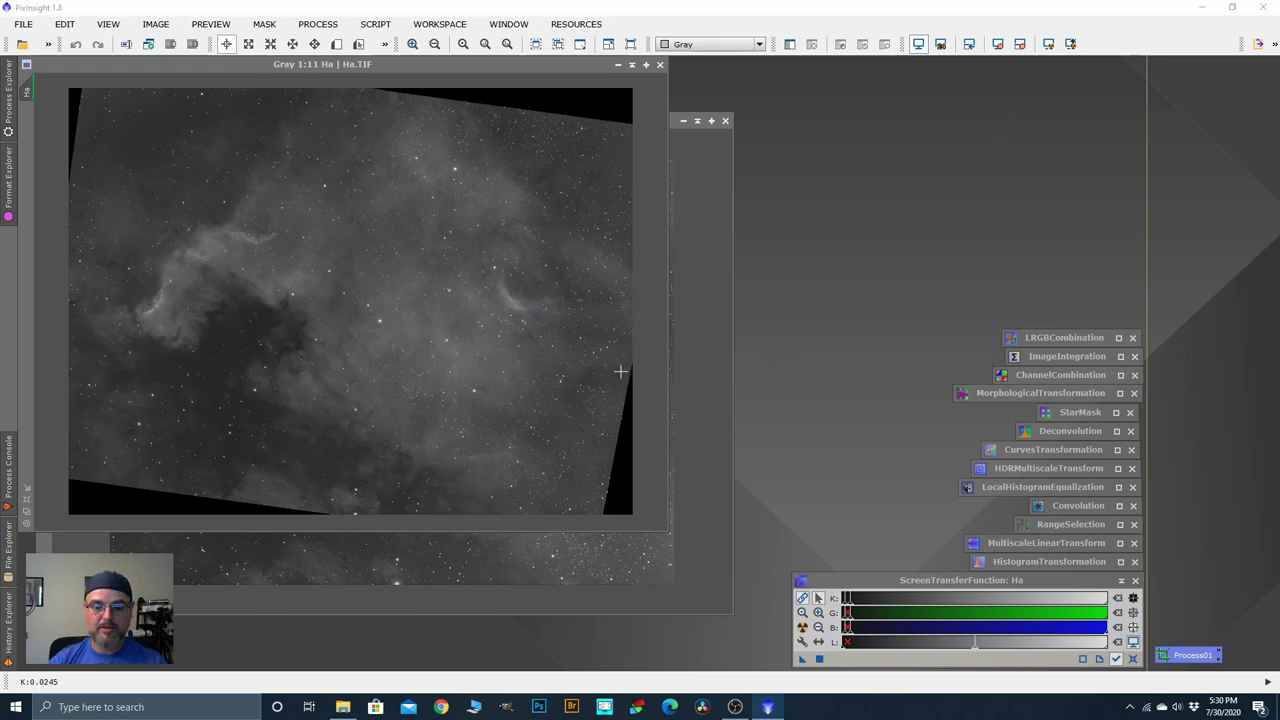
pyautogui.press('XF86AudioLowerVolume')
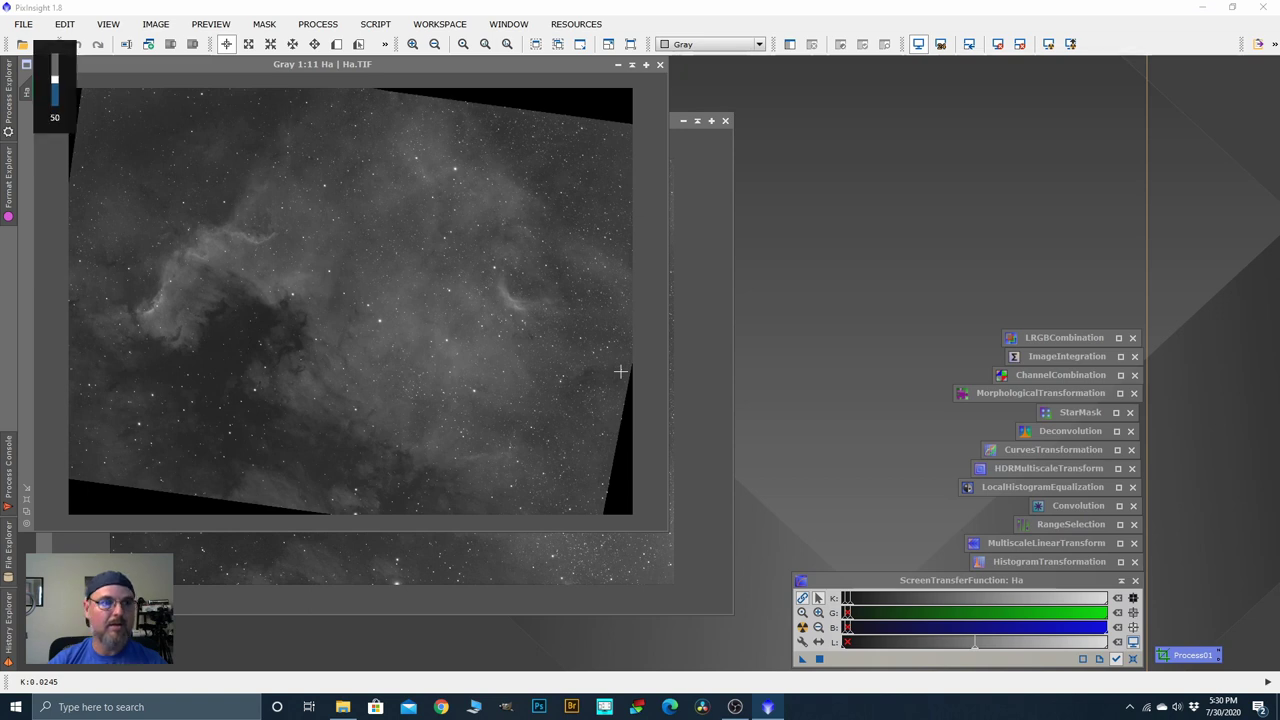
pyautogui.press('XF86AudioLowerVolume')
pyautogui.press('XF86AudioLowerVolume')
pyautogui.press('XF86AudioLowerVolume')
pyautogui.press('XF86AudioLowerVolume')
pyautogui.press('XF86AudioLowerVolume')
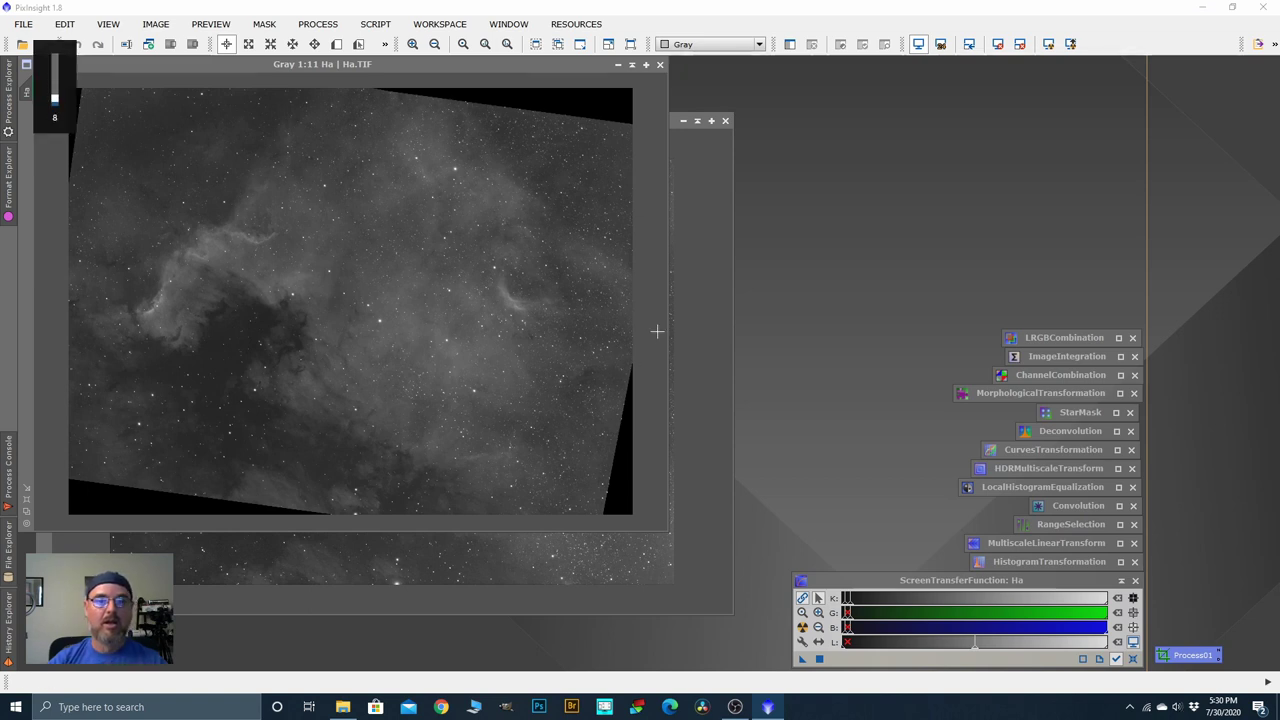
# Step: Apply Process01 to Ha and Oiii, iconize both, and park their icons top right
pyautogui.moveTo(1188, 654); pyautogui.dragTo(555, 412)
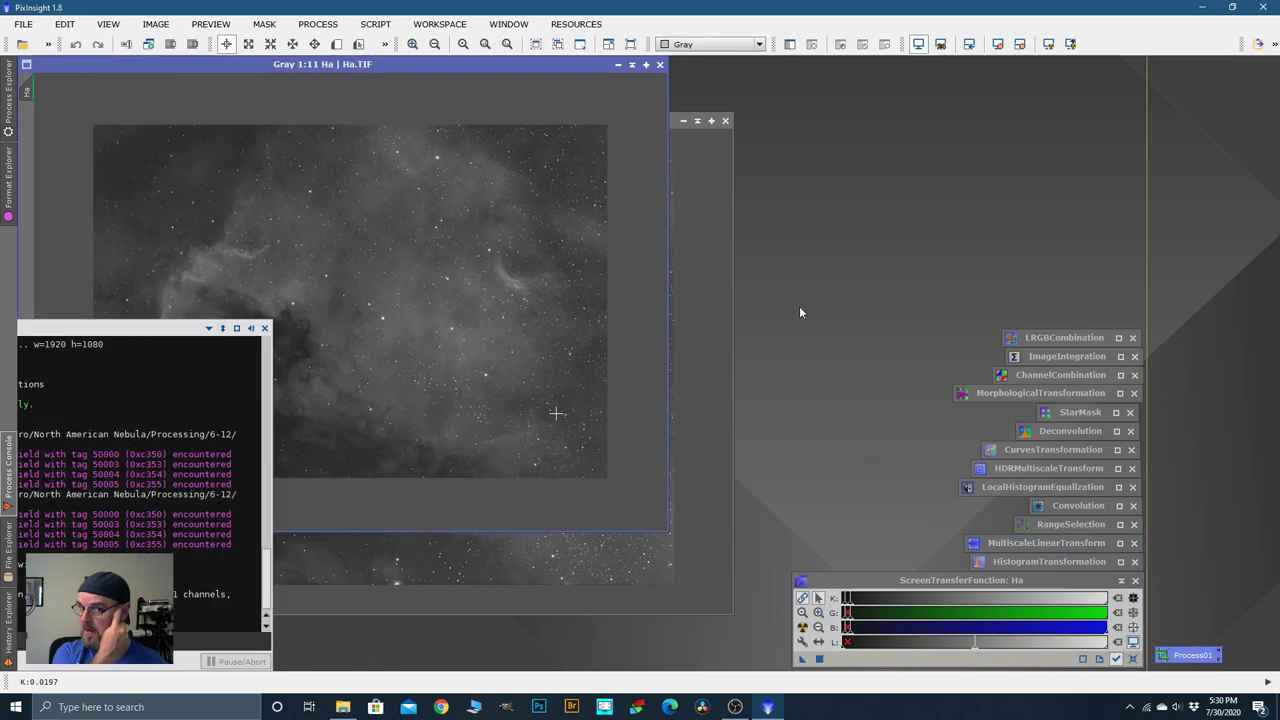
pyautogui.click(617, 64)
pyautogui.moveTo(132, 261); pyautogui.dragTo(1212, 88)
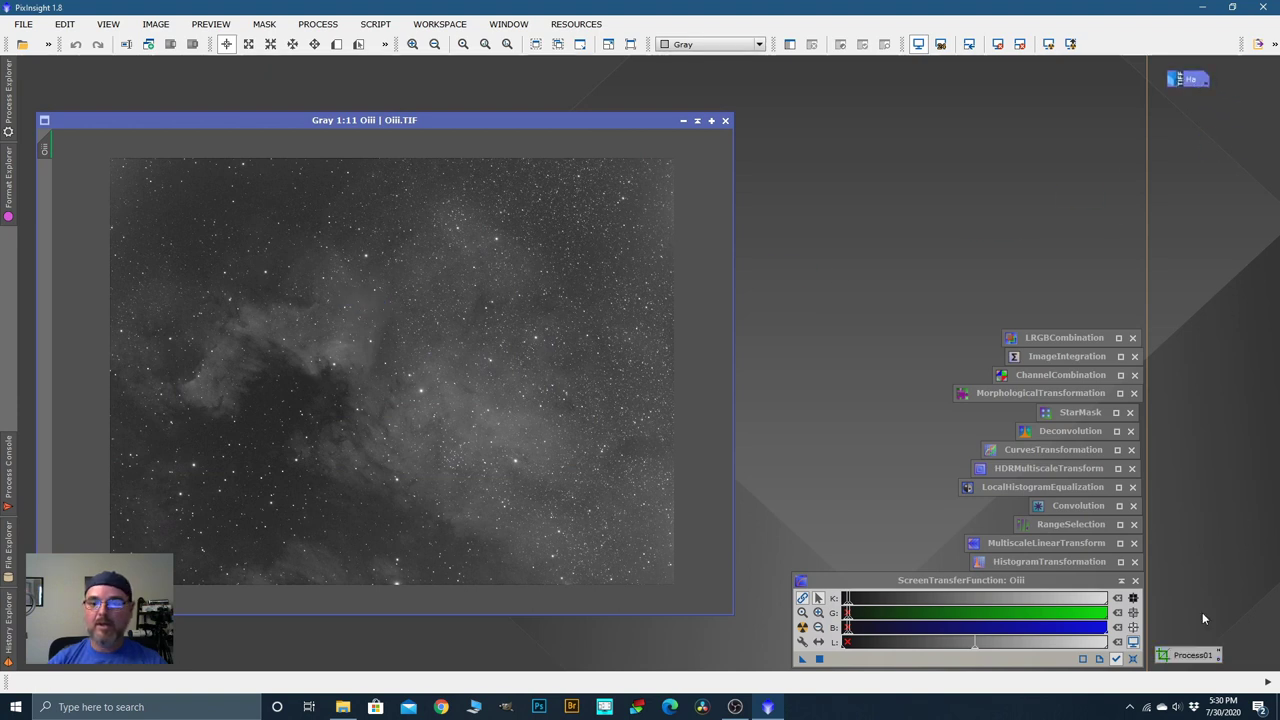
pyautogui.moveTo(1200, 657); pyautogui.dragTo(661, 431)
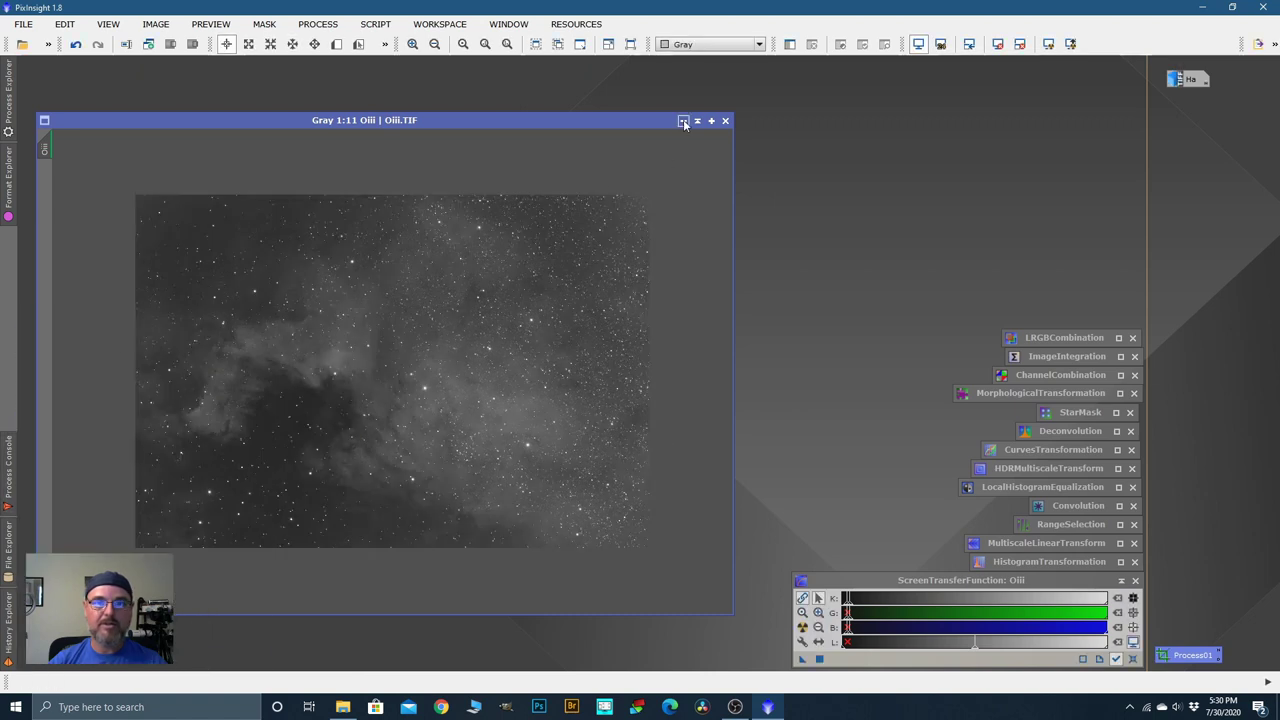
pyautogui.click(683, 120)
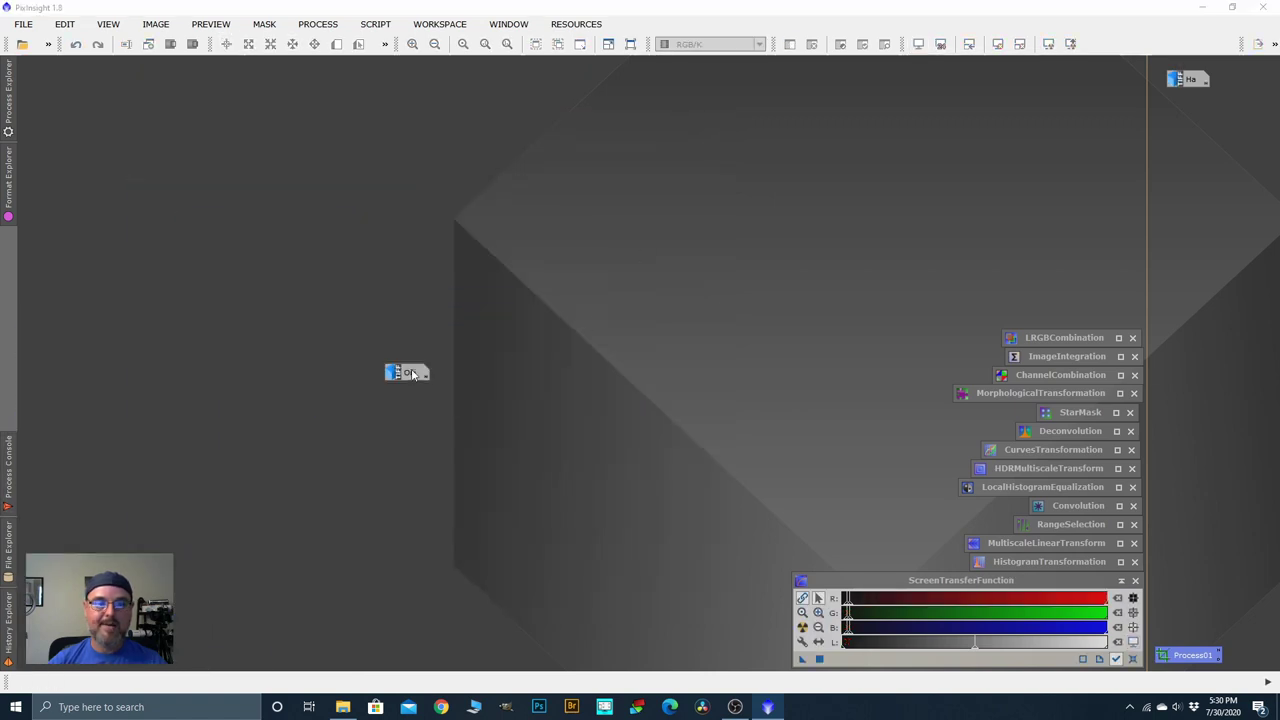
pyautogui.moveTo(413, 374); pyautogui.dragTo(1172, 118)
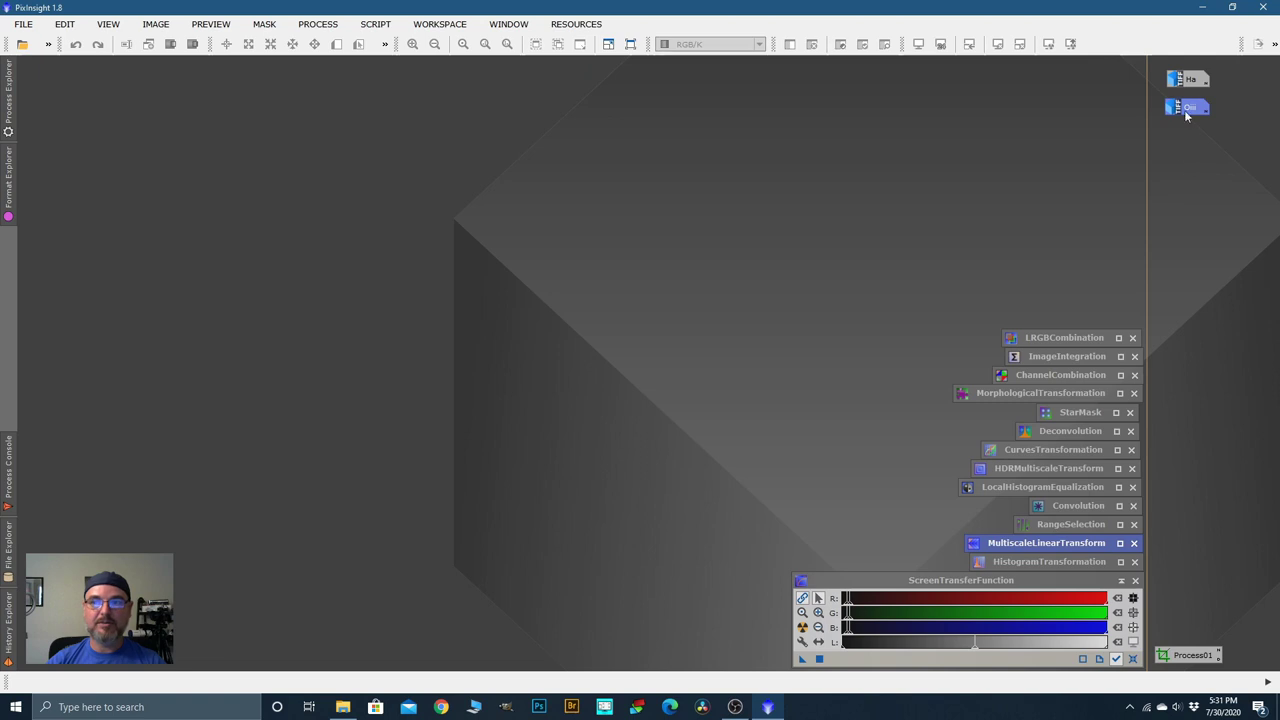
# Step: Restore the cropped Ha image from its icon and reposition its window
pyautogui.doubleClick(1190, 80)
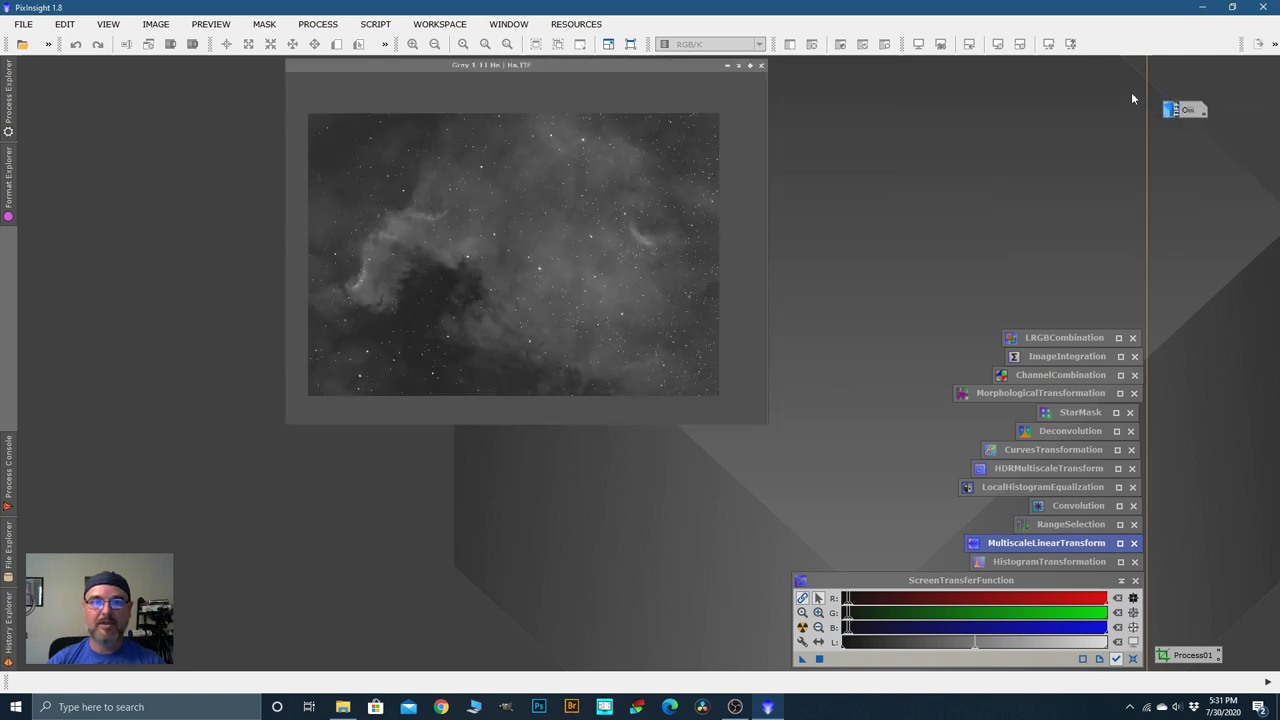
pyautogui.moveTo(205, 65); pyautogui.dragTo(277, 97)
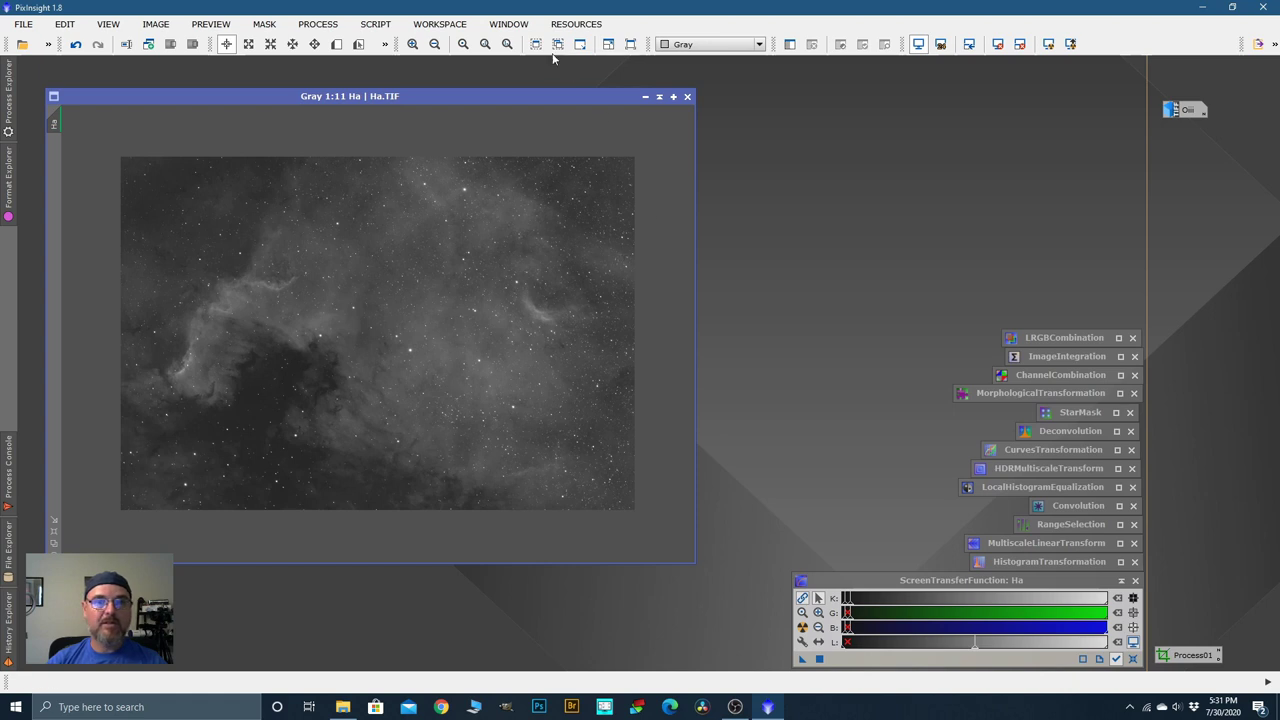
# Step: Open DynamicBackgroundExtraction with Sample Generation expanded and enlarge the Ha window beside it
pyautogui.click(317, 25)
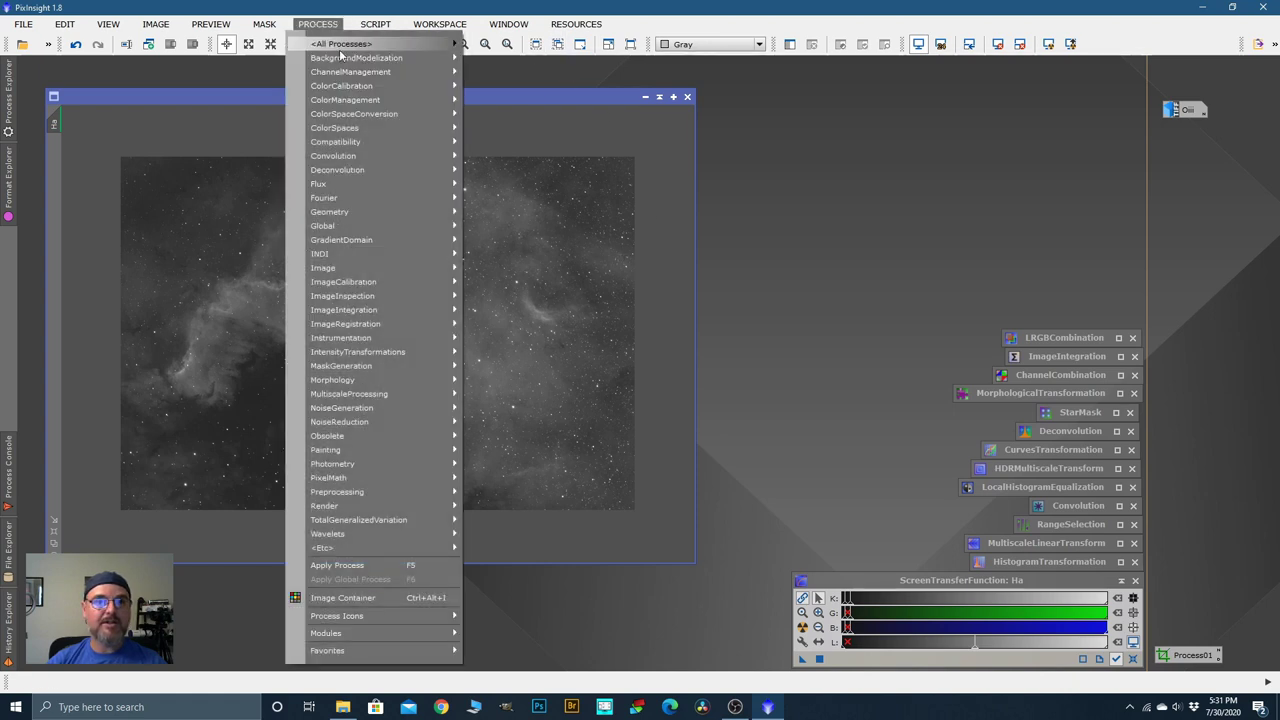
pyautogui.moveTo(349, 61)
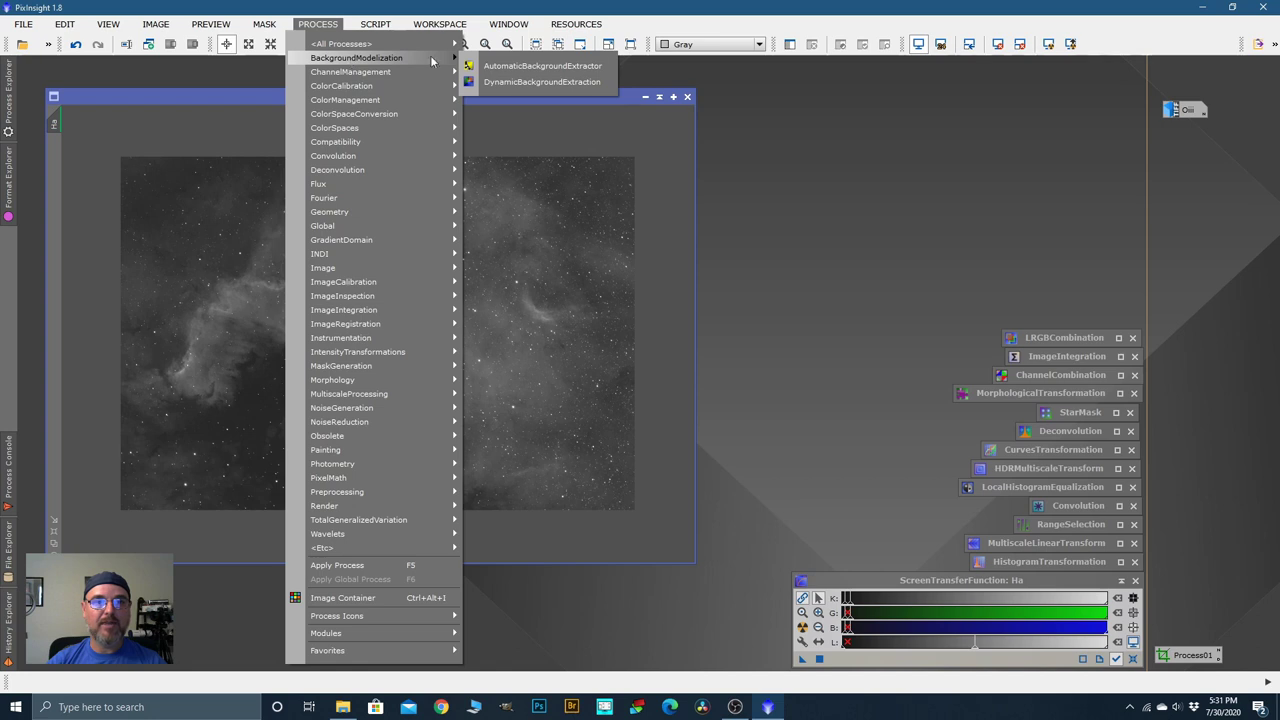
pyautogui.click(517, 81)
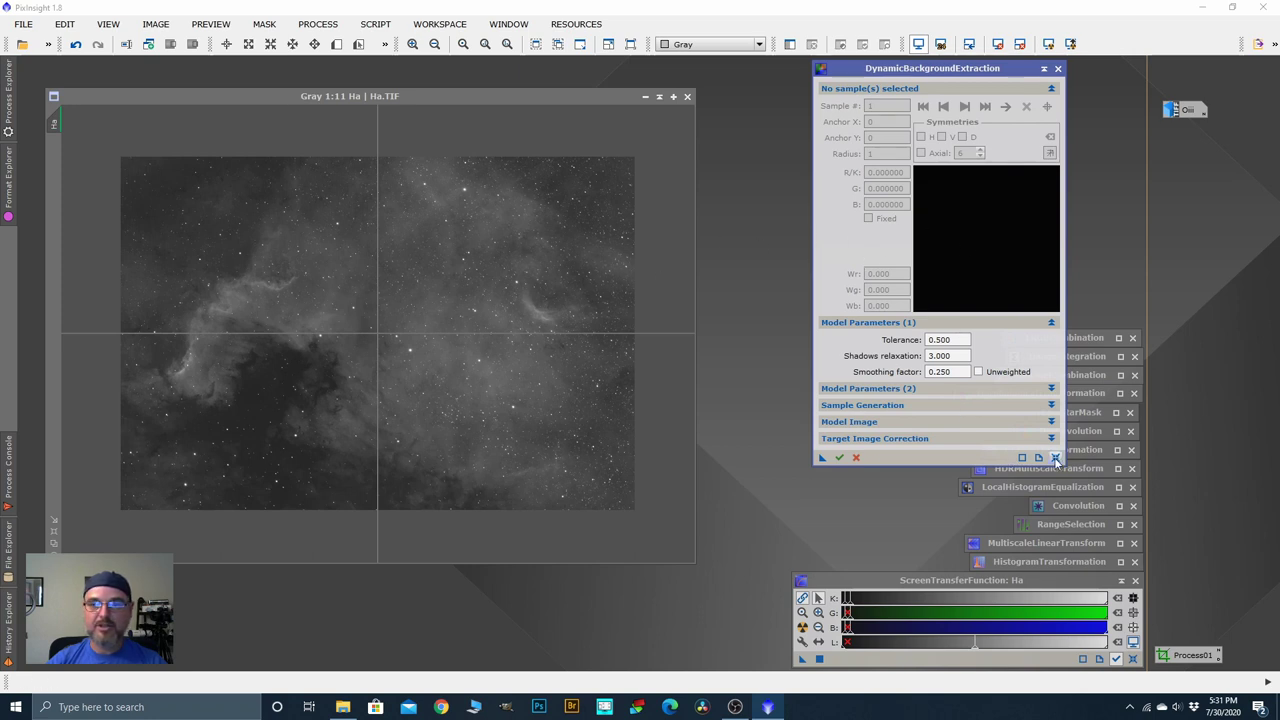
pyautogui.click(1051, 405)
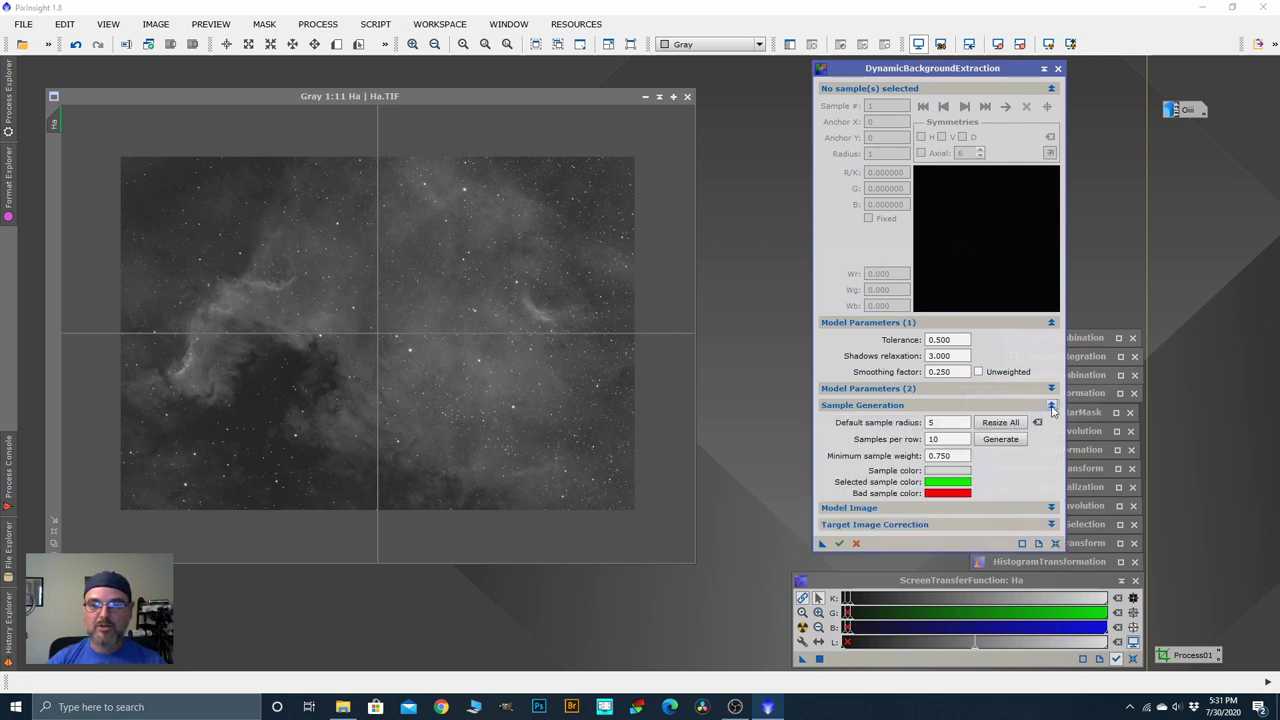
pyautogui.scroll(2, 360, 368)
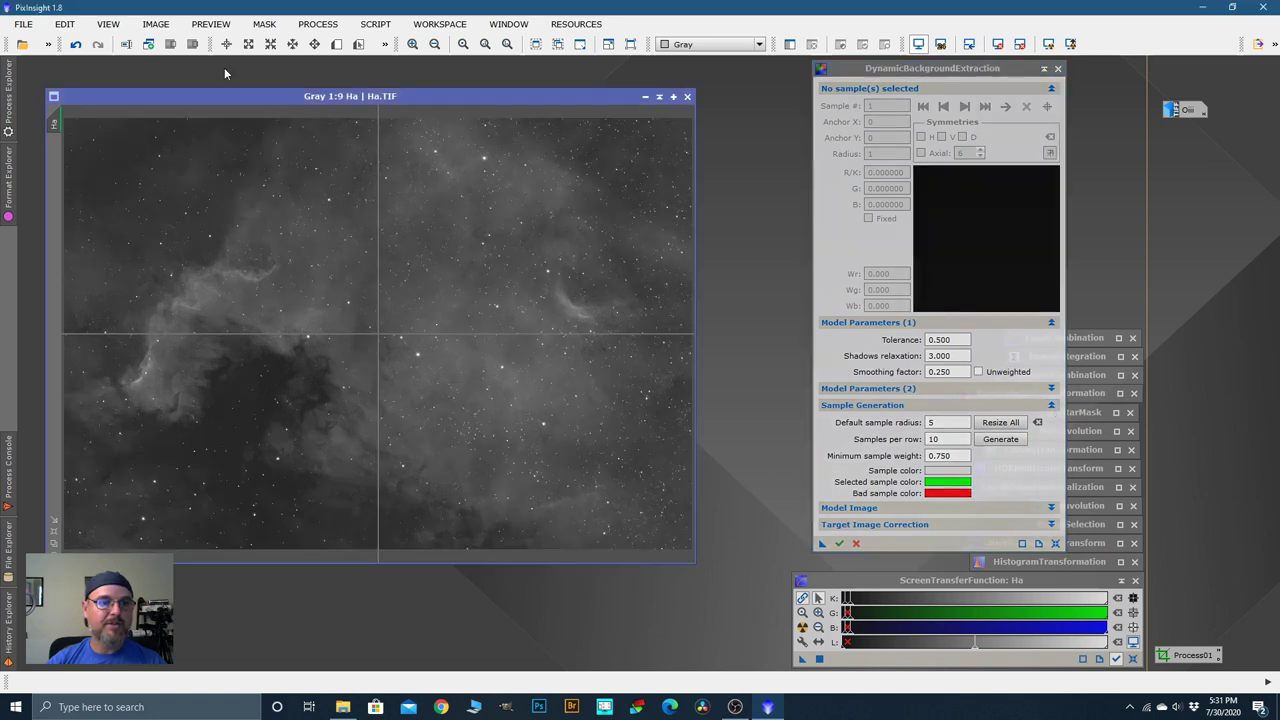
pyautogui.moveTo(194, 90); pyautogui.dragTo(189, 79)
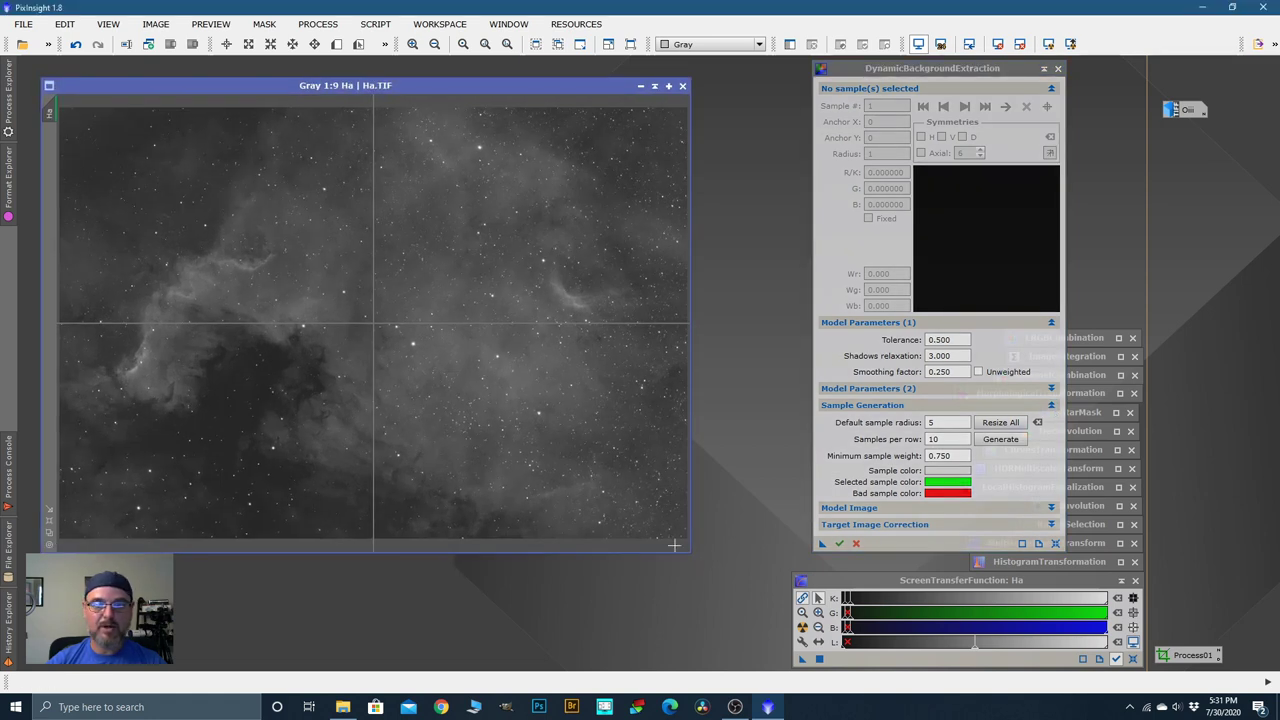
pyautogui.moveTo(689, 551); pyautogui.dragTo(742, 624)
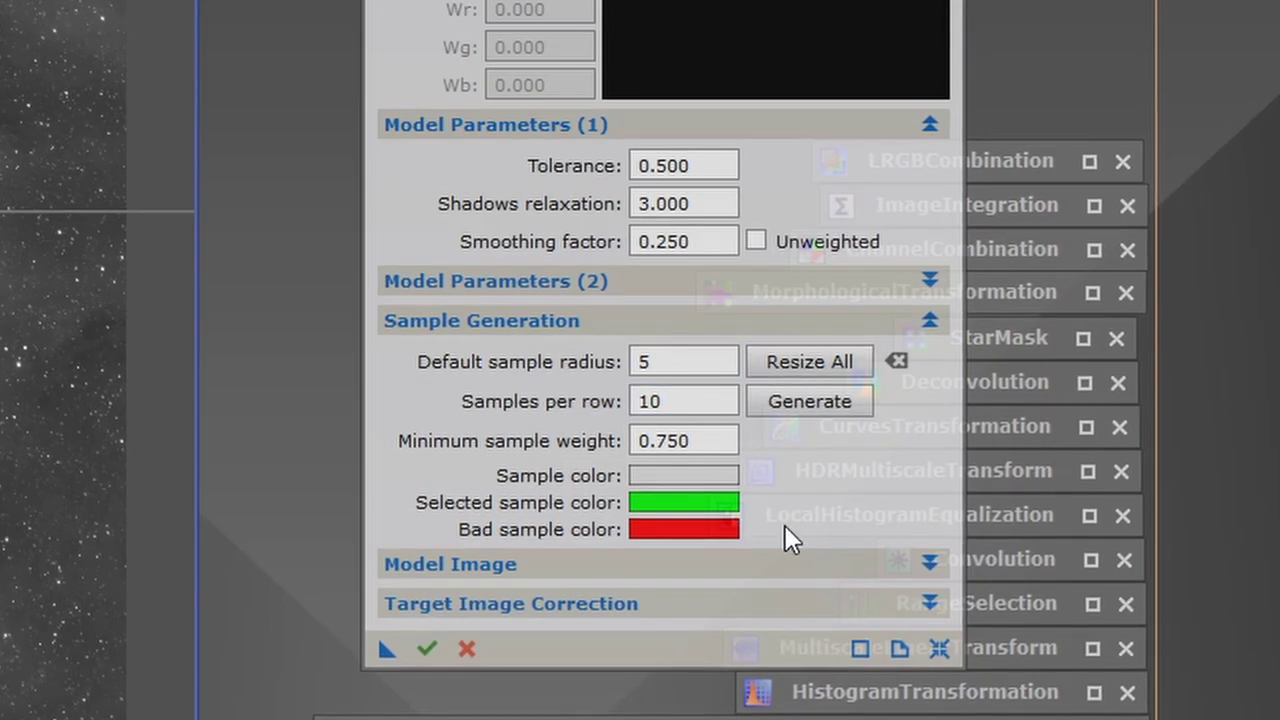
# Step: Set DBE sample radius 20, 8 samples per row, minimum weight 0.500, tolerance 0.800
pyautogui.click(673, 362)
pyautogui.press('BackSpace')
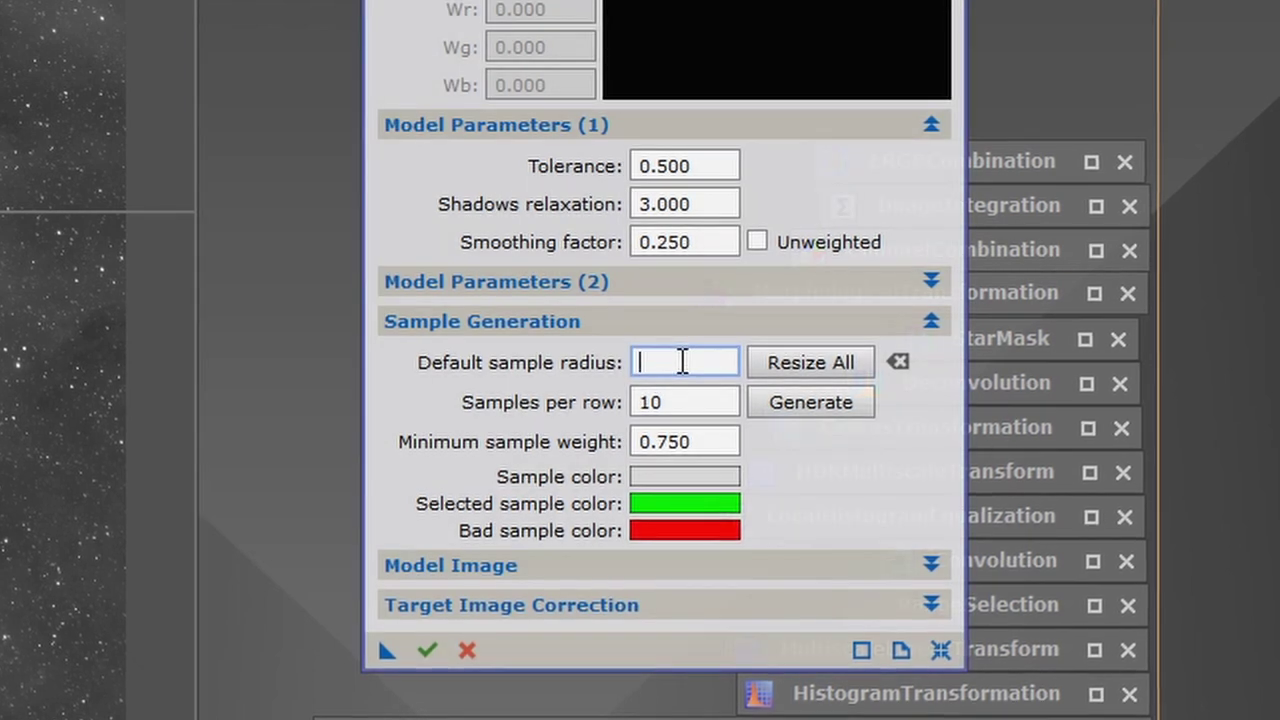
pyautogui.write('20')
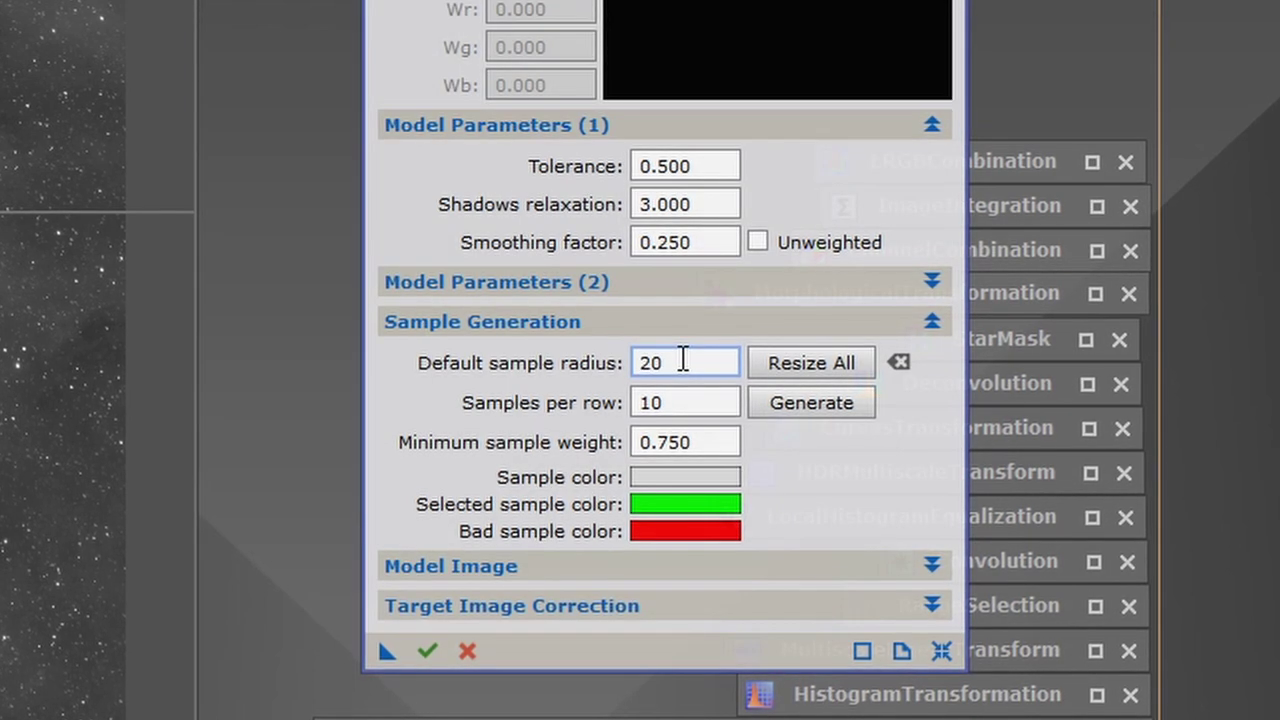
pyautogui.click(688, 403)
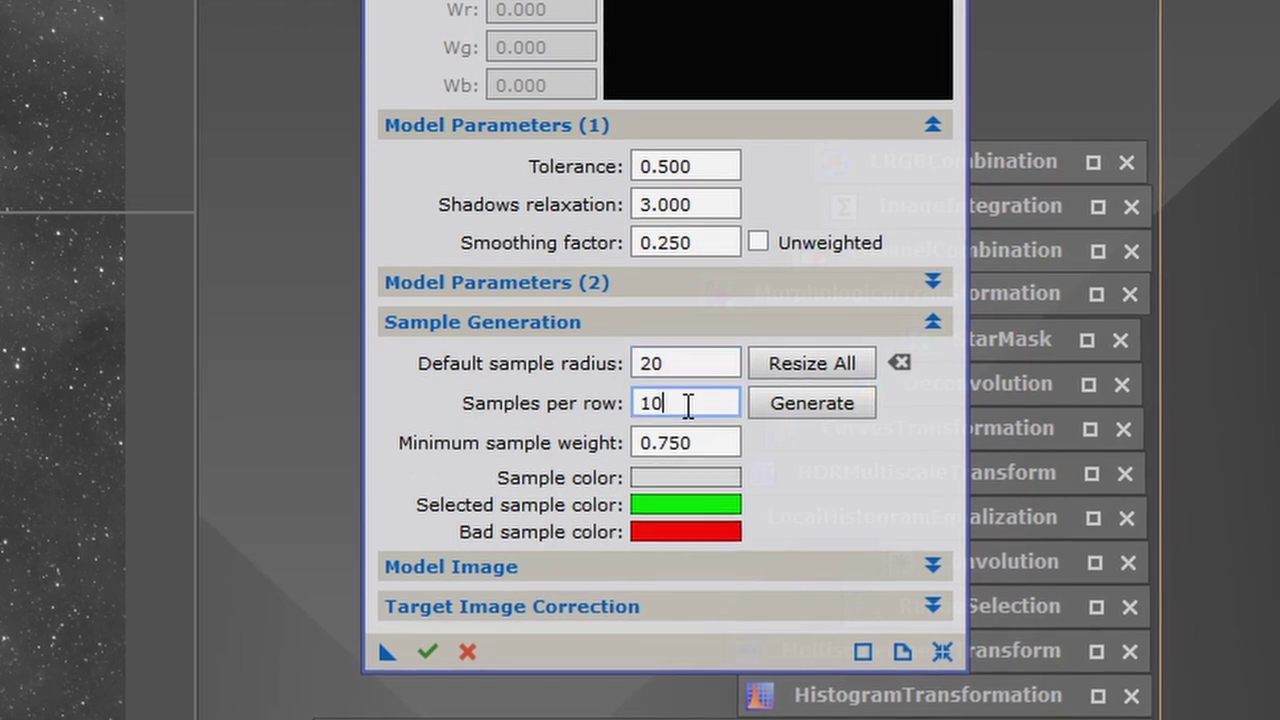
pyautogui.press('BackSpace')
pyautogui.press('BackSpace')
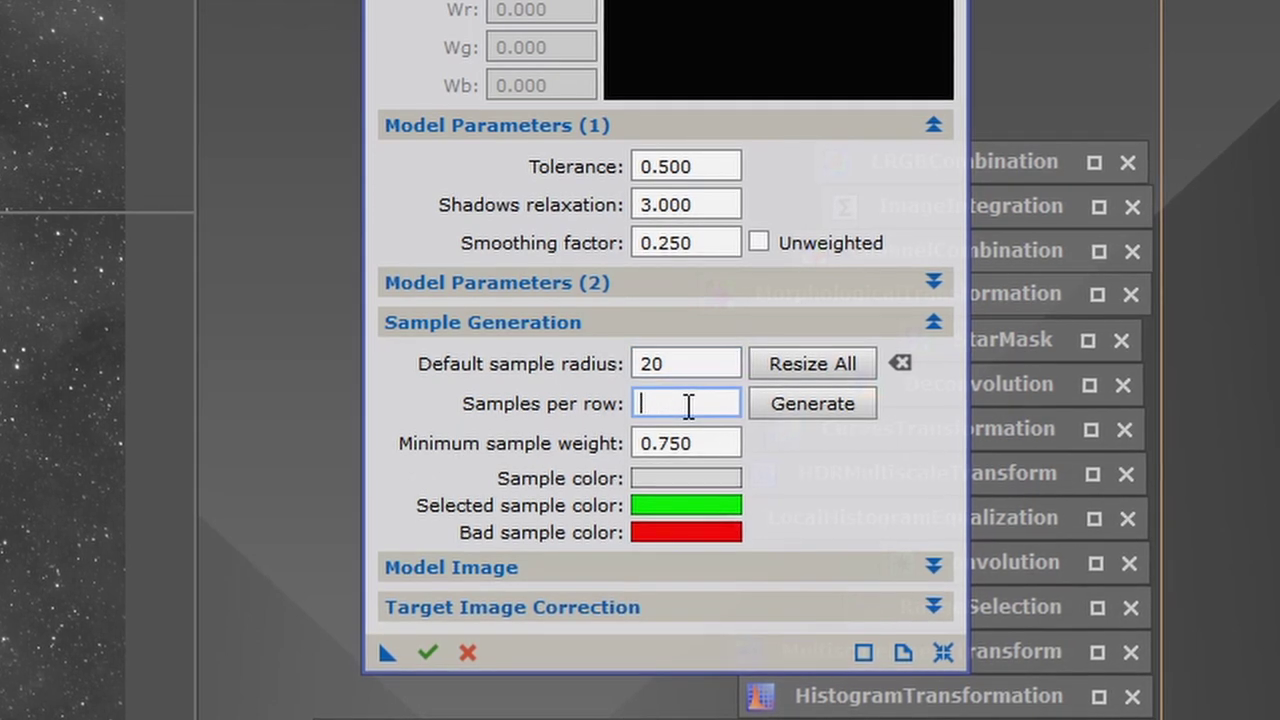
pyautogui.write('8')
pyautogui.click(688, 443)
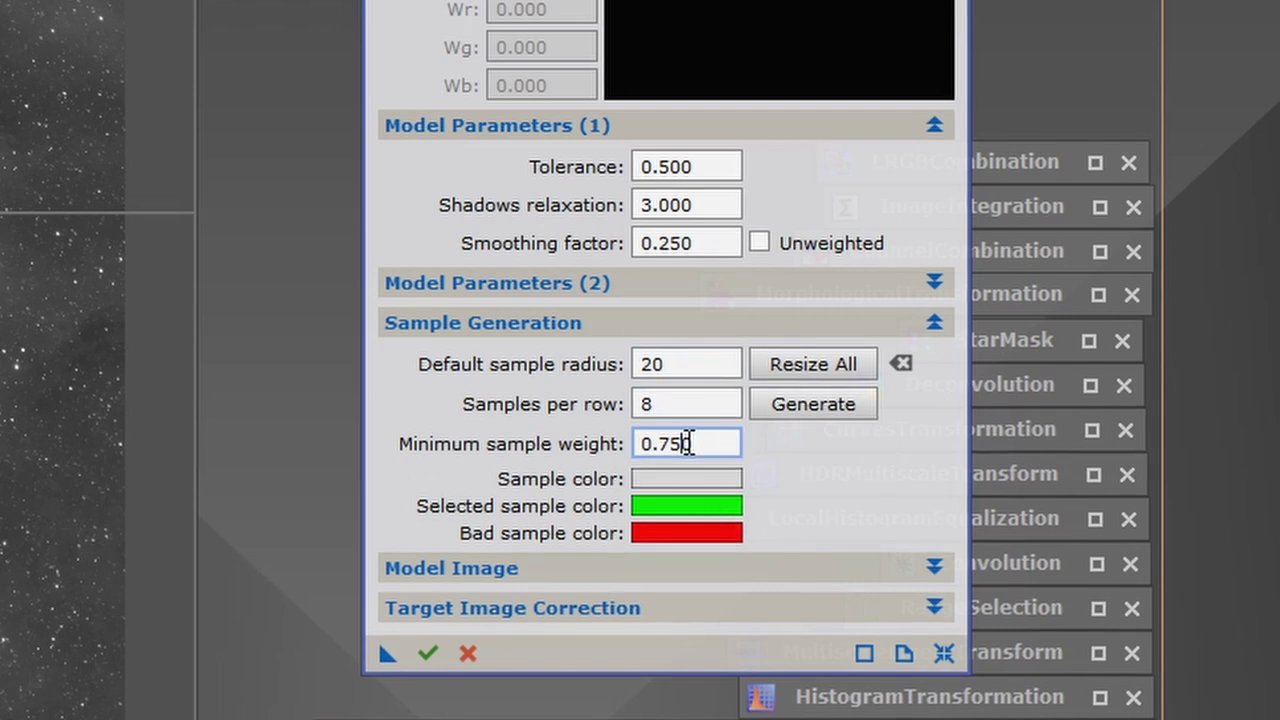
pyautogui.press('BackSpace')
pyautogui.press('BackSpace')
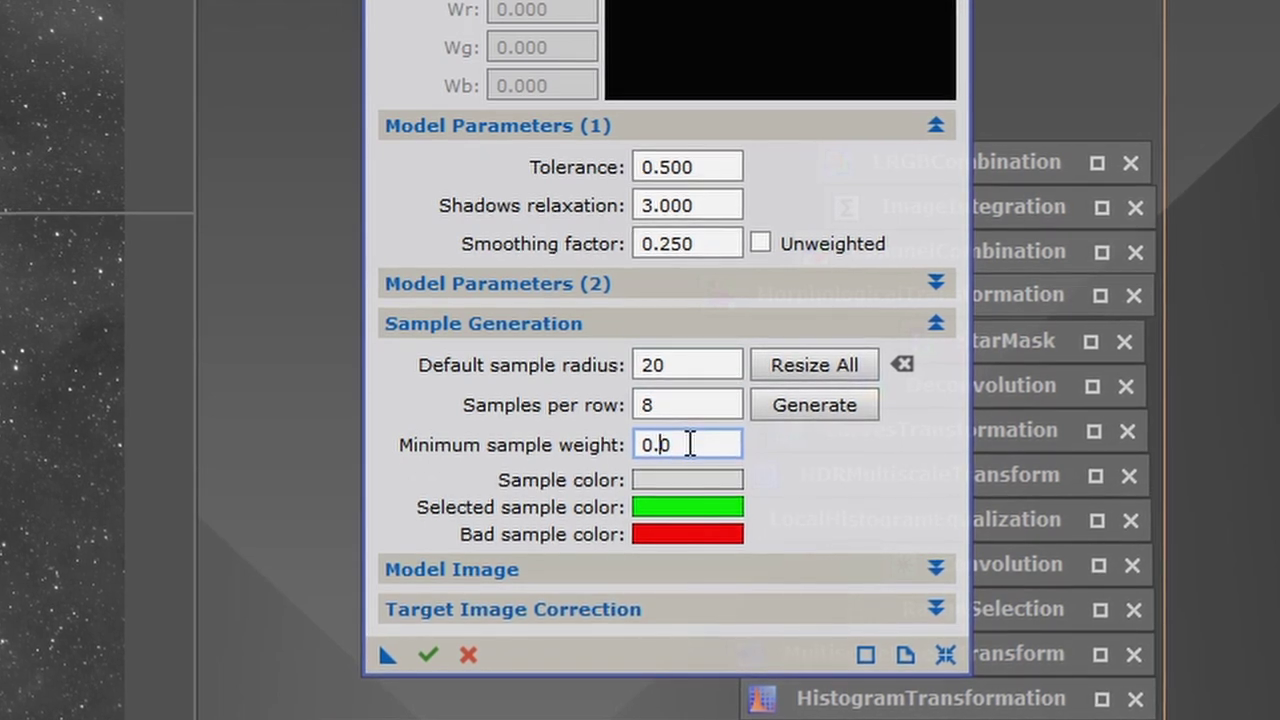
pyautogui.click(674, 168)
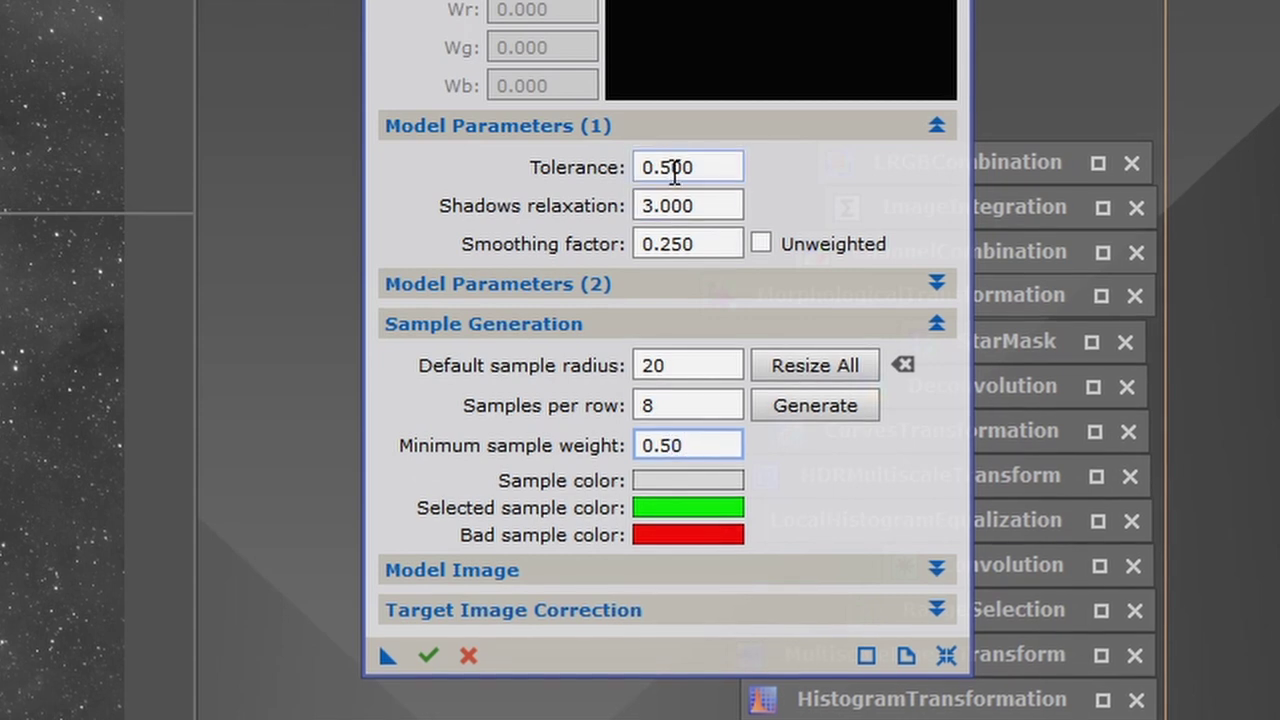
pyautogui.press('BackSpace')
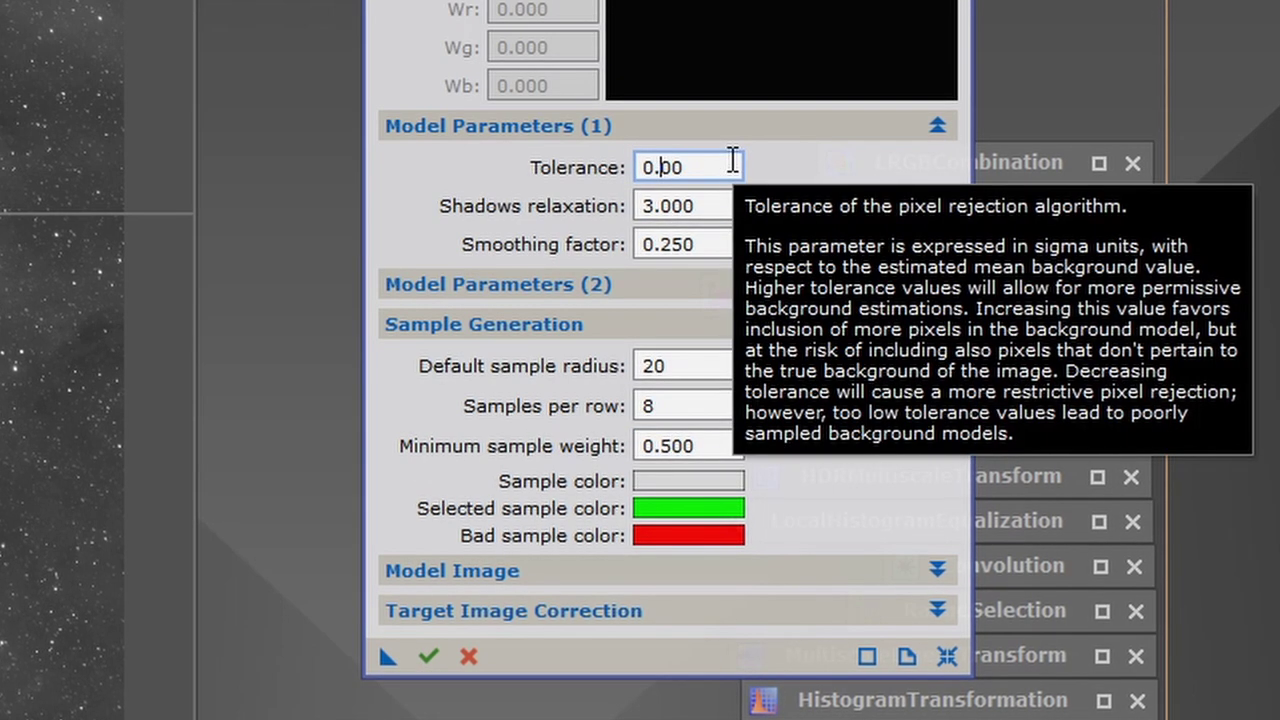
pyautogui.write('8')
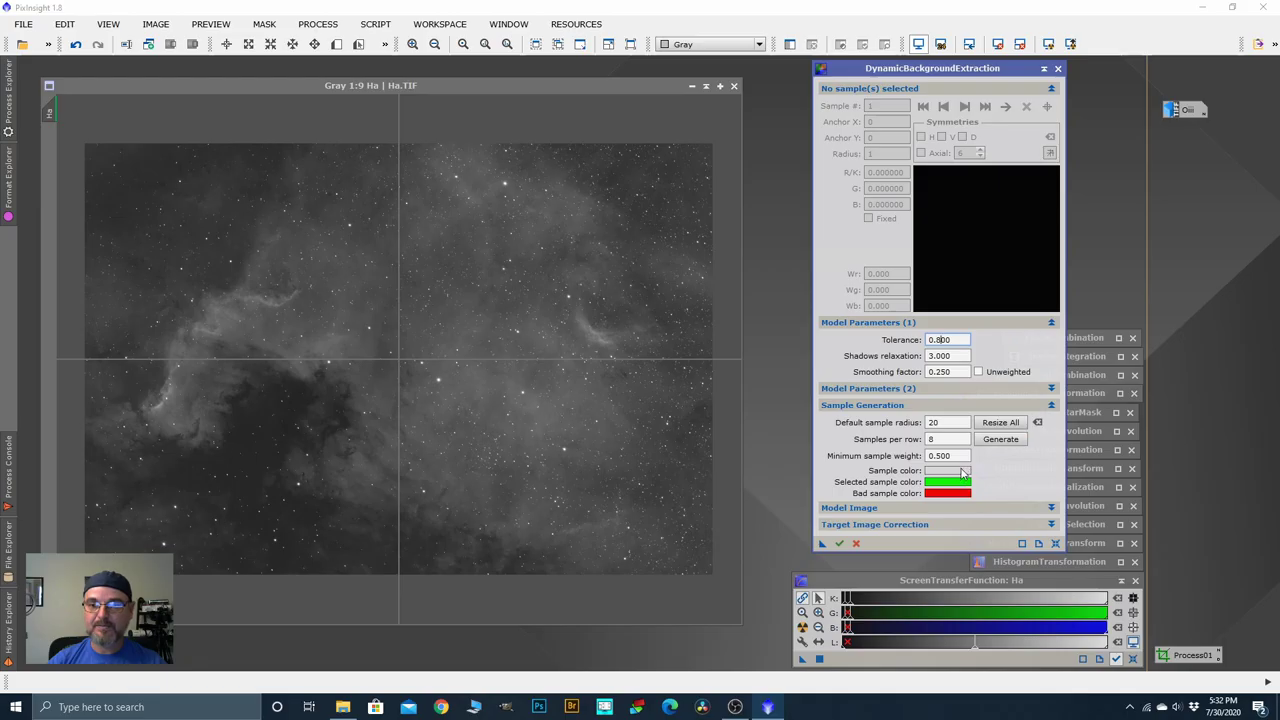
# Step: Make DBE samples draw in yellow by setting the colour's blue to 0
pyautogui.click(725, 484)
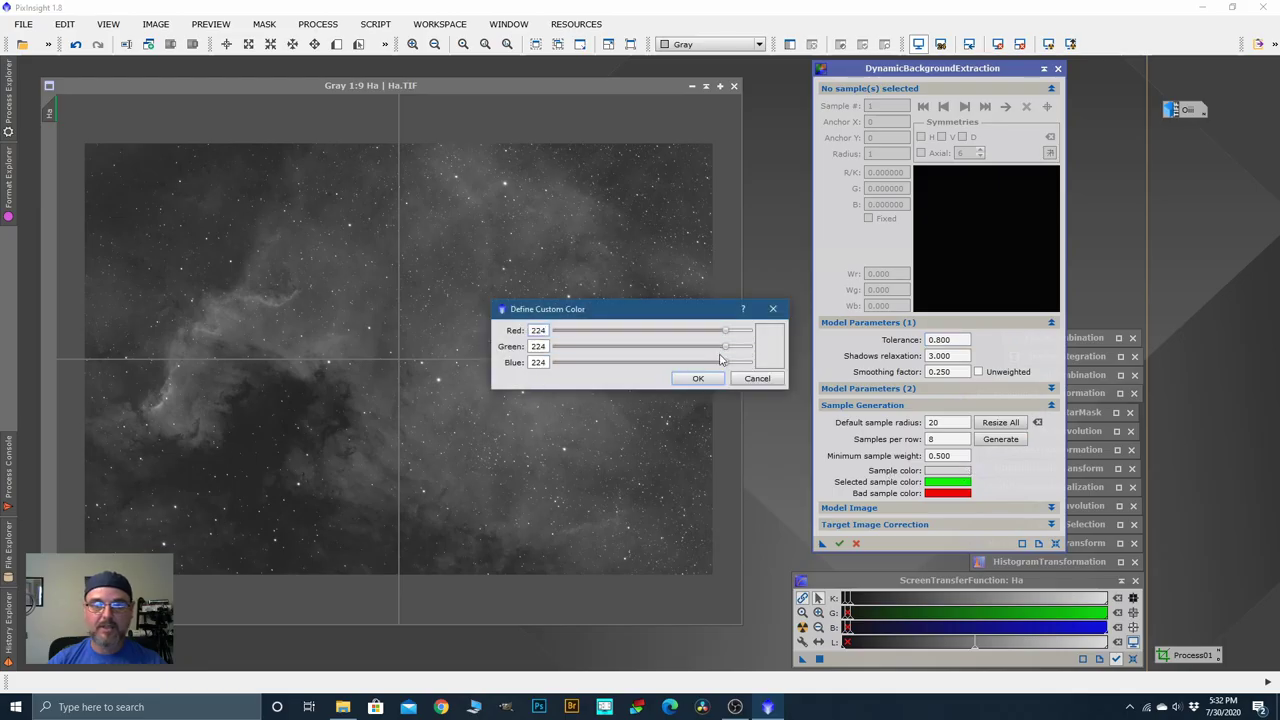
pyautogui.moveTo(725, 362); pyautogui.dragTo(555, 362)
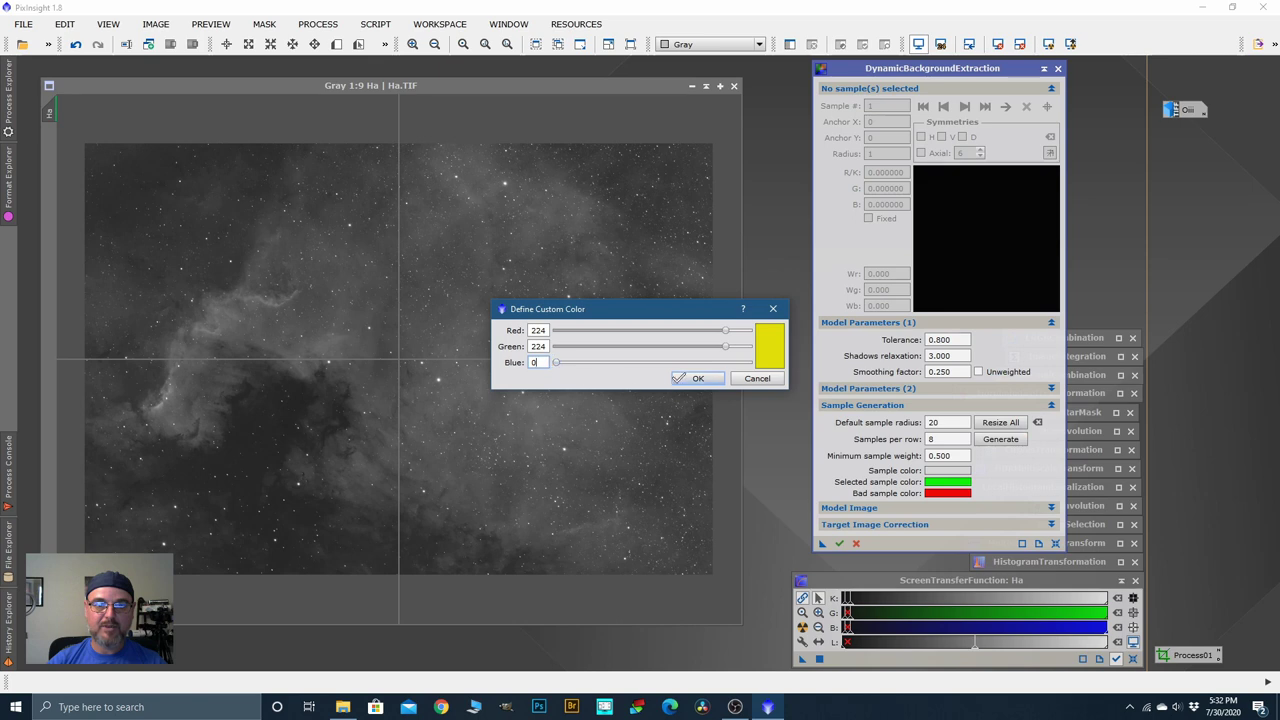
pyautogui.click(678, 381)
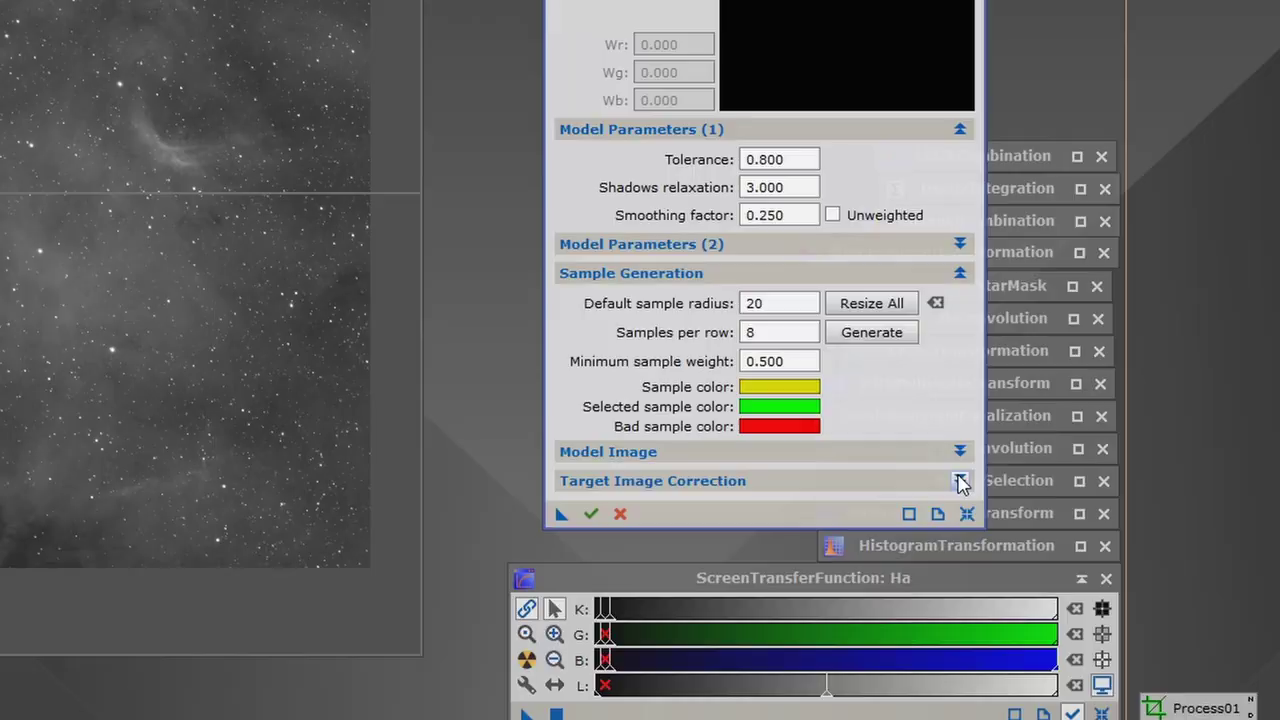
# Step: Set the DBE target image correction to Division
pyautogui.click(960, 481)
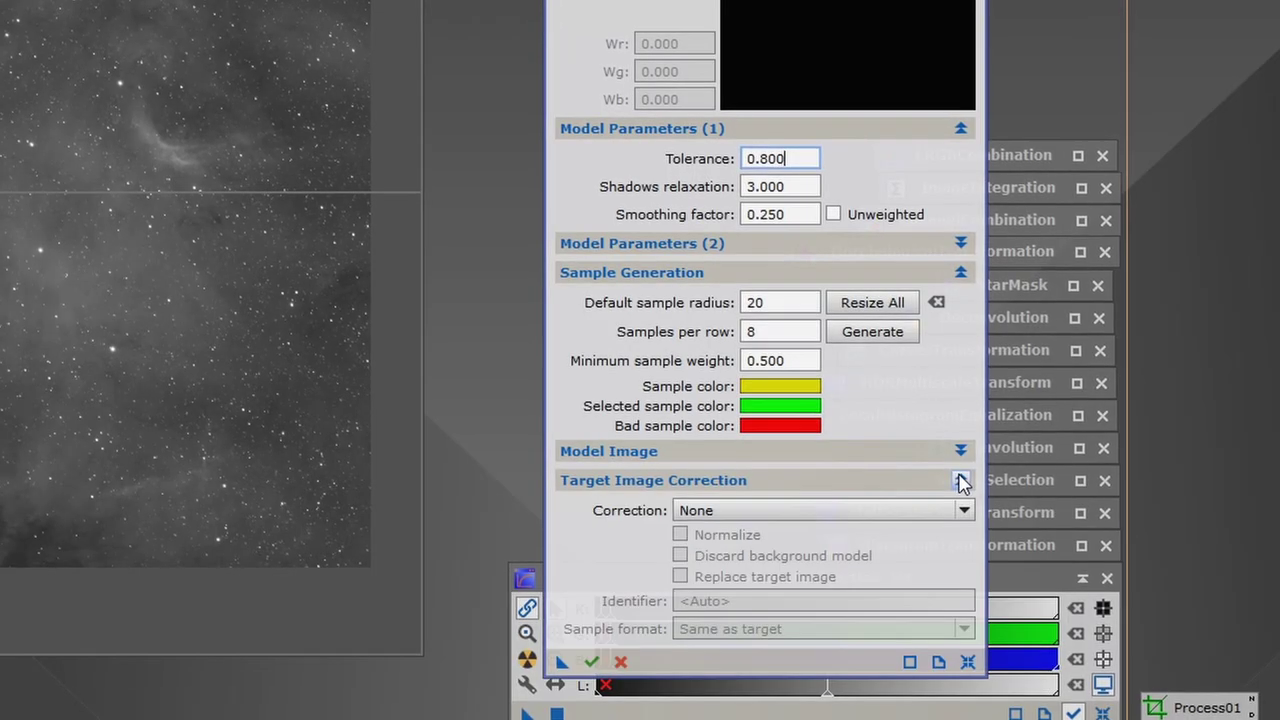
pyautogui.click(965, 512)
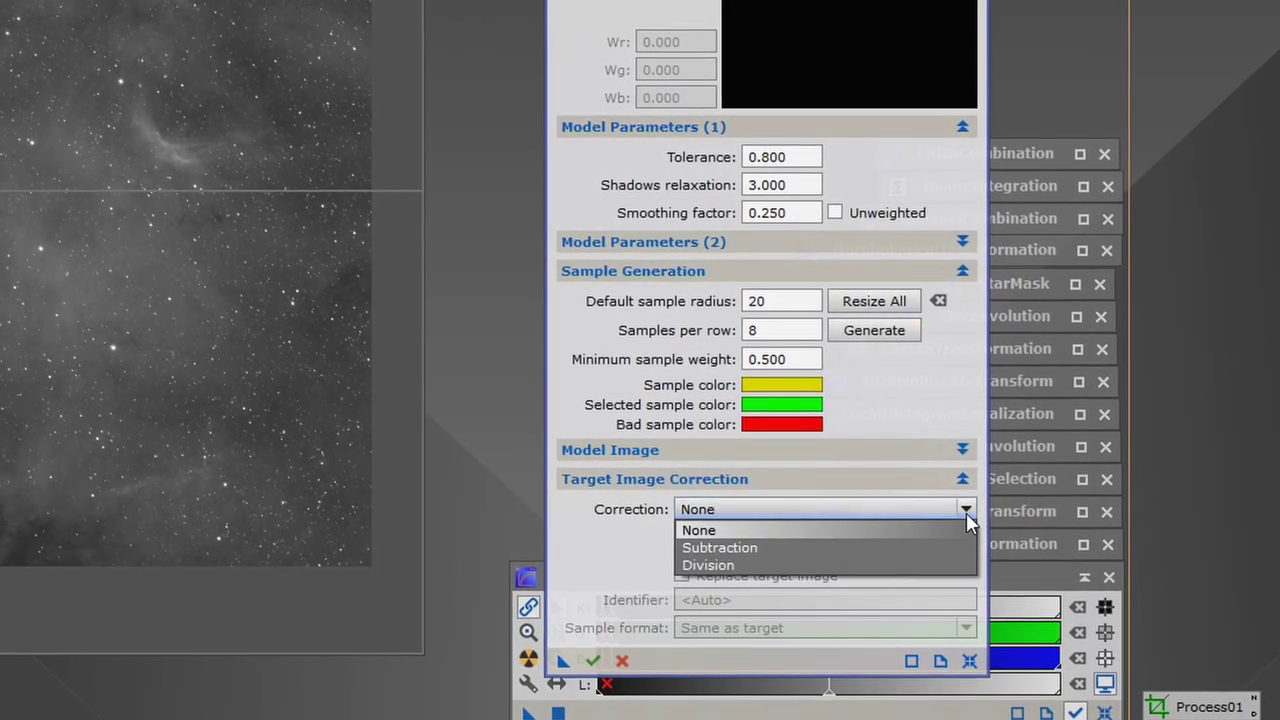
pyautogui.click(708, 565)
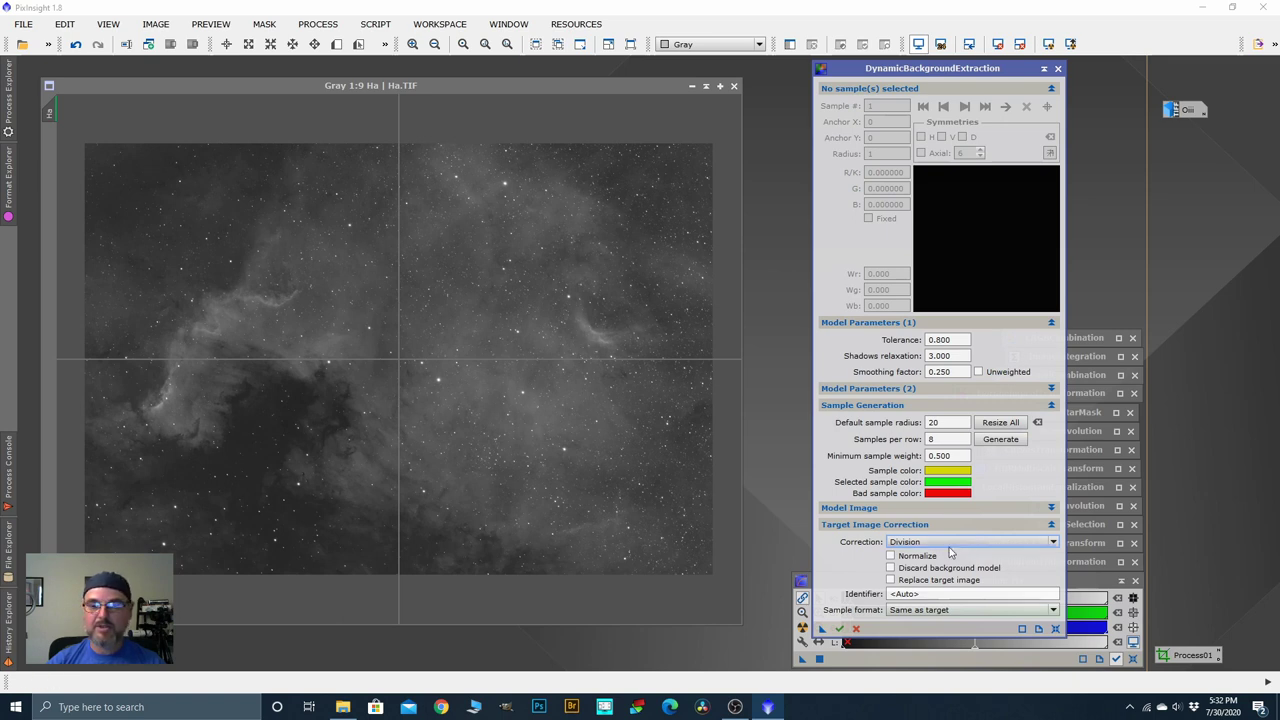
# Step: Generate DBE samples, then regenerate at 6 per row, giving 31 samples
pyautogui.click(1000, 439)
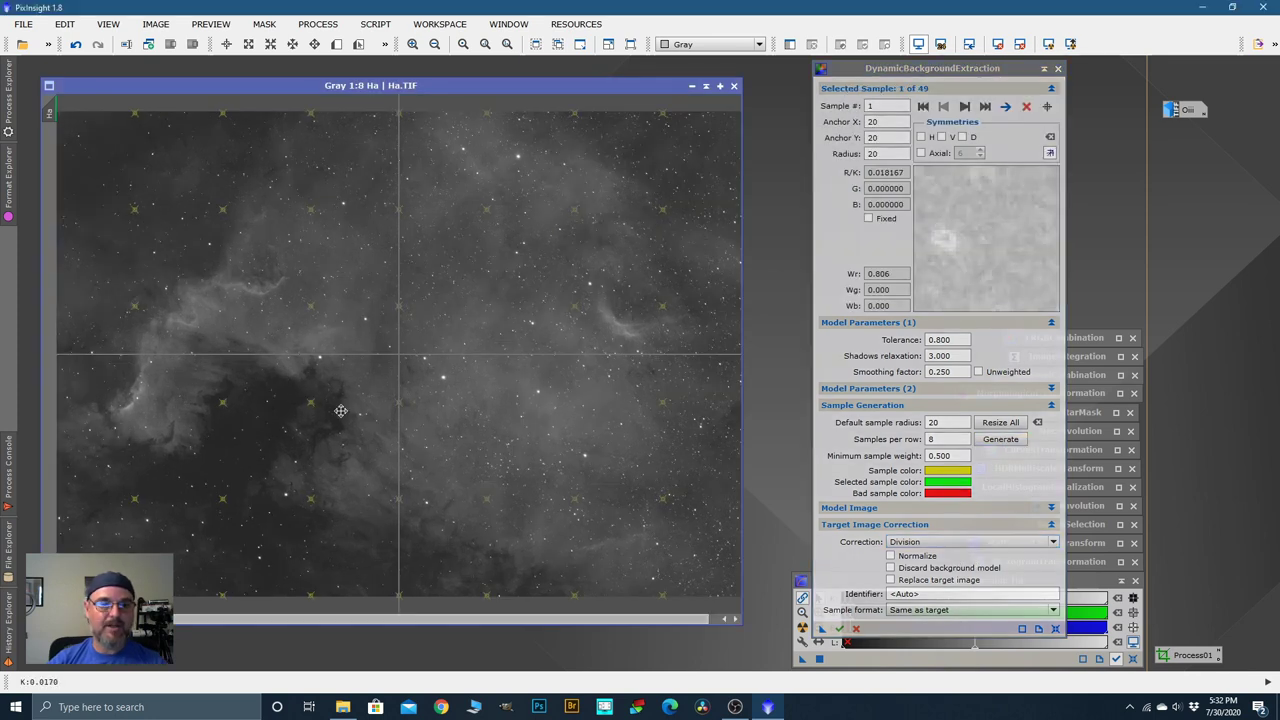
pyautogui.scroll(1, 313, 410)
pyautogui.scroll(5, 357, 414)
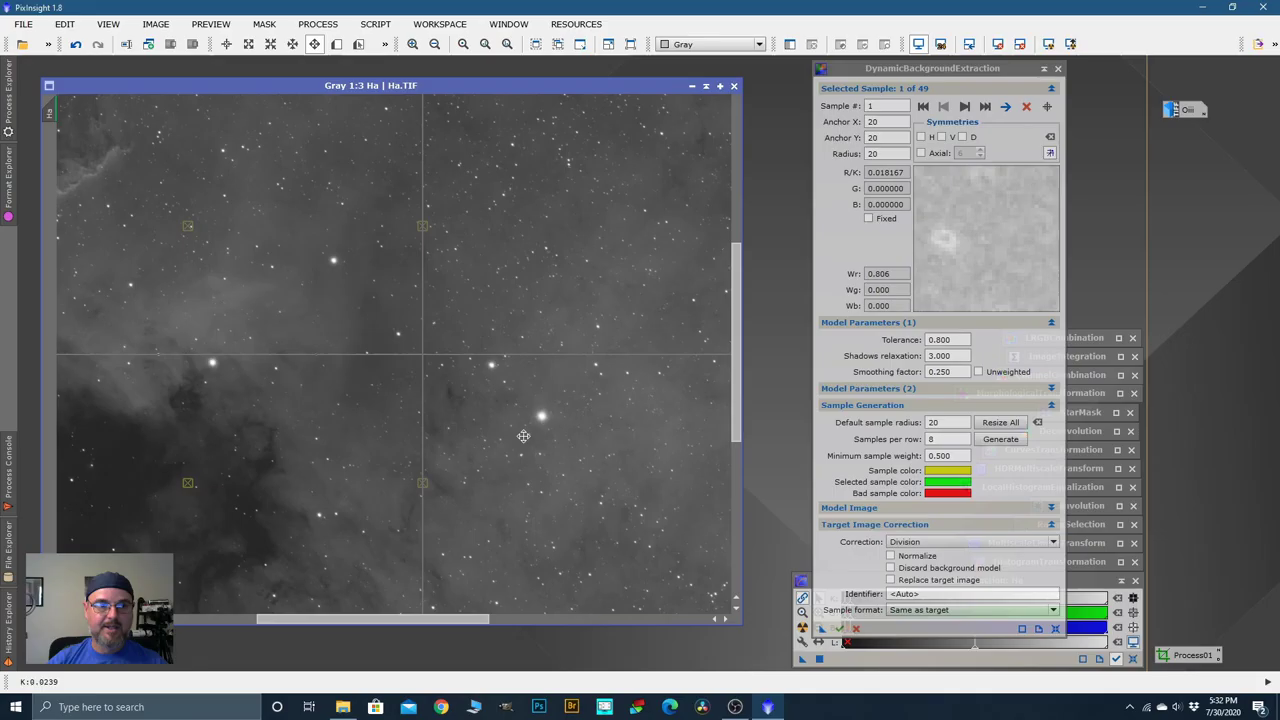
pyautogui.scroll(-1, 523, 436)
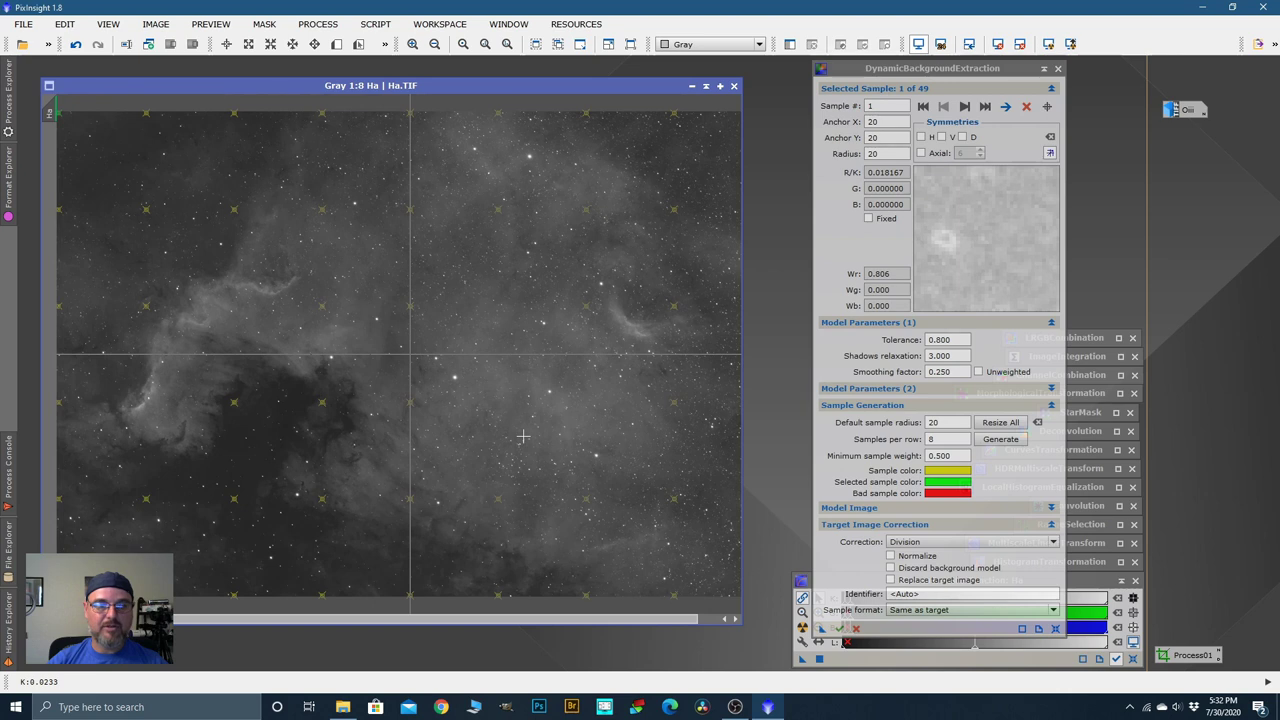
pyautogui.scroll(-1, 552, 441)
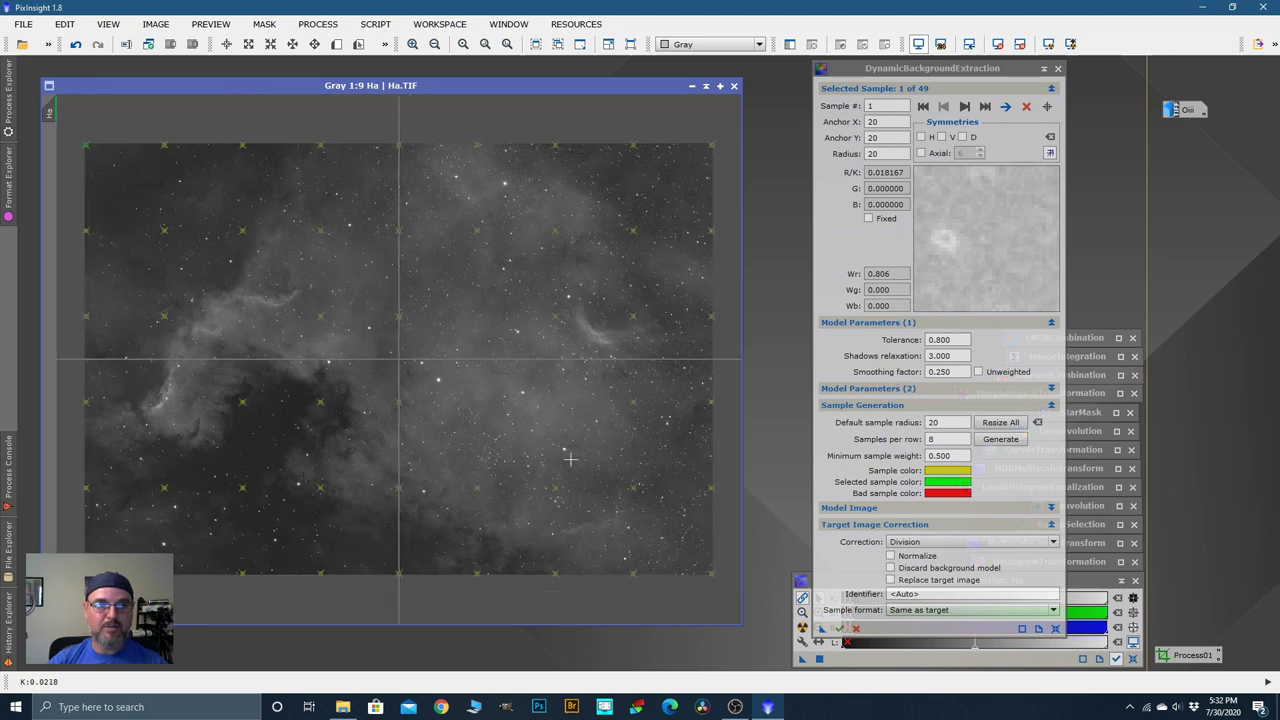
pyautogui.click(945, 441)
pyautogui.press('BackSpace')
pyautogui.write('6')
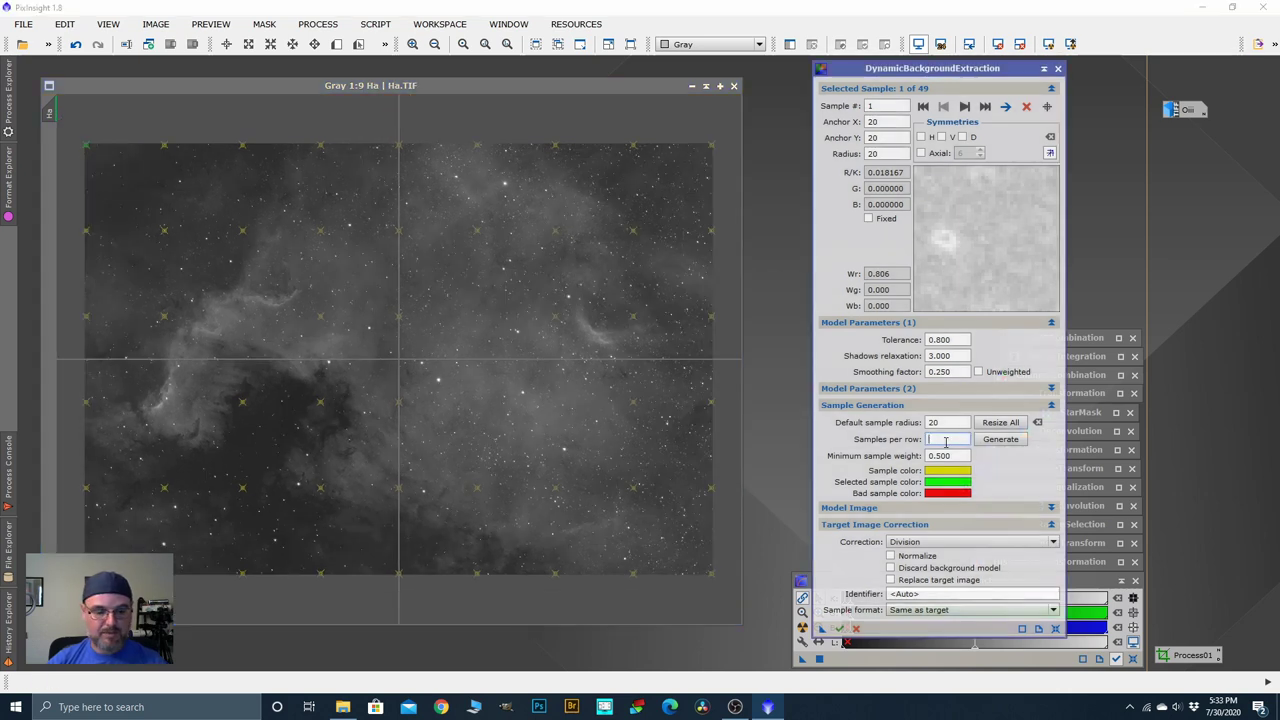
pyautogui.click(999, 442)
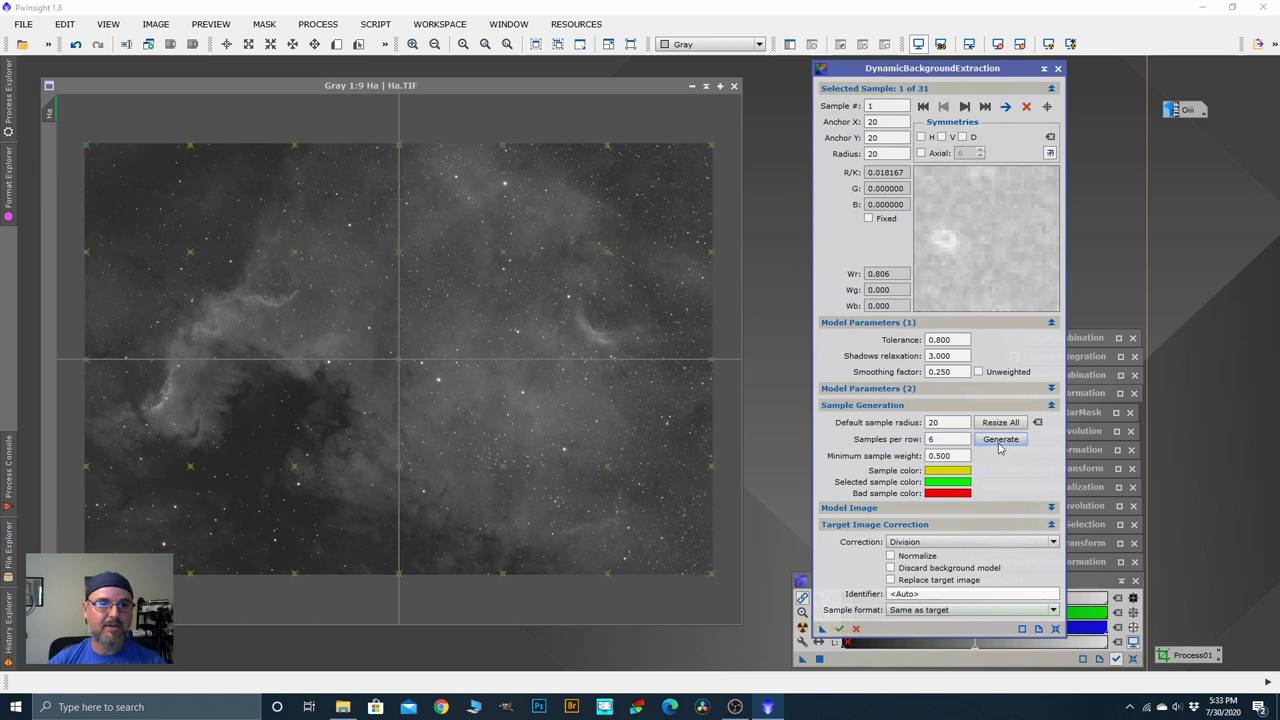
pyautogui.scroll(6, 318, 474)
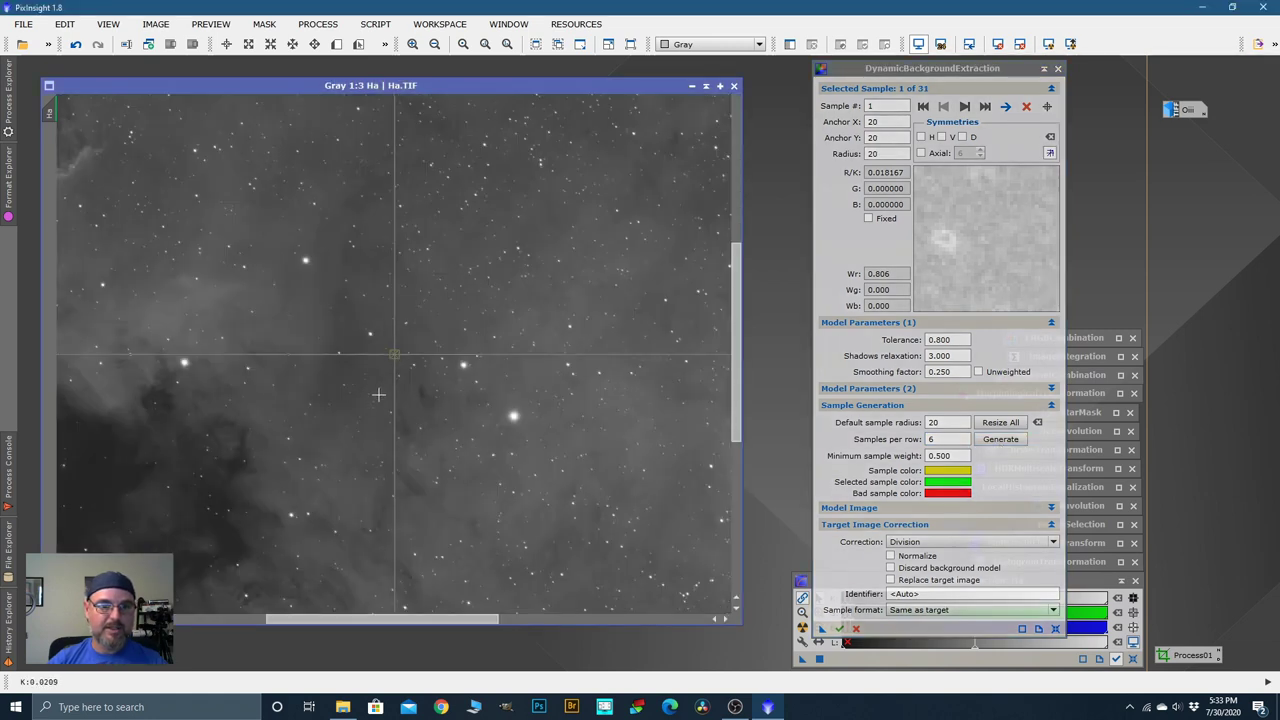
# Step: Drag the centre sample and samples 12, 8 and 16 off stars onto background sky
pyautogui.moveTo(398, 355); pyautogui.dragTo(674, 311)
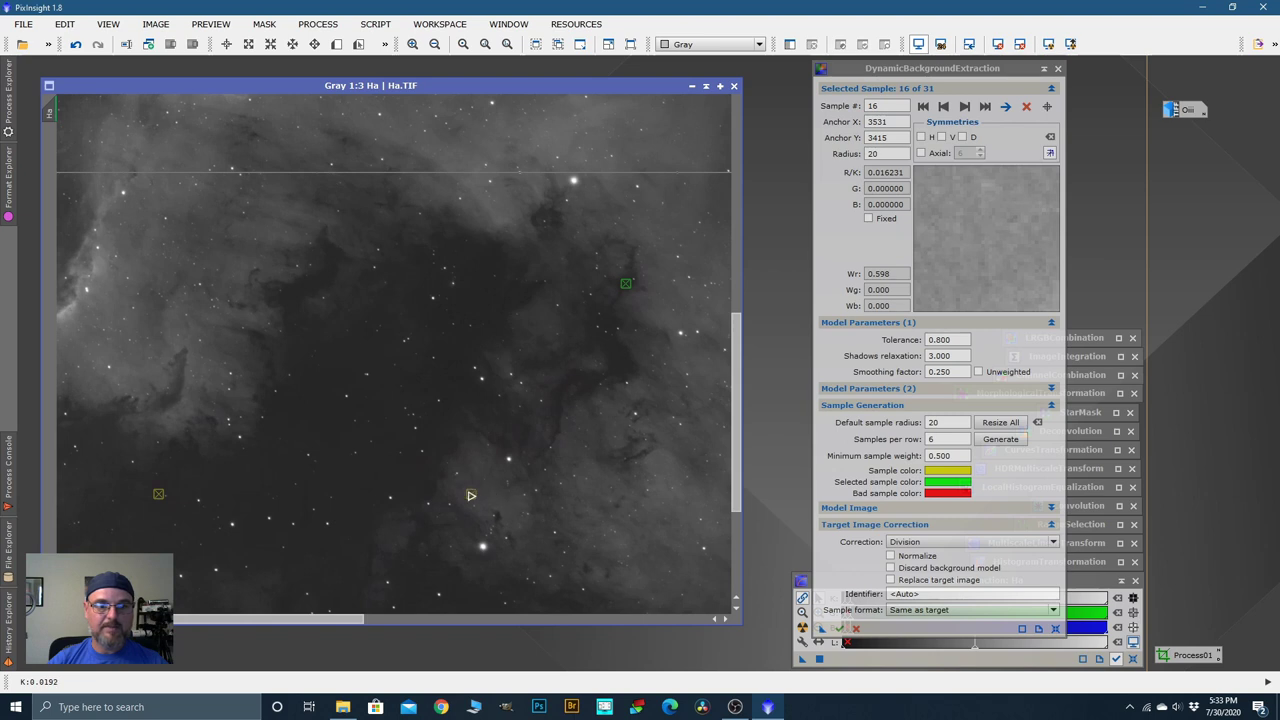
pyautogui.moveTo(473, 494); pyautogui.dragTo(447, 396)
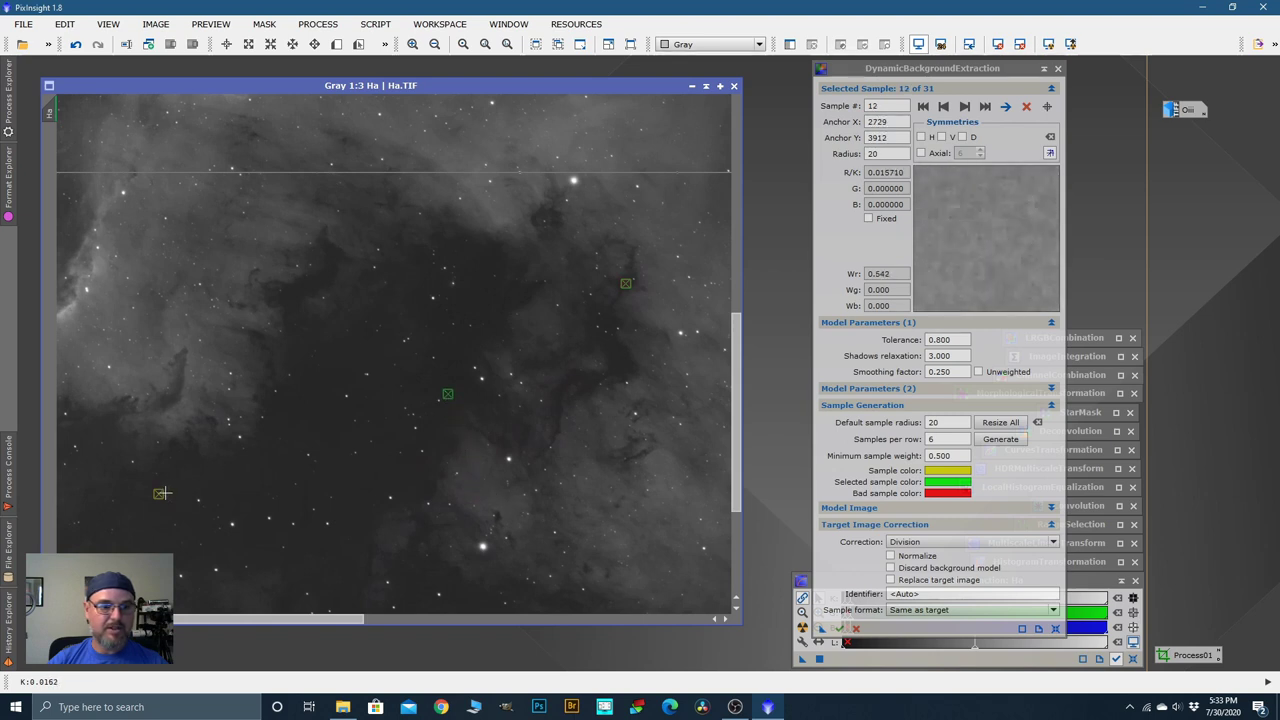
pyautogui.moveTo(162, 493); pyautogui.dragTo(185, 486)
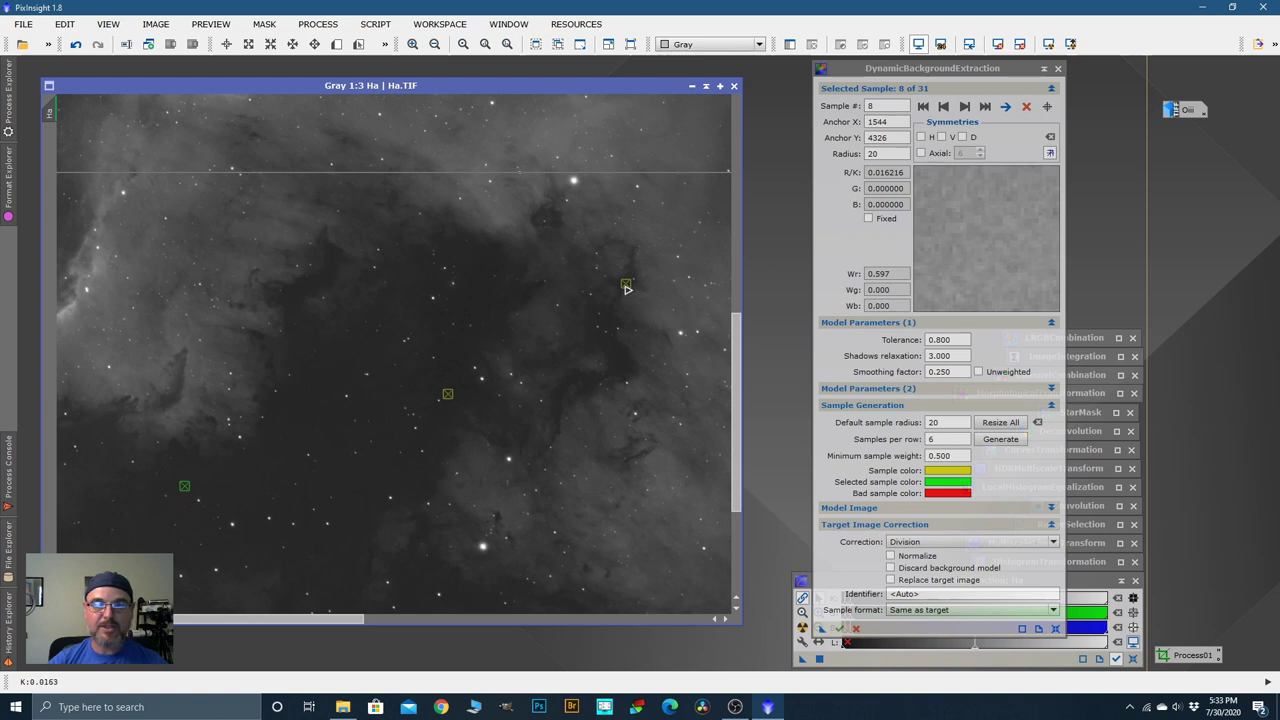
pyautogui.moveTo(627, 289)
pyautogui.mouseDown()
pyautogui.moveTo(677, 222)
pyautogui.moveTo(625, 283)
pyautogui.mouseUp()
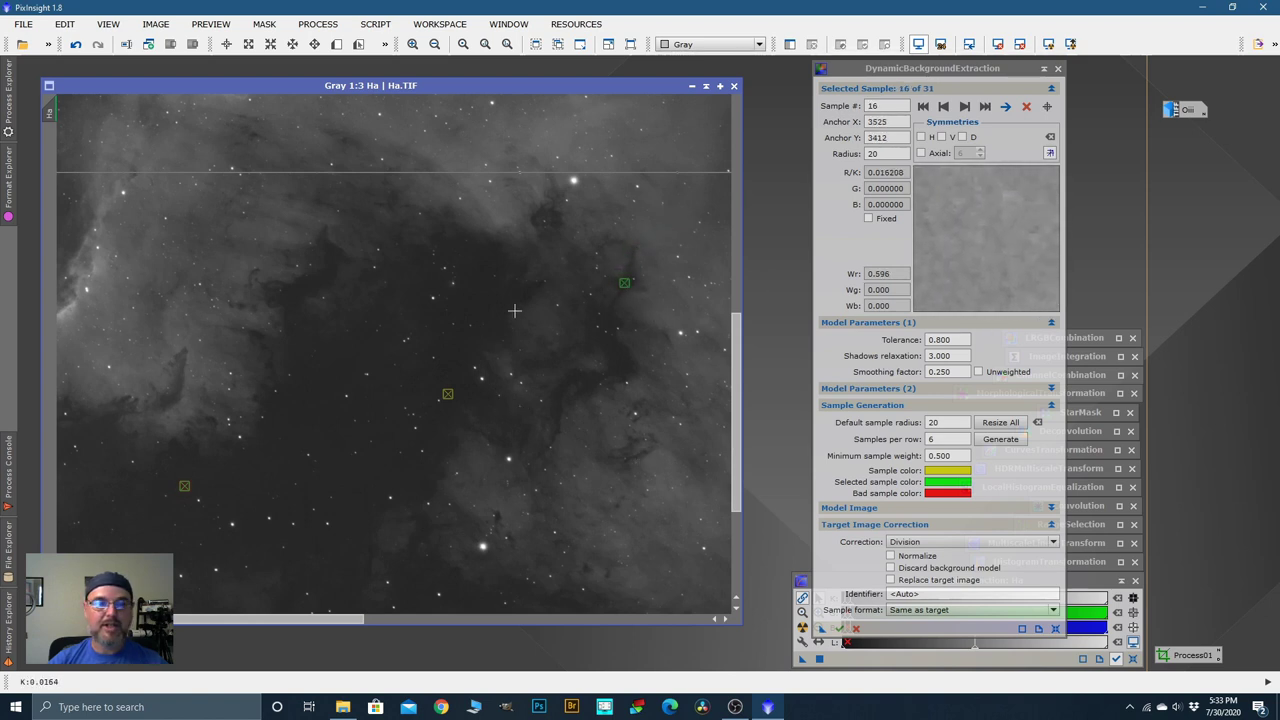
# Step: Delete sample 15, which sits on a star
pyautogui.scroll(-4, 556, 368)
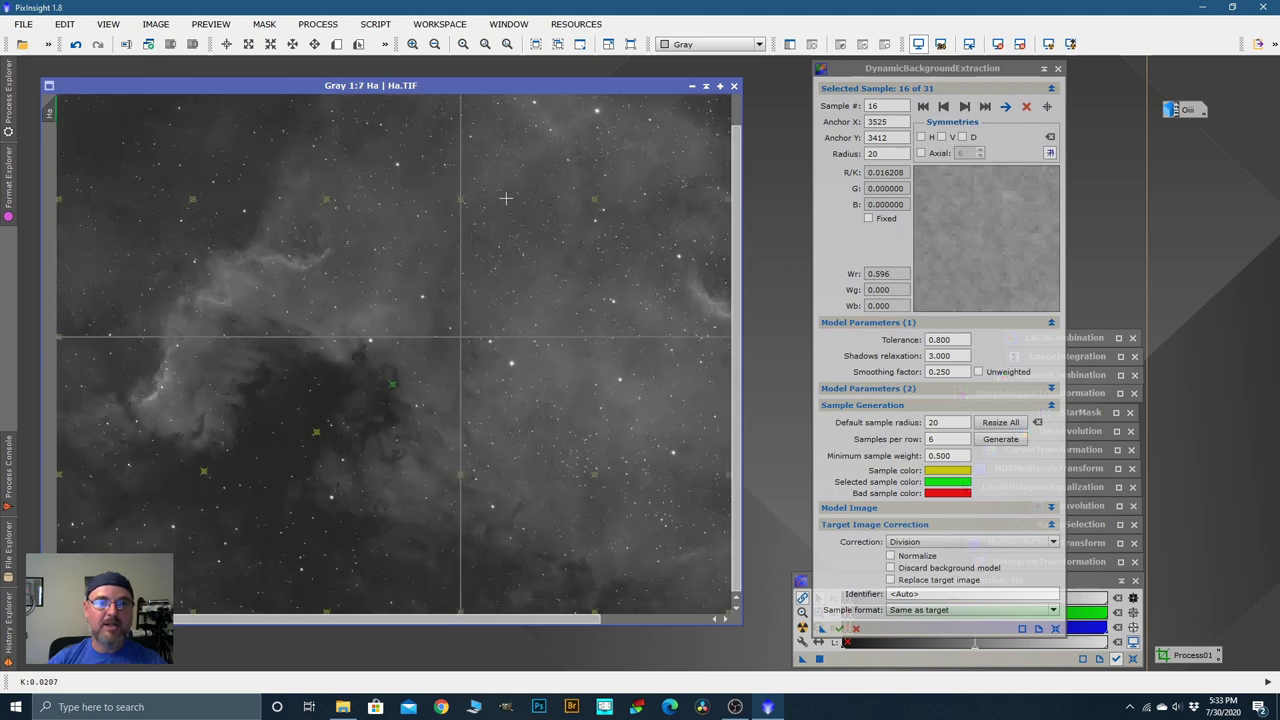
pyautogui.scroll(3, 506, 199)
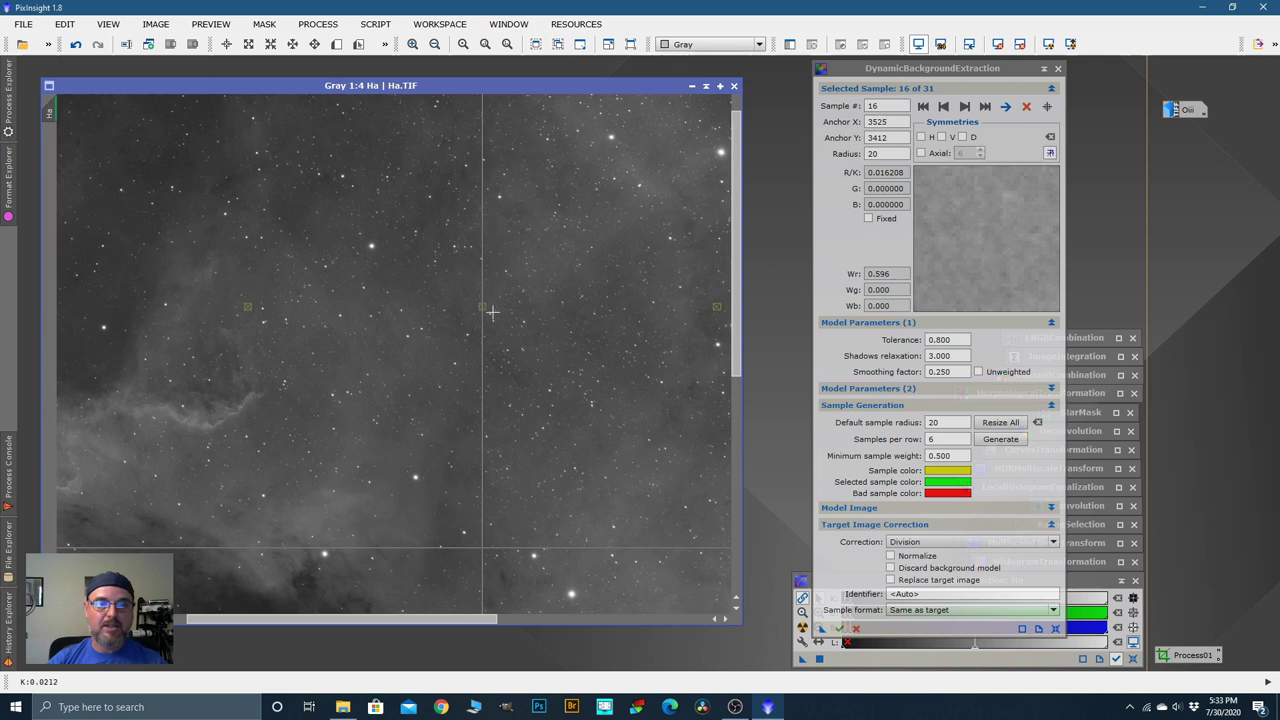
pyautogui.scroll(1, 492, 312)
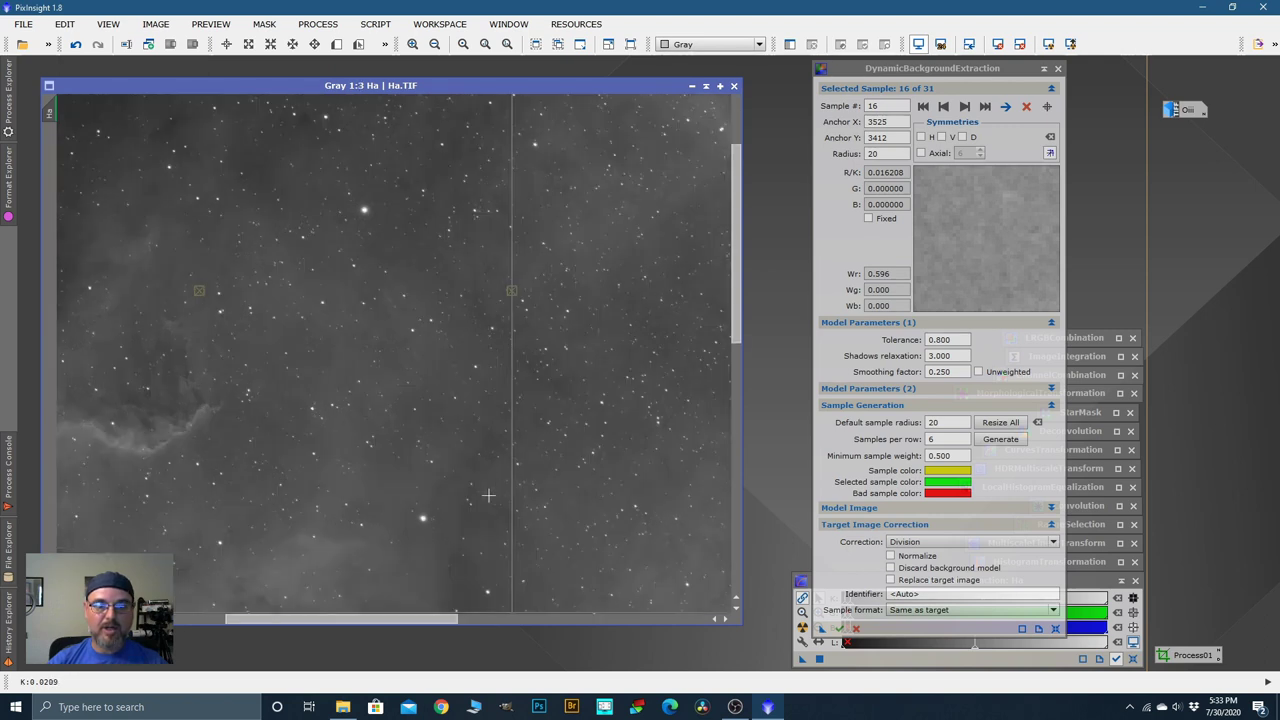
pyautogui.click(511, 297)
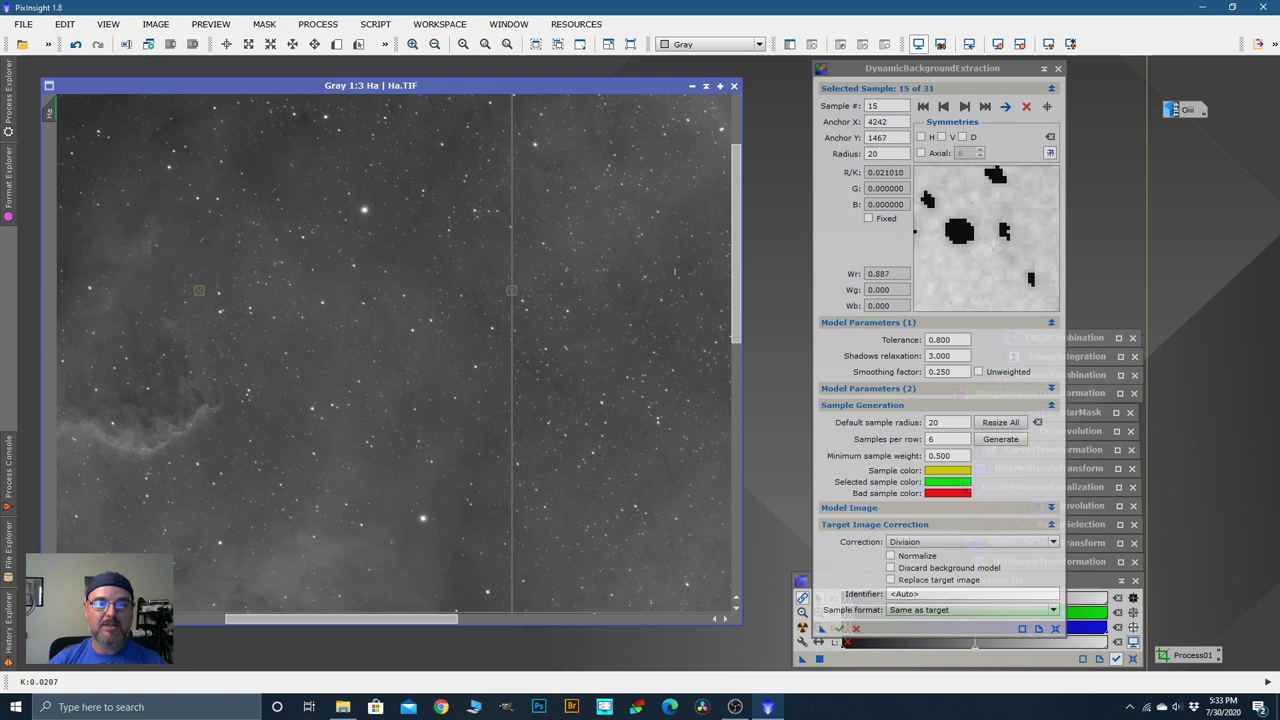
pyautogui.click(1027, 108)
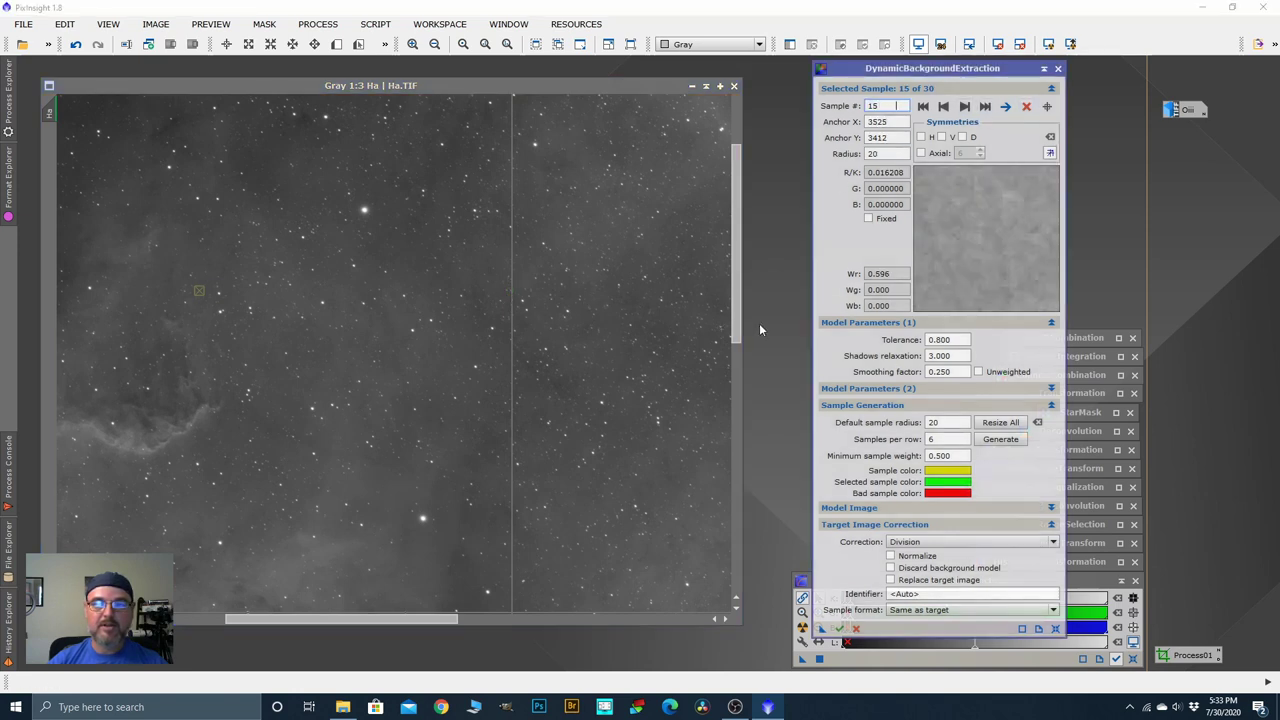
pyautogui.click(760, 323)
# Step: Review samples 19 and 23 and the background sample near the right edge
pyautogui.moveTo(606, 327); pyautogui.dragTo(354, 331)
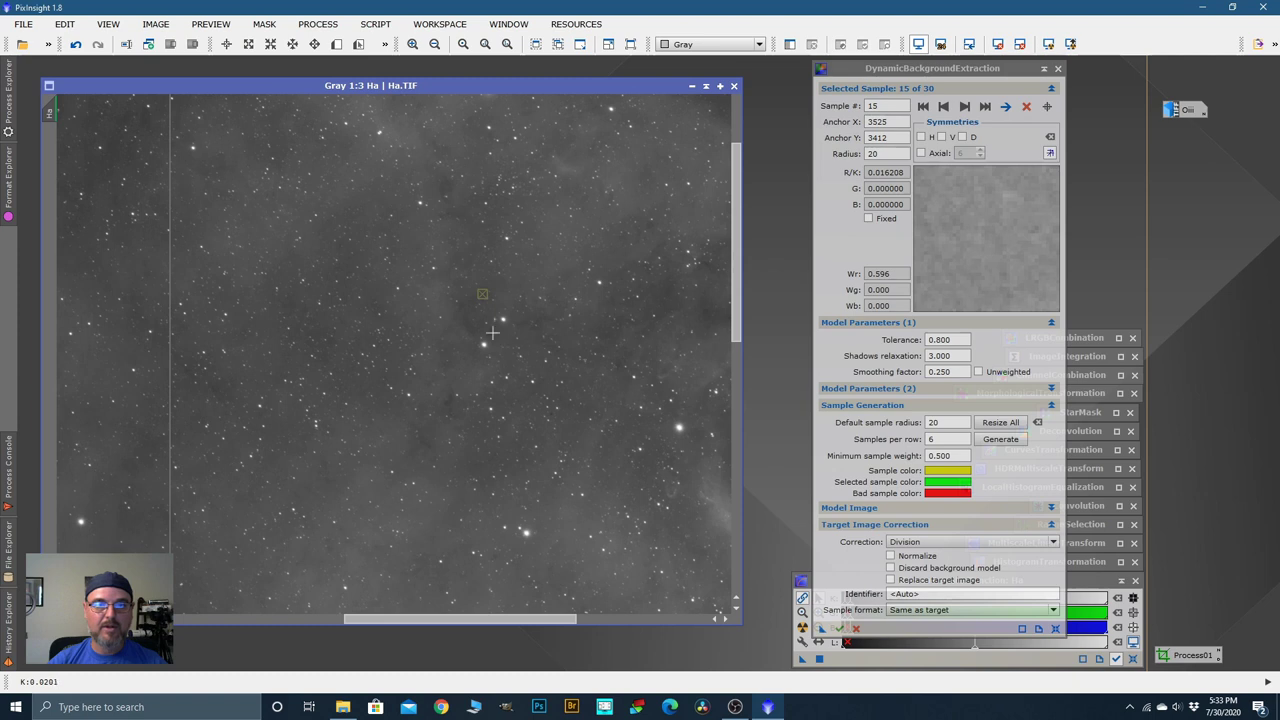
pyautogui.scroll(-2, 539, 373)
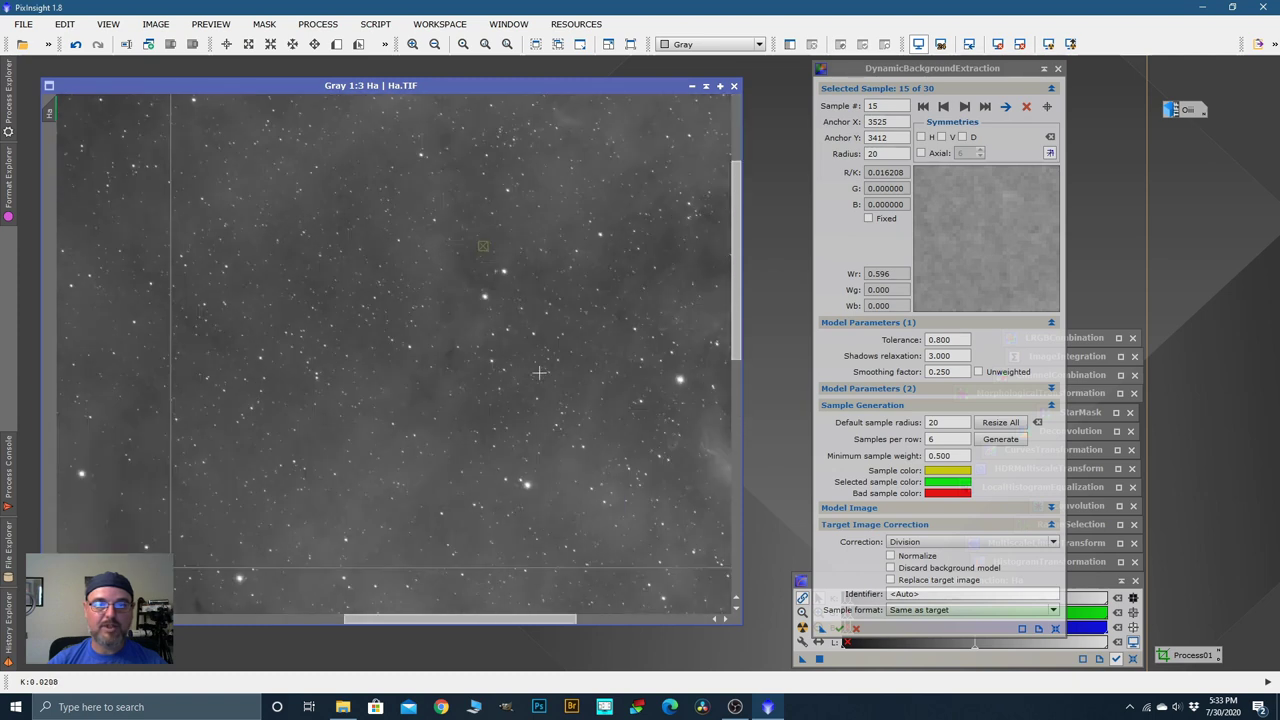
pyautogui.moveTo(609, 334); pyautogui.dragTo(354, 340)
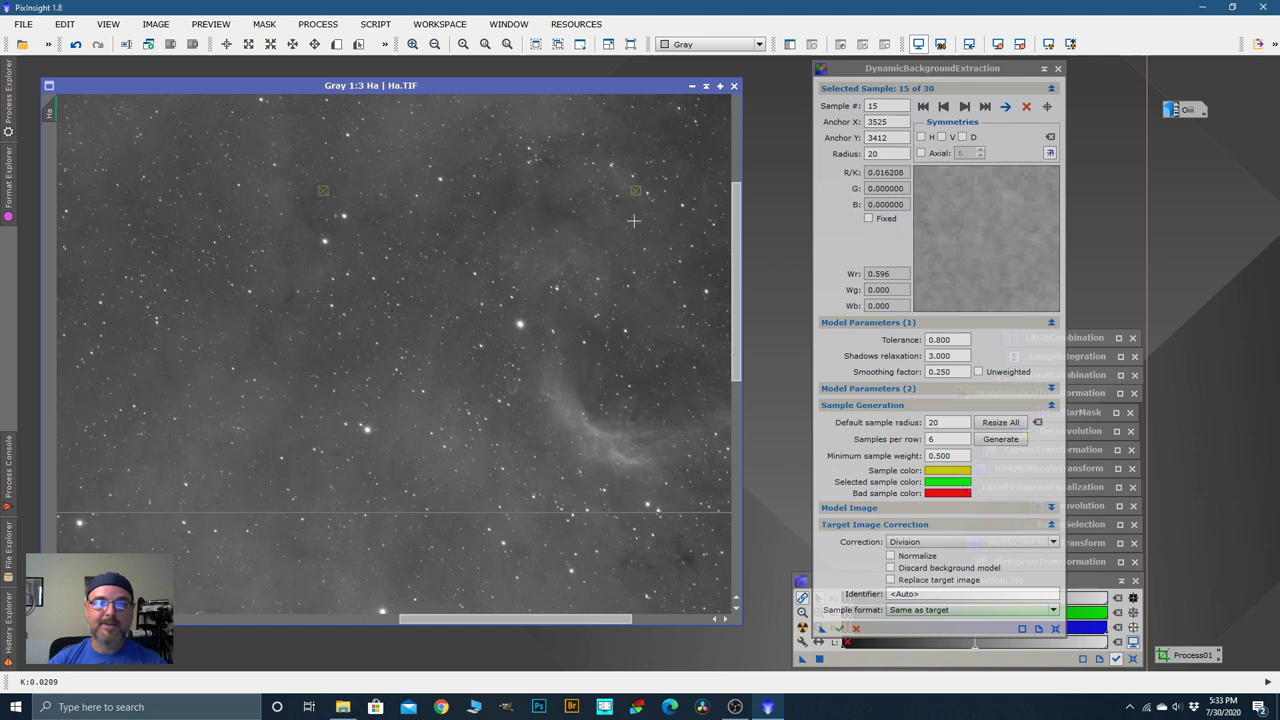
pyautogui.click(550, 219)
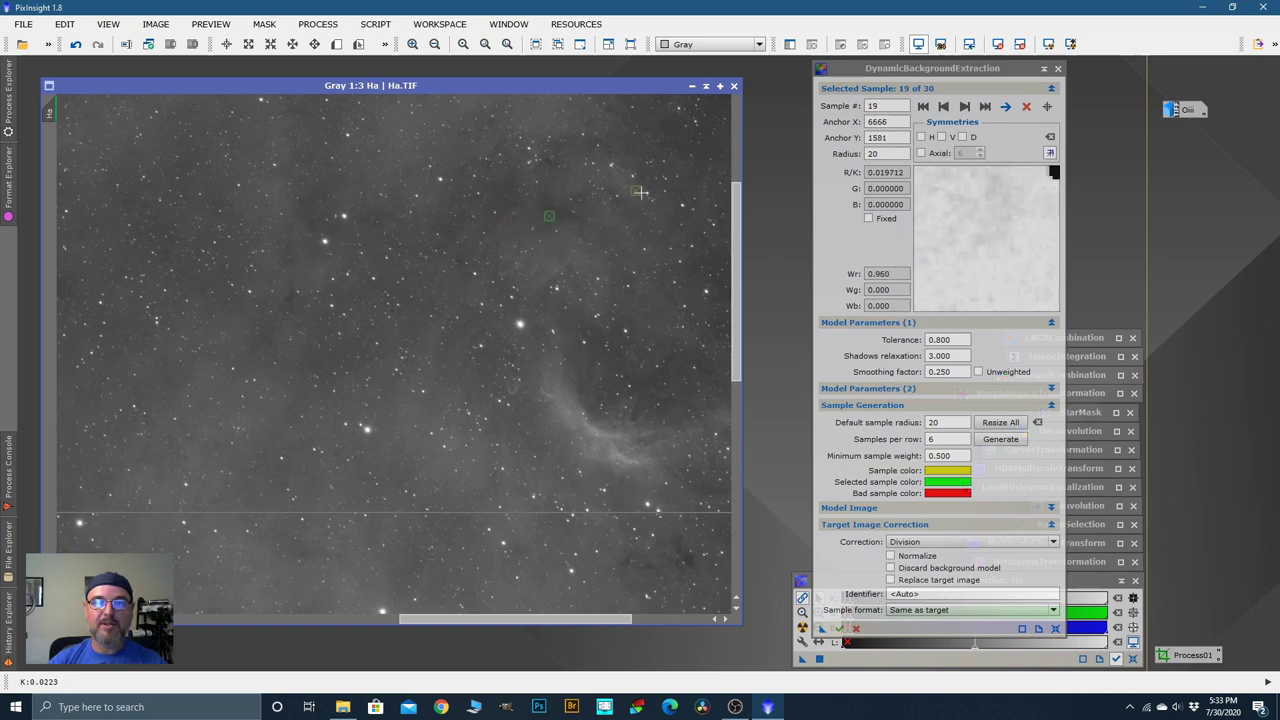
pyautogui.moveTo(647, 203); pyautogui.dragTo(498, 381)
pyautogui.click(447, 301)
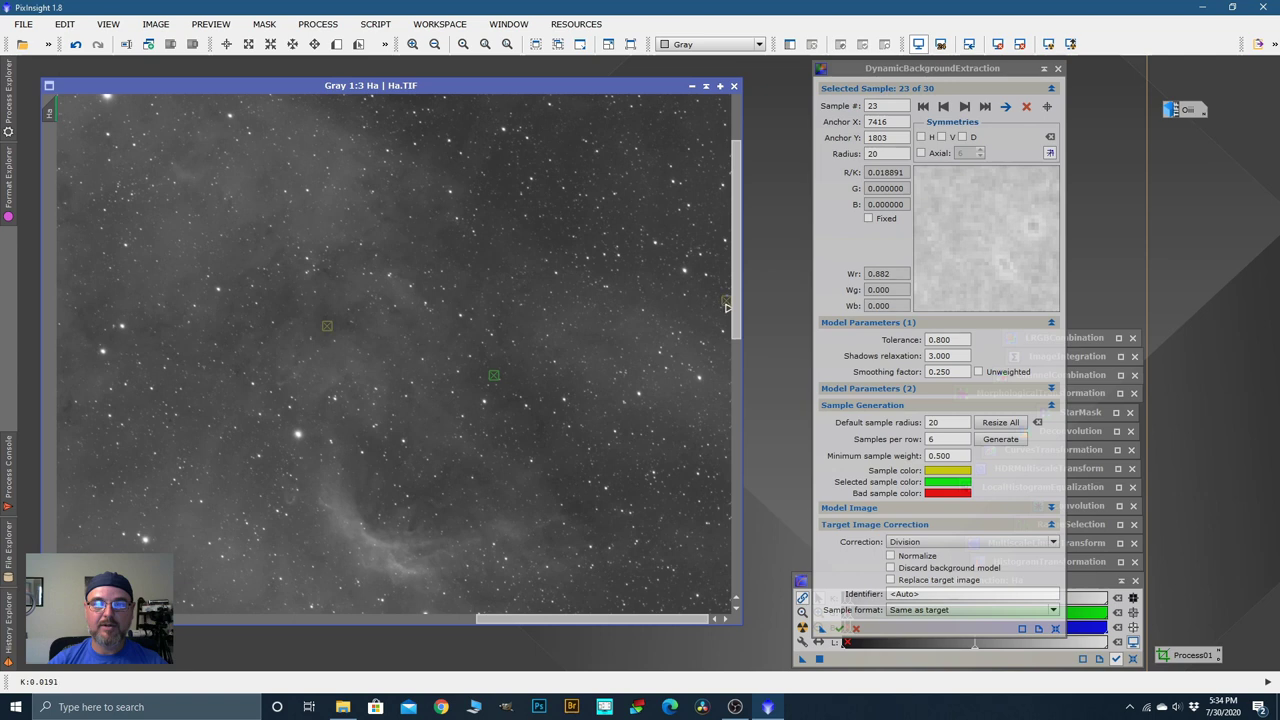
pyautogui.moveTo(727, 305); pyautogui.dragTo(695, 266)
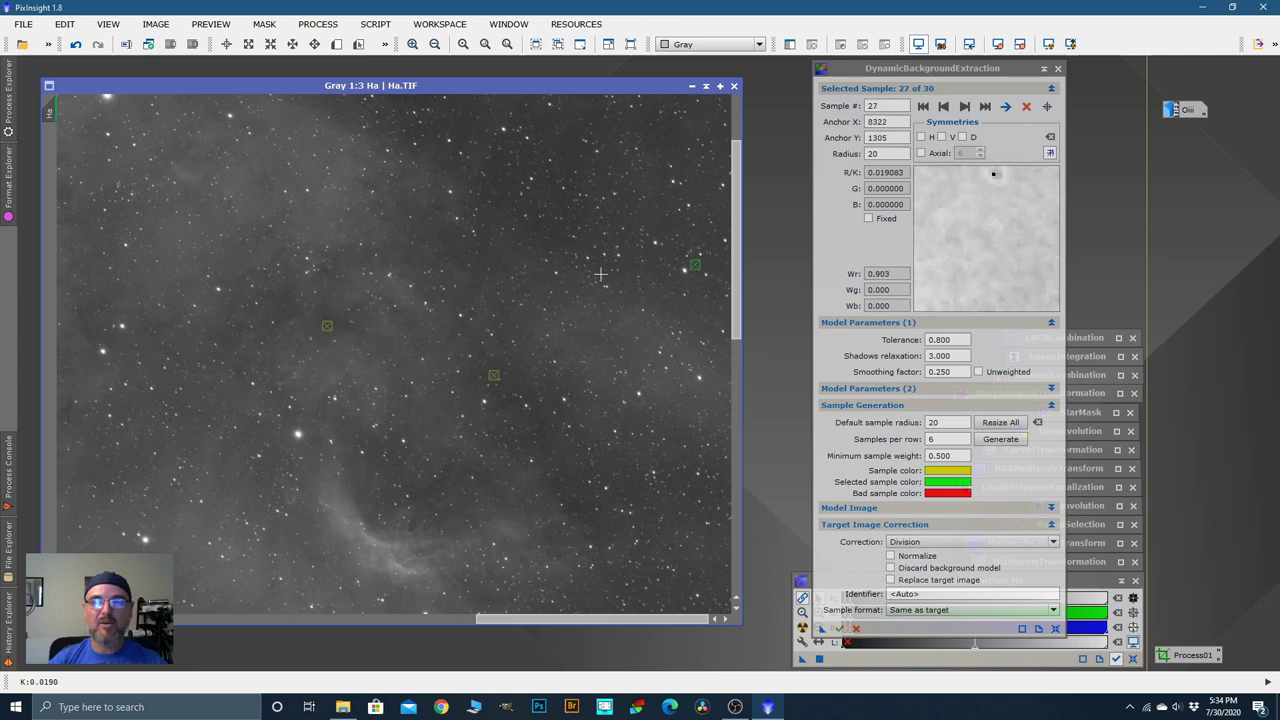
# Step: Check the top-edge samples and move sample 14 onto clear background sky
pyautogui.scroll(3, 600, 300)
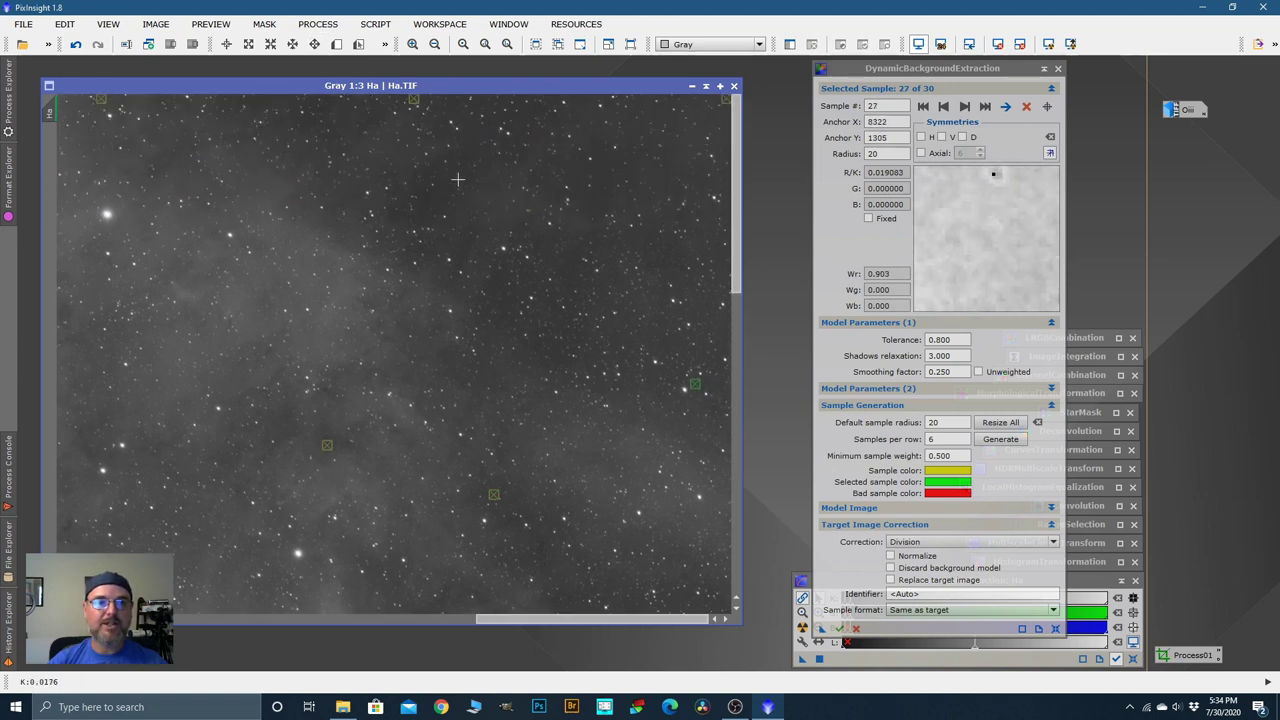
pyautogui.click(417, 99)
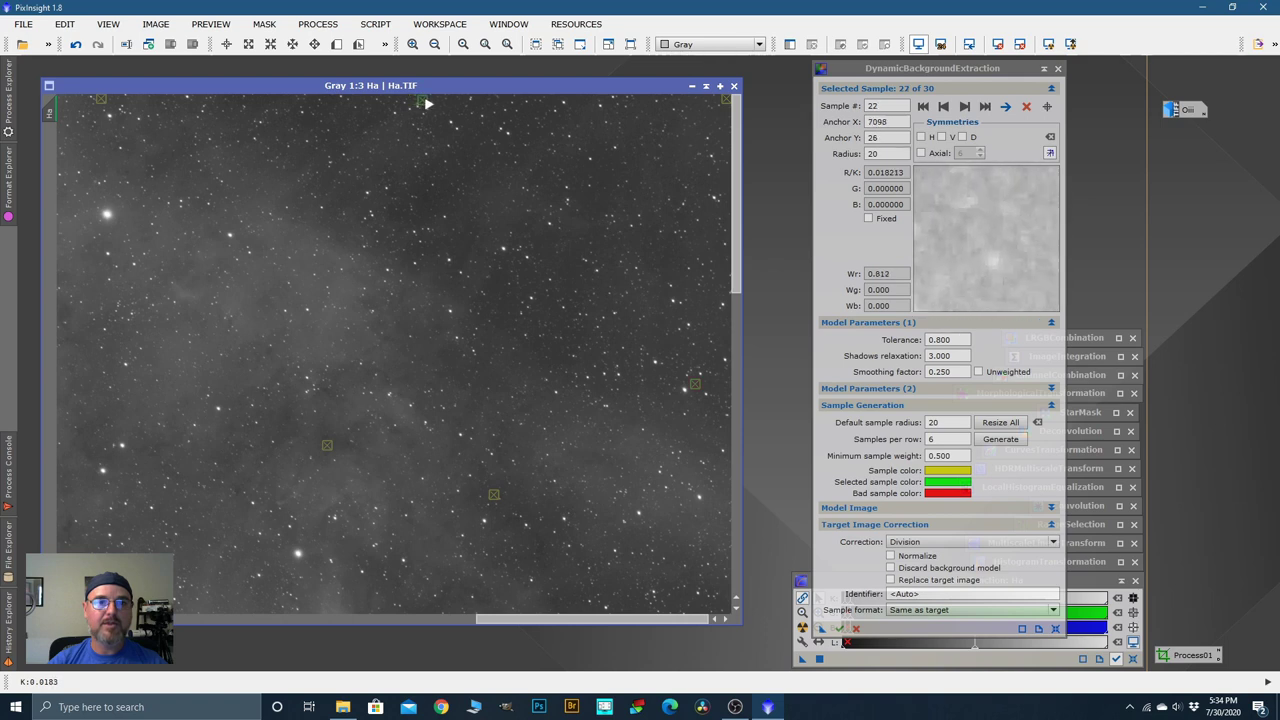
pyautogui.click(721, 99)
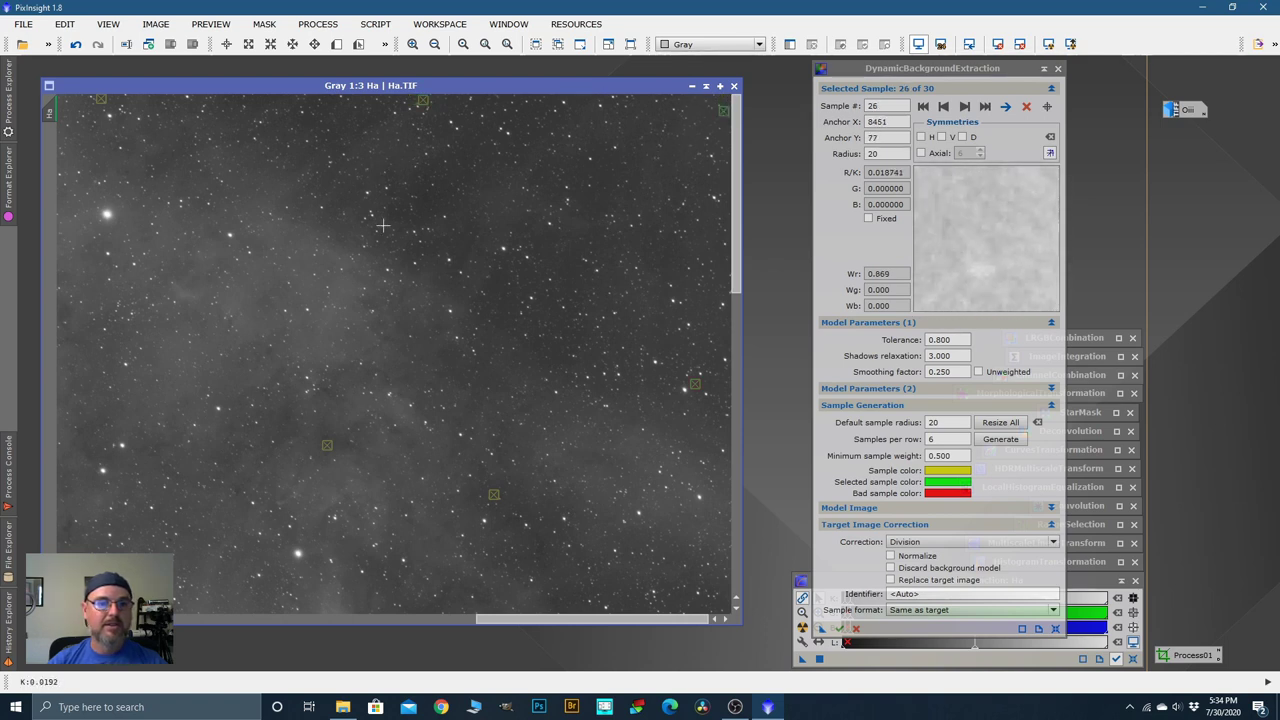
pyautogui.moveTo(374, 236); pyautogui.dragTo(592, 236)
pyautogui.click(371, 102)
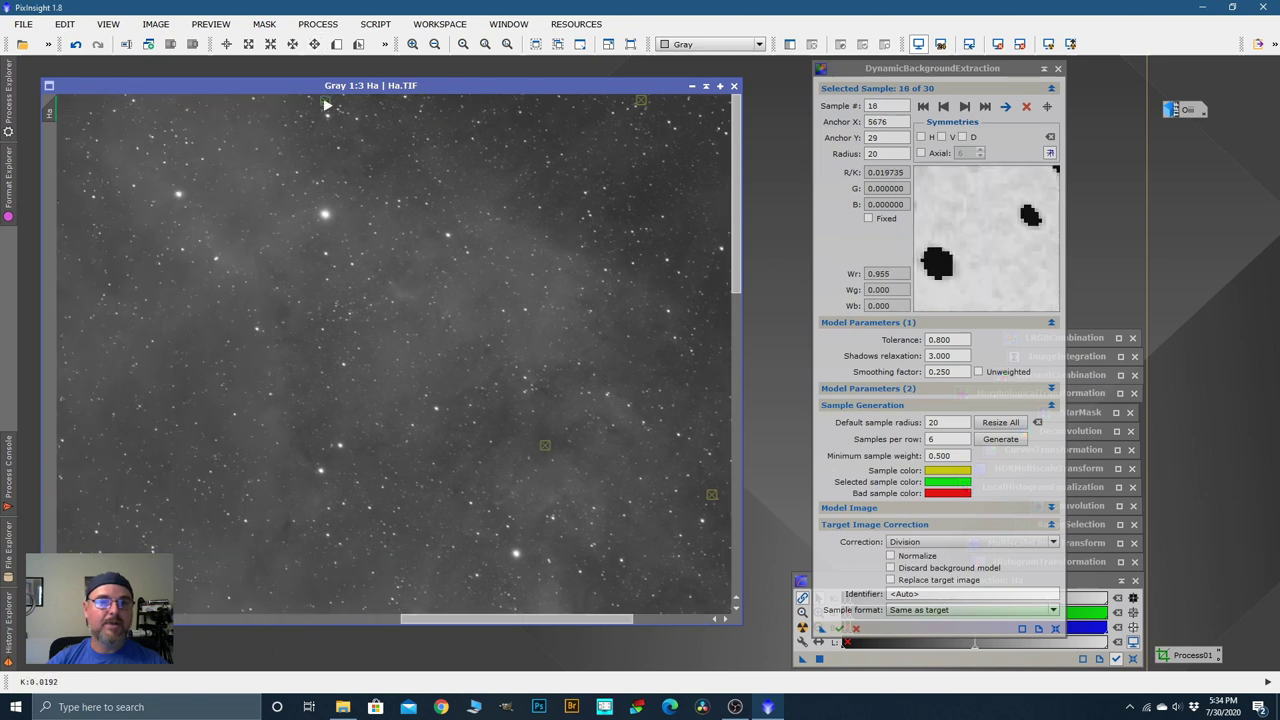
pyautogui.moveTo(274, 157); pyautogui.dragTo(431, 107)
pyautogui.click(350, 138)
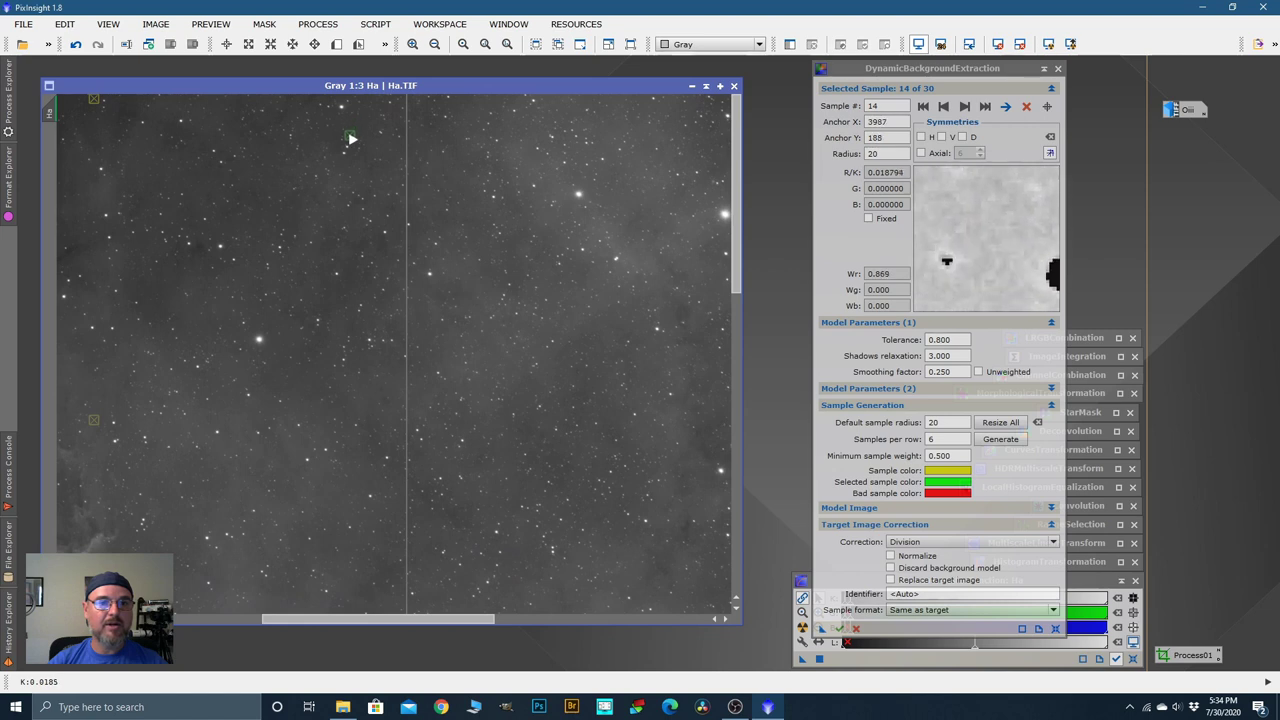
pyautogui.moveTo(350, 140); pyautogui.dragTo(202, 252)
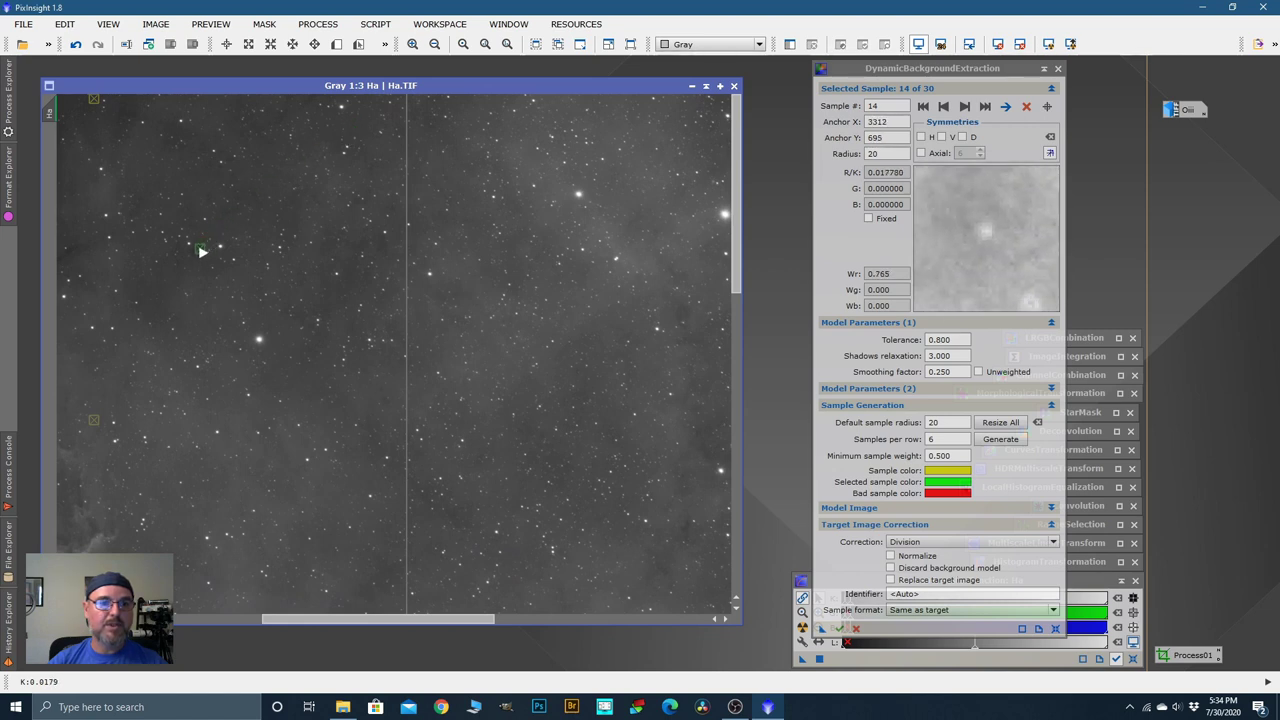
# Step: Shift the top sample, sample 7 and the top-left sample away from stars on the left side
pyautogui.moveTo(291, 228); pyautogui.dragTo(497, 229)
pyautogui.moveTo(309, 200); pyautogui.dragTo(497, 249)
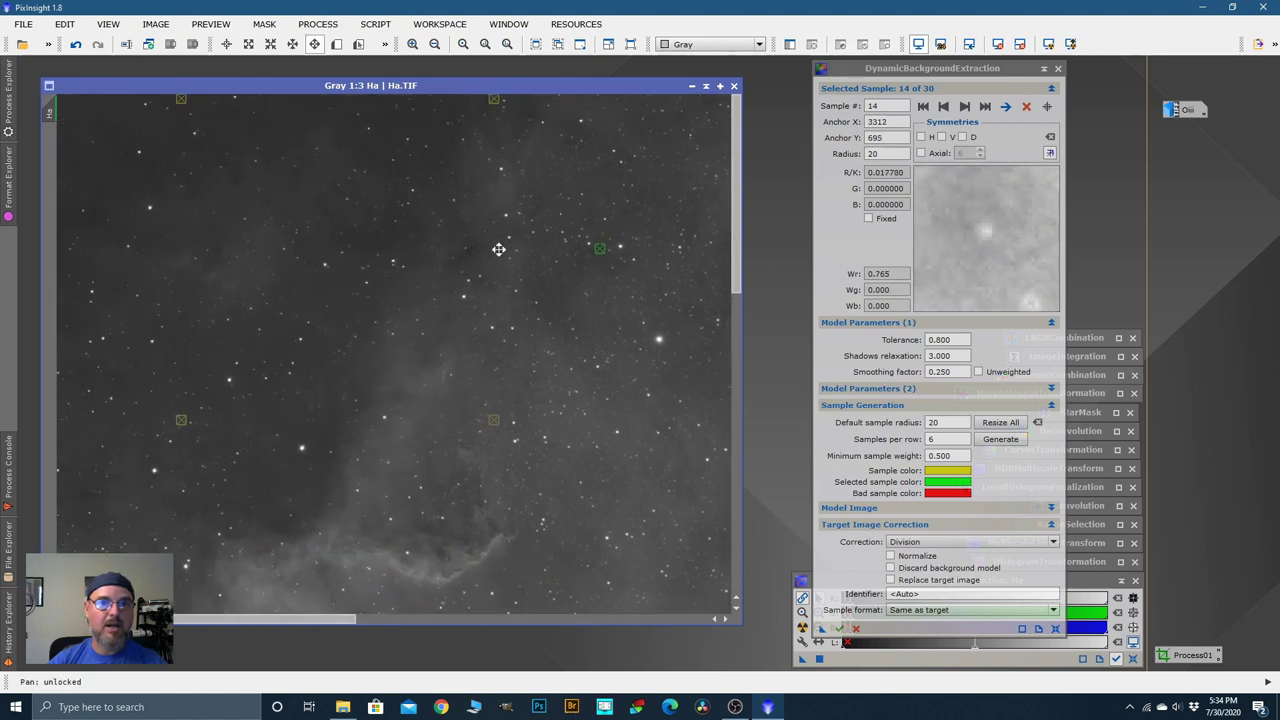
pyautogui.moveTo(494, 103); pyautogui.dragTo(533, 112)
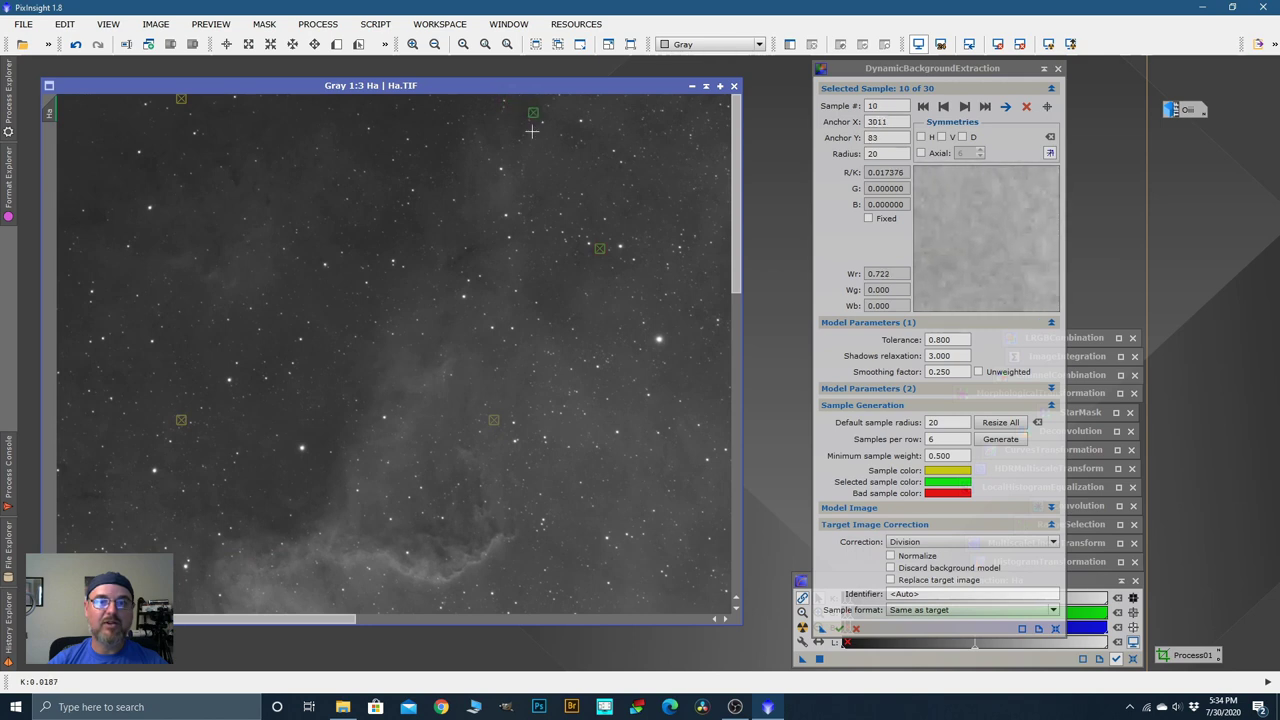
pyautogui.moveTo(496, 422)
pyautogui.mouseDown()
pyautogui.moveTo(349, 380)
pyautogui.moveTo(322, 432)
pyautogui.mouseUp()
pyautogui.moveTo(184, 426); pyautogui.dragTo(192, 417)
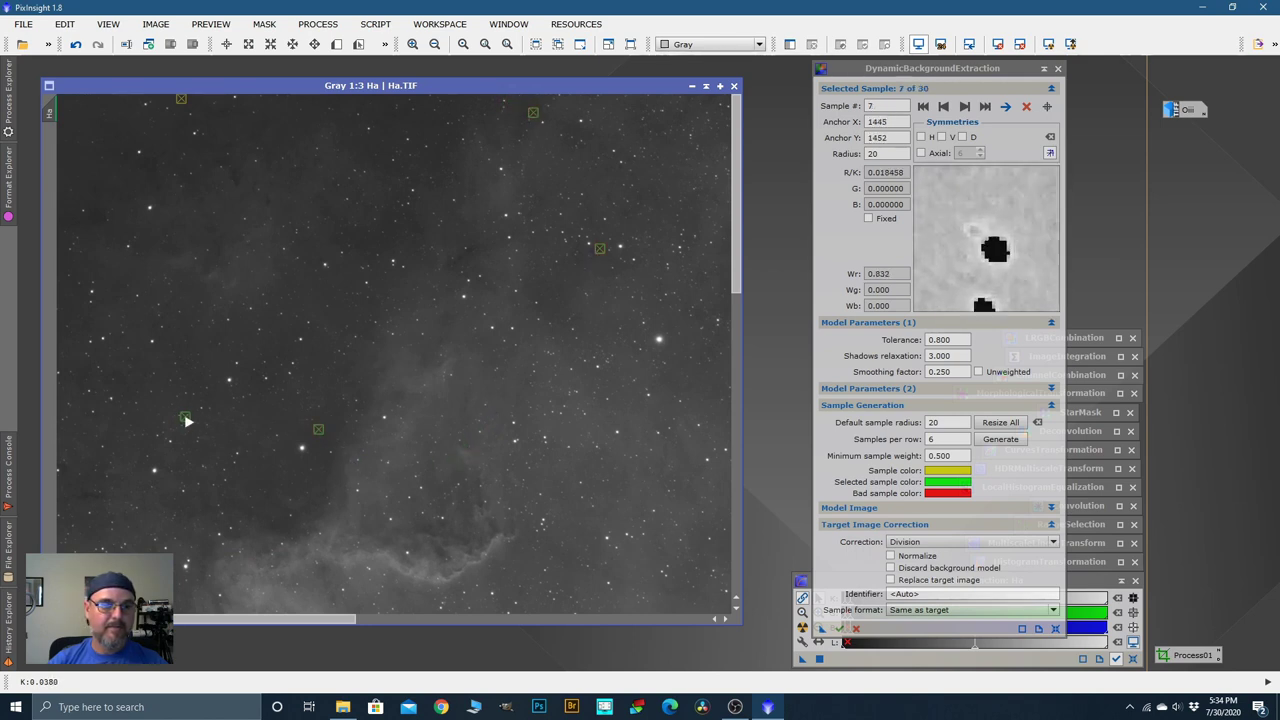
pyautogui.moveTo(183, 102)
pyautogui.mouseDown()
pyautogui.moveTo(163, 131)
pyautogui.moveTo(169, 118)
pyautogui.moveTo(181, 130)
pyautogui.mouseUp()
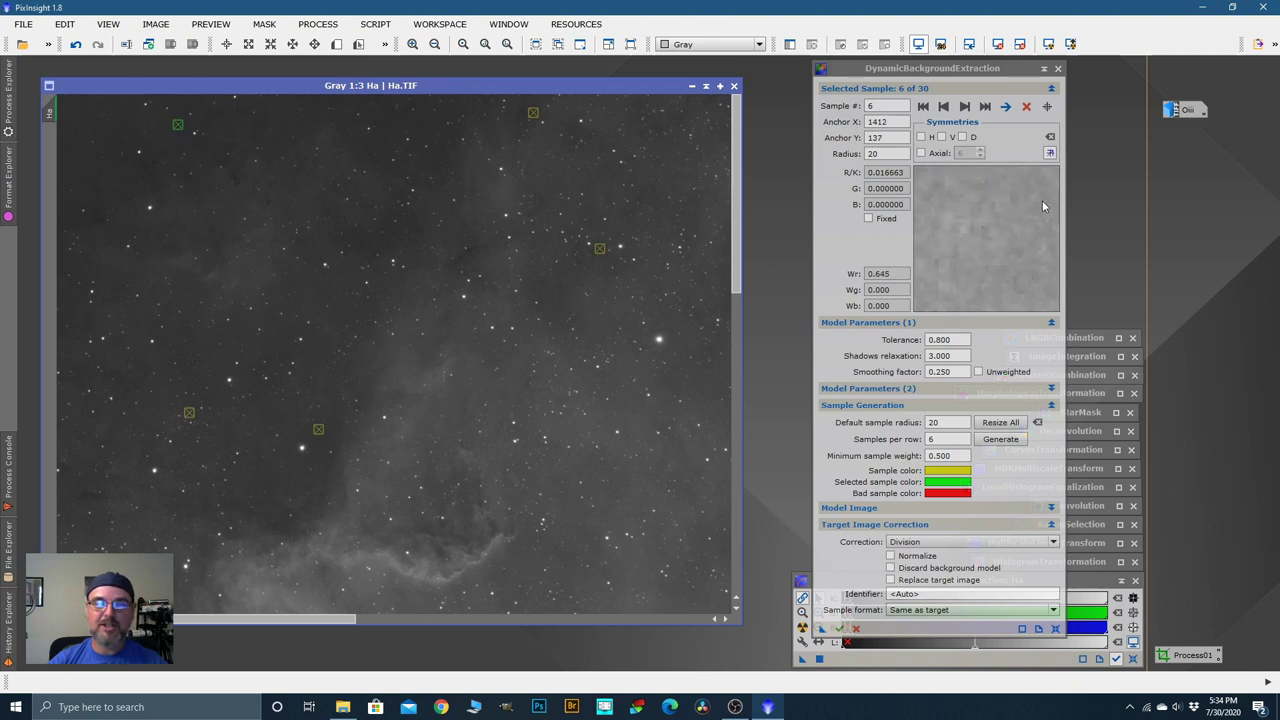
# Step: Move the top-left sample and sample 7 onto dark sky, then recheck the top-edge sample
pyautogui.moveTo(177, 124); pyautogui.dragTo(149, 172)
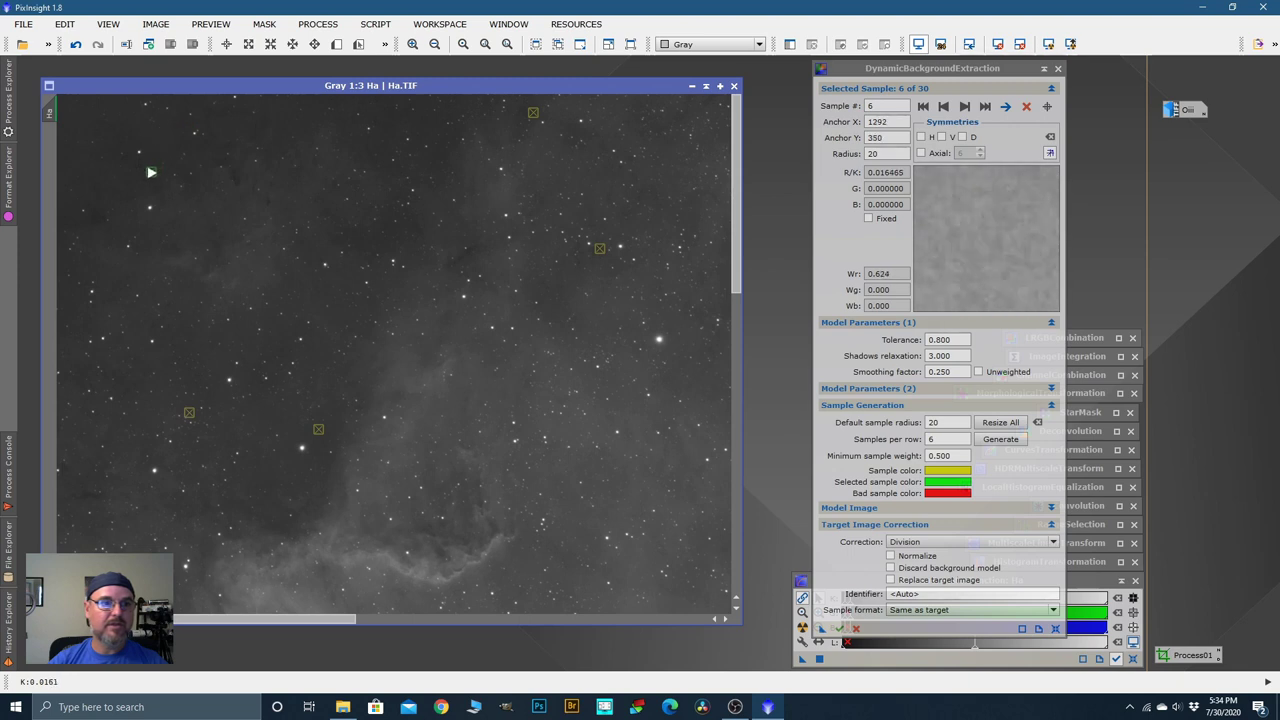
pyautogui.hscroll(-3, 289, 186)
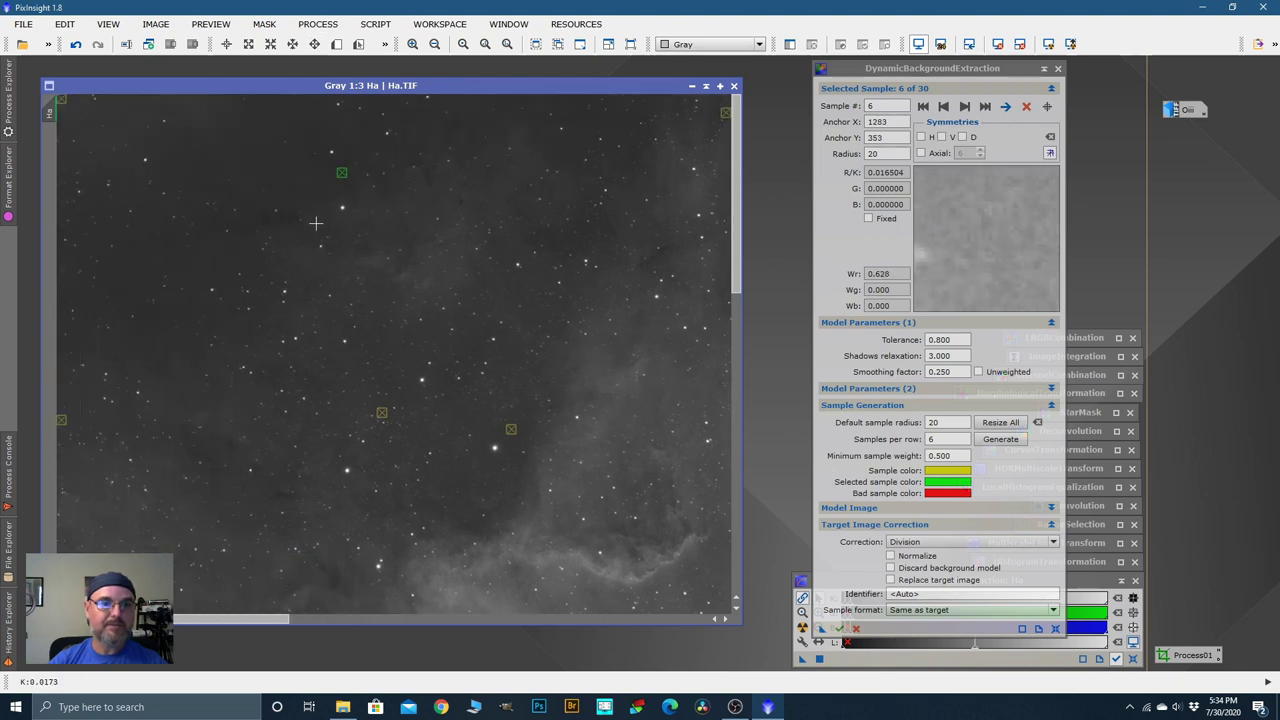
pyautogui.scroll(1, 384, 229)
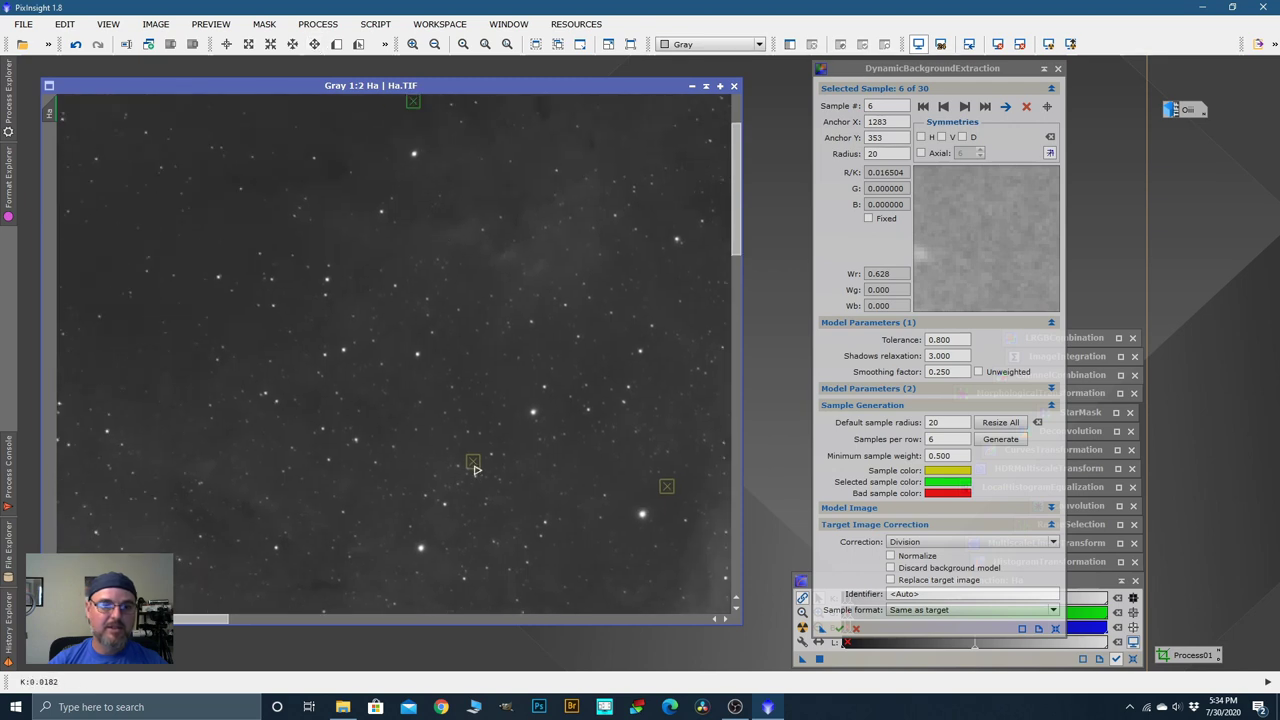
pyautogui.moveTo(473, 468); pyautogui.dragTo(323, 588)
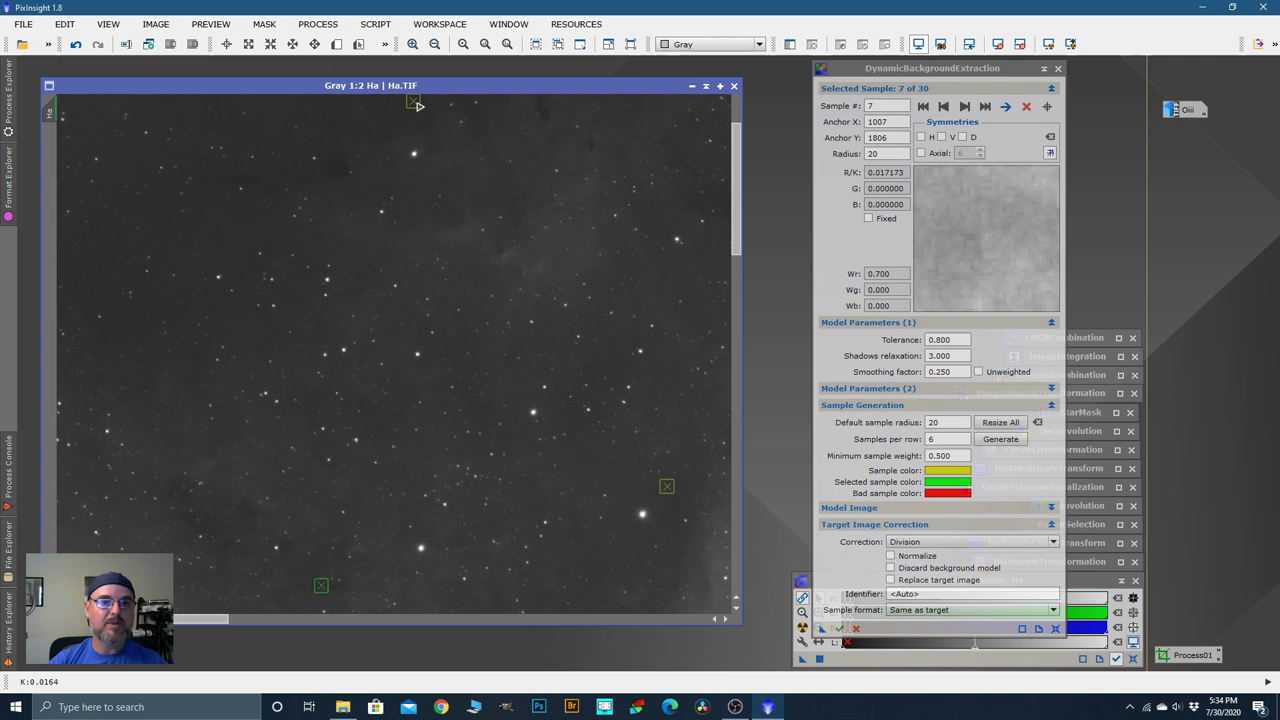
pyautogui.click(417, 105)
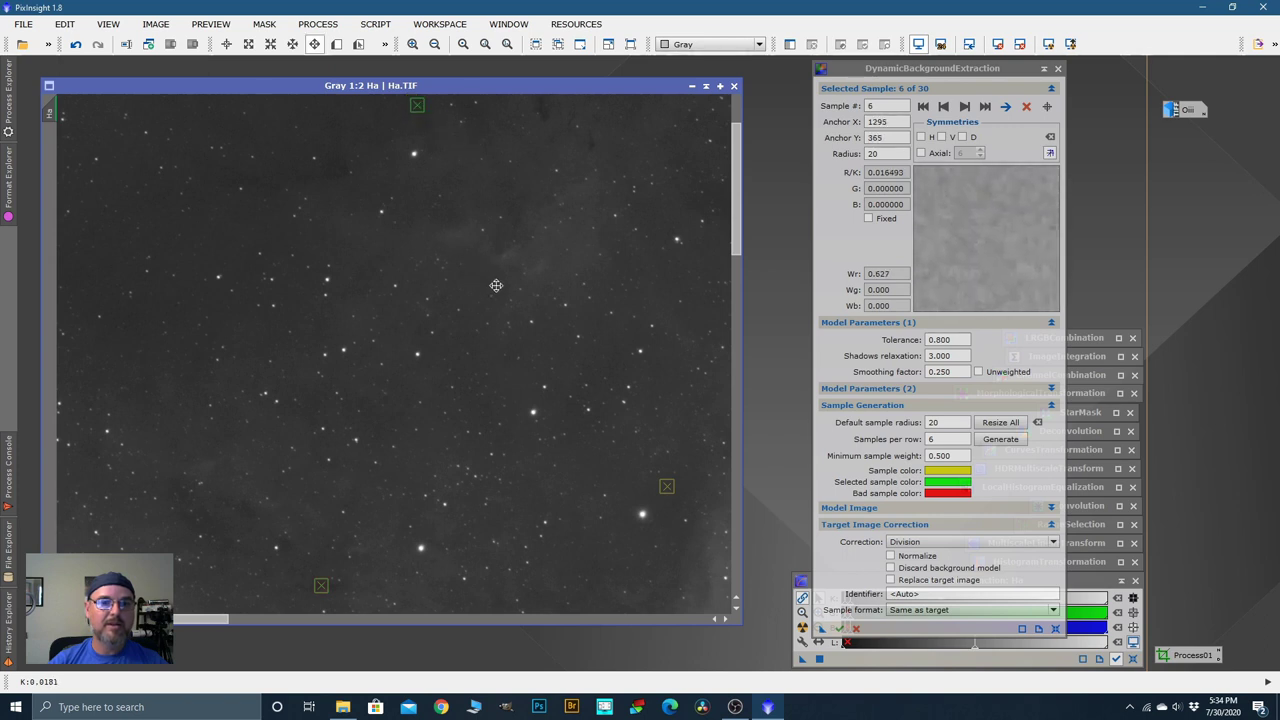
pyautogui.scroll(-1, 496, 285)
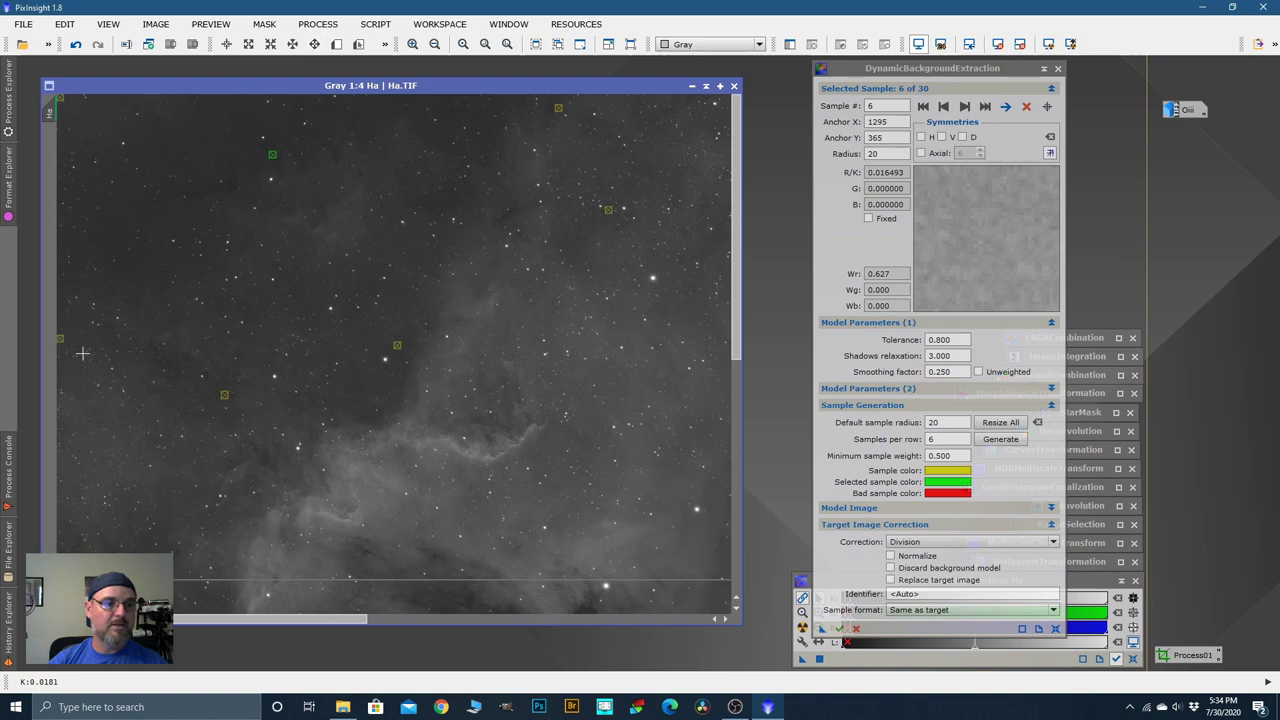
# Step: Move the left-edge sample inward and add two new background samples in dark sky
pyautogui.scroll(-3, 251, 397)
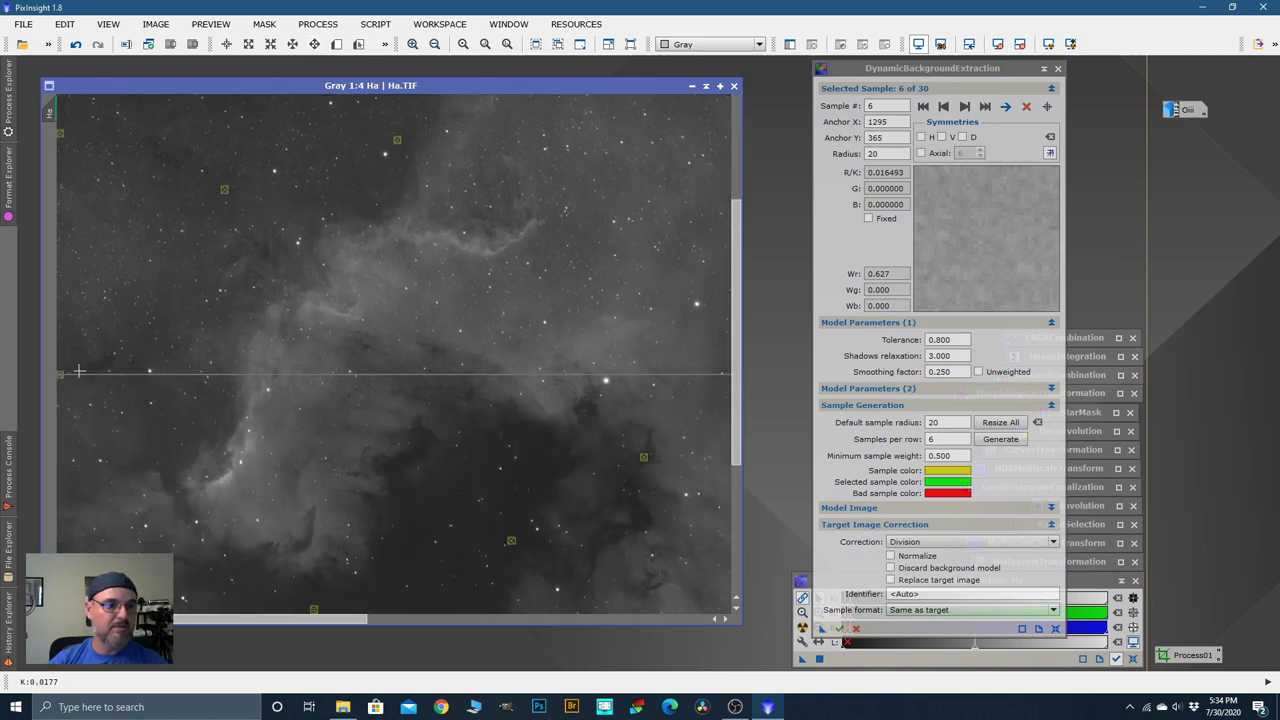
pyautogui.moveTo(63, 374); pyautogui.dragTo(103, 372)
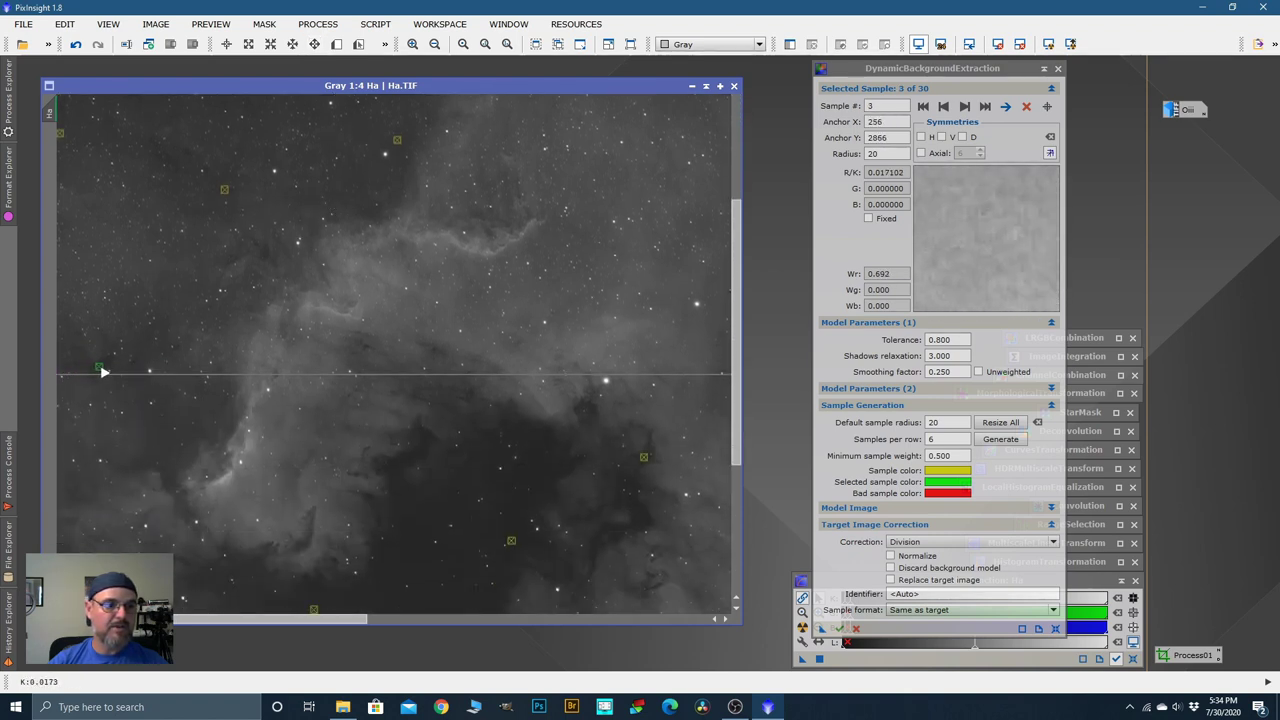
pyautogui.moveTo(160, 446); pyautogui.dragTo(229, 286)
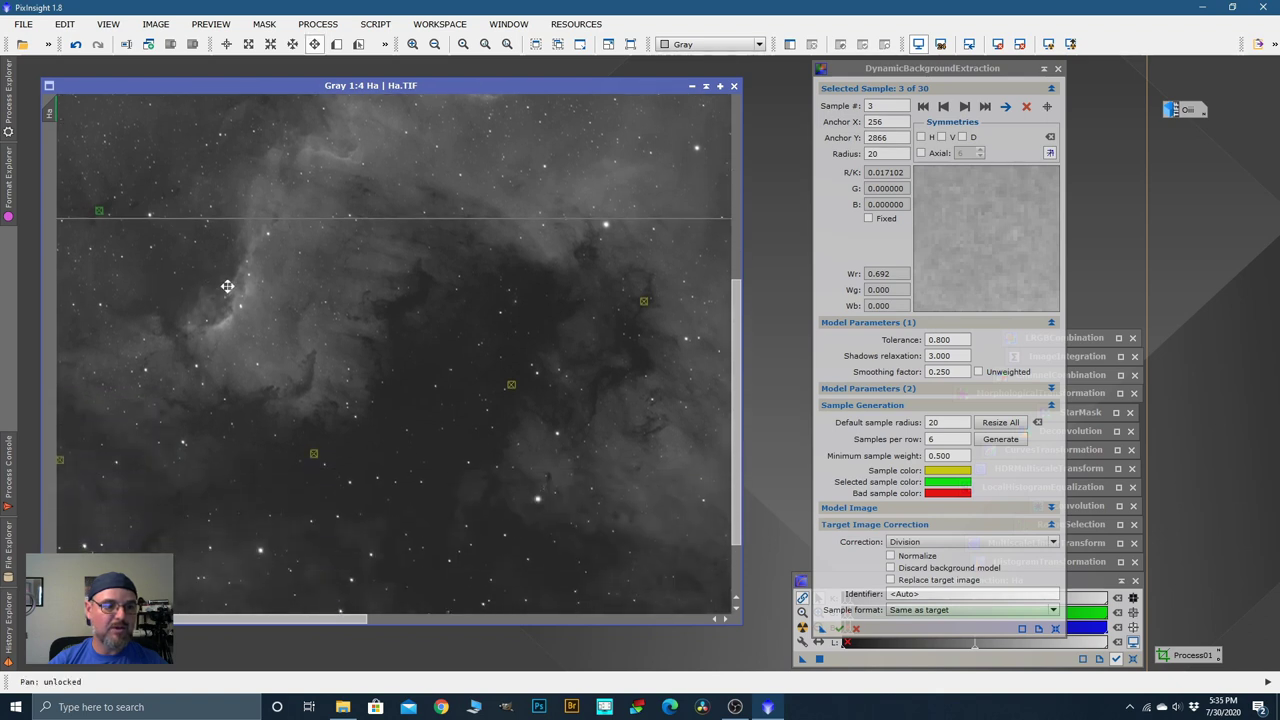
pyautogui.click(64, 431)
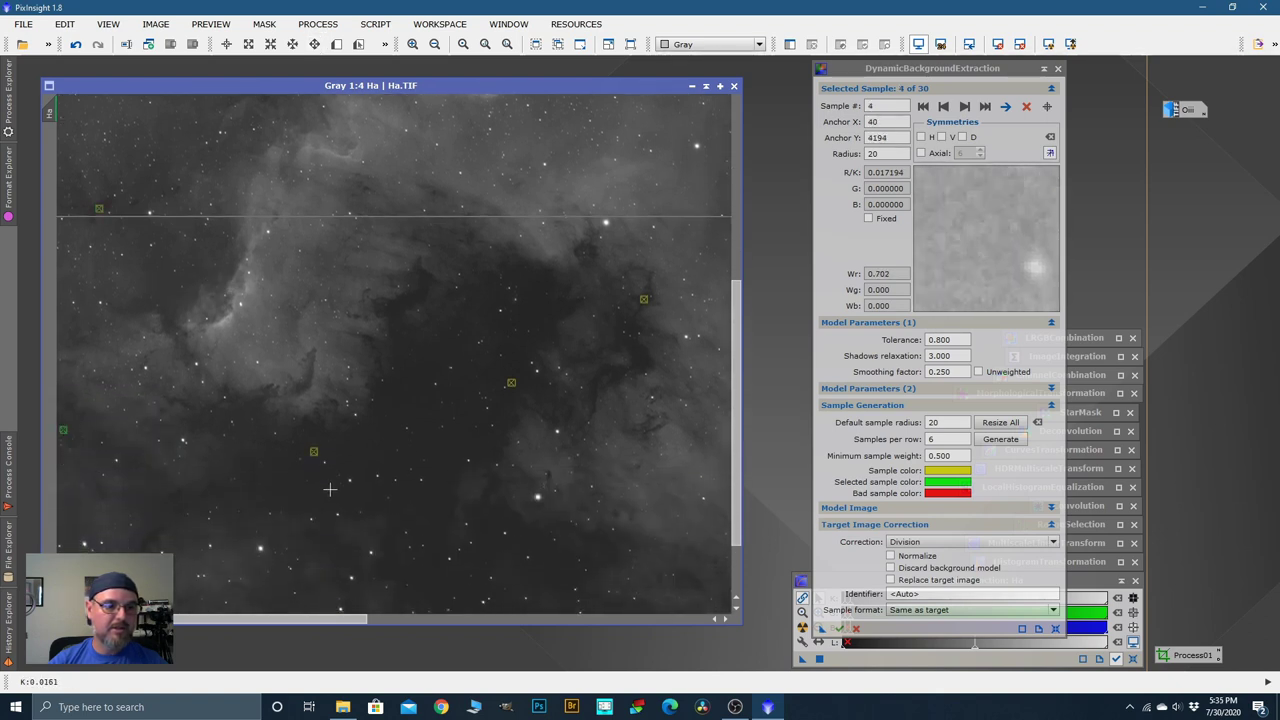
pyautogui.moveTo(283, 504); pyautogui.dragTo(308, 368)
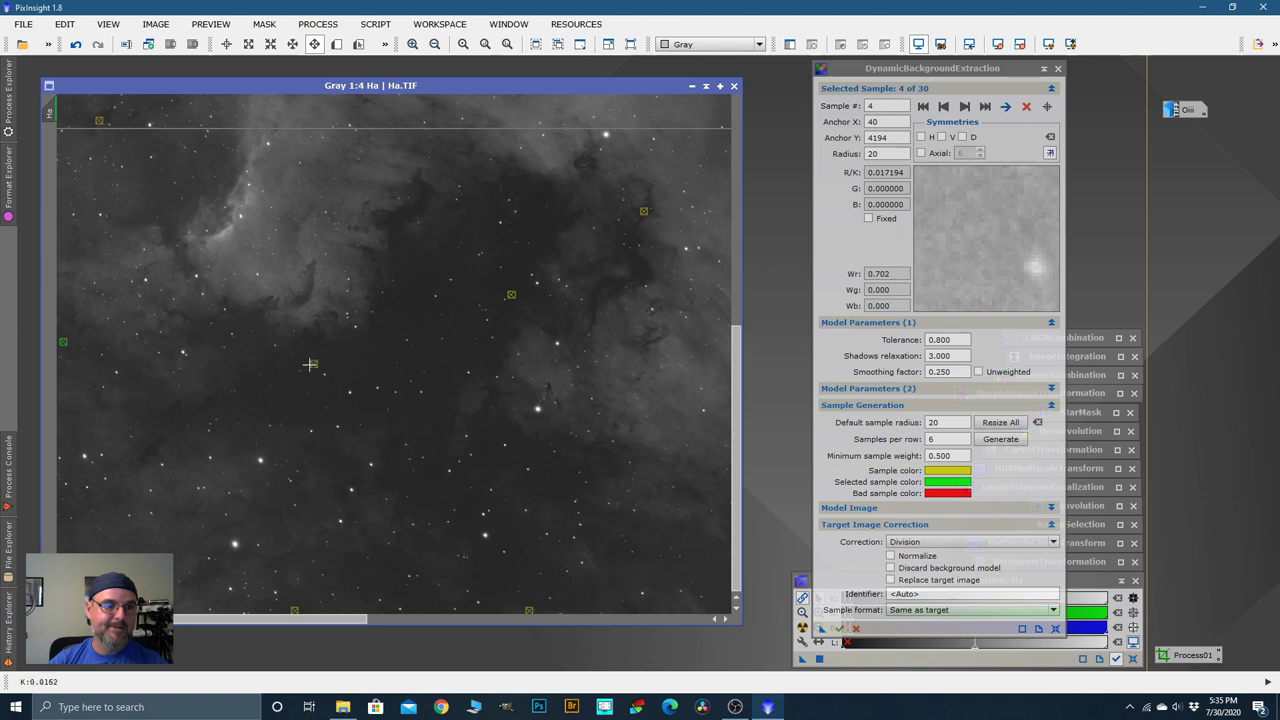
pyautogui.click(277, 411)
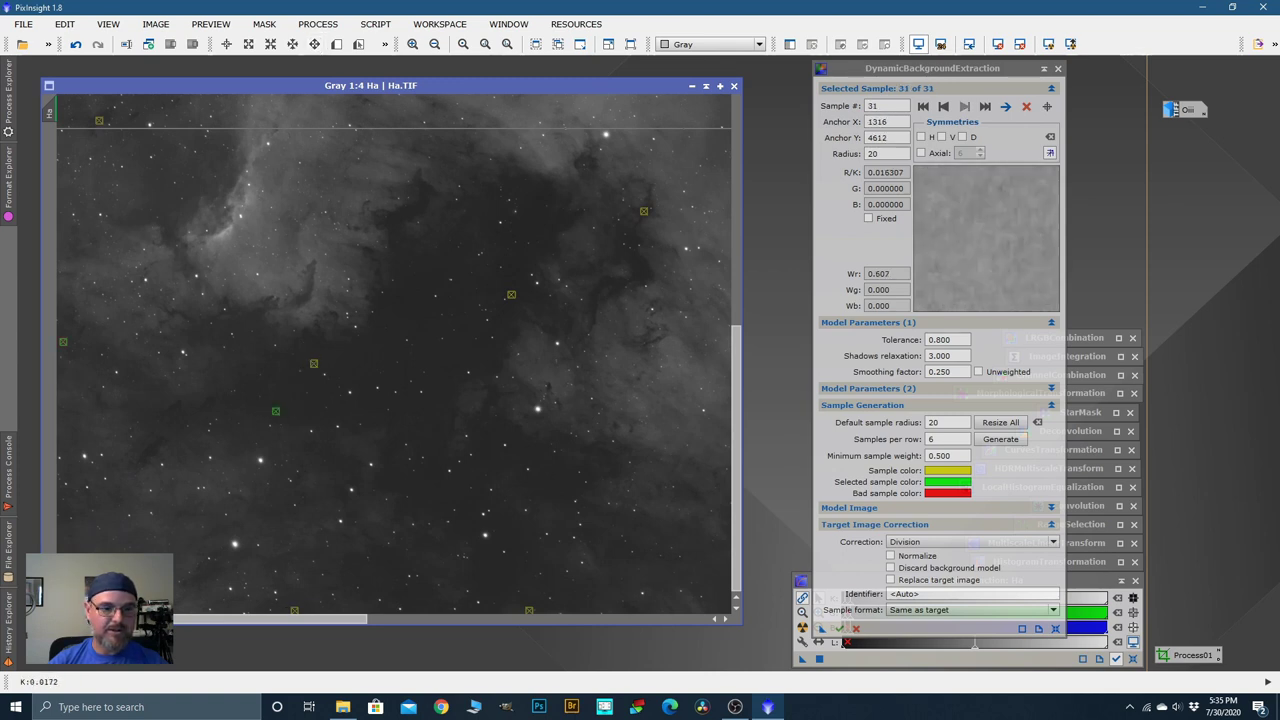
pyautogui.click(167, 236)
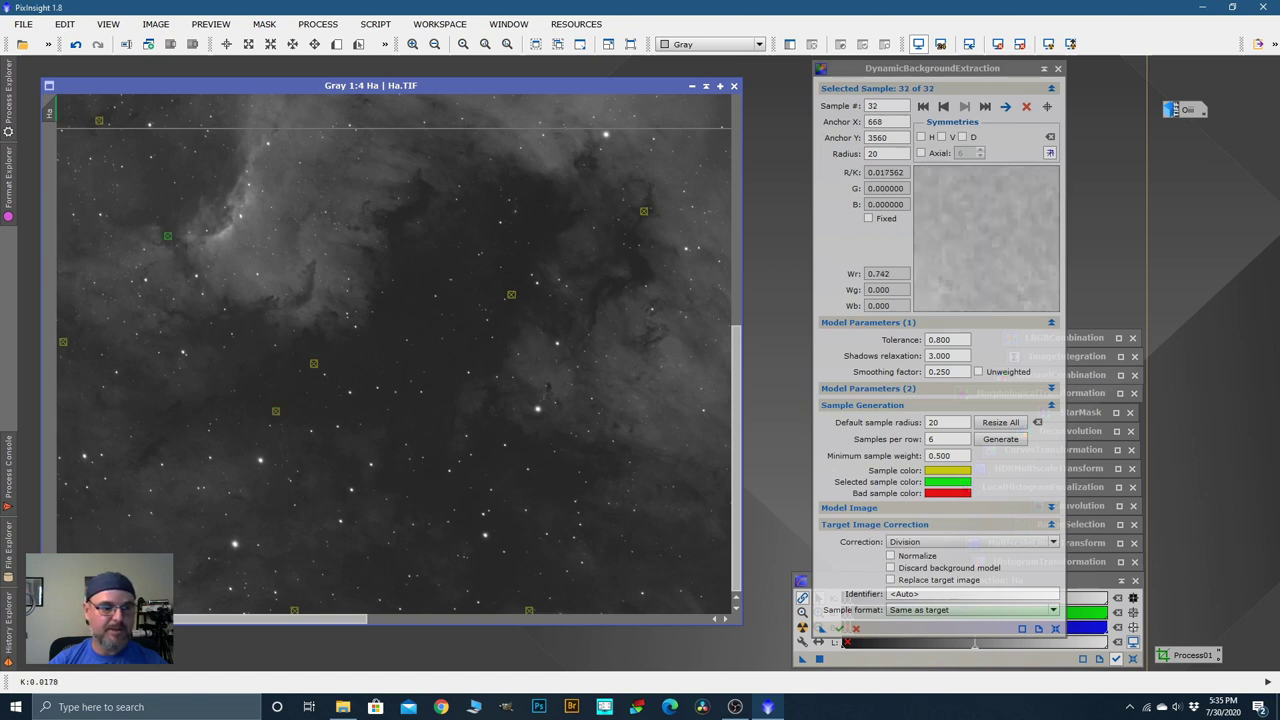
# Step: Review the background samples along the bottom edge and lower right area
pyautogui.hscroll(5, 471, 563)
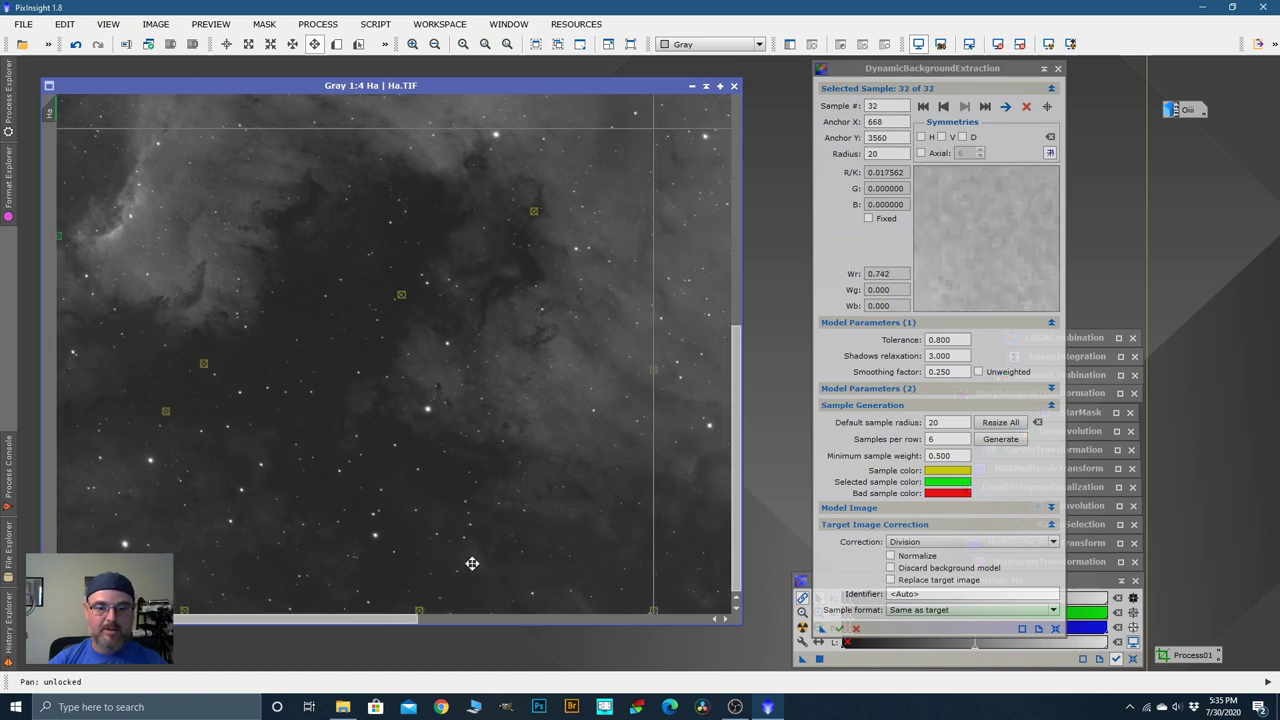
pyautogui.click(510, 609)
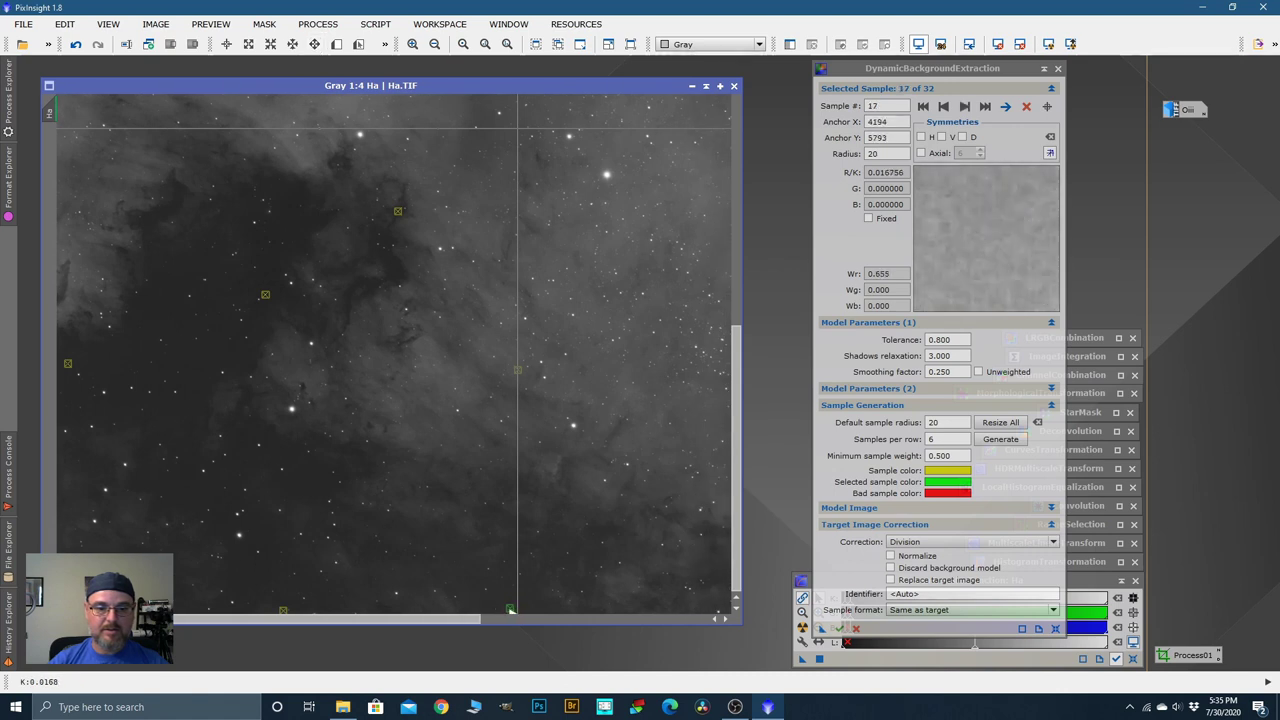
pyautogui.moveTo(608, 590); pyautogui.dragTo(423, 583)
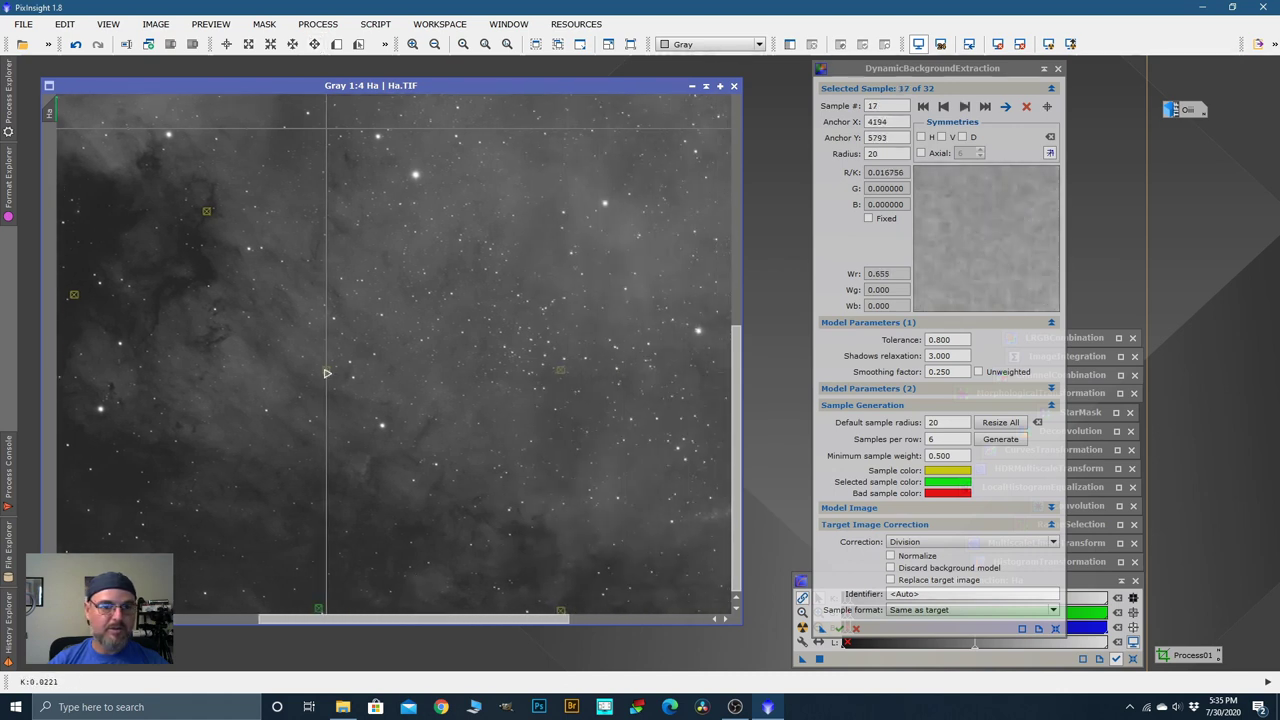
pyautogui.click(175, 462)
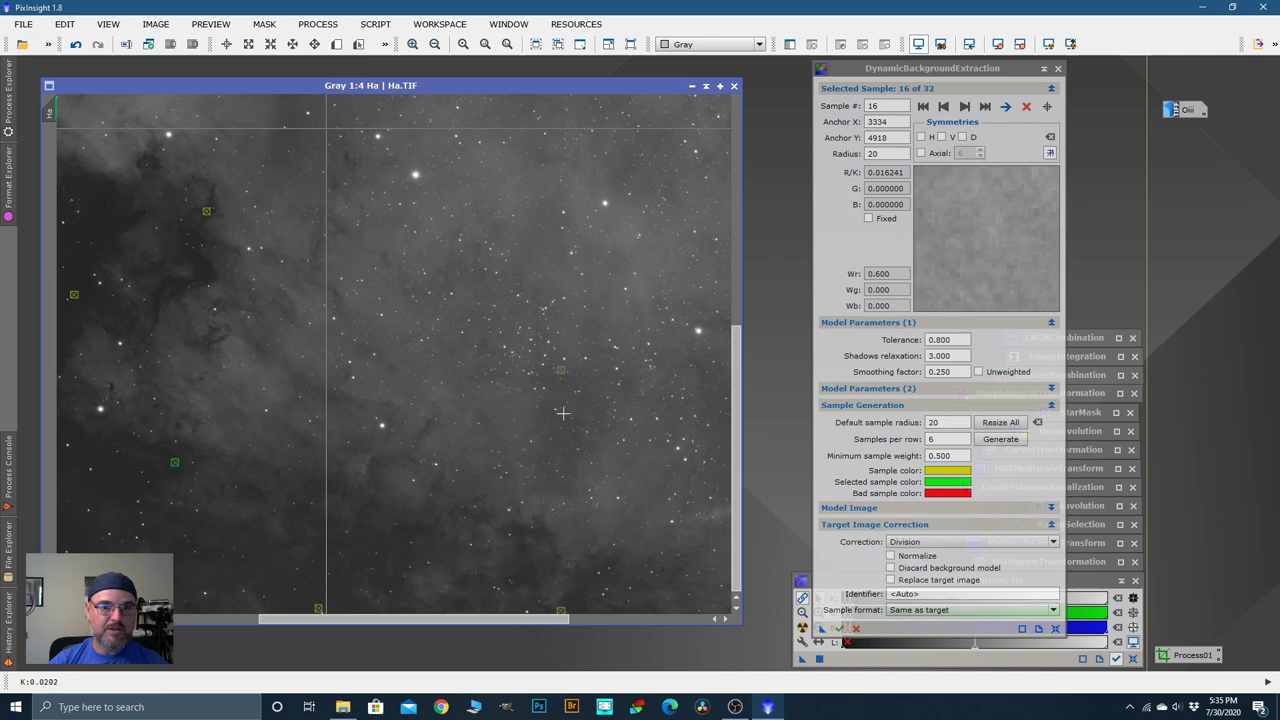
pyautogui.click(520, 531)
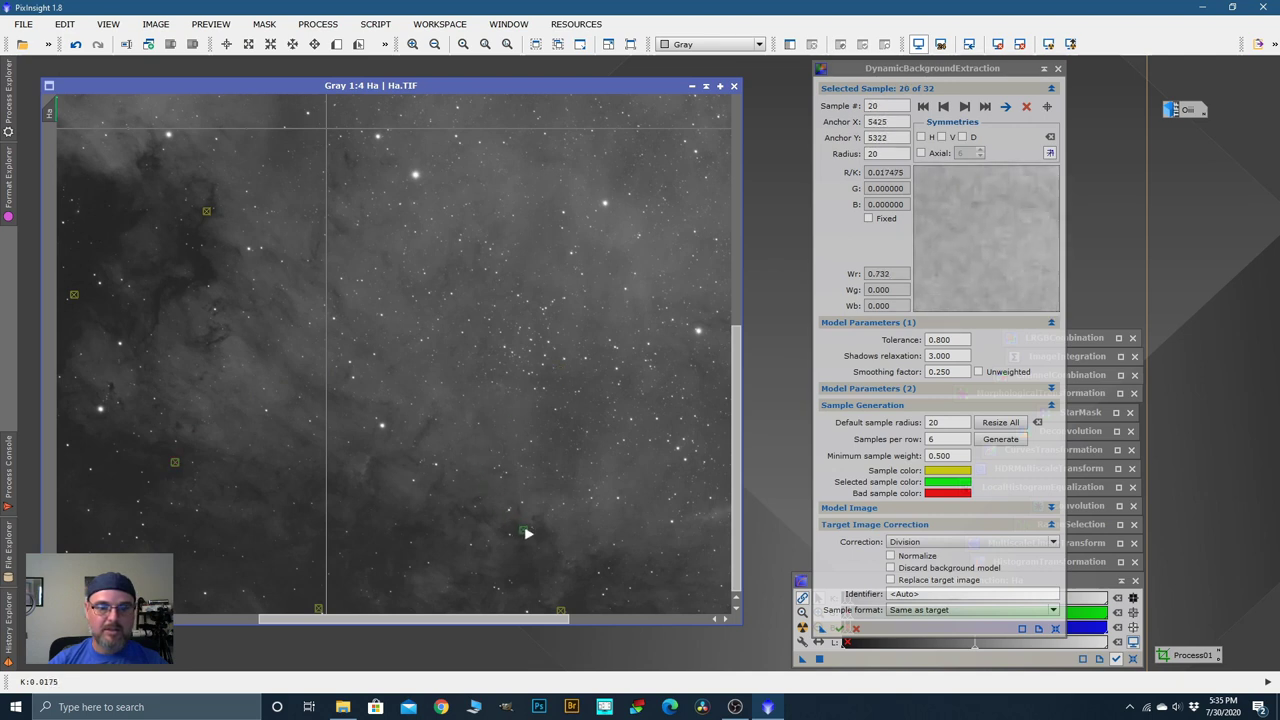
pyautogui.moveTo(676, 444); pyautogui.dragTo(471, 409)
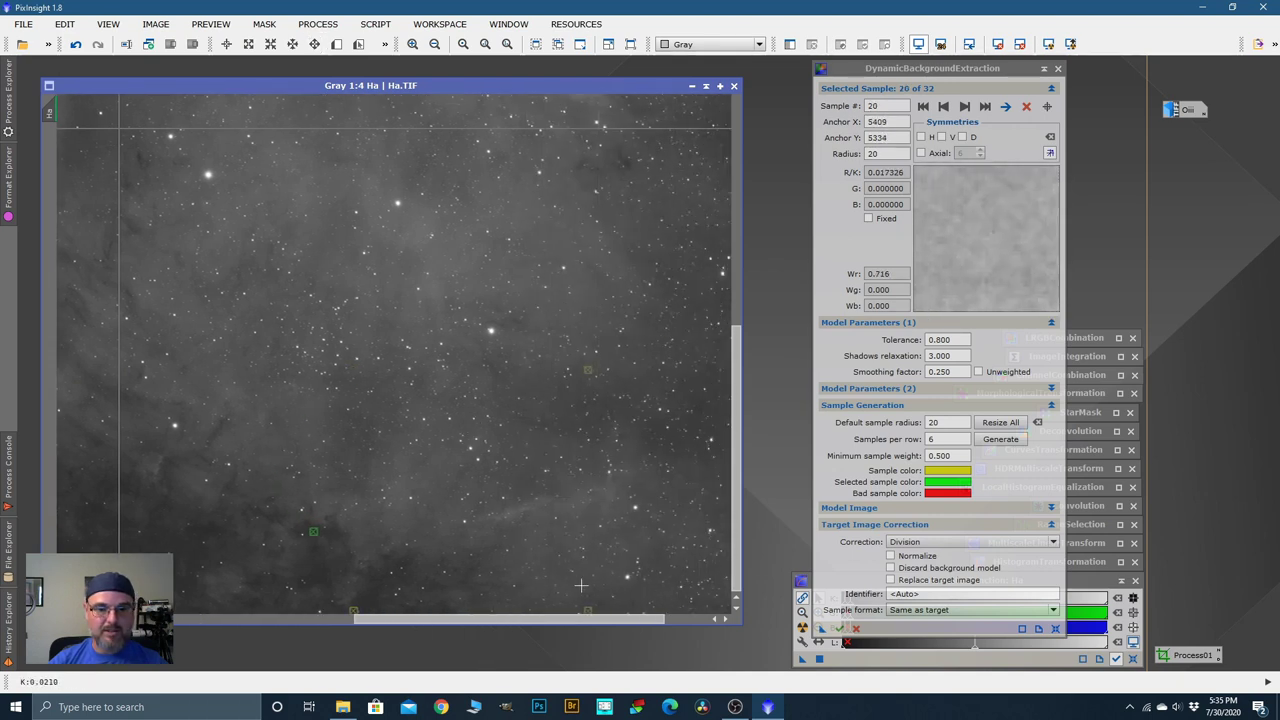
pyautogui.click(357, 607)
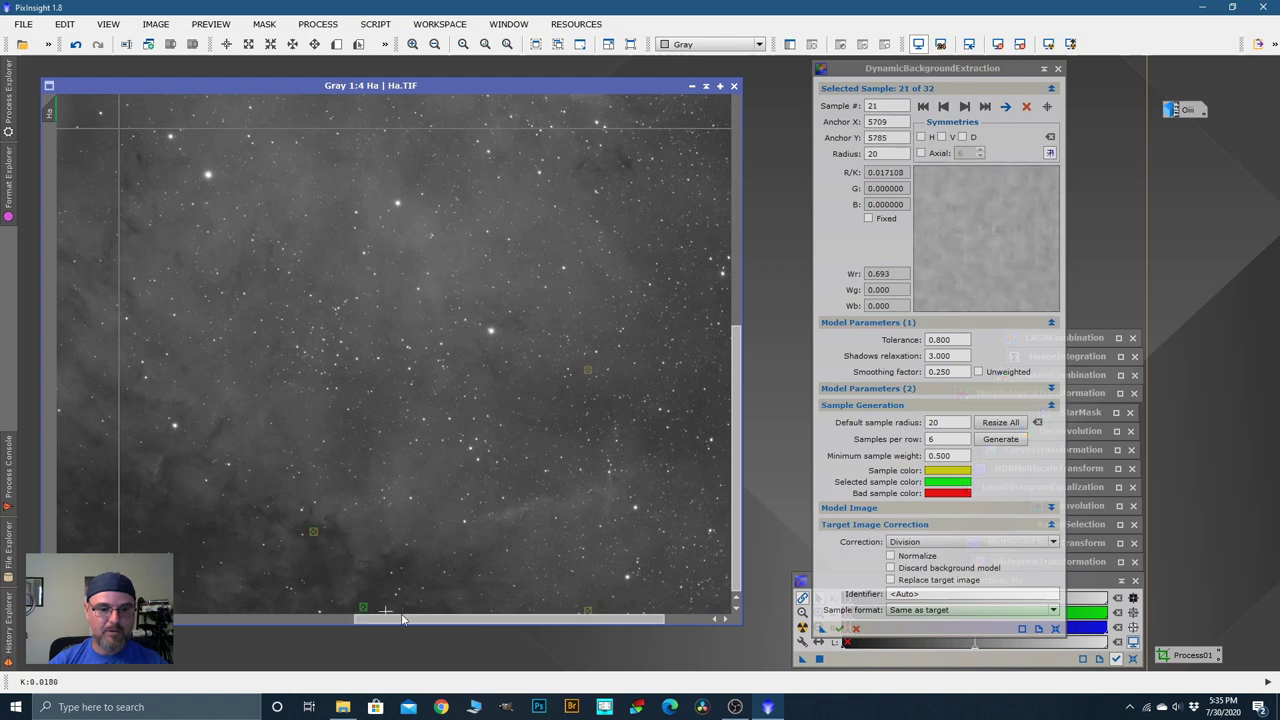
pyautogui.click(588, 609)
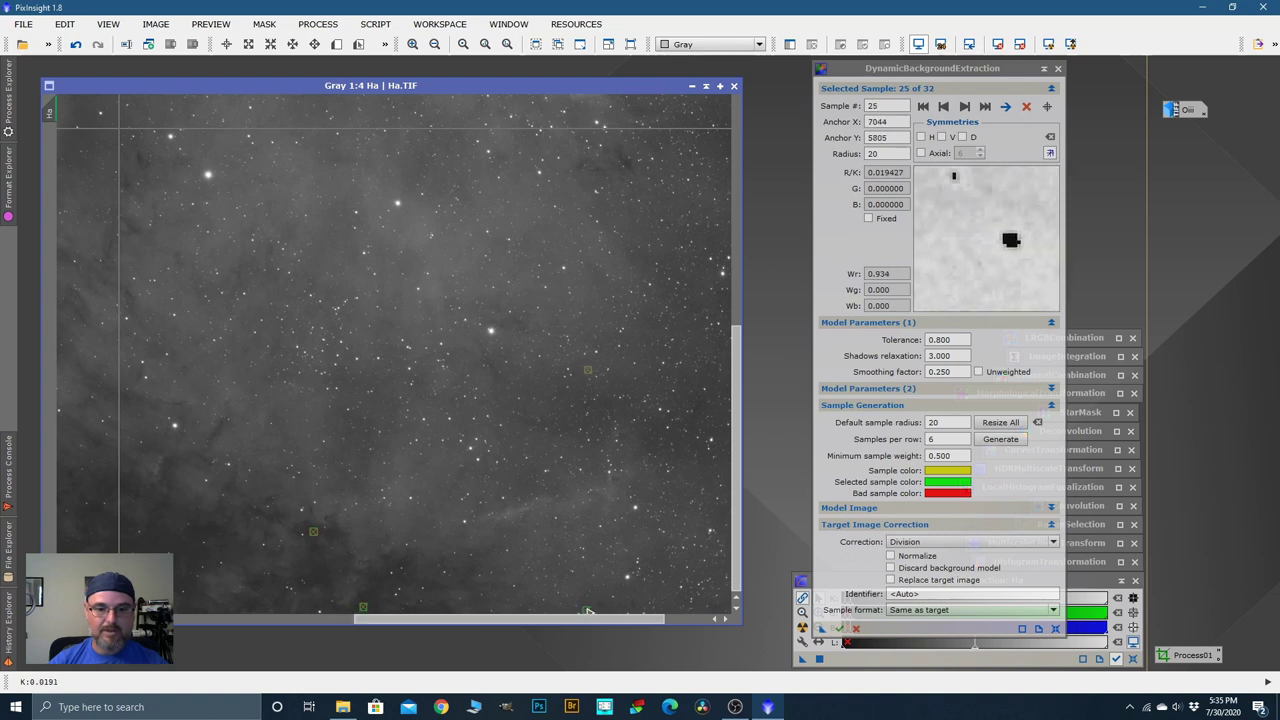
# Step: Nudge sample 29 down off a star on the right edge, then select sample 24
pyautogui.moveTo(686, 560); pyautogui.dragTo(520, 553)
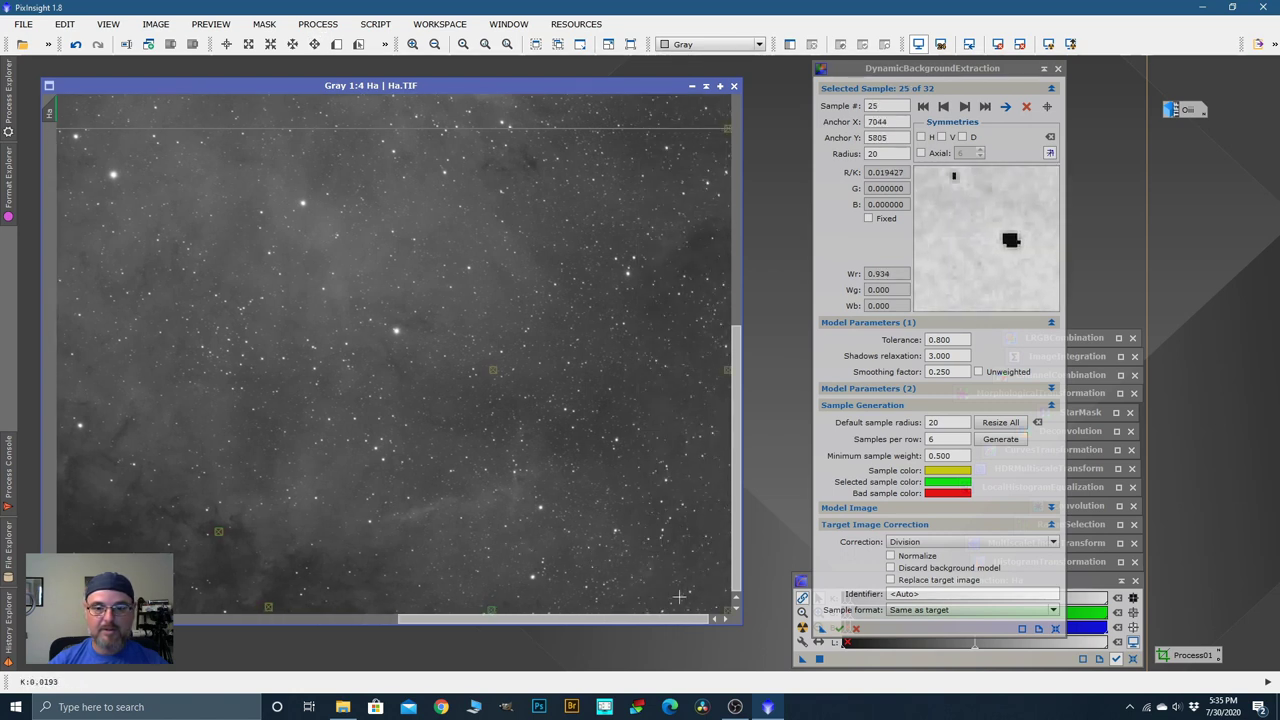
pyautogui.click(727, 371)
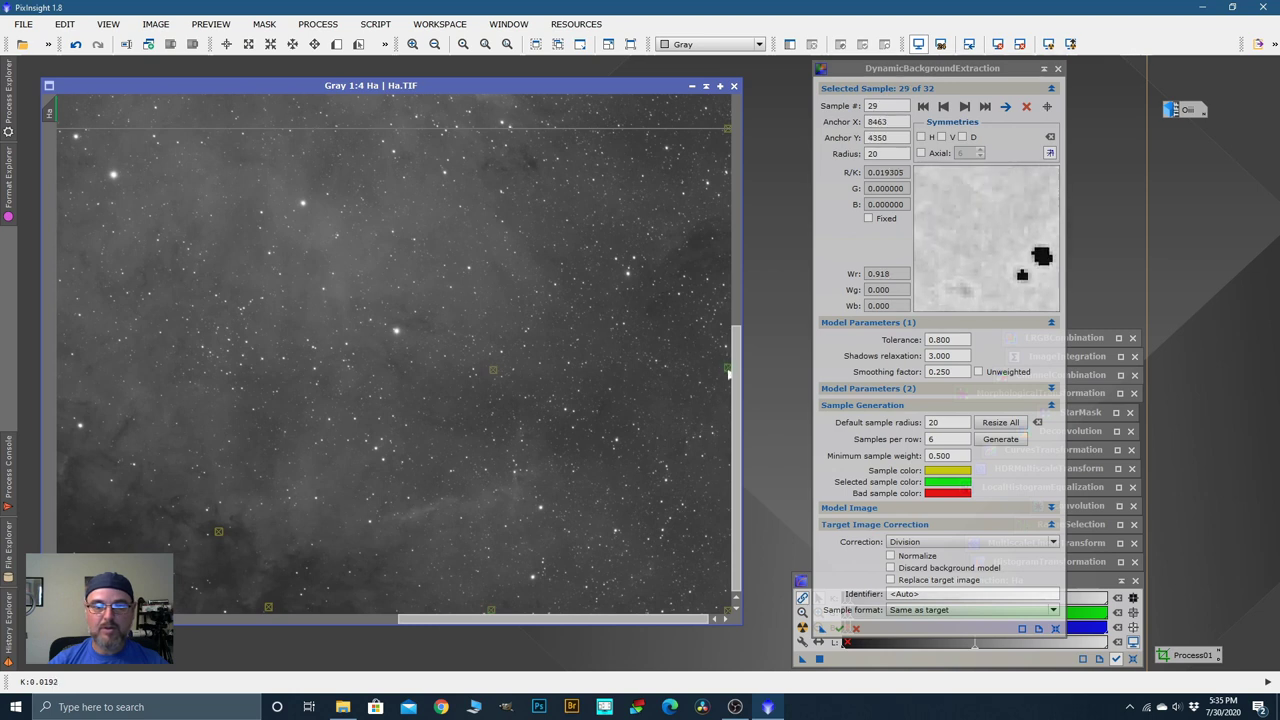
pyautogui.moveTo(914, 176); pyautogui.dragTo(914, 249)
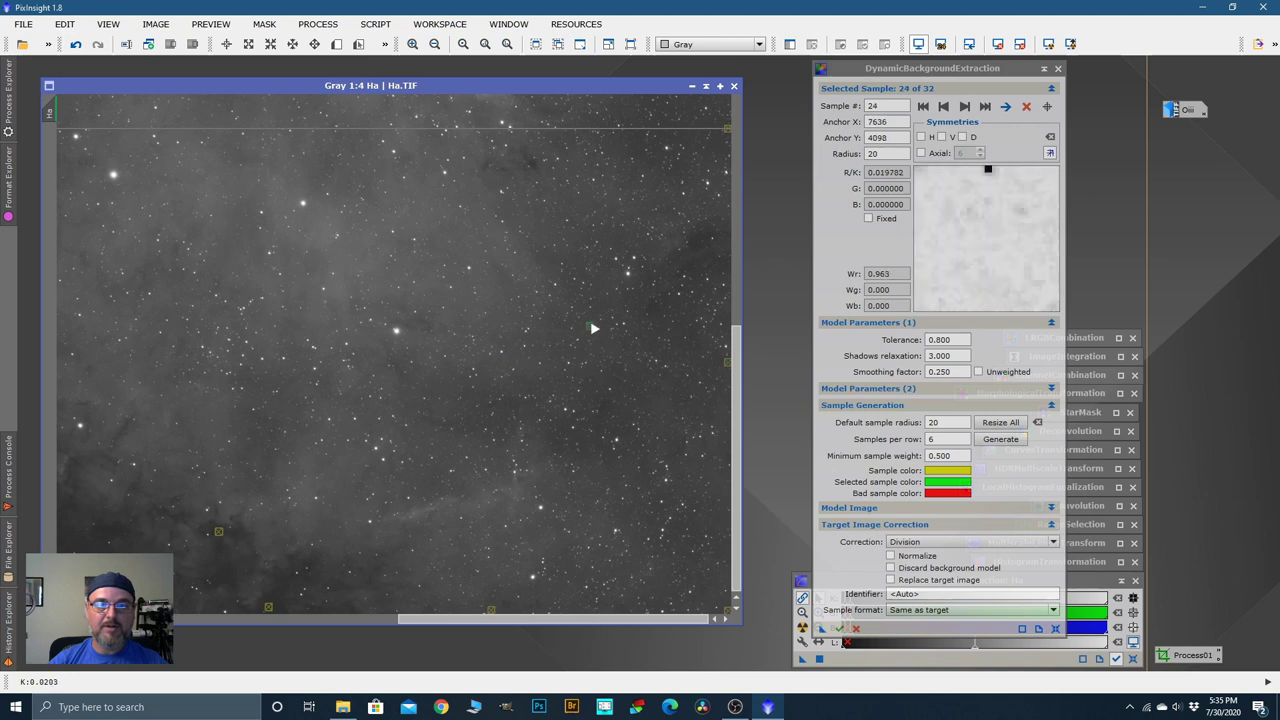
pyautogui.click(699, 246)
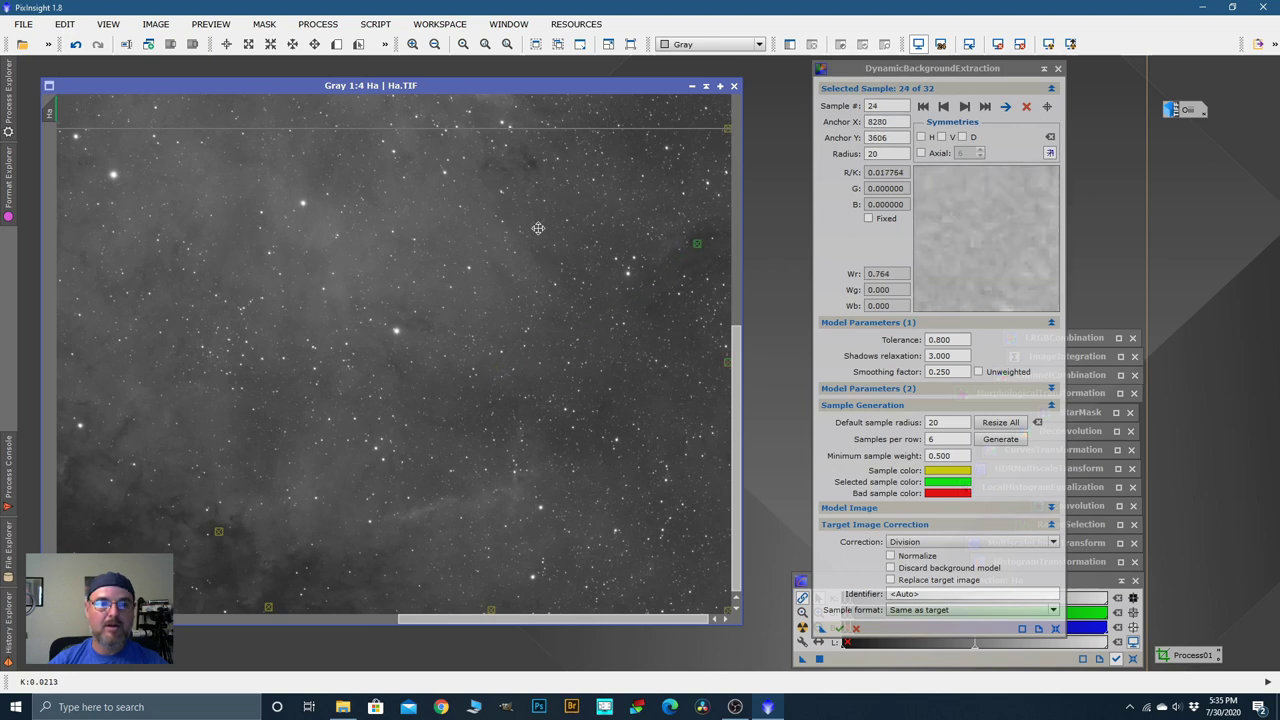
pyautogui.press('space')
pyautogui.moveTo(538, 228); pyautogui.dragTo(594, 454)
# Step: Zoom the Ha view out from 1:4 to about 1:10 to show all 32 samples
pyautogui.scroll(-7, 594, 454)
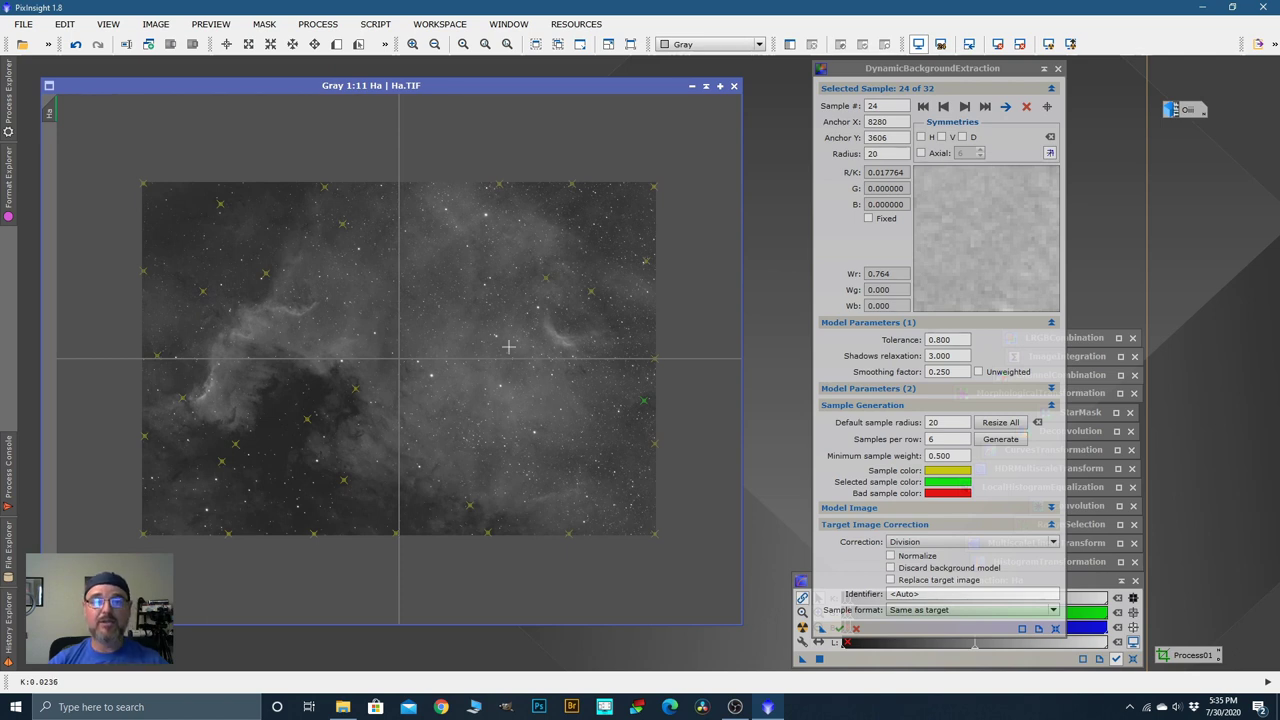
pyautogui.scroll(1, 516, 324)
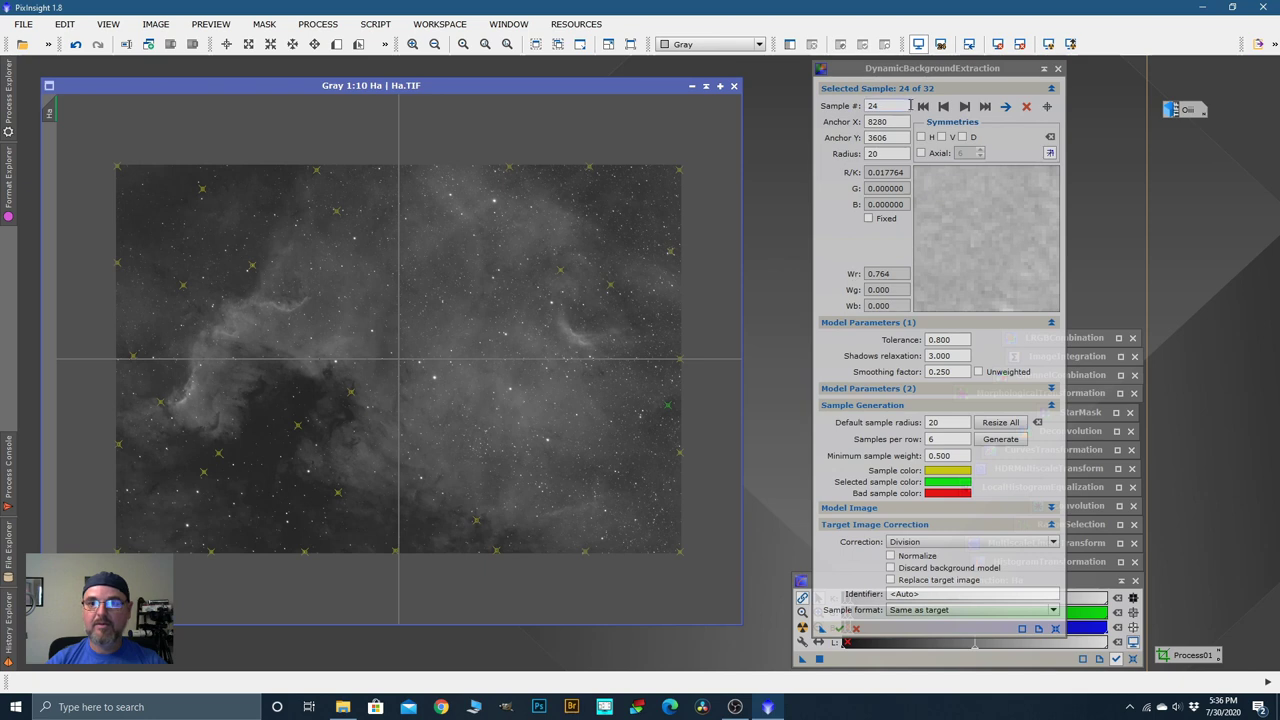
# Step: Save the DBE settings as the Process02 icon and execute the extraction on Ha
pyautogui.moveTo(917, 74); pyautogui.dragTo(920, 31)
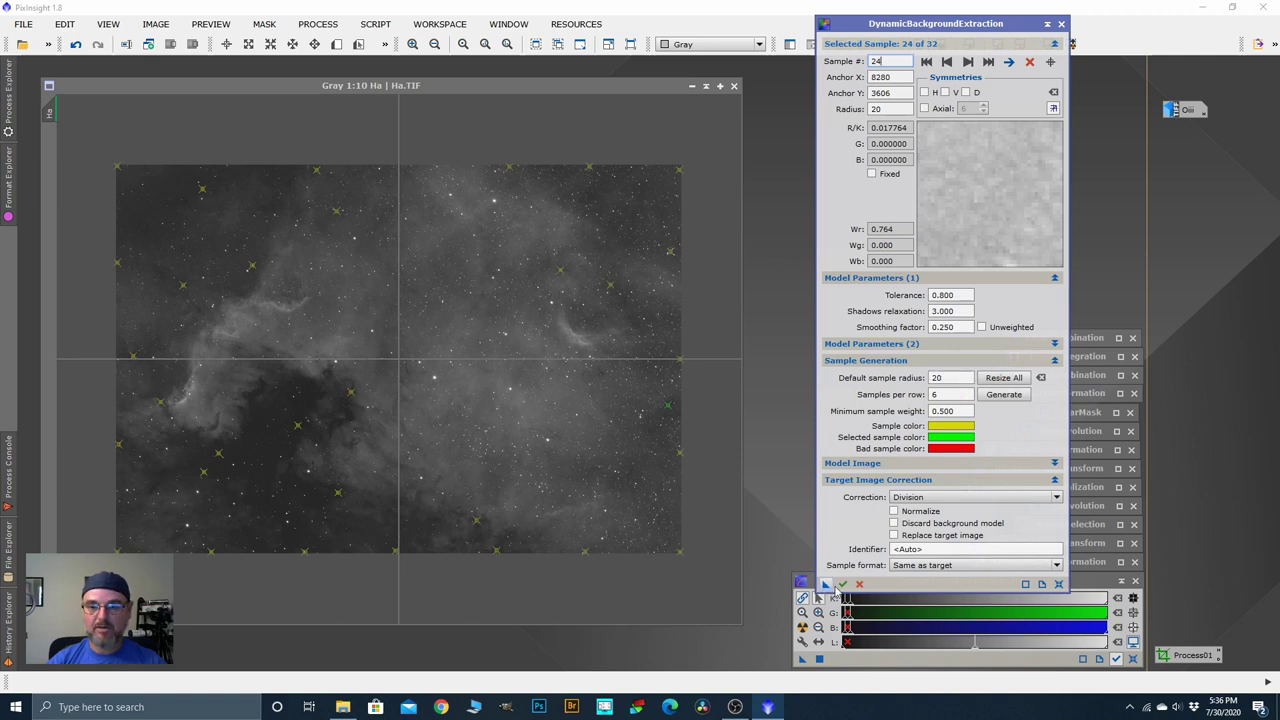
pyautogui.moveTo(827, 587); pyautogui.dragTo(1198, 628)
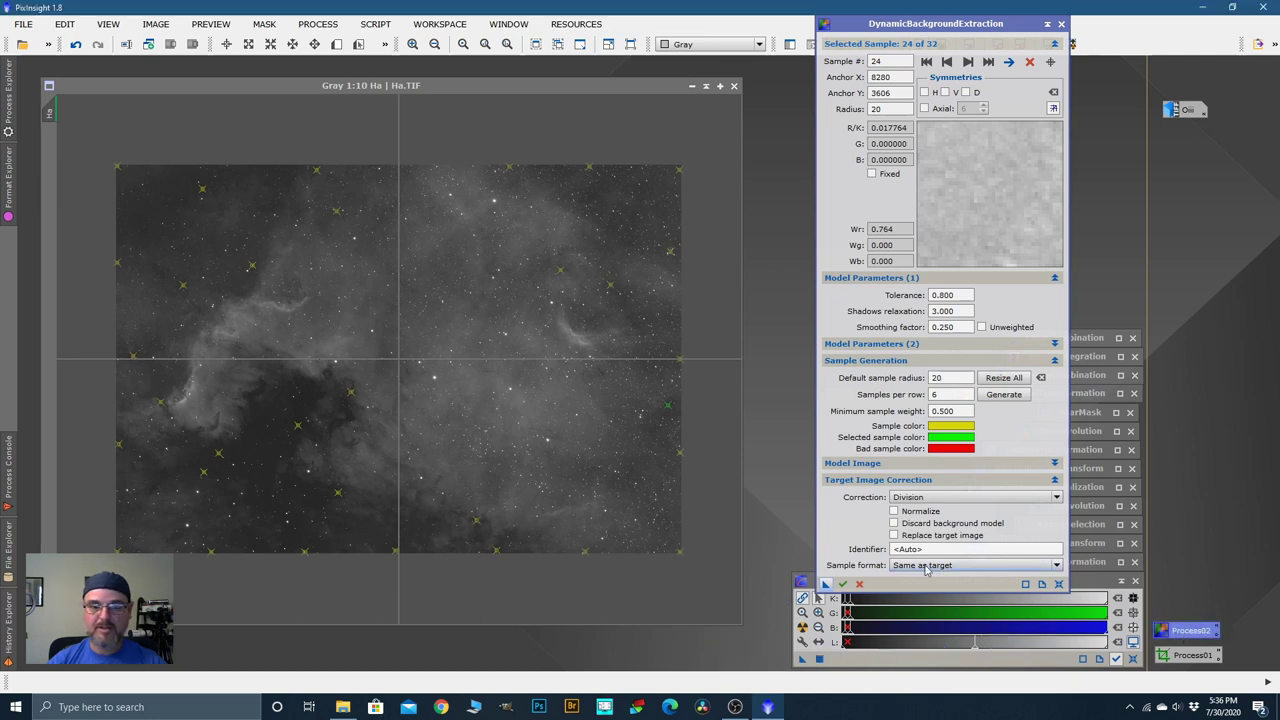
pyautogui.click(845, 587)
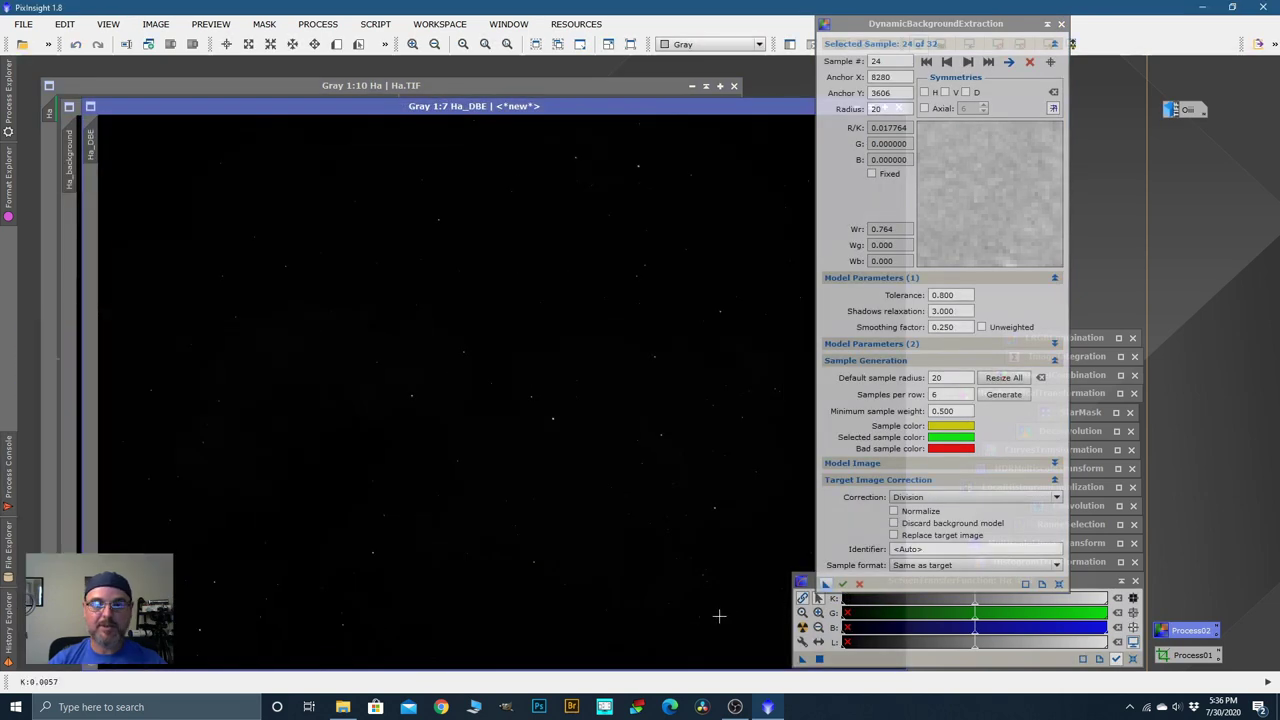
# Step: Auto-stretch Ha_DBE with STF, then close DBE and confirm ending the session
pyautogui.click(802, 628)
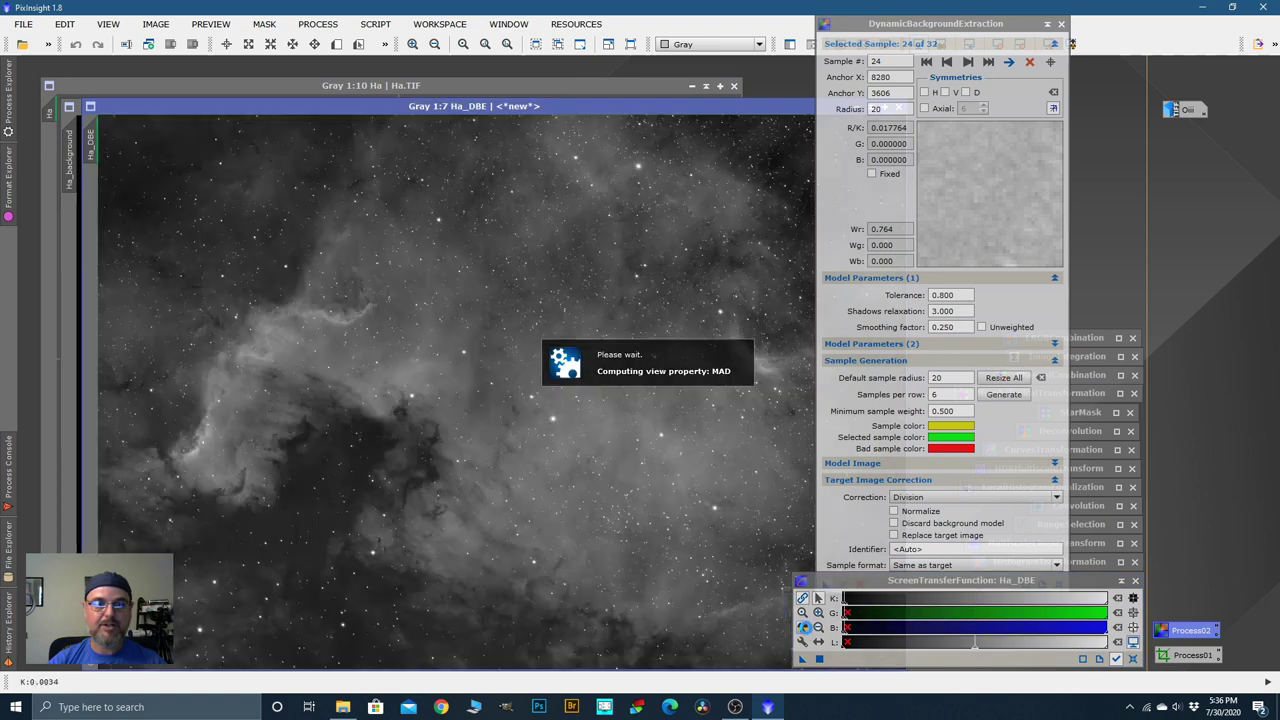
pyautogui.scroll(-2, 512, 491)
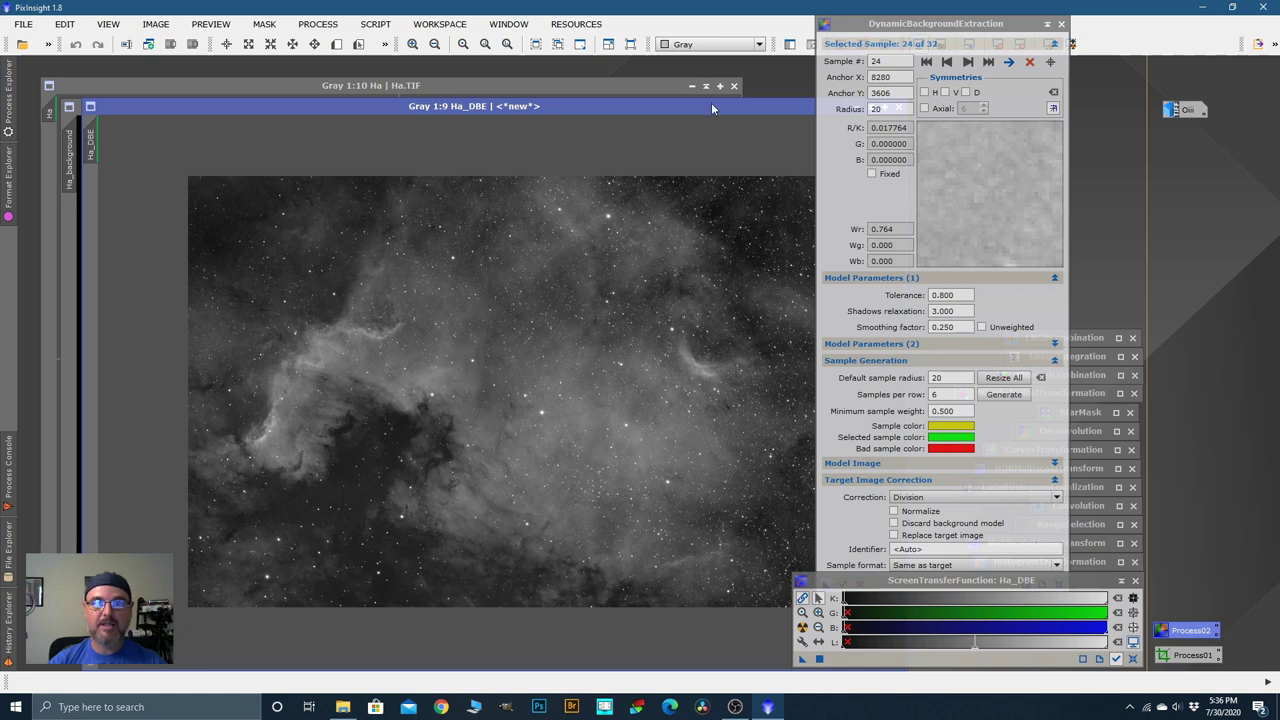
pyautogui.moveTo(712, 109); pyautogui.dragTo(658, 109)
pyautogui.click(760, 272)
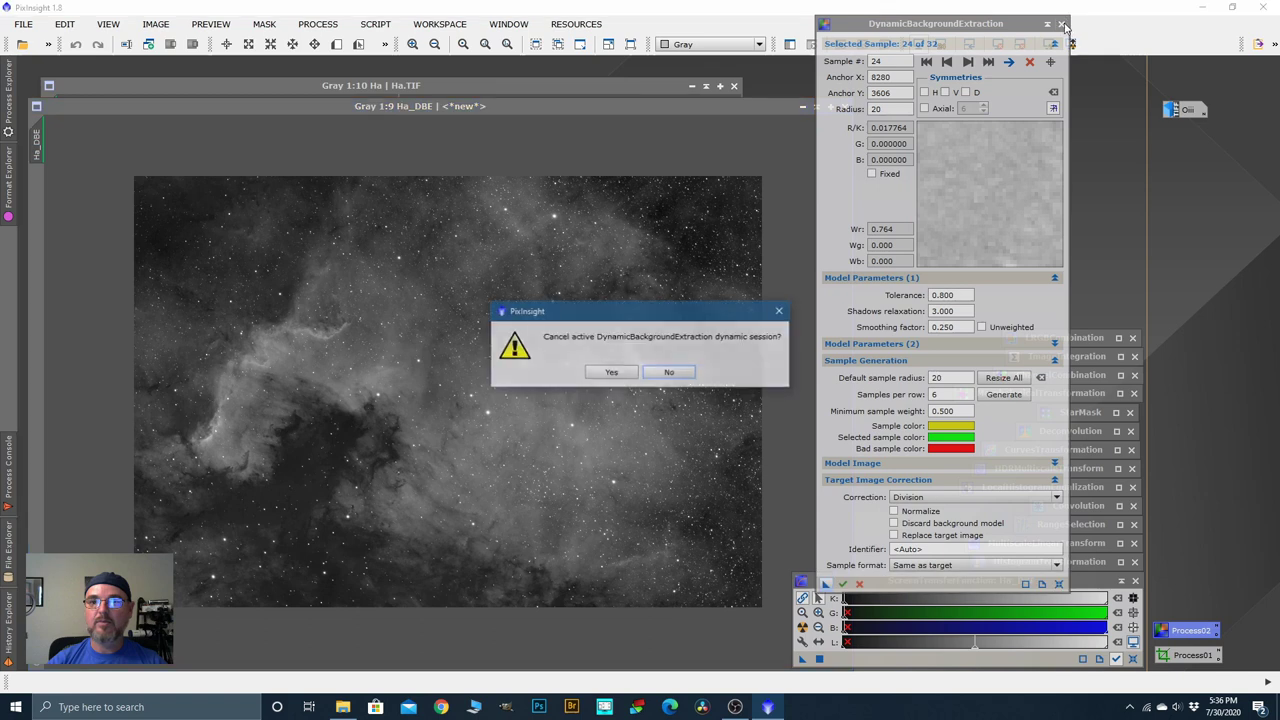
pyautogui.click(611, 373)
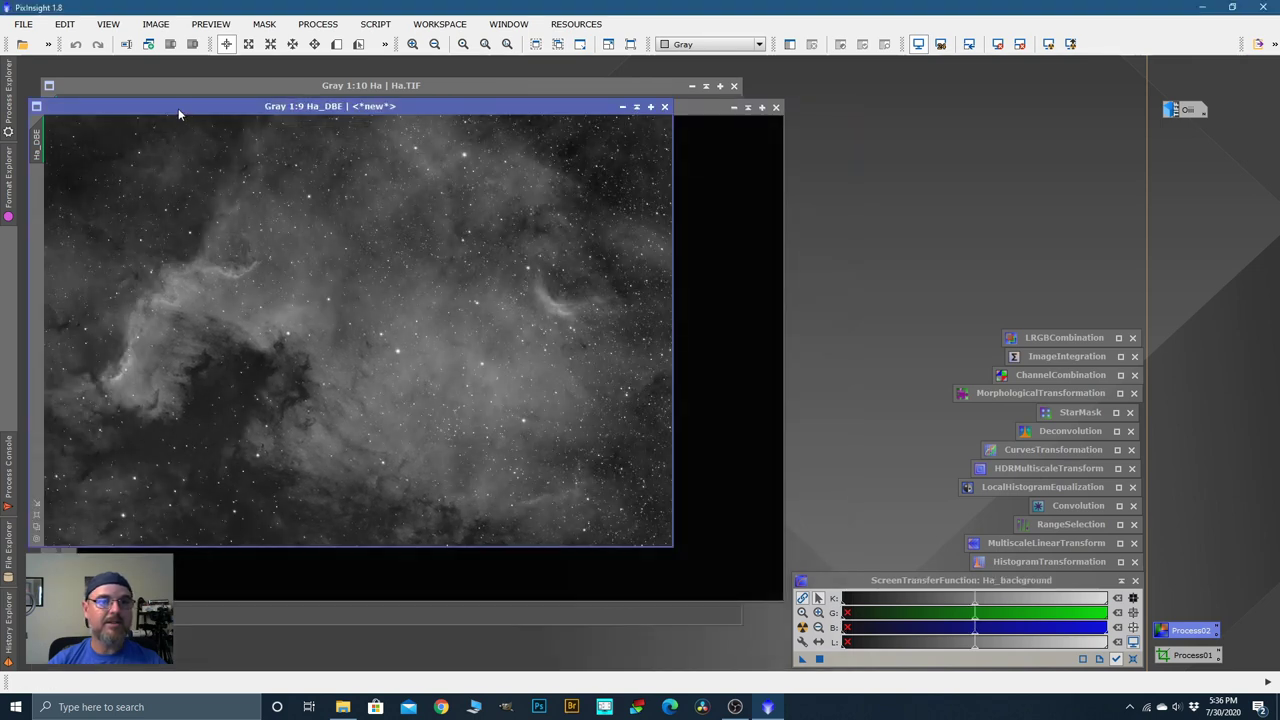
# Step: Close Ha_background, compare Ha with Ha_DBE, then iconize Ha_DBE beside the Oiii icon
pyautogui.moveTo(178, 113); pyautogui.dragTo(526, 166)
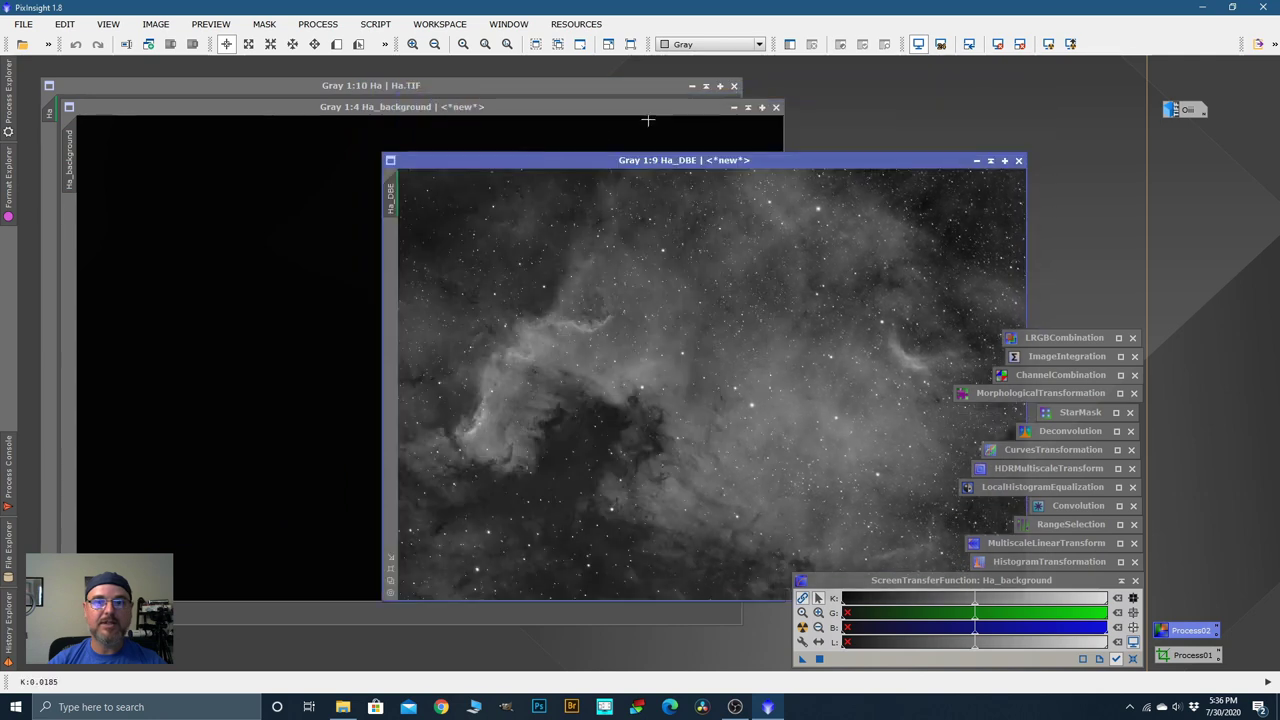
pyautogui.click(775, 107)
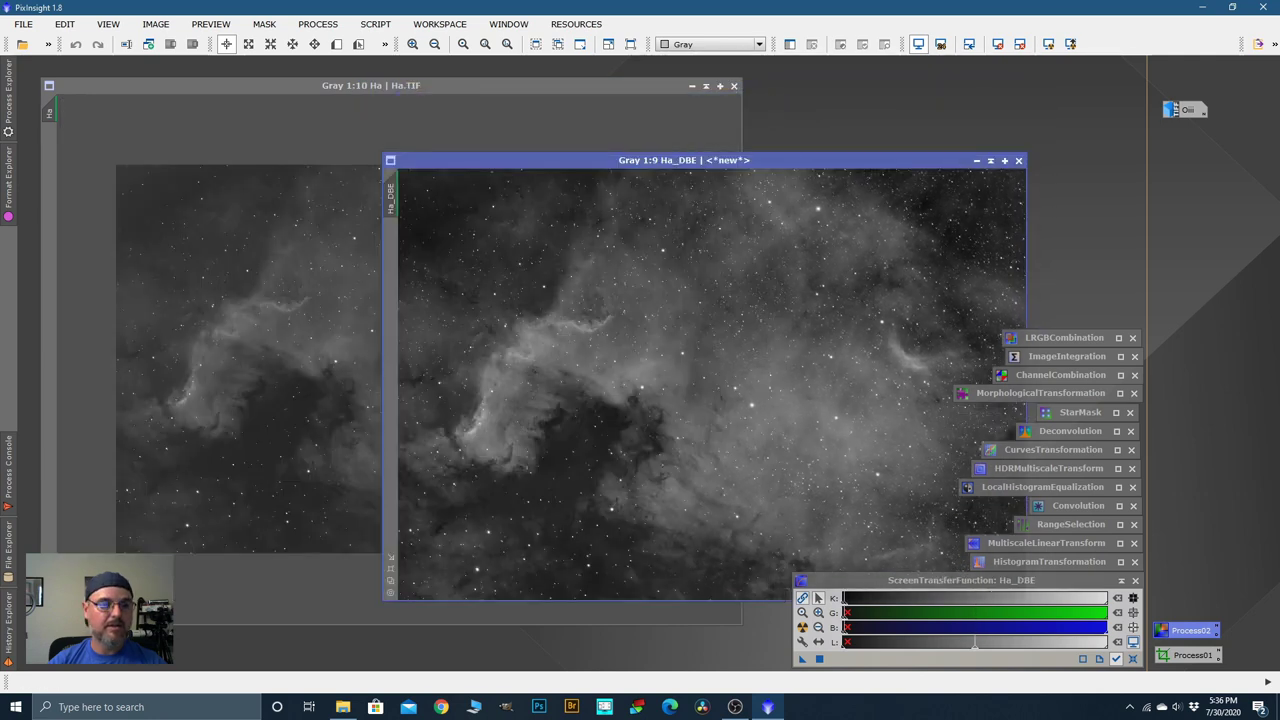
pyautogui.doubleClick(720, 85)
pyautogui.moveTo(779, 161); pyautogui.dragTo(900, 90)
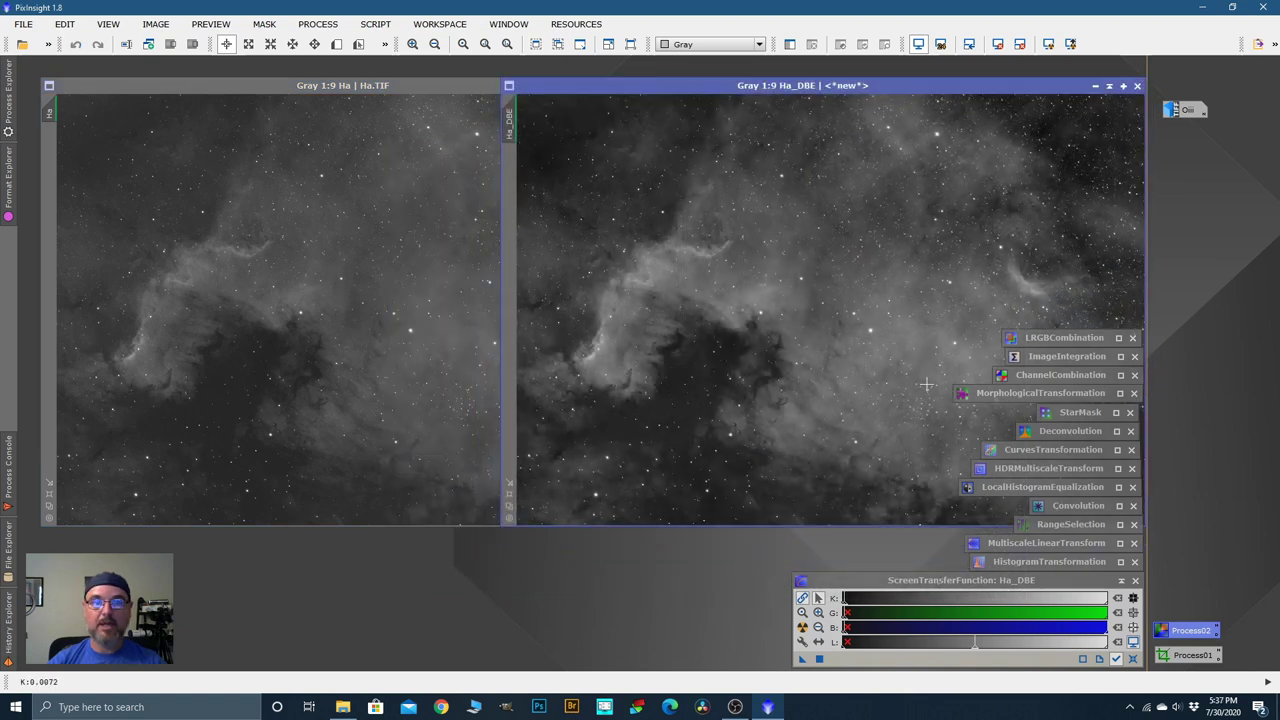
pyautogui.click(1095, 86)
pyautogui.moveTo(868, 315); pyautogui.dragTo(1192, 88)
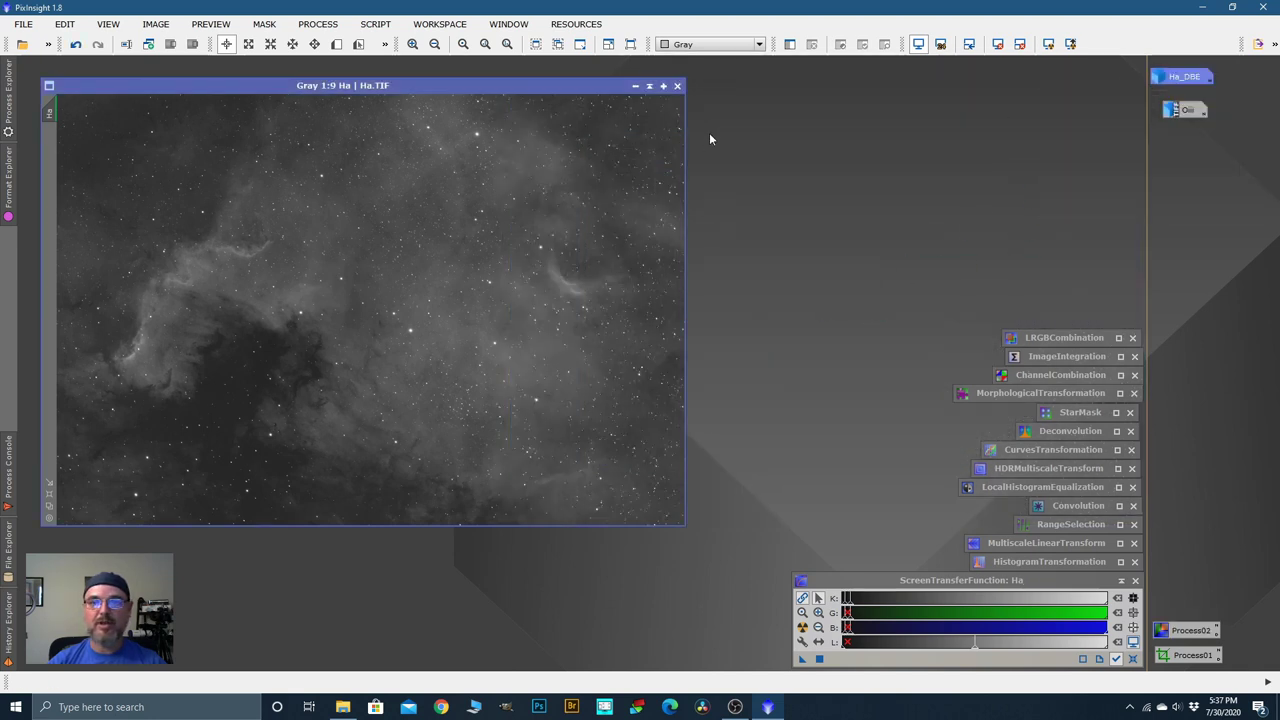
# Step: Close Ha.TIF without saving, open and zoom Oiii, and apply the Process02 DBE instance to it
pyautogui.click(677, 86)
pyautogui.click(618, 383)
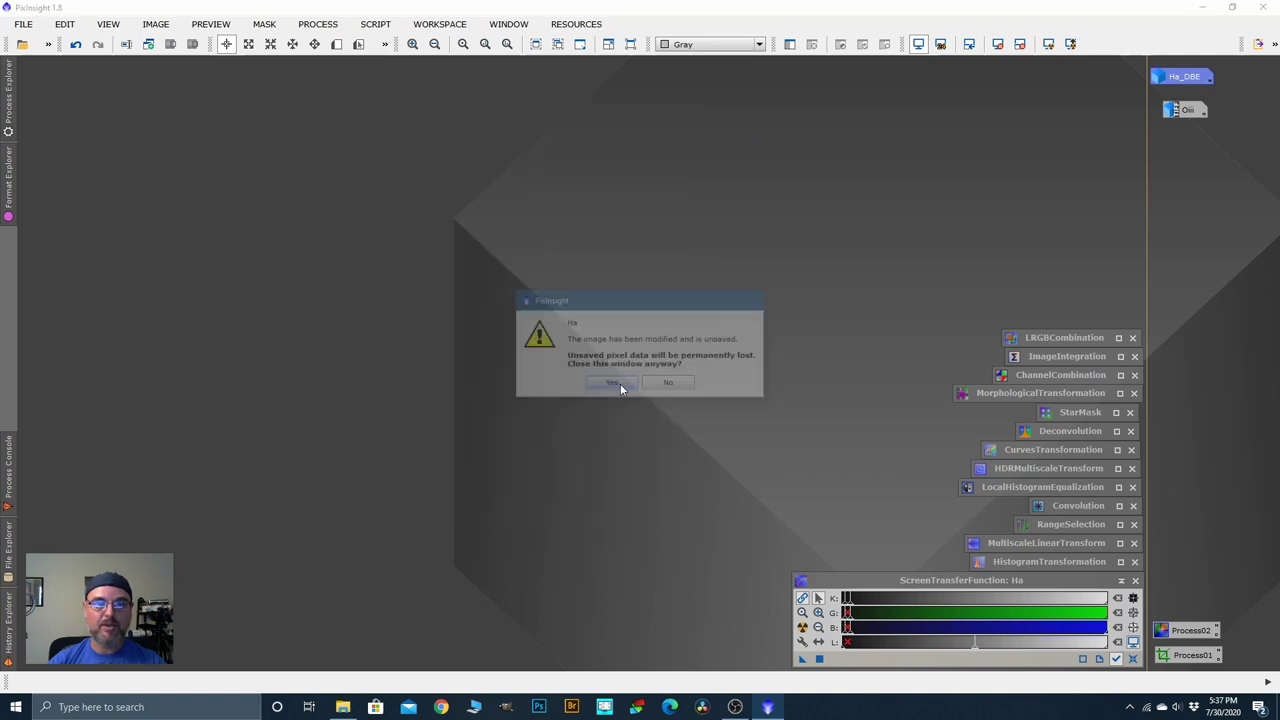
pyautogui.doubleClick(1187, 112)
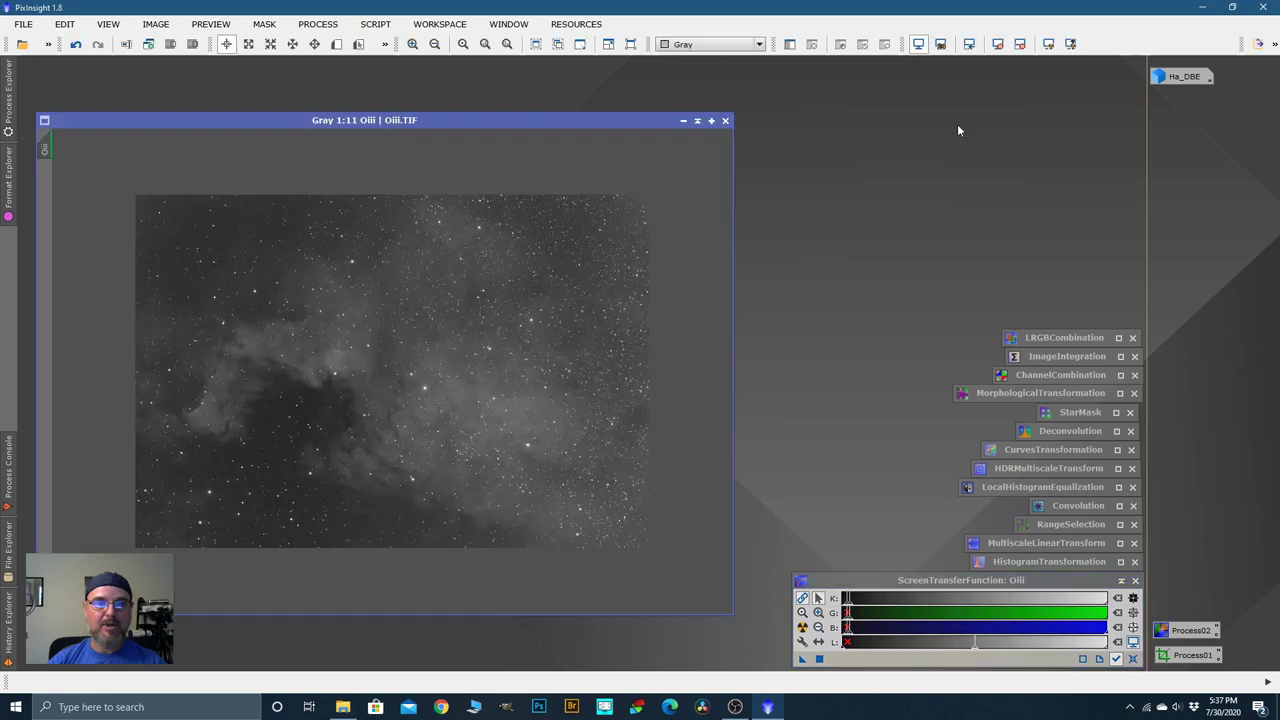
pyautogui.moveTo(518, 119); pyautogui.dragTo(518, 89)
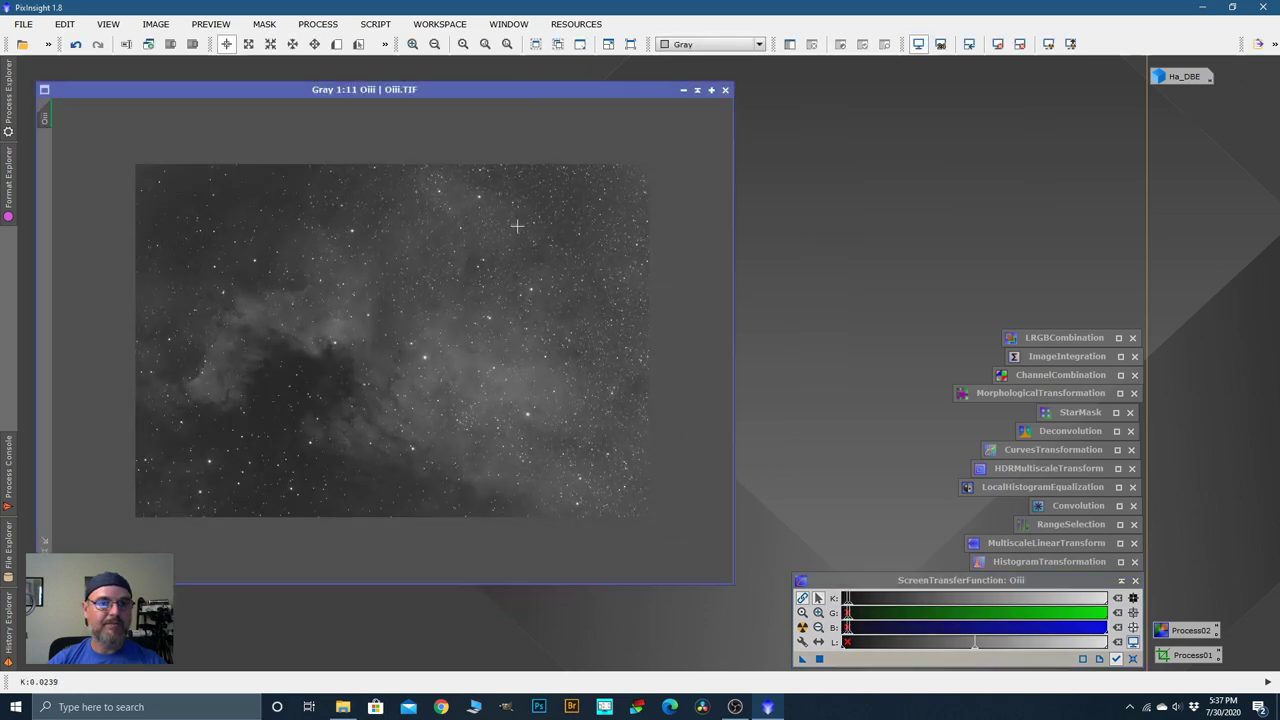
pyautogui.scroll(2, 451, 294)
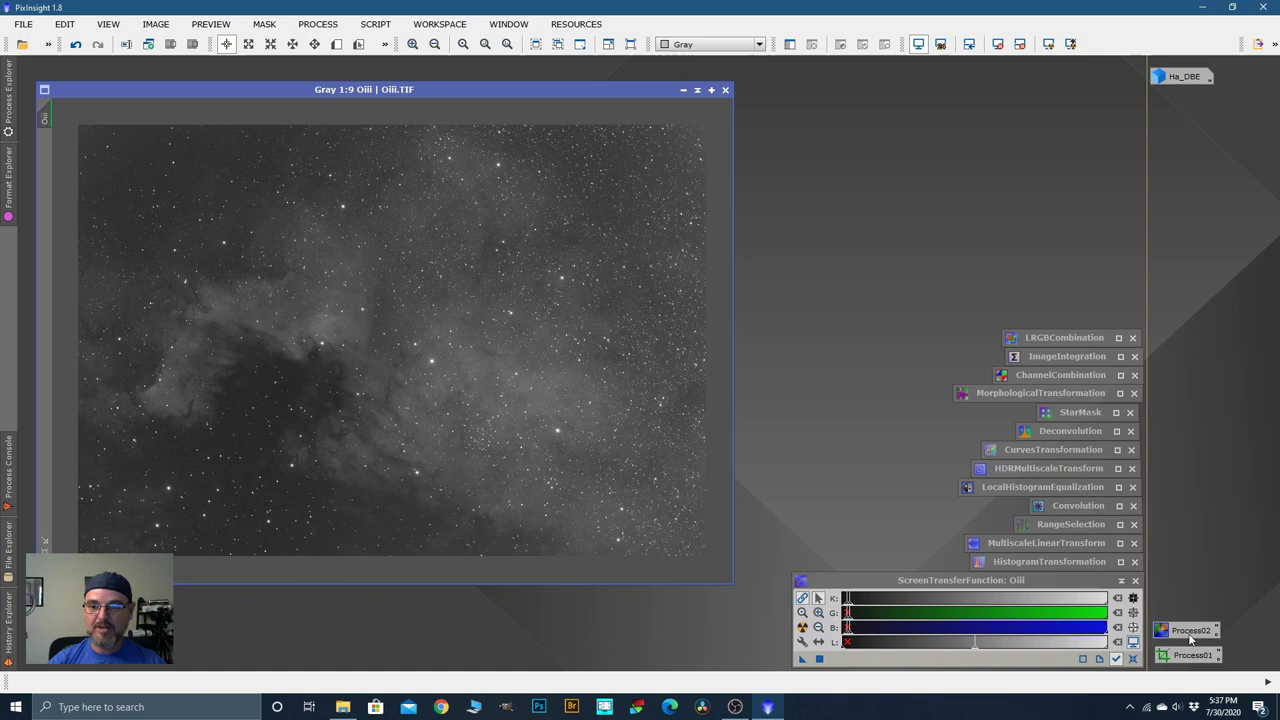
pyautogui.click(1190, 638)
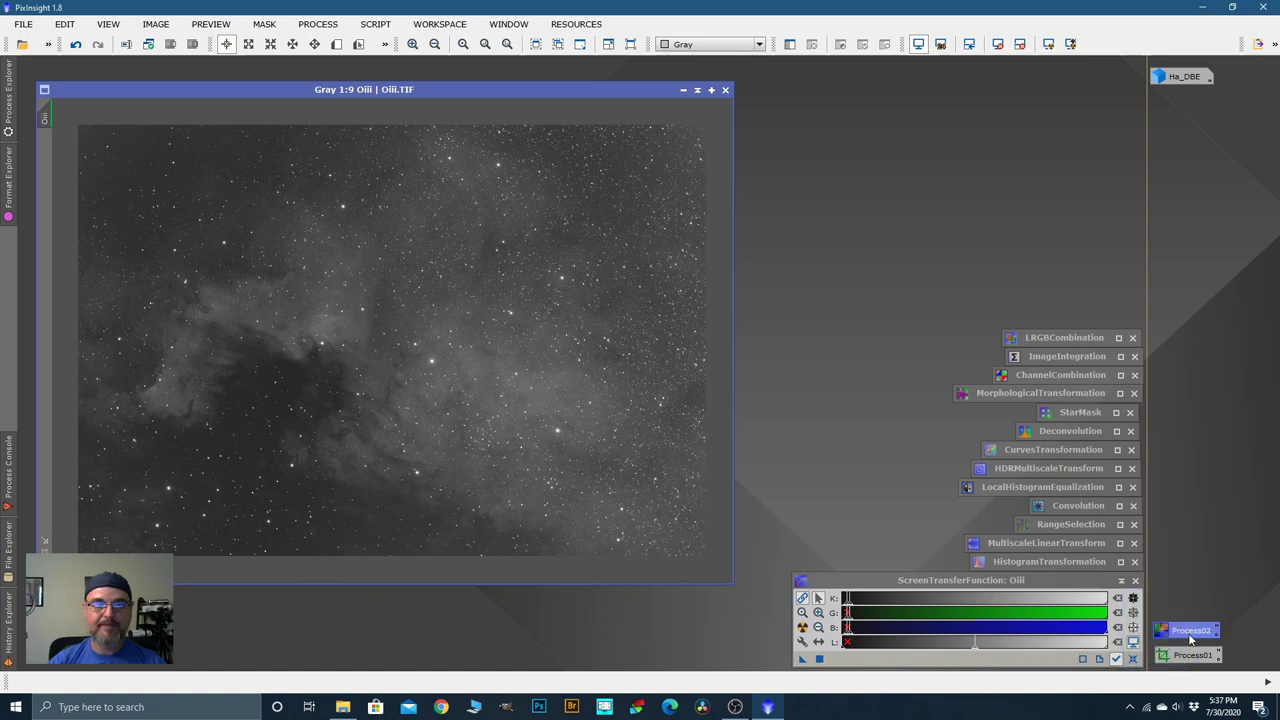
pyautogui.doubleClick(1190, 638)
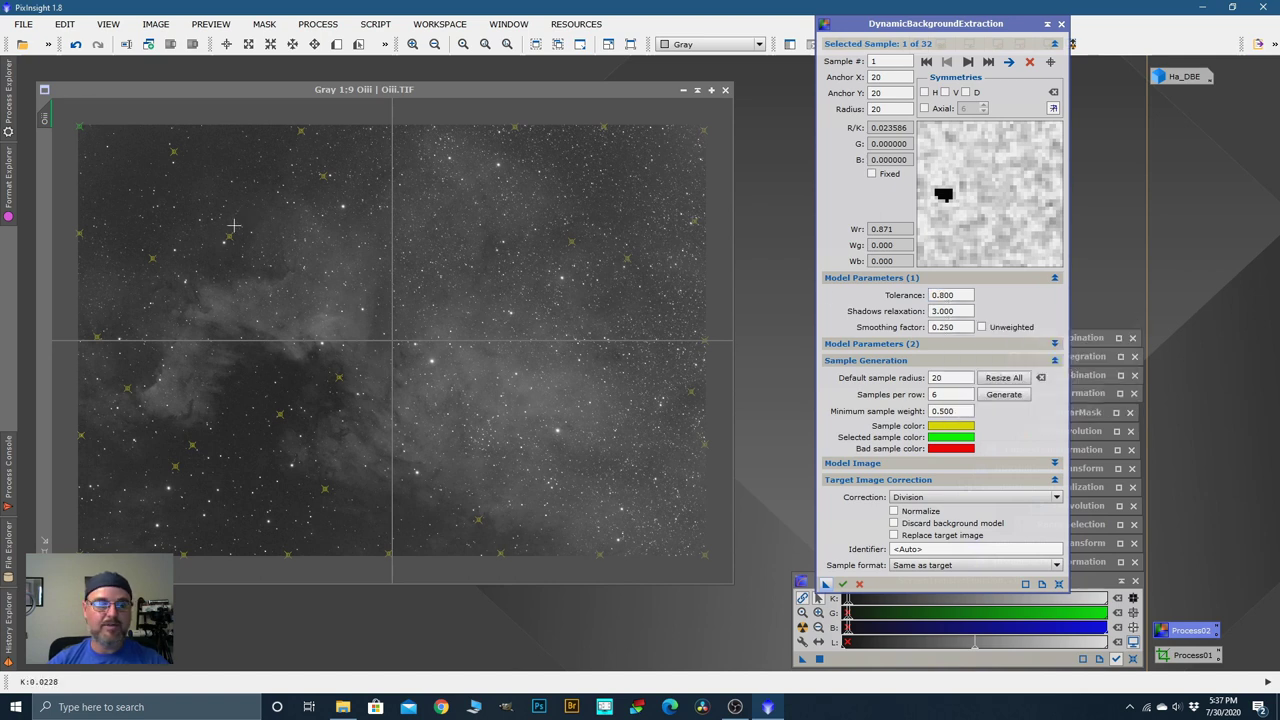
# Step: Raise the DBE Tolerance on Oiii from 0.100 to 0.800 so rejected samples become valid
pyautogui.click(556, 424)
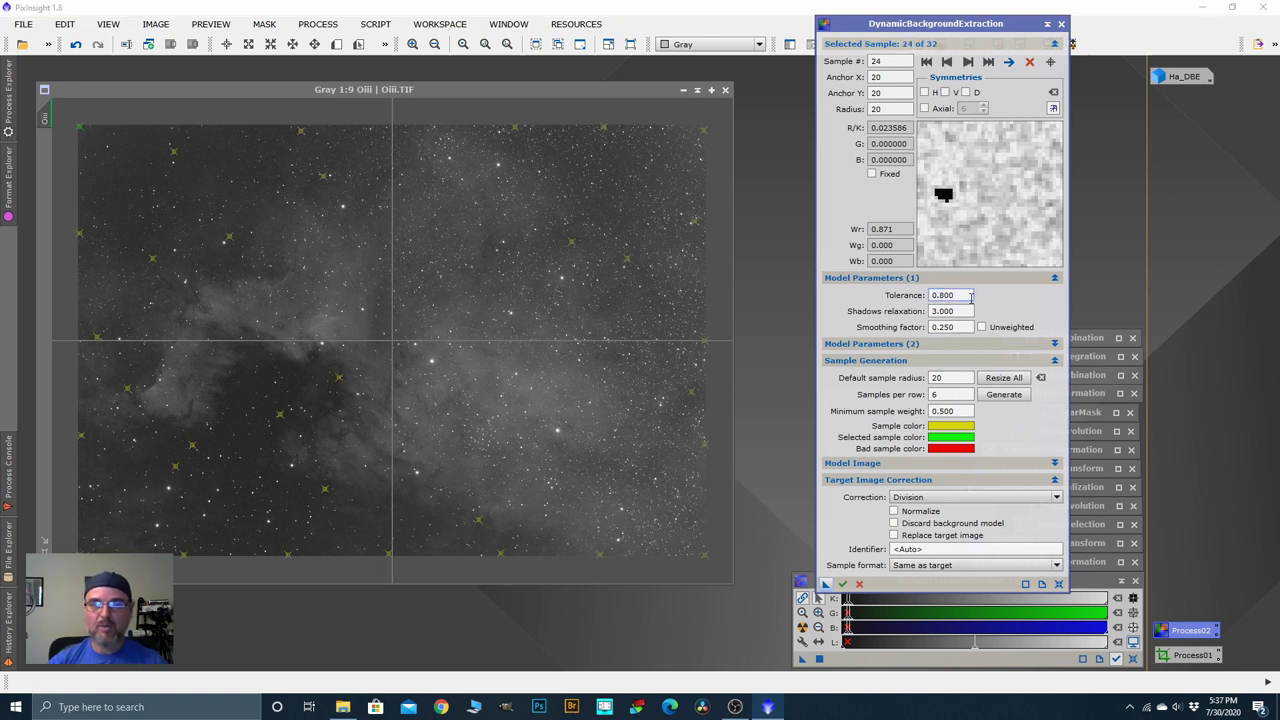
pyautogui.click(937, 295)
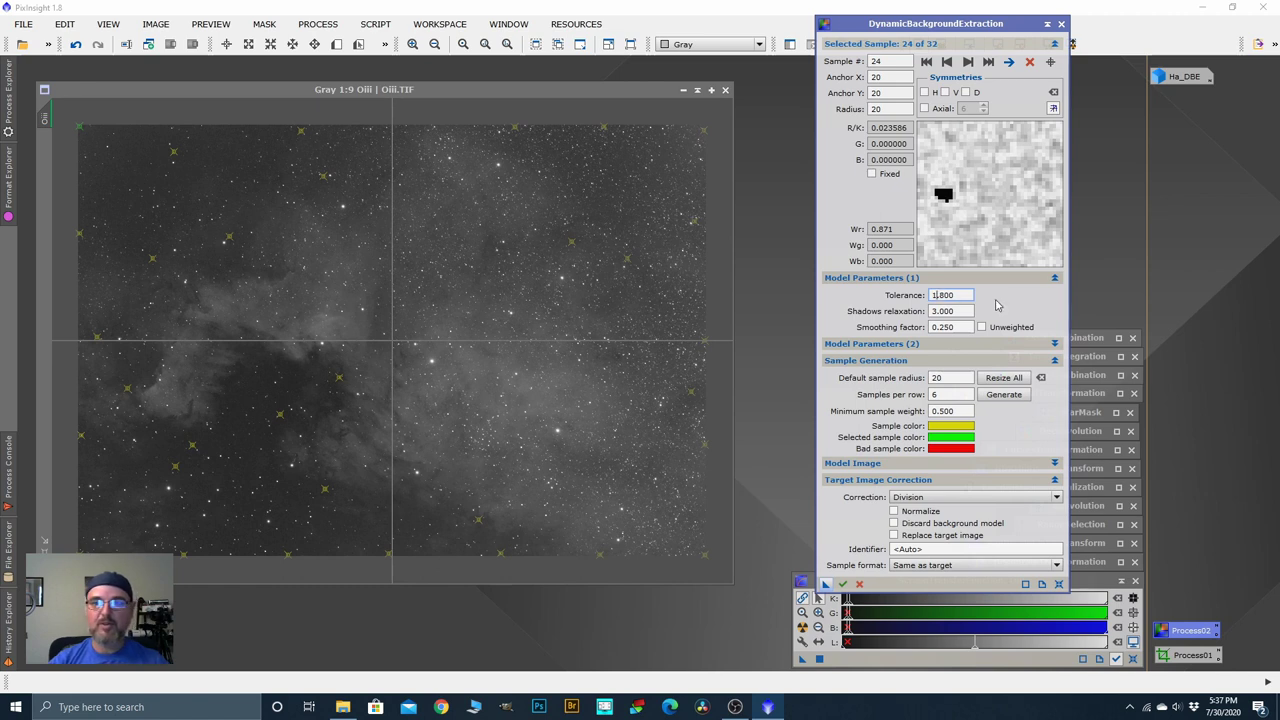
pyautogui.click(469, 380)
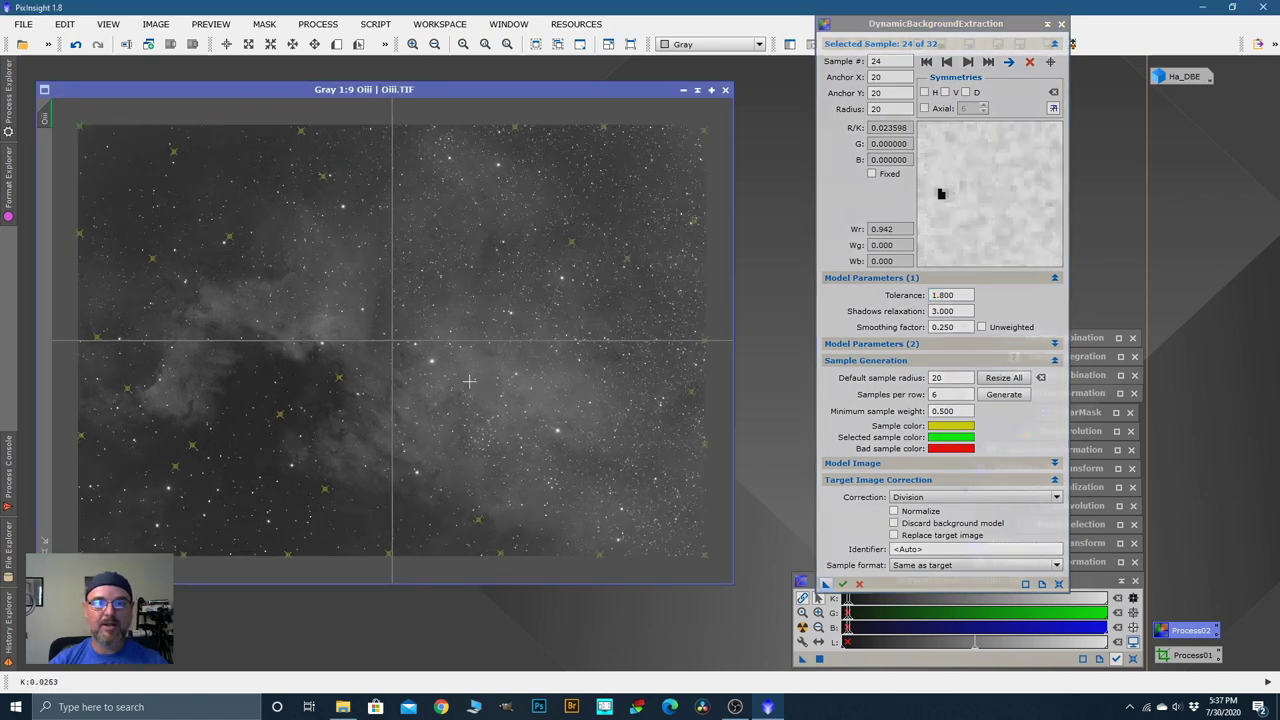
pyautogui.click(940, 295)
pyautogui.press('BackSpace')
pyautogui.write('0.')
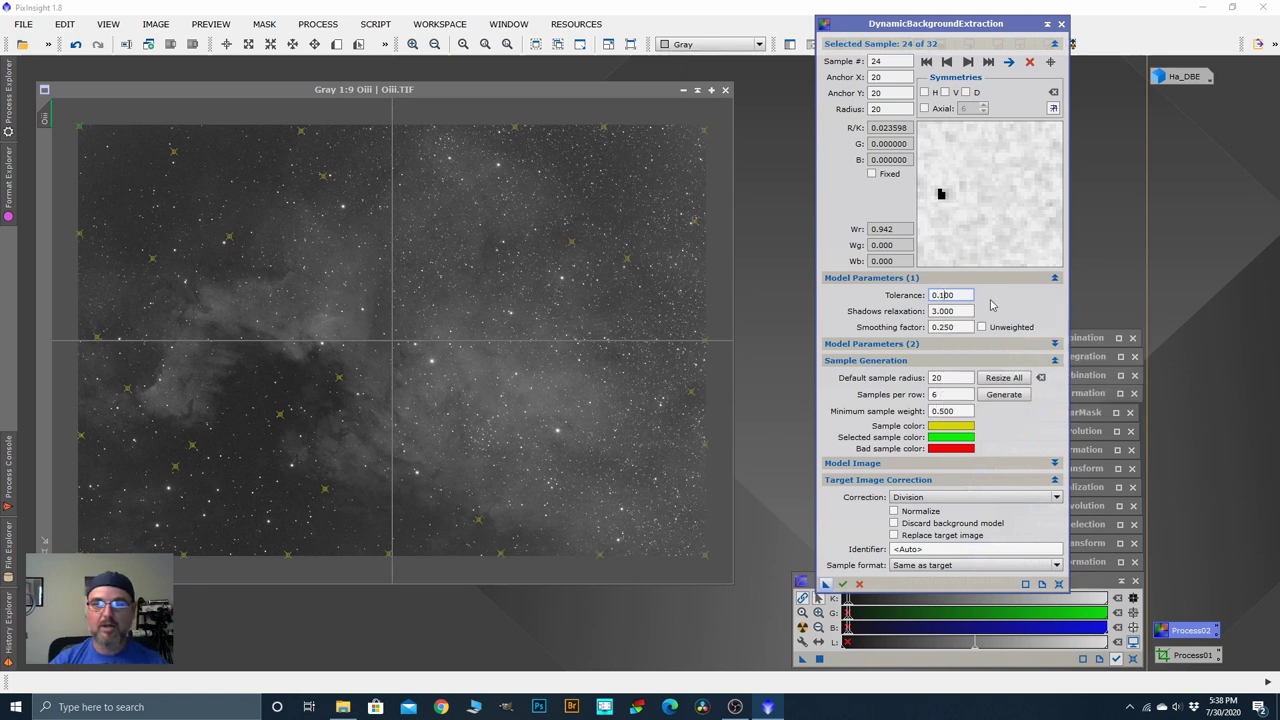
pyautogui.click(512, 341)
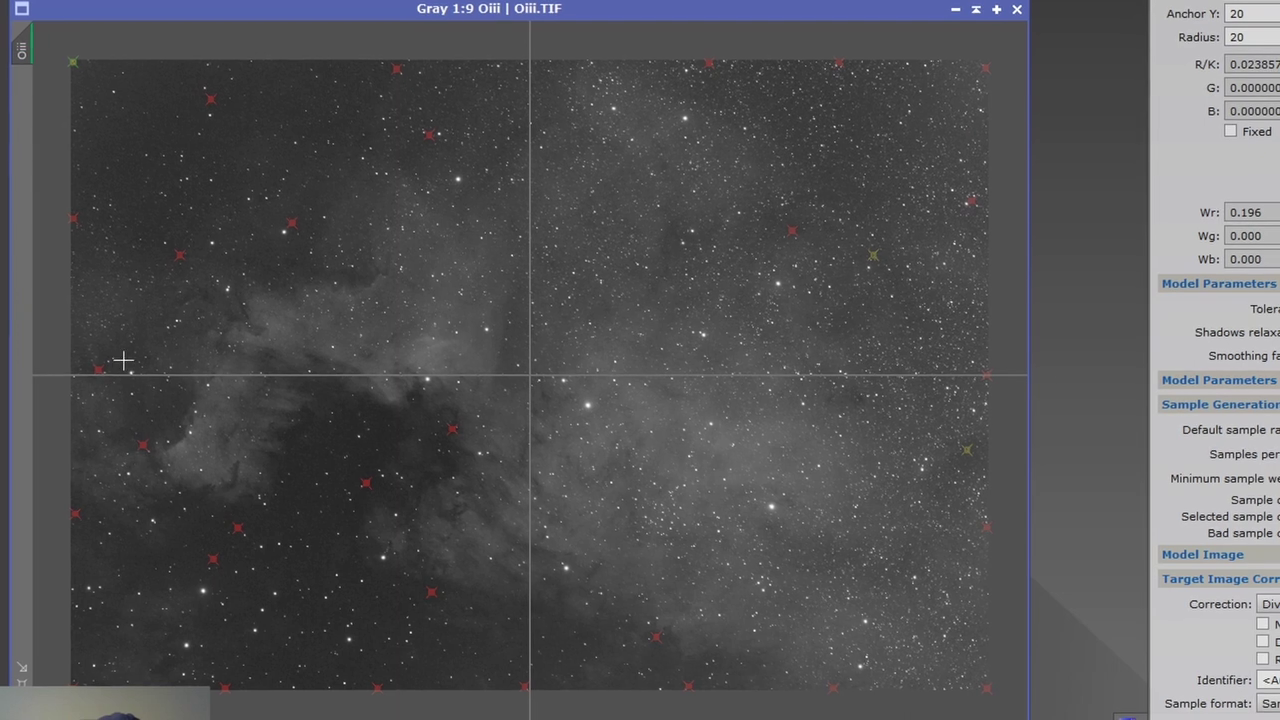
pyautogui.scroll(5, 257, 223)
pyautogui.moveTo(257, 223); pyautogui.dragTo(677, 380)
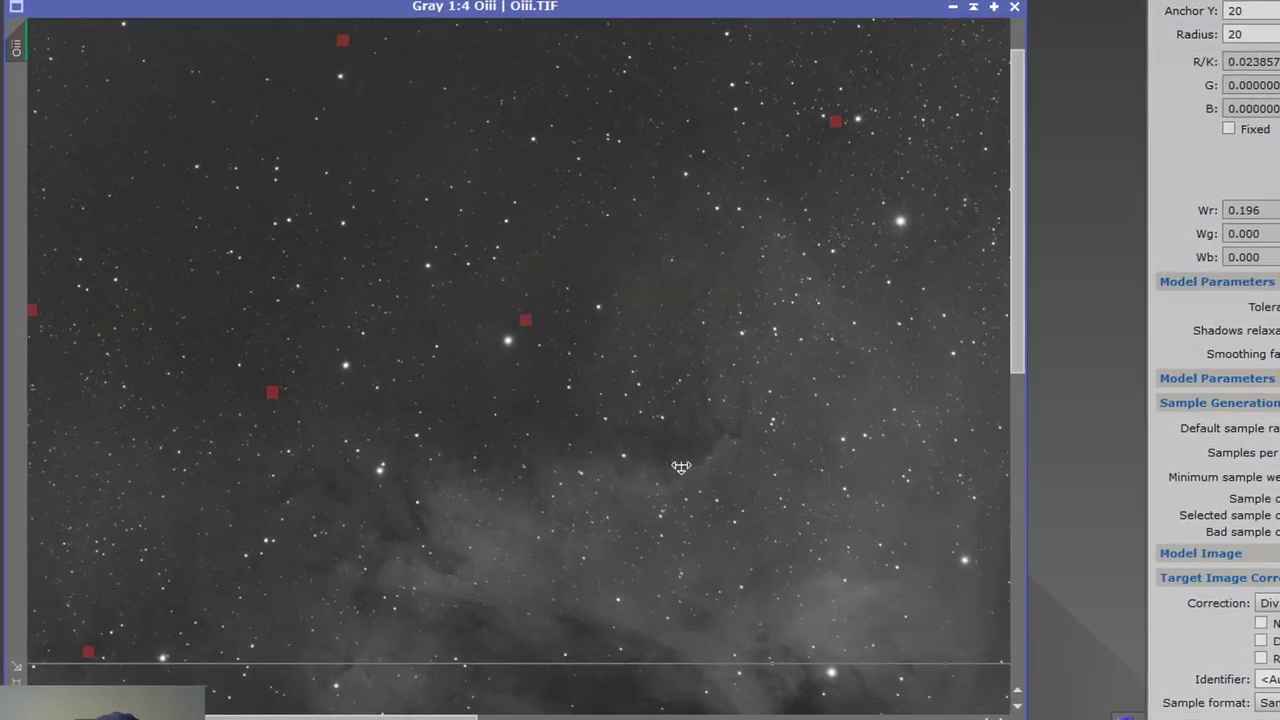
pyautogui.scroll(-4, 543, 315)
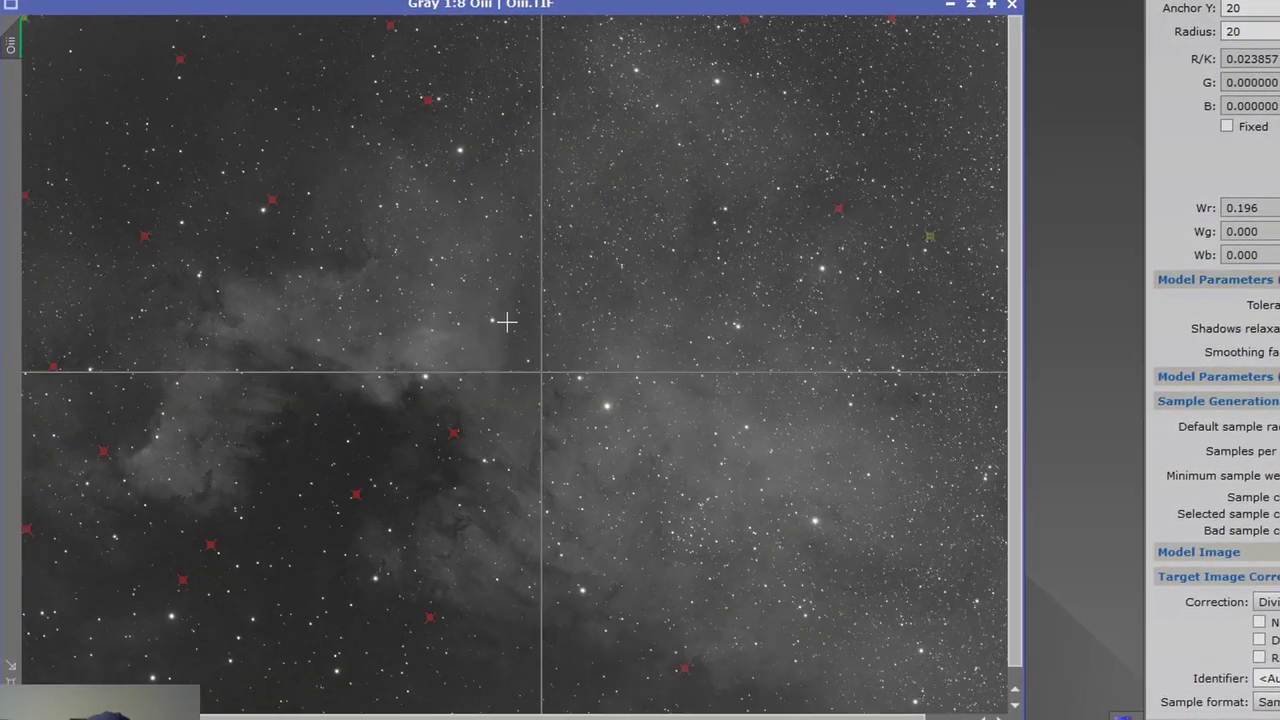
pyautogui.scroll(-2, 760, 432)
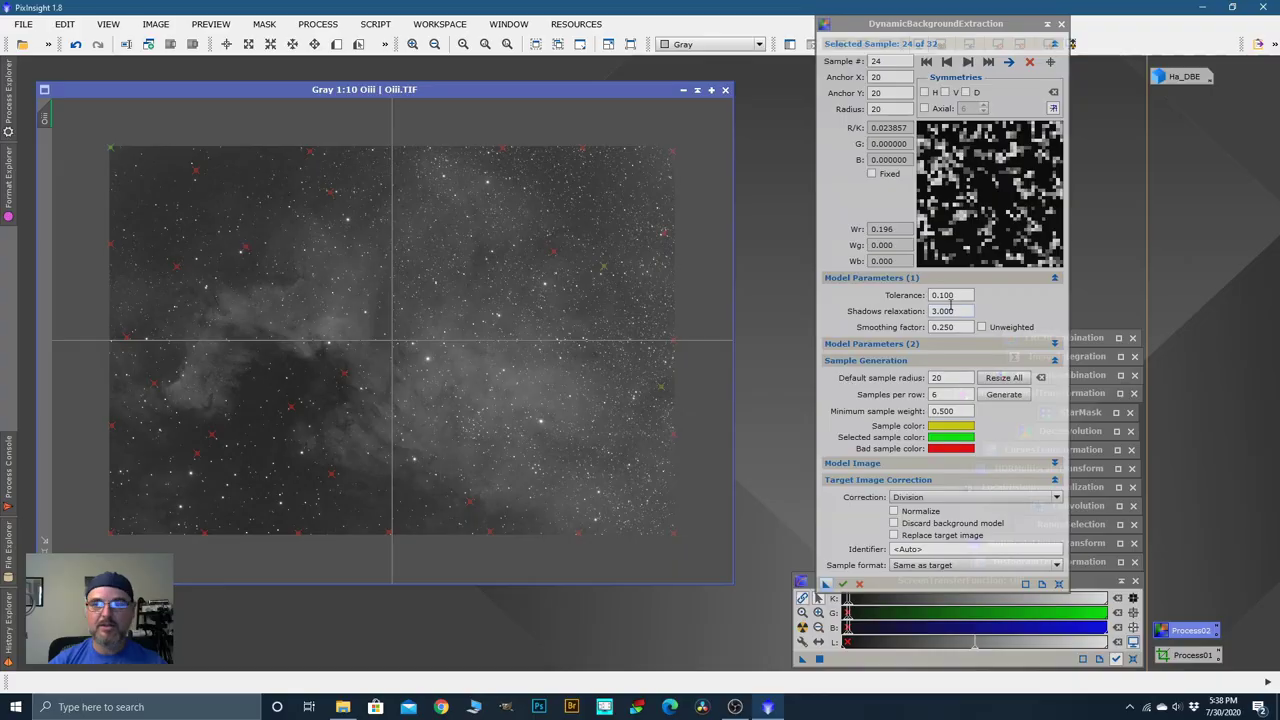
pyautogui.moveTo(957, 296)
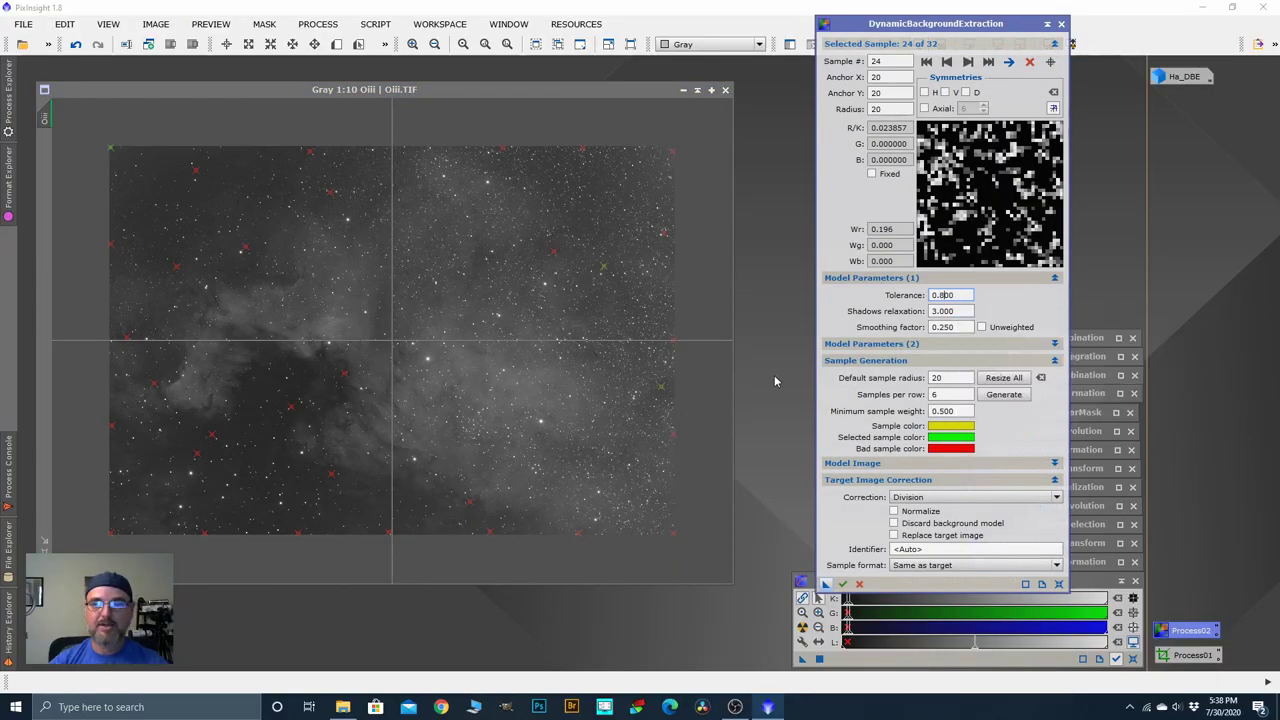
pyautogui.press('Return')
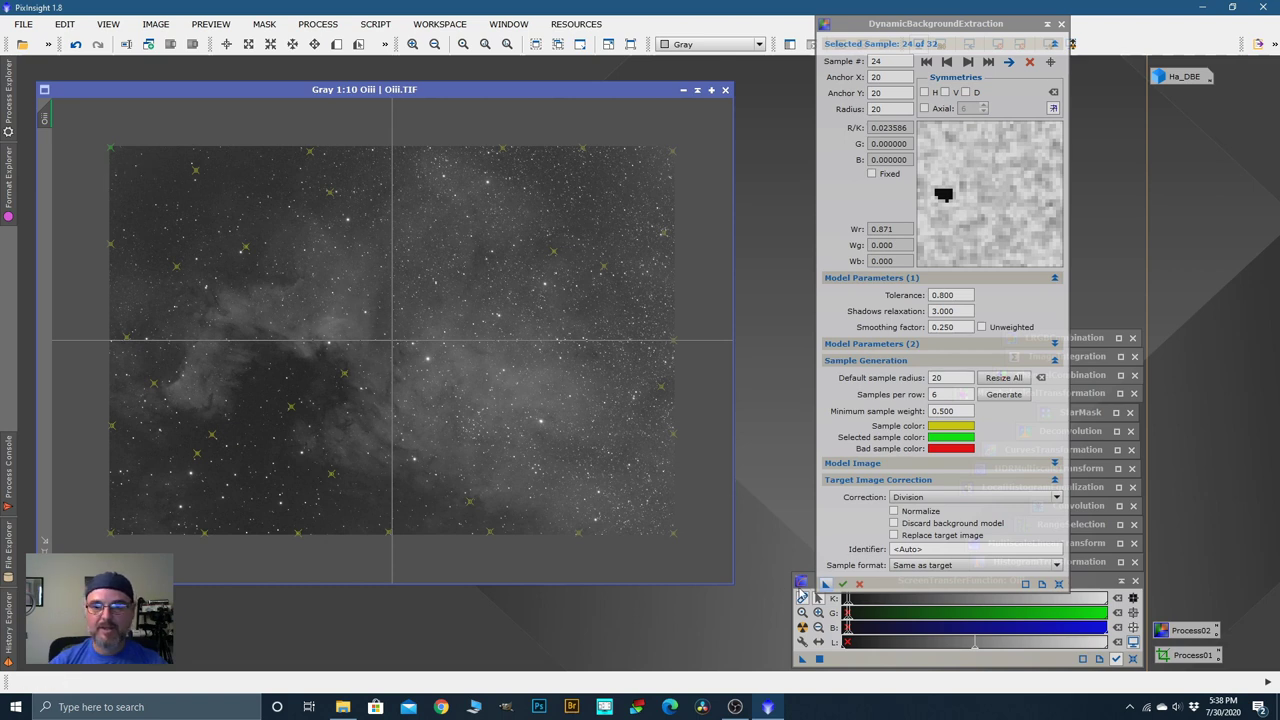
# Step: Execute DBE on Oiii, auto-stretch Oiii_DBE, and iconize it beside Ha_DBE
pyautogui.click(843, 584)
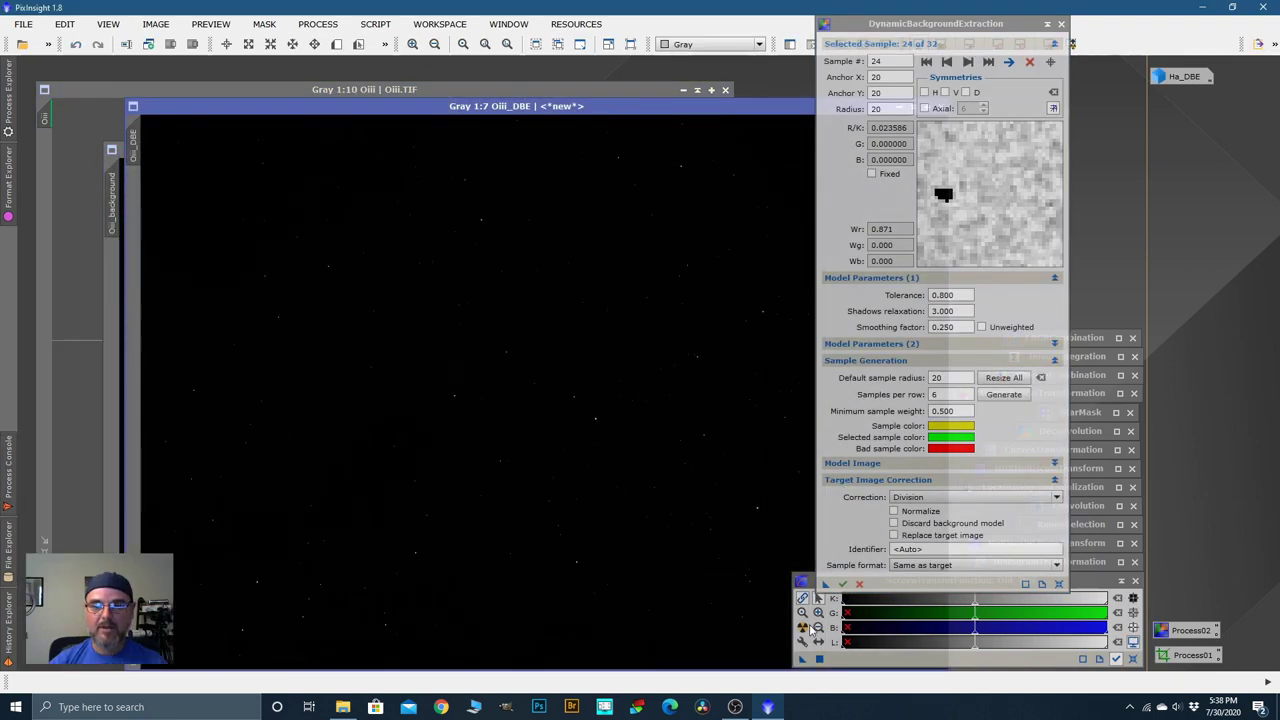
pyautogui.hotkey('ctrl', 'a')
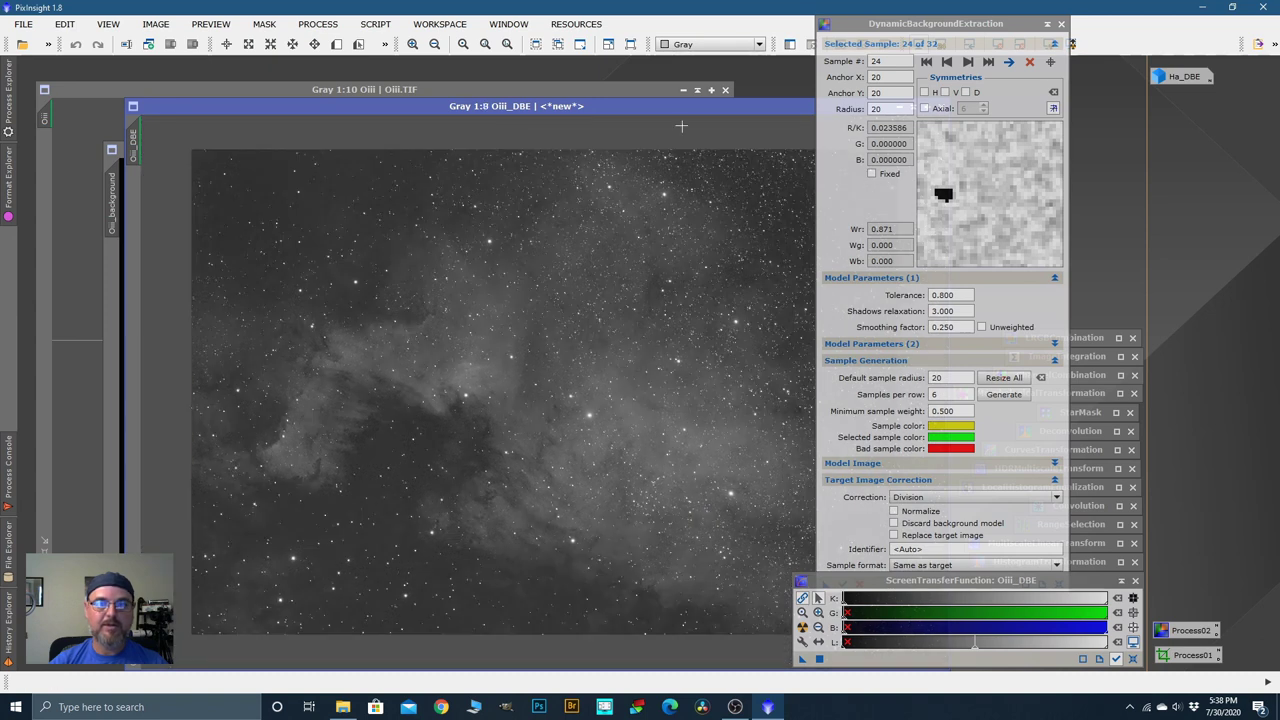
pyautogui.moveTo(752, 106); pyautogui.dragTo(588, 113)
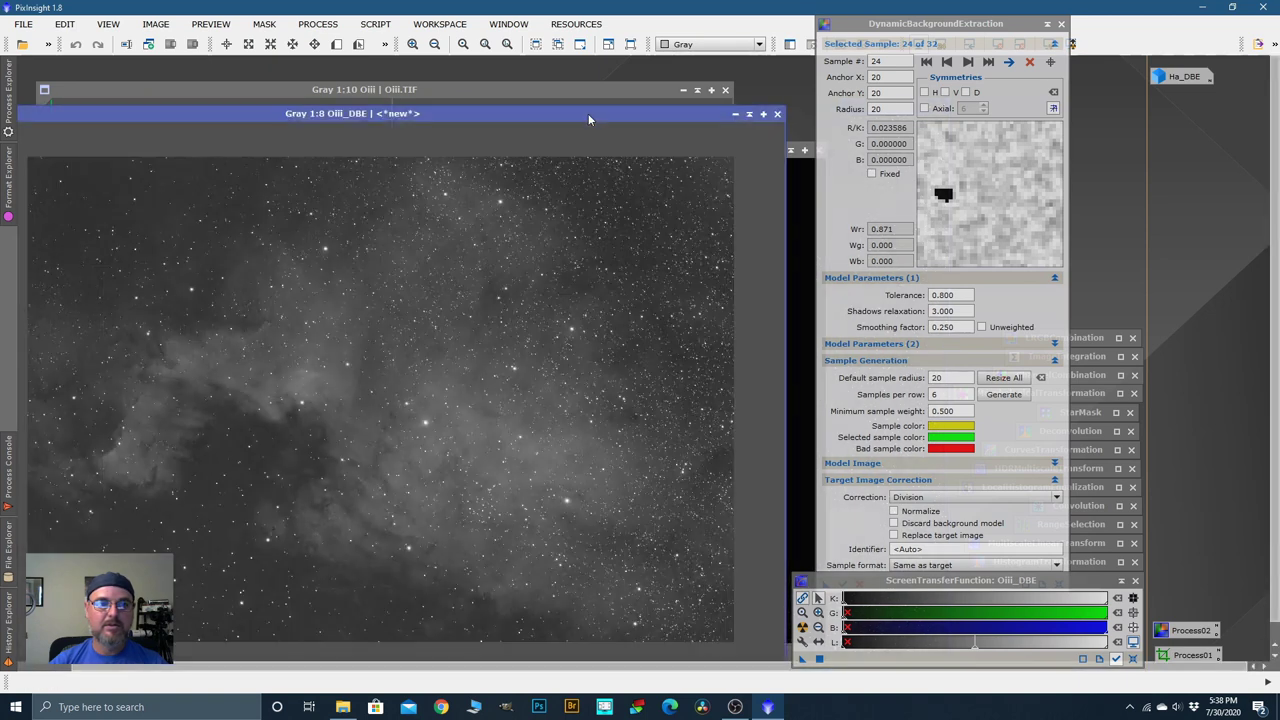
pyautogui.click(735, 116)
pyautogui.moveTo(430, 402); pyautogui.dragTo(1203, 102)
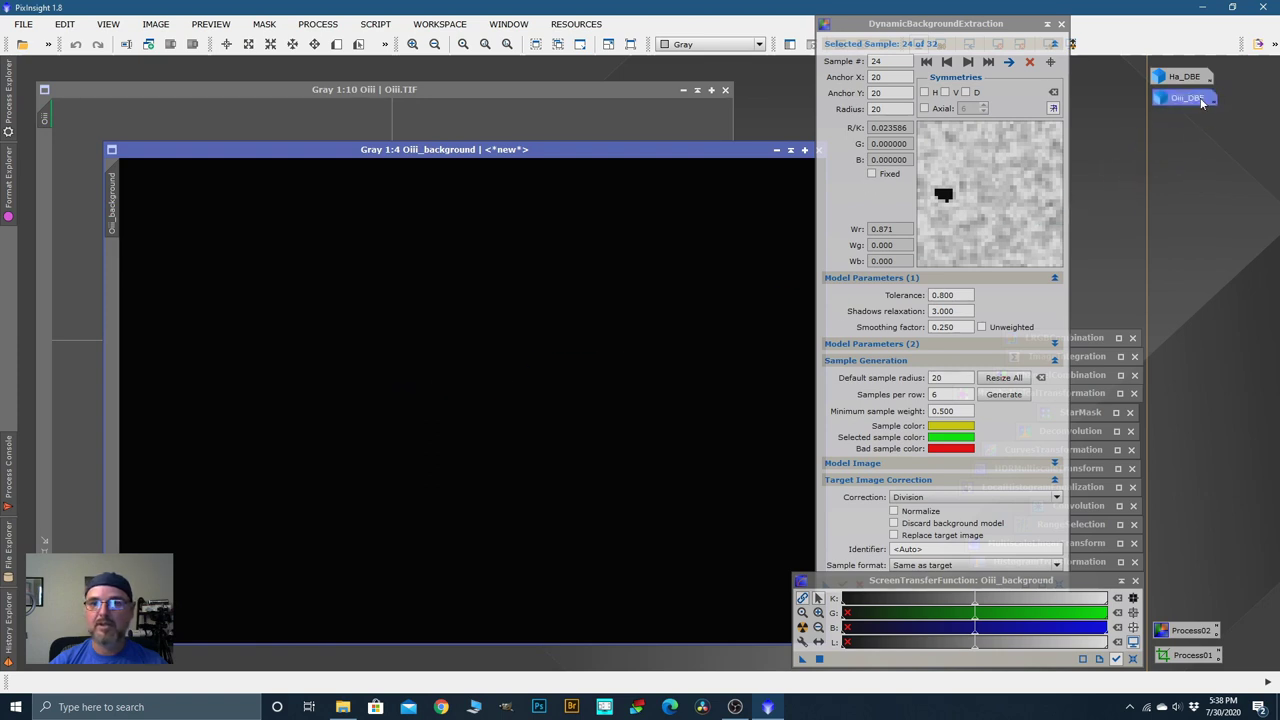
pyautogui.doubleClick(723, 154)
# Step: Close Oiii_background, cancel the DBE session, and close Oiii.TIF without saving
pyautogui.click(653, 152)
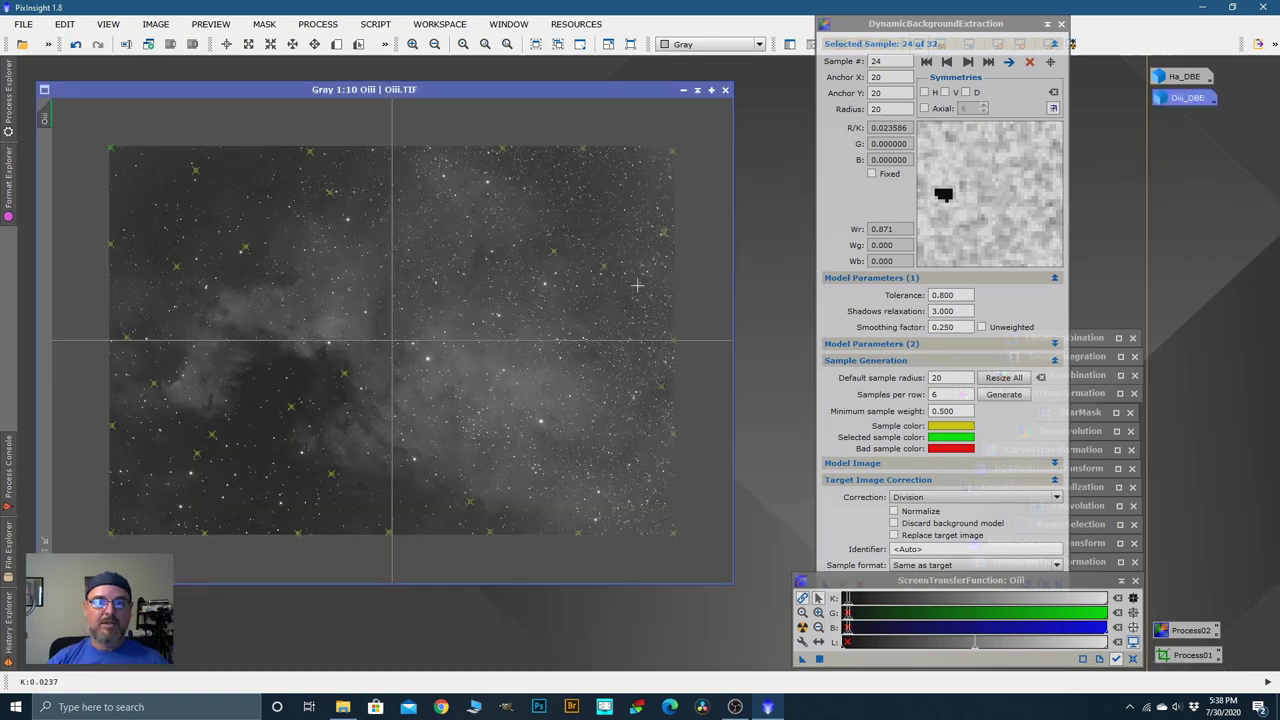
pyautogui.click(1061, 23)
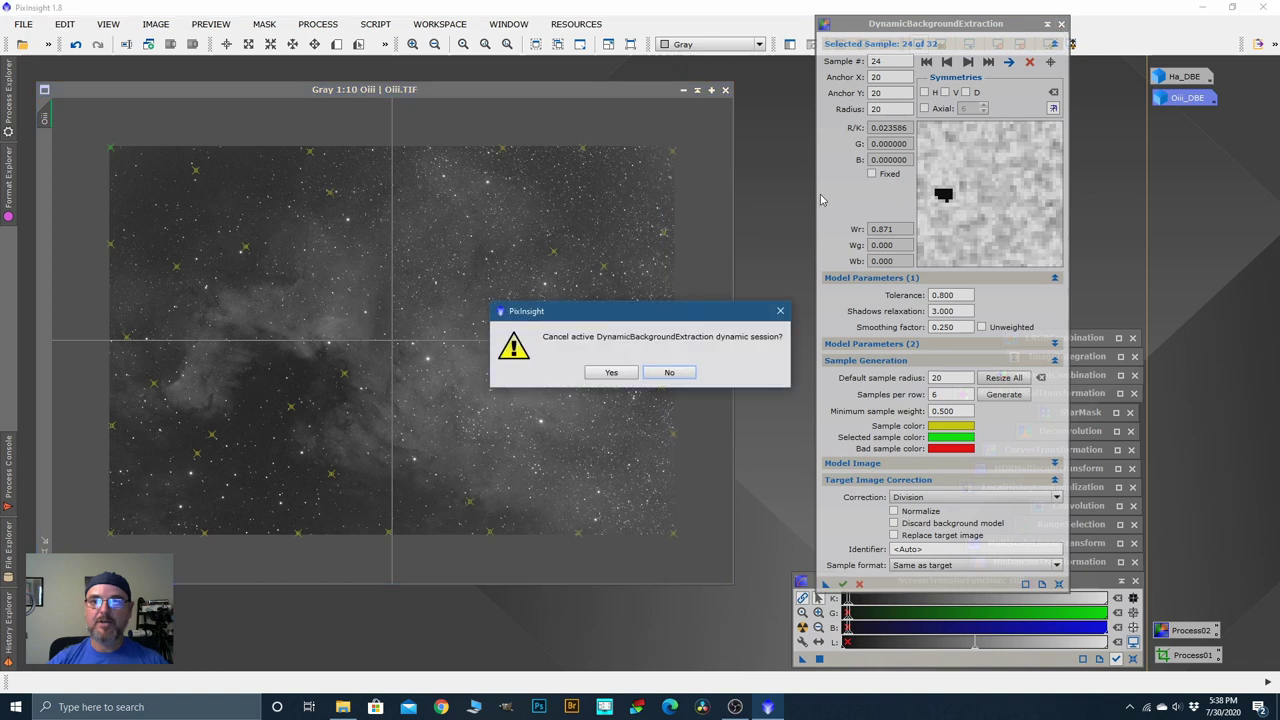
pyautogui.click(613, 372)
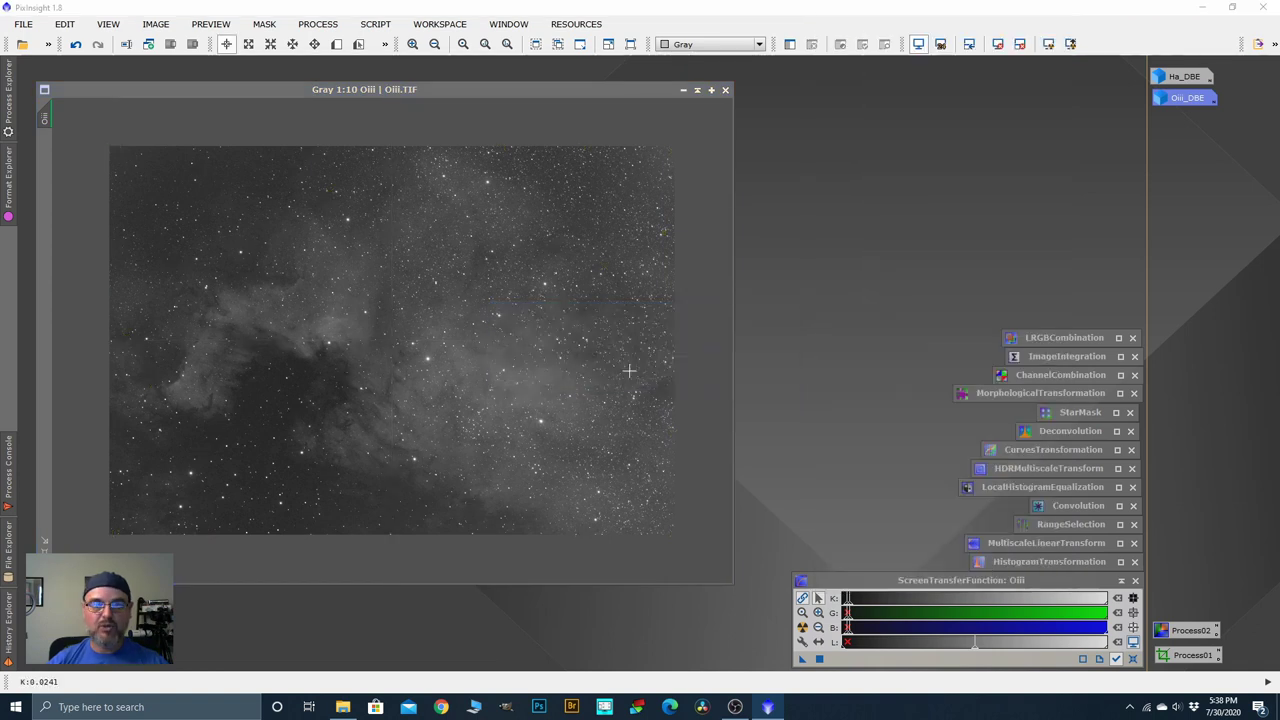
pyautogui.click(726, 91)
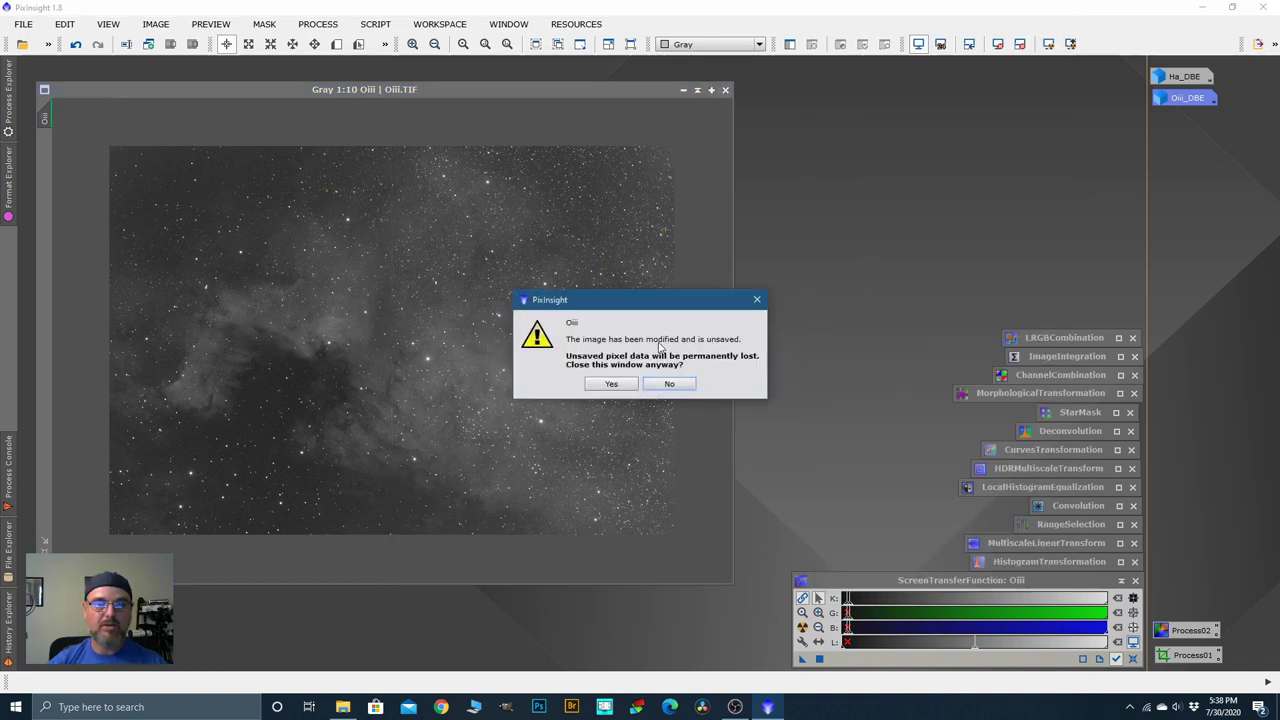
pyautogui.click(613, 386)
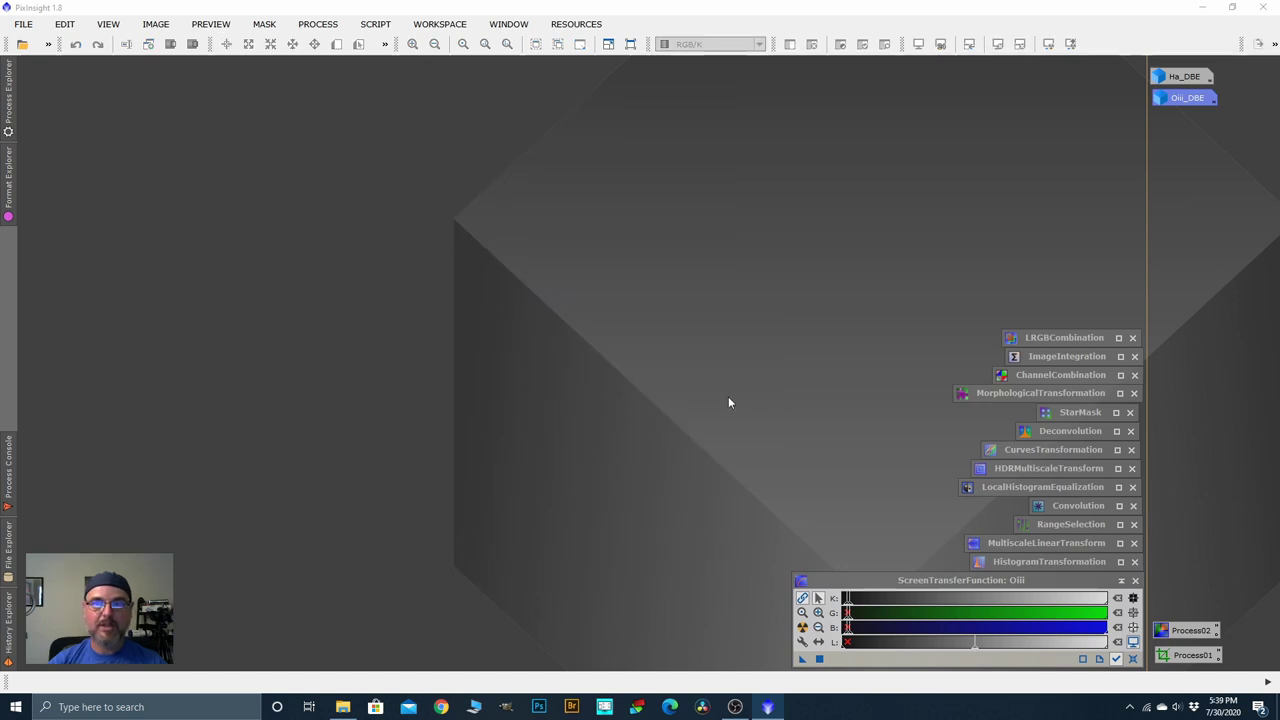
pyautogui.moveTo(1177, 98); pyautogui.dragTo(1175, 102)
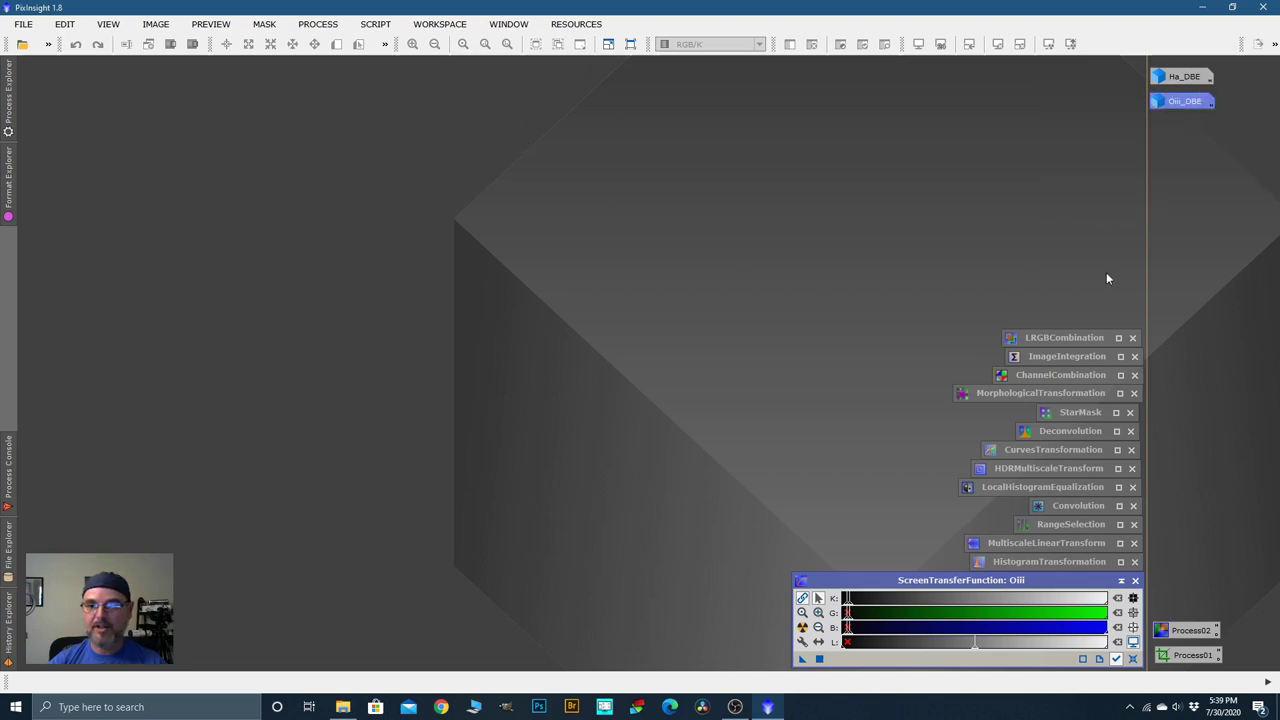
# Step: Open PixelMath and set Destination to a new RGB Color image with separate R, G, B expressions
pyautogui.click(321, 27)
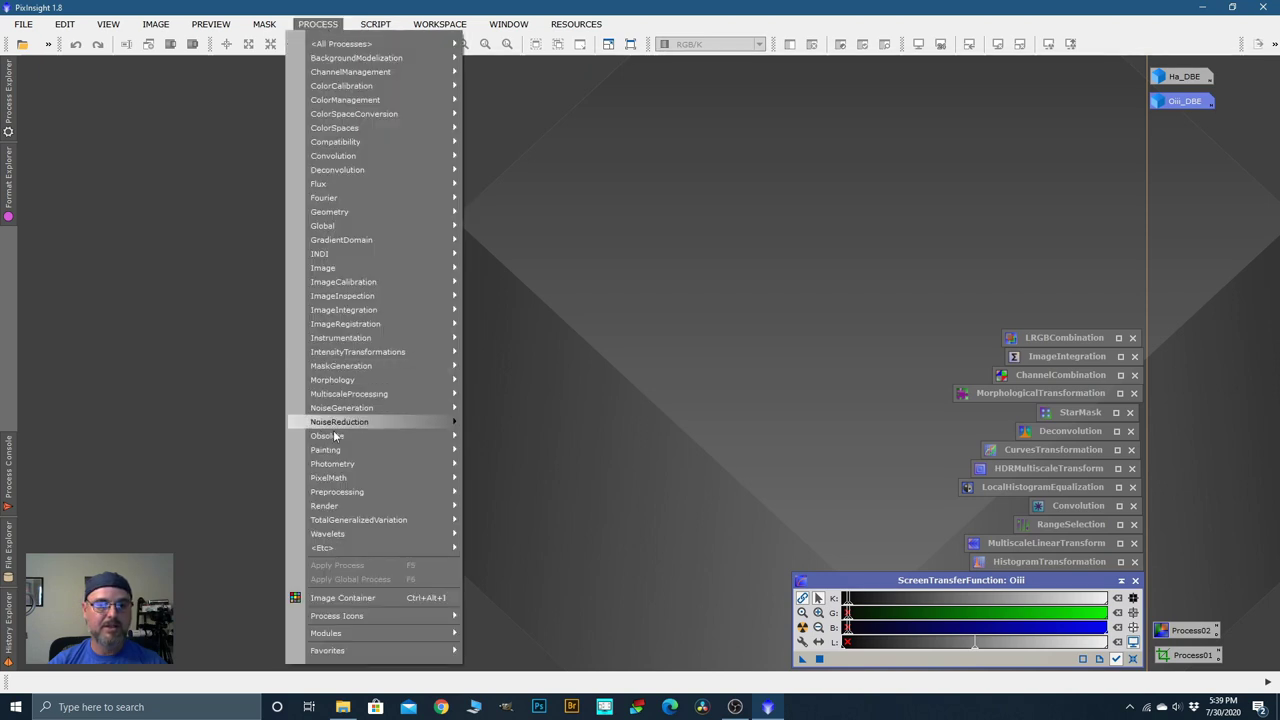
pyautogui.moveTo(420, 478)
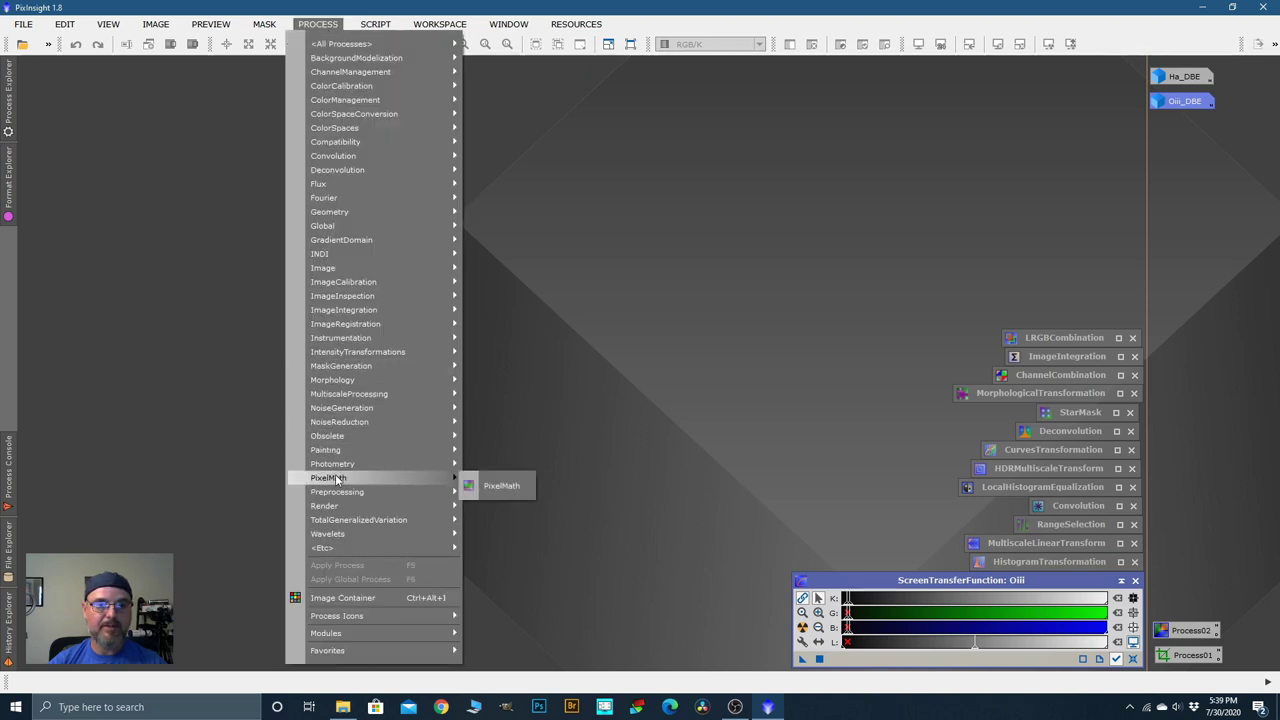
pyautogui.click(479, 488)
pyautogui.moveTo(740, 137); pyautogui.dragTo(619, 129)
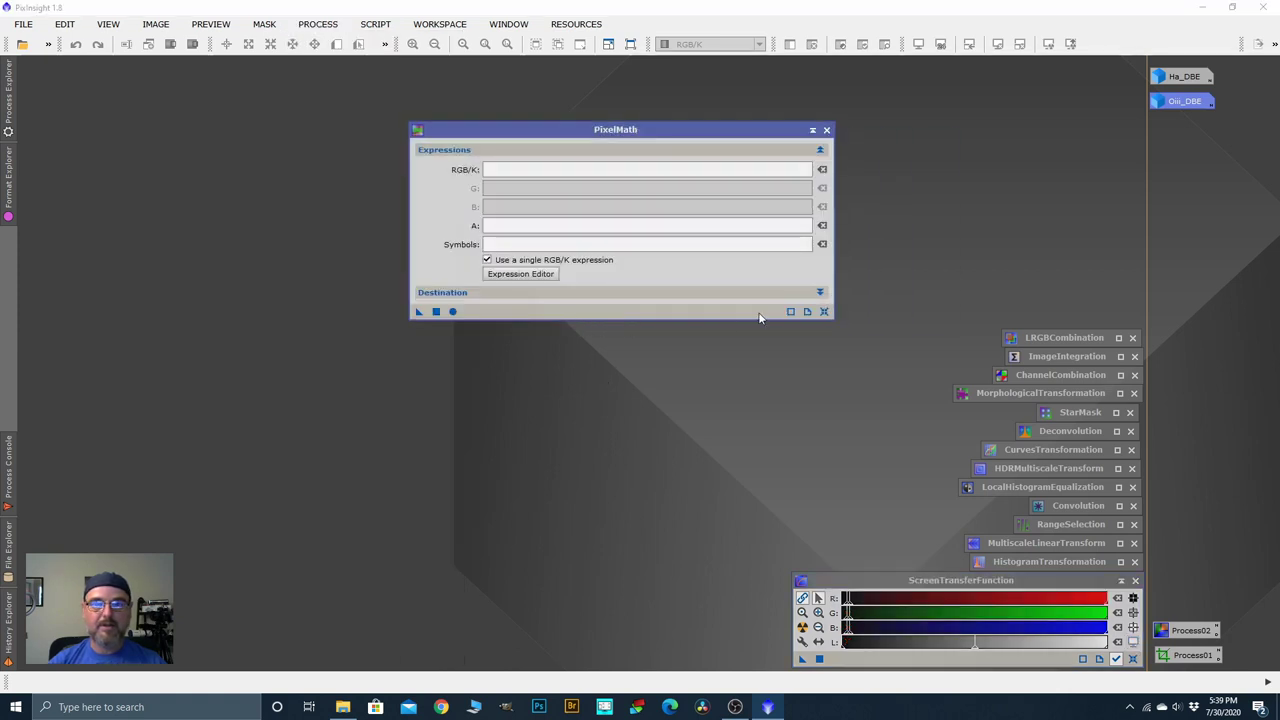
pyautogui.click(821, 294)
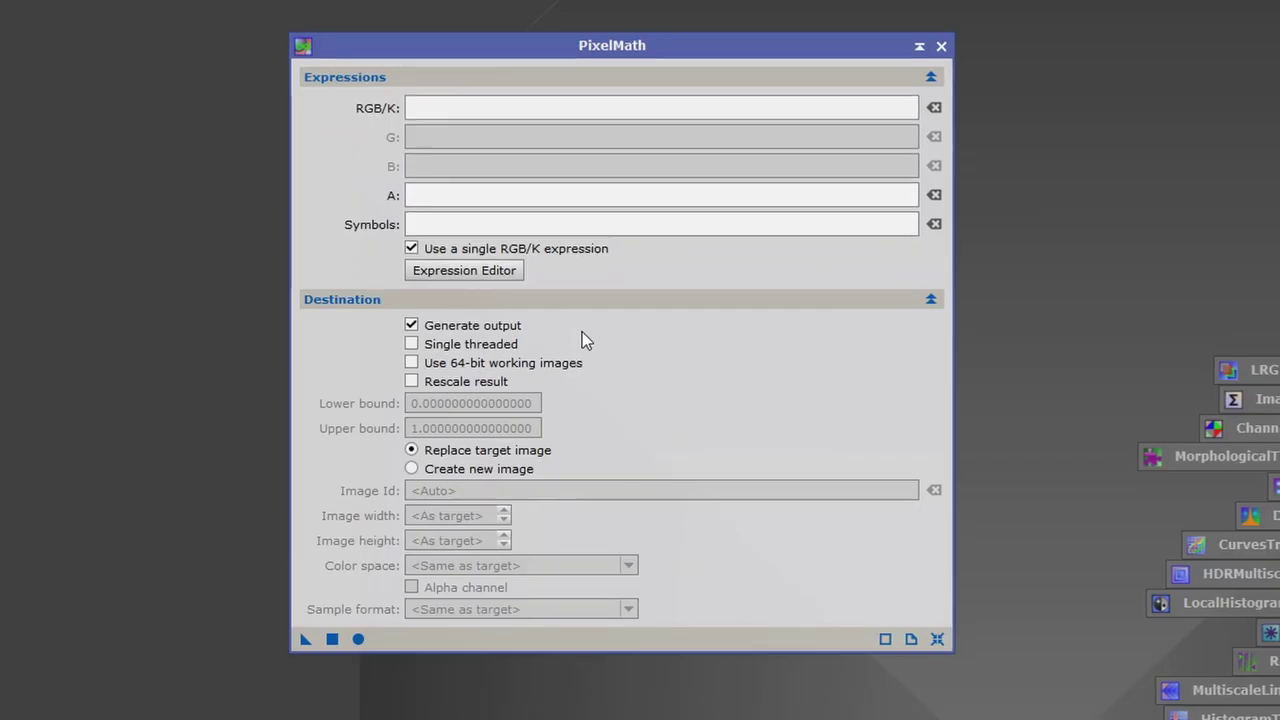
pyautogui.click(411, 469)
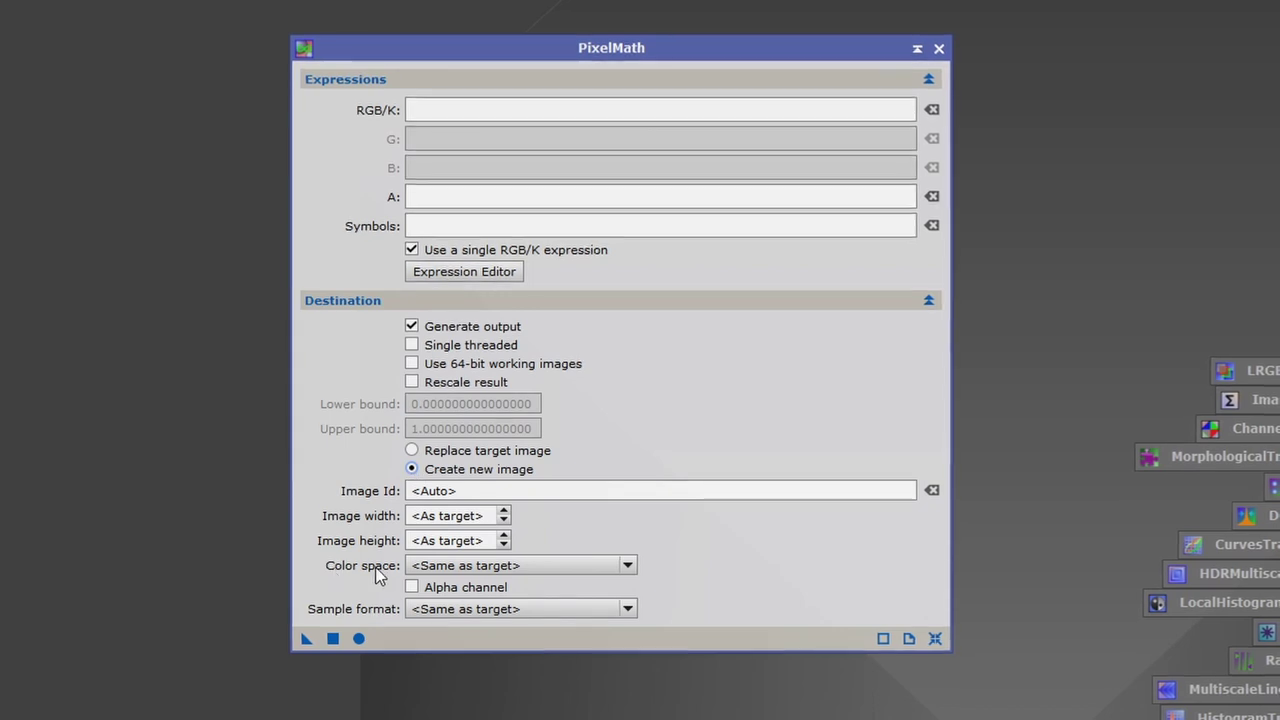
pyautogui.click(628, 567)
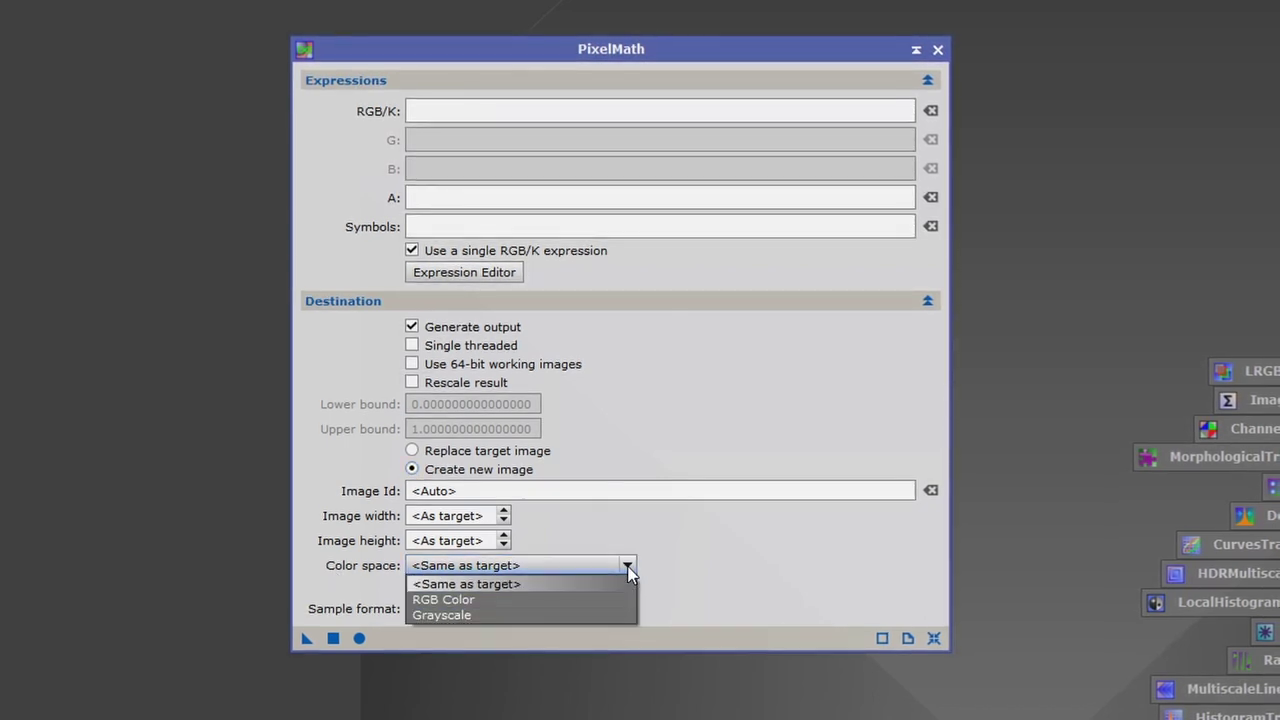
pyautogui.click(475, 598)
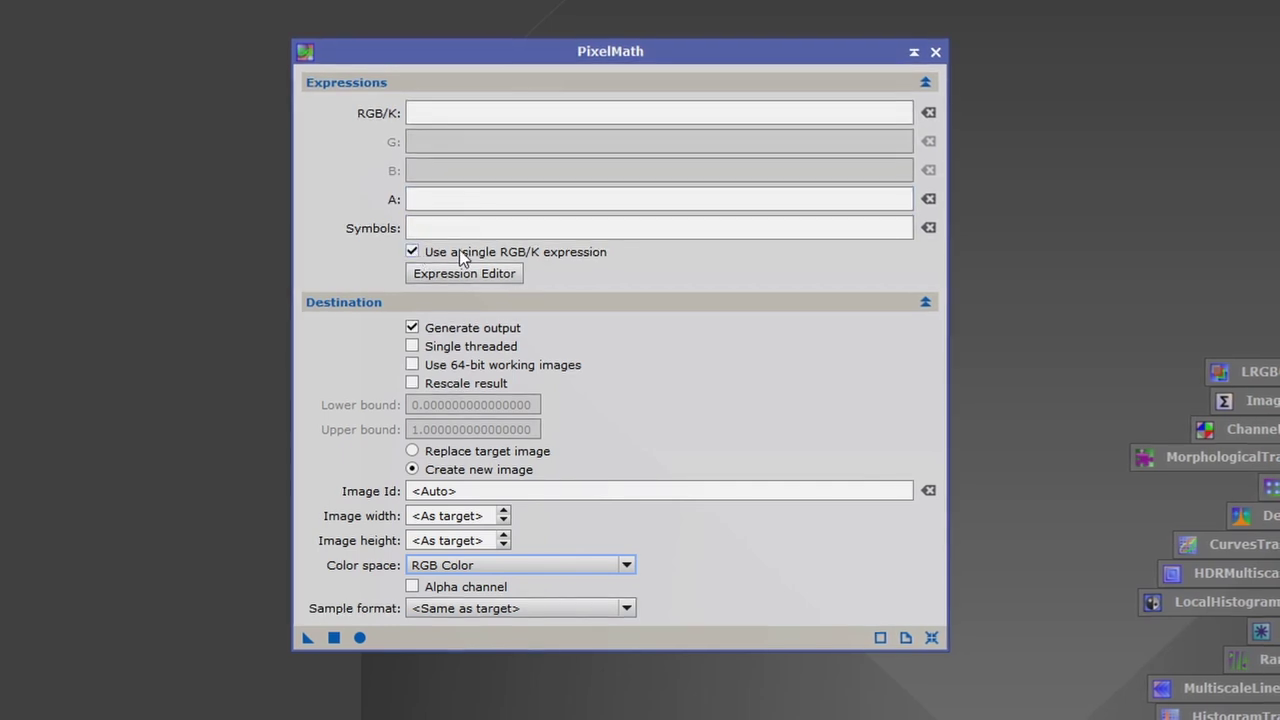
pyautogui.click(411, 252)
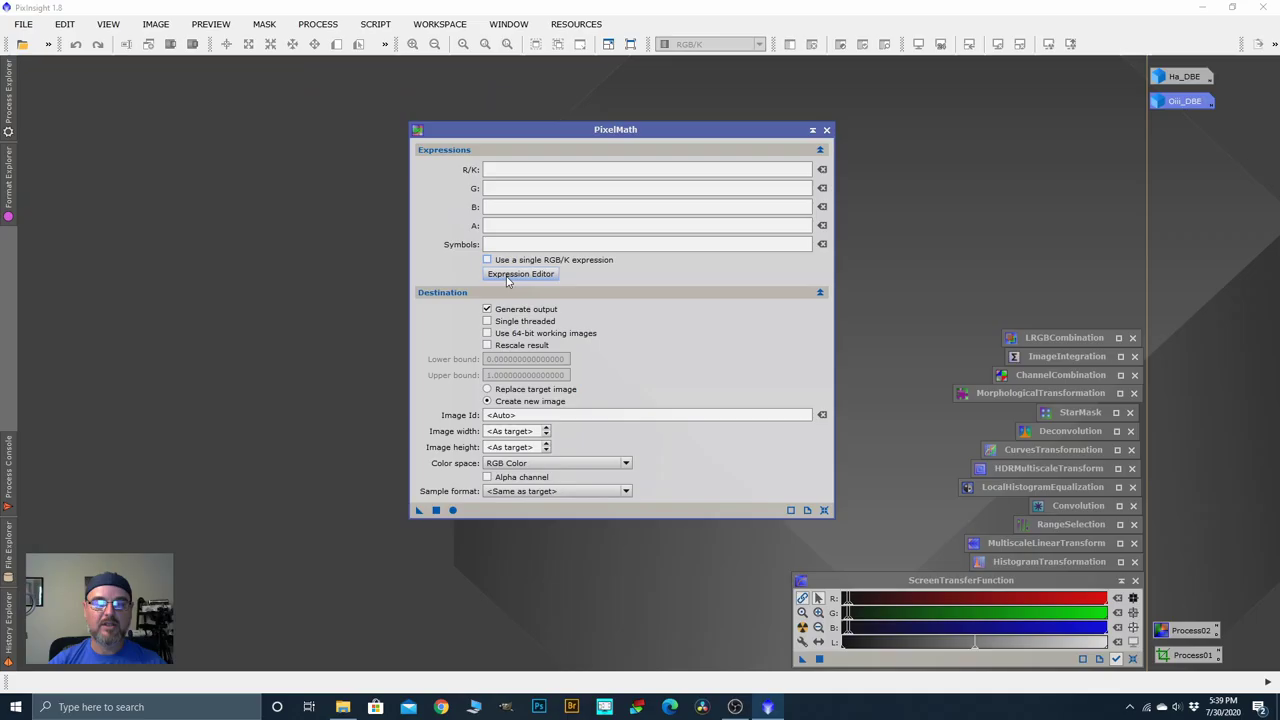
# Step: In the Expression Editor, set R to Ha_DBE and B to Oiii_DBE
pyautogui.click(442, 277)
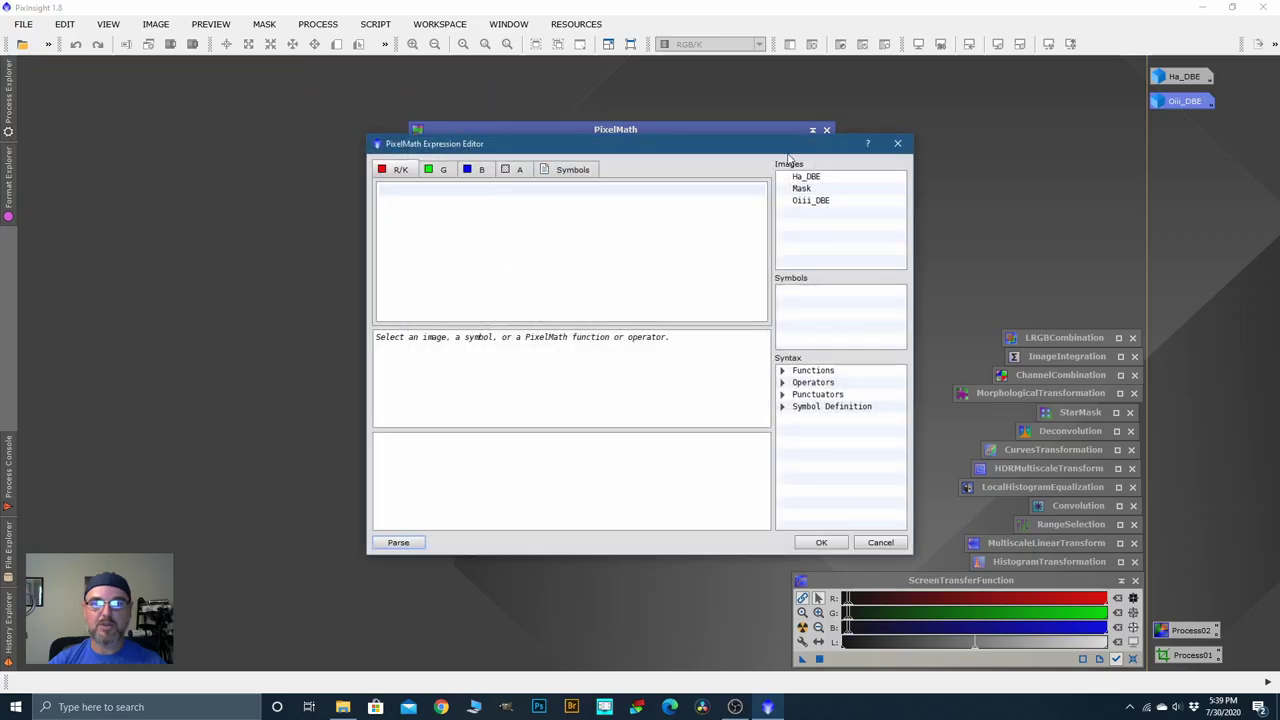
pyautogui.moveTo(790, 150); pyautogui.dragTo(755, 140)
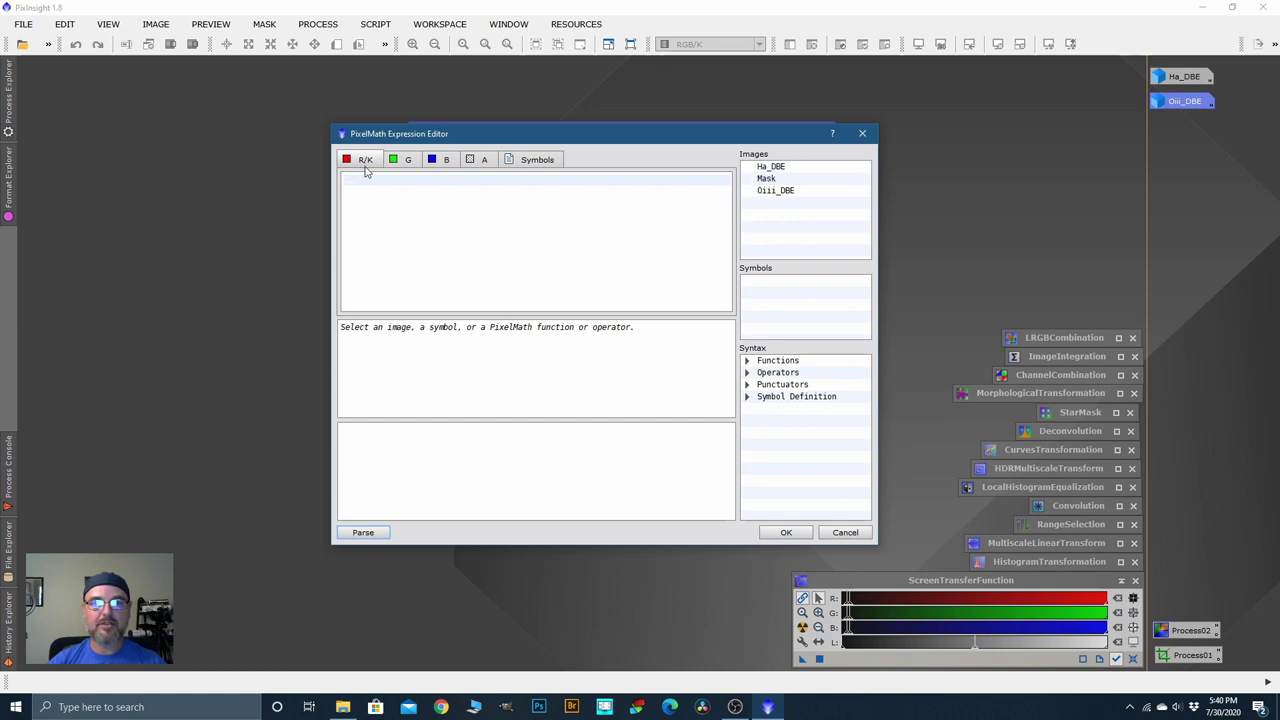
pyautogui.doubleClick(771, 167)
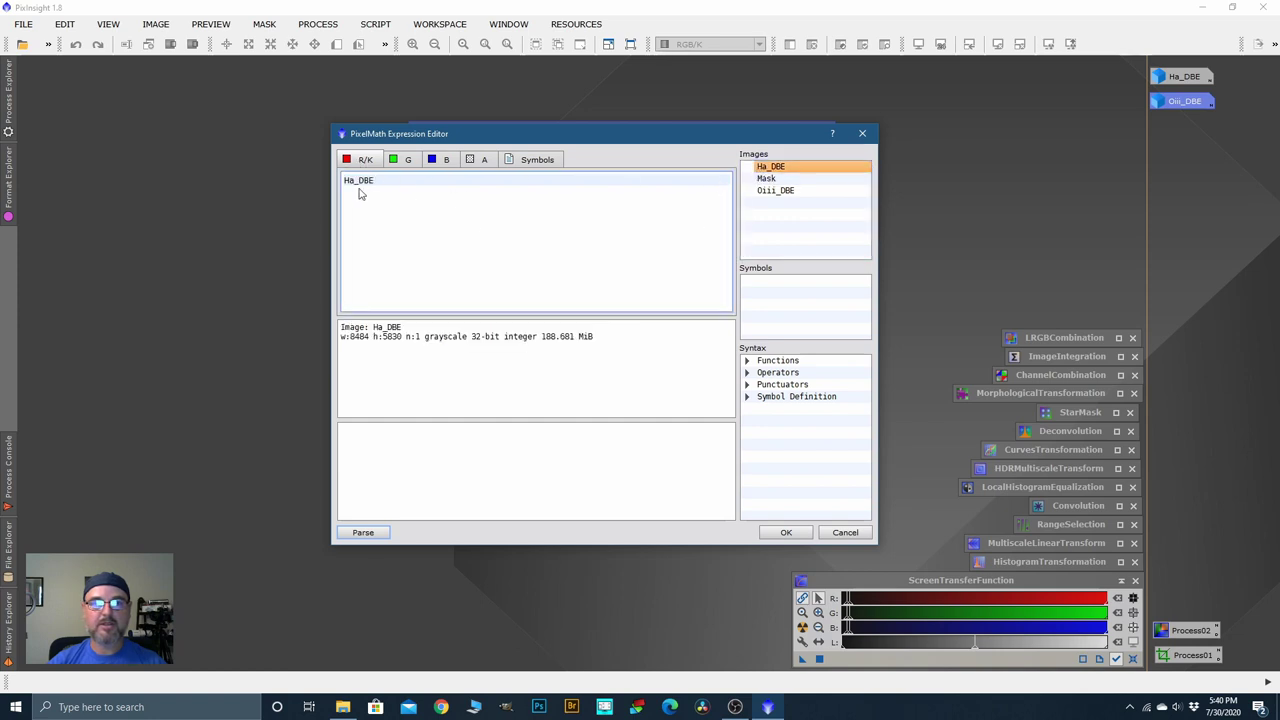
pyautogui.click(448, 163)
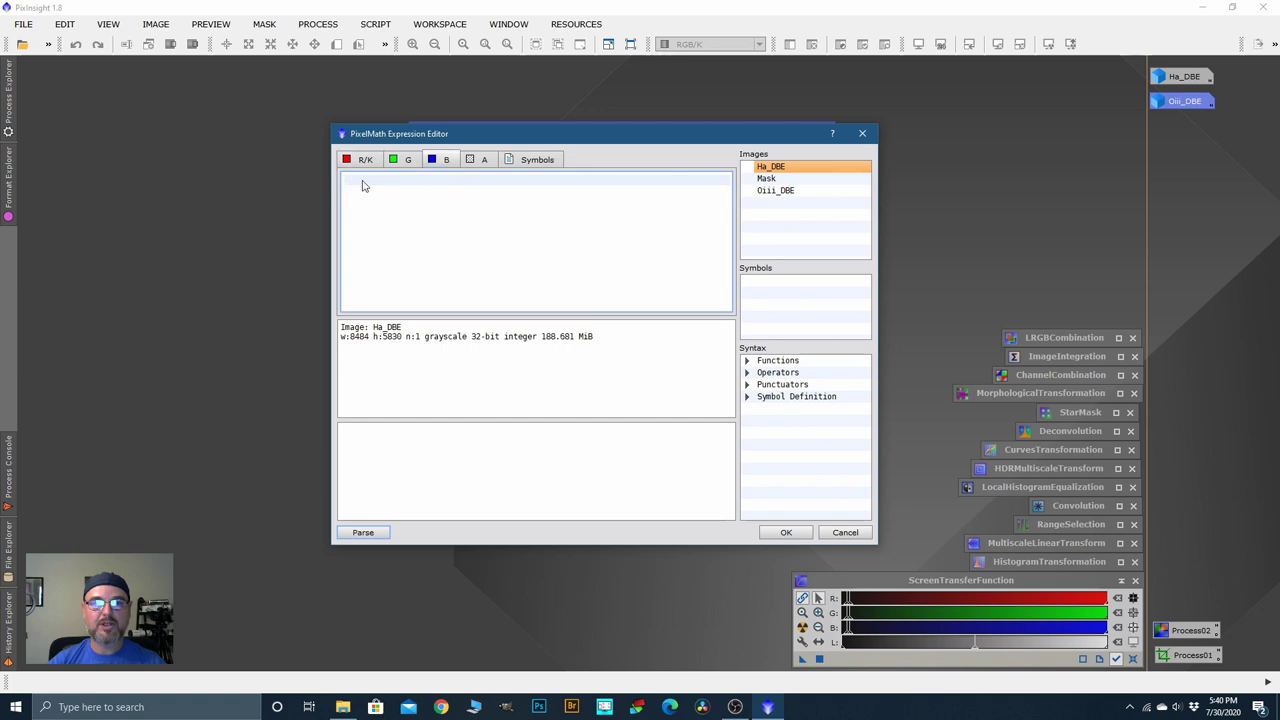
pyautogui.doubleClick(773, 193)
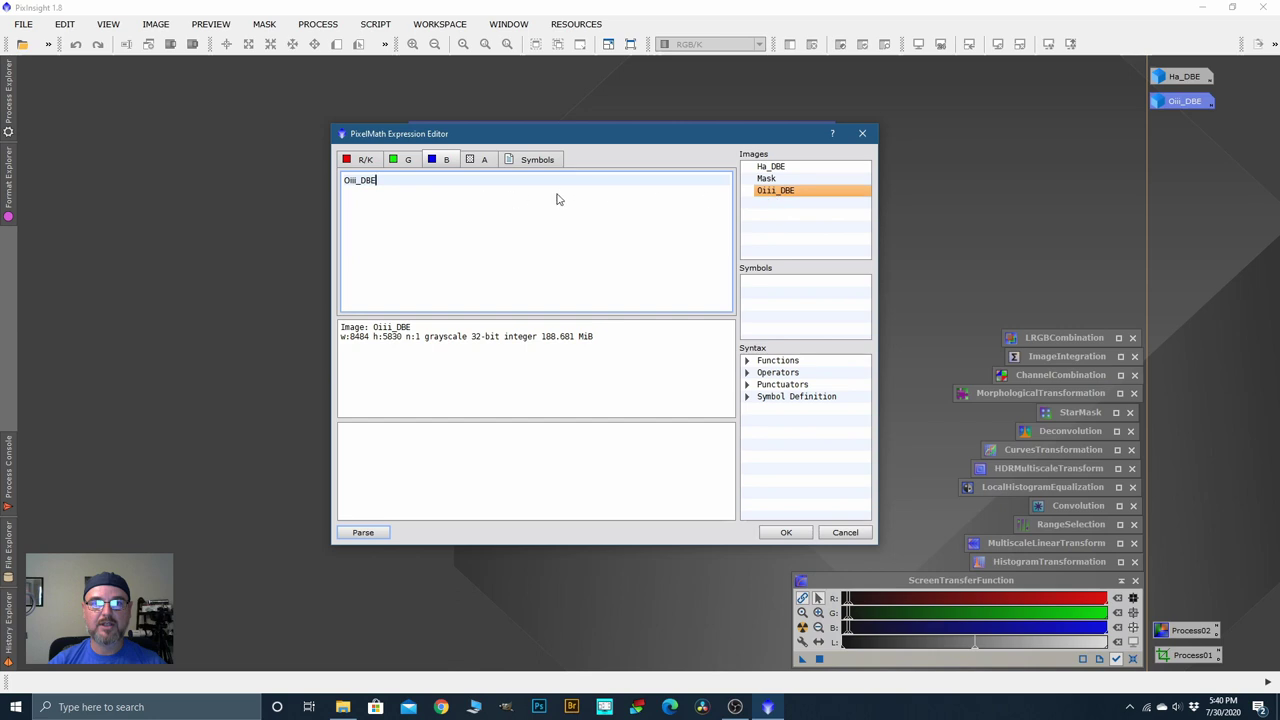
# Step: Build the green expression (Ha_DBE*.05)+(Oiii_DBE*~) in the G tab
pyautogui.click(408, 162)
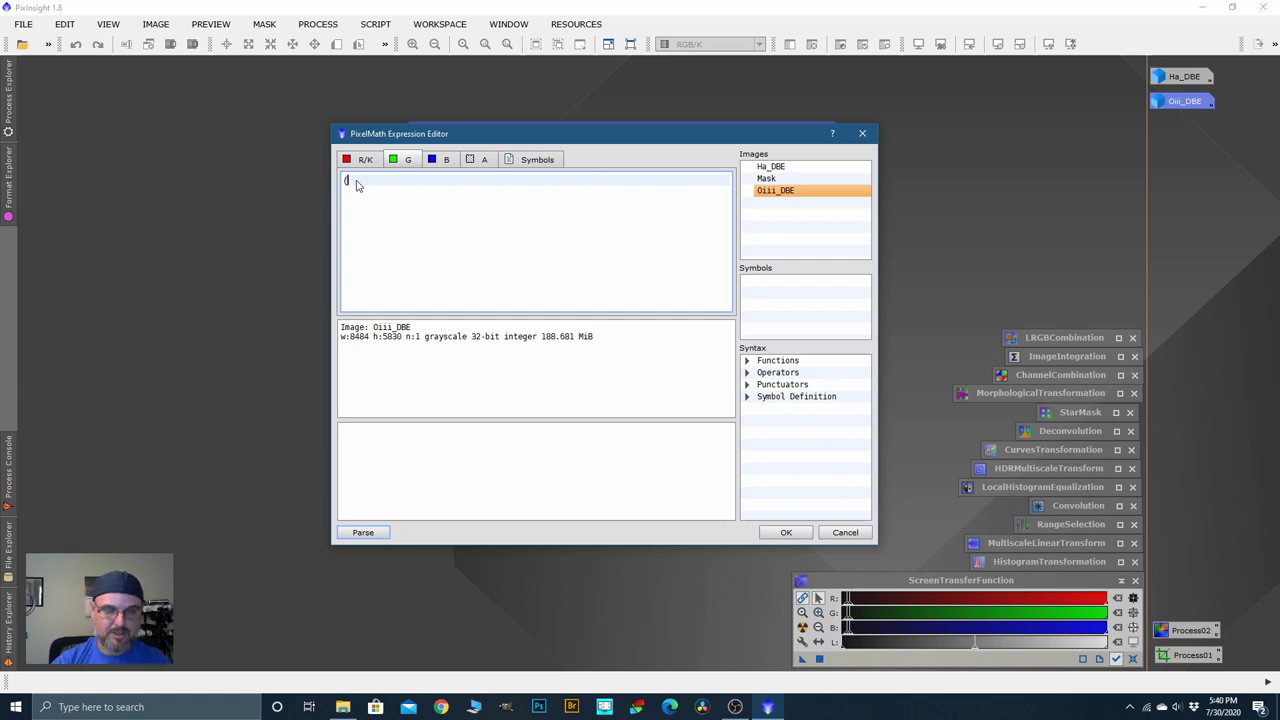
pyautogui.write('(')
pyautogui.doubleClick(770, 166)
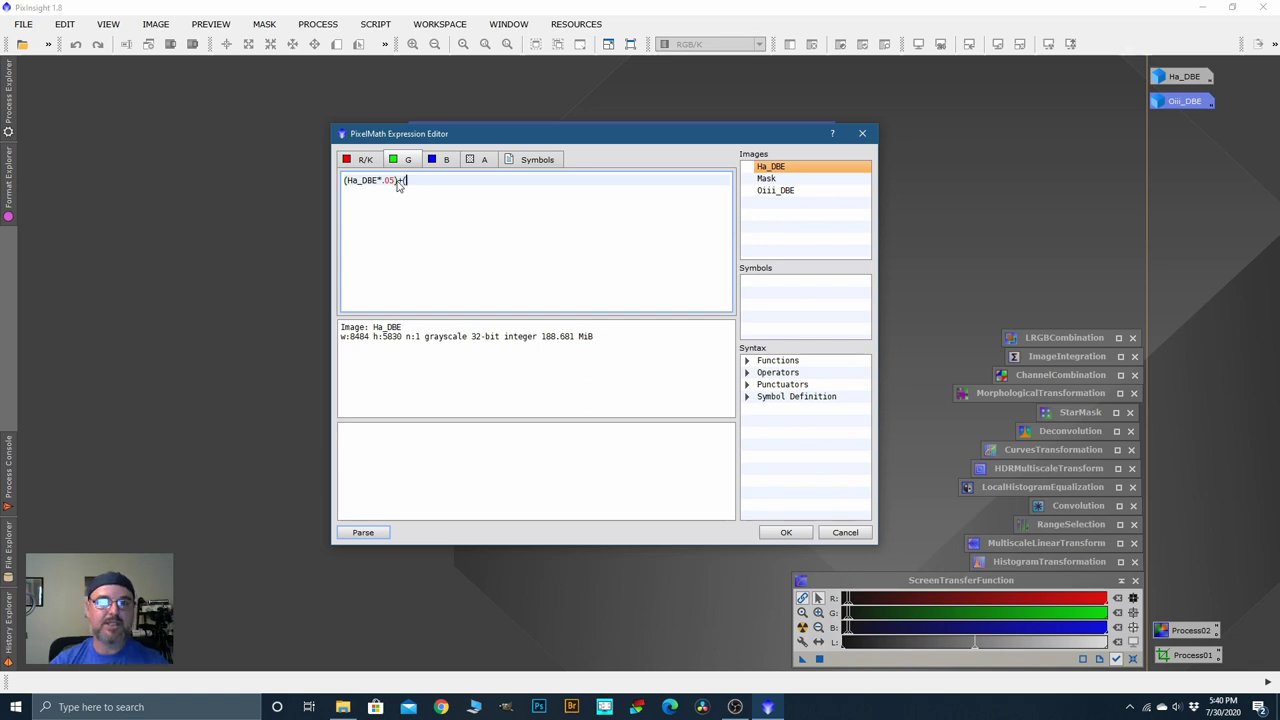
pyautogui.doubleClick(775, 190)
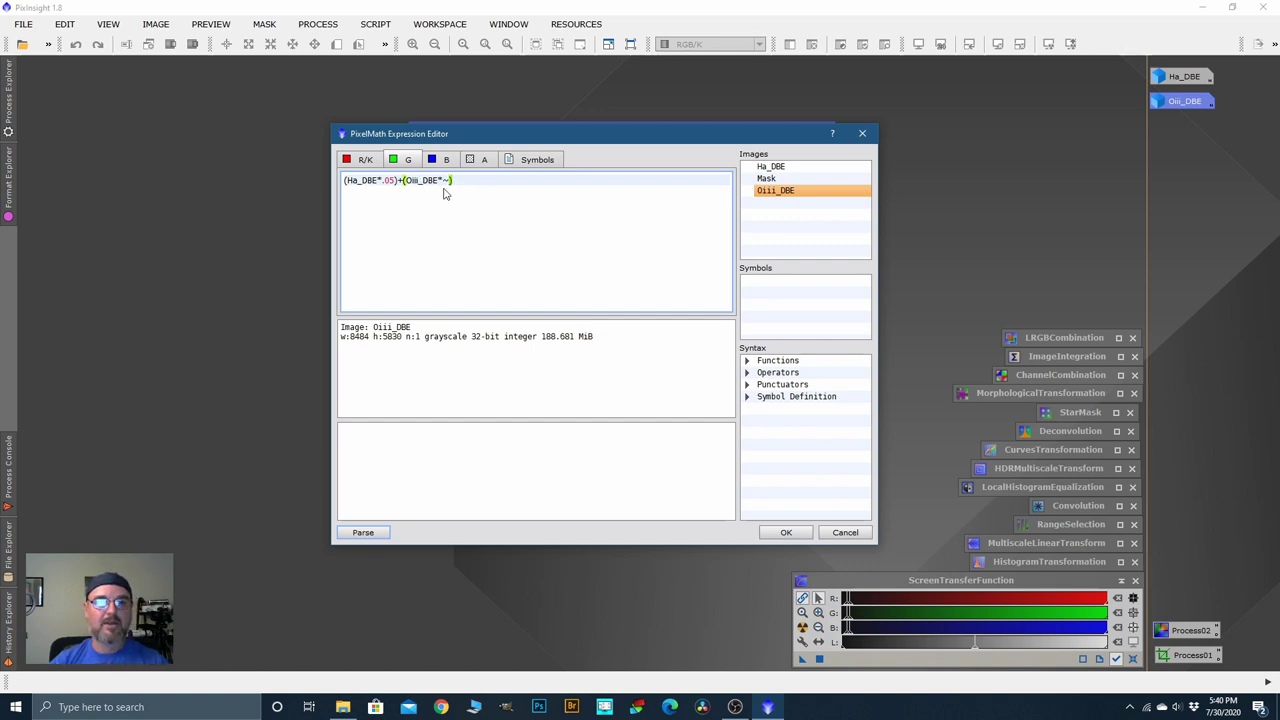
pyautogui.moveTo(670, 140); pyautogui.dragTo(1058, 168)
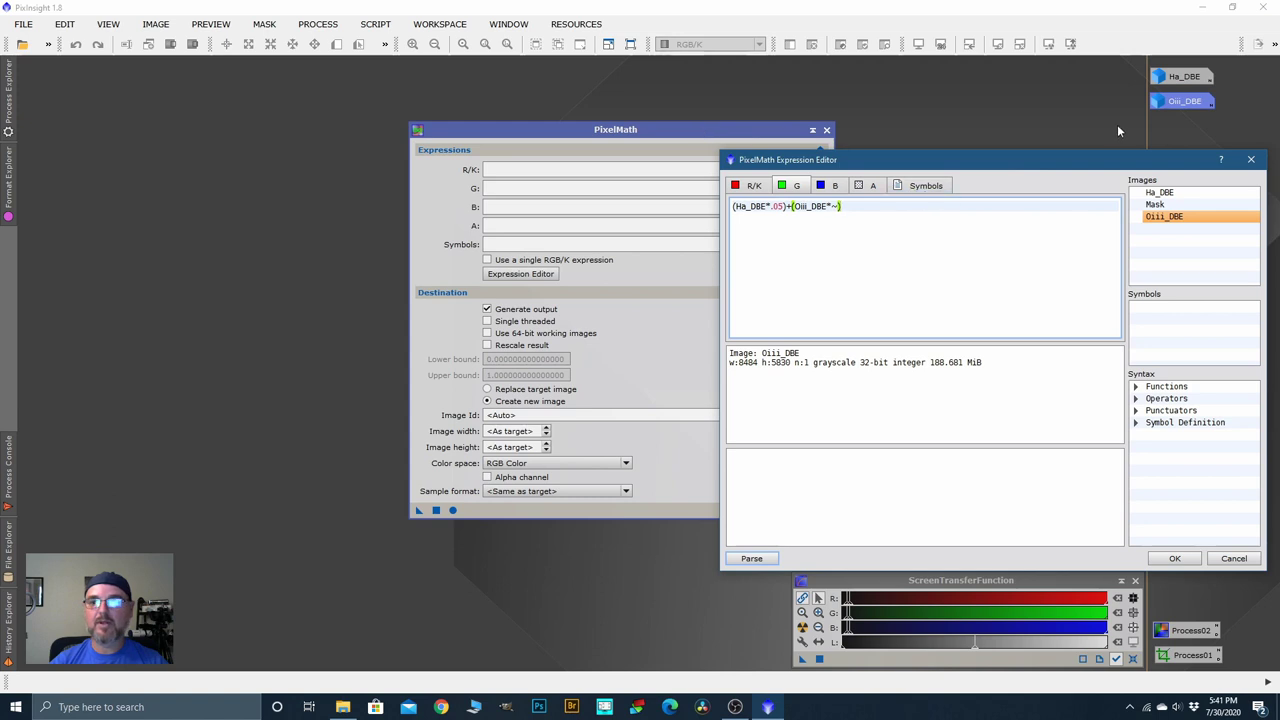
# Step: Accept the green expression (Ha_DBE*.05)+(Oiii_DBE*~) and move the PixelMath window right
pyautogui.click(1172, 80)
pyautogui.click(1122, 172)
pyautogui.click(1177, 558)
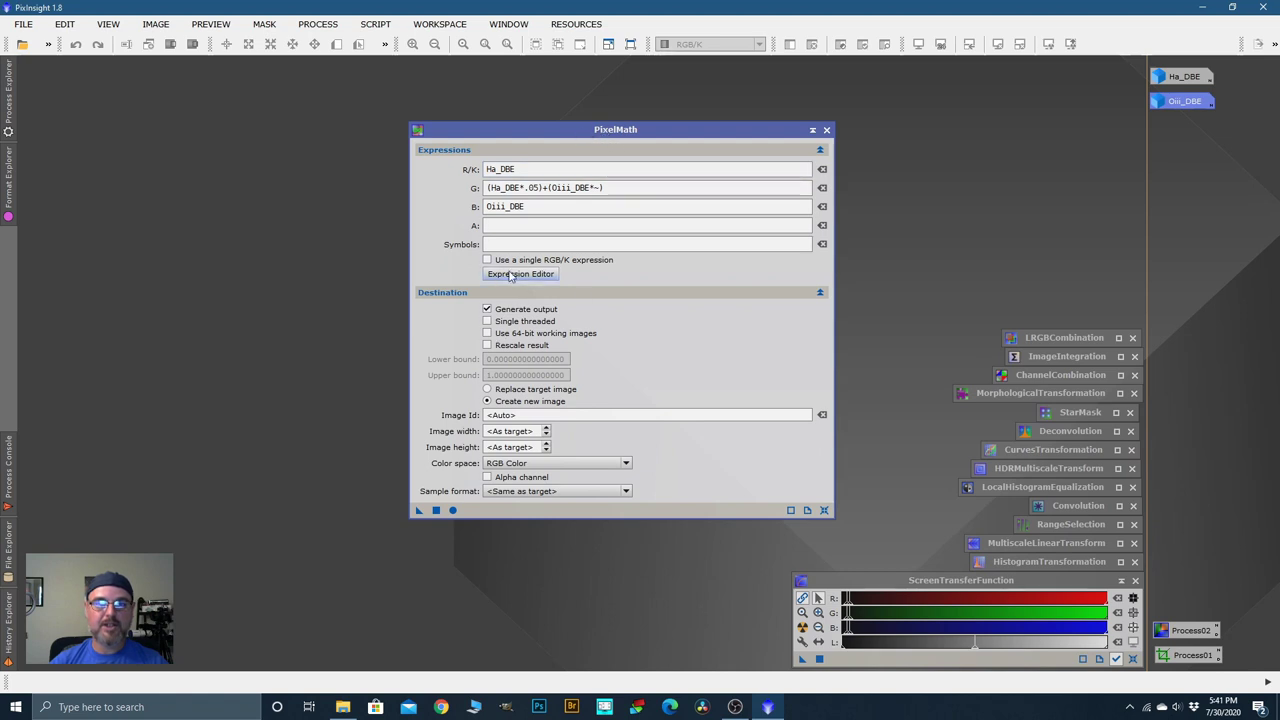
pyautogui.click(525, 187)
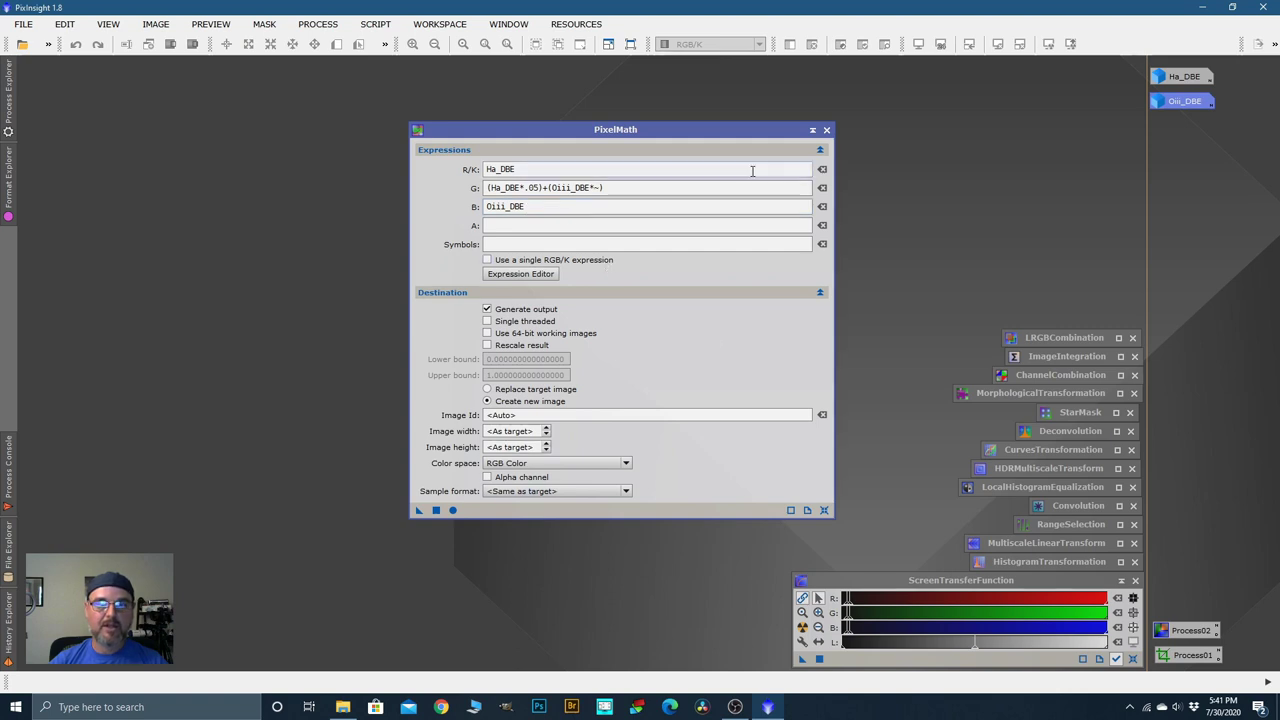
pyautogui.moveTo(753, 130); pyautogui.dragTo(1087, 155)
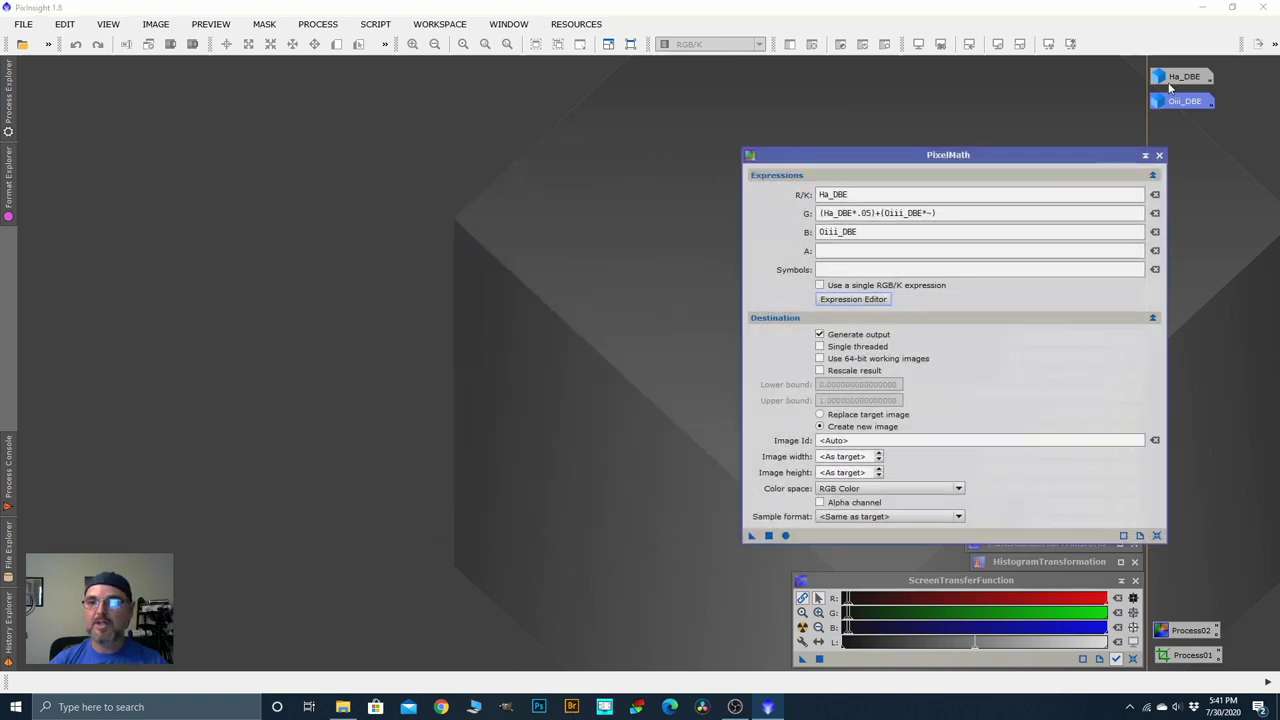
# Step: Open Ha_DBE, then edit and parse the green expression to (Ha_DBE*.05)+(Oiii_DBE*~.01)
pyautogui.doubleClick(1176, 78)
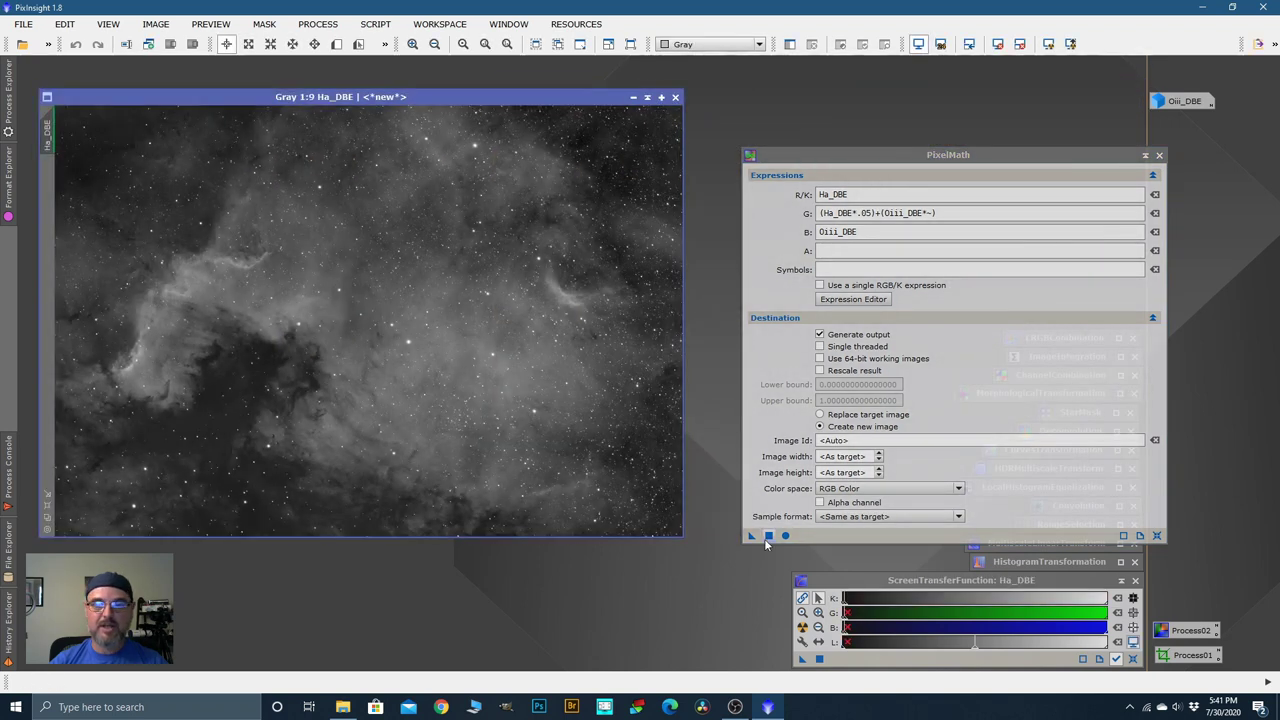
pyautogui.click(769, 537)
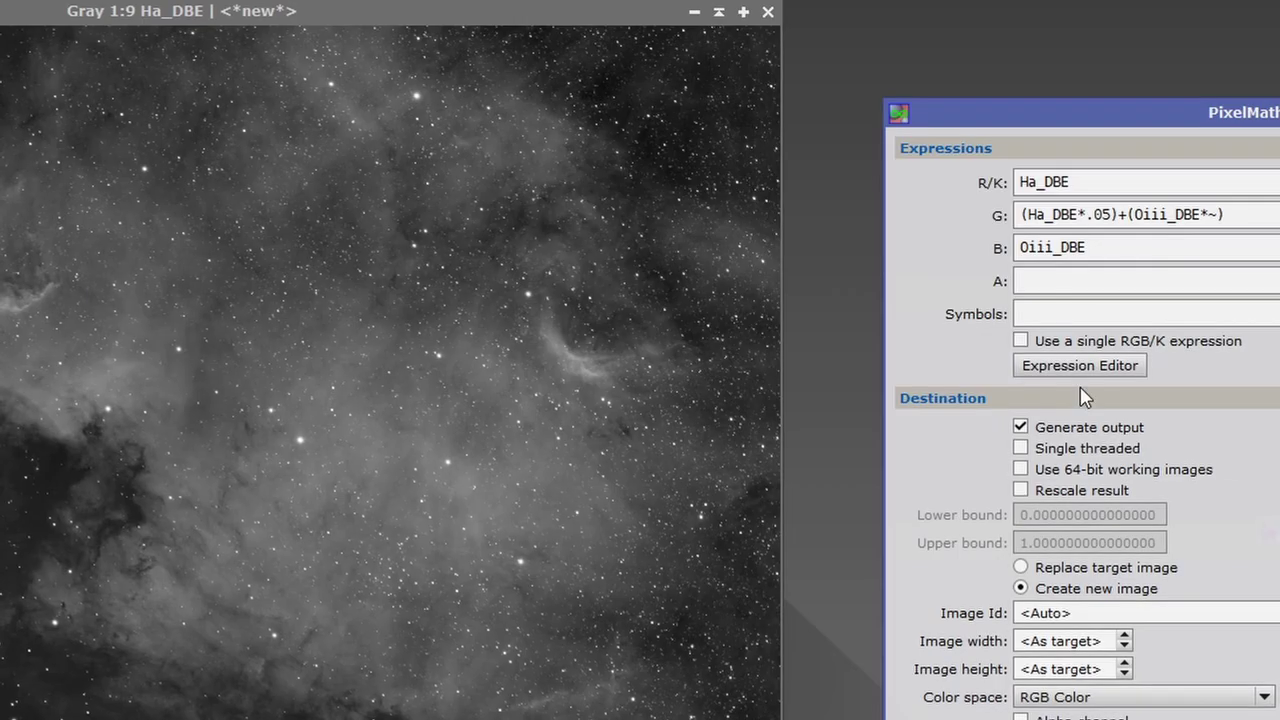
pyautogui.click(1080, 368)
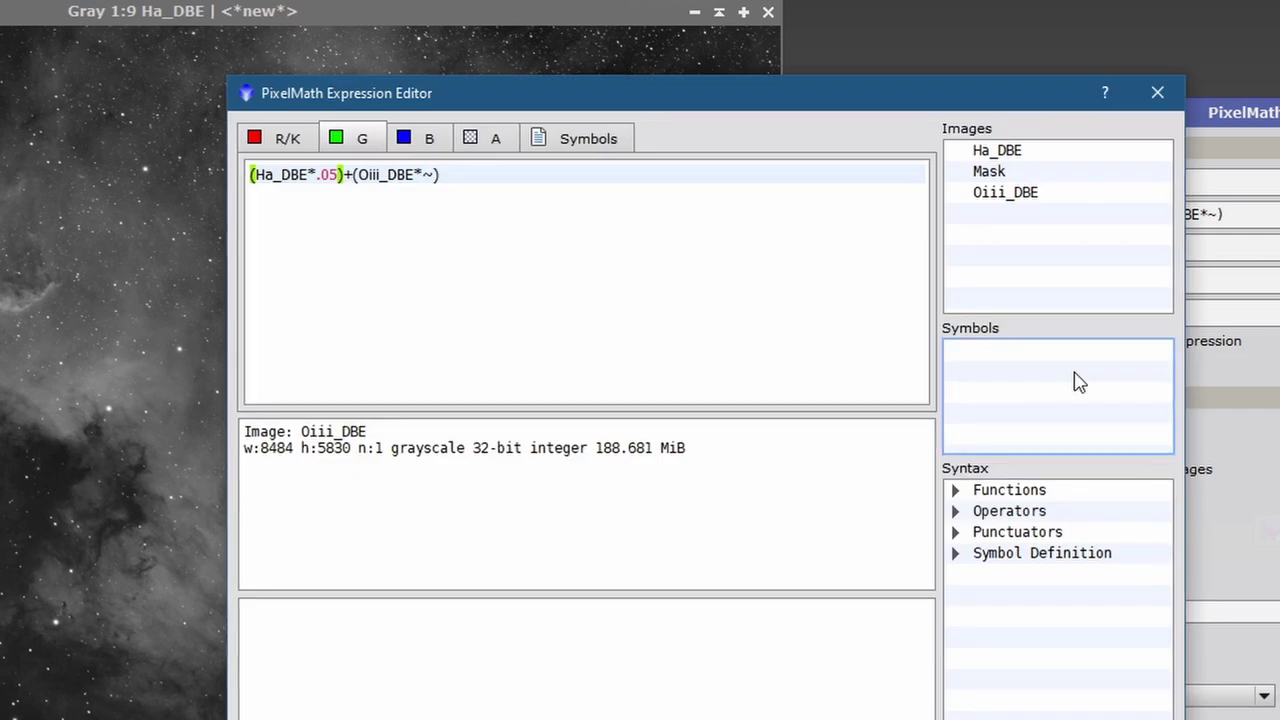
pyautogui.click(437, 188)
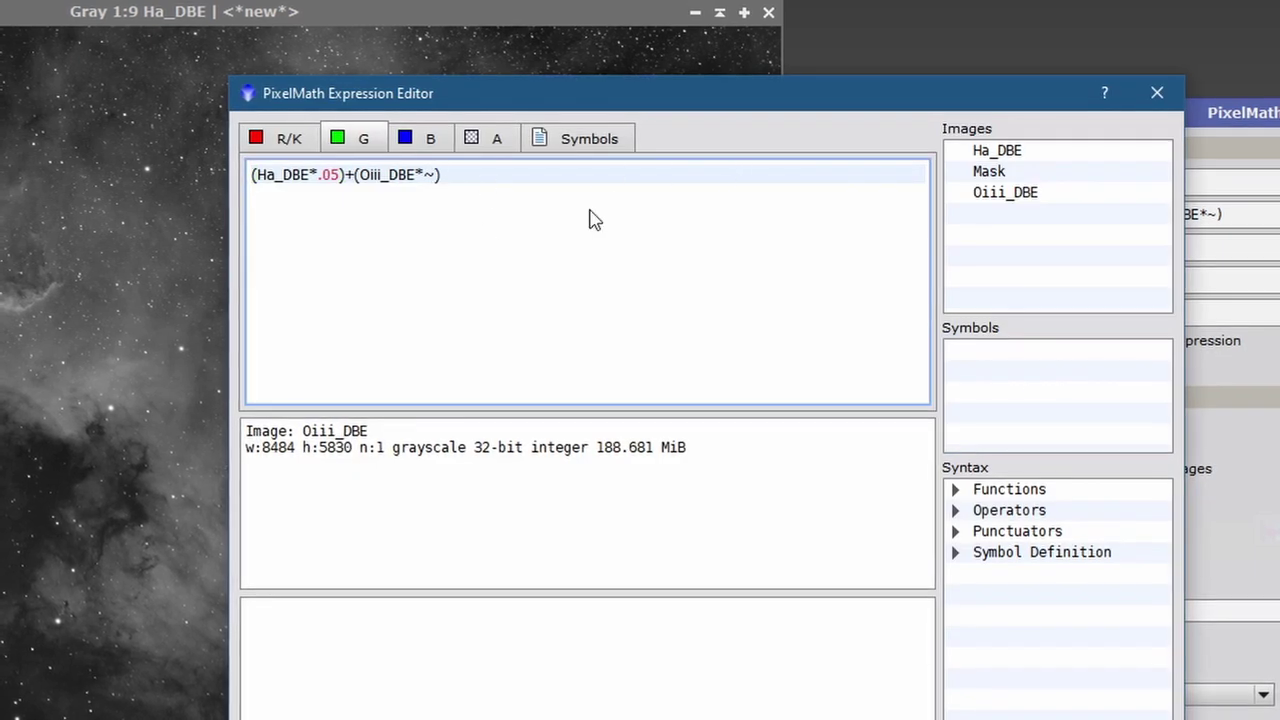
pyautogui.write('.')
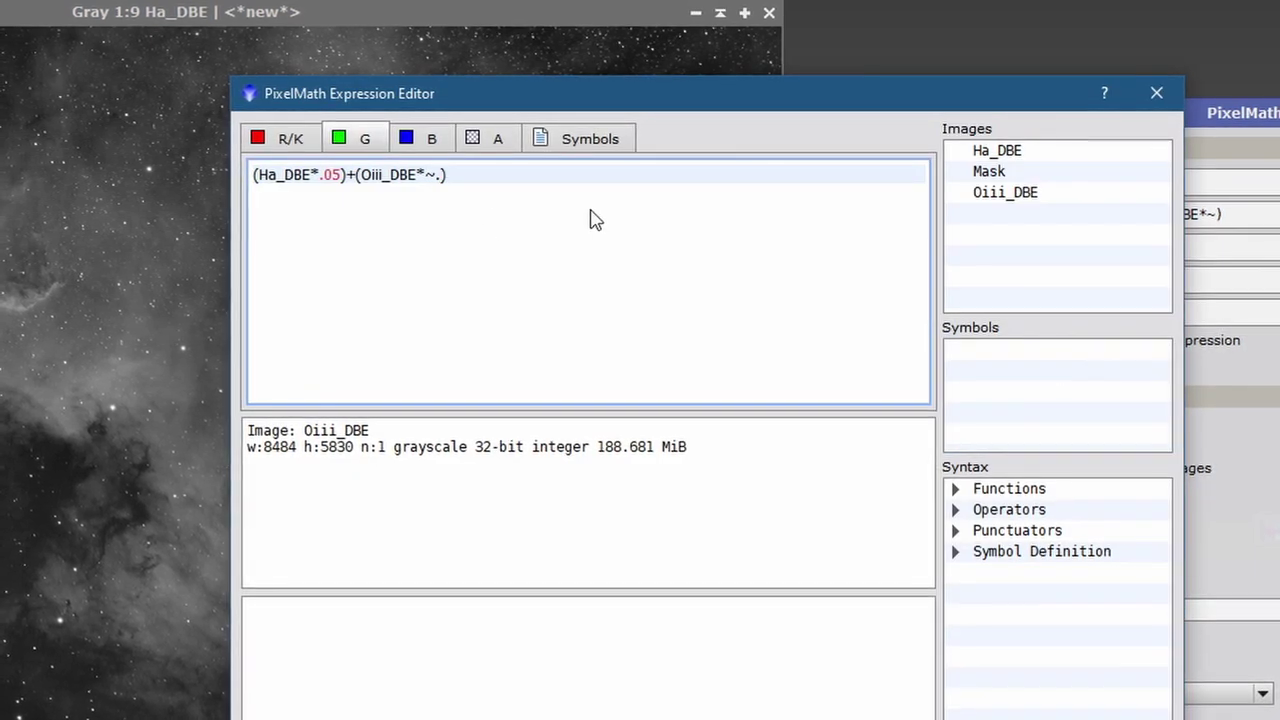
pyautogui.write('01')
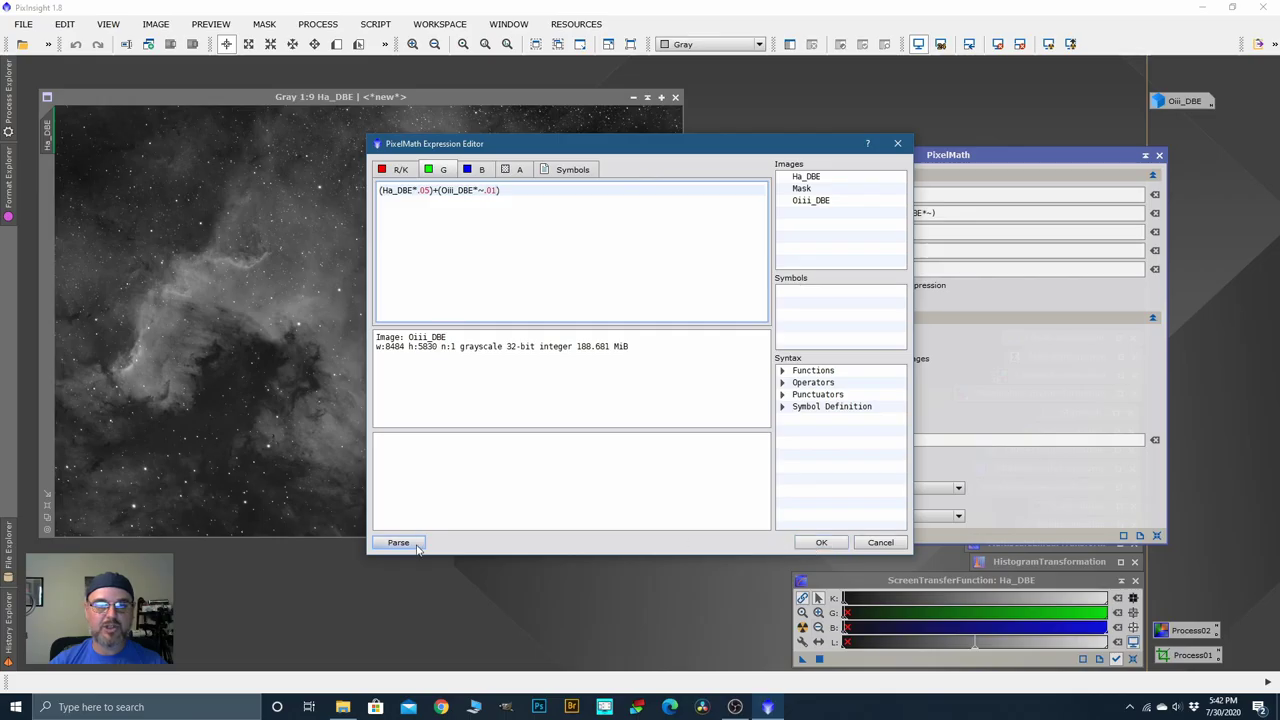
pyautogui.click(416, 546)
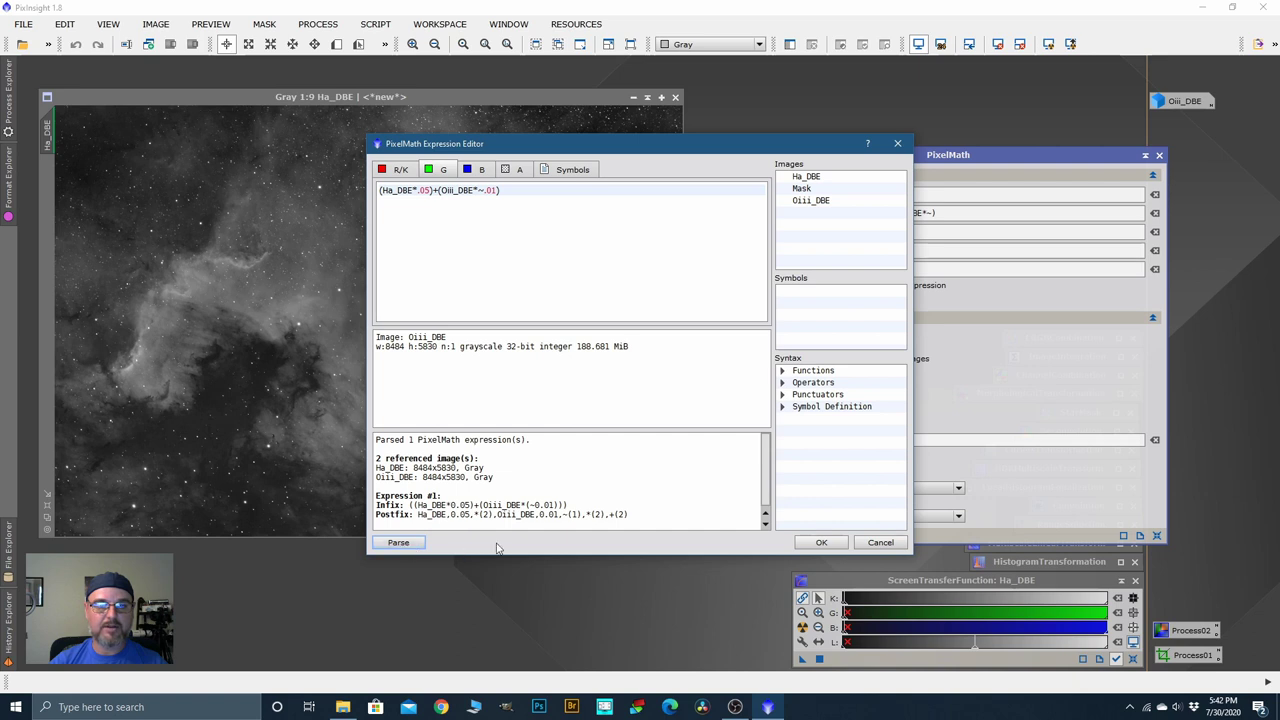
pyautogui.click(812, 543)
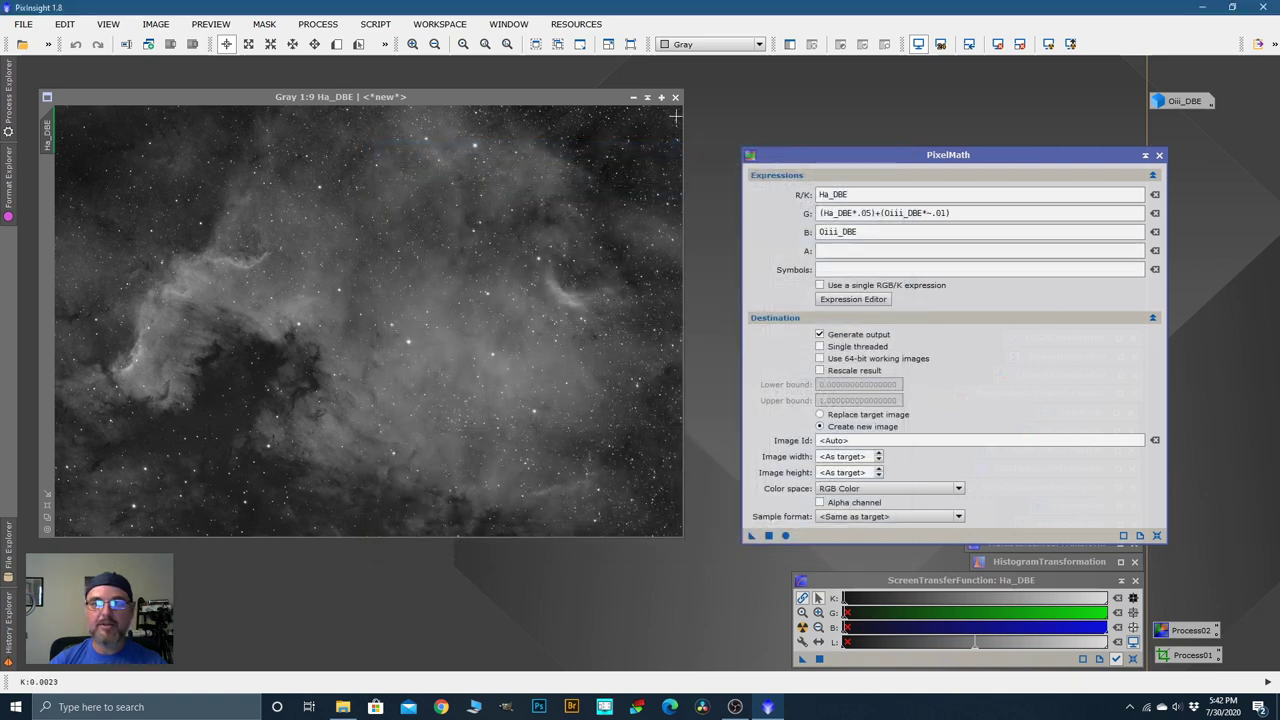
# Step: Apply PixelMath to create bicolor Image08 and auto-stretch it with STF
pyautogui.click(768, 536)
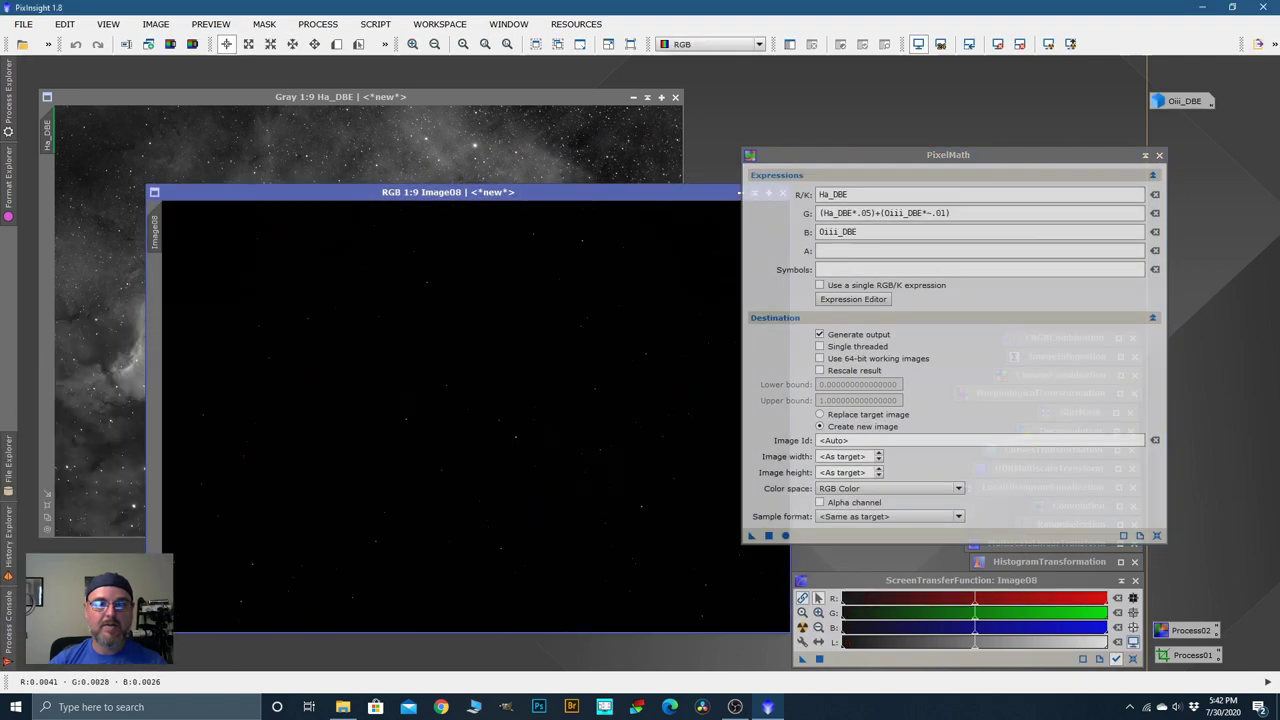
pyautogui.moveTo(600, 194); pyautogui.dragTo(491, 143)
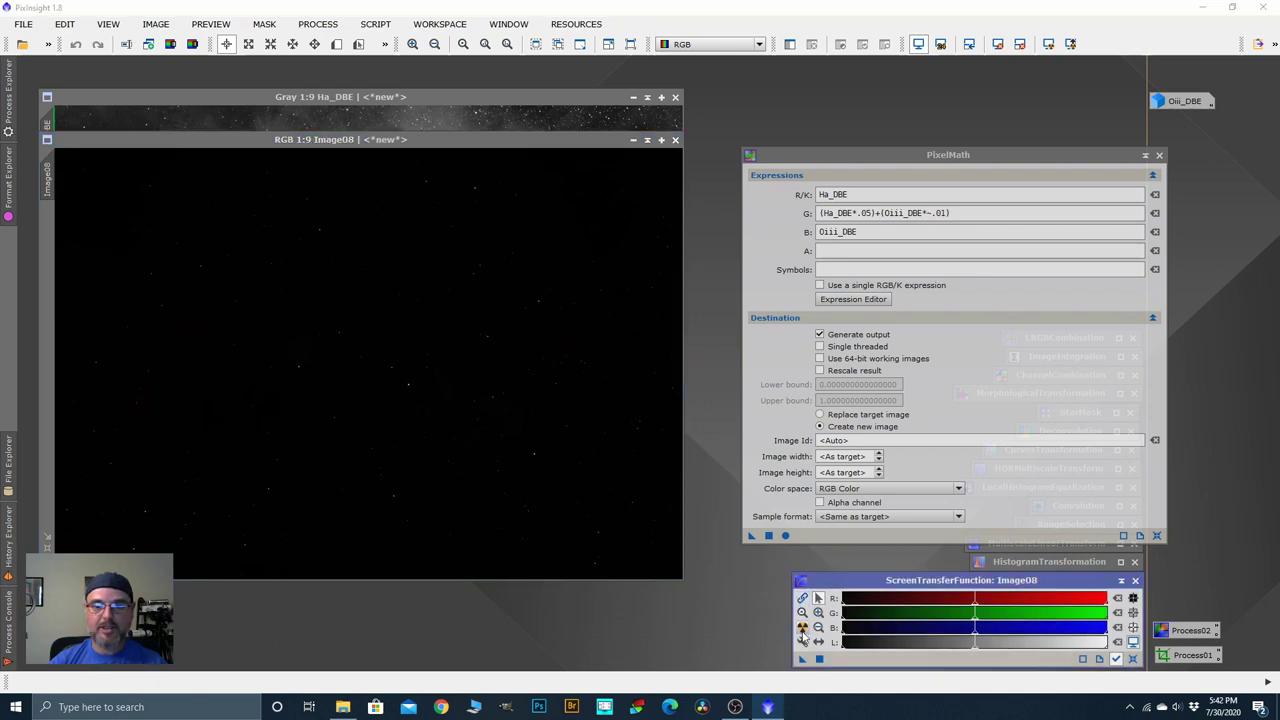
pyautogui.click(802, 627)
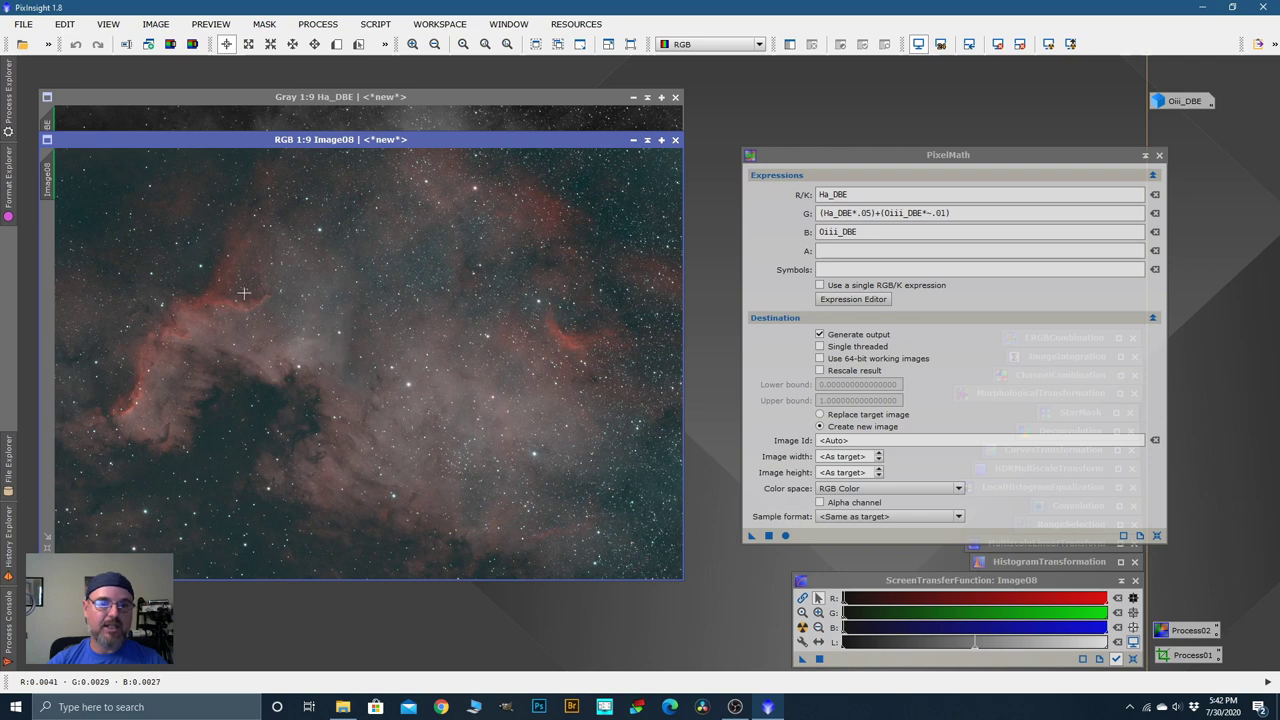
pyautogui.moveTo(438, 145); pyautogui.dragTo(430, 103)
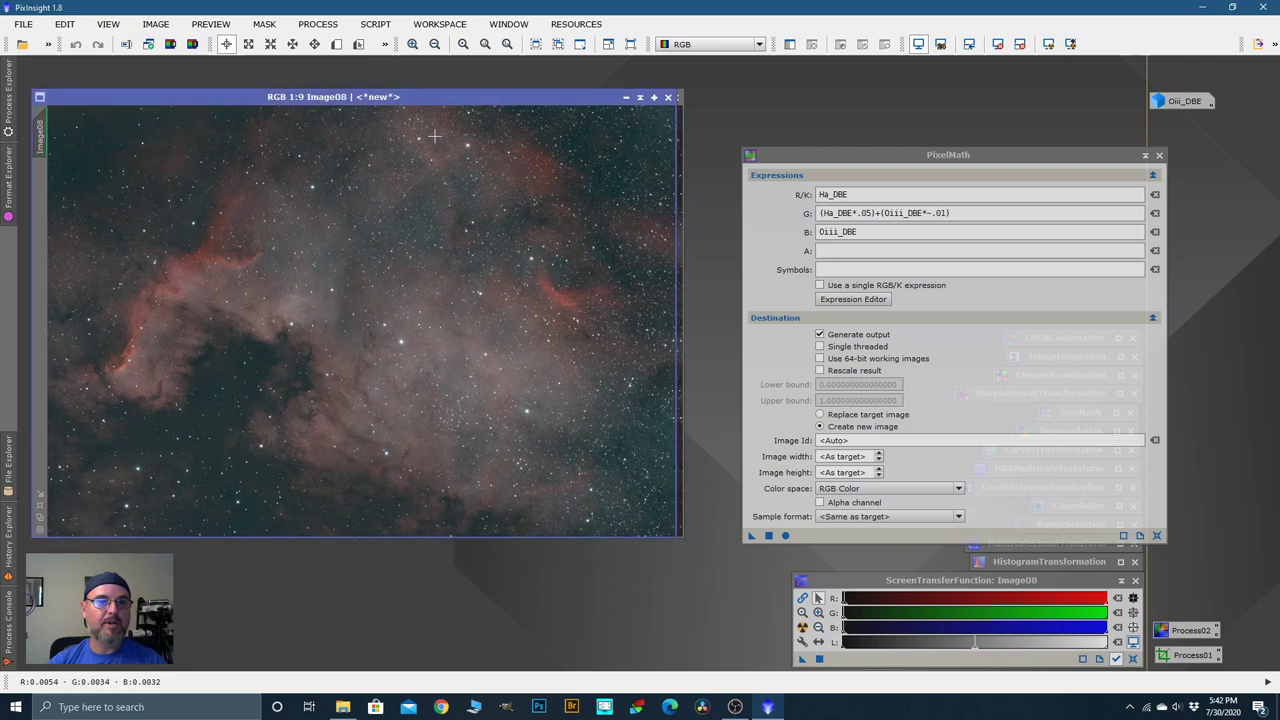
# Step: Change the green Ha_DBE factor to .08, apply again, and auto-stretch the resulting Image09
pyautogui.click(1004, 218)
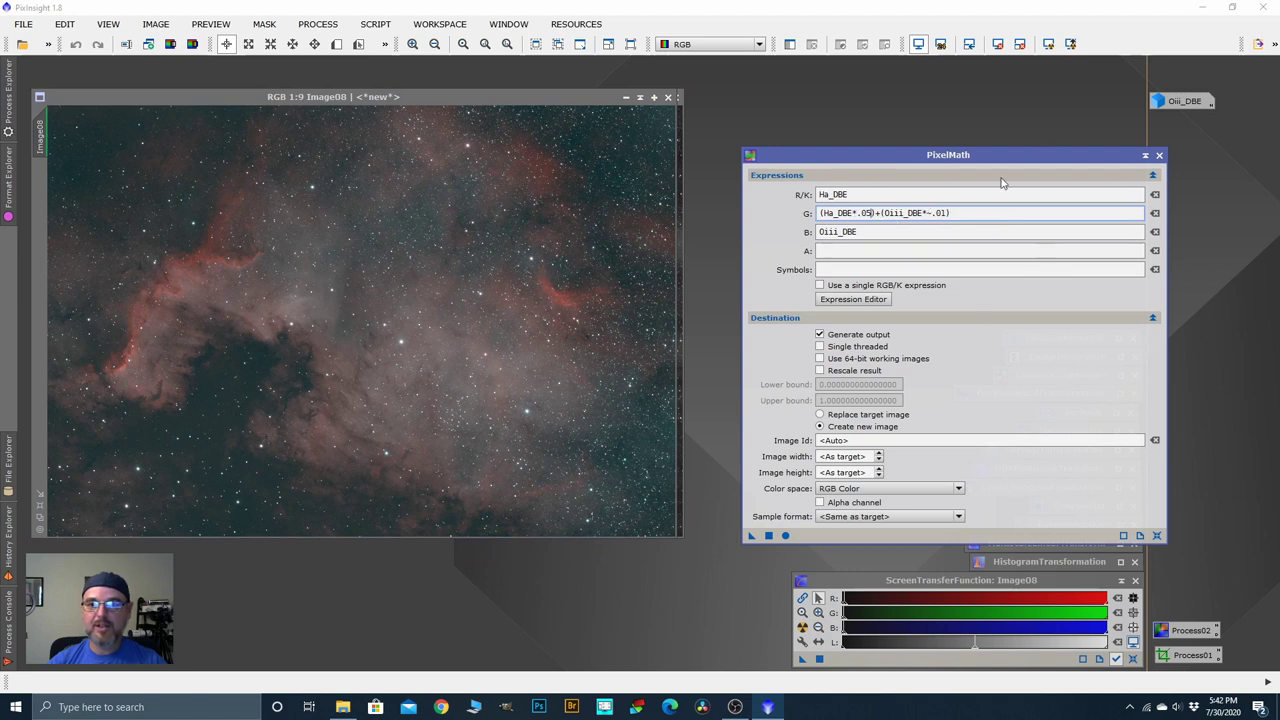
pyautogui.moveTo(1000, 155); pyautogui.dragTo(1051, 161)
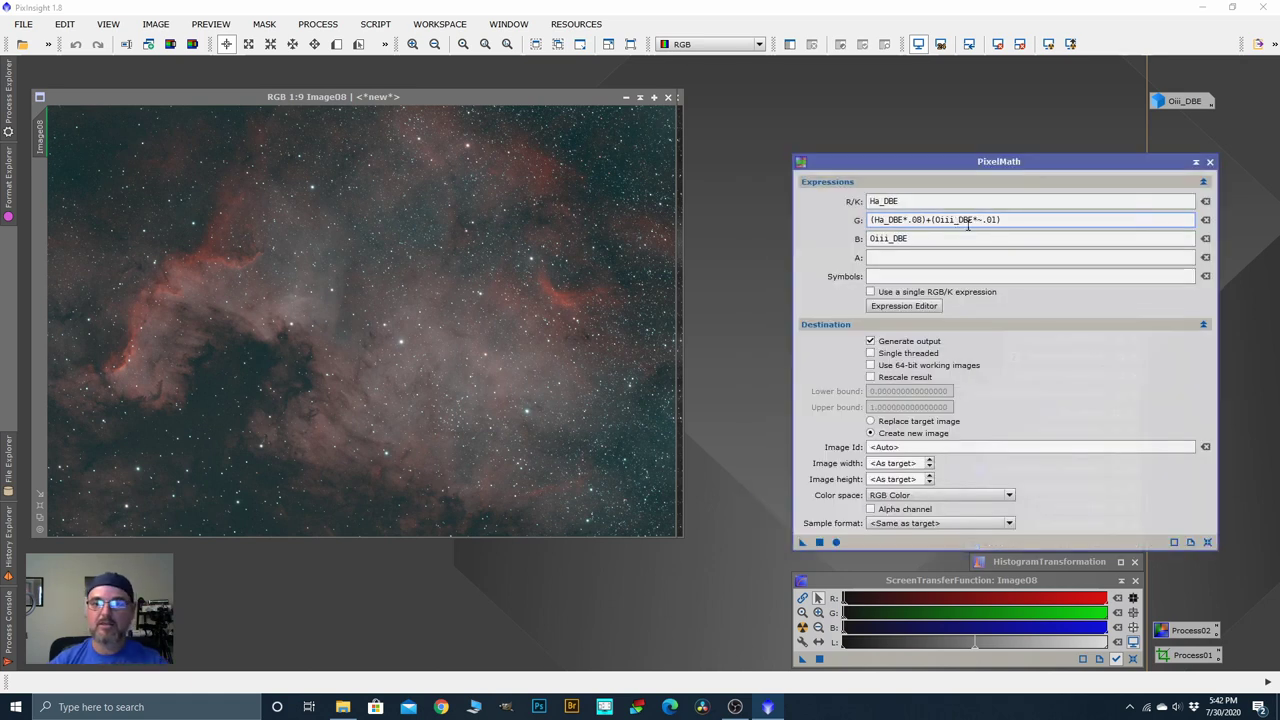
pyautogui.click(821, 543)
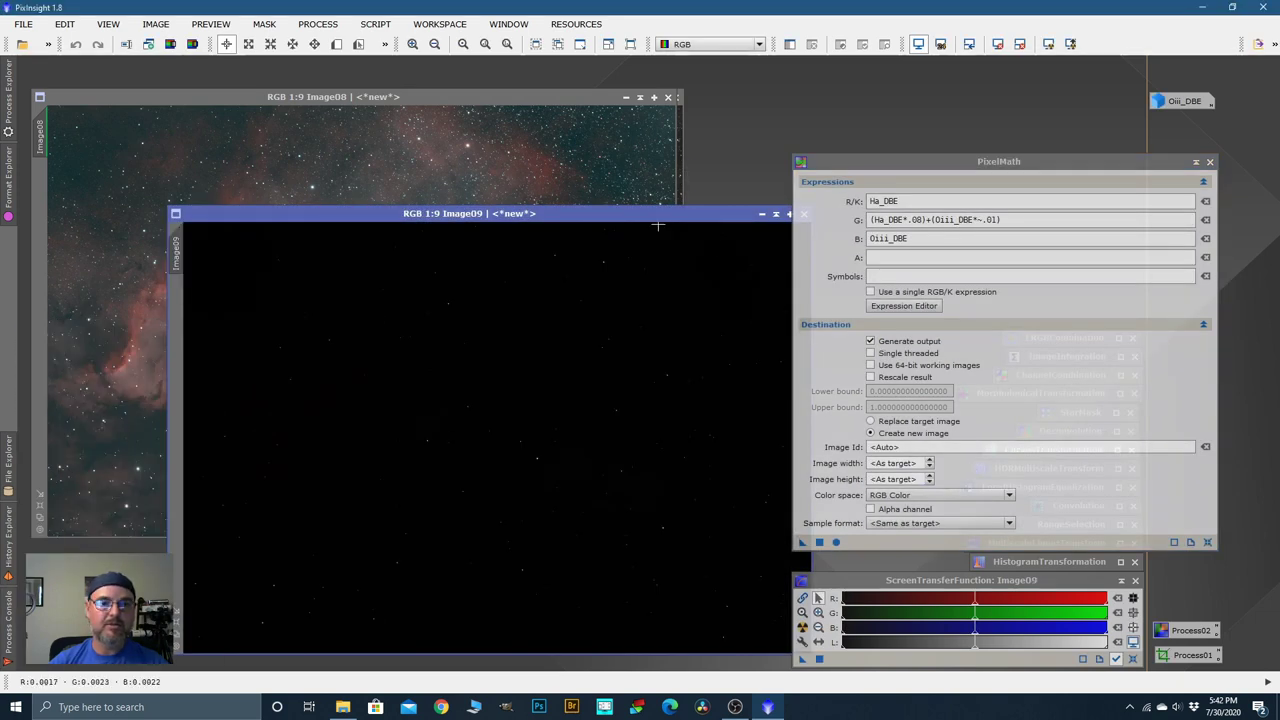
pyautogui.moveTo(643, 219); pyautogui.dragTo(522, 139)
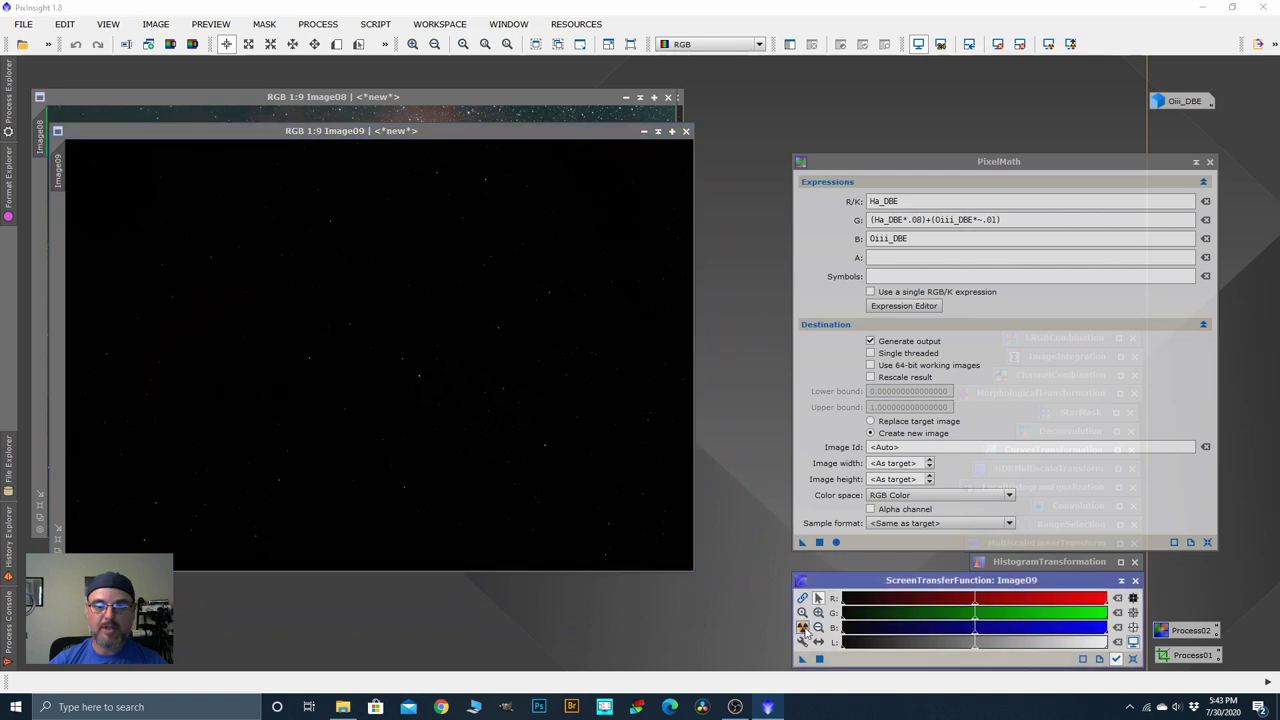
pyautogui.hotkey('ctrl', 'a')
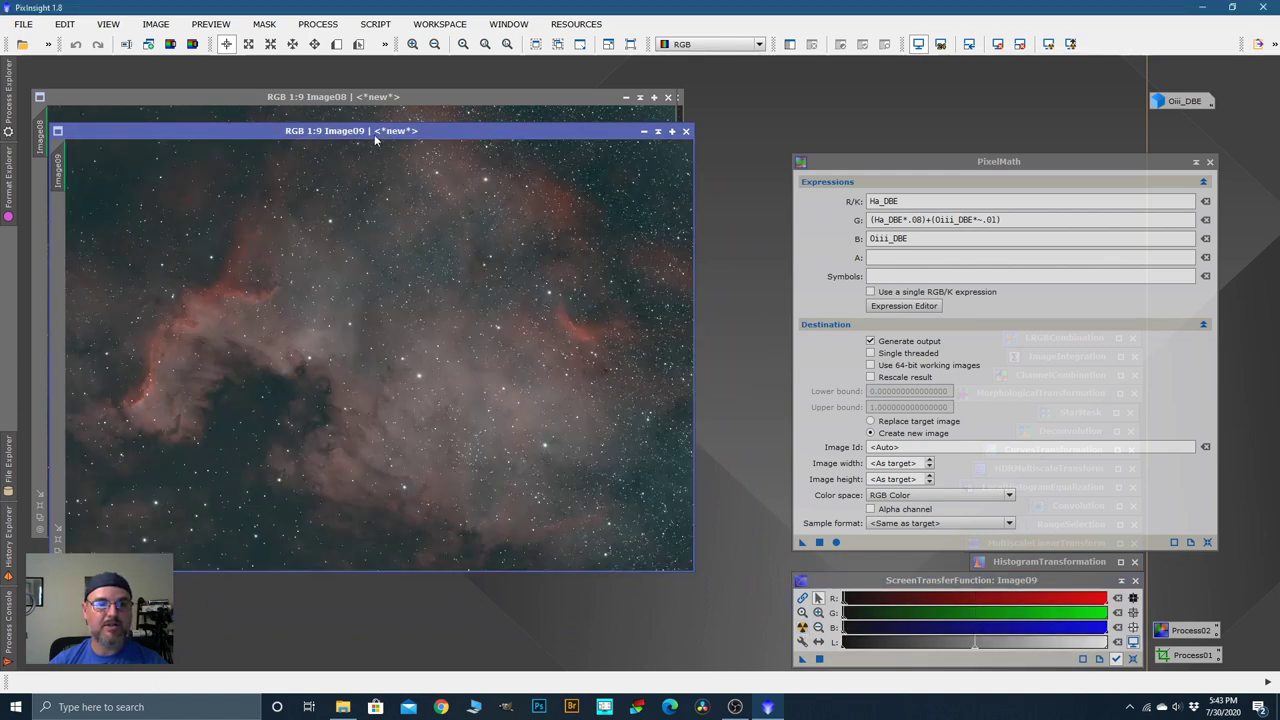
pyautogui.moveTo(391, 131); pyautogui.dragTo(447, 132)
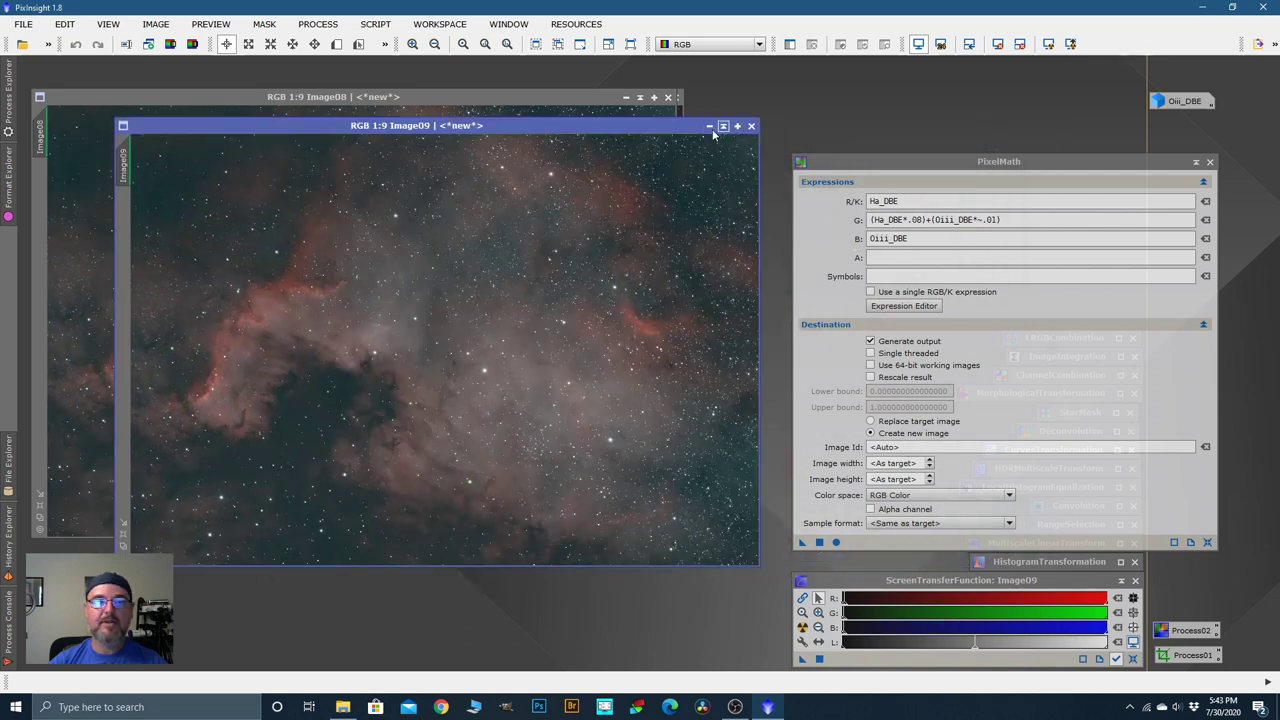
# Step: Close Image09 and rerun PixelMath with the green factor changed to Ha_DBE*.01
pyautogui.click(751, 127)
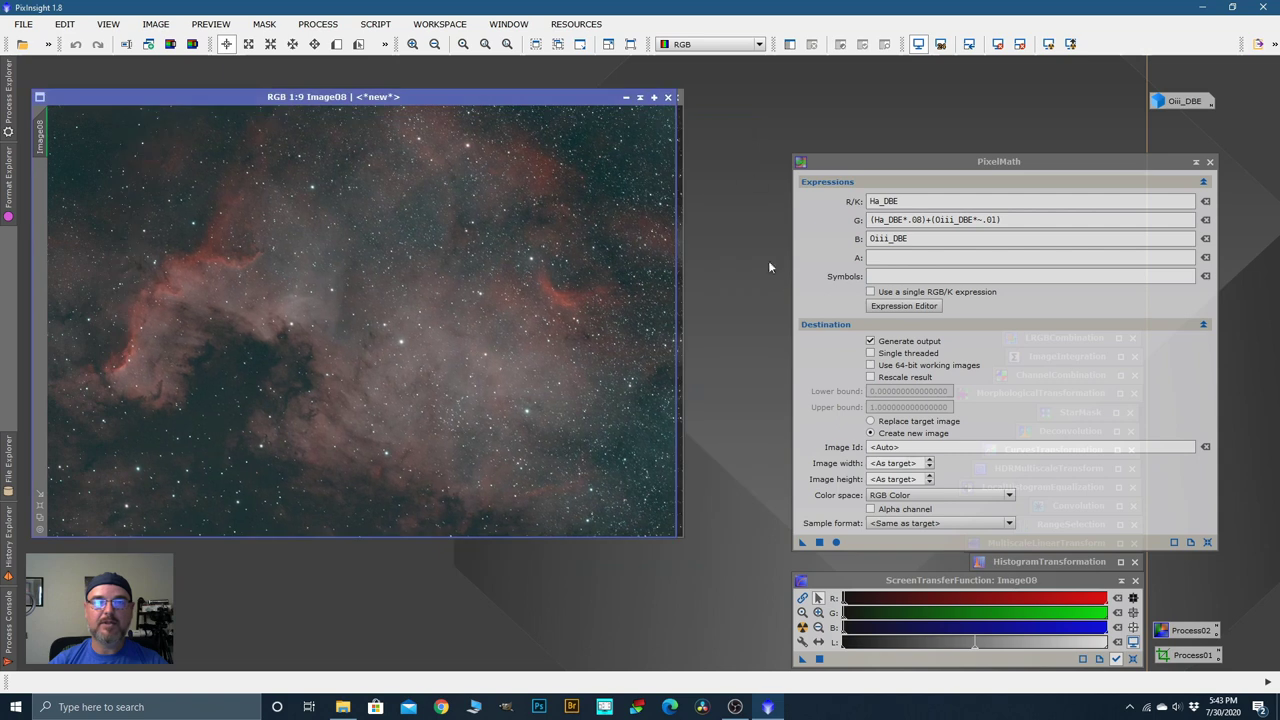
pyautogui.click(922, 219)
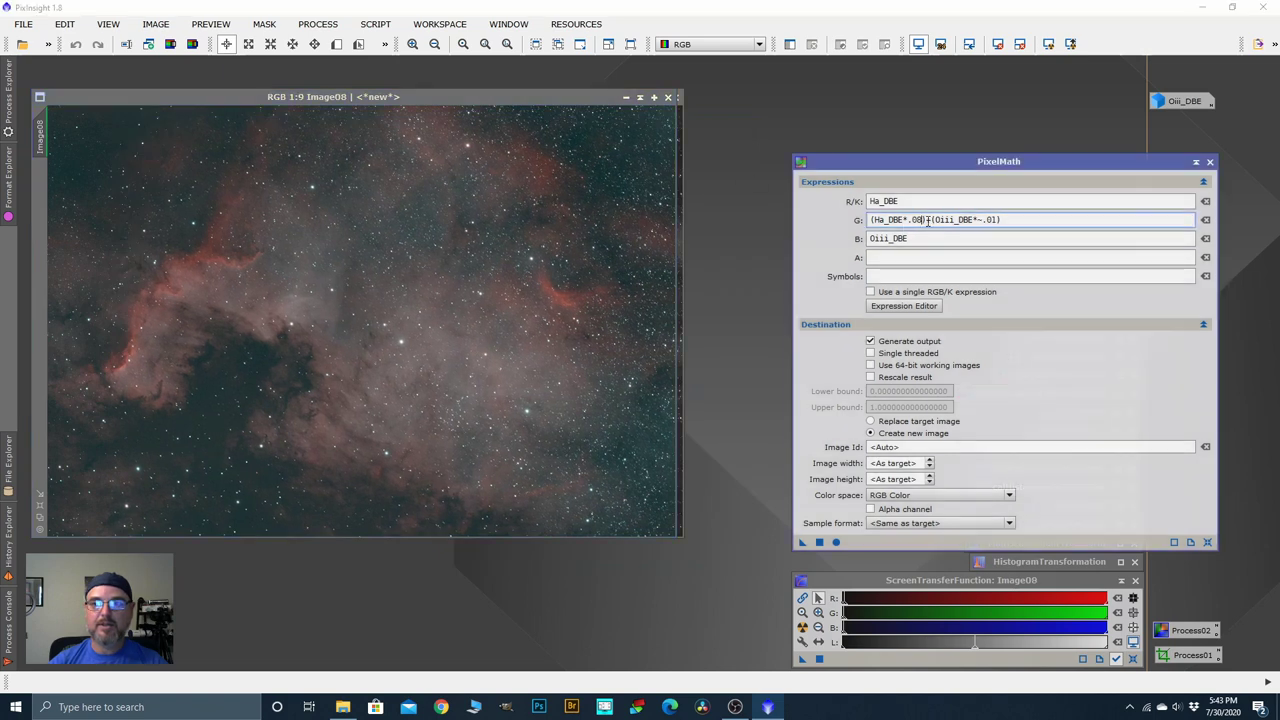
pyautogui.press('BackSpace')
pyautogui.write('1')
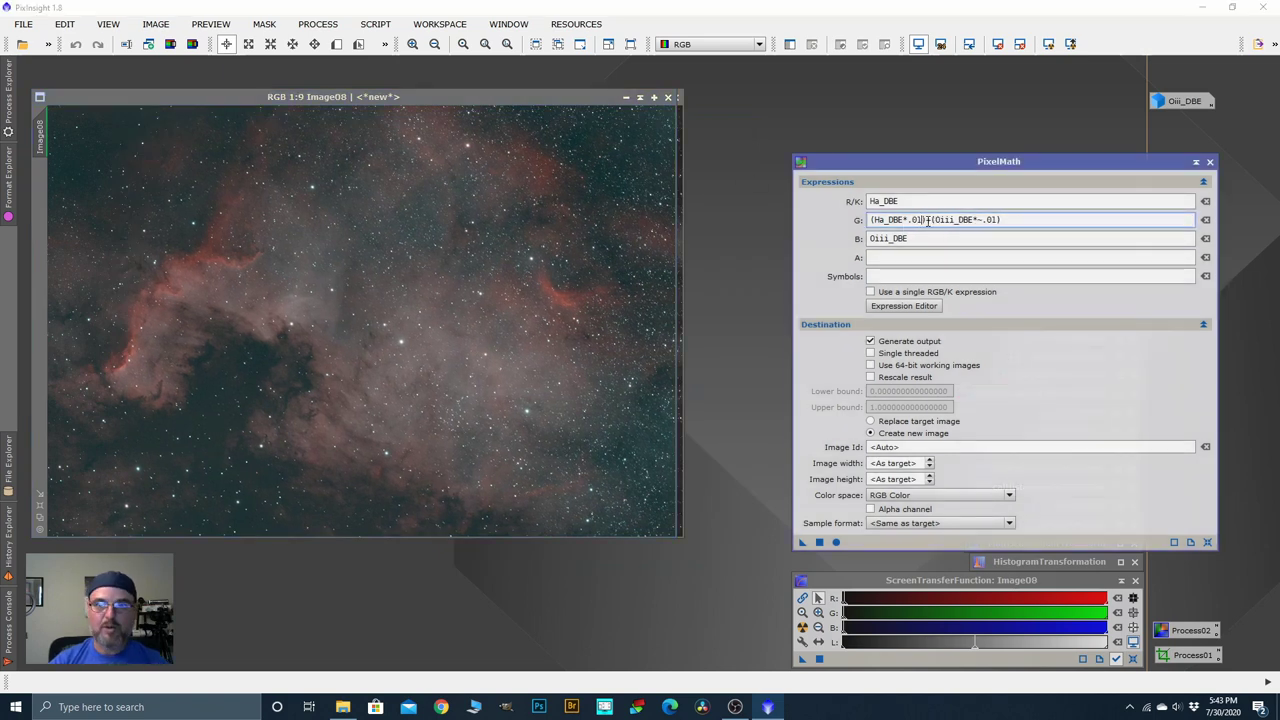
pyautogui.click(821, 543)
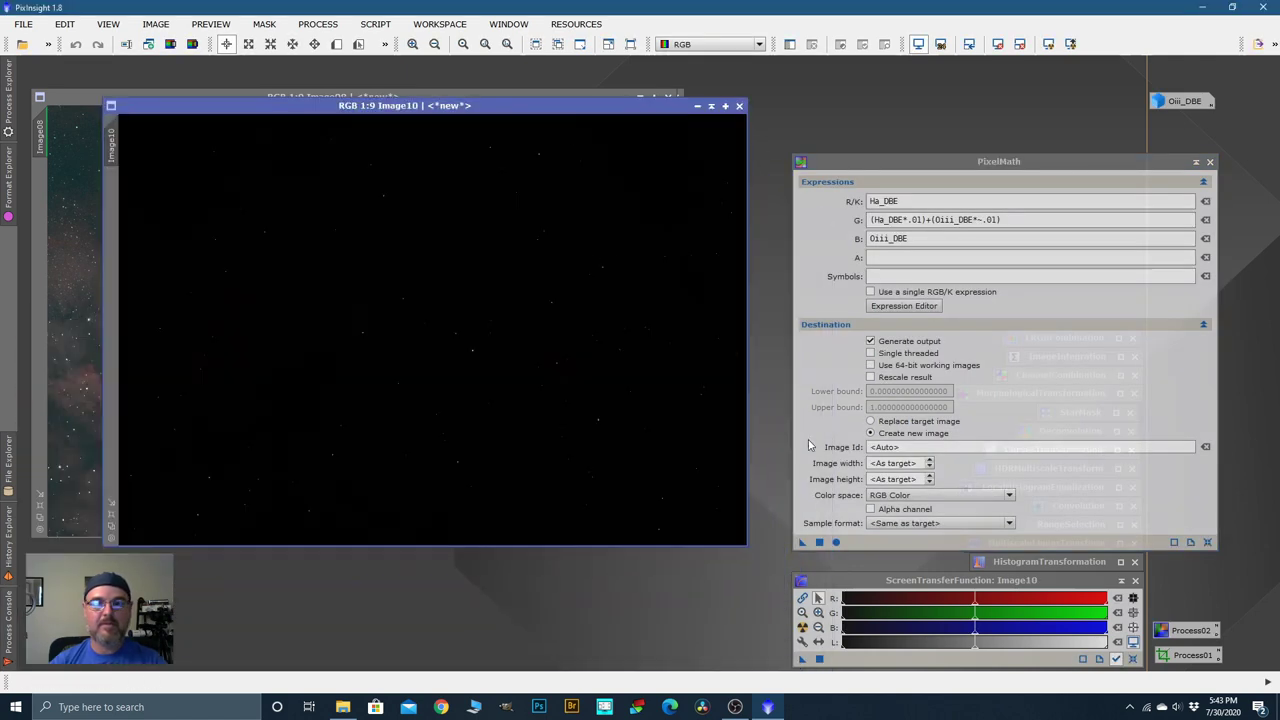
# Step: Auto-stretch Image10, compare it beside Image08, then discard it
pyautogui.click(802, 627)
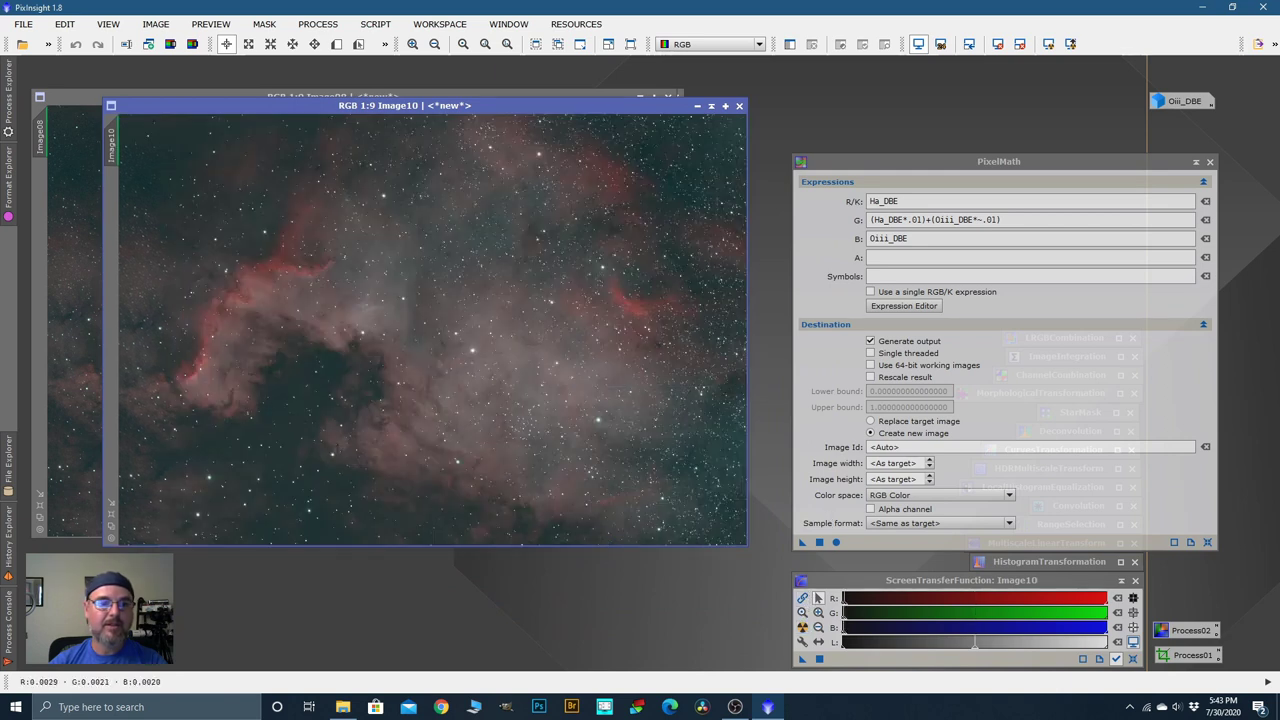
pyautogui.moveTo(328, 106); pyautogui.dragTo(521, 100)
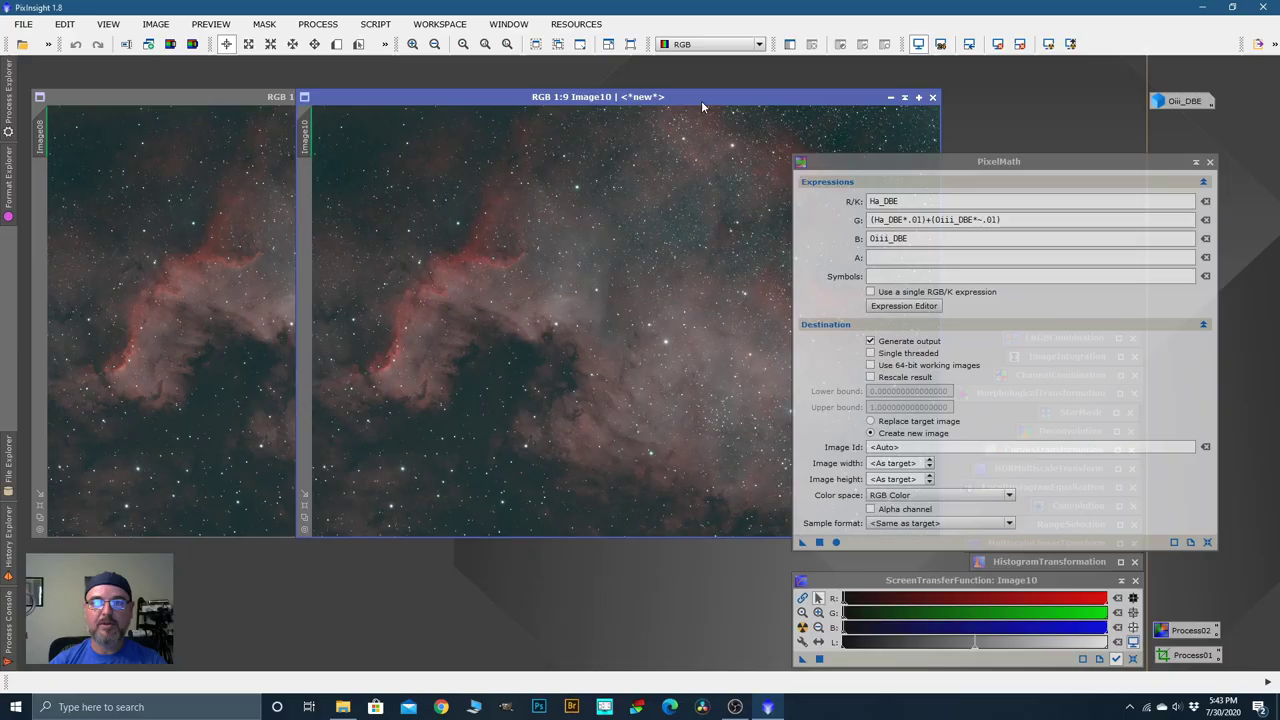
pyautogui.moveTo(945, 53); pyautogui.dragTo(668, 88)
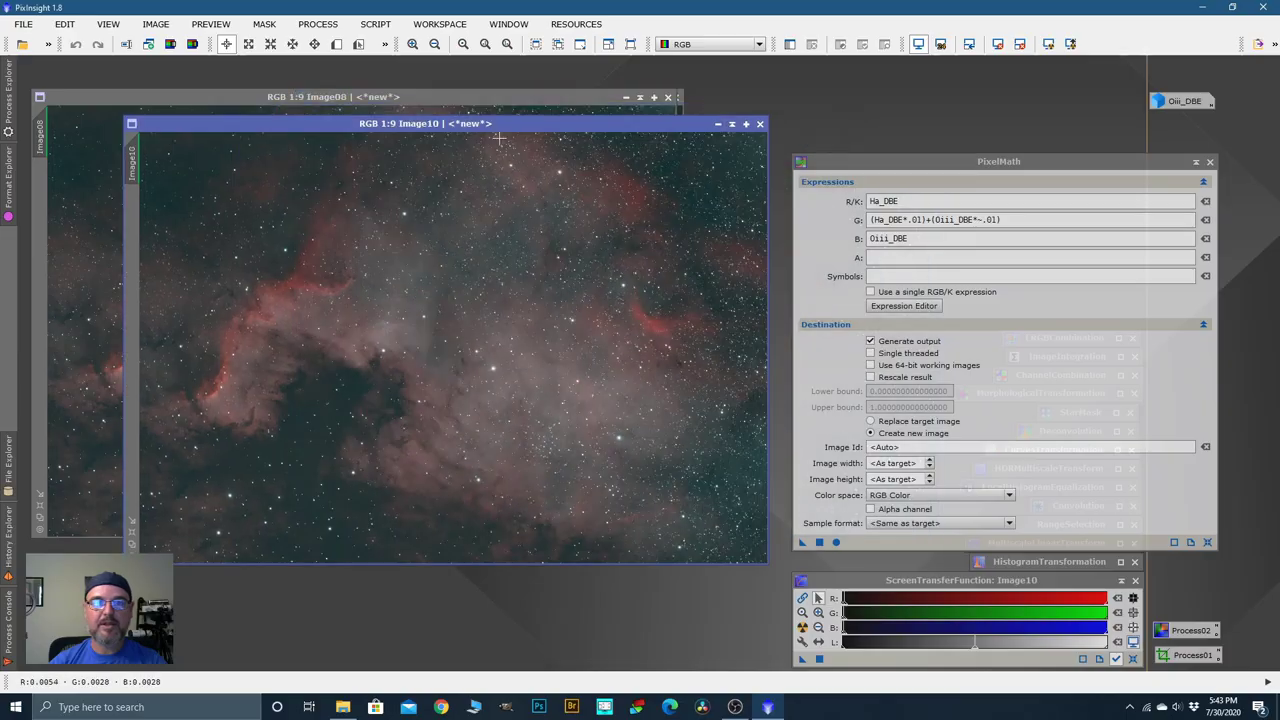
pyautogui.click(761, 124)
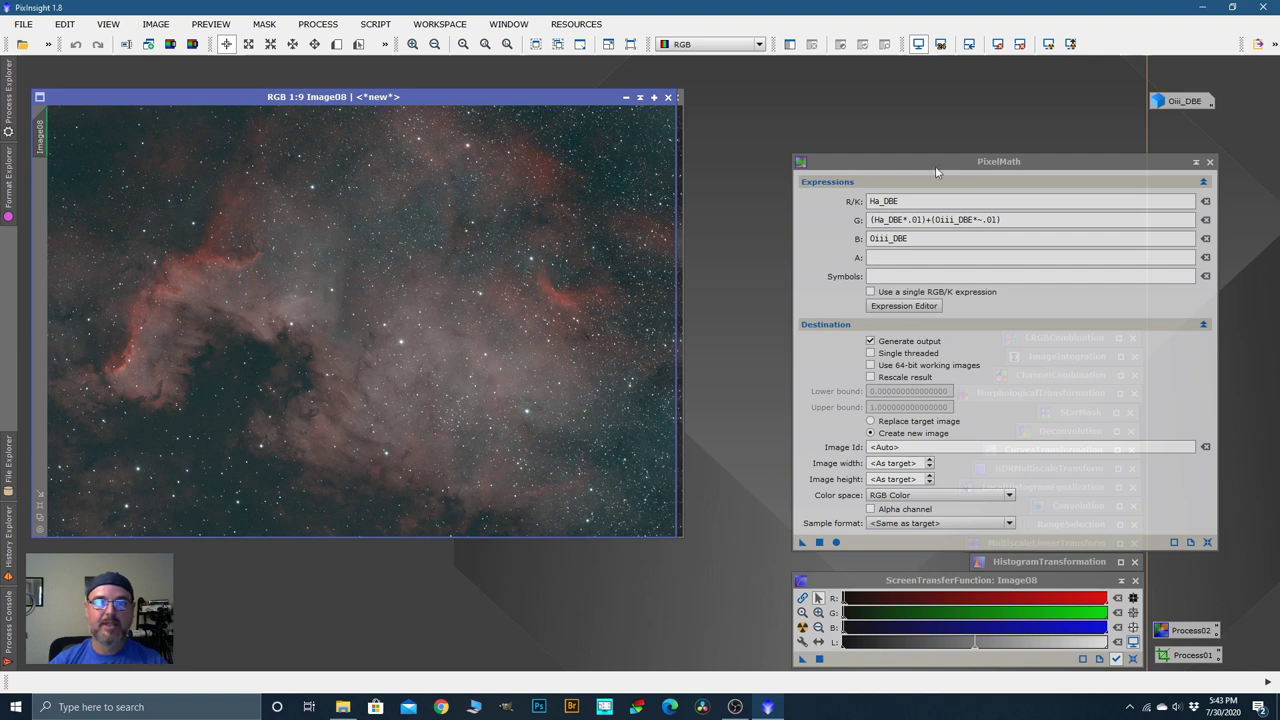
# Step: Close PixelMath and minimize Ha_DBE to an icon
pyautogui.click(1211, 162)
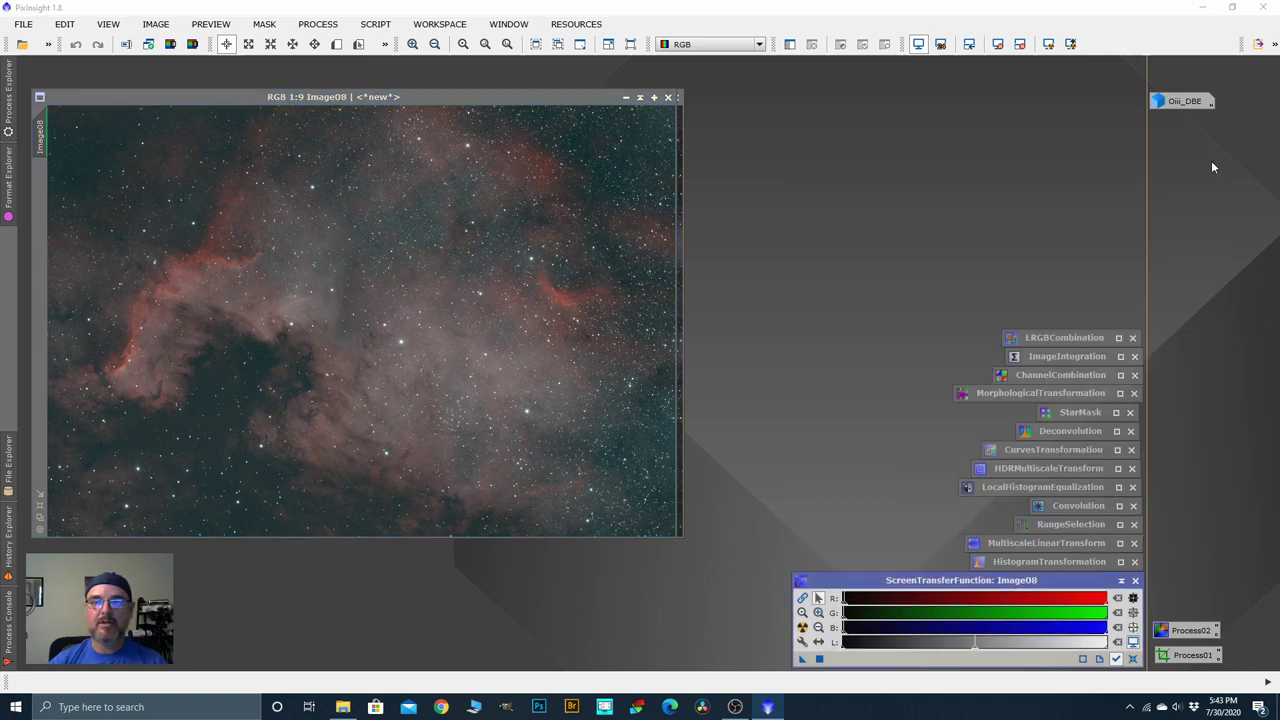
pyautogui.moveTo(570, 100); pyautogui.dragTo(522, 92)
pyautogui.click(633, 97)
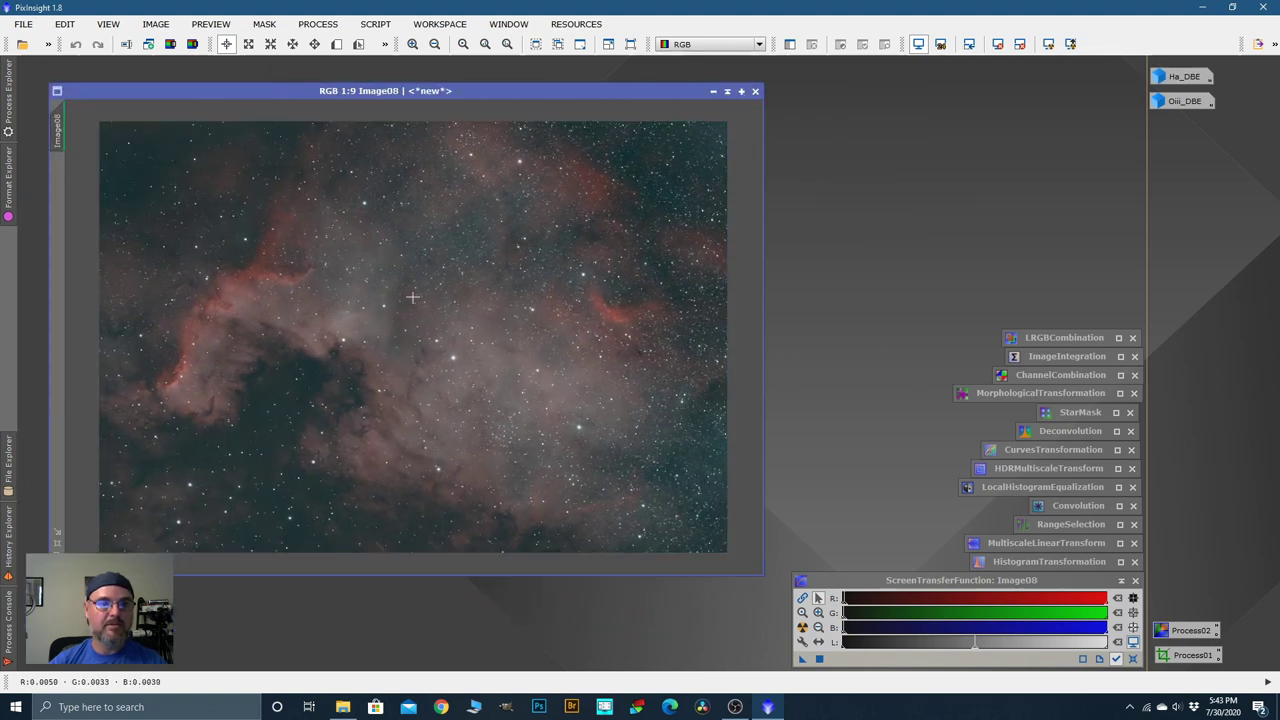
# Step: Zoom and pan around Image08's nebula, then reset its display to unstretched linear data
pyautogui.scroll(4, 412, 297)
pyautogui.hotkey('alt', 'p')
pyautogui.moveTo(357, 260); pyautogui.dragTo(573, 325)
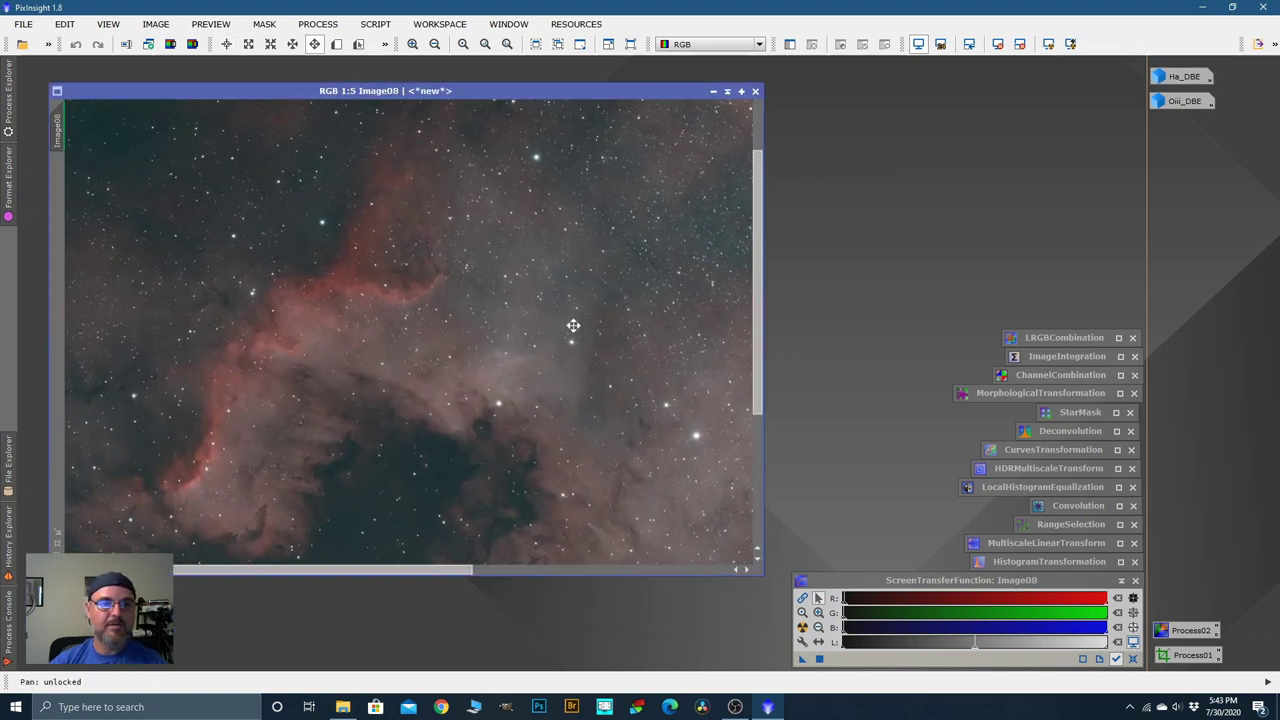
pyautogui.scroll(2, 573, 325)
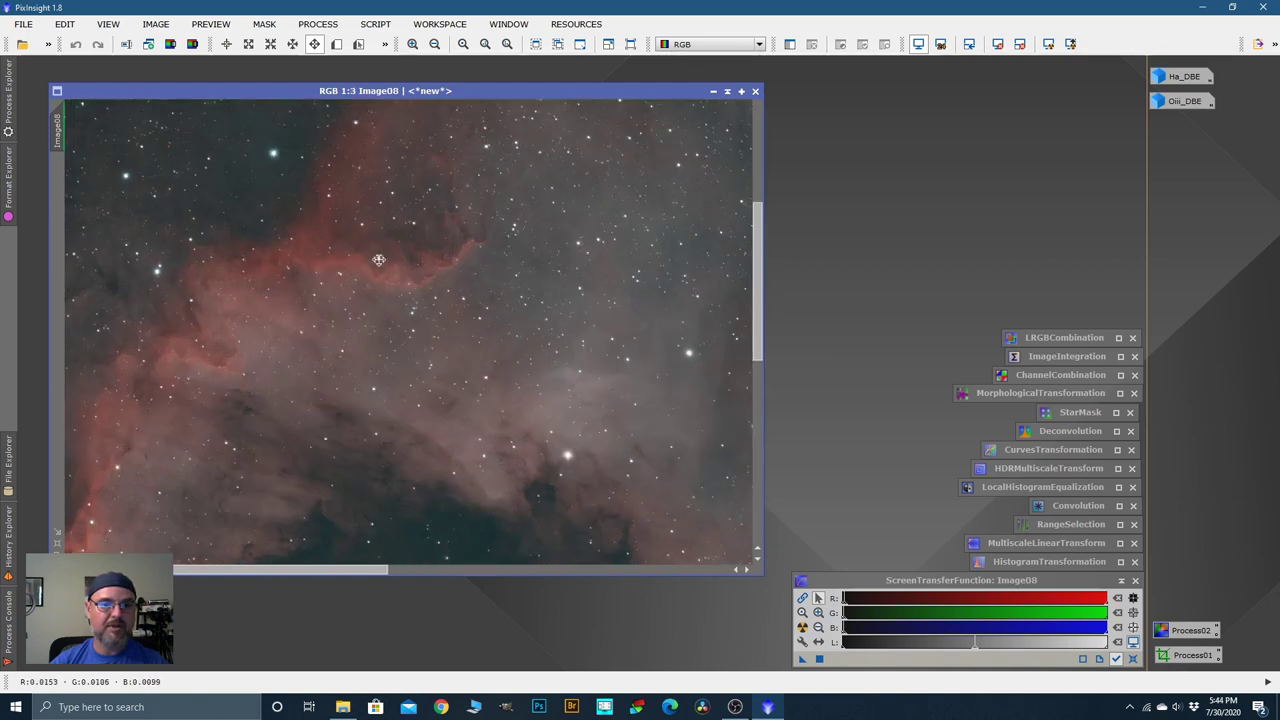
pyautogui.scroll(-3, 420, 222)
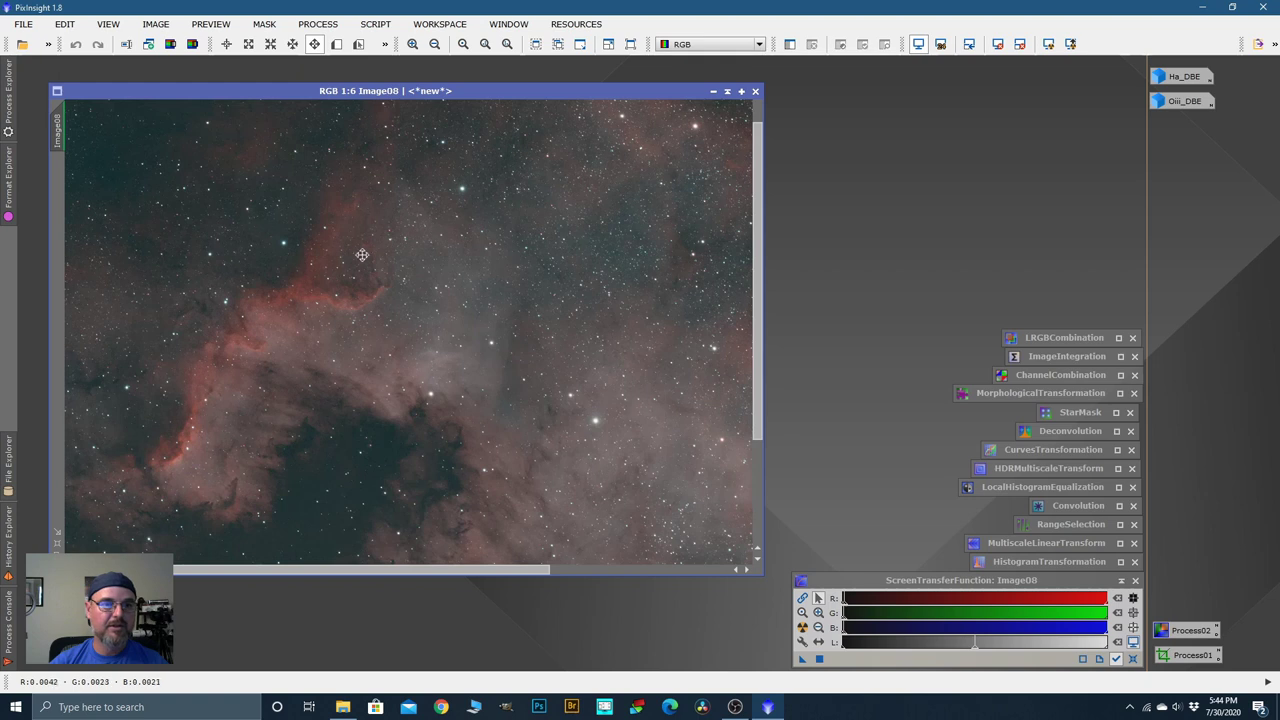
pyautogui.scroll(2, 306, 263)
pyautogui.moveTo(306, 263); pyautogui.dragTo(614, 377)
pyautogui.scroll(-3, 466, 228)
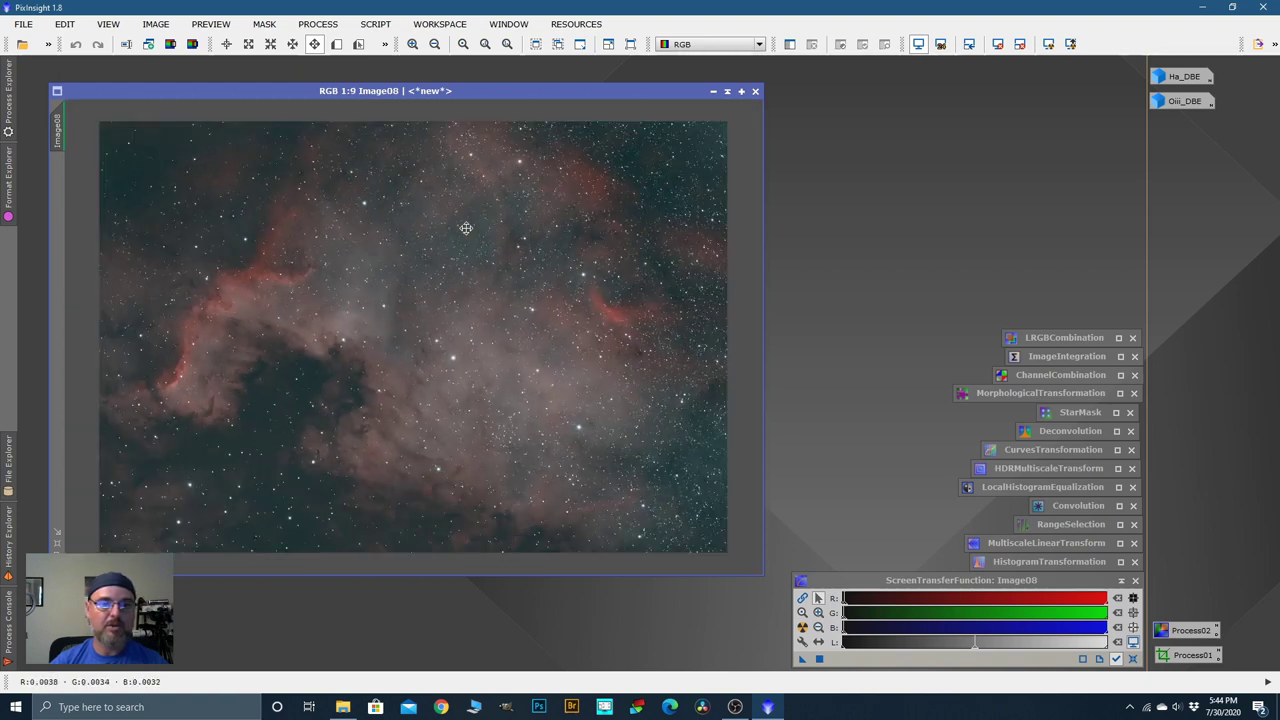
pyautogui.scroll(-1, 490, 242)
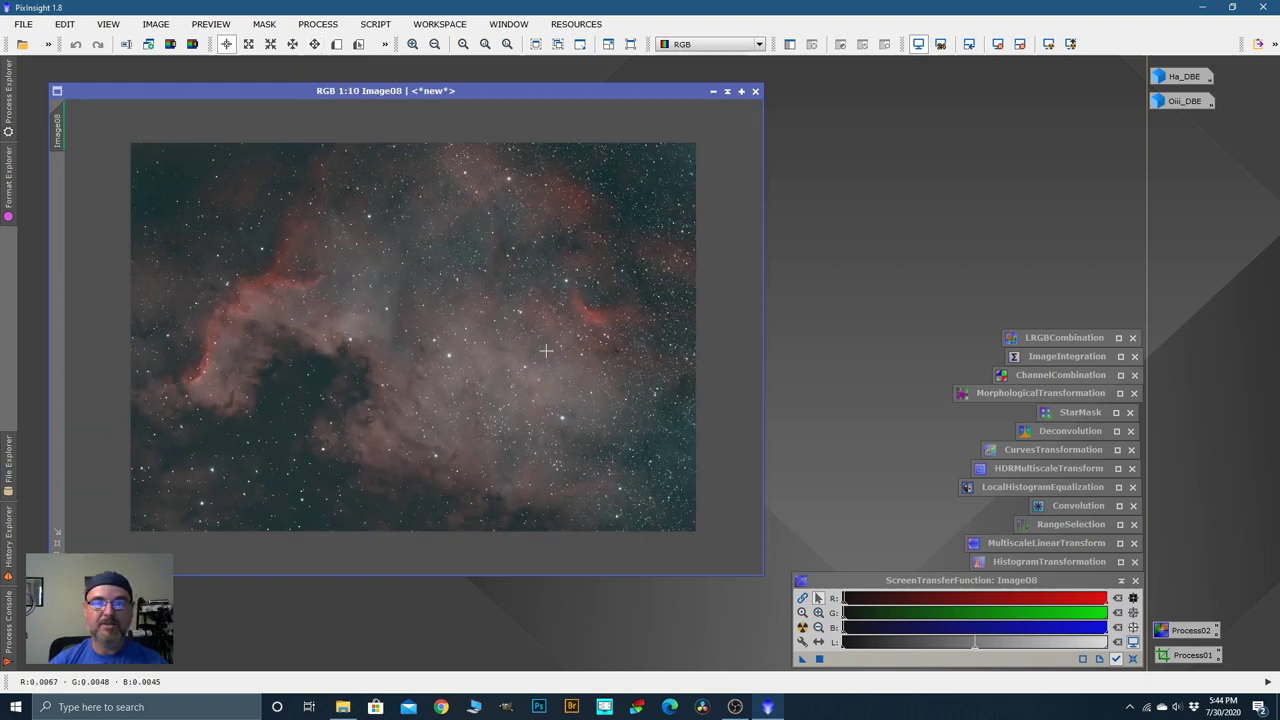
pyautogui.hotkey('ctrl', 'F12')
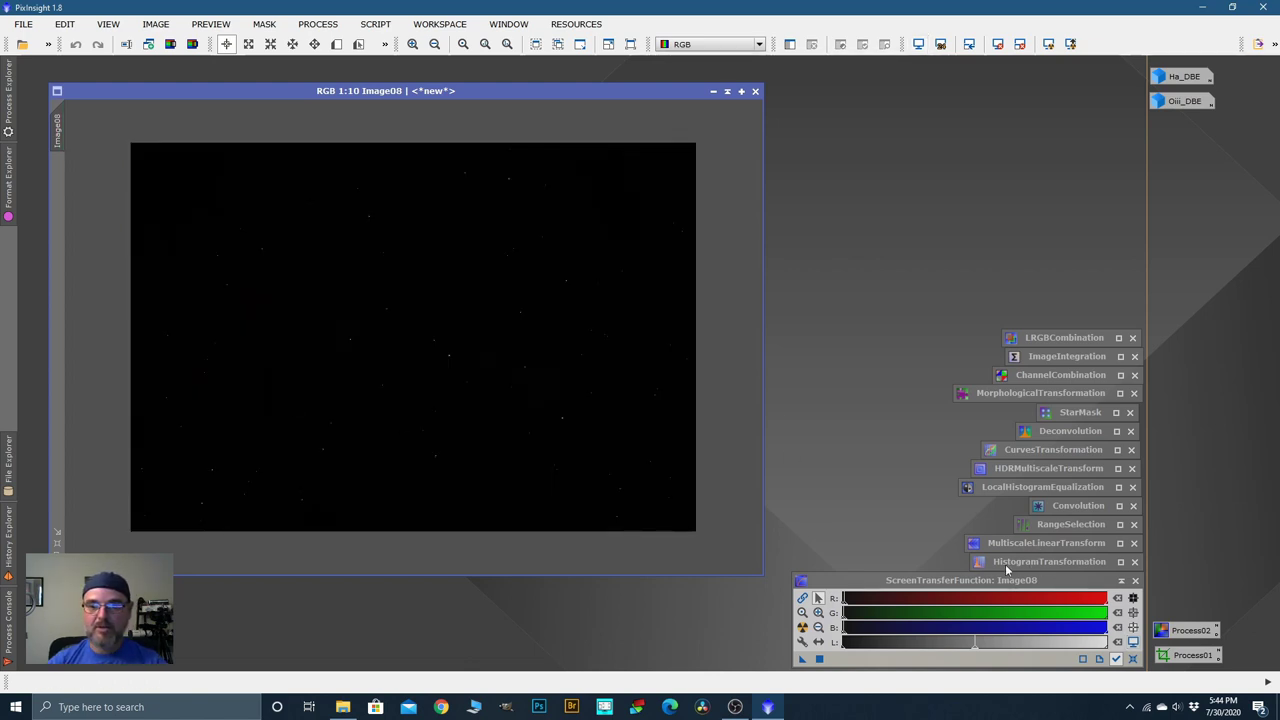
# Step: Permanently apply Image08's STF auto-stretch through HistogramTransformation, then iconize the histogram tool
pyautogui.click(803, 628)
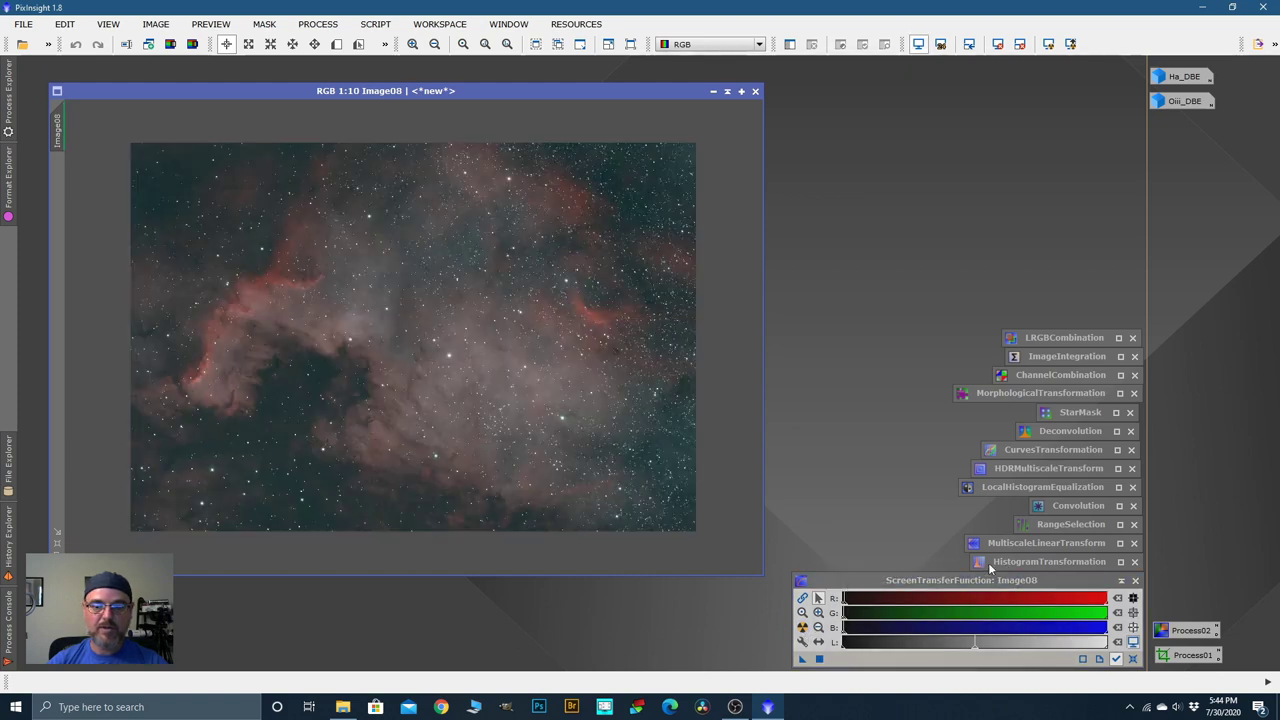
pyautogui.doubleClick(990, 564)
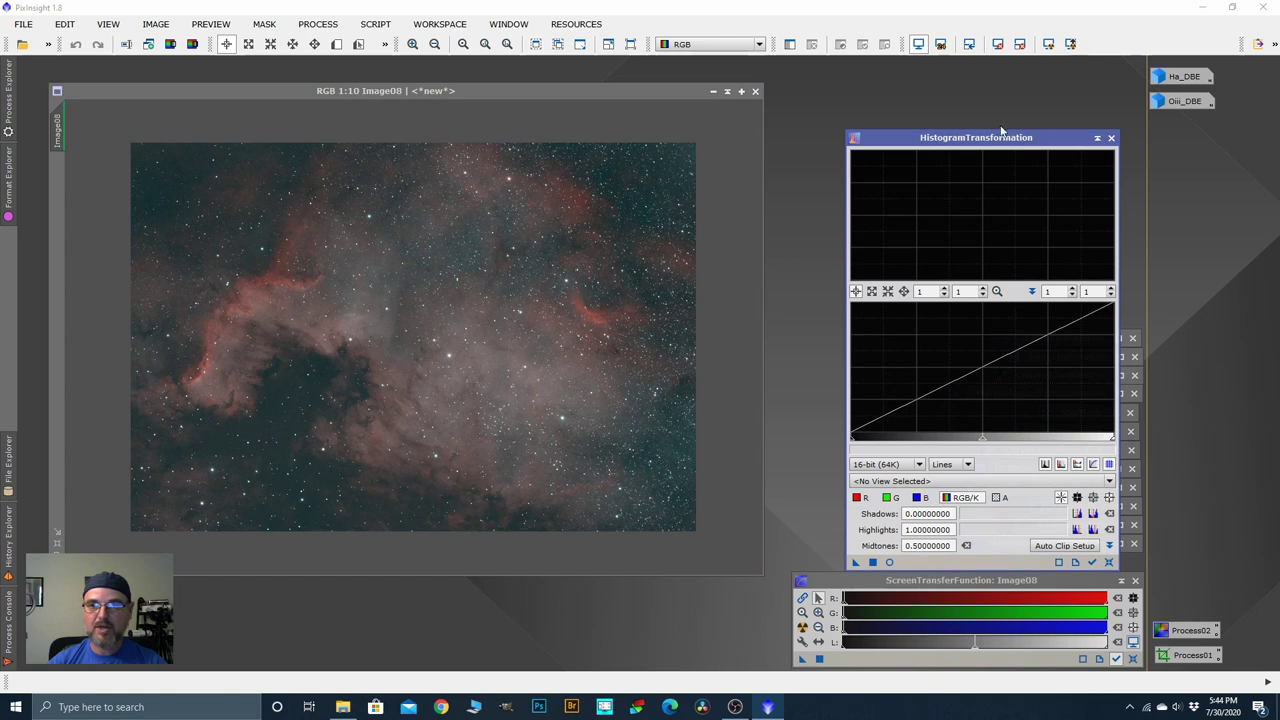
pyautogui.moveTo(1001, 130); pyautogui.dragTo(995, 92)
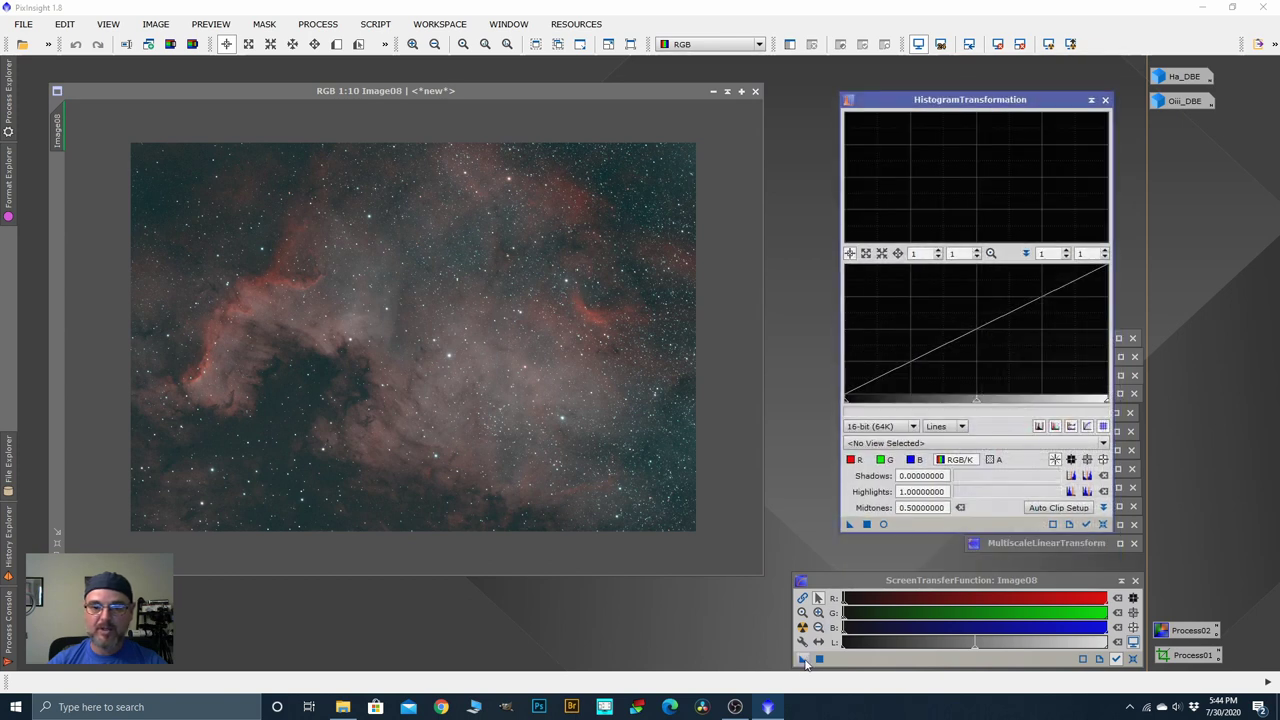
pyautogui.moveTo(806, 665); pyautogui.dragTo(903, 530)
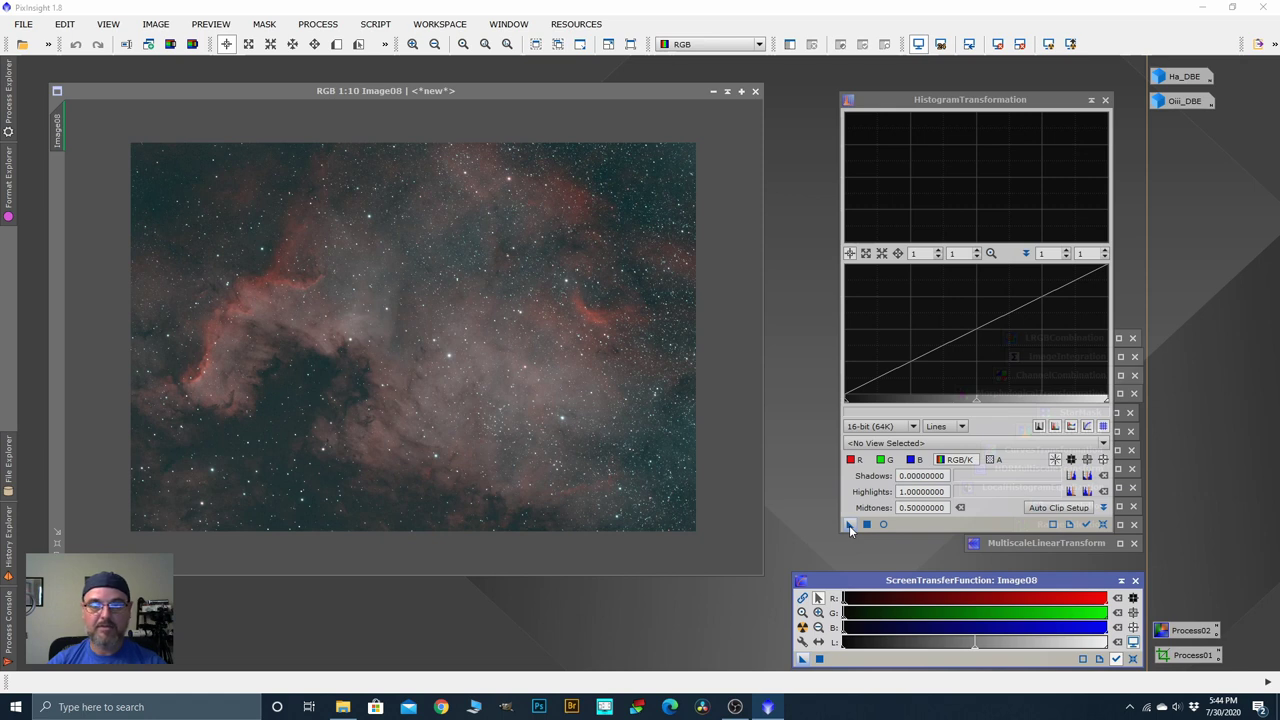
pyautogui.hotkey('ctrl', 'F12')
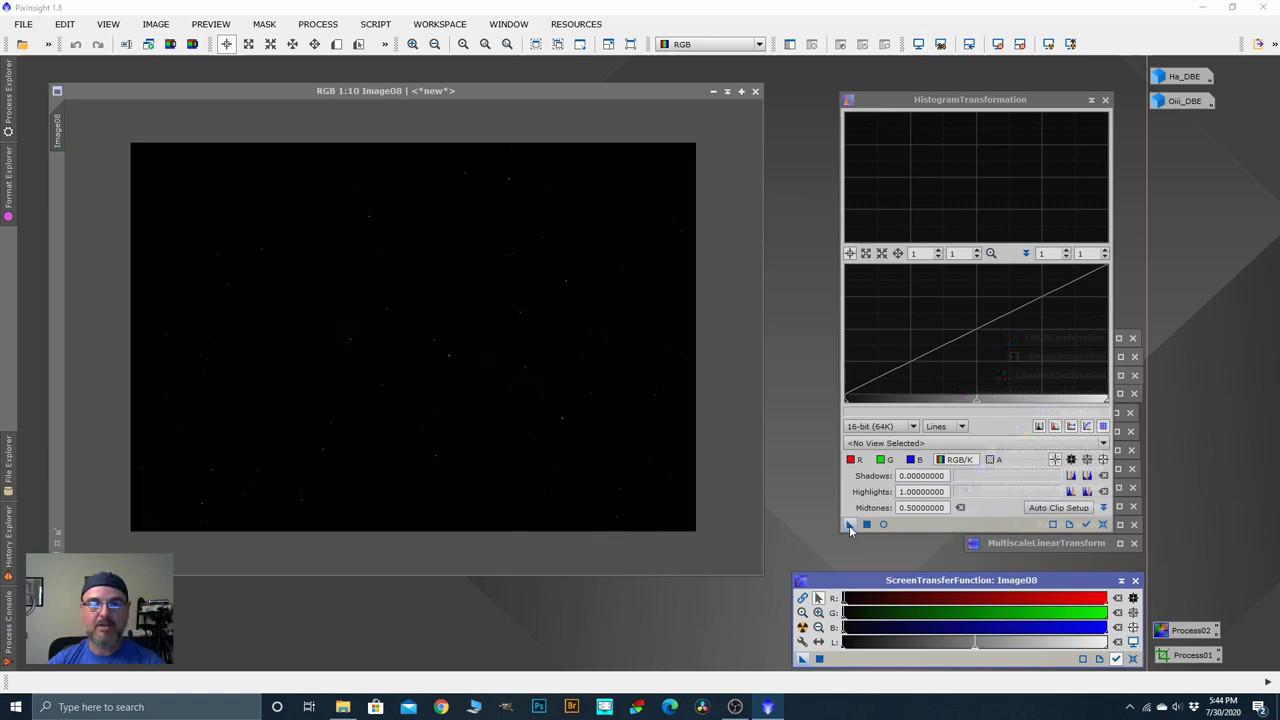
pyautogui.moveTo(849, 525); pyautogui.dragTo(573, 398)
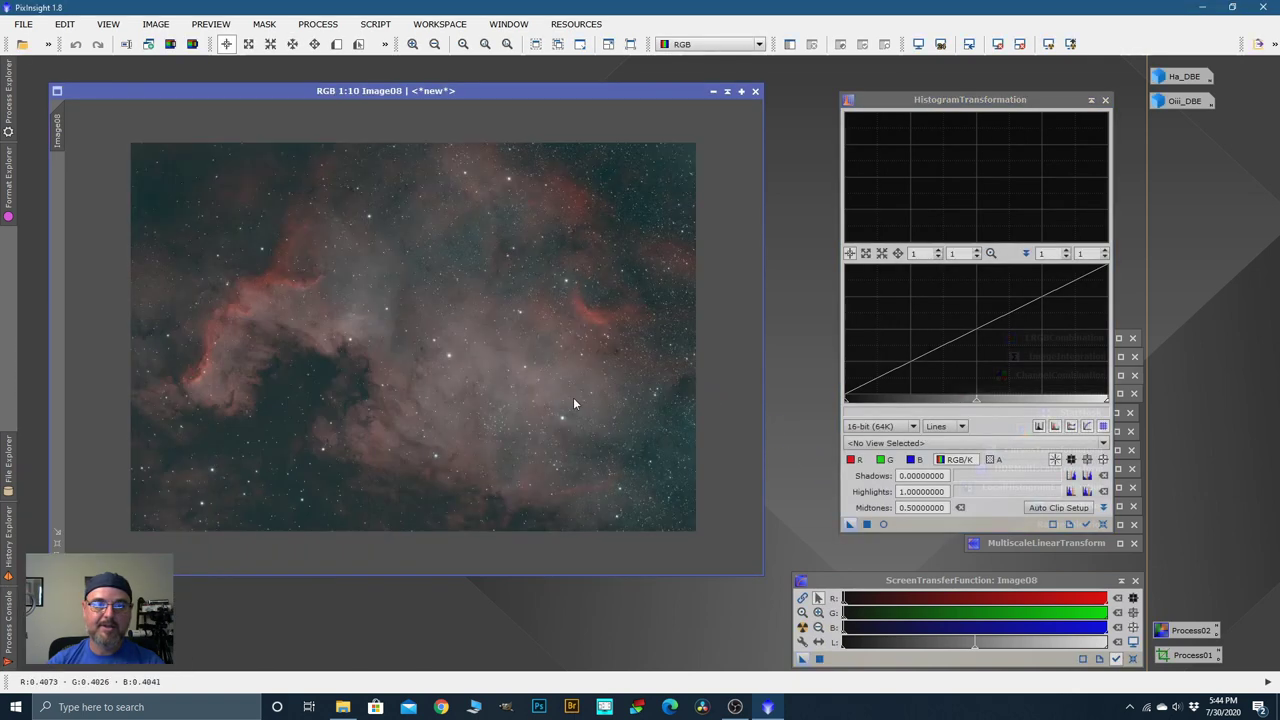
pyautogui.click(1091, 100)
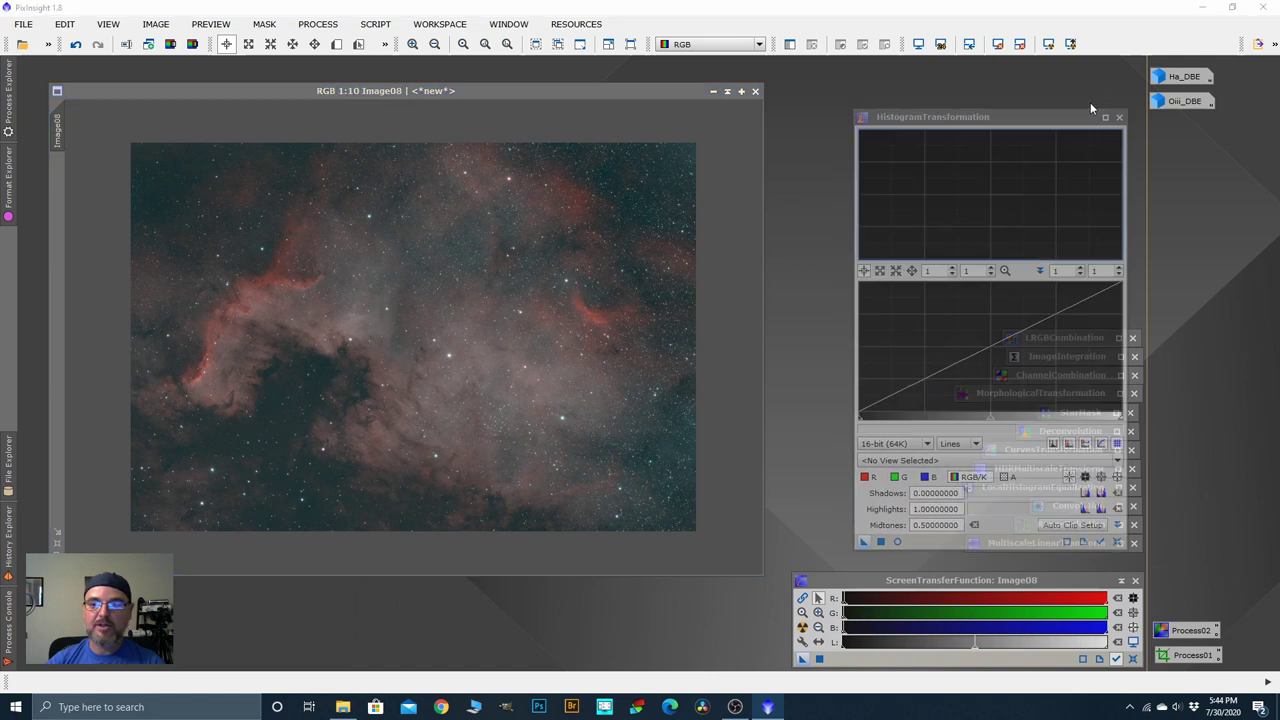
pyautogui.click(375, 230)
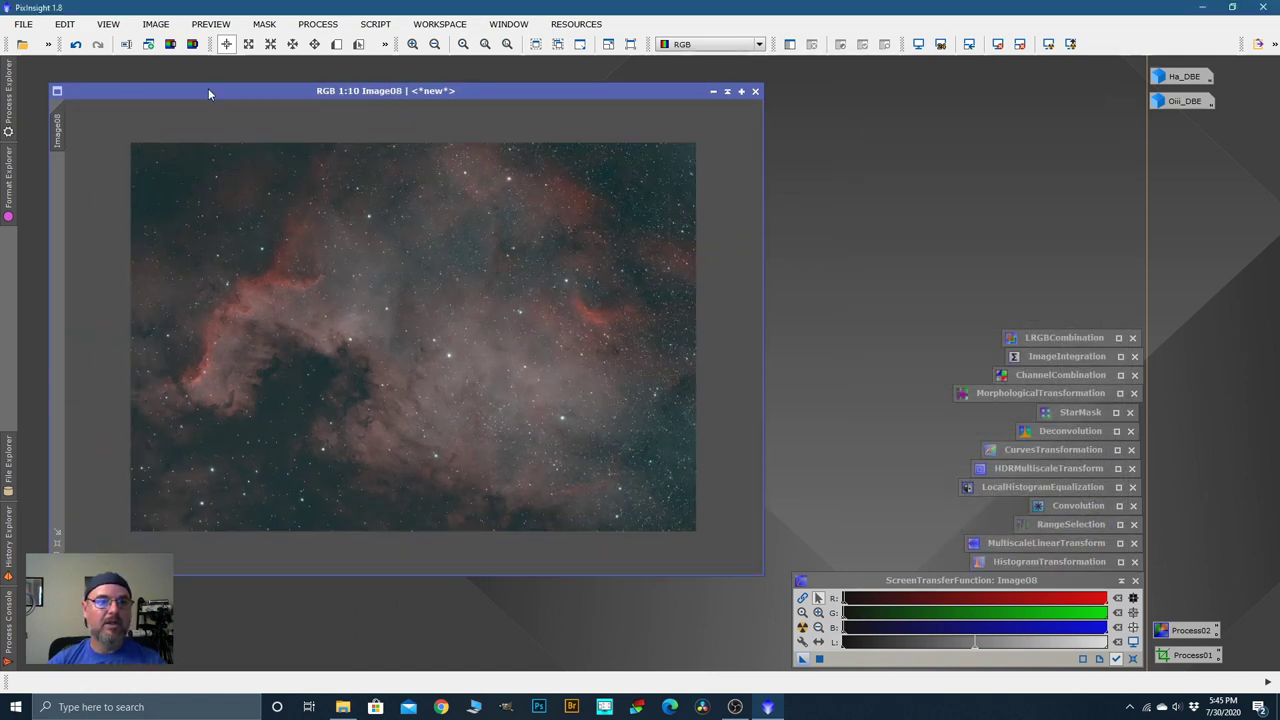
pyautogui.moveTo(208, 88); pyautogui.dragTo(202, 82)
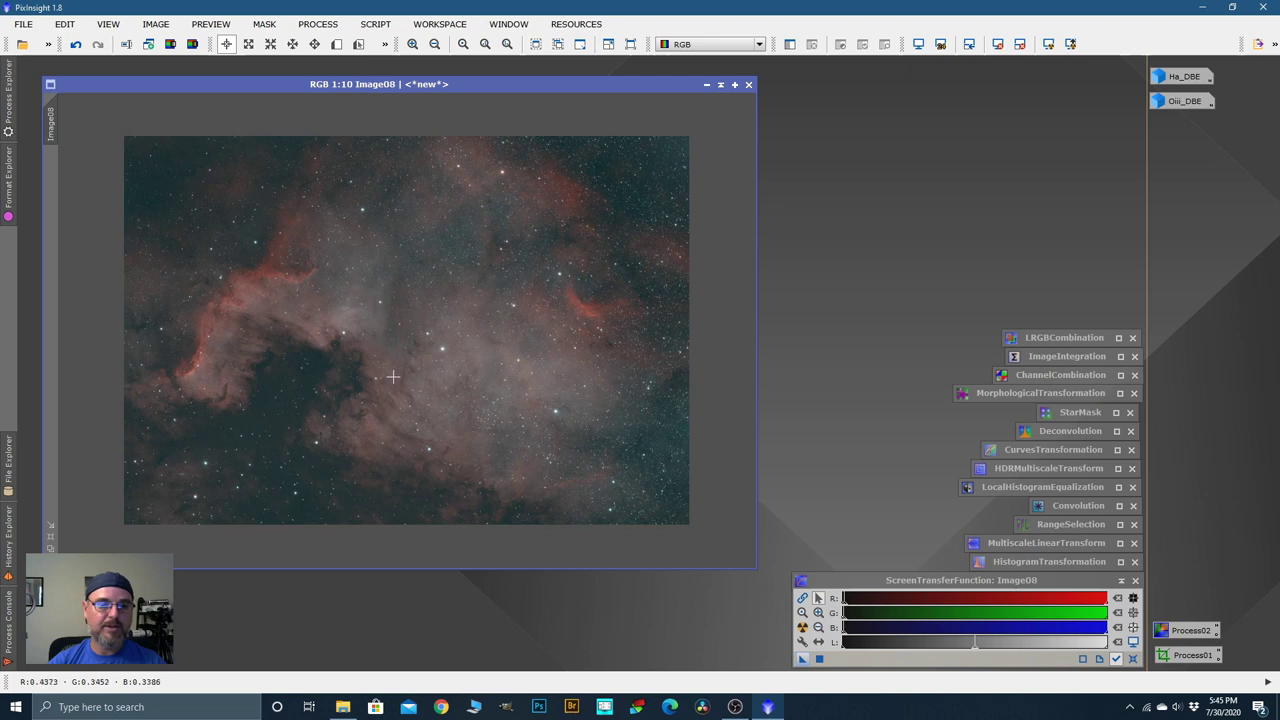
# Step: Extract Image08's lightness as Image08_L and stretch it: shadows 0.09873418, midtones 0.42975207
pyautogui.click(171, 45)
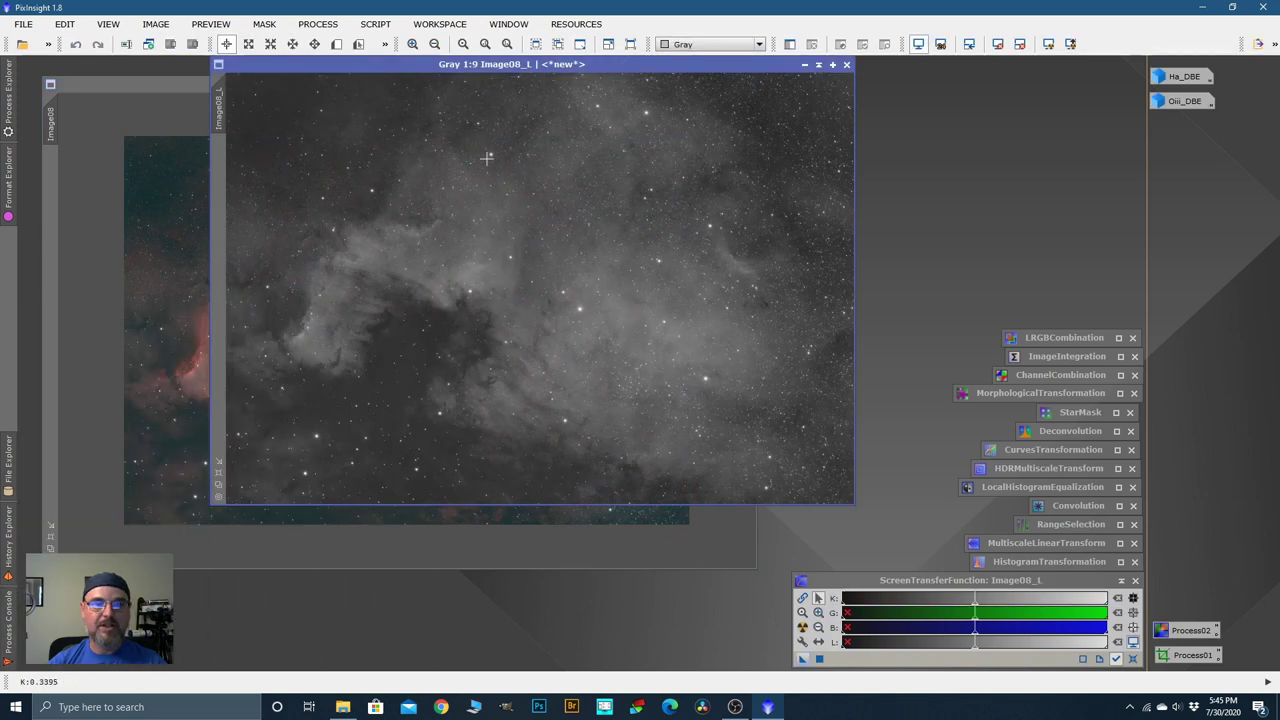
pyautogui.moveTo(675, 77); pyautogui.dragTo(636, 106)
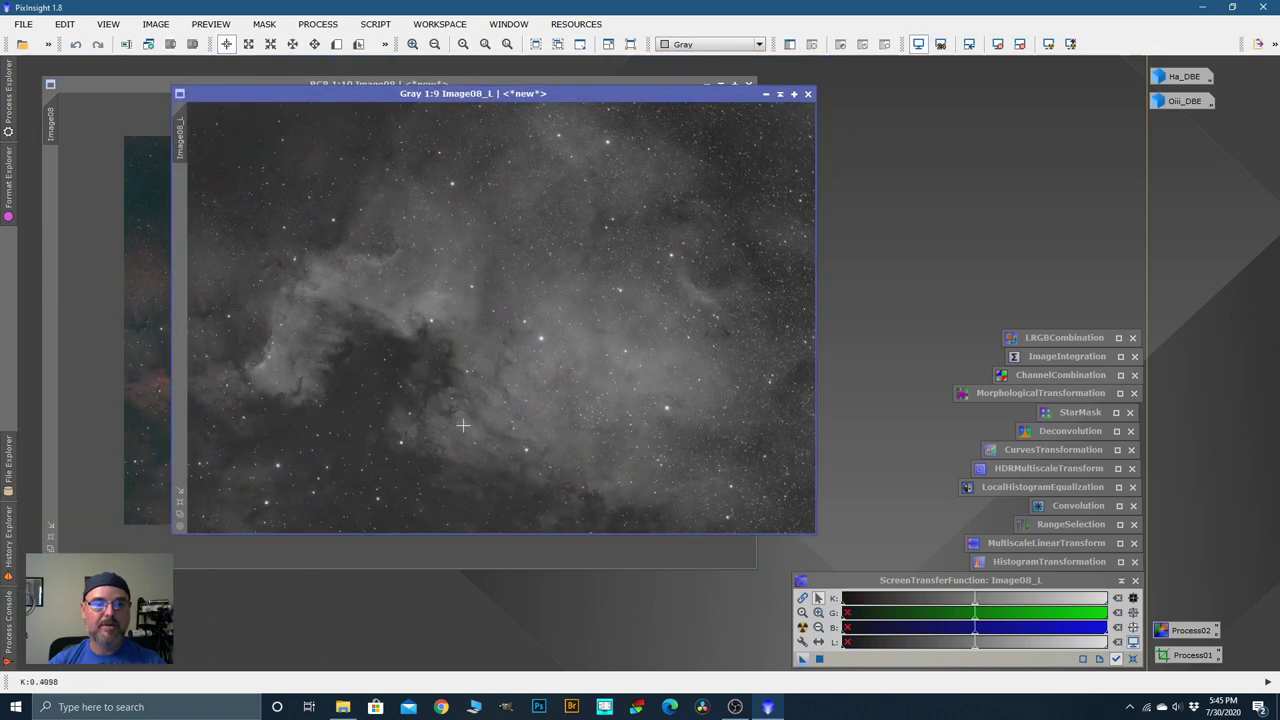
pyautogui.doubleClick(989, 560)
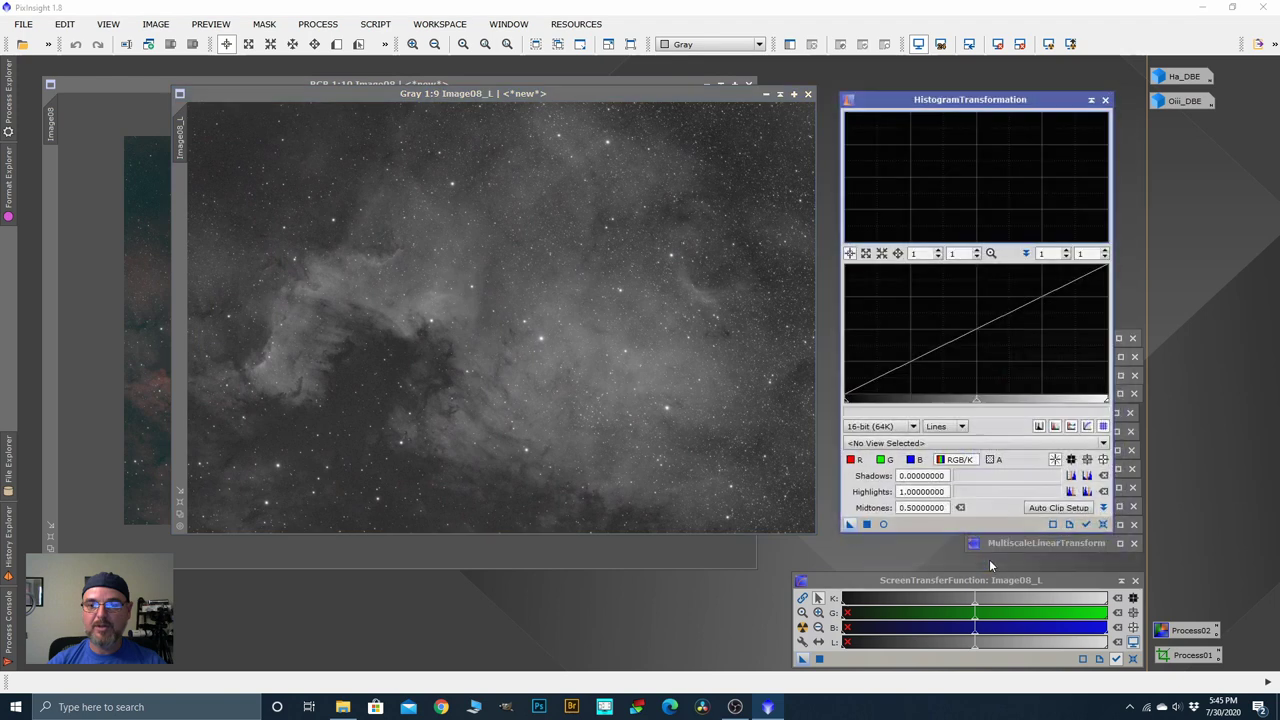
pyautogui.click(885, 525)
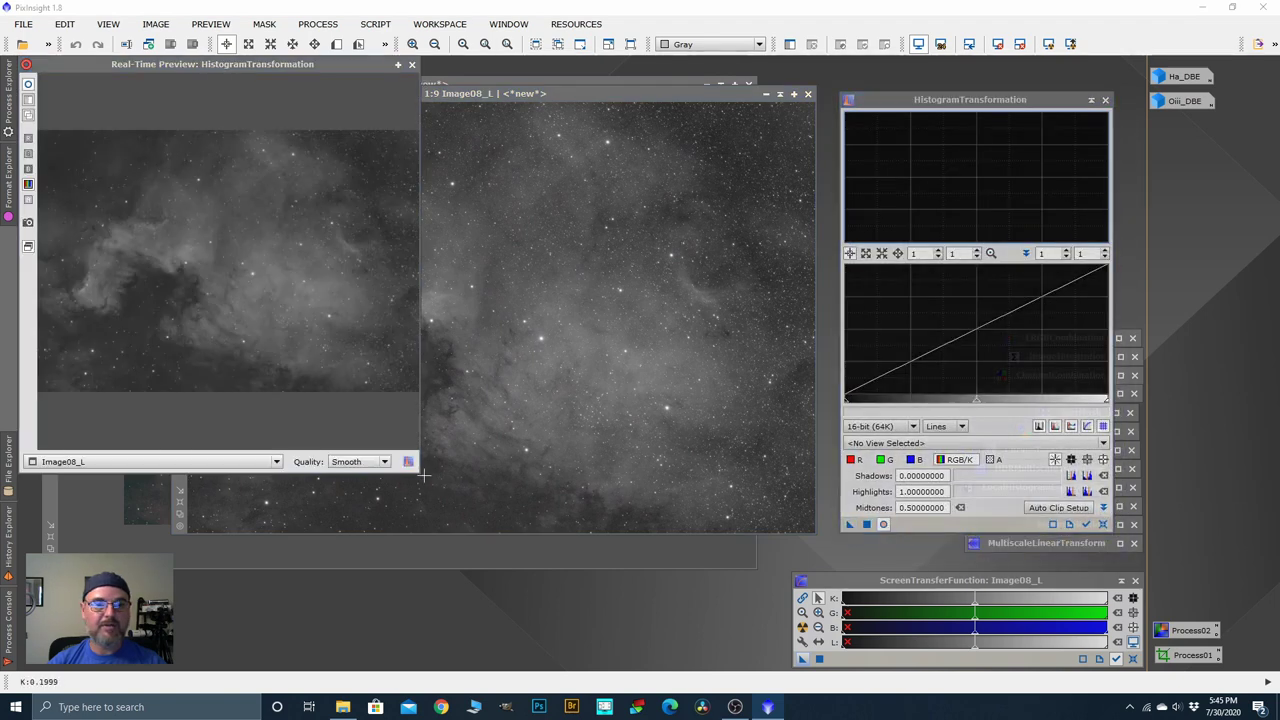
pyautogui.moveTo(420, 474); pyautogui.dragTo(786, 621)
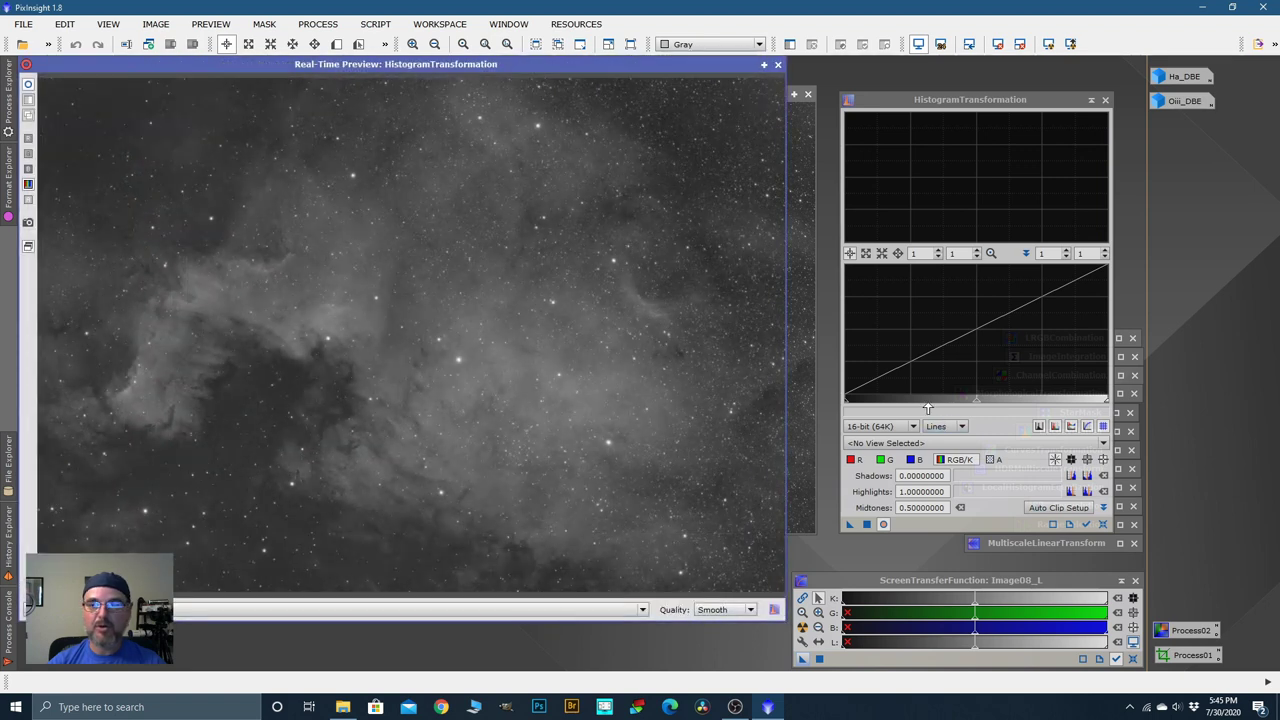
pyautogui.click(1086, 524)
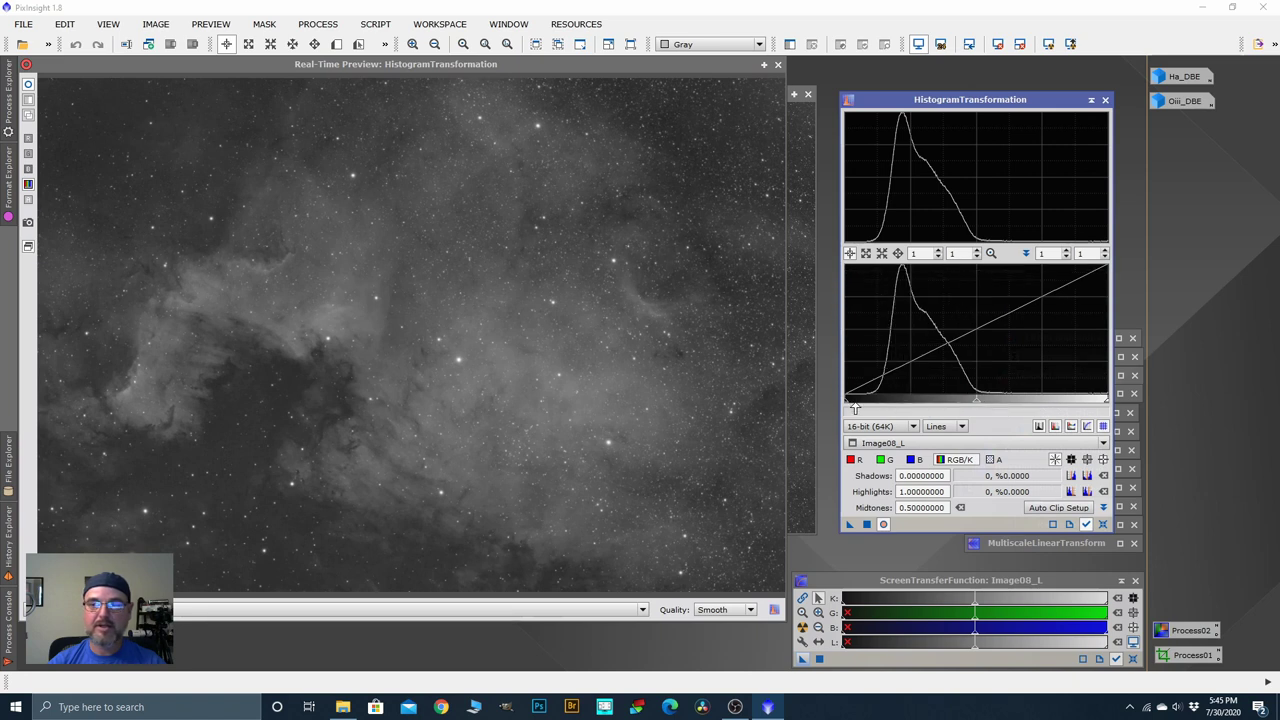
pyautogui.moveTo(845, 408); pyautogui.dragTo(865, 405)
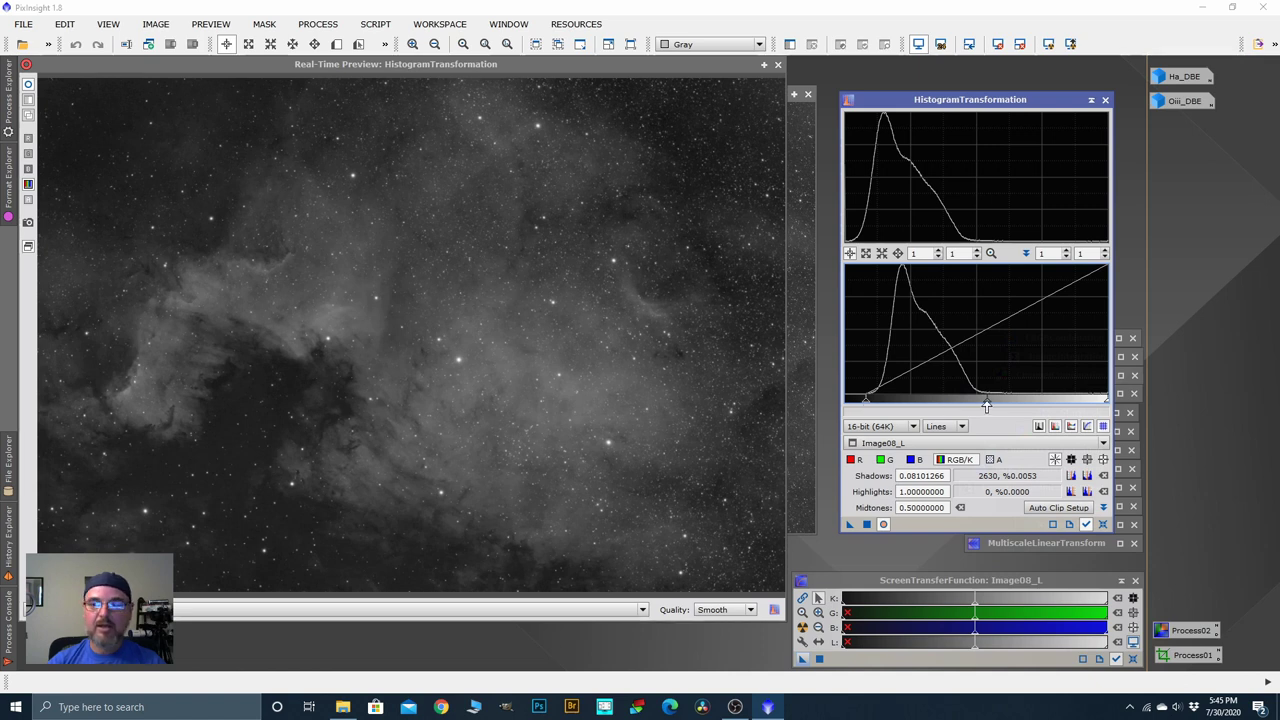
pyautogui.moveTo(986, 405); pyautogui.dragTo(970, 405)
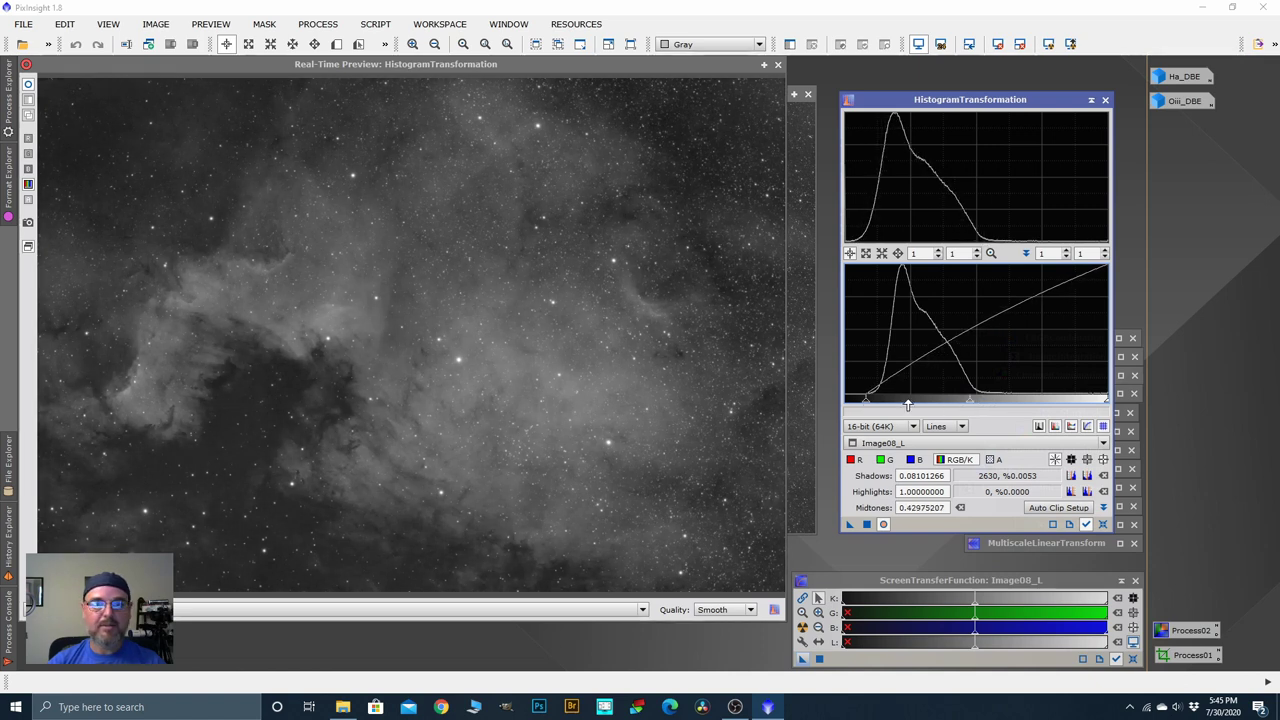
pyautogui.moveTo(866, 404); pyautogui.dragTo(870, 404)
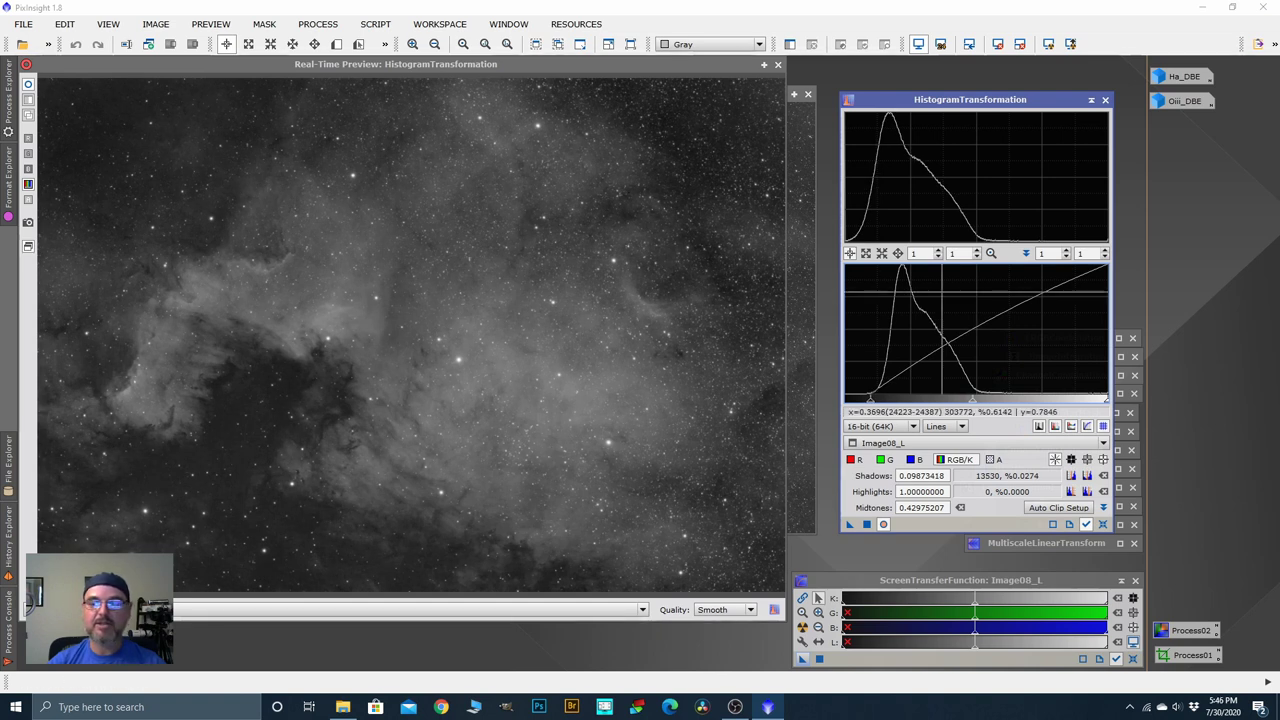
pyautogui.click(866, 524)
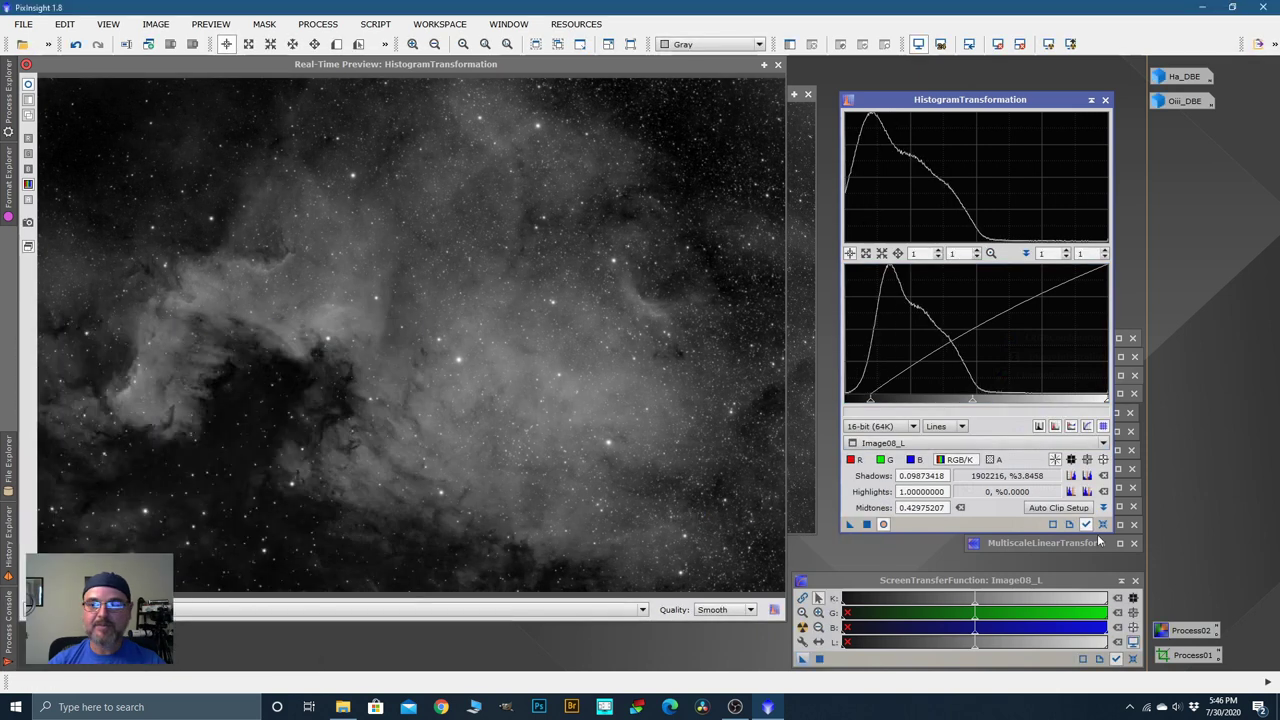
# Step: Reset HistogramTransformation, close its preview, iconize it, and bring Image08_L forward
pyautogui.click(1103, 525)
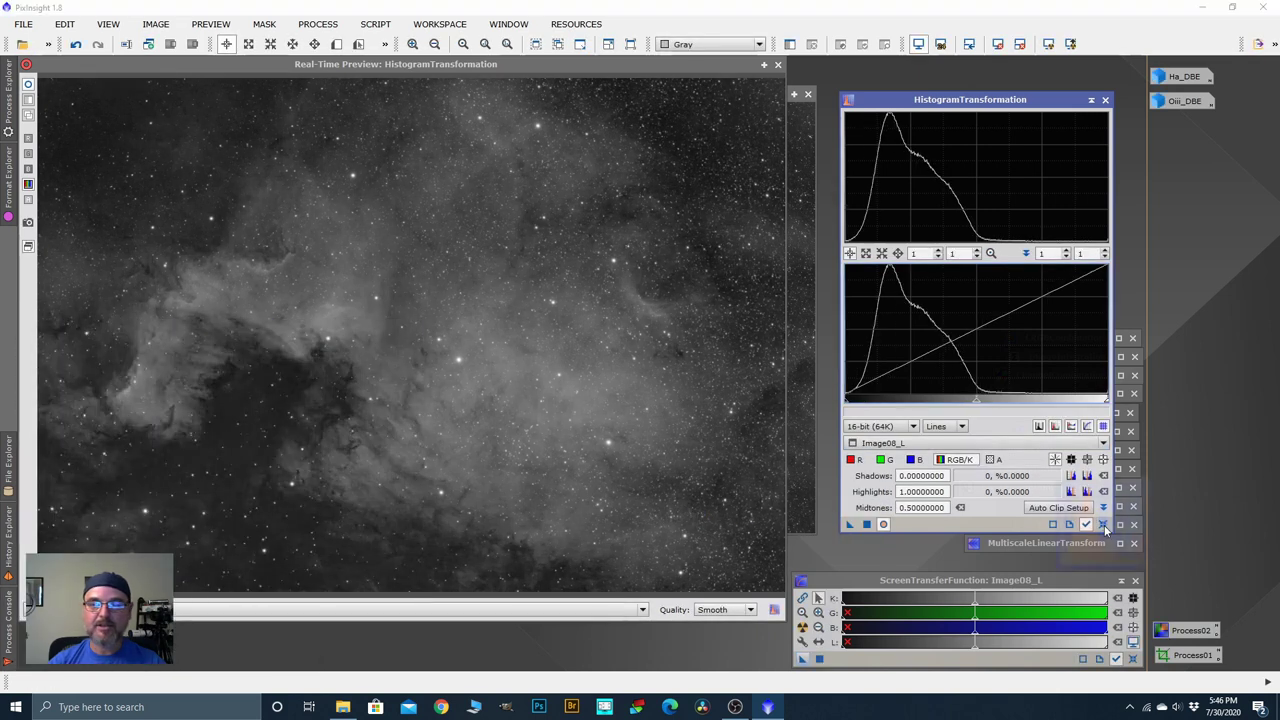
pyautogui.click(778, 64)
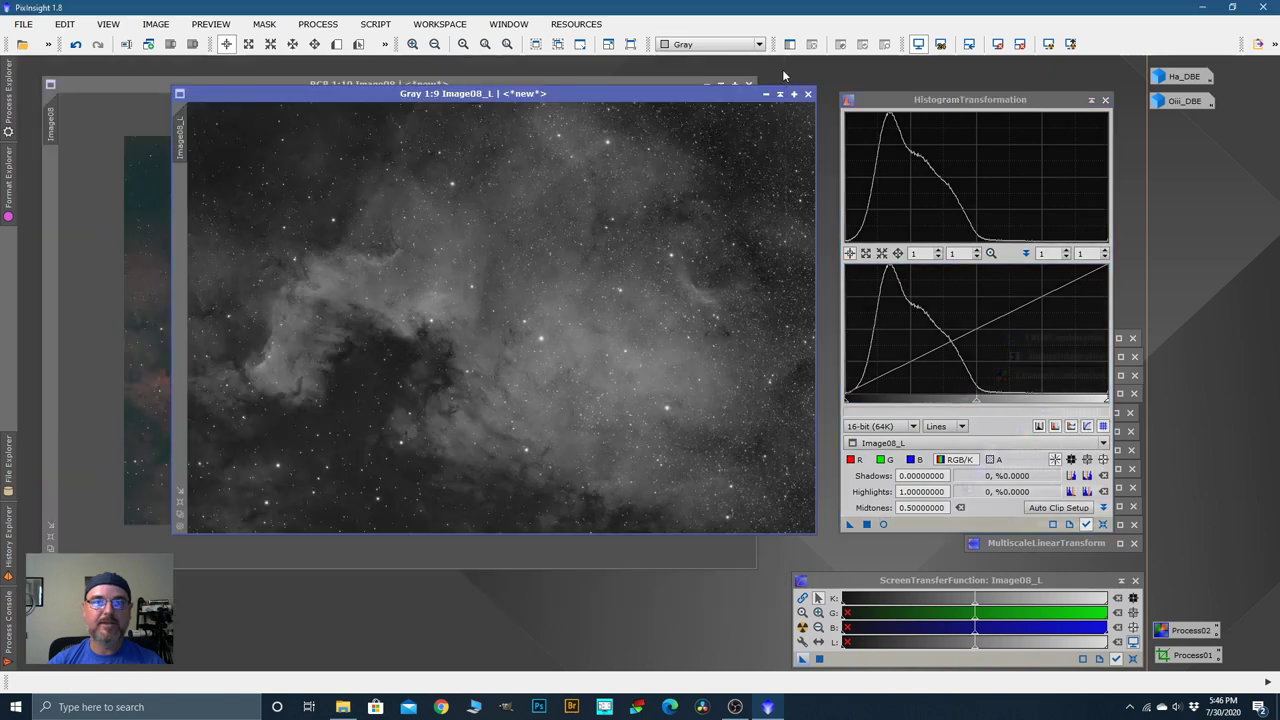
pyautogui.click(1091, 101)
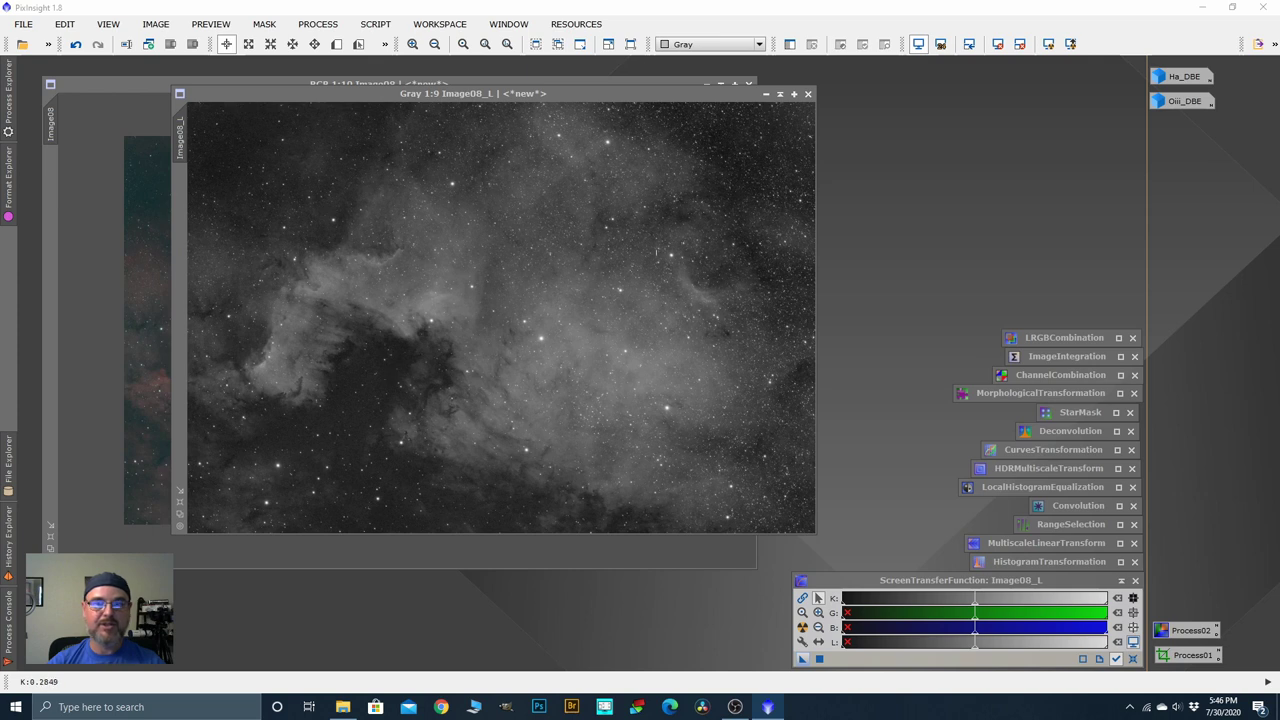
pyautogui.click(755, 105)
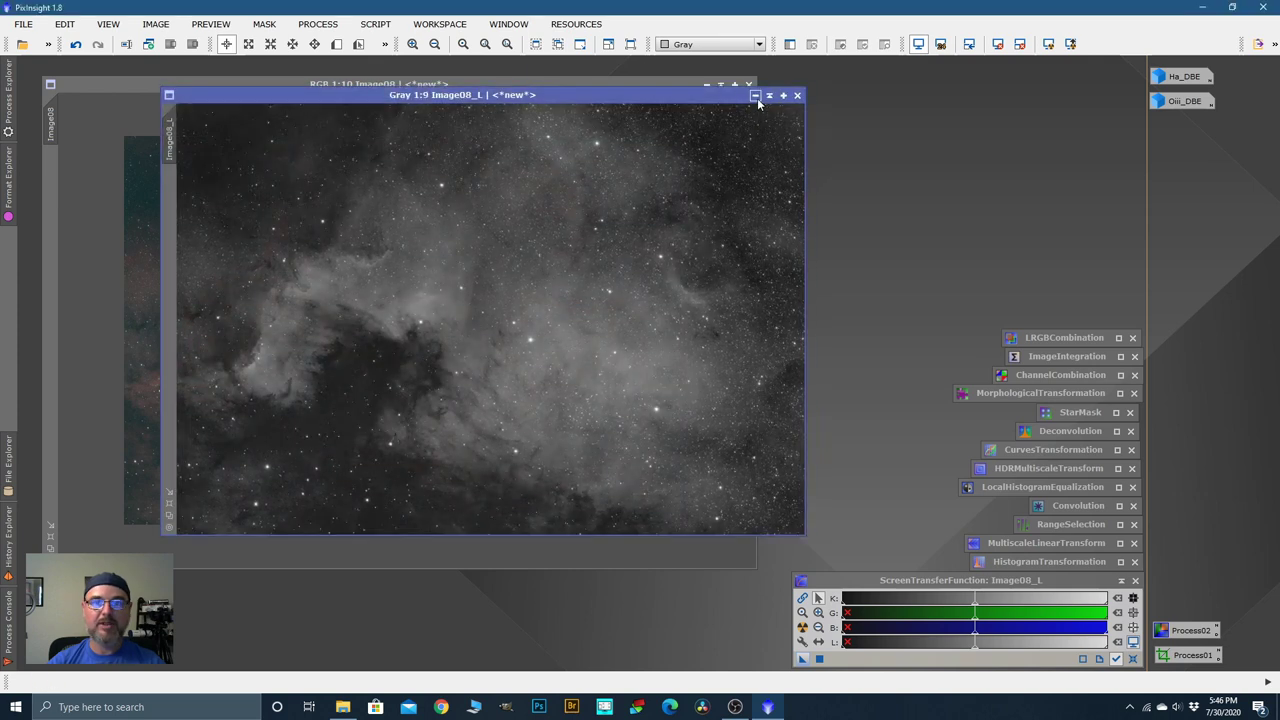
# Step: Minimize Image08_L, park its icon with the others, and rename it lum
pyautogui.click(755, 95)
pyautogui.moveTo(532, 322); pyautogui.dragTo(1204, 260)
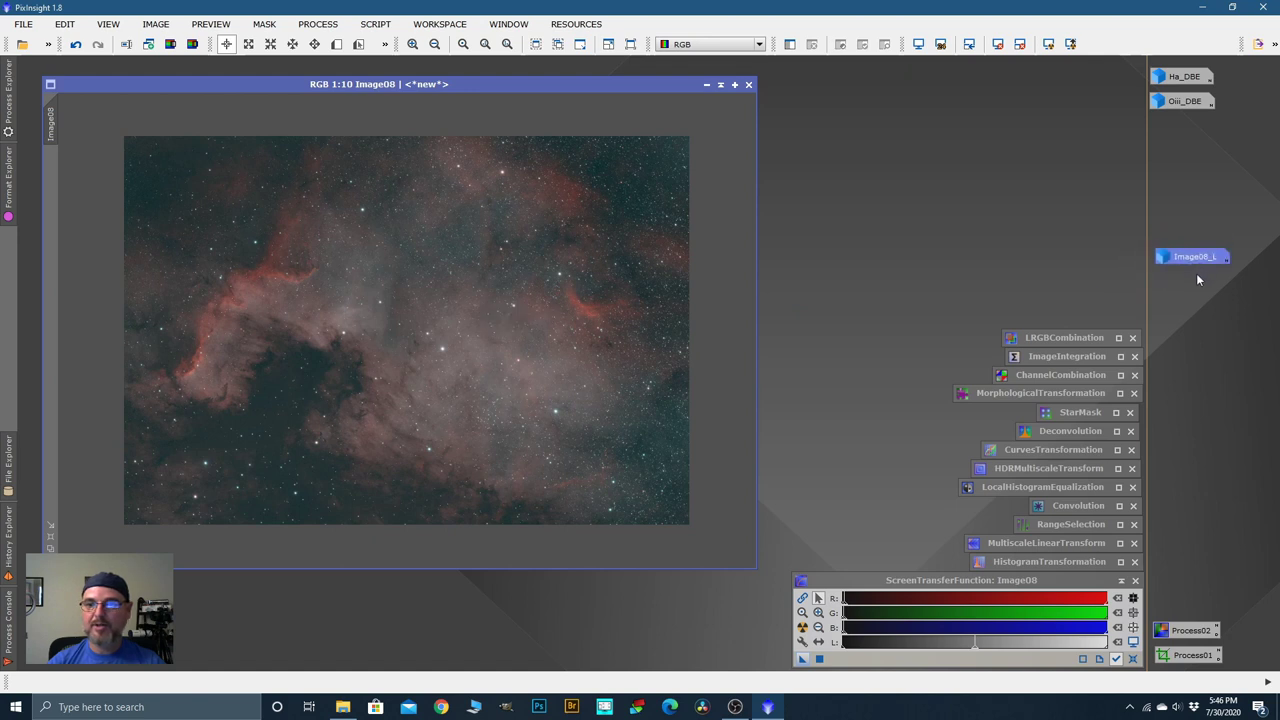
pyautogui.rightClick(1197, 255)
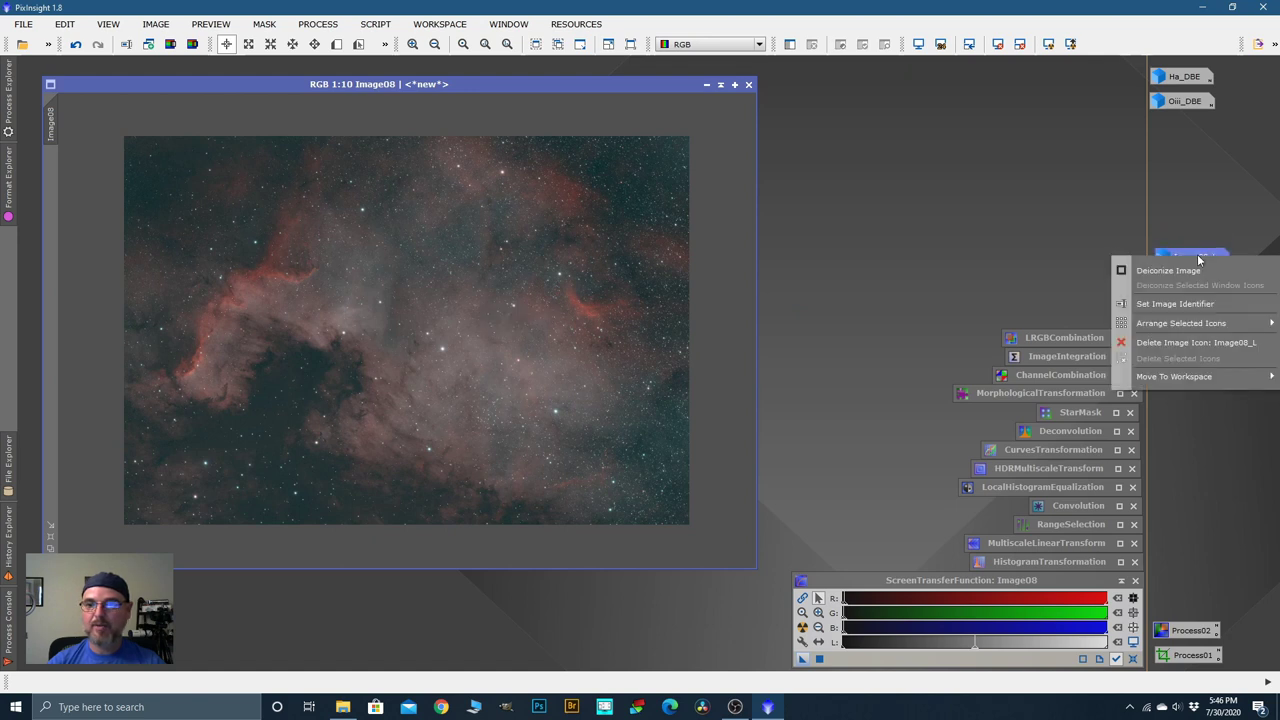
pyautogui.click(1198, 306)
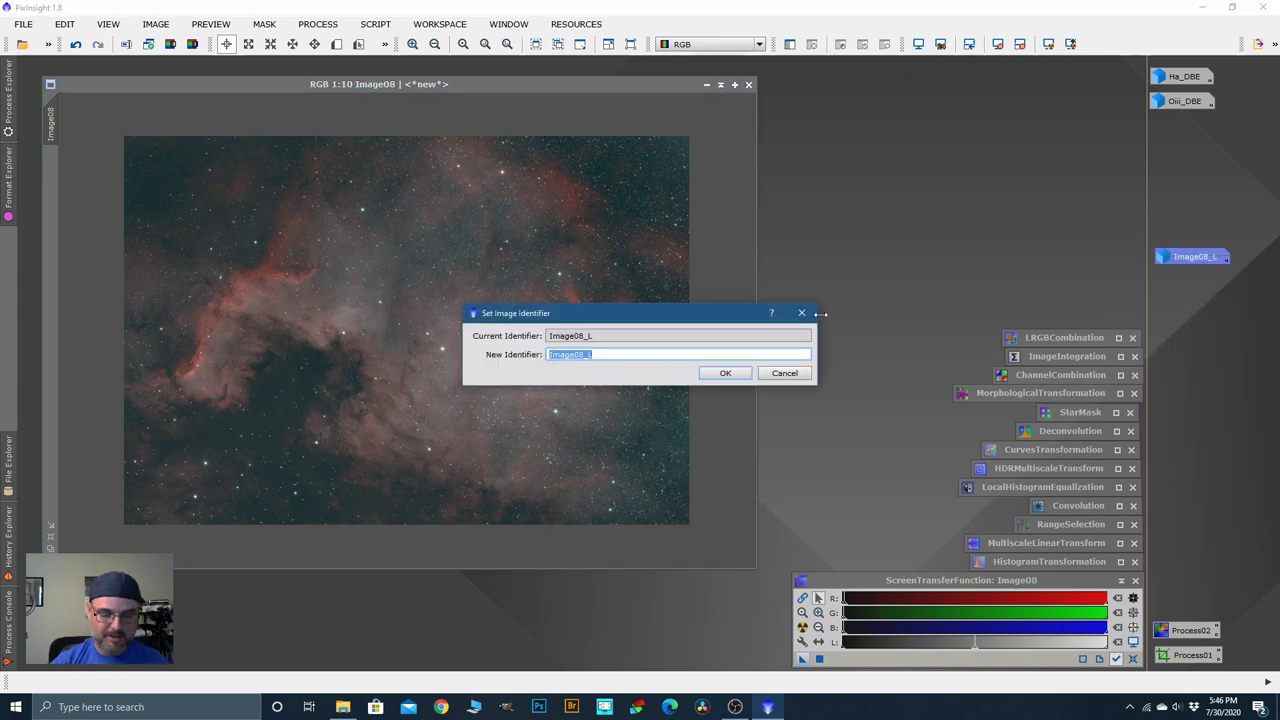
pyautogui.write('lum')
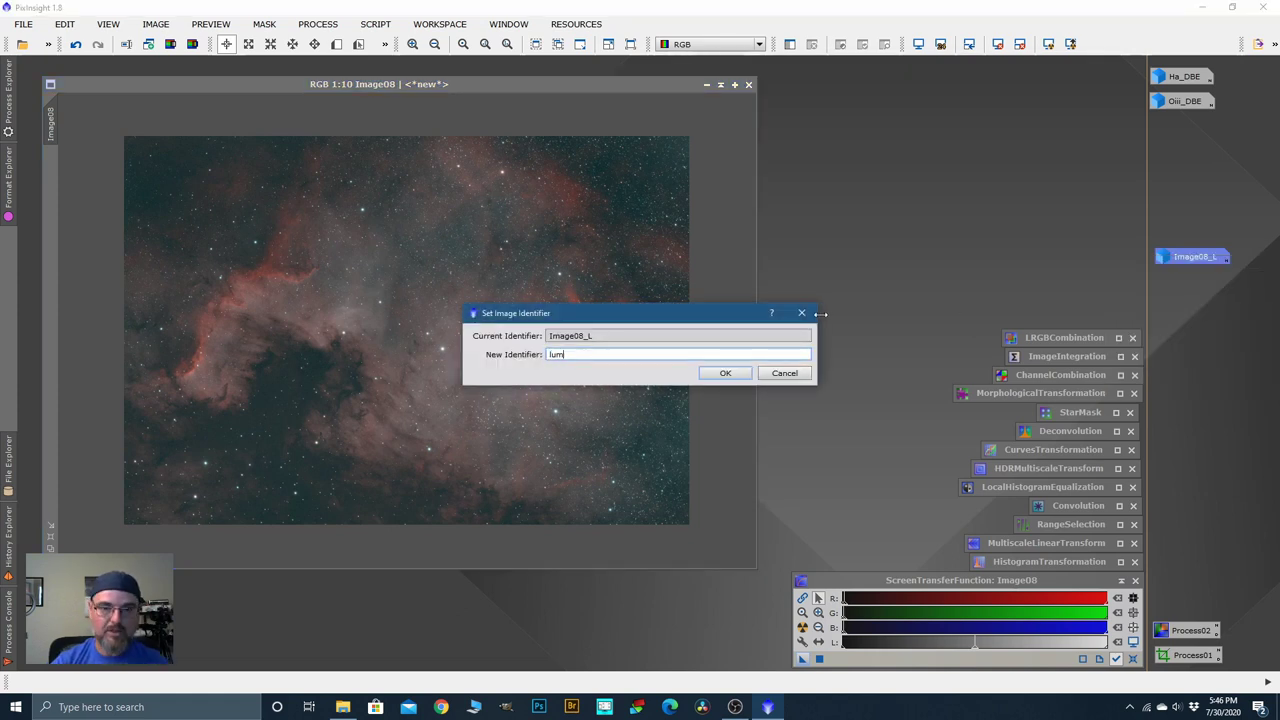
pyautogui.click(720, 376)
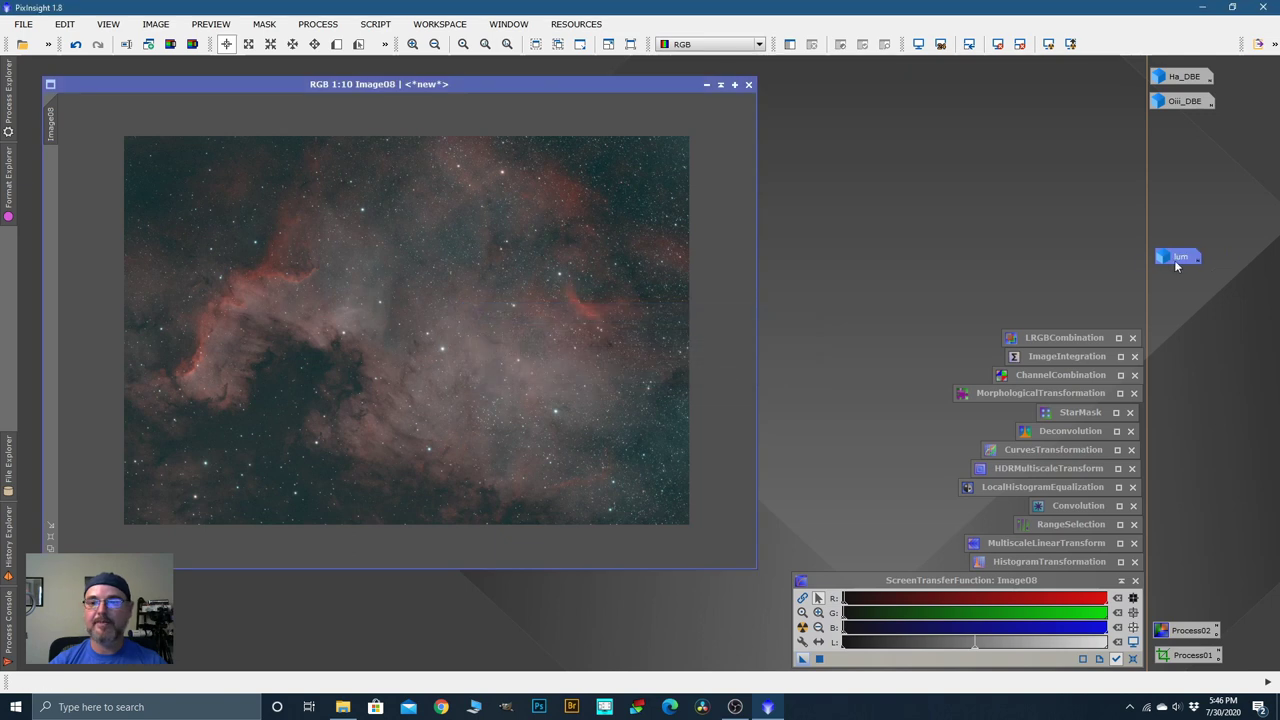
pyautogui.moveTo(1176, 264); pyautogui.dragTo(1179, 290)
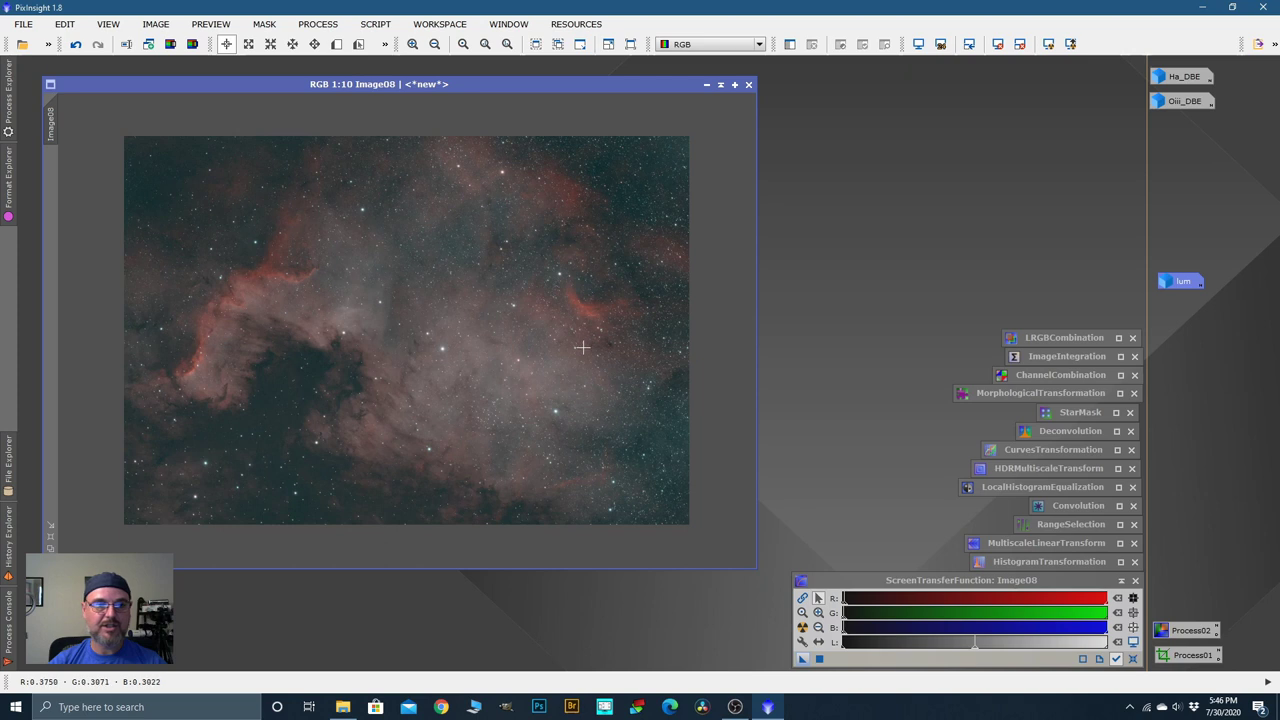
# Step: Build a red-hue mask of Image08 with the ColorMask script
pyautogui.click(379, 28)
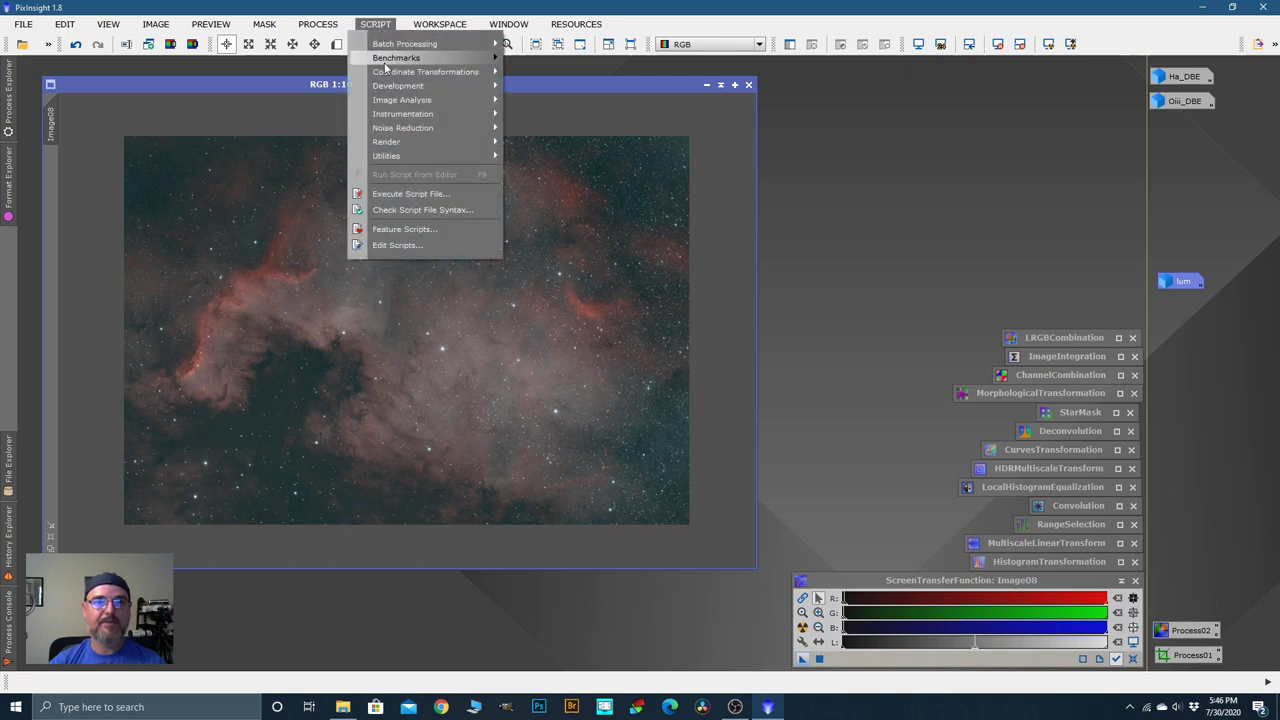
pyautogui.moveTo(389, 160)
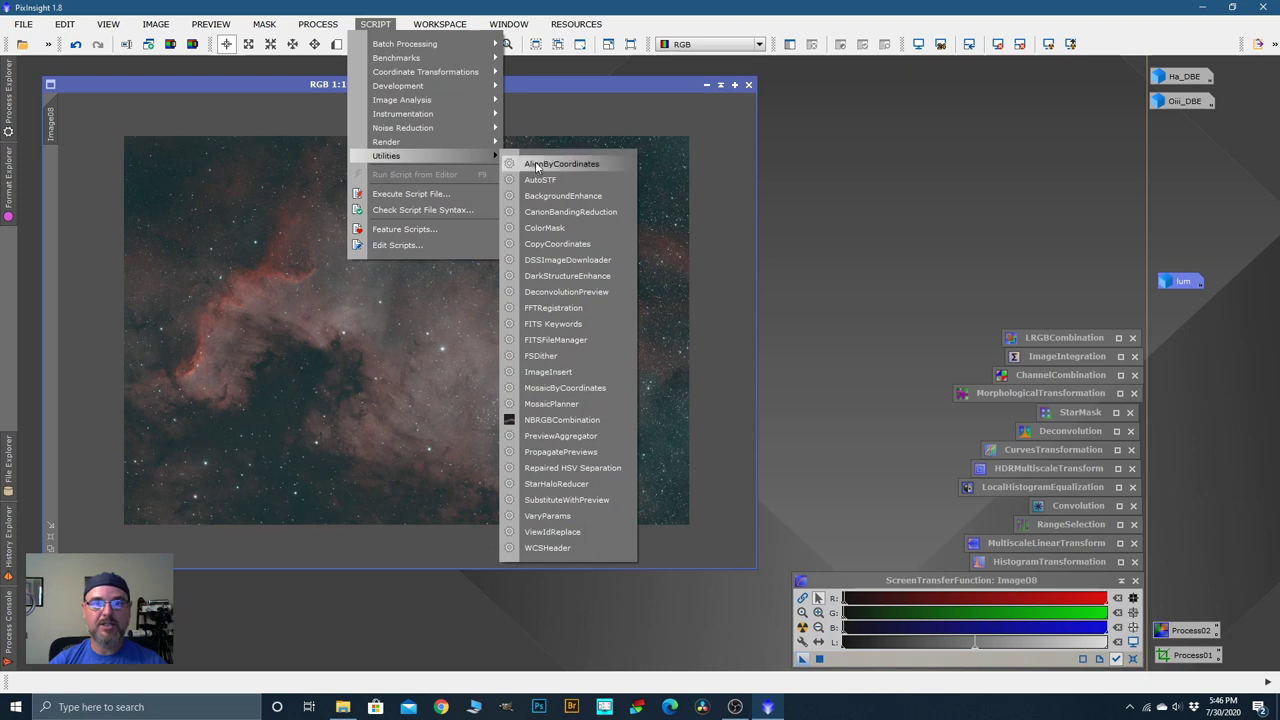
pyautogui.click(550, 229)
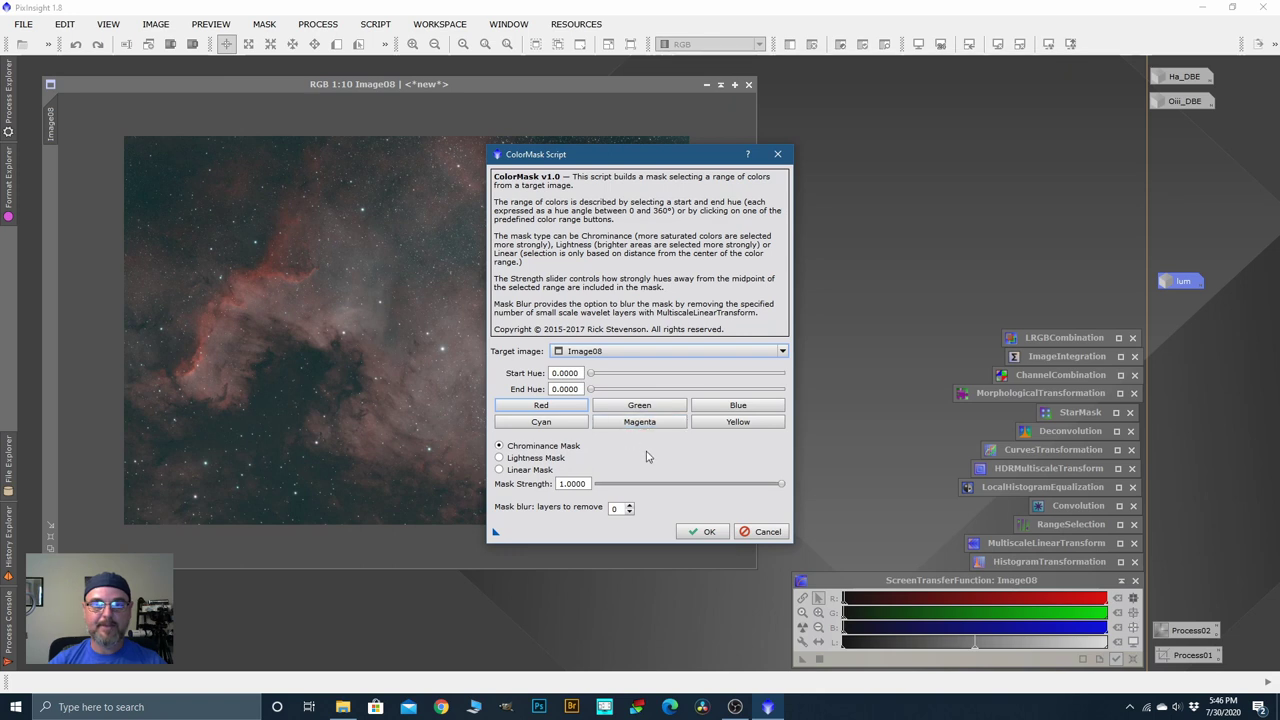
pyautogui.click(570, 410)
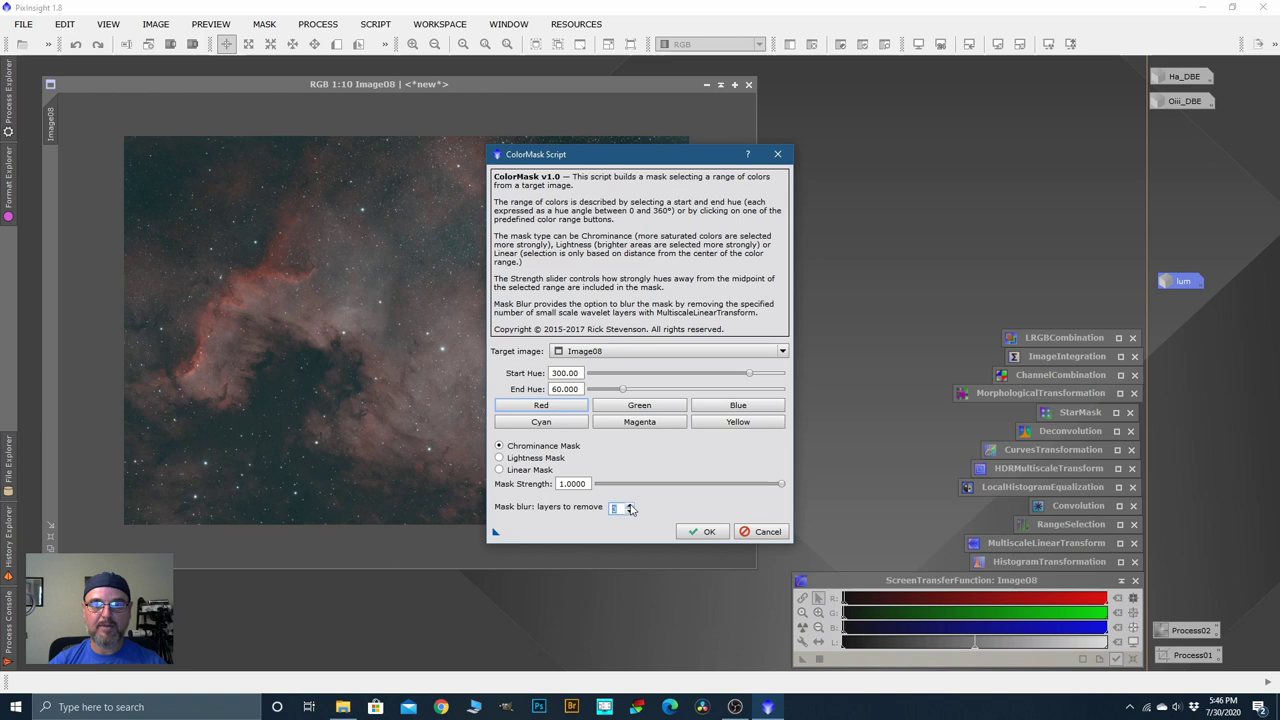
pyautogui.click(703, 531)
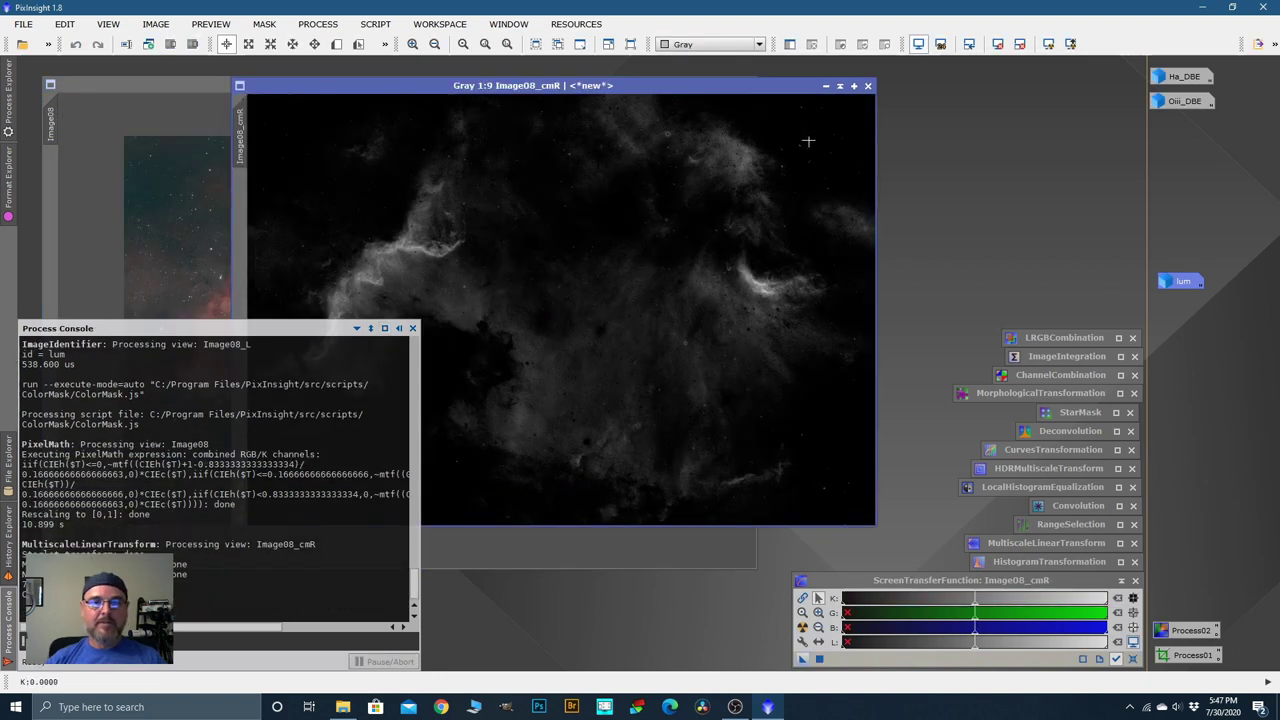
# Step: Minimize Image08_cmR, rename it red, and place its icon beside lum
pyautogui.moveTo(804, 87); pyautogui.dragTo(778, 97)
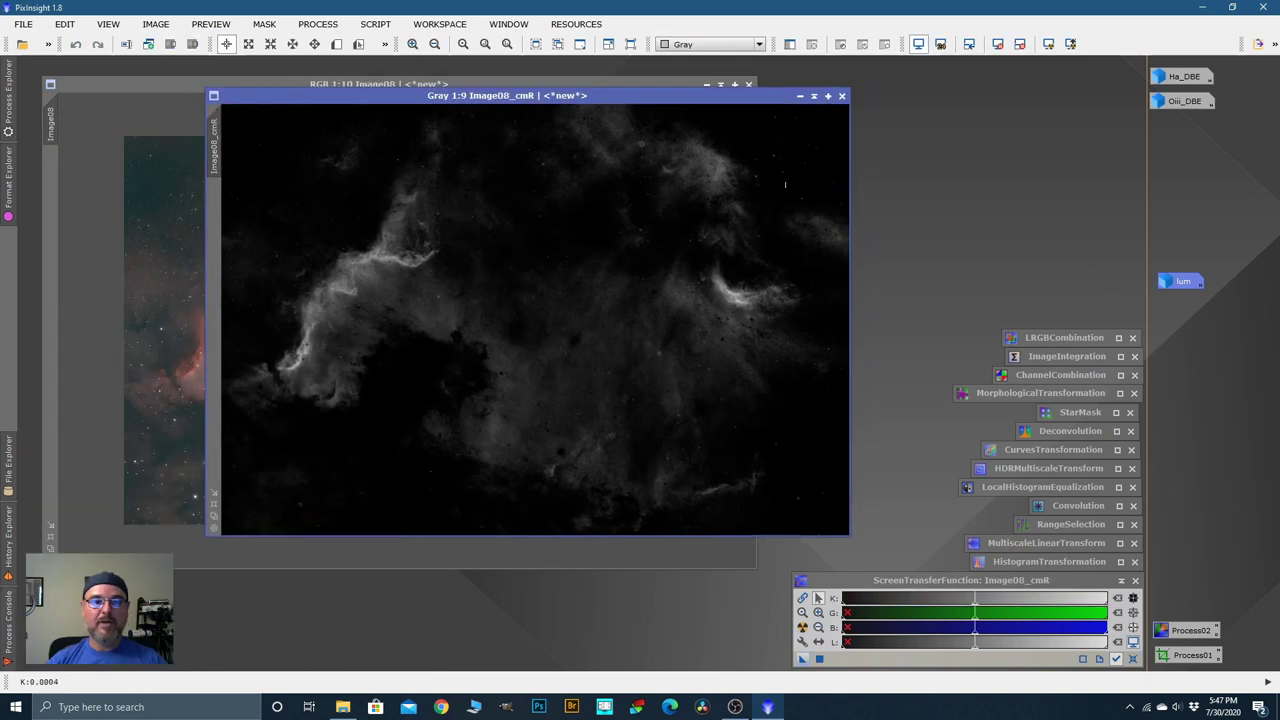
pyautogui.click(800, 96)
pyautogui.moveTo(572, 318); pyautogui.dragTo(818, 212)
pyautogui.rightClick(818, 212)
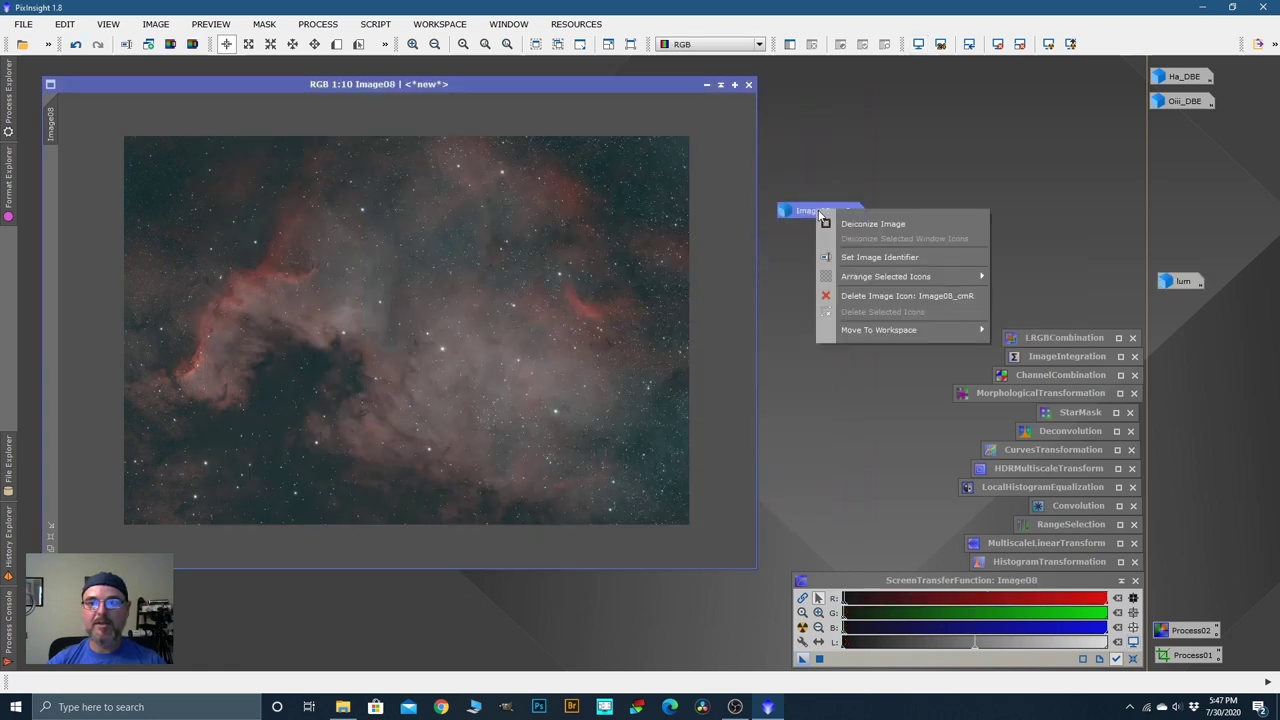
pyautogui.click(880, 258)
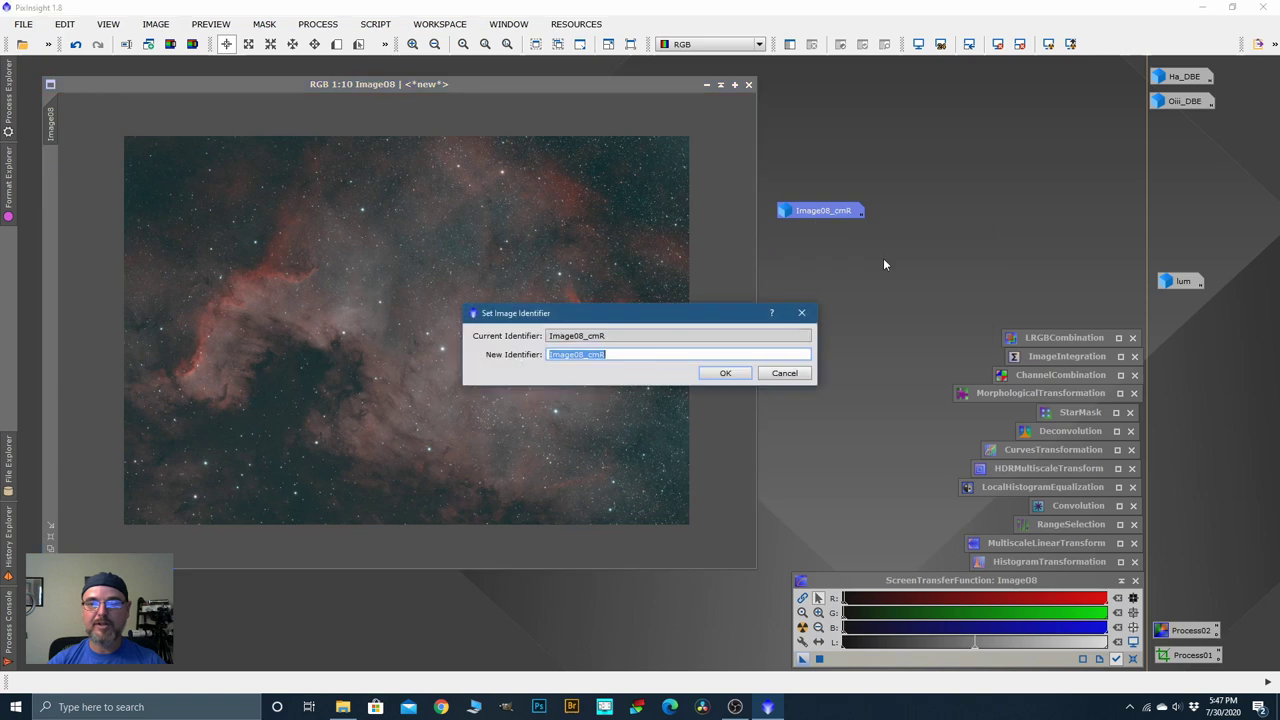
pyautogui.press('BackSpace')
pyautogui.write('red')
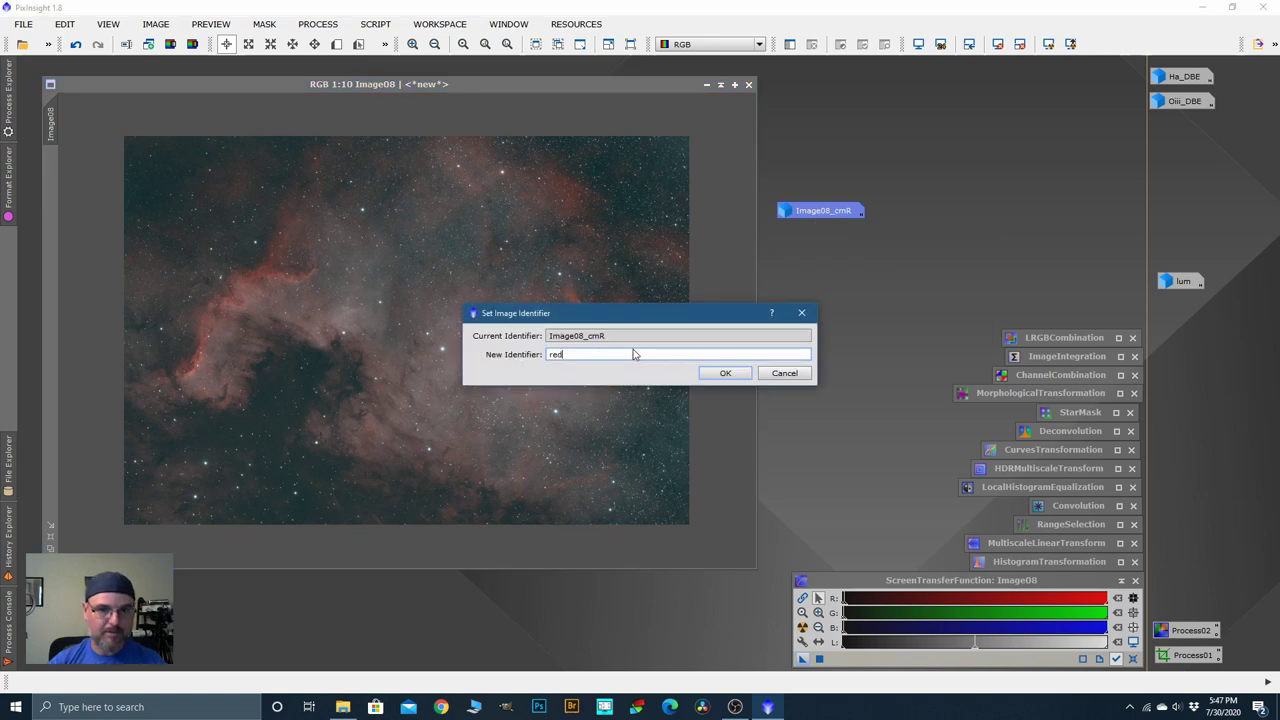
pyautogui.click(722, 374)
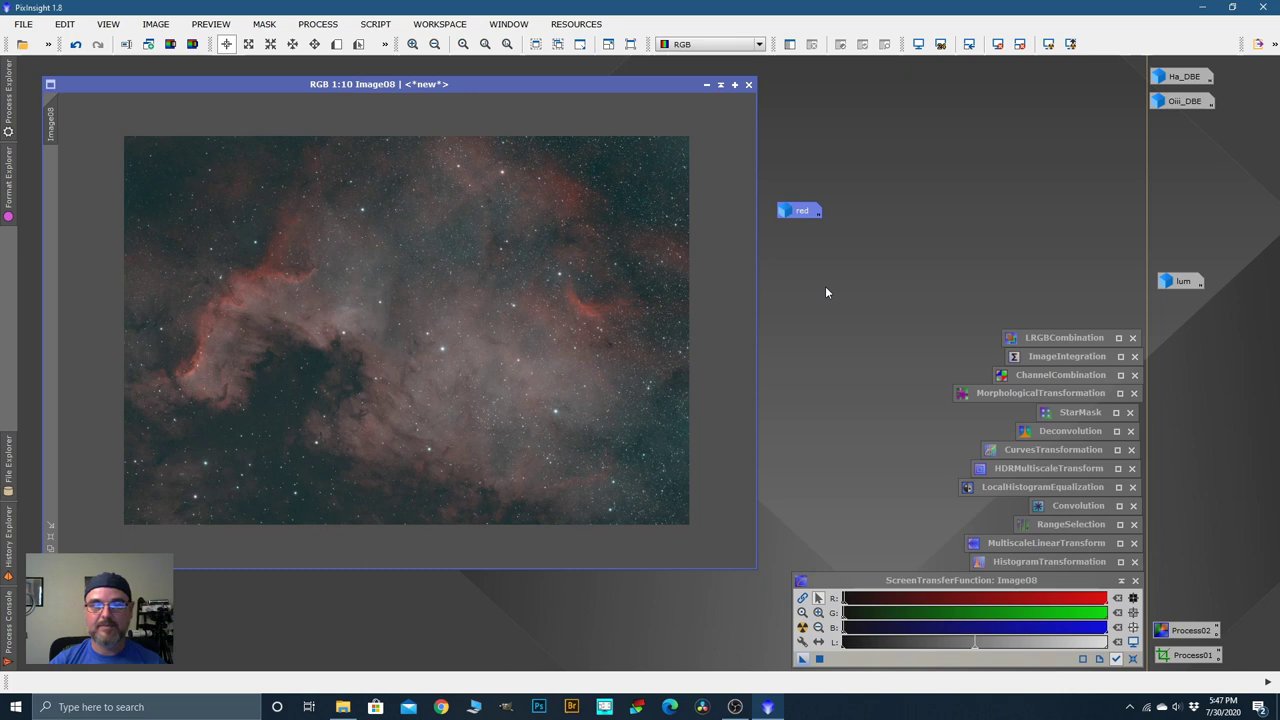
pyautogui.moveTo(801, 211); pyautogui.dragTo(1176, 214)
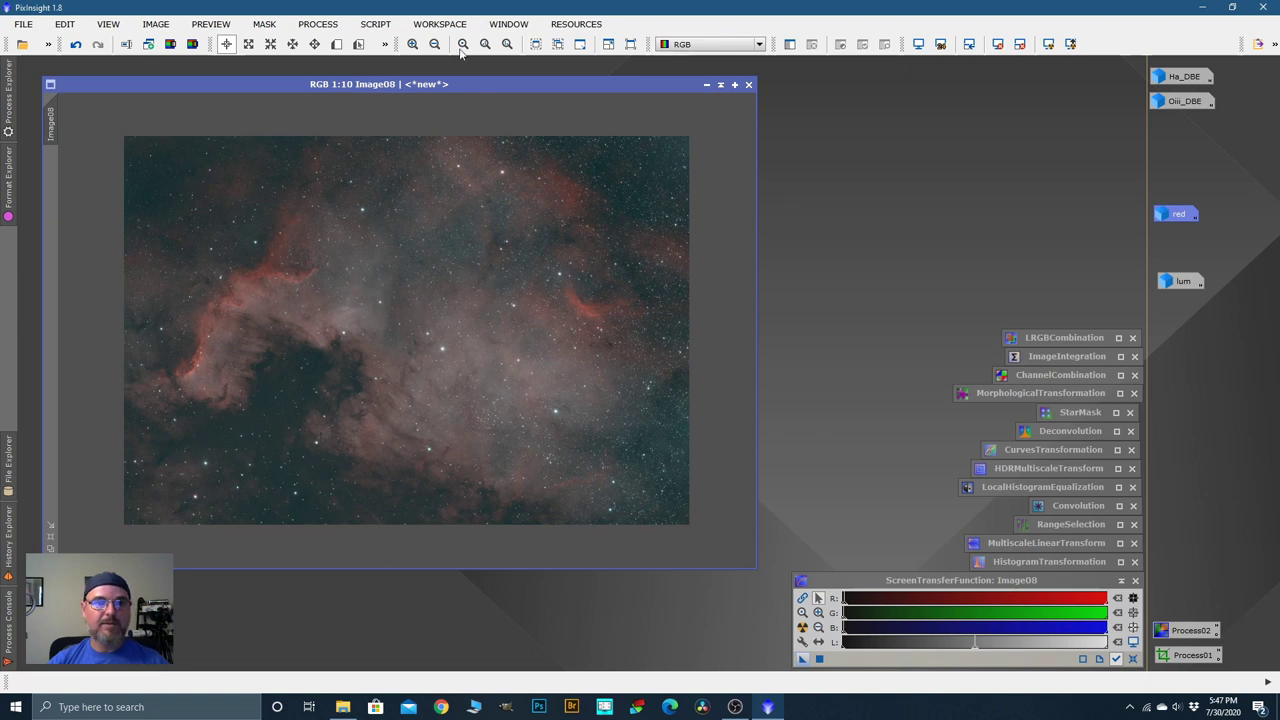
# Step: Build a blue-hue mask of Image08 with the ColorMask script
pyautogui.click(375, 24)
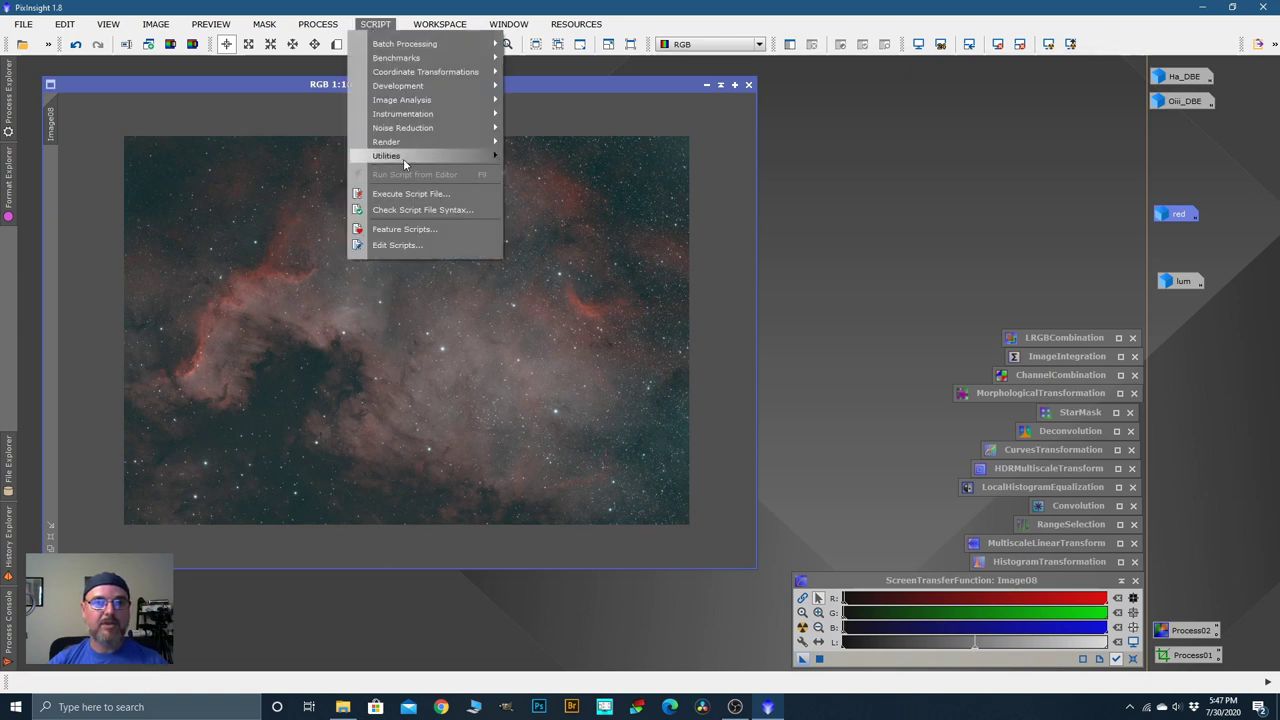
pyautogui.moveTo(403, 158)
pyautogui.click(555, 224)
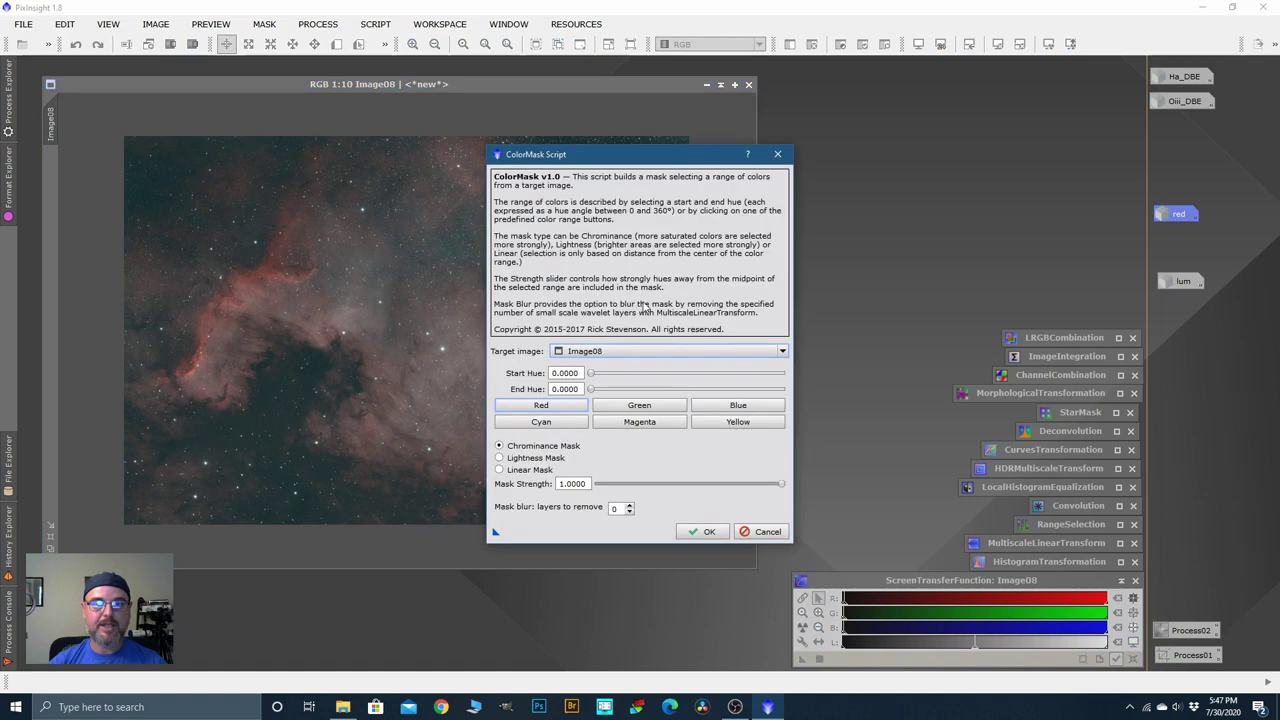
pyautogui.click(738, 405)
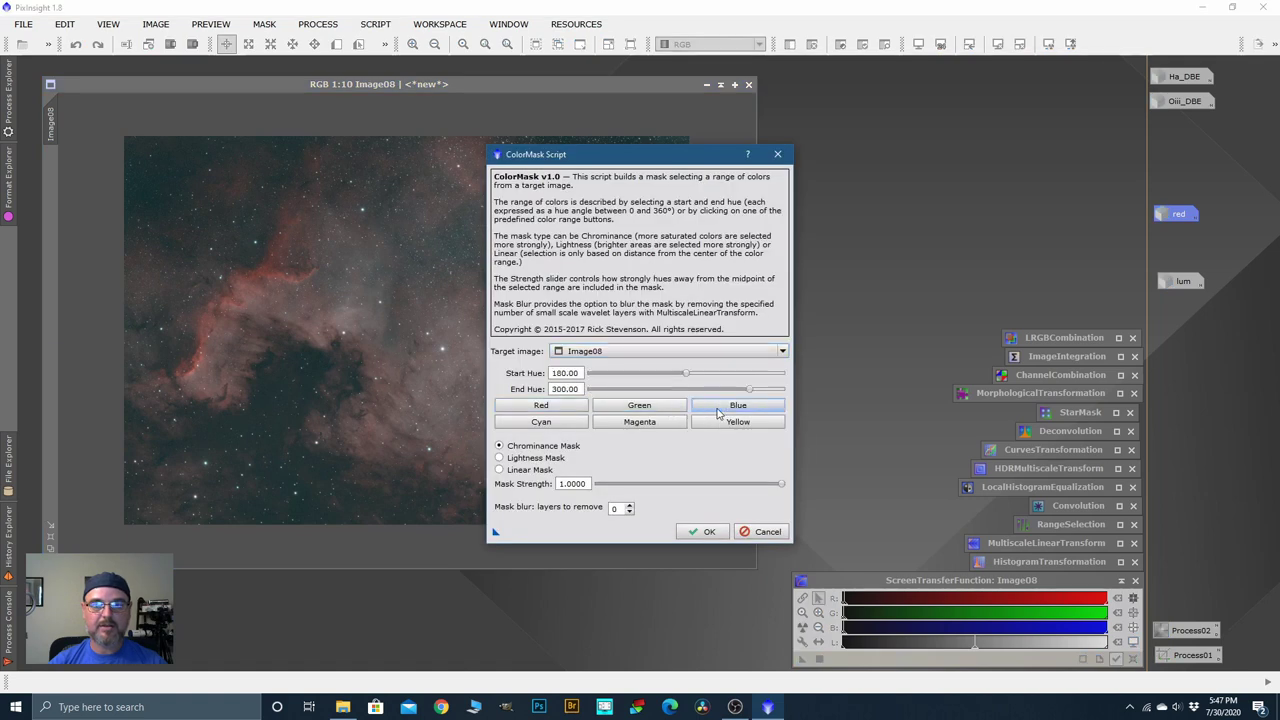
pyautogui.click(630, 509)
pyautogui.click(702, 531)
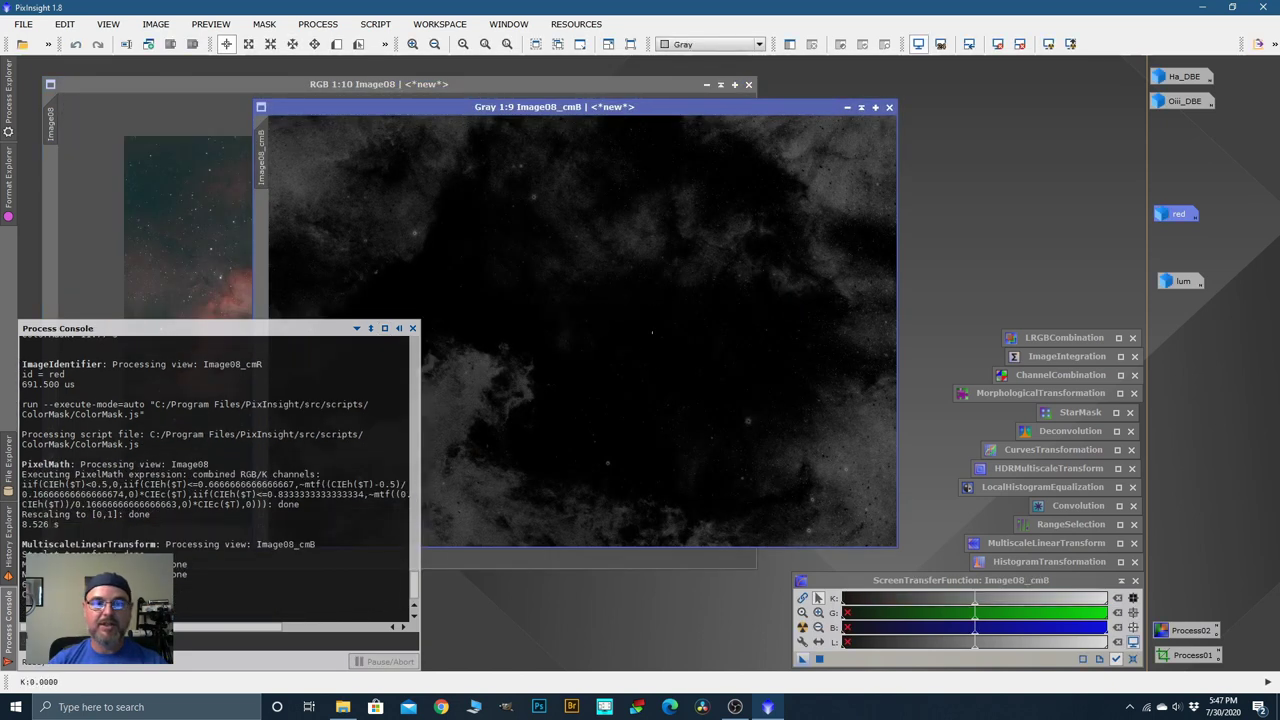
# Step: Minimize Image08_cmB to an icon and rename it blue
pyautogui.moveTo(830, 112); pyautogui.dragTo(780, 110)
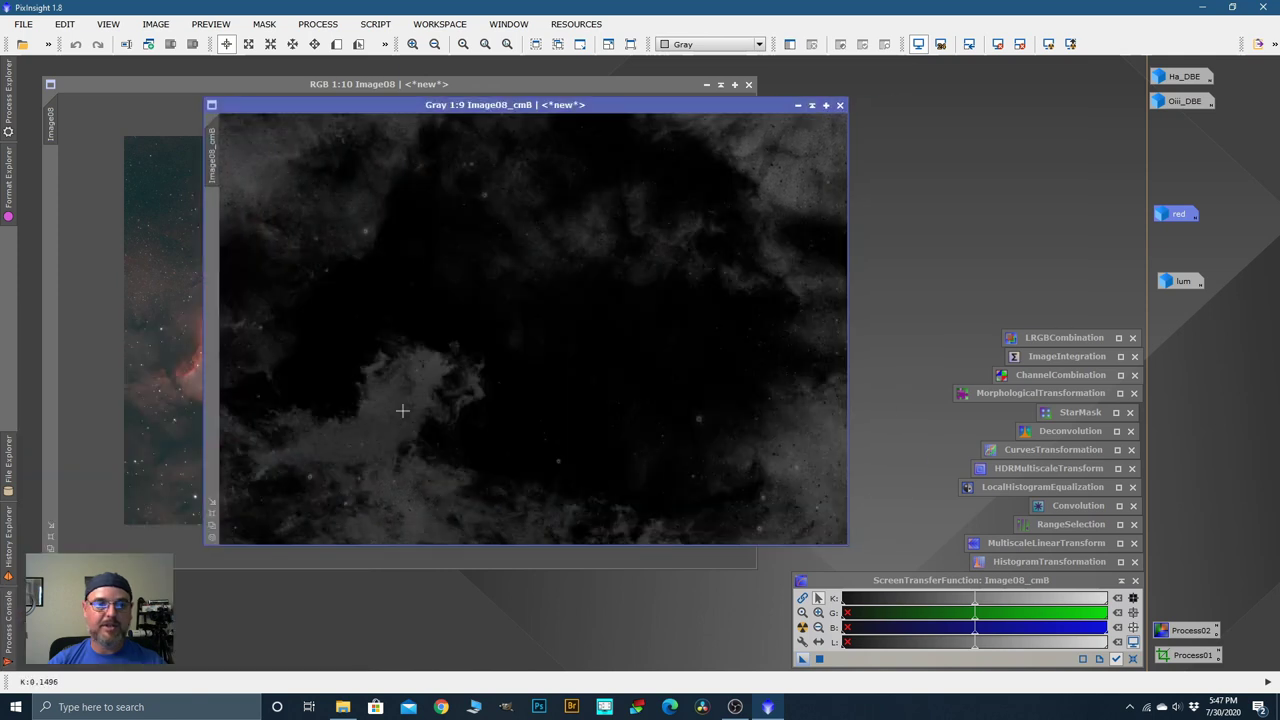
pyautogui.click(797, 106)
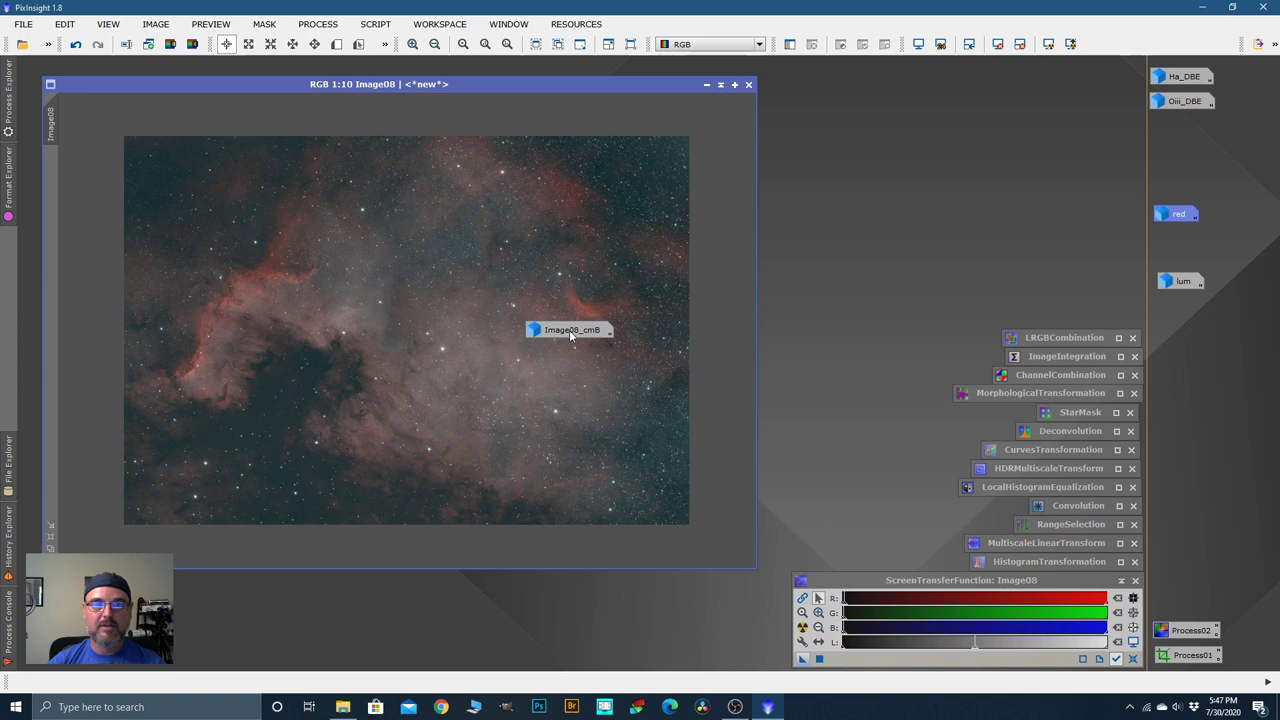
pyautogui.moveTo(569, 330); pyautogui.dragTo(853, 221)
pyautogui.rightClick(858, 222)
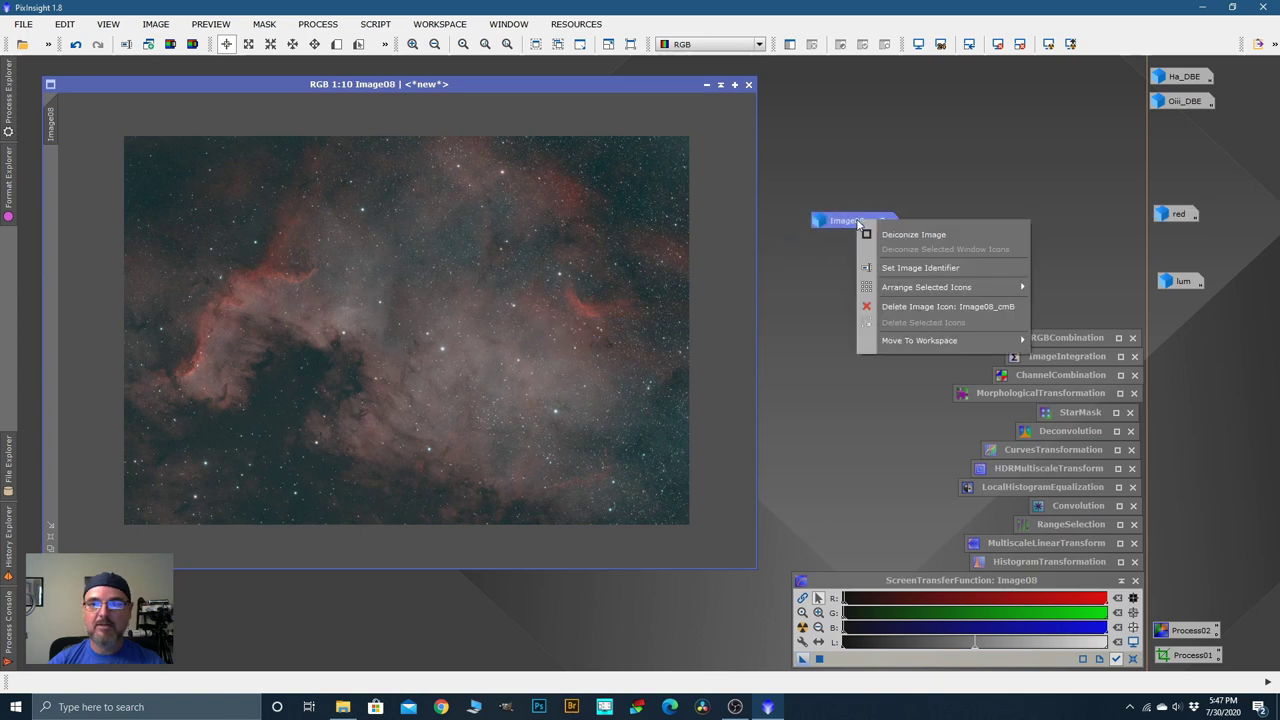
pyautogui.click(903, 266)
pyautogui.write('b')
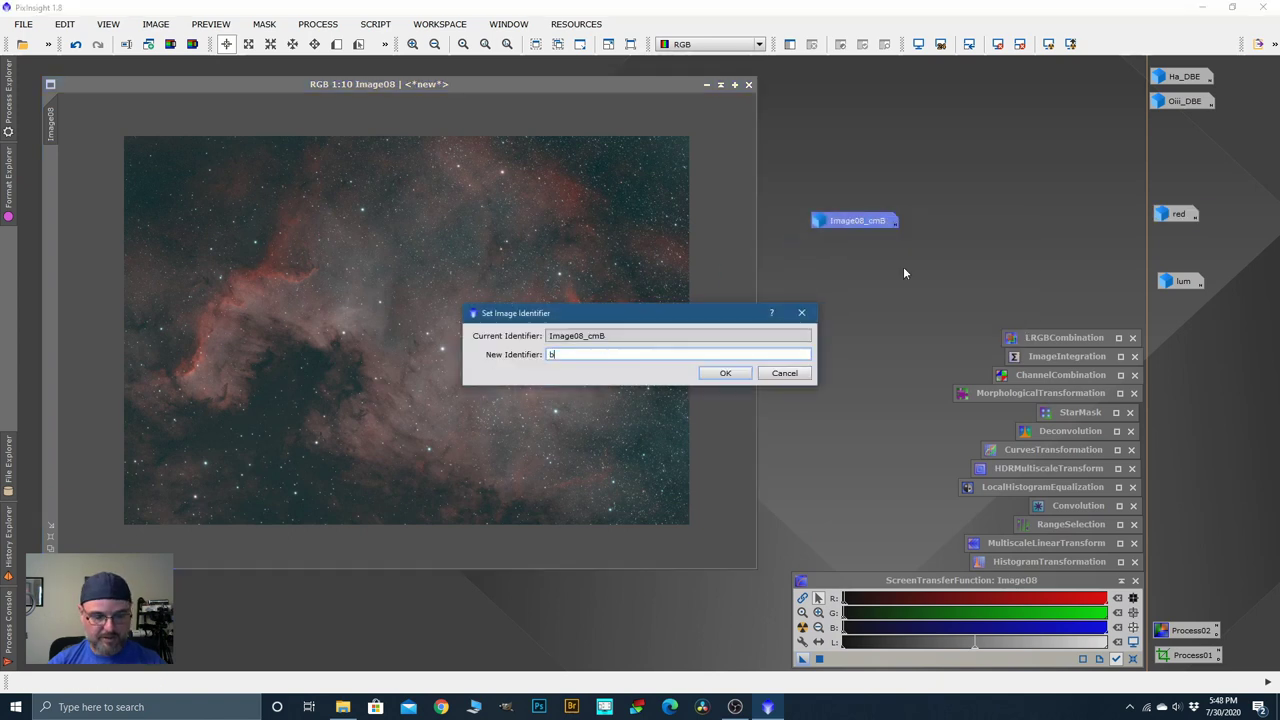
pyautogui.write('lue')
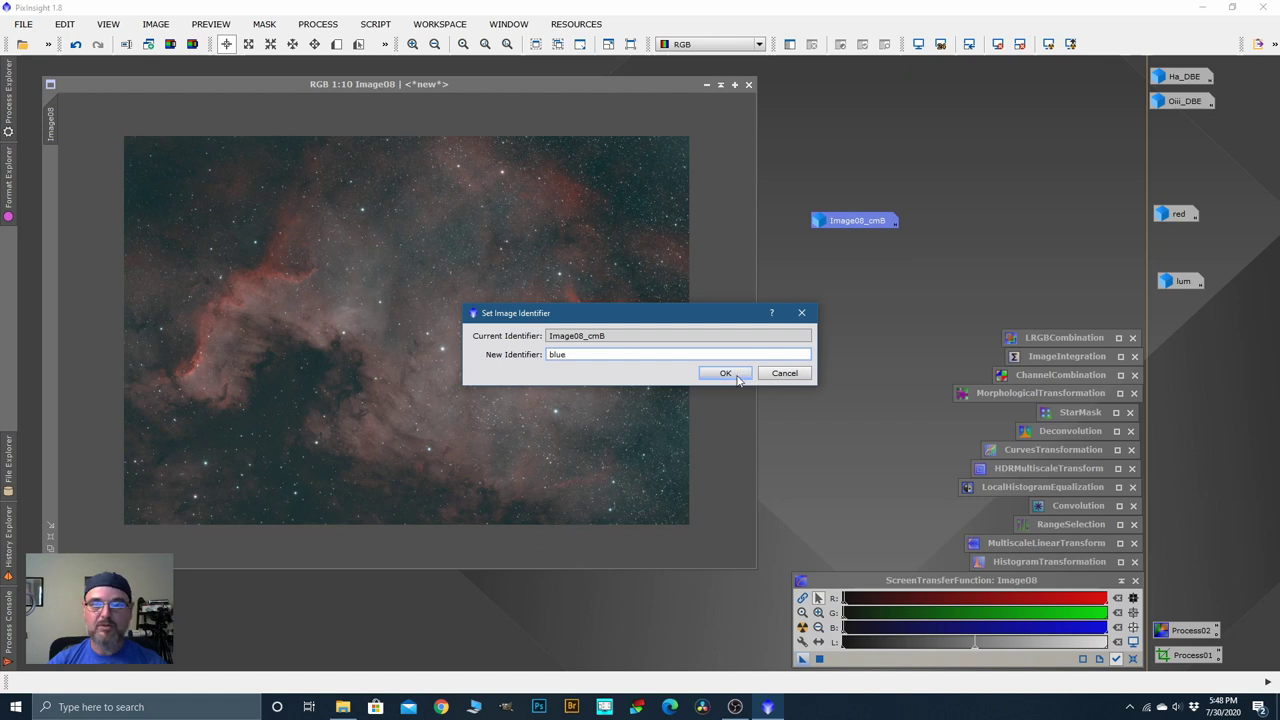
pyautogui.click(725, 372)
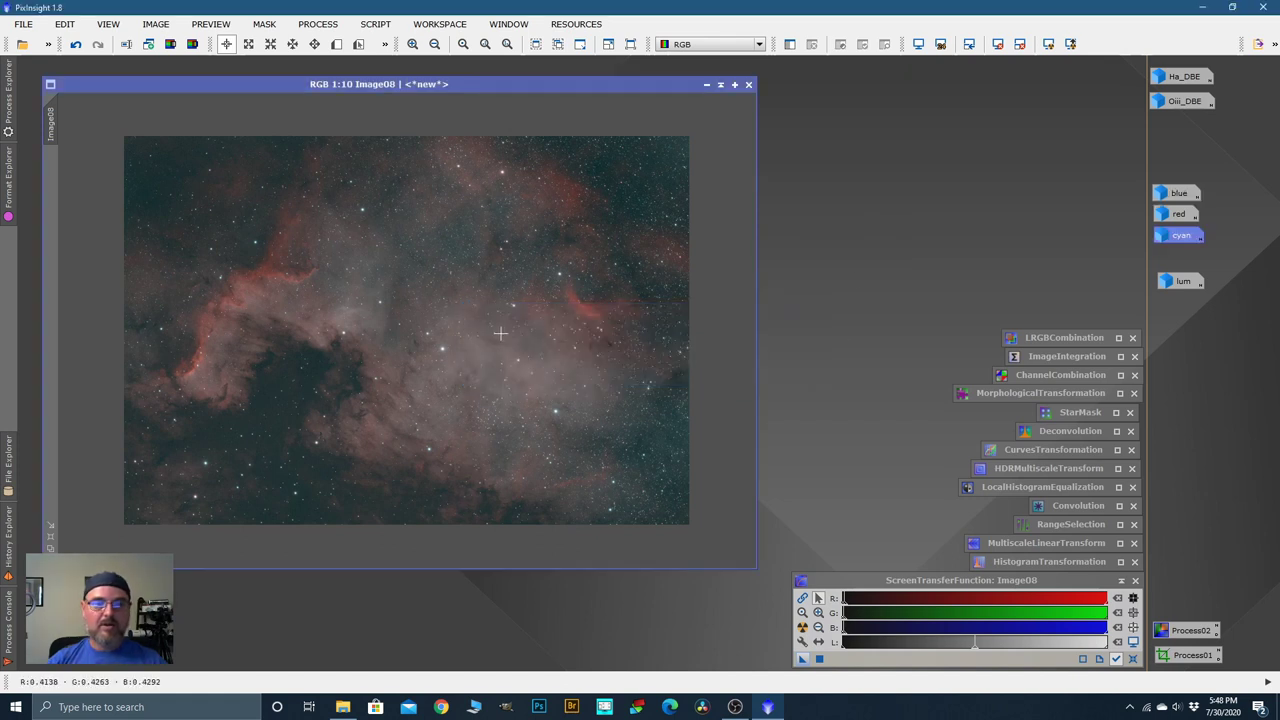
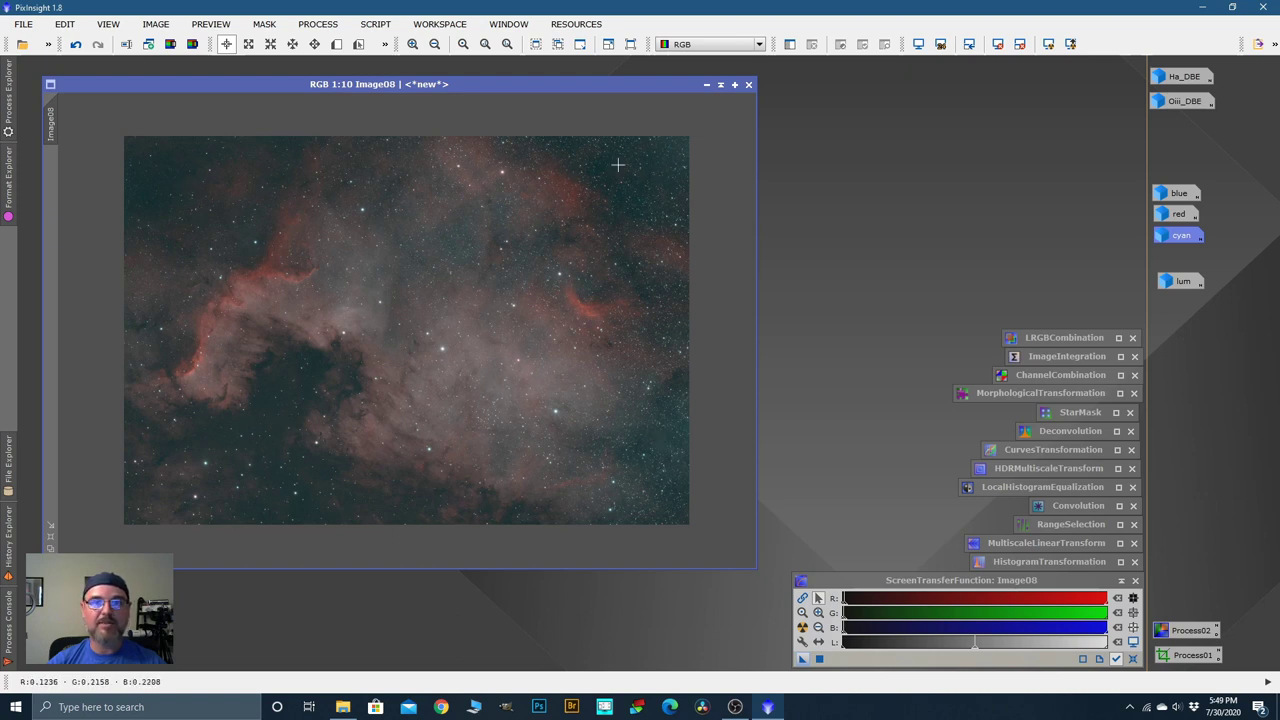
# Step: Apply the lum image as Image08's mask, then return lum to an icon
pyautogui.doubleClick(1182, 283)
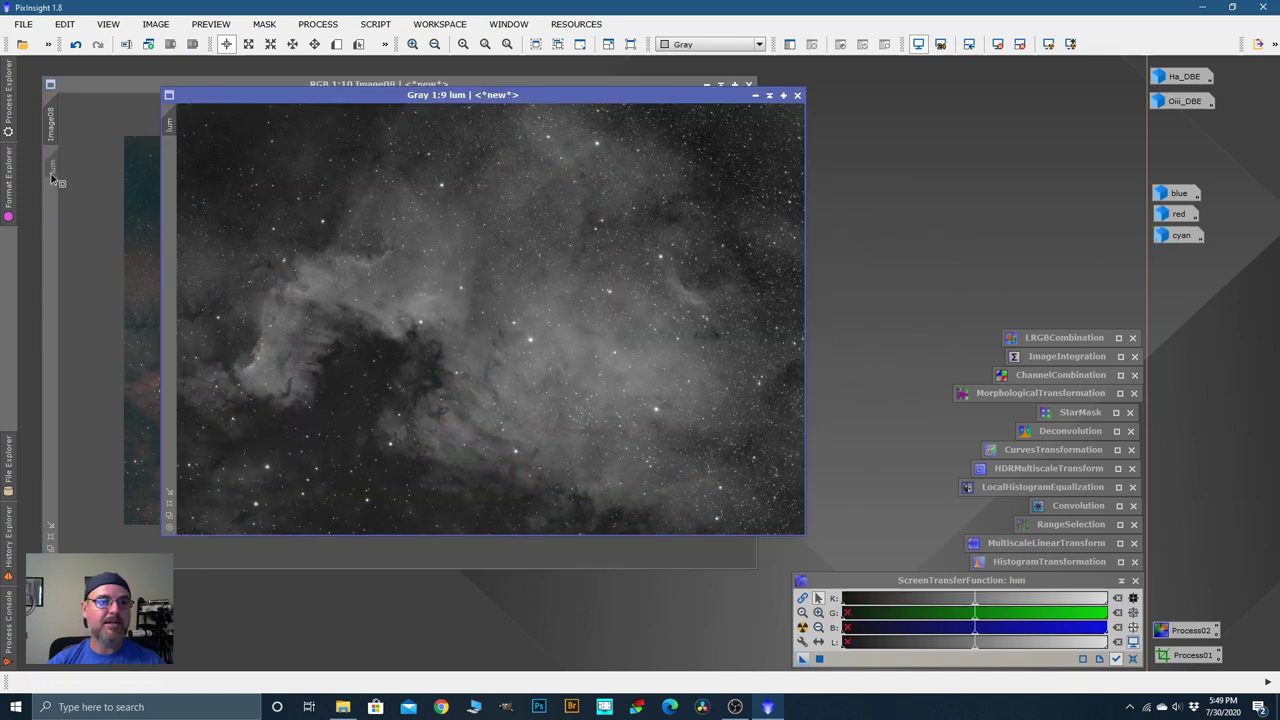
pyautogui.moveTo(54, 178); pyautogui.dragTo(54, 178)
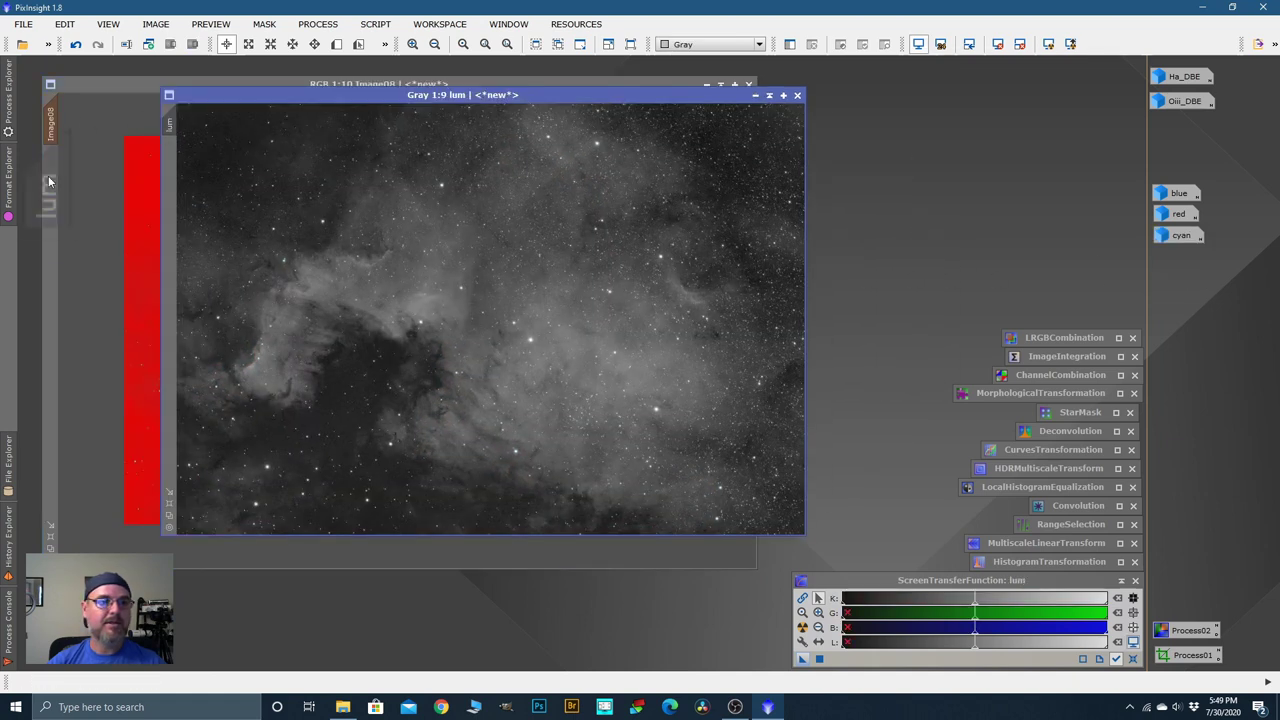
pyautogui.click(755, 96)
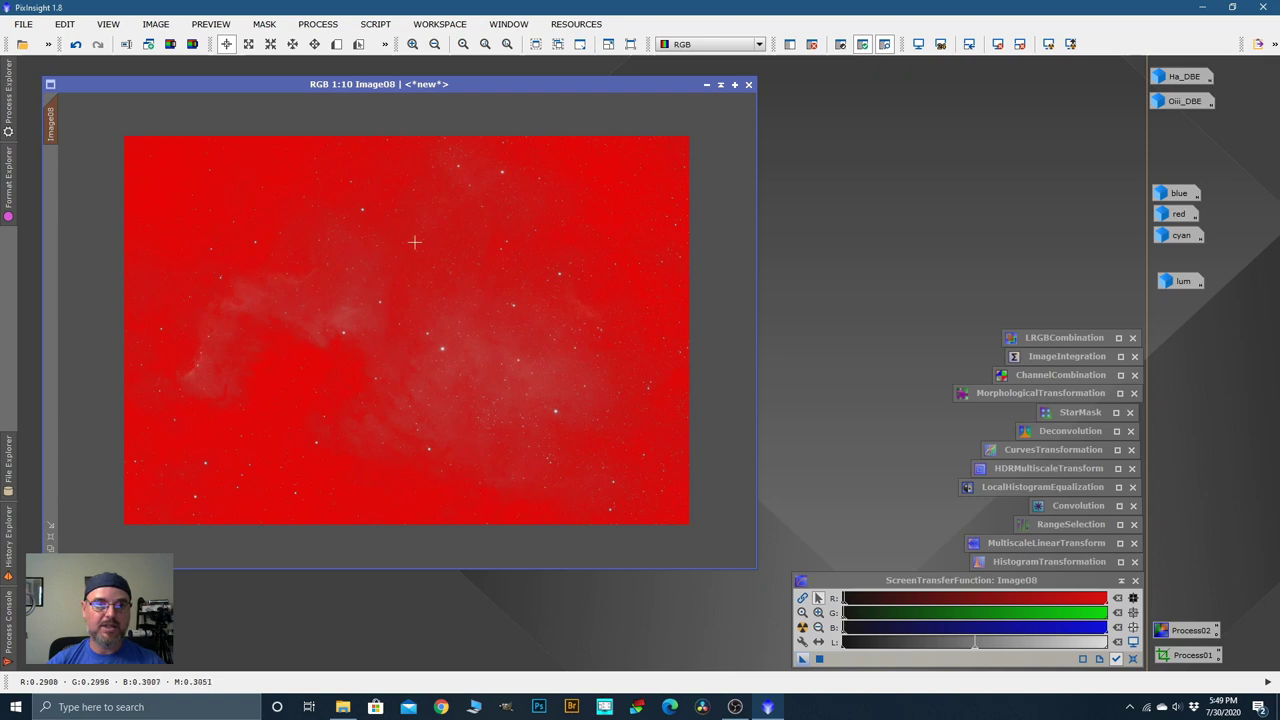
# Step: Hide the red mask overlay on Image08 and invert the lum mask
pyautogui.rightClick(425, 317)
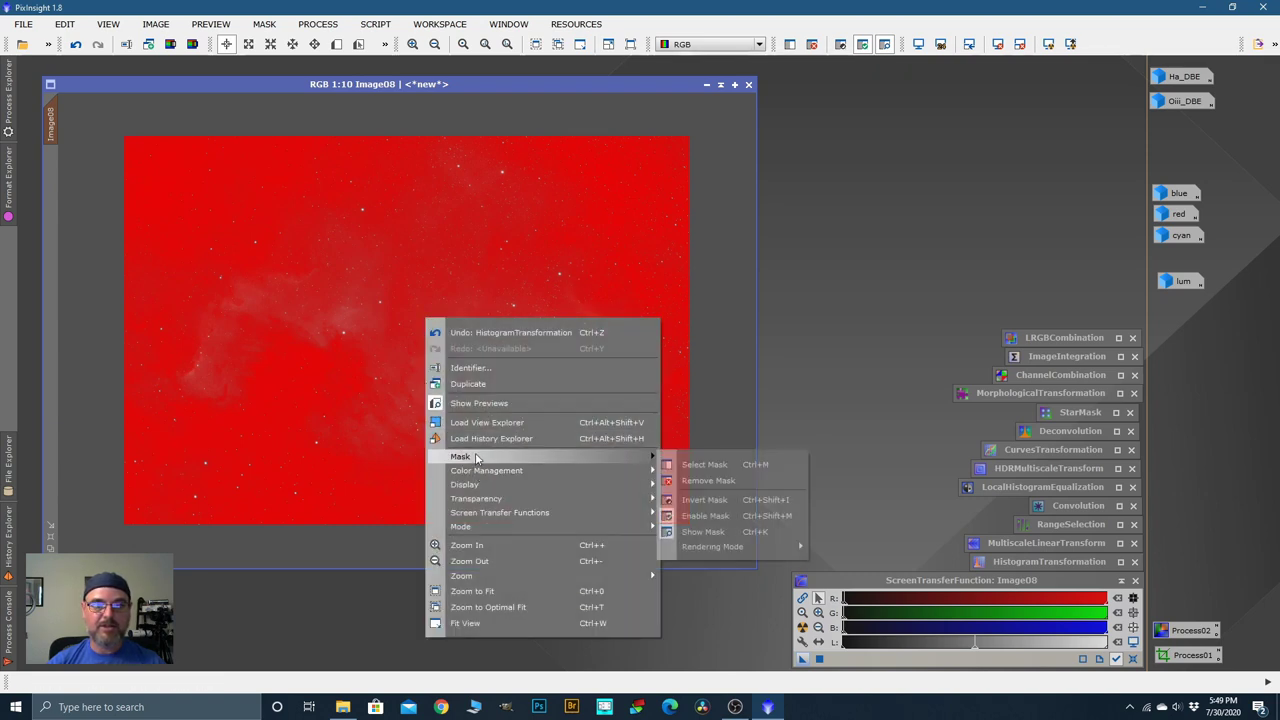
pyautogui.moveTo(568, 459)
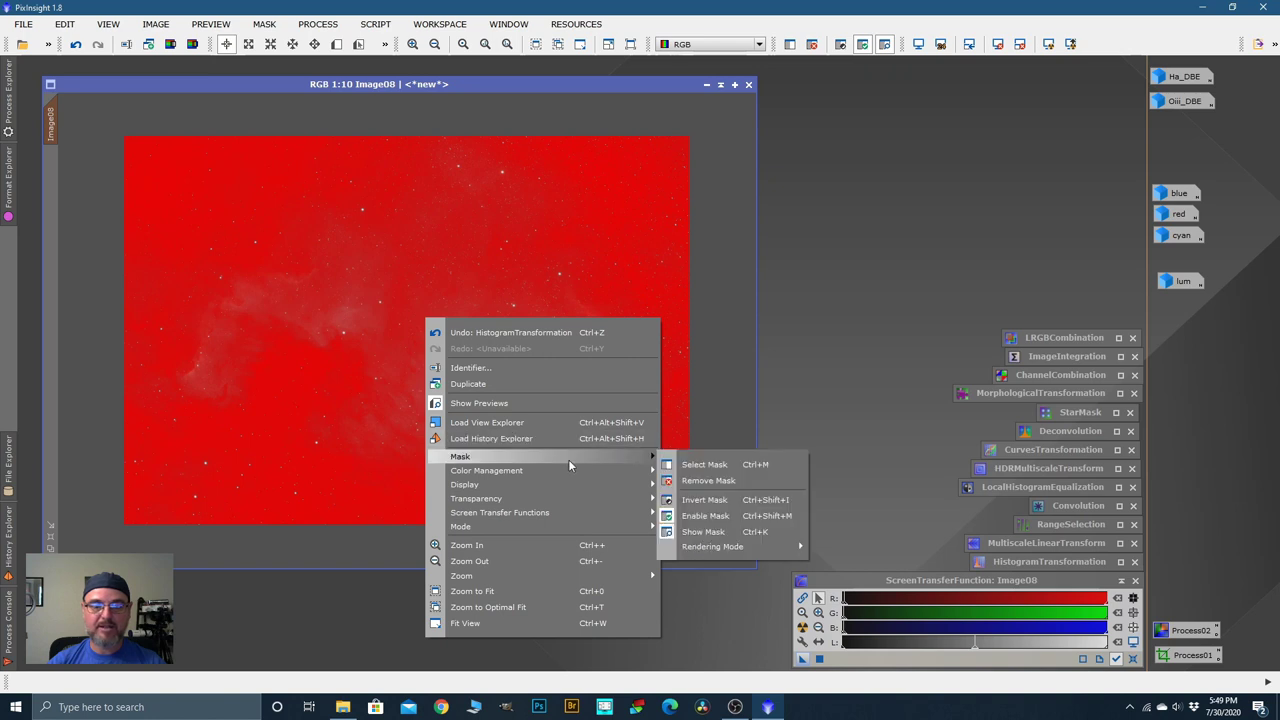
pyautogui.click(701, 533)
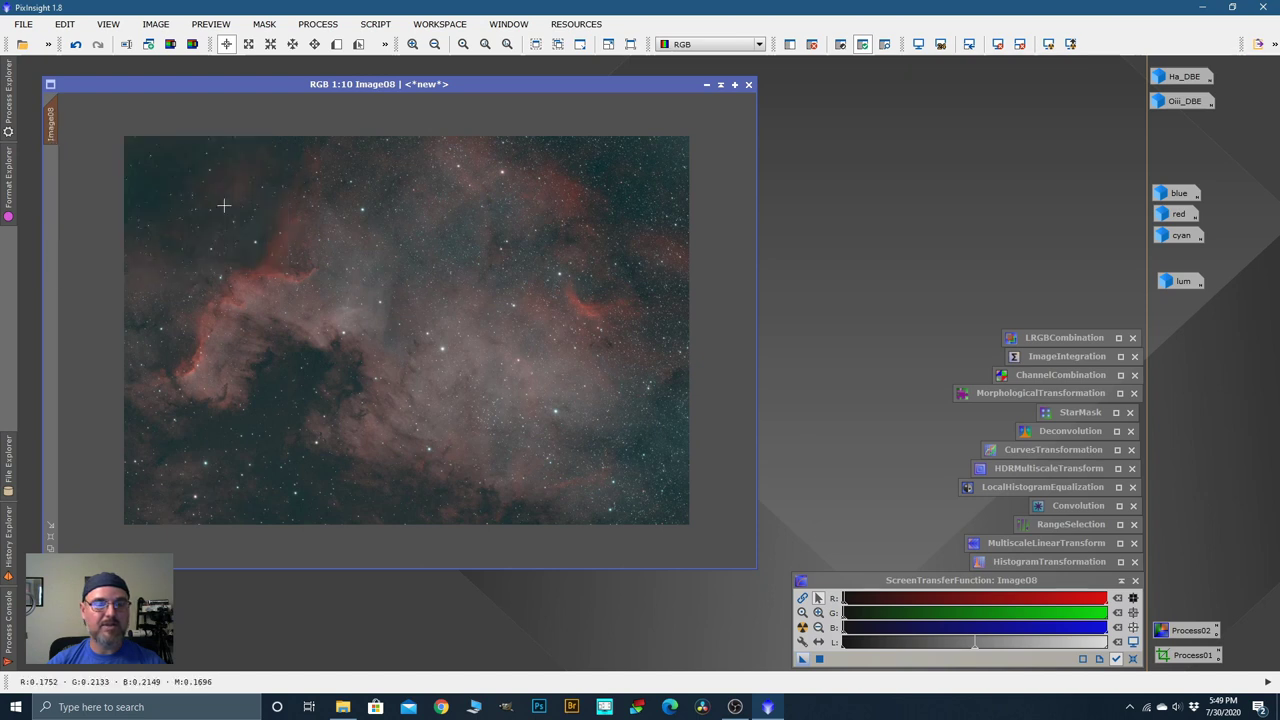
pyautogui.rightClick(428, 258)
pyautogui.moveTo(481, 398)
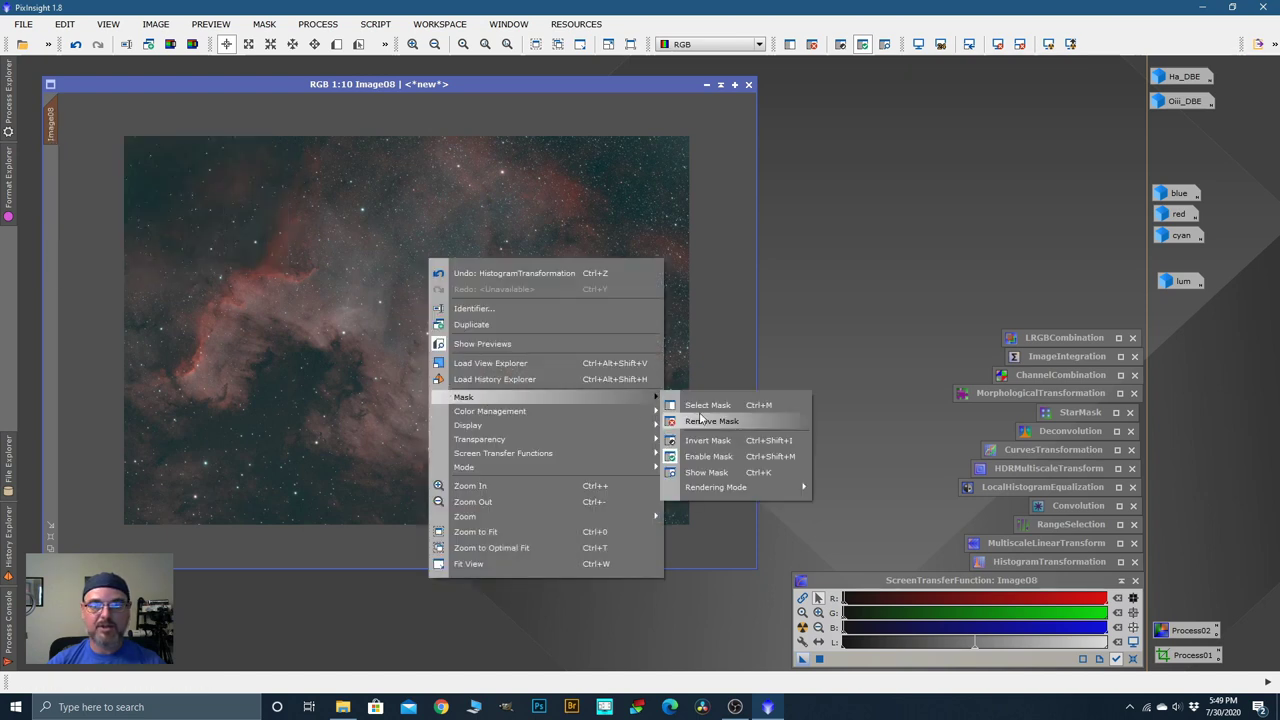
pyautogui.click(707, 445)
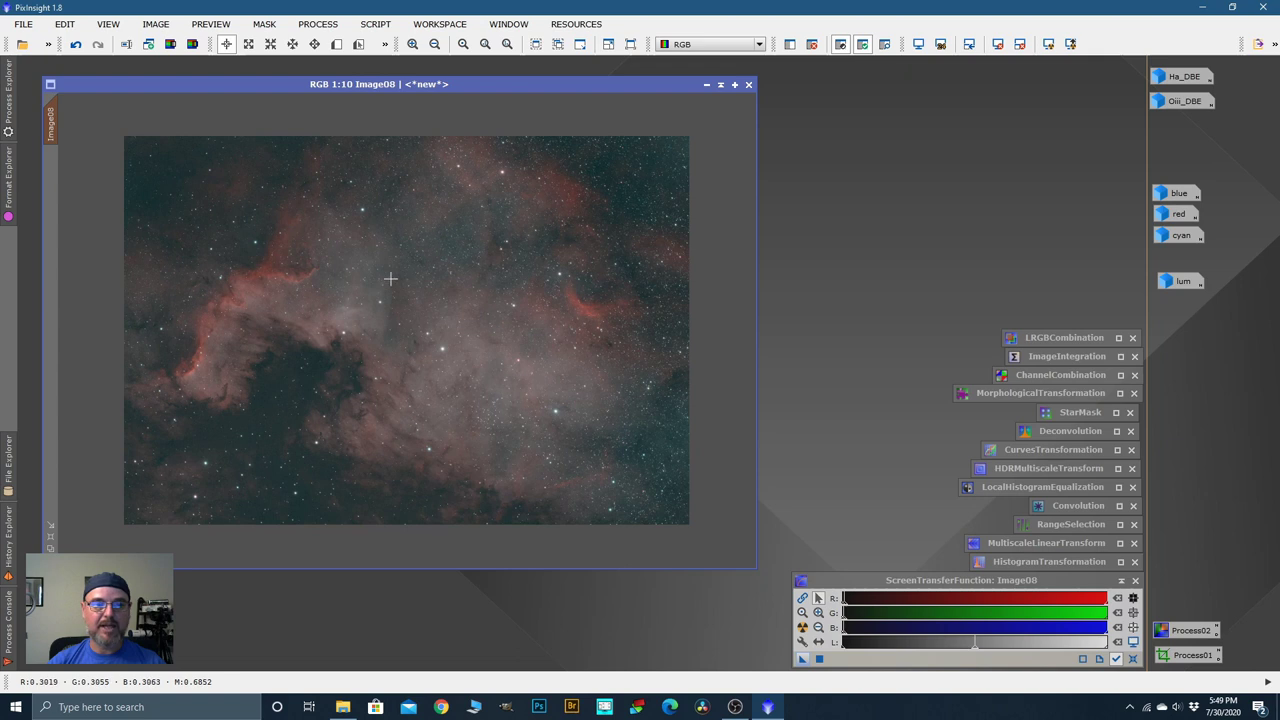
# Step: Show the inverted lum mask to check it, then hide the overlay again
pyautogui.rightClick(390, 279)
pyautogui.moveTo(472, 418)
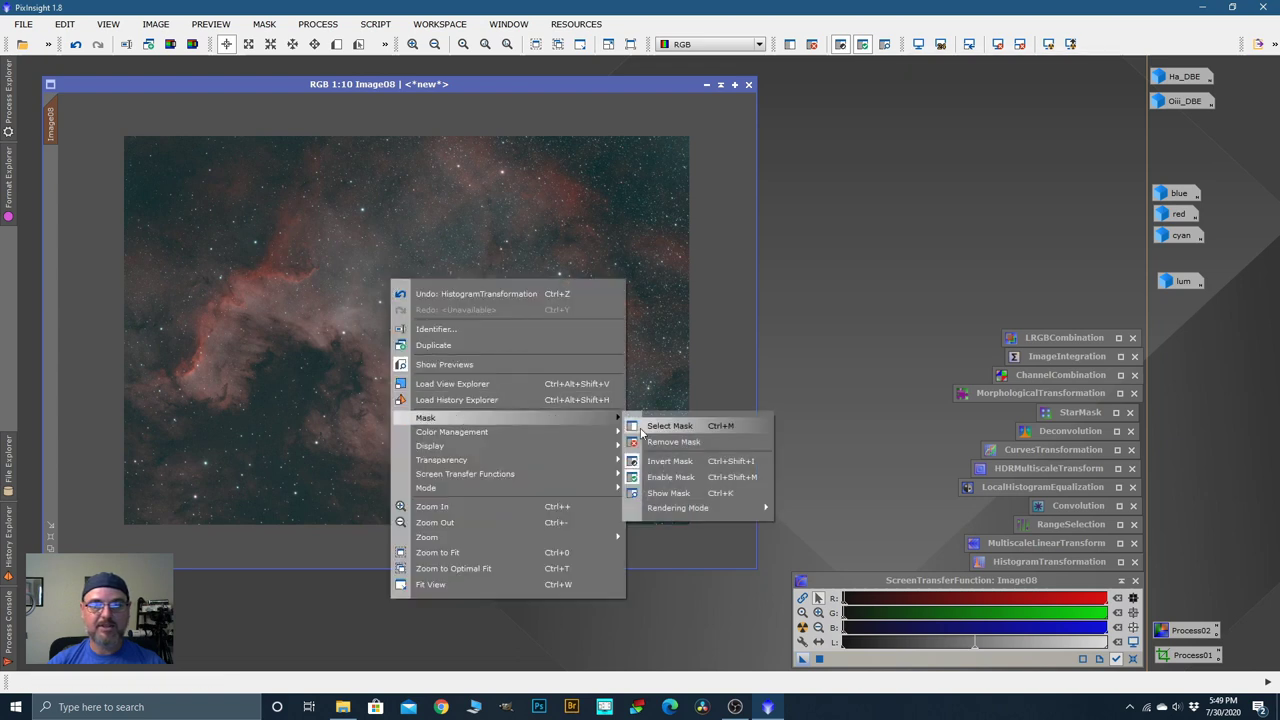
pyautogui.click(667, 494)
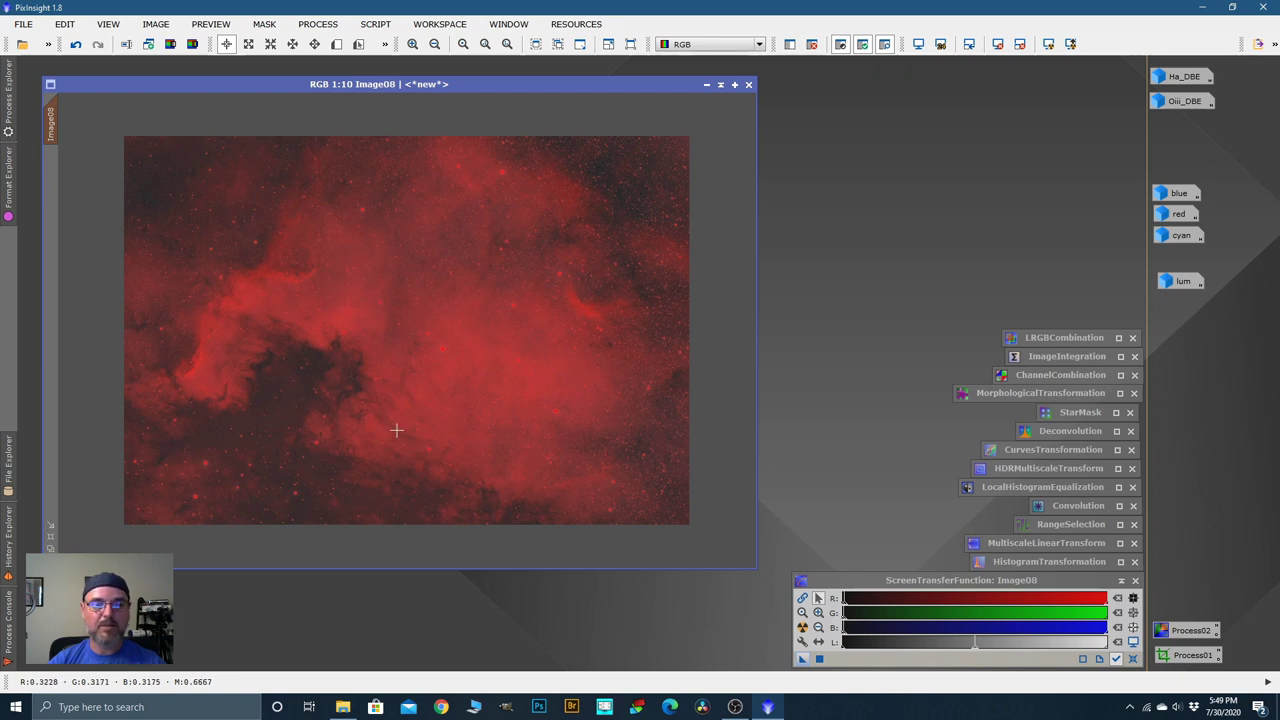
pyautogui.rightClick(494, 321)
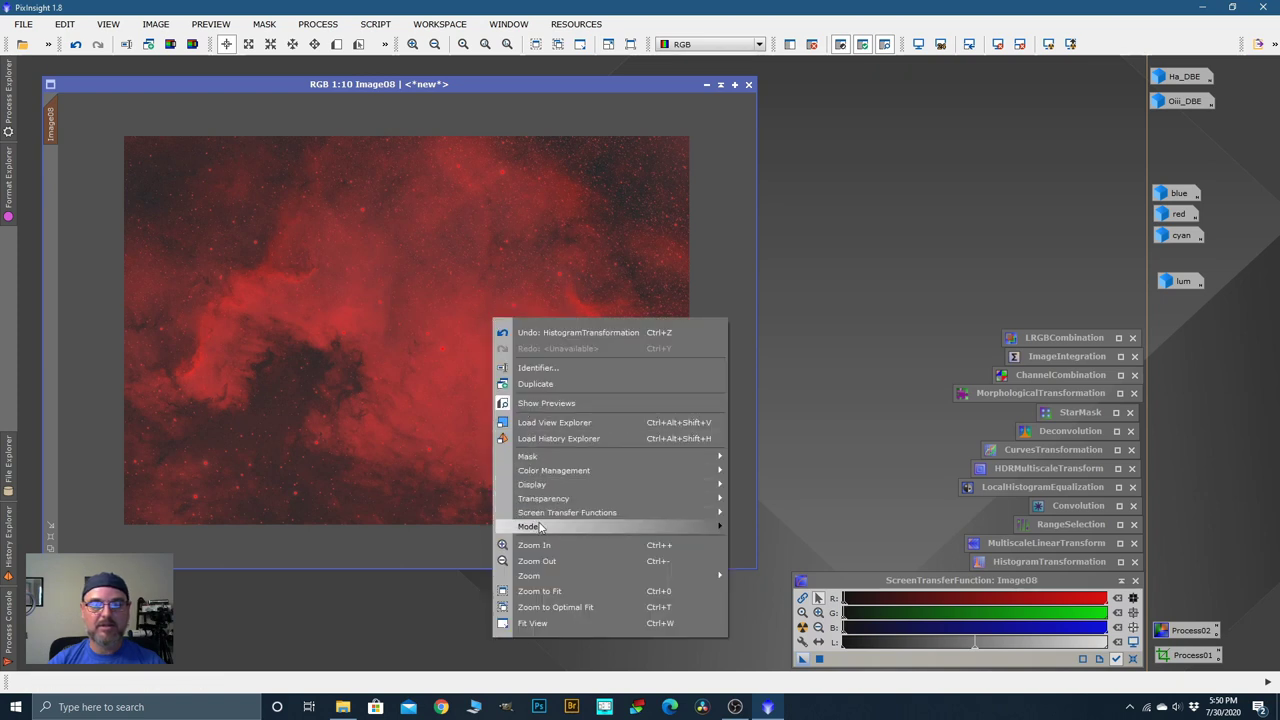
pyautogui.moveTo(531, 458)
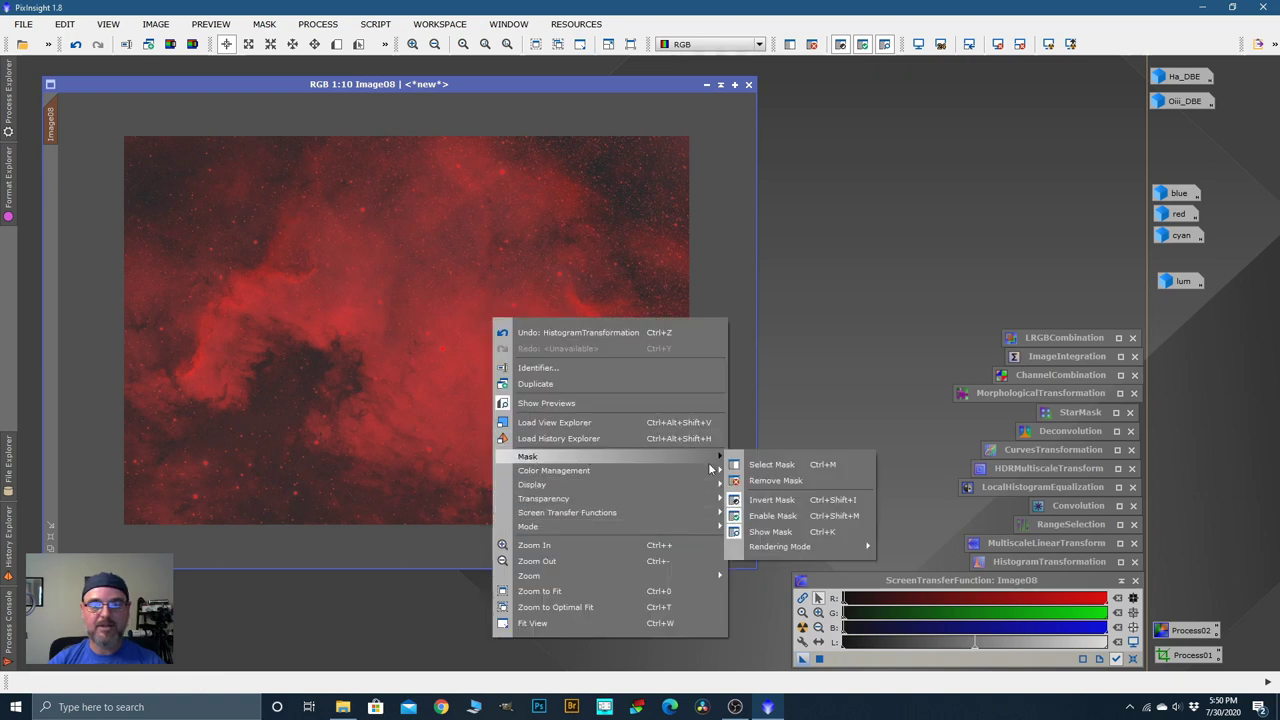
pyautogui.click(776, 519)
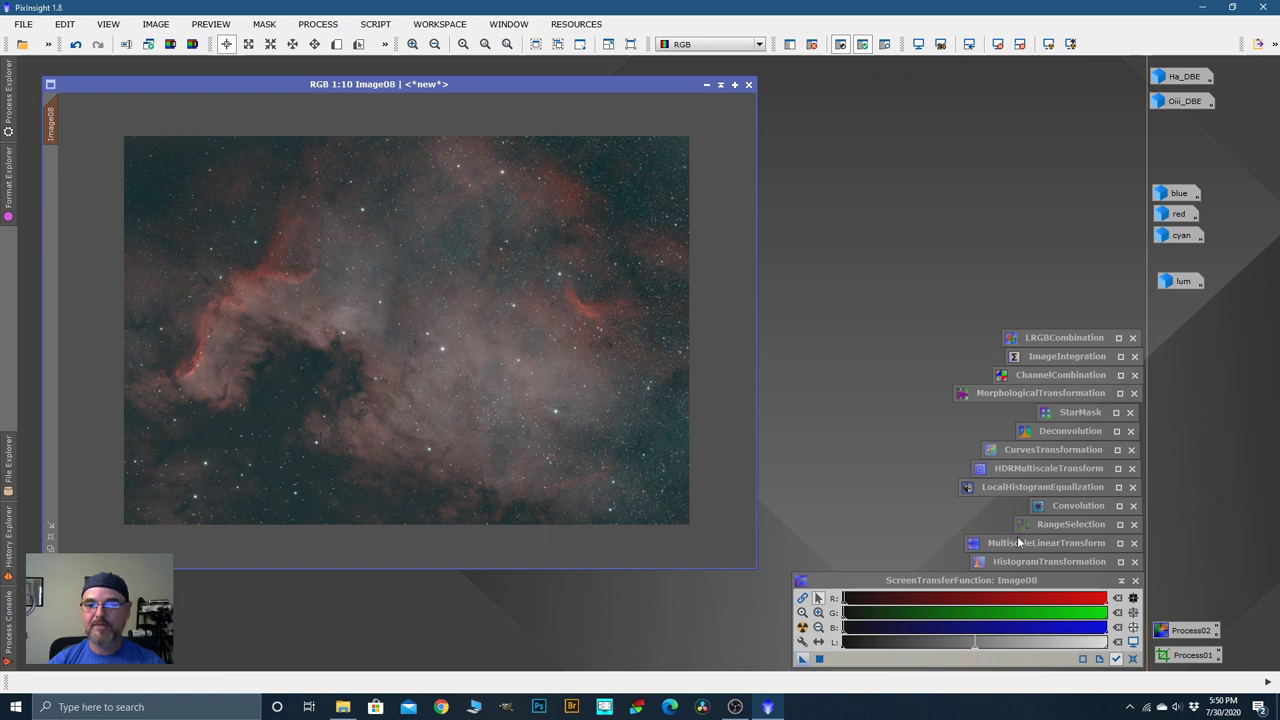
# Step: Apply a slight midtone RGB/K curve to Image08 in CurvesTransformation, then reset the curve and close the preview
pyautogui.doubleClick(1031, 450)
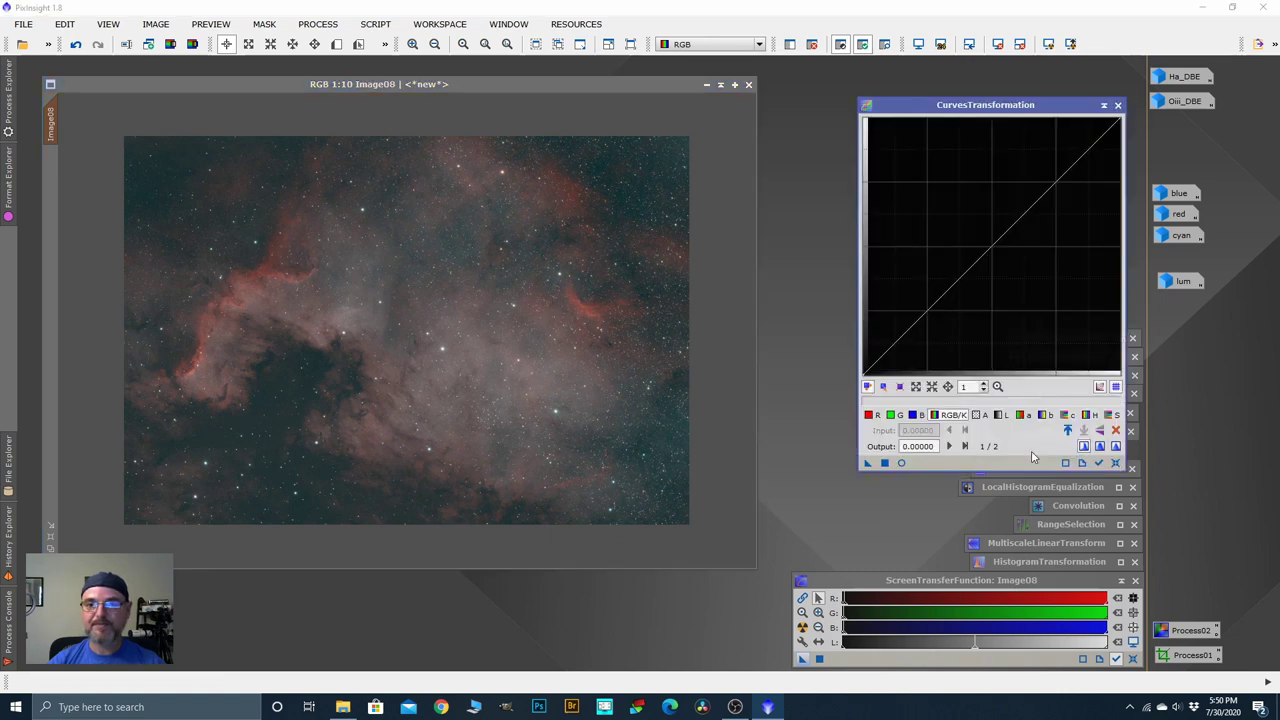
pyautogui.click(902, 464)
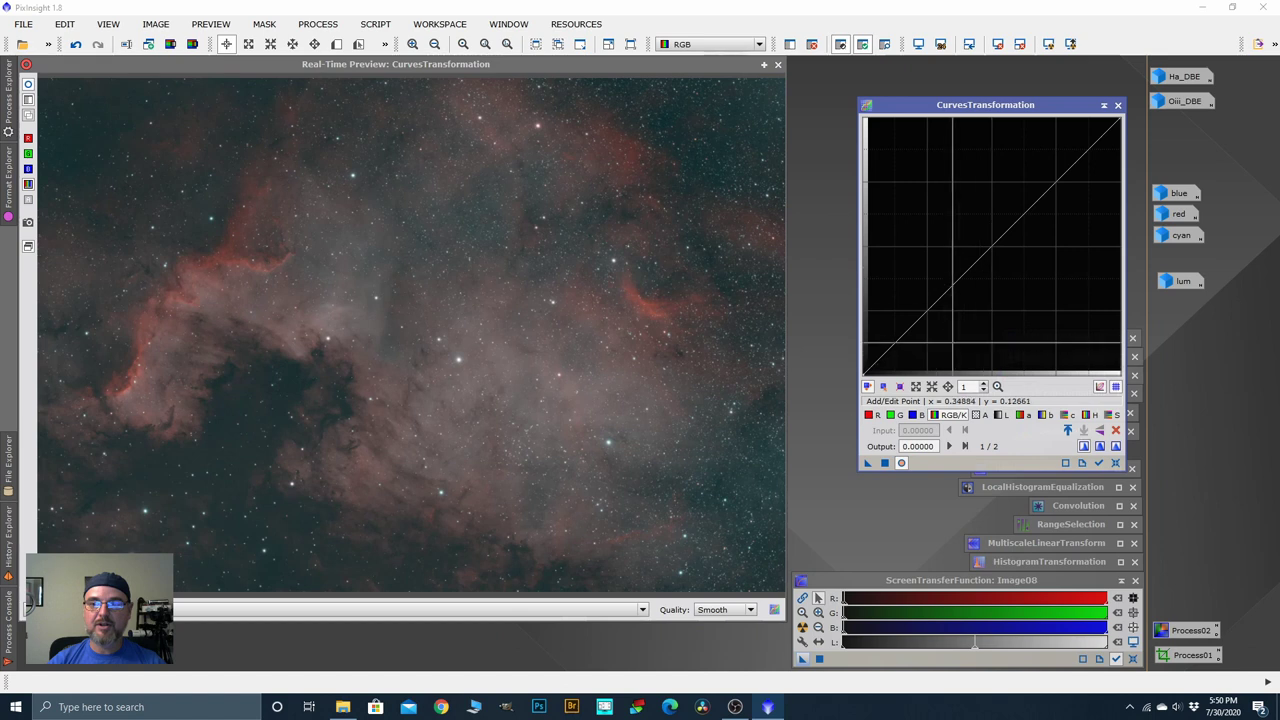
pyautogui.moveTo(956, 283); pyautogui.dragTo(961, 286)
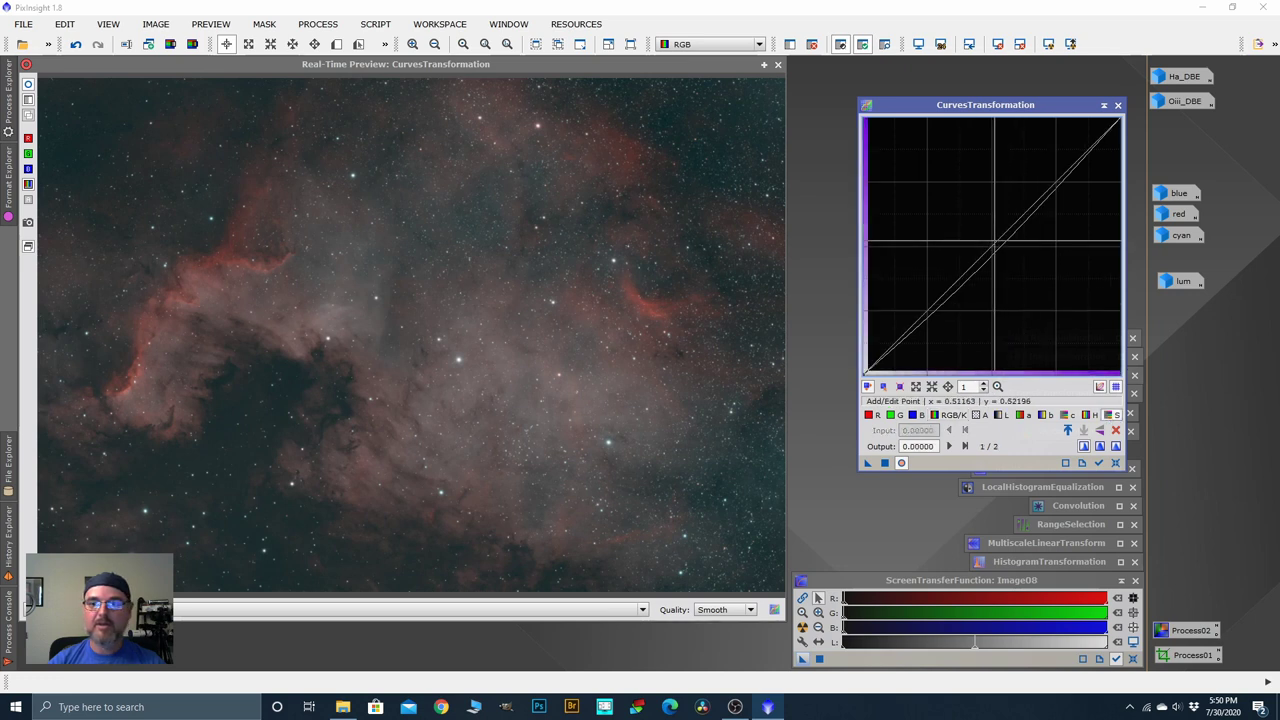
pyautogui.click(997, 243)
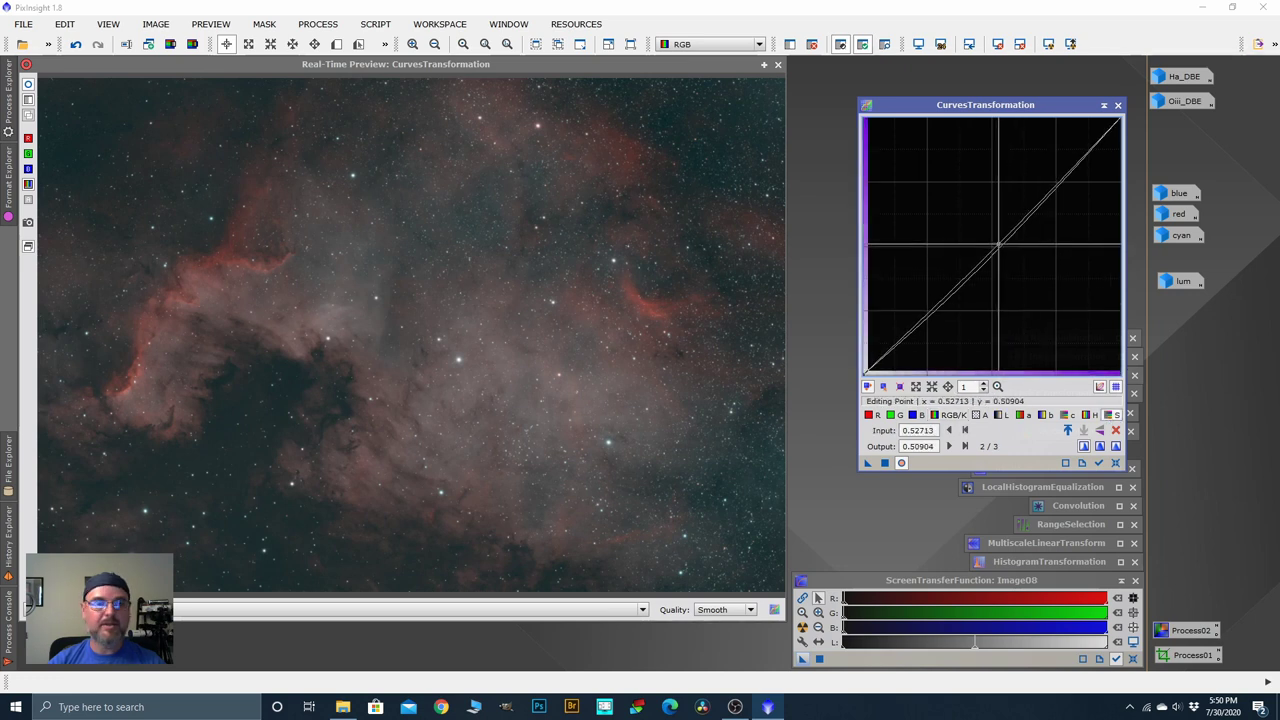
pyautogui.click(883, 462)
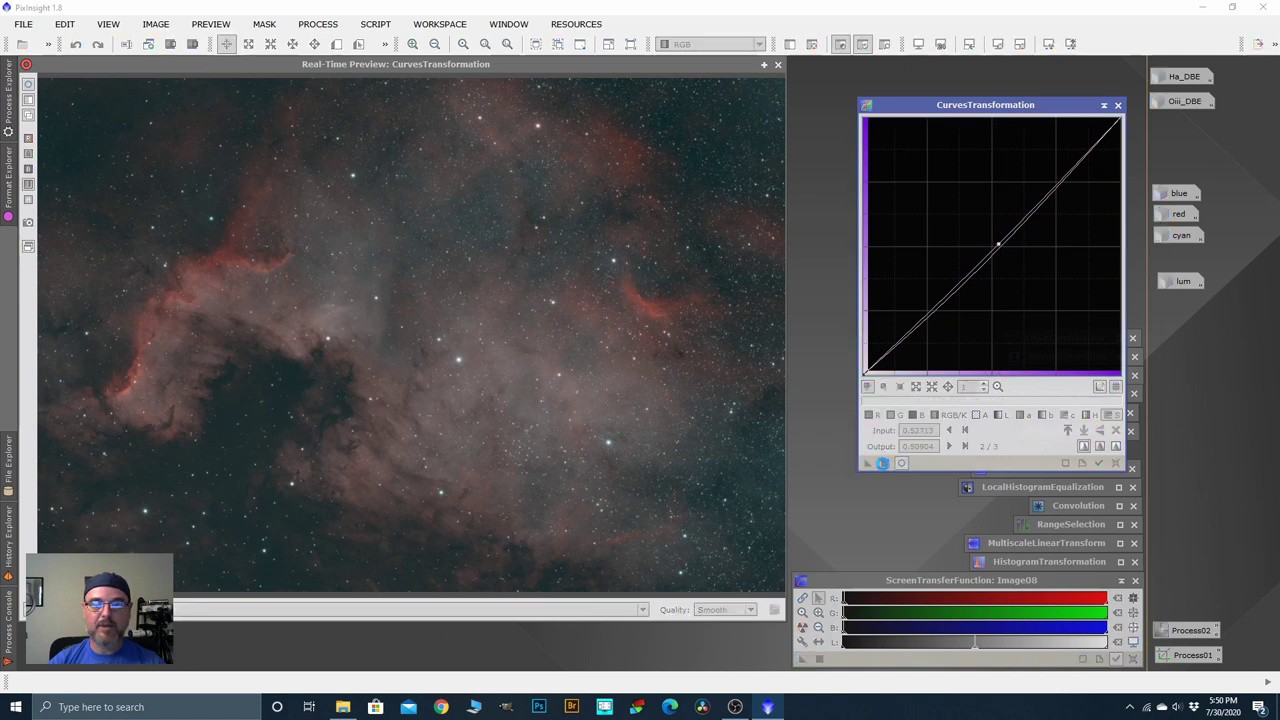
pyautogui.click(1116, 430)
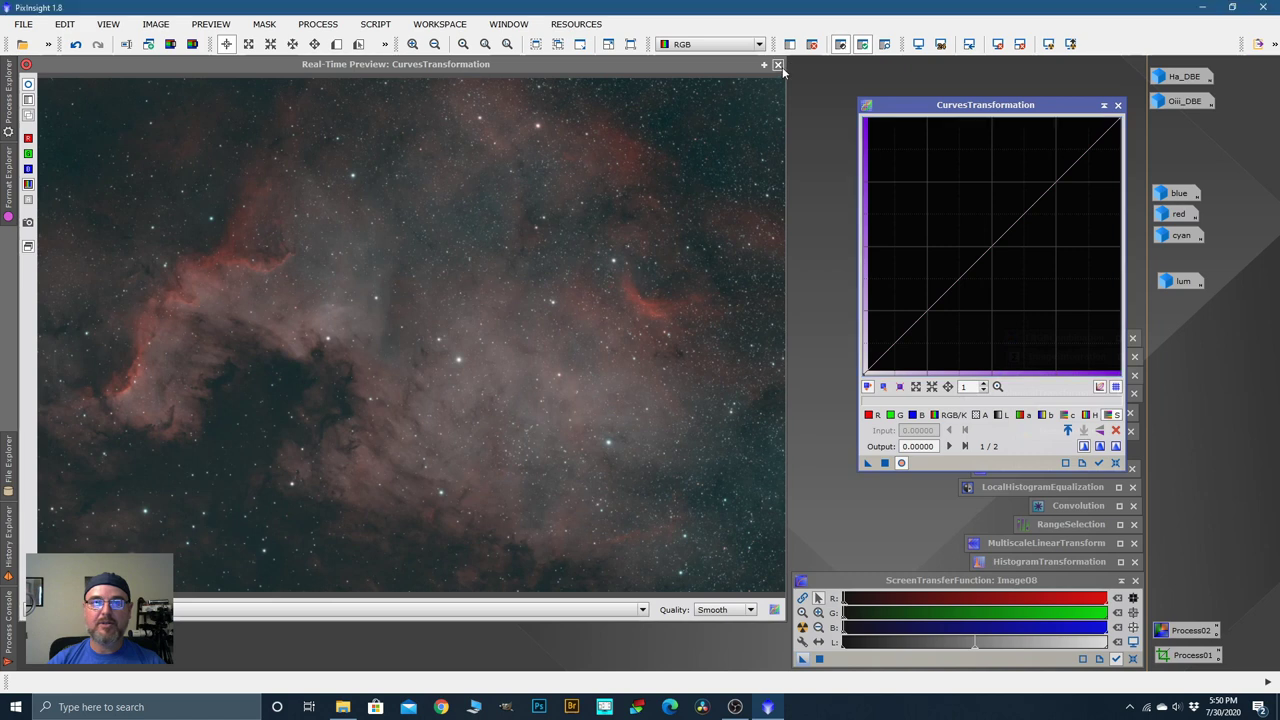
pyautogui.click(778, 66)
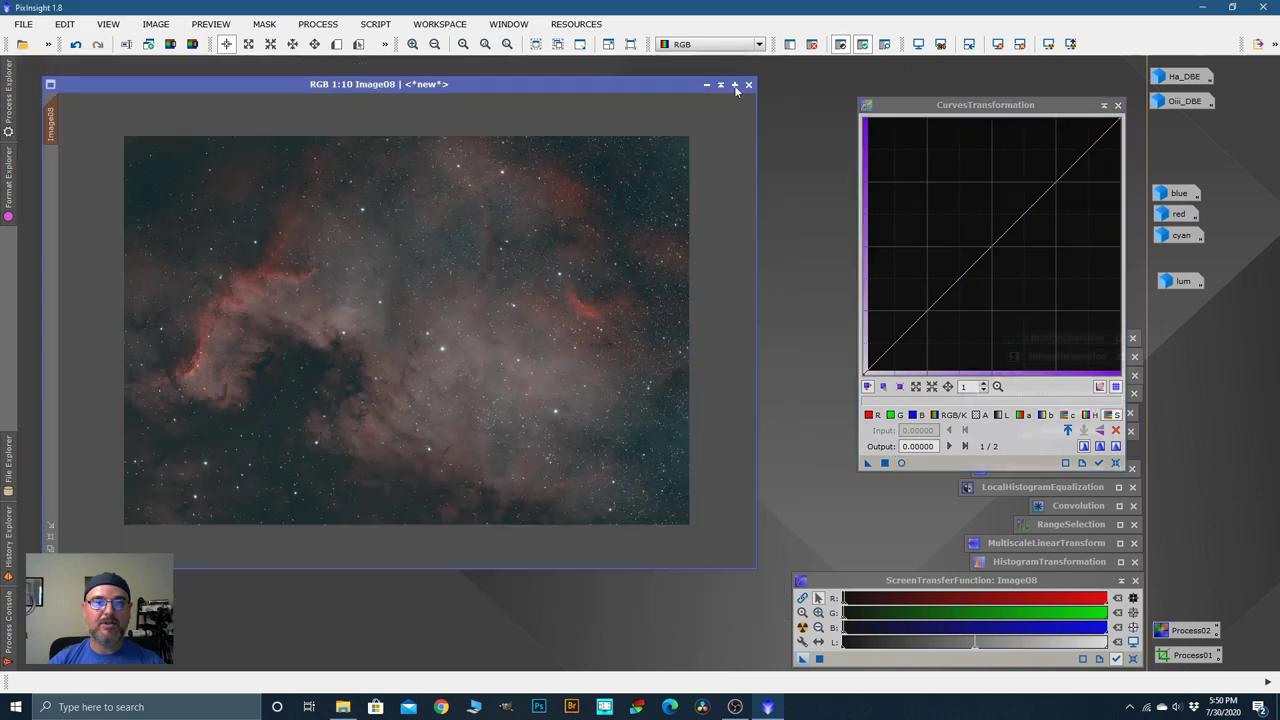
# Step: Apply the red image as Image08's mask and return it to an icon
pyautogui.doubleClick(1181, 216)
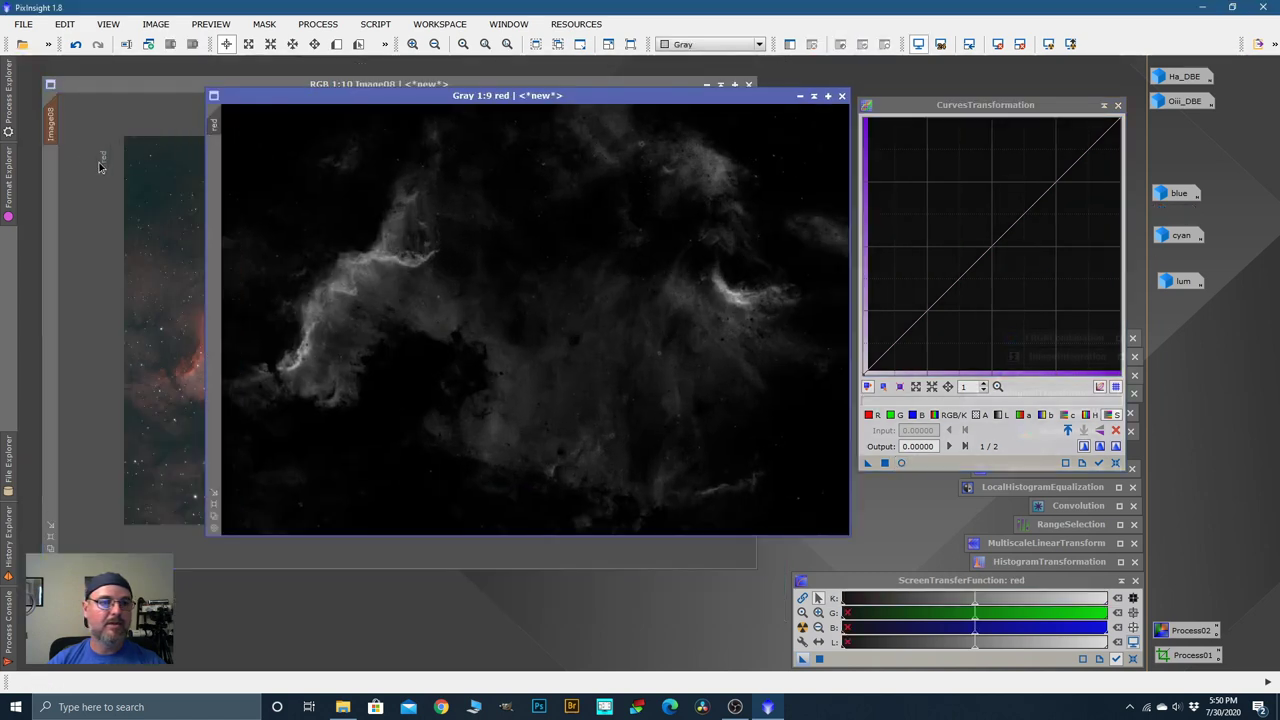
pyautogui.moveTo(50, 167); pyautogui.dragTo(185, 150)
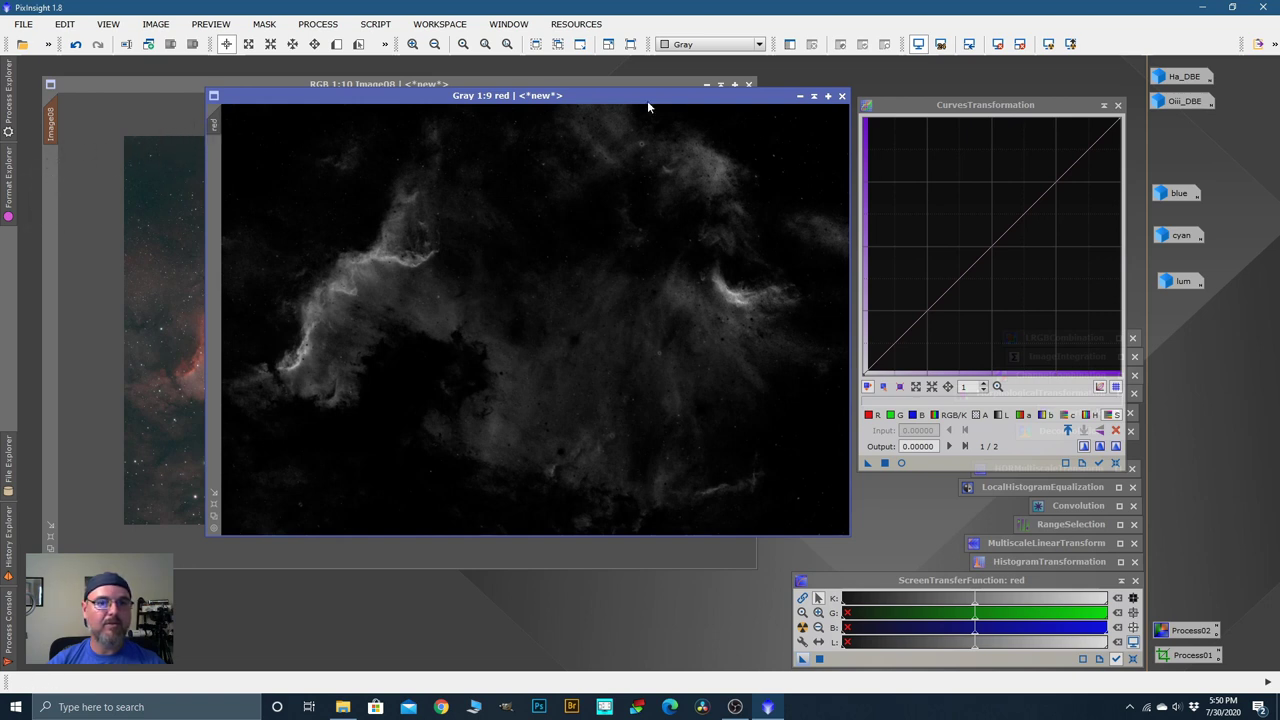
pyautogui.click(800, 96)
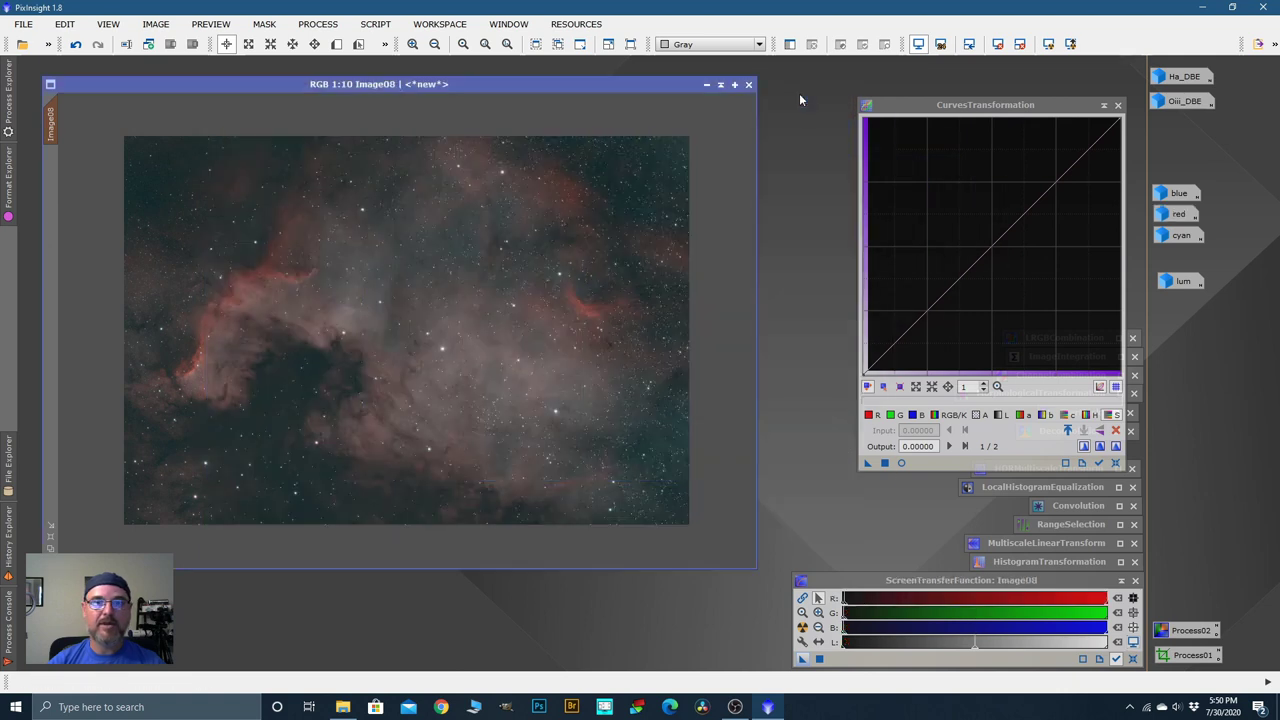
# Step: Preview slight lifts of the RGB/K, red, lightness and chroma curves, with a shadow anchor
pyautogui.click(902, 463)
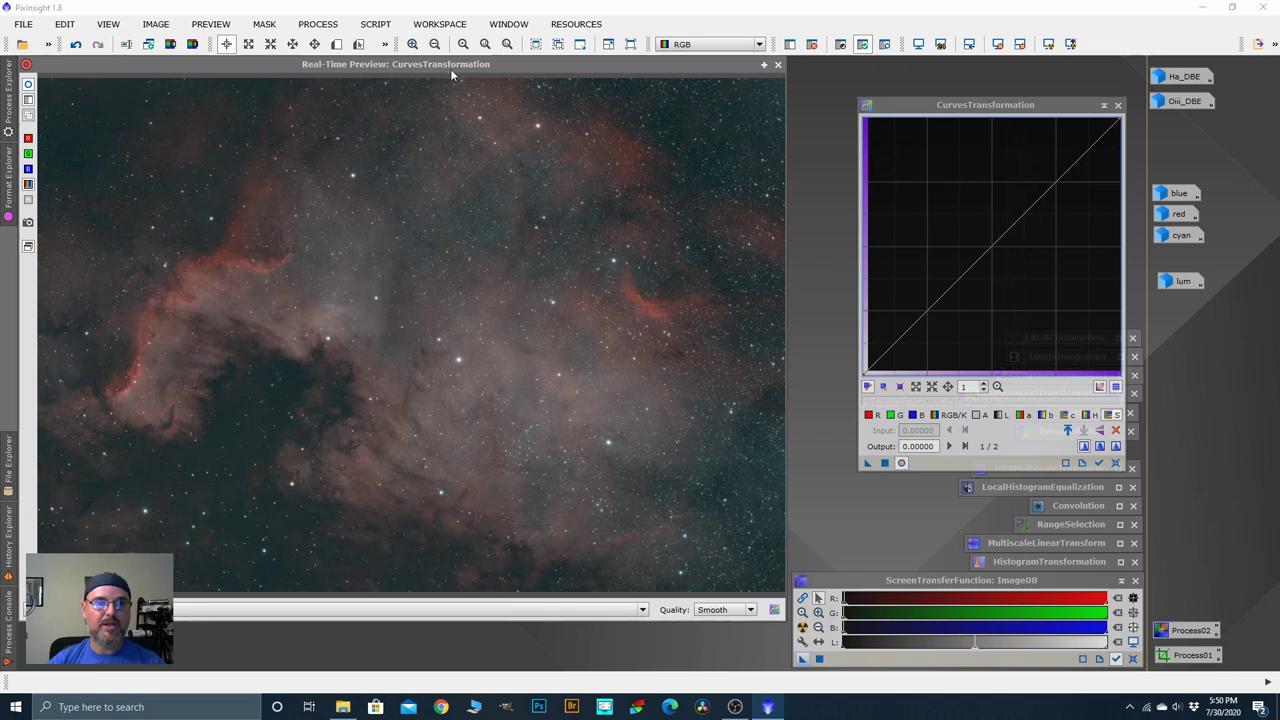
pyautogui.click(953, 416)
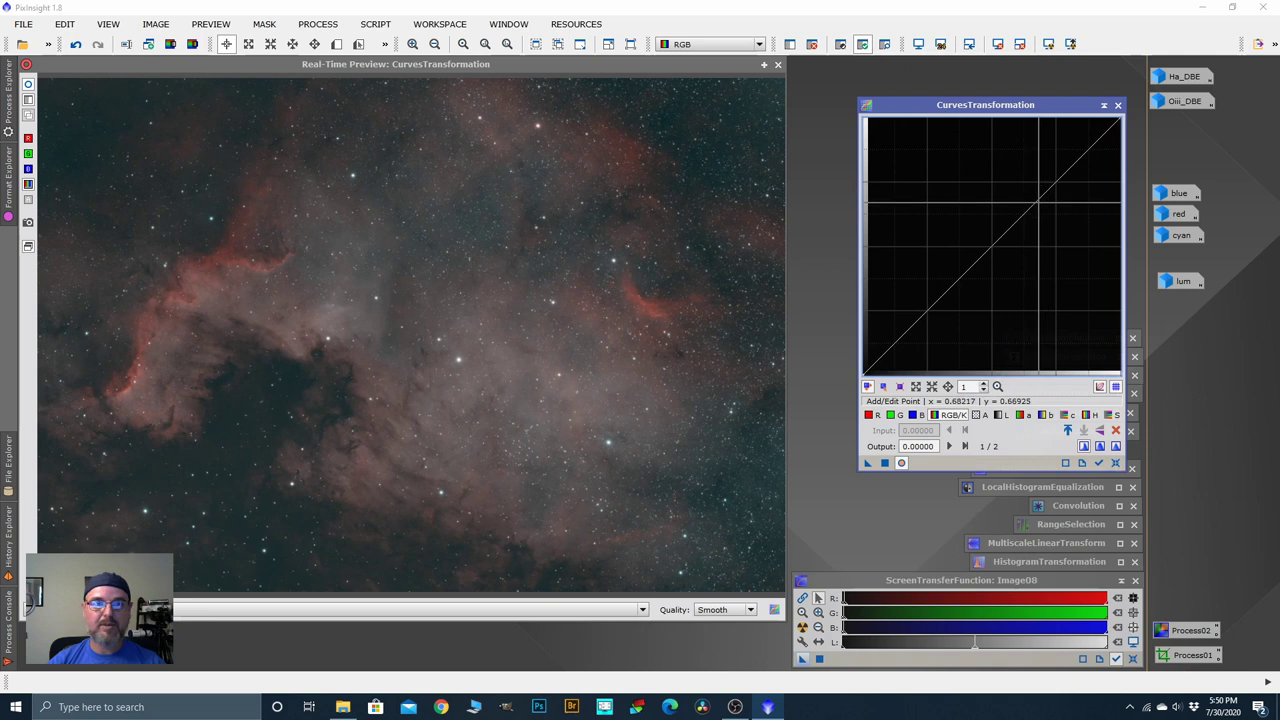
pyautogui.moveTo(1040, 201); pyautogui.dragTo(1025, 180)
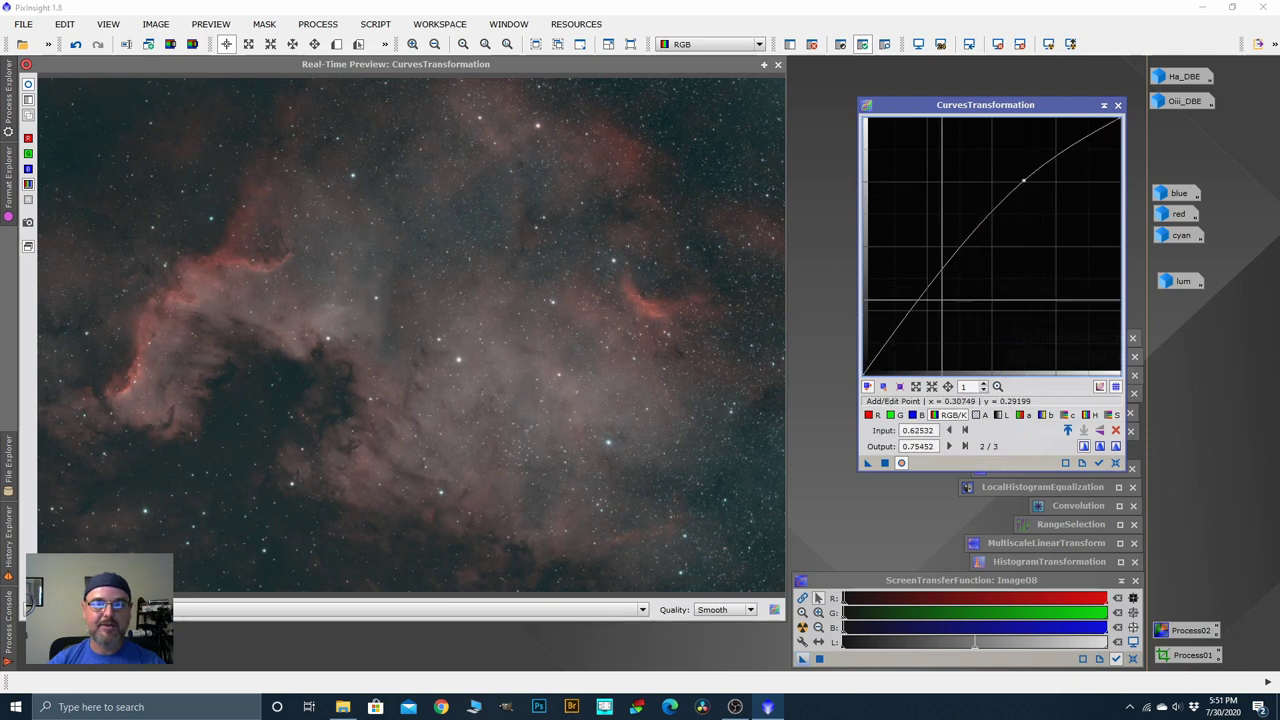
pyautogui.click(908, 321)
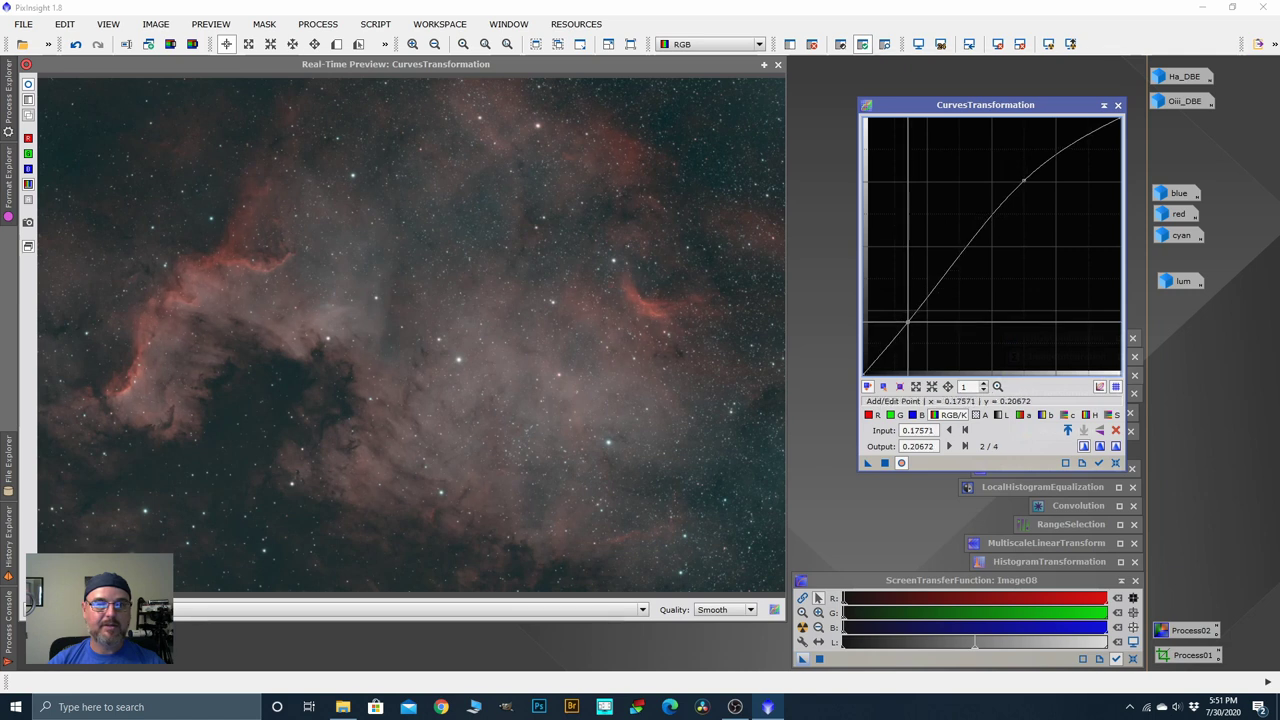
pyautogui.click(869, 414)
pyautogui.moveTo(1034, 198); pyautogui.dragTo(1034, 189)
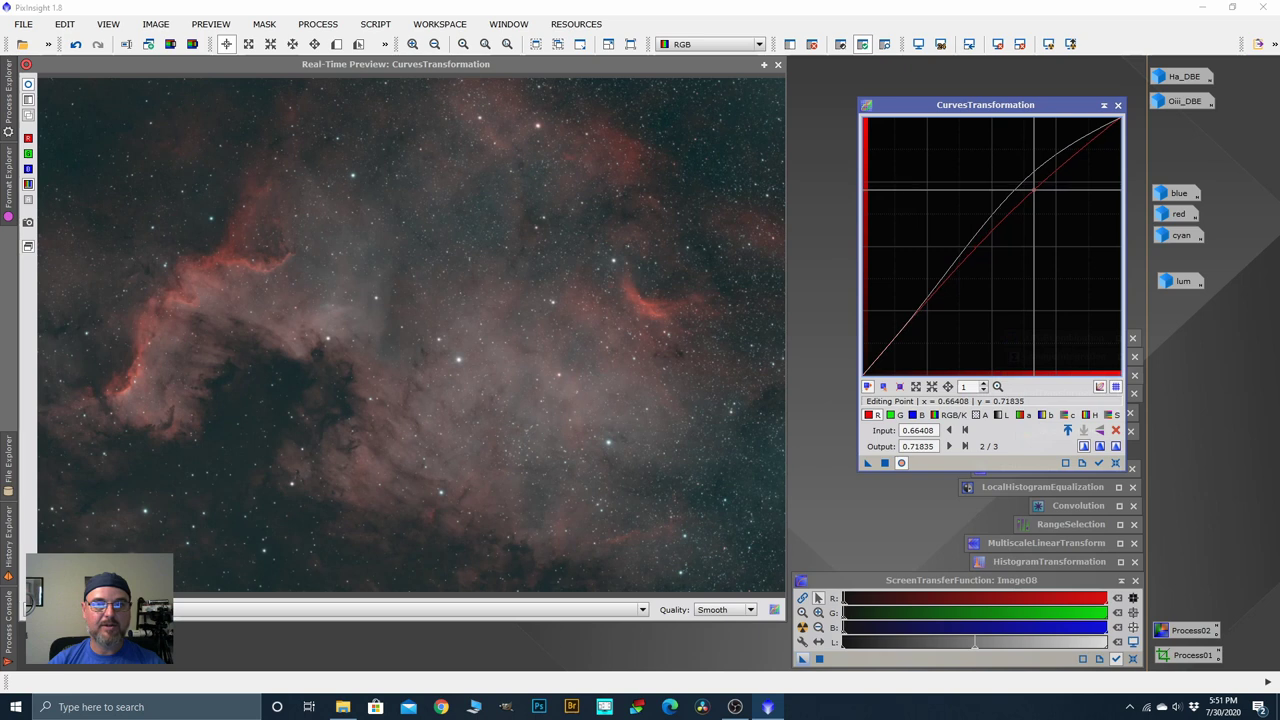
pyautogui.click(997, 415)
pyautogui.moveTo(1040, 190); pyautogui.dragTo(1043, 183)
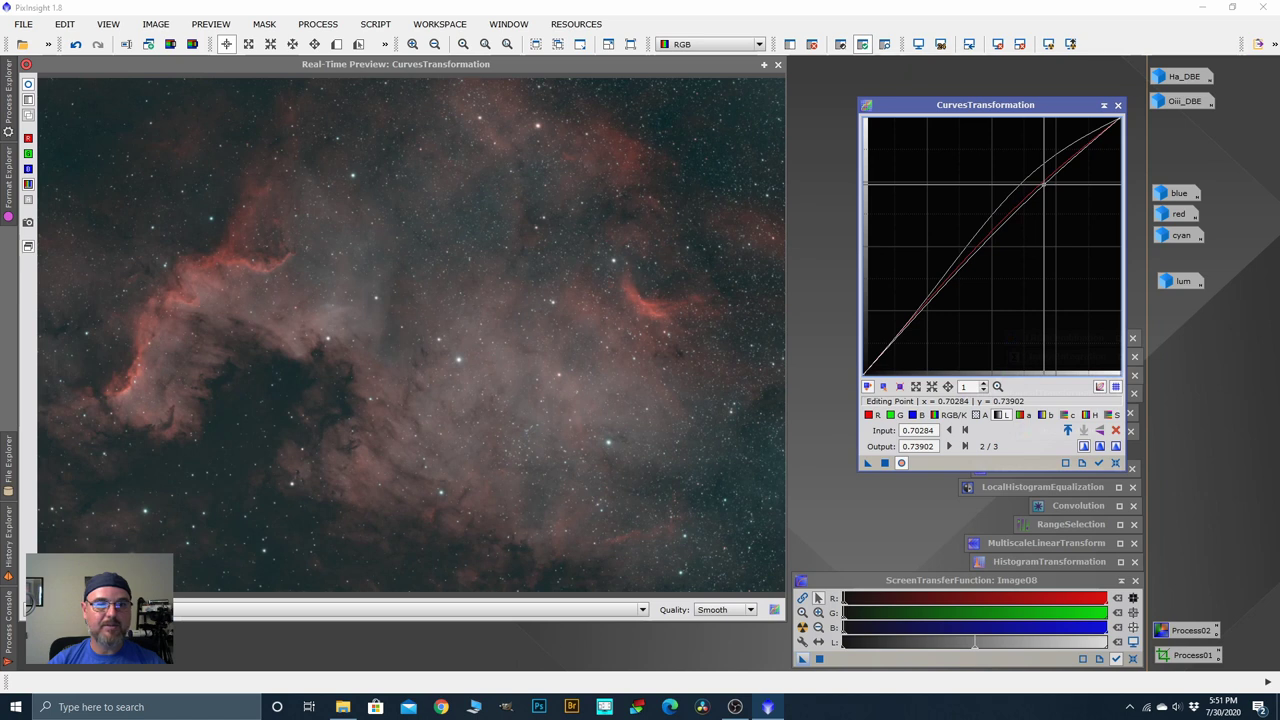
pyautogui.click(1067, 415)
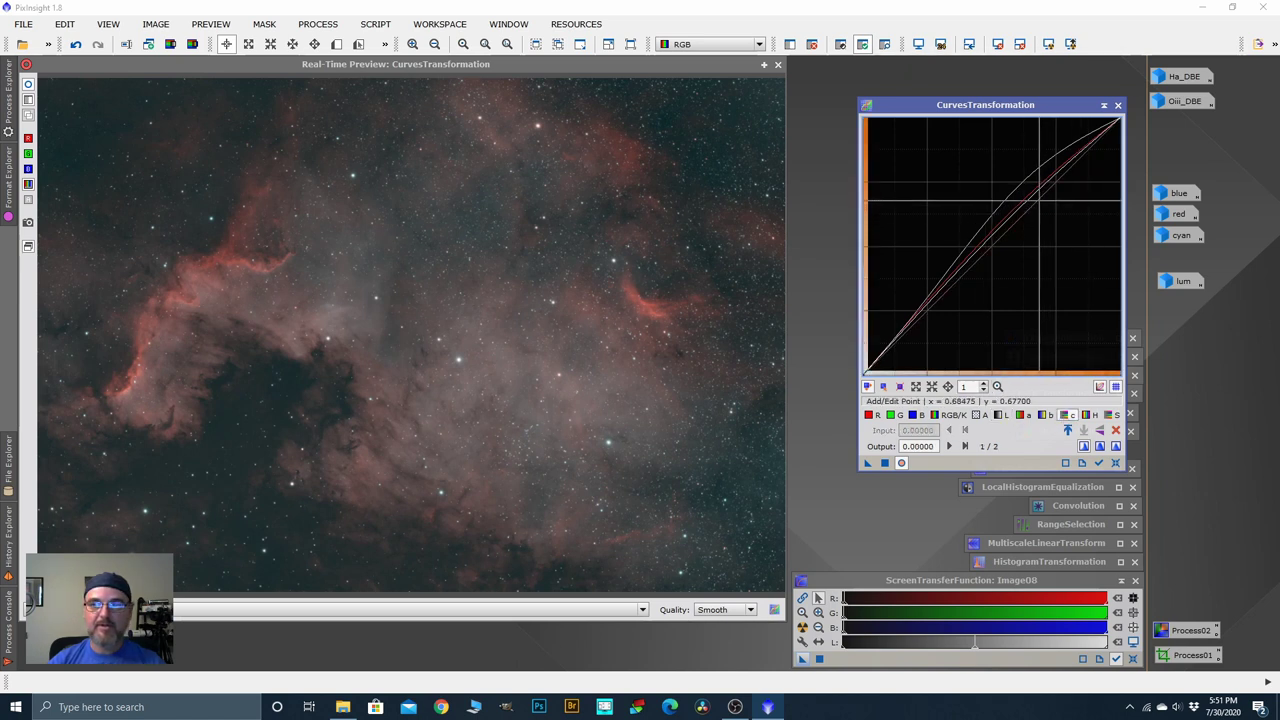
pyautogui.moveTo(1037, 198); pyautogui.dragTo(1035, 190)
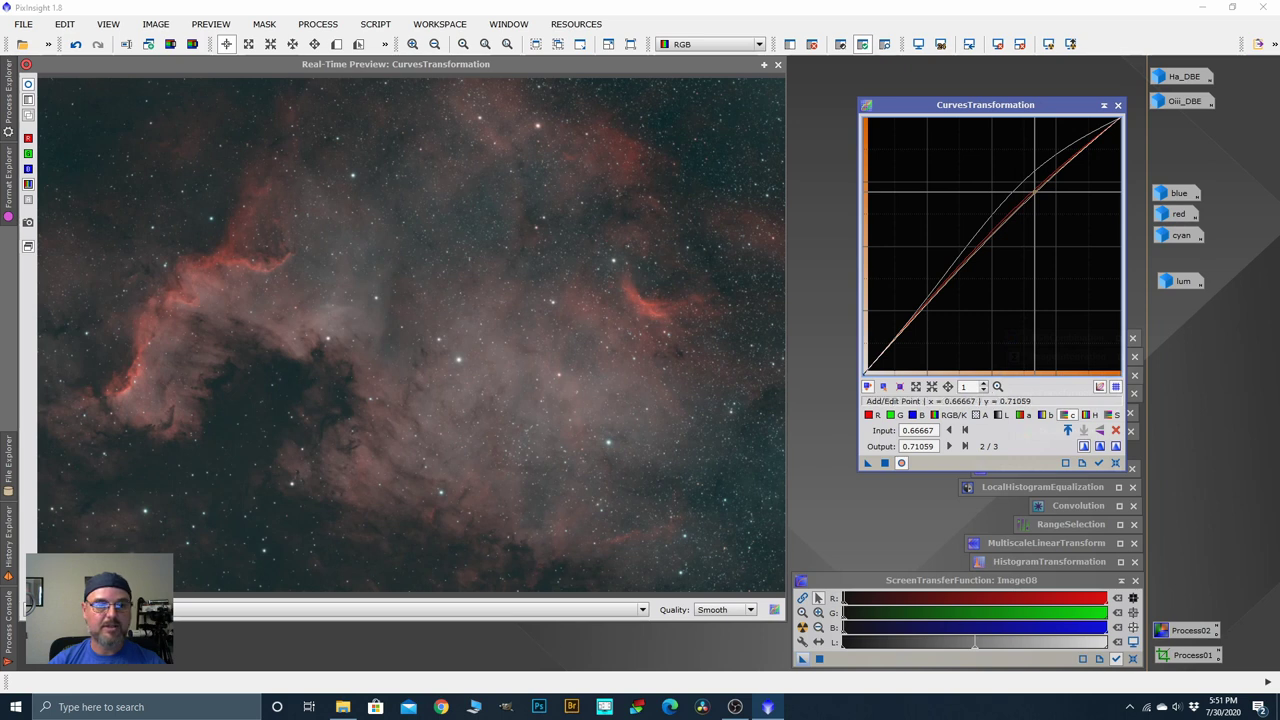
# Step: Compare the preview with and without the curve, then reset it and close the preview
pyautogui.click(30, 88)
pyautogui.click(30, 88)
pyautogui.click(30, 88)
pyautogui.click(30, 88)
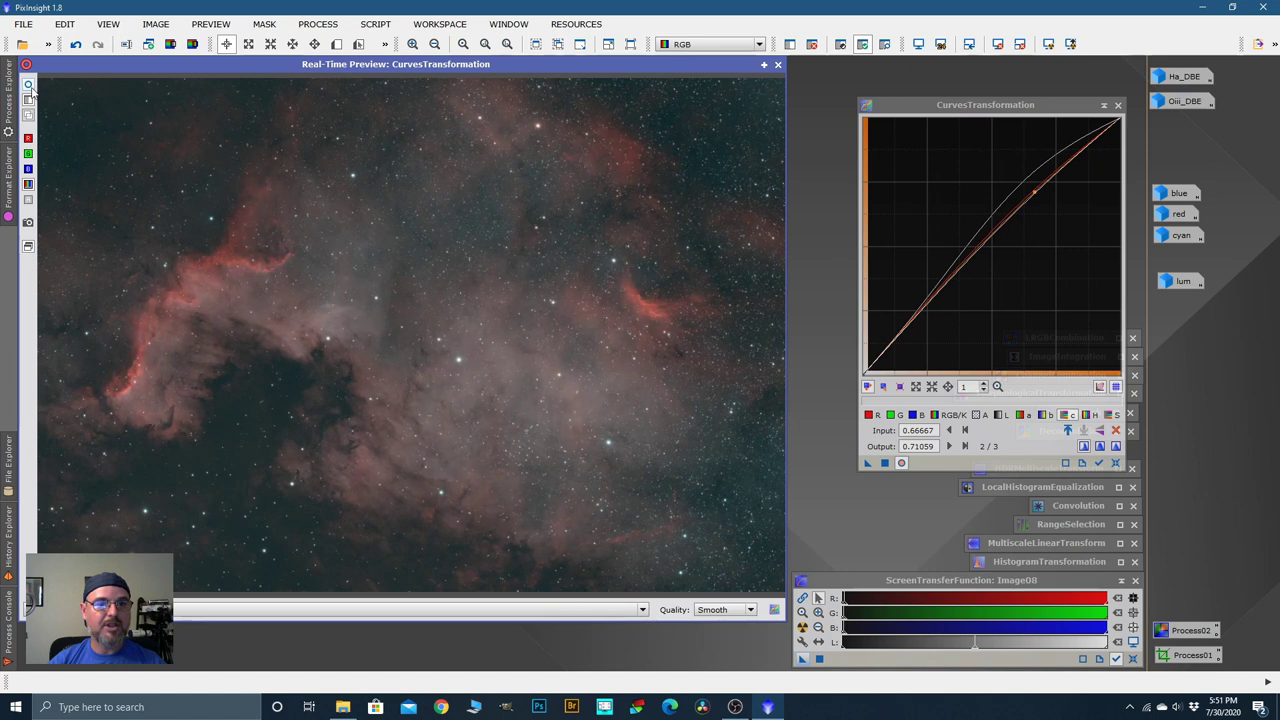
pyautogui.click(30, 88)
pyautogui.click(30, 88)
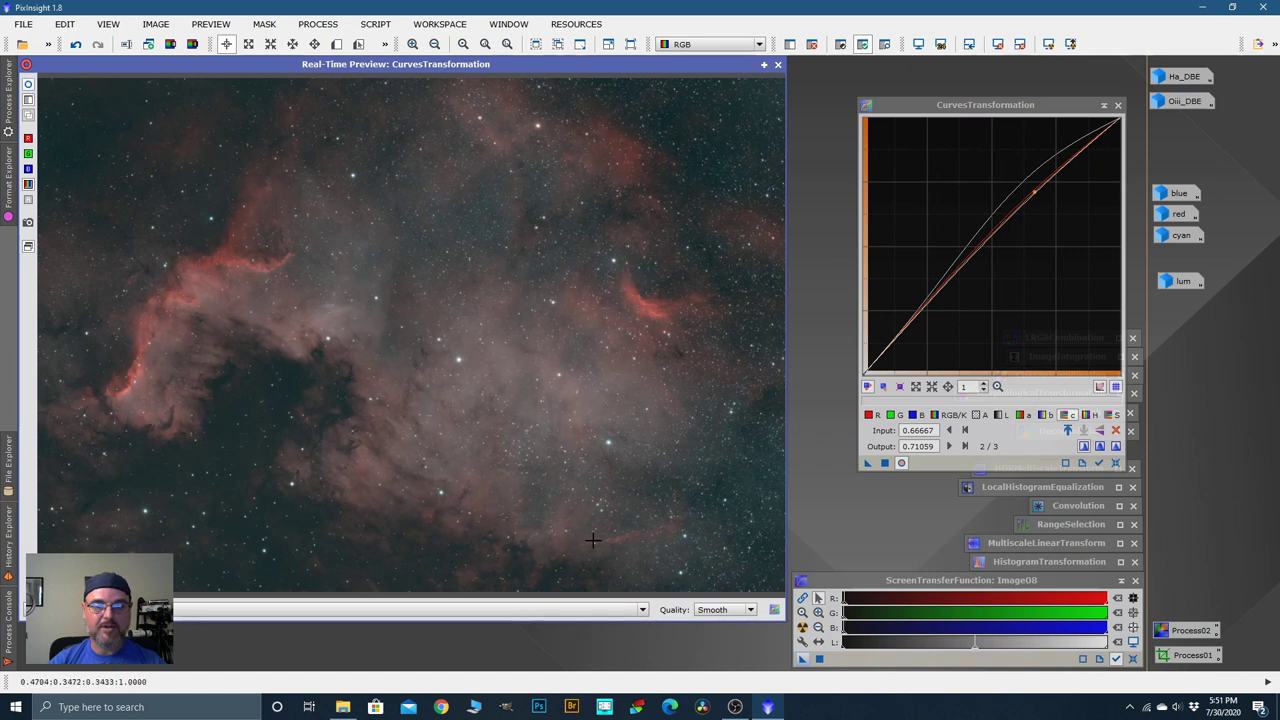
pyautogui.click(885, 468)
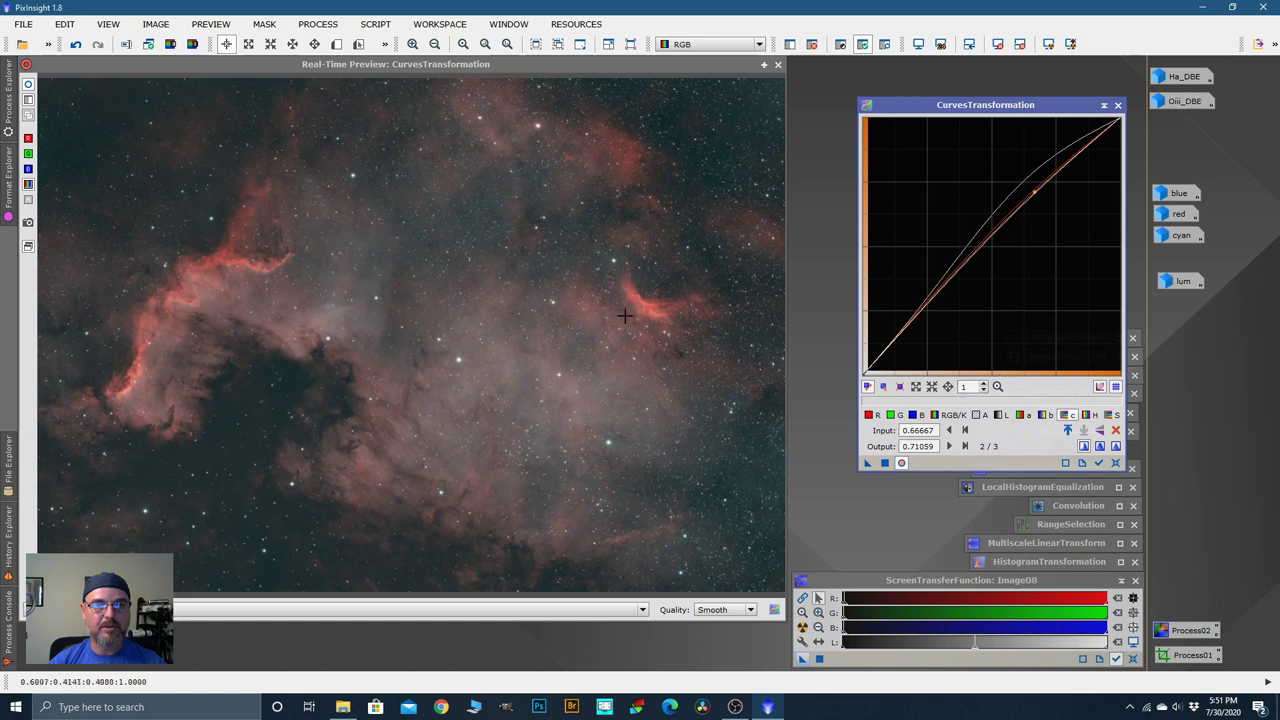
pyautogui.click(1116, 464)
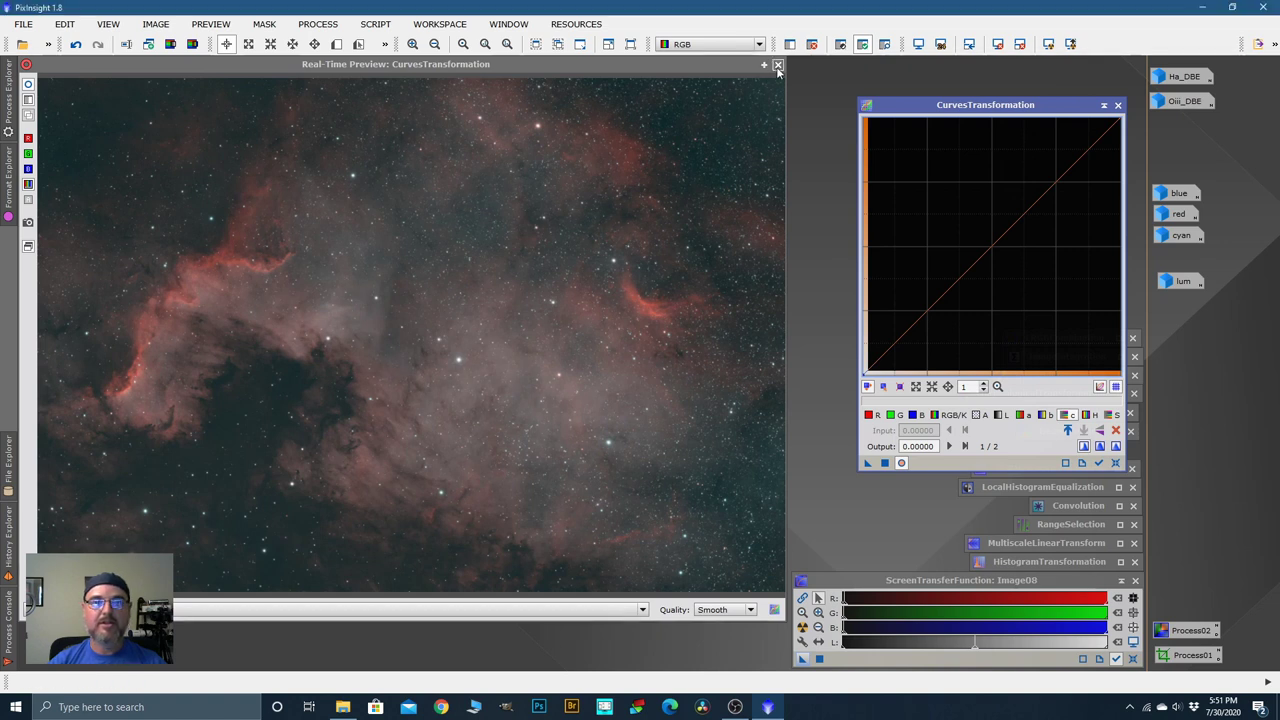
pyautogui.click(778, 66)
# Step: Change Image08's mask setting from its Mask context menu
pyautogui.rightClick(498, 334)
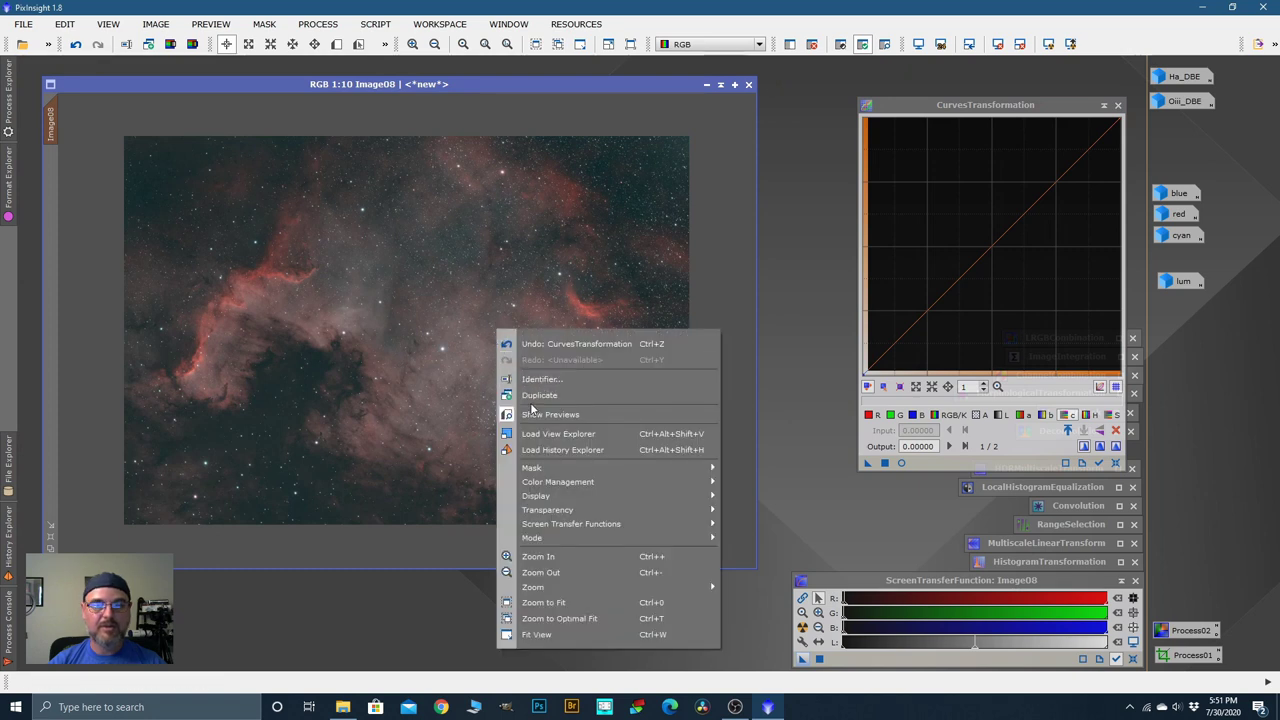
pyautogui.moveTo(537, 467)
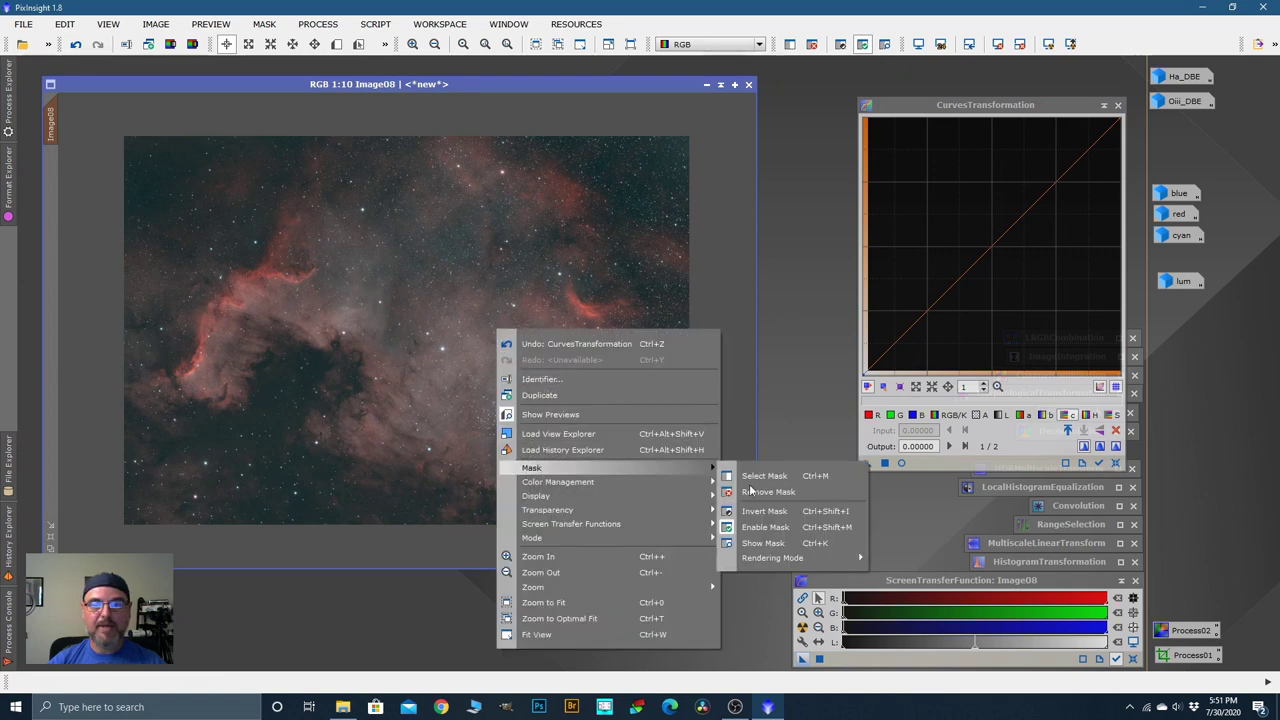
pyautogui.click(778, 513)
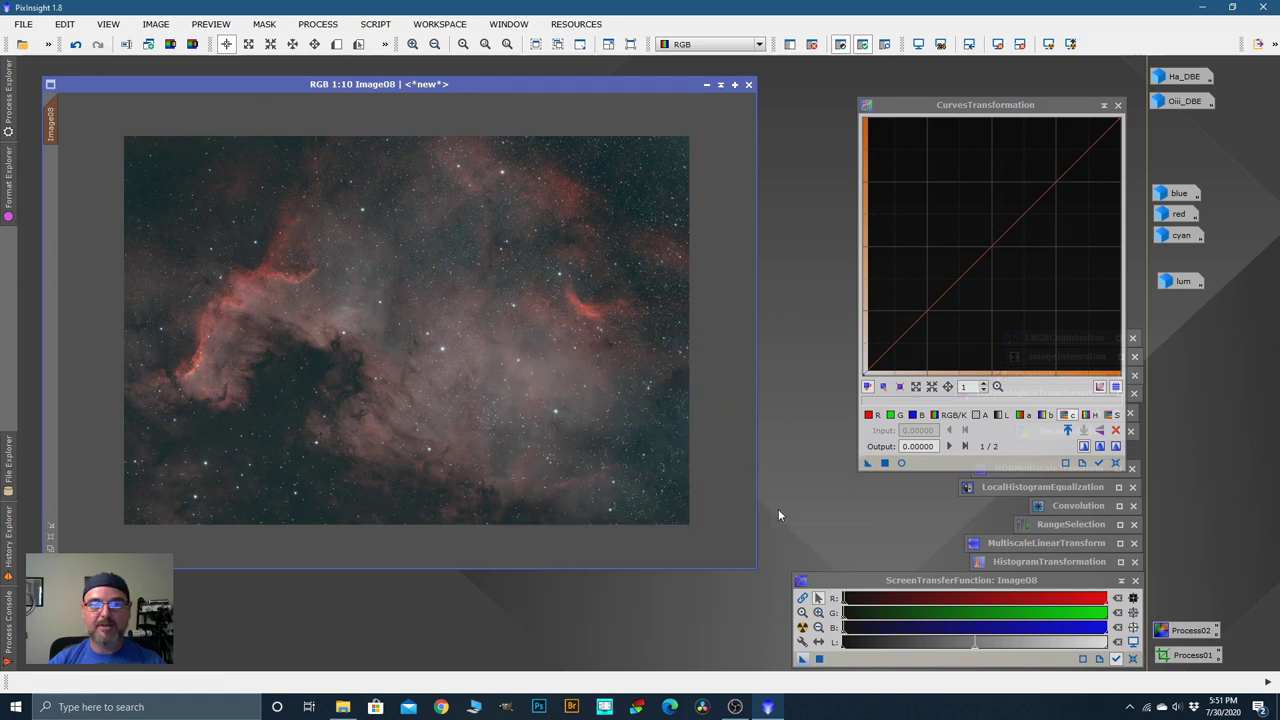
# Step: Preview slight lifts of the blue and lightness curves, comparing against the original
pyautogui.click(902, 464)
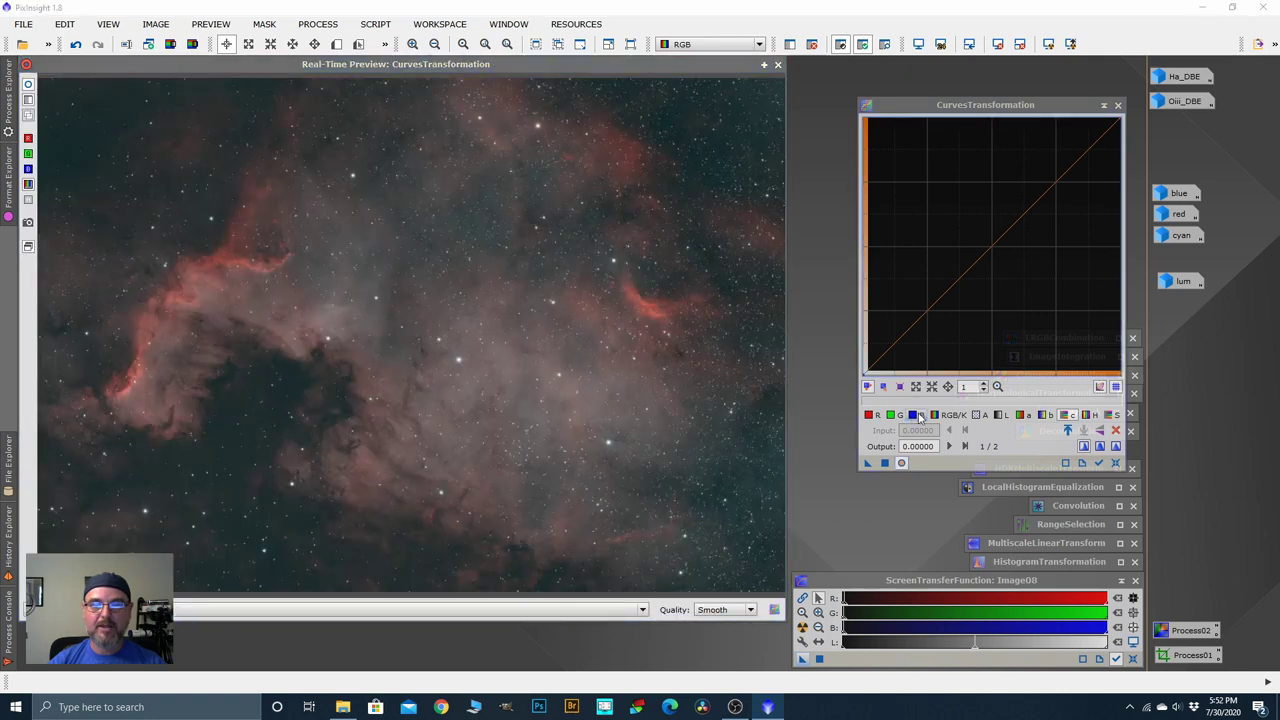
pyautogui.click(912, 414)
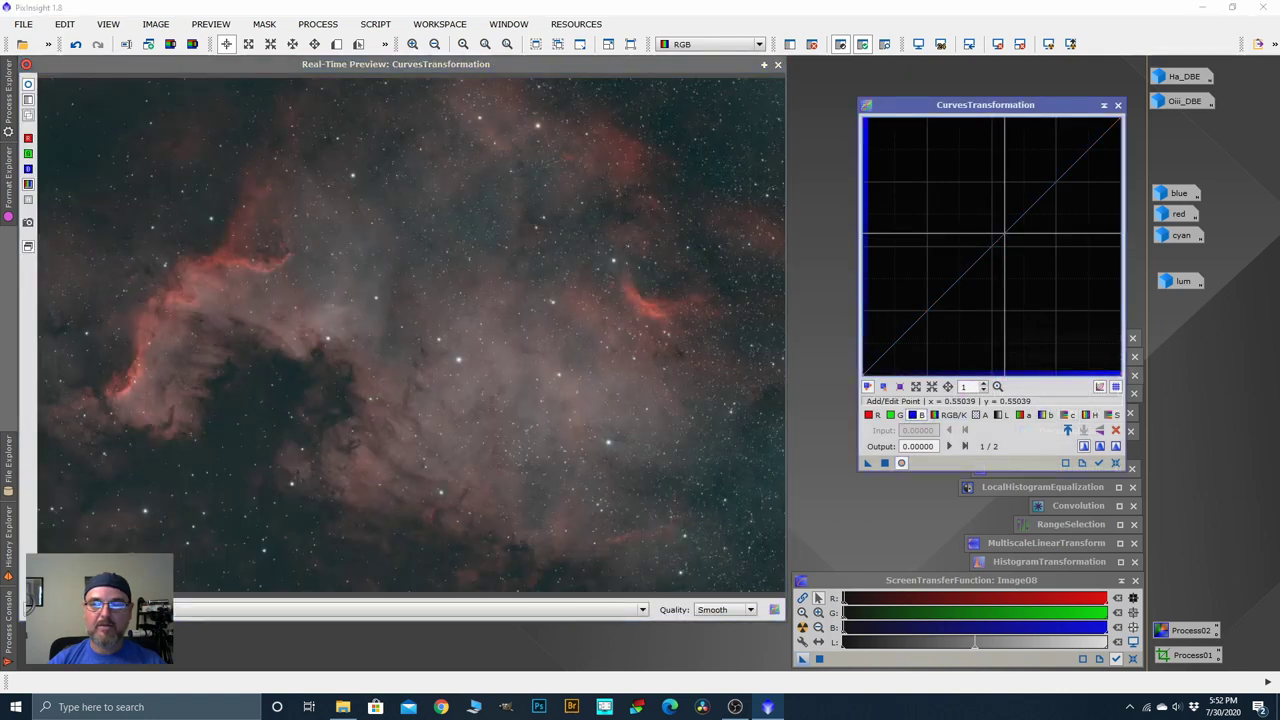
pyautogui.moveTo(1004, 232); pyautogui.dragTo(1004, 224)
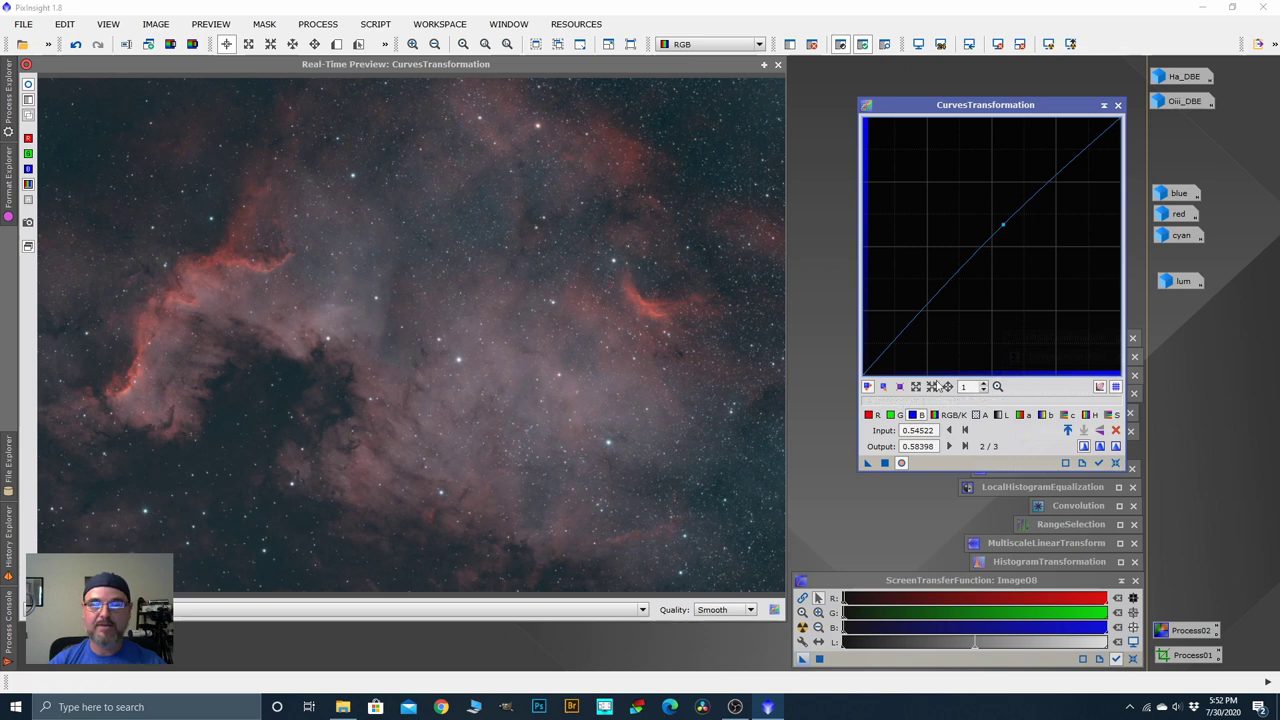
pyautogui.click(1001, 414)
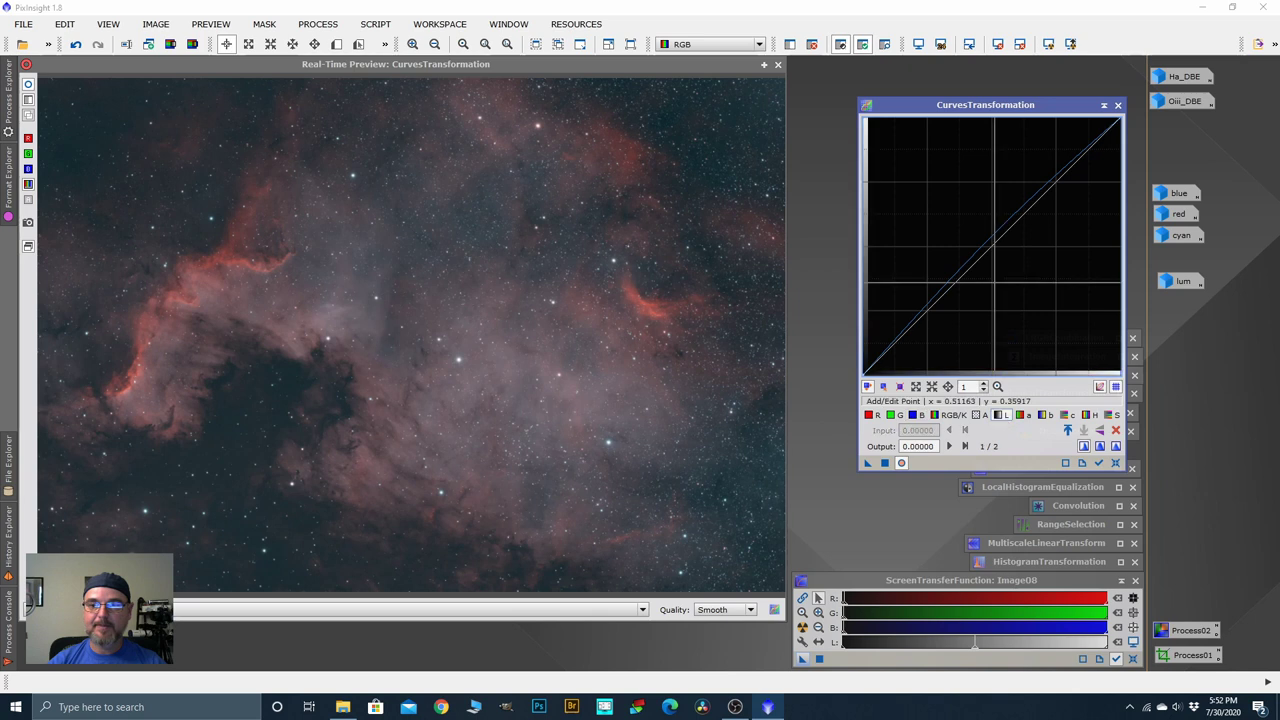
pyautogui.click(1016, 219)
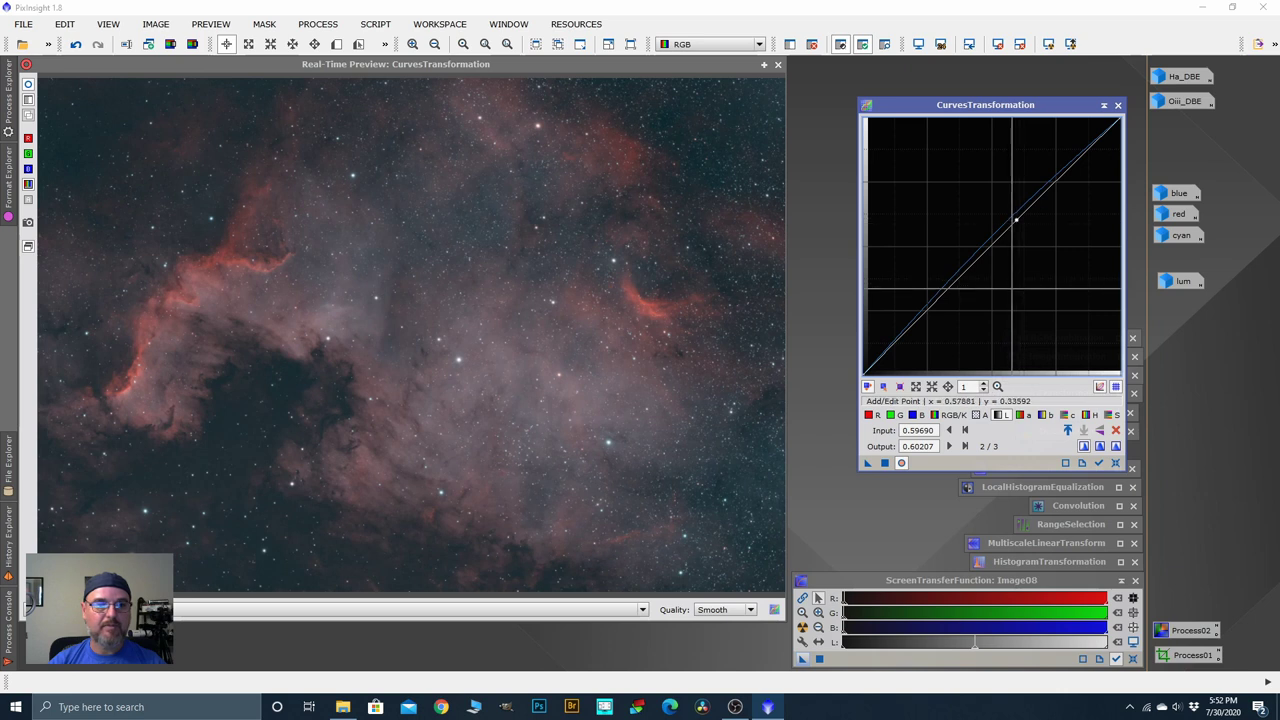
pyautogui.click(29, 86)
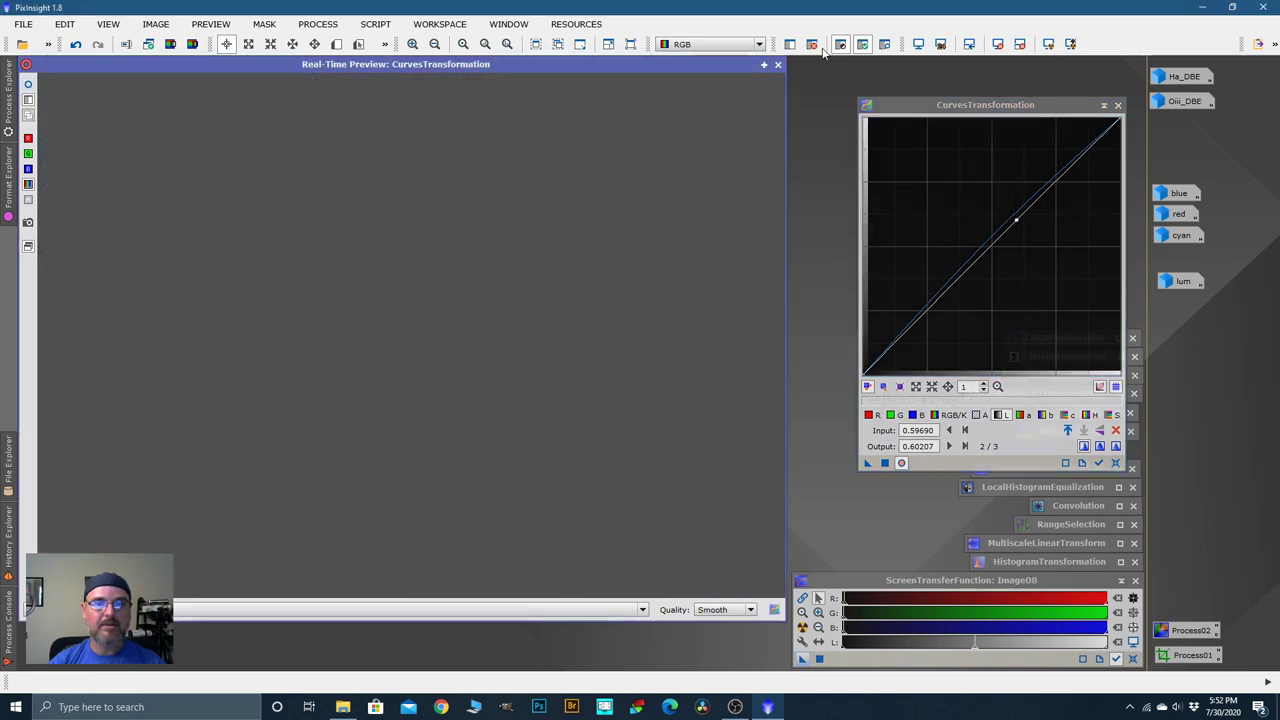
# Step: Apply the blue and lightness curve lift to Image08 and reset the curve to a straight line
pyautogui.click(778, 64)
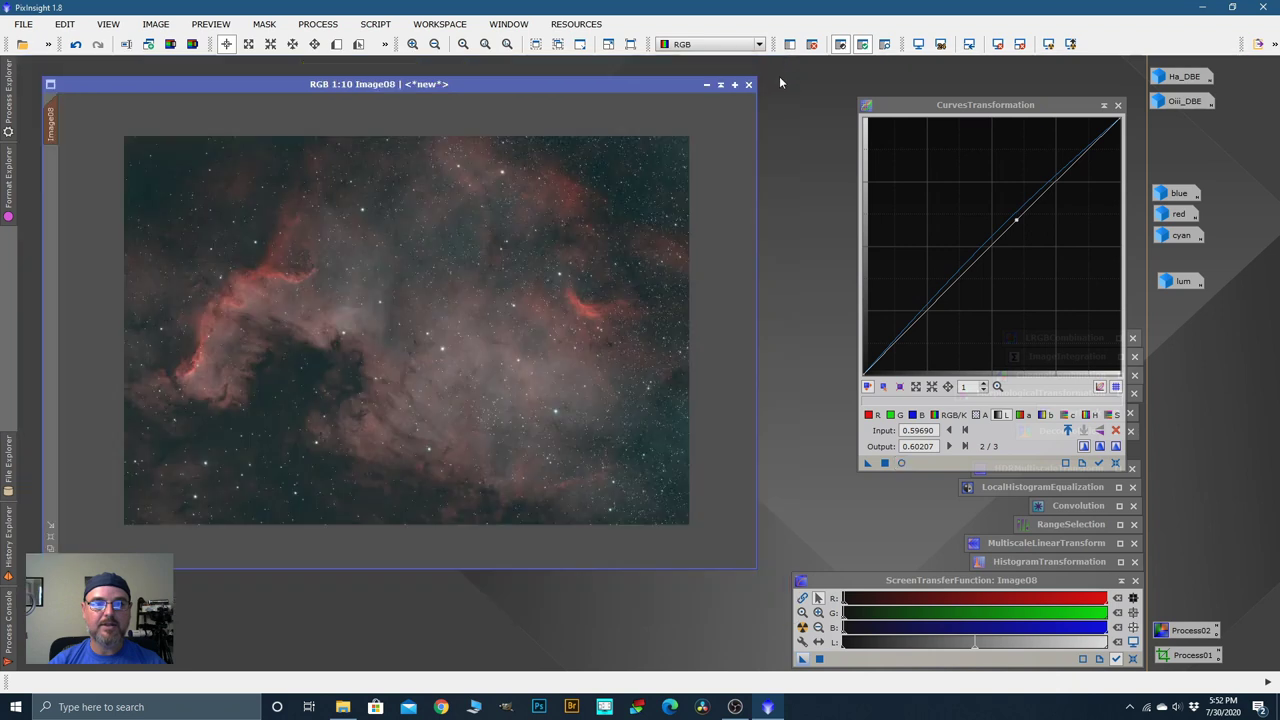
pyautogui.click(902, 464)
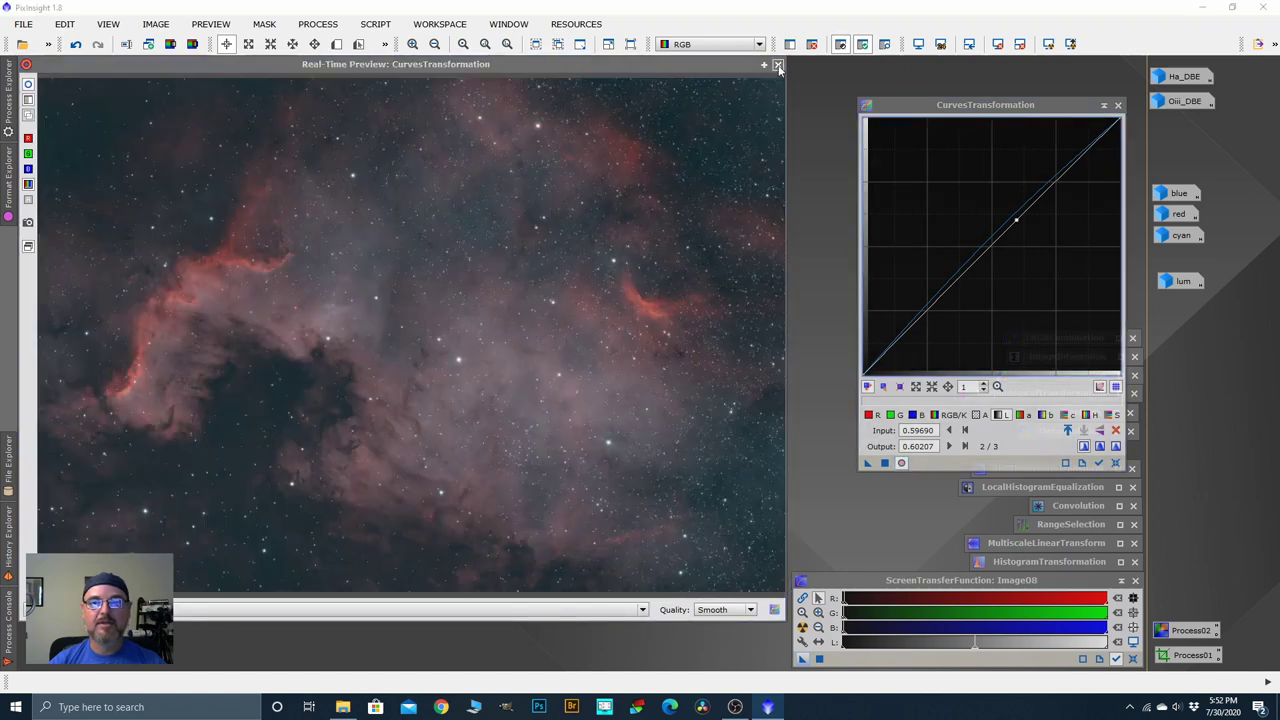
pyautogui.click(778, 65)
pyautogui.click(884, 462)
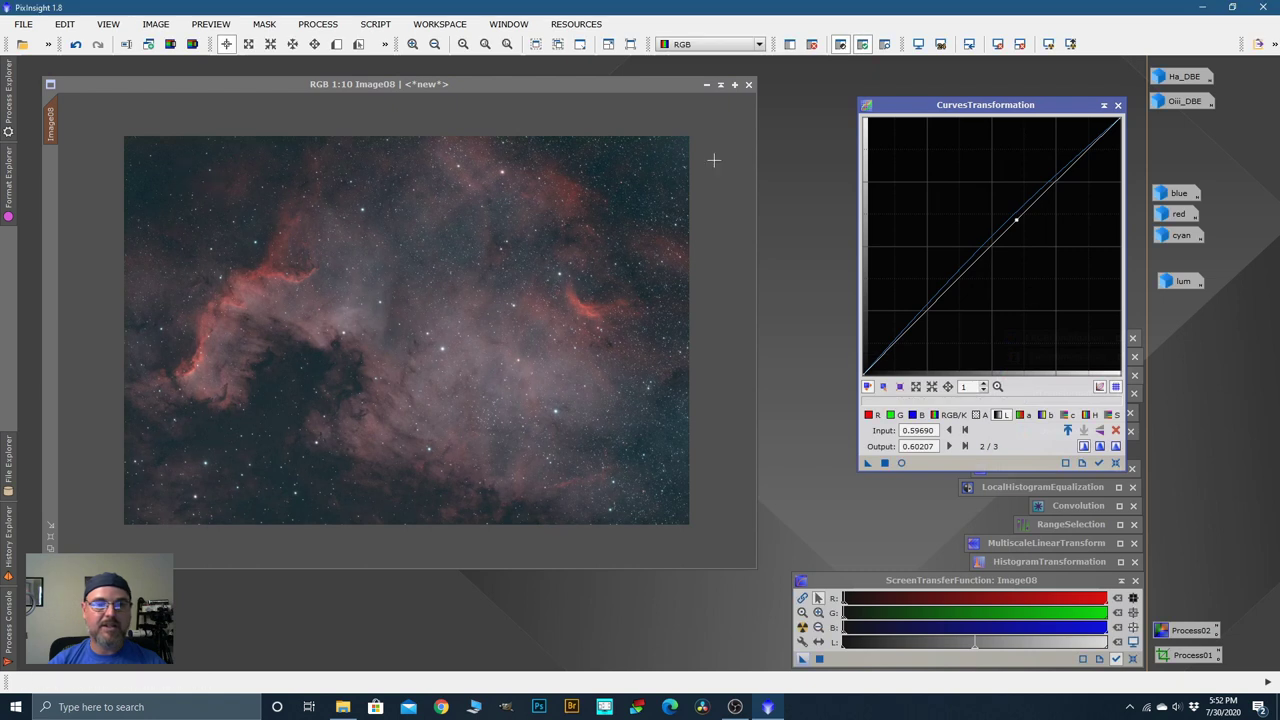
pyautogui.scroll(1, 406, 330)
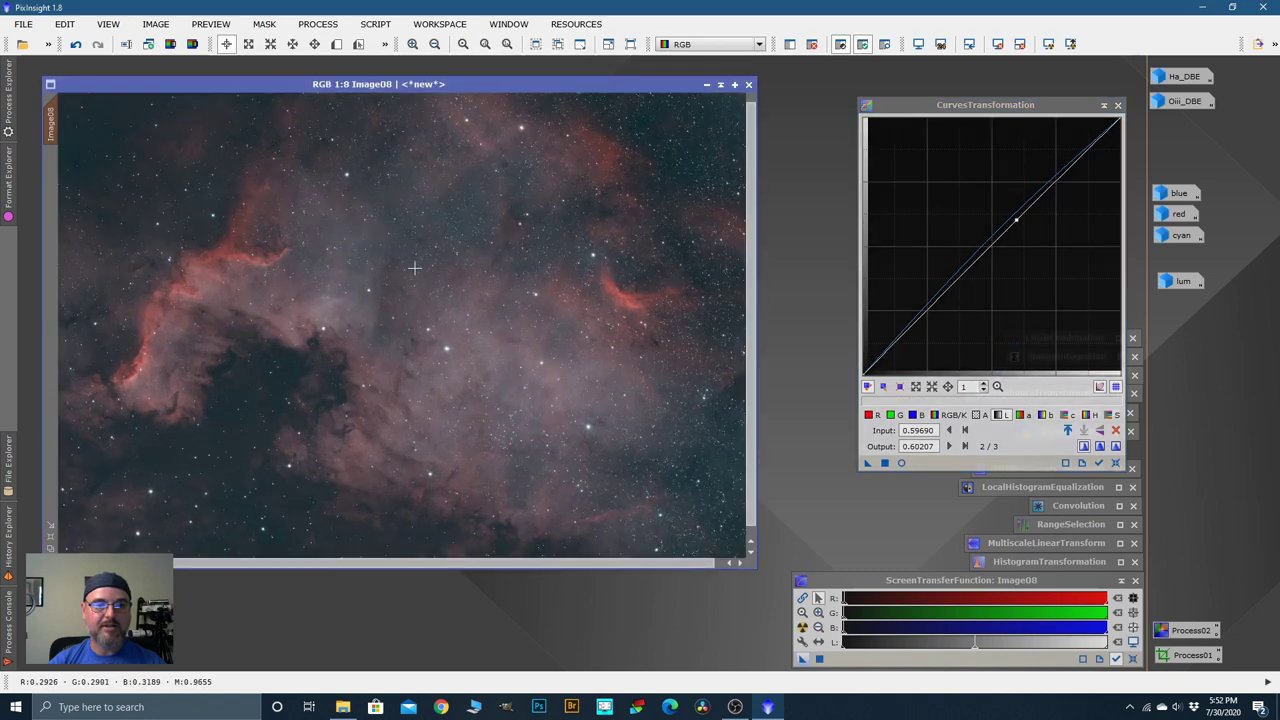
pyautogui.click(1117, 466)
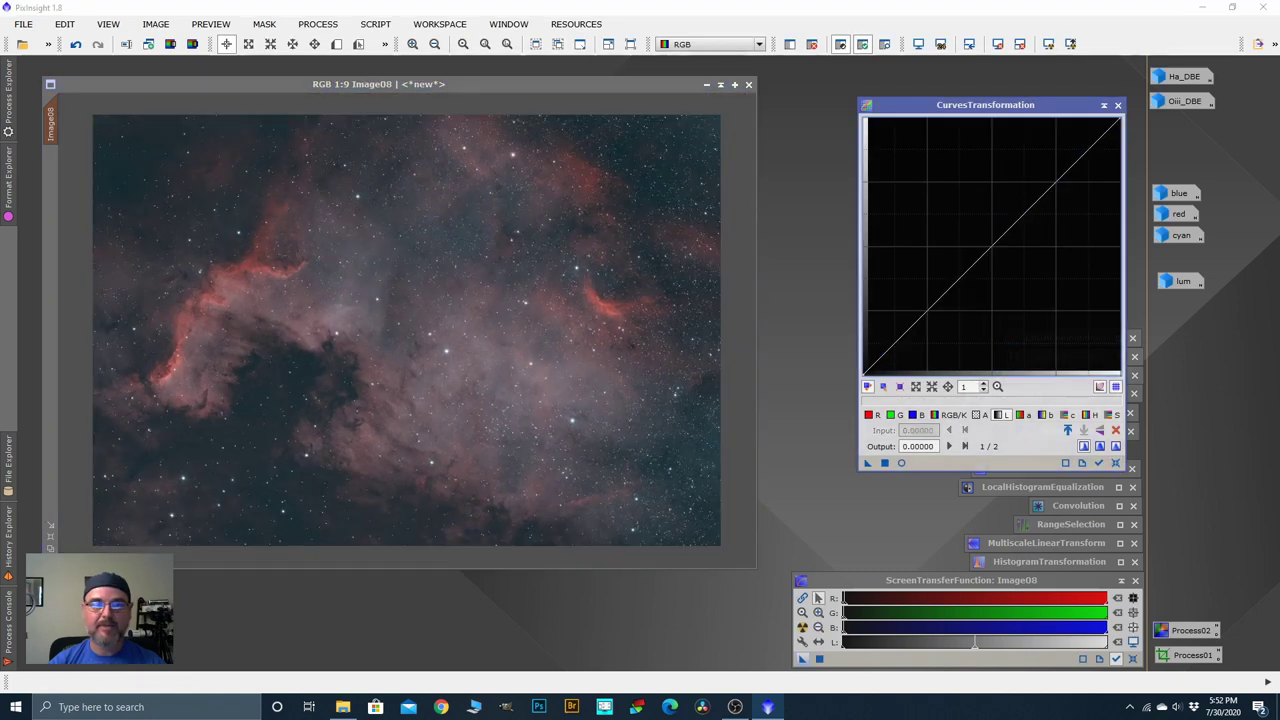
# Step: Restore the lum image, iconize it again, and briefly toggle the real-time preview
pyautogui.doubleClick(1176, 282)
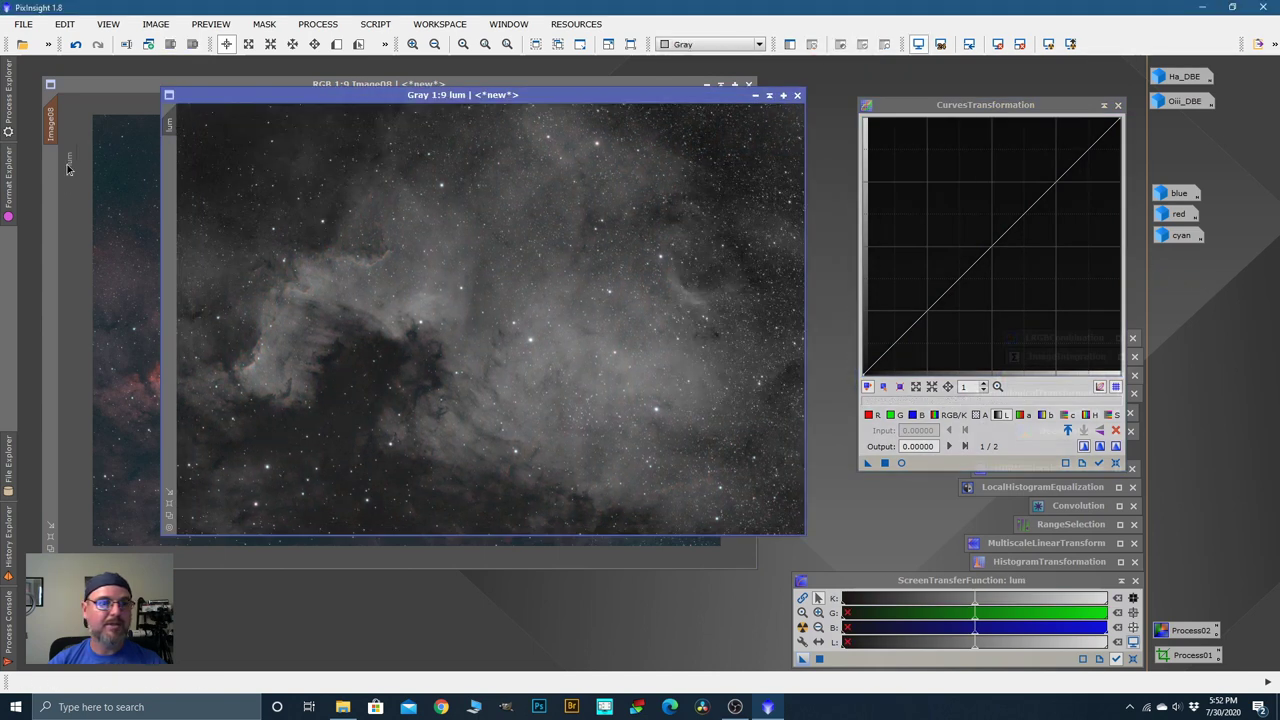
pyautogui.click(755, 95)
pyautogui.click(901, 463)
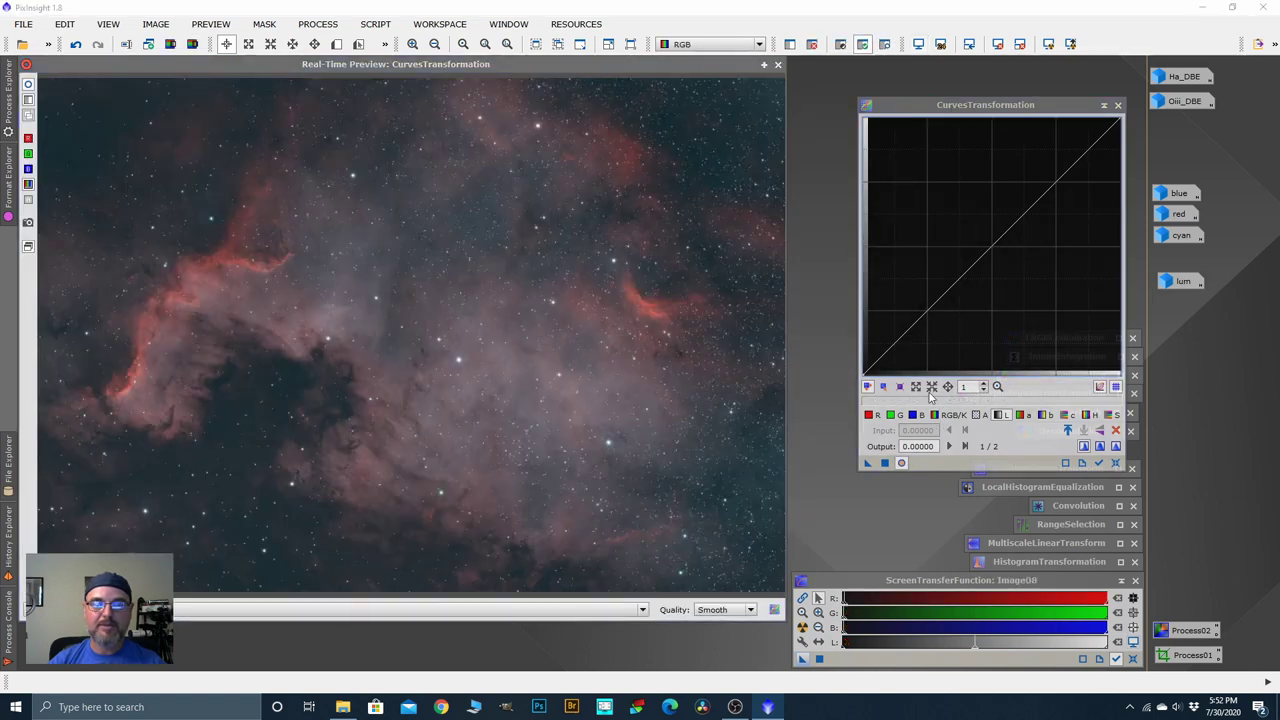
pyautogui.click(778, 64)
# Step: Display the mask over Image08 and invert it
pyautogui.rightClick(494, 221)
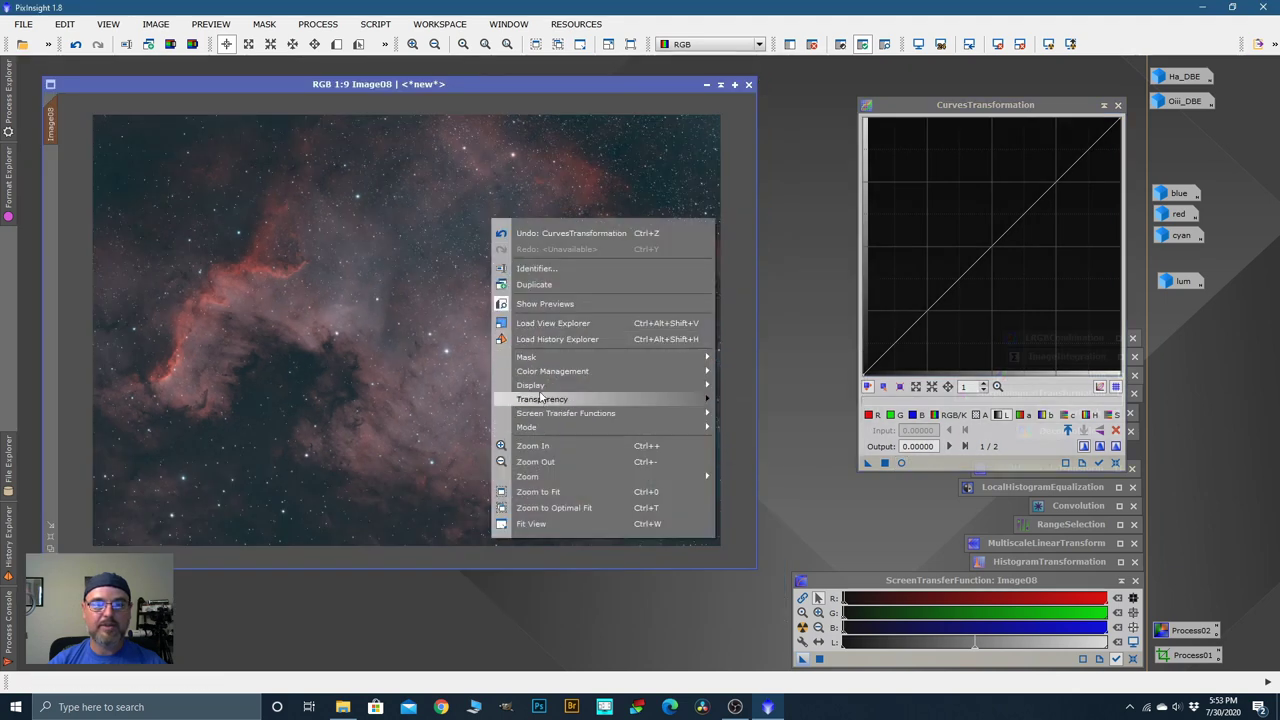
pyautogui.moveTo(684, 362)
pyautogui.click(757, 436)
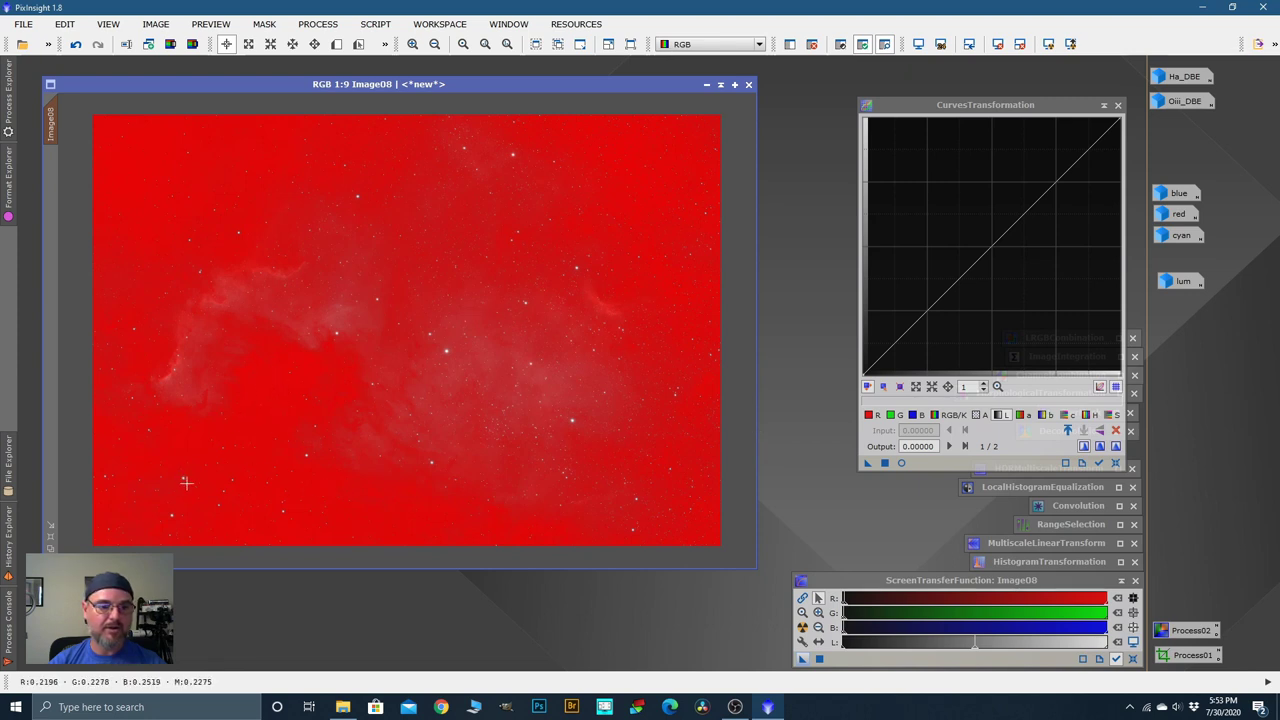
pyautogui.rightClick(407, 265)
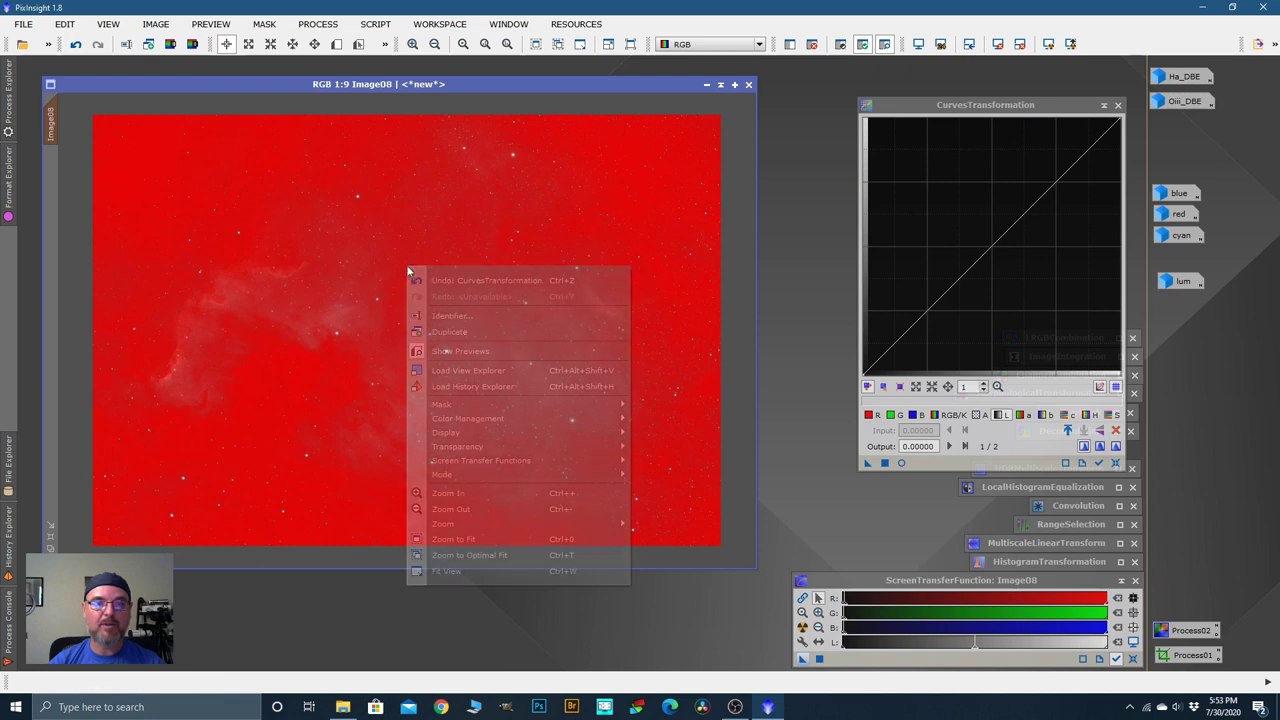
pyautogui.moveTo(460, 408)
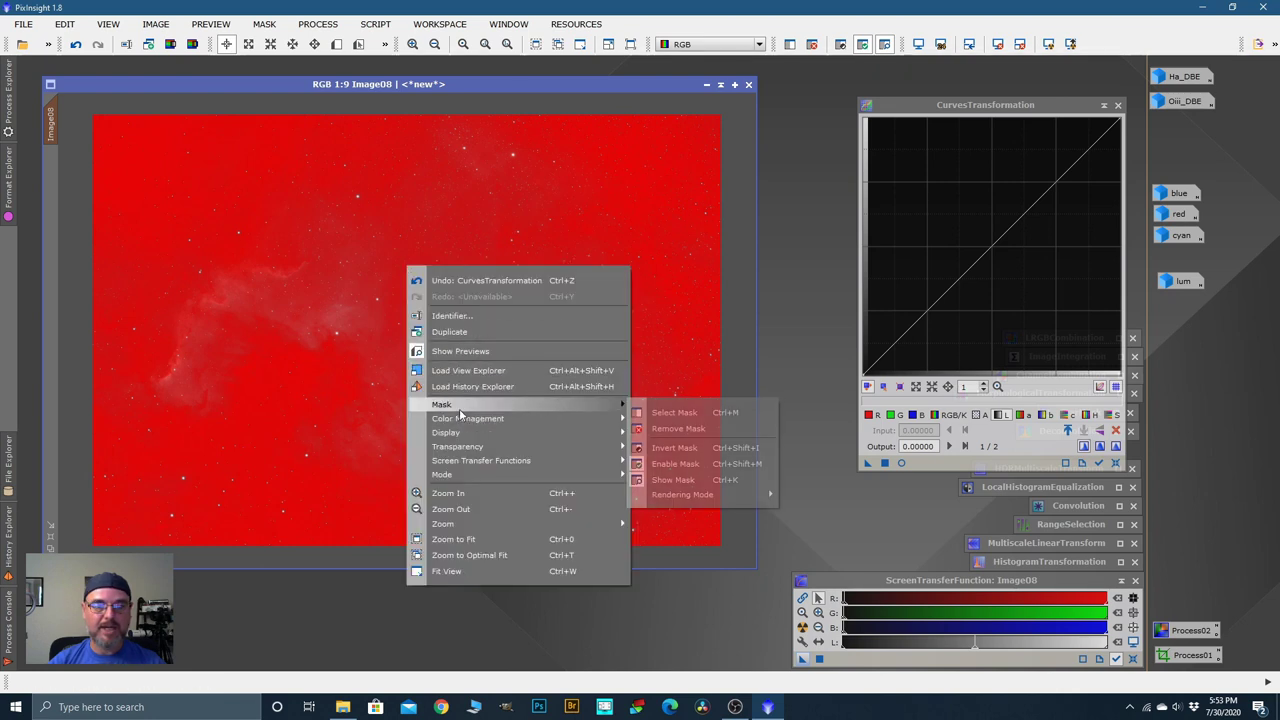
pyautogui.click(632, 446)
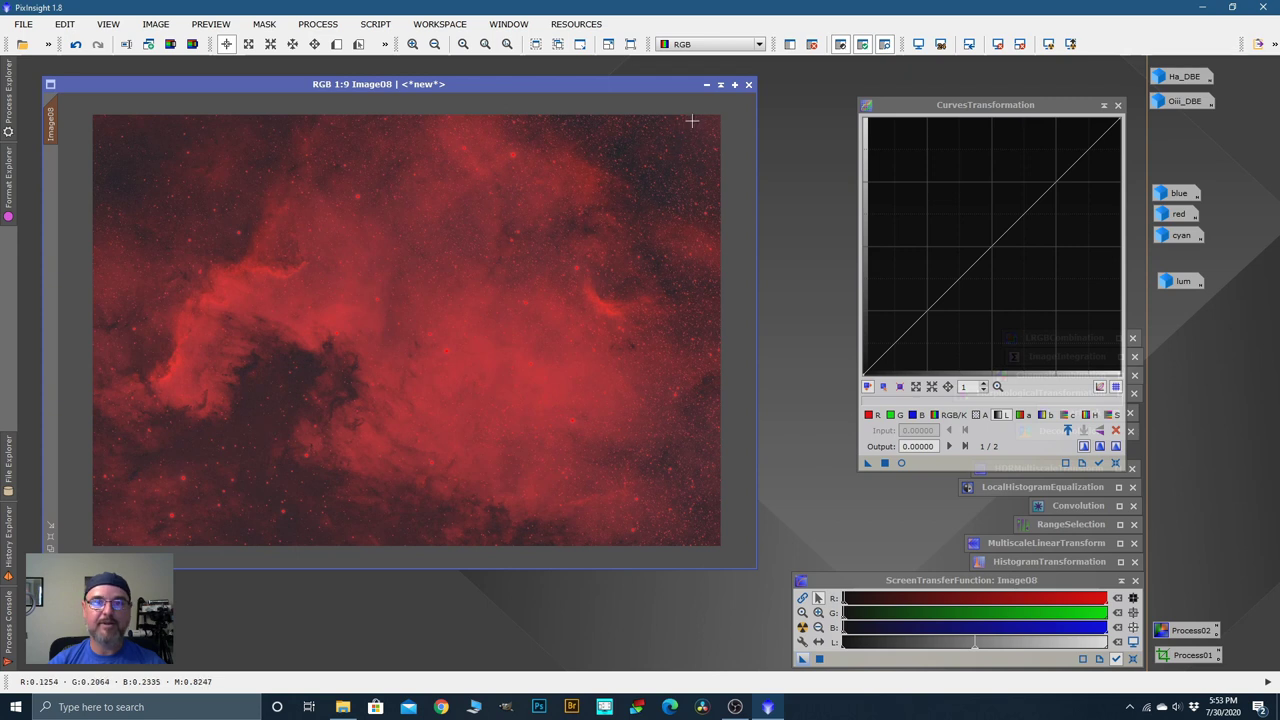
# Step: Hide the mask overlay and reopen the live curves preview
pyautogui.rightClick(505, 257)
pyautogui.moveTo(578, 392)
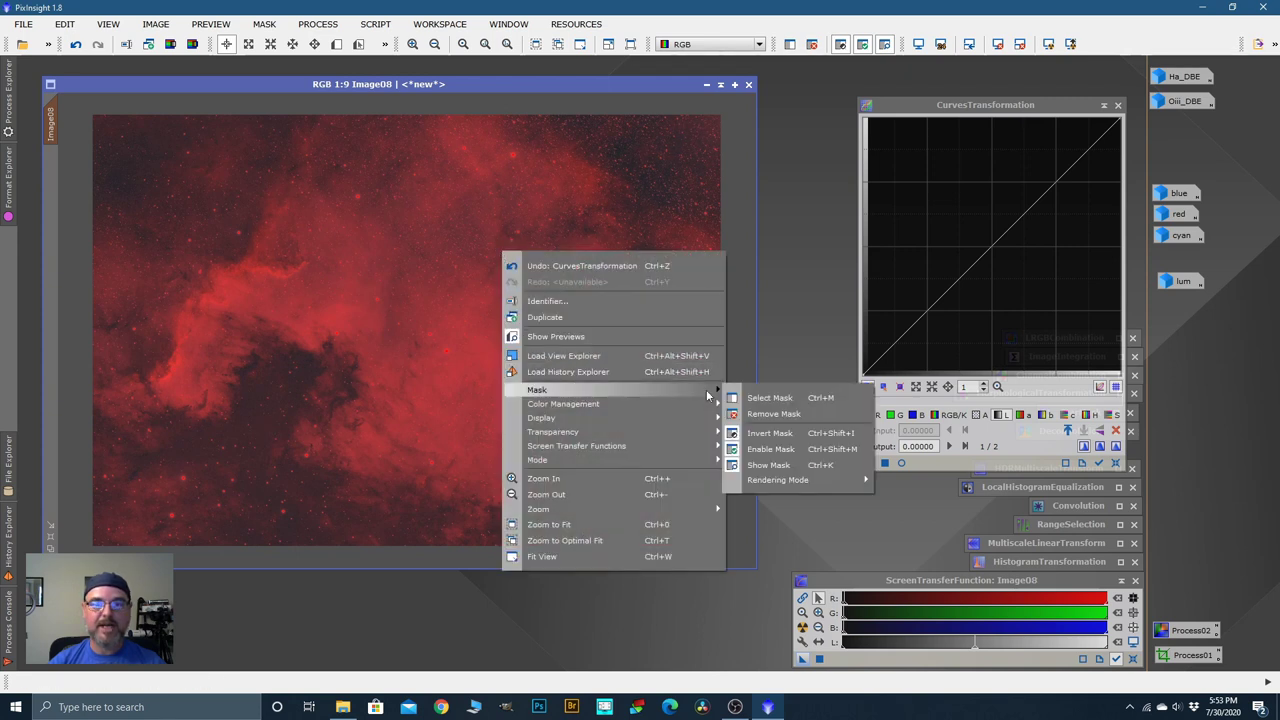
pyautogui.click(767, 450)
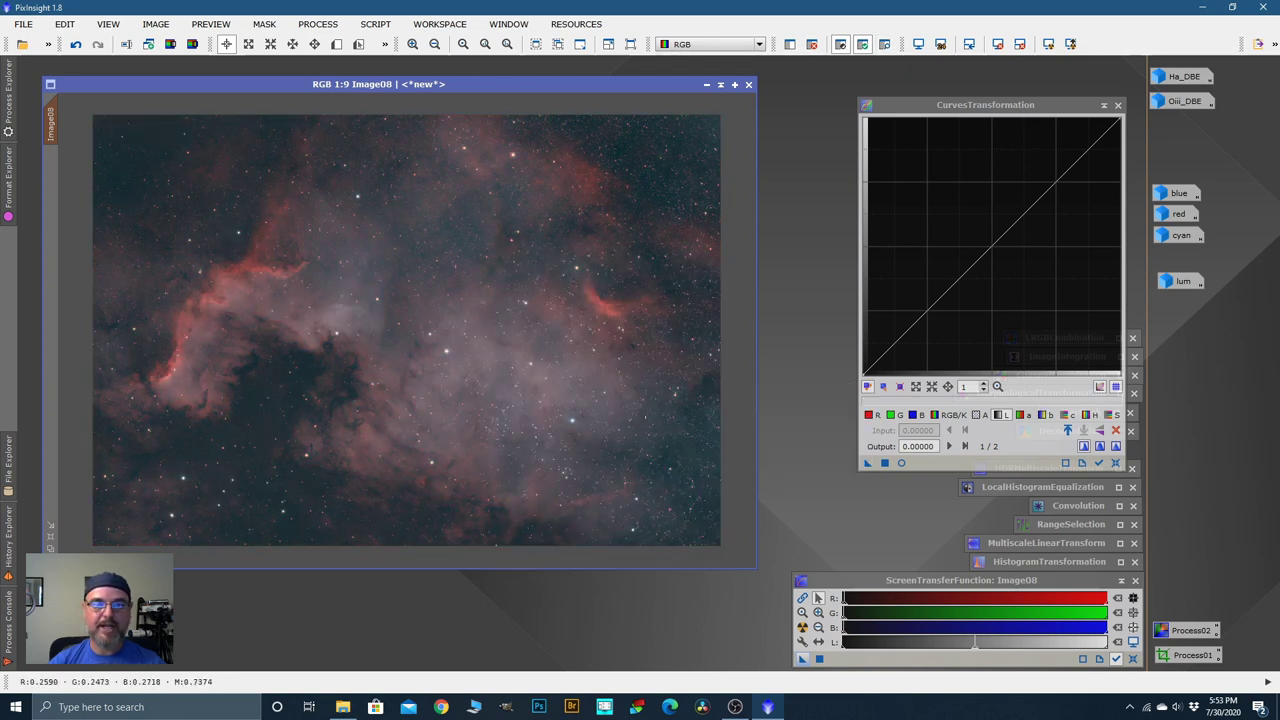
pyautogui.click(901, 463)
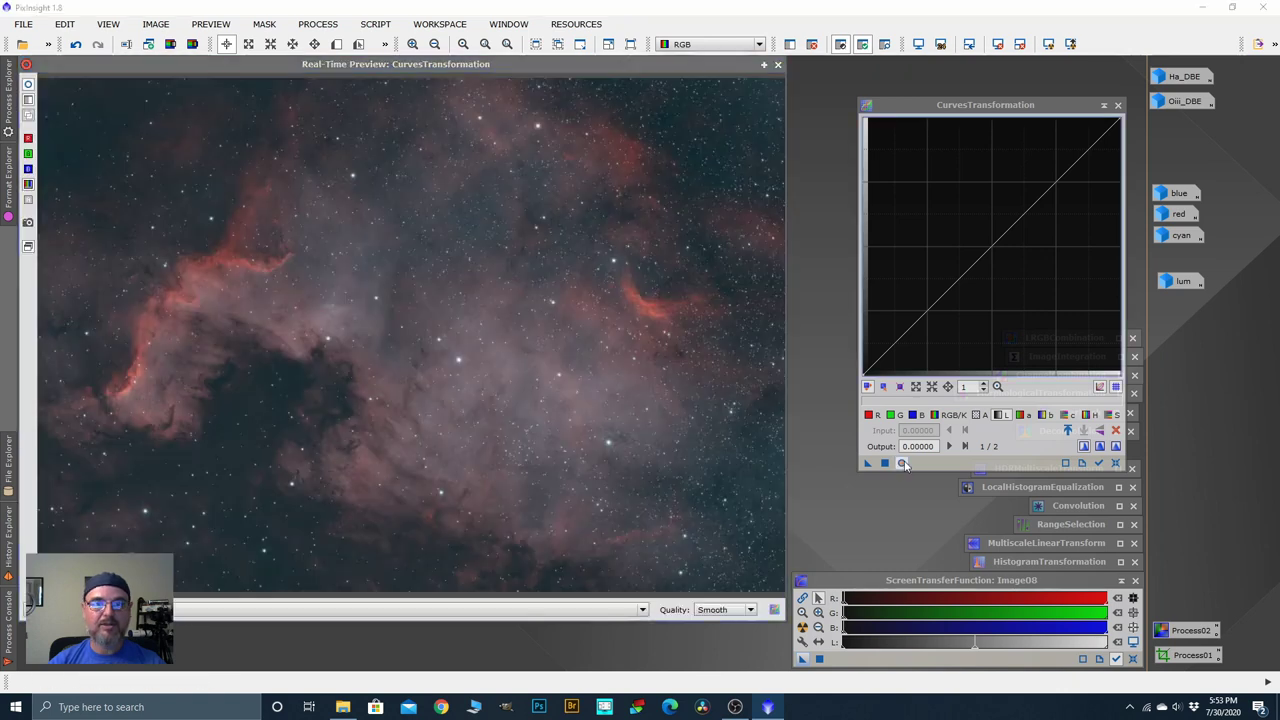
# Step: Add and remove a test point on the RGB/K curve, then close the live preview
pyautogui.click(953, 415)
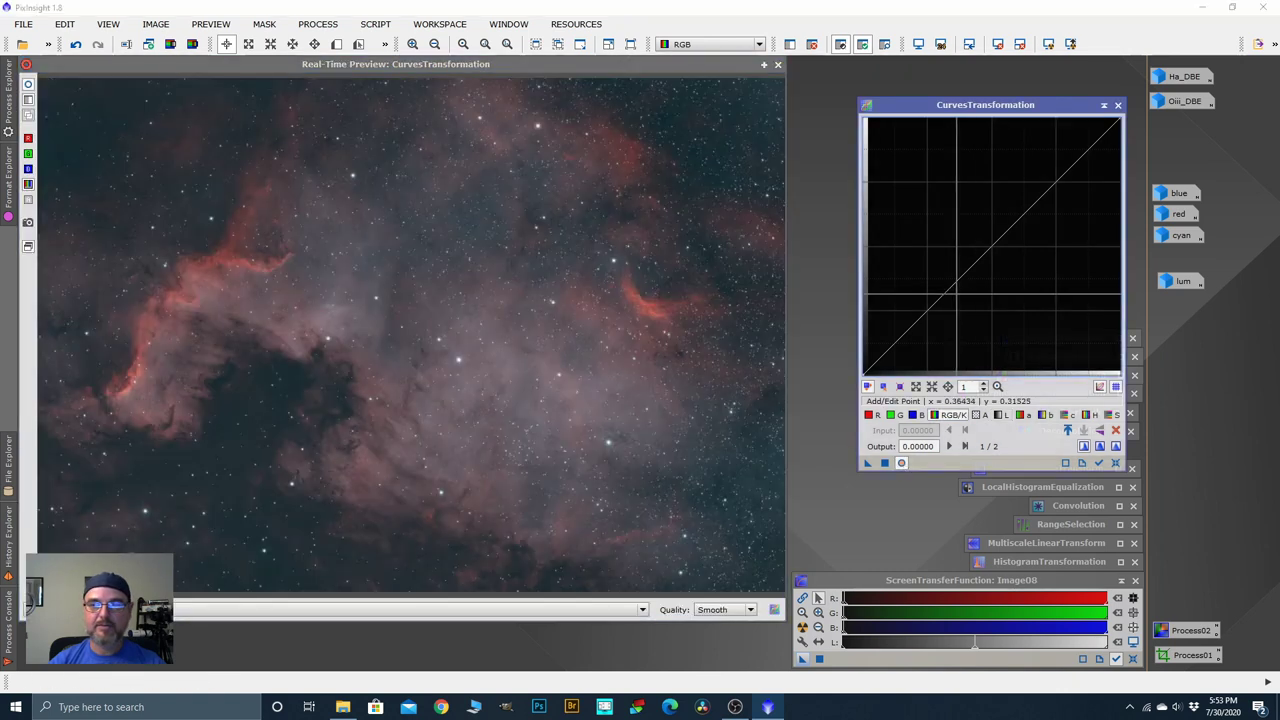
pyautogui.click(951, 290)
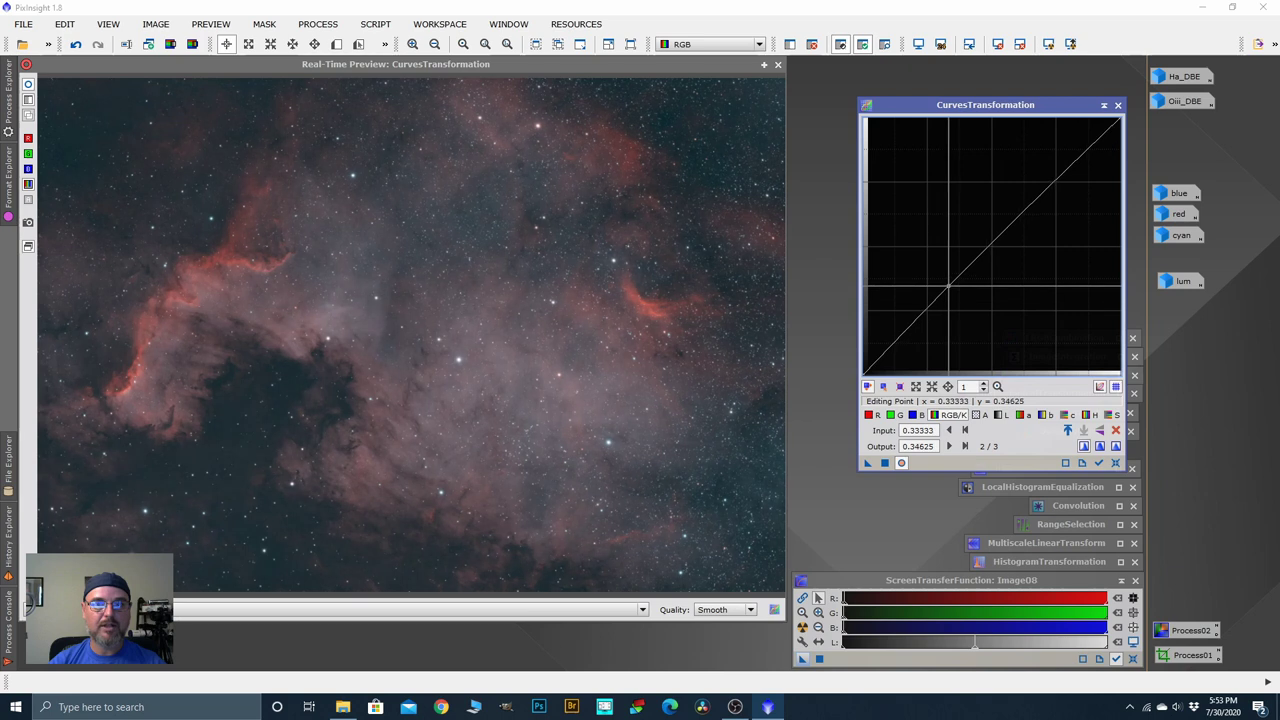
pyautogui.keyDown('ctrl'); pyautogui.click(952, 289); pyautogui.keyUp('ctrl')
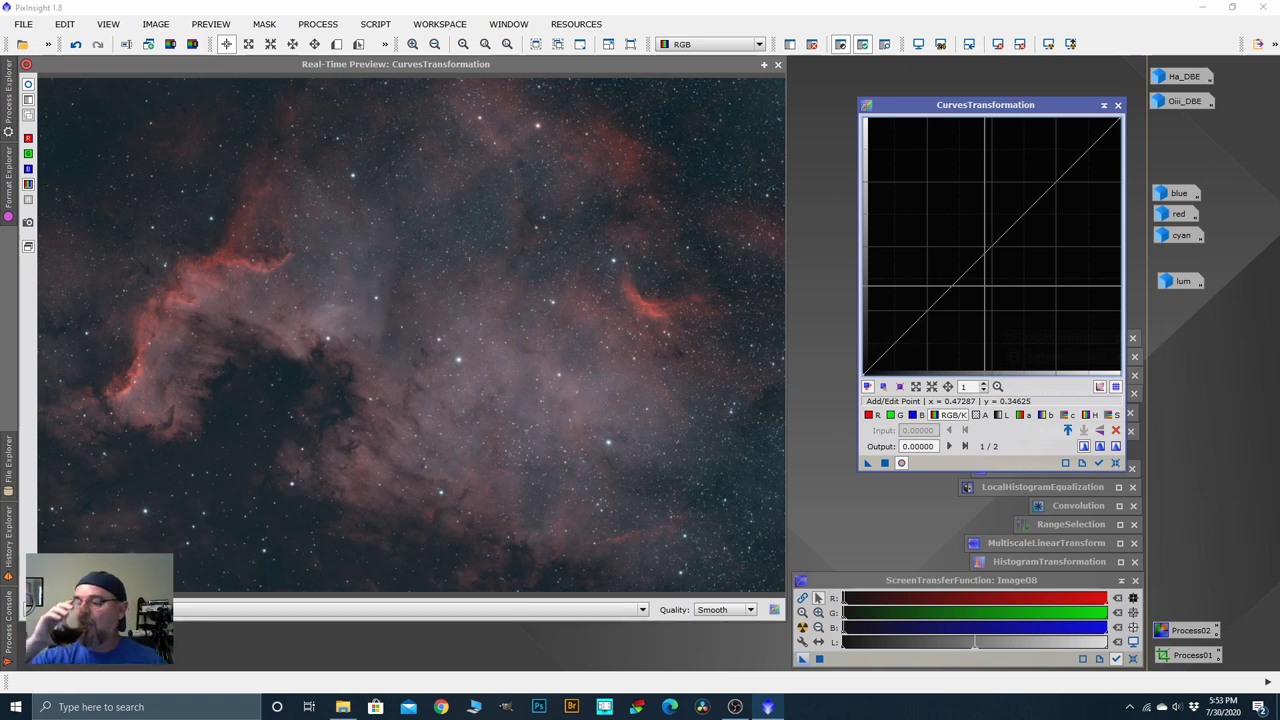
pyautogui.click(778, 64)
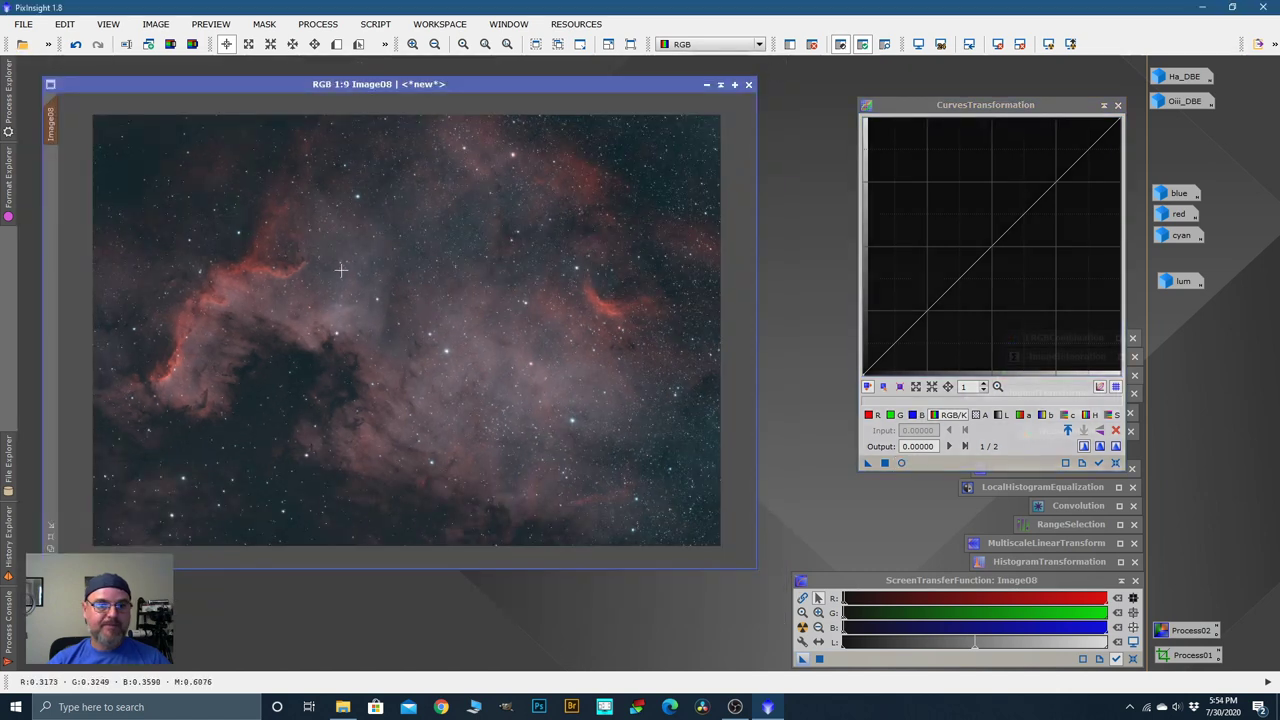
# Step: Invert Image08's mask and display the overlay to check it
pyautogui.rightClick(454, 289)
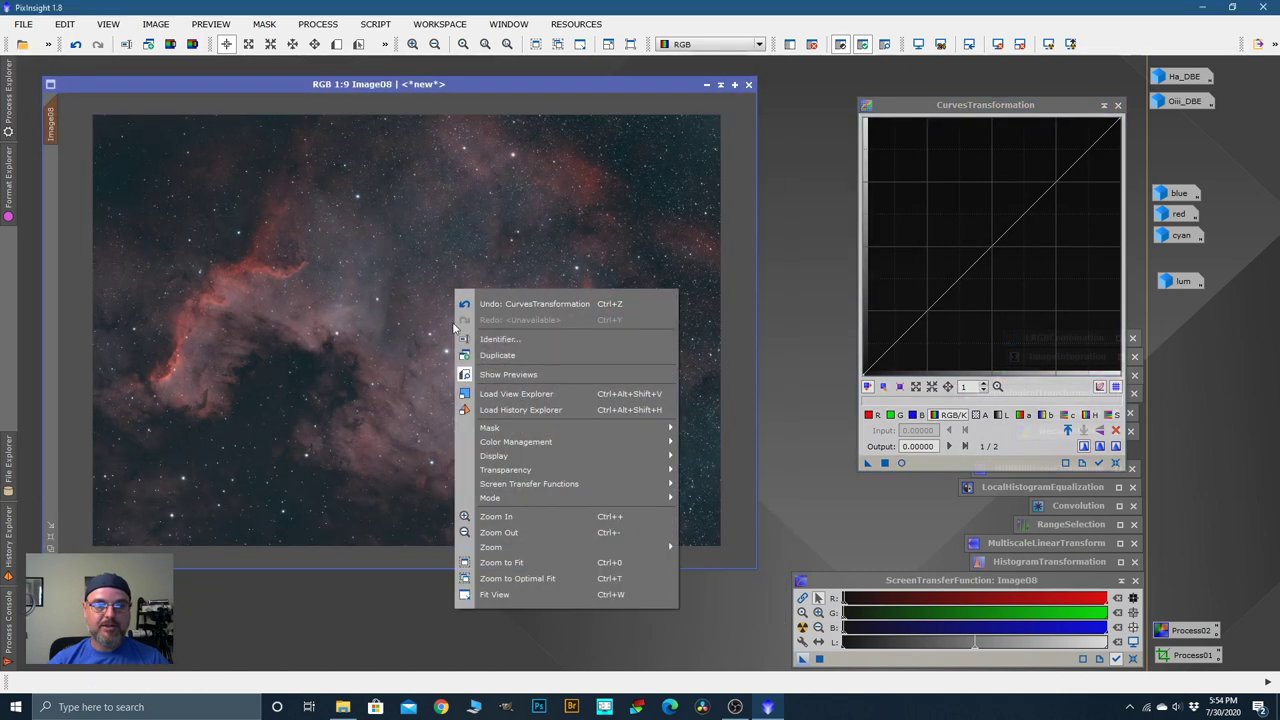
pyautogui.moveTo(556, 428)
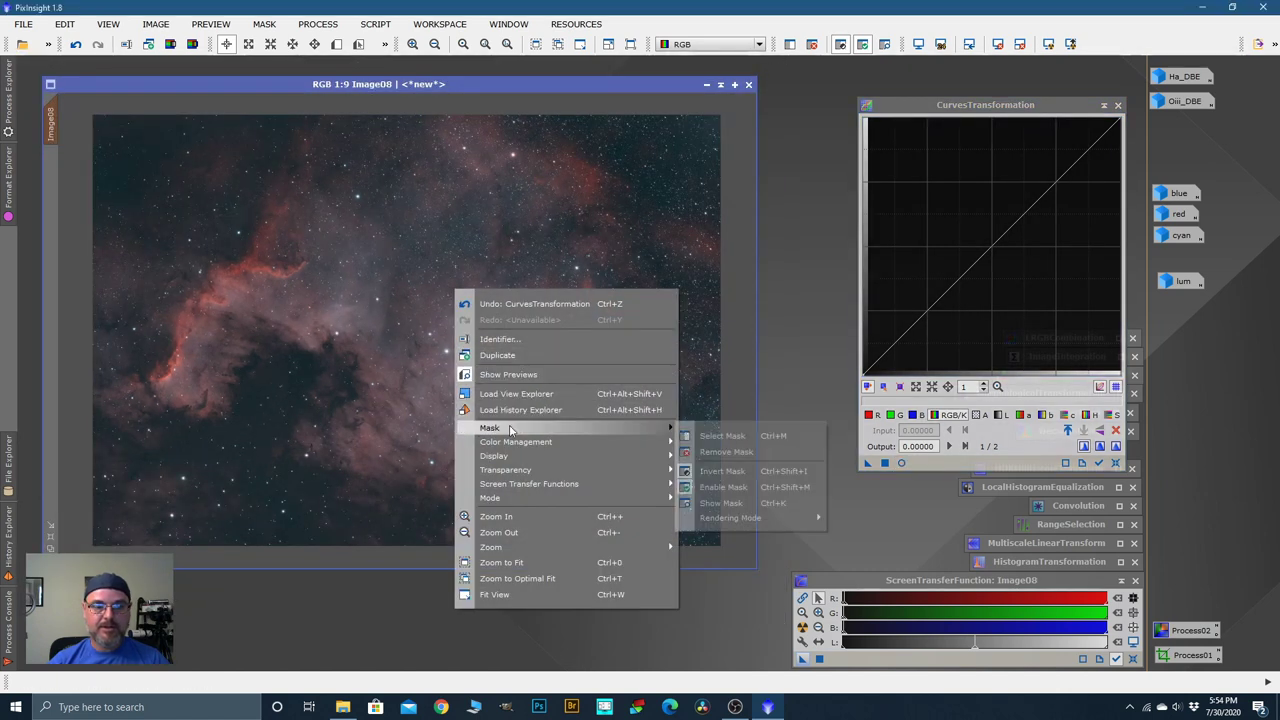
pyautogui.click(720, 471)
pyautogui.rightClick(456, 322)
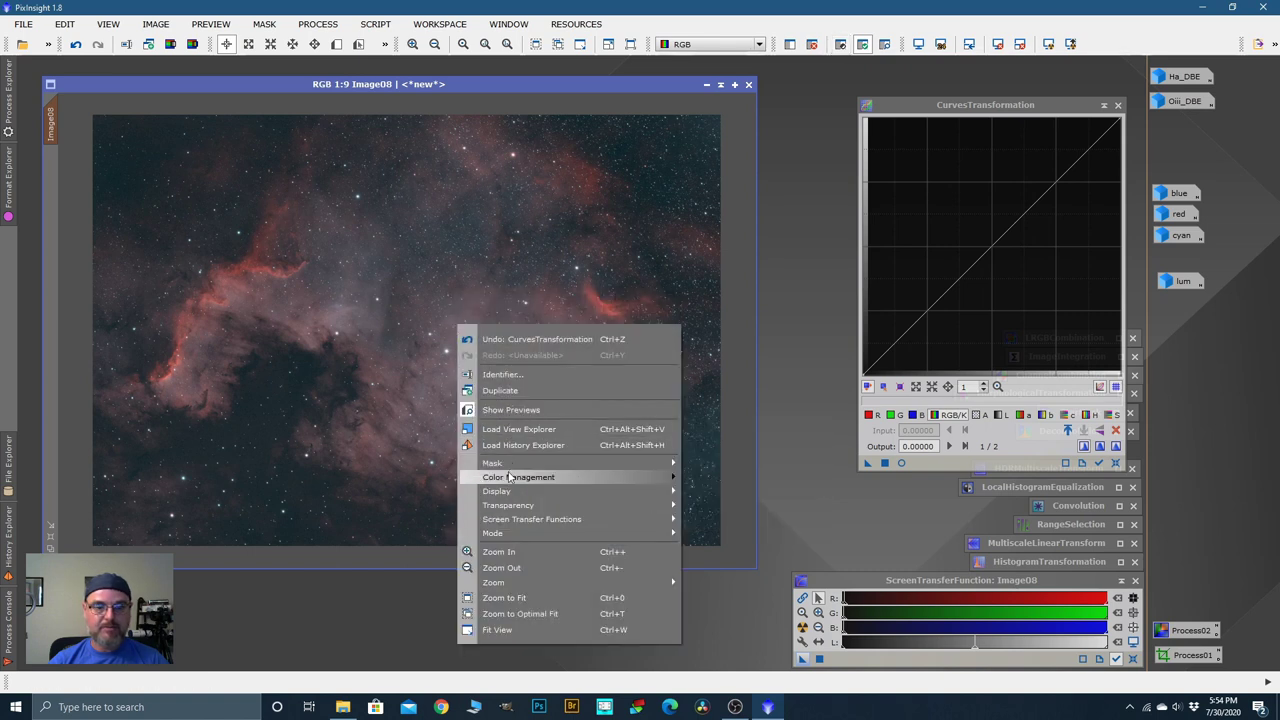
pyautogui.moveTo(628, 464)
pyautogui.click(724, 538)
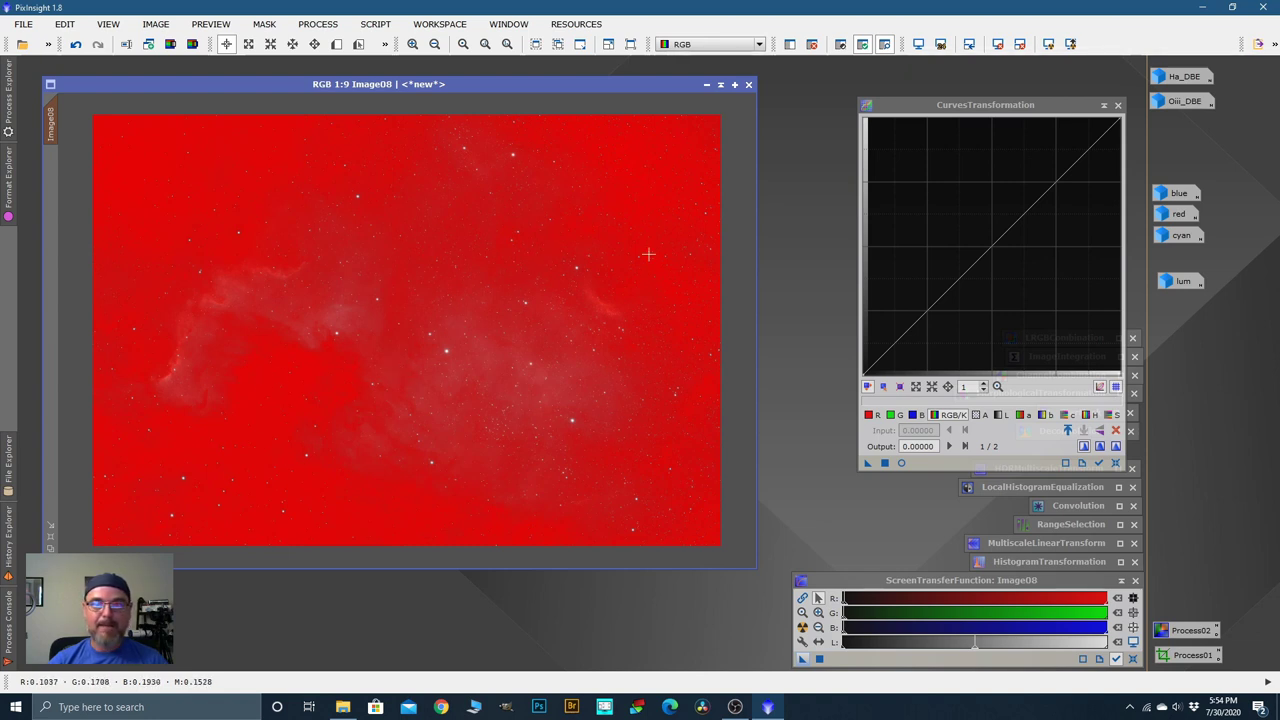
# Step: Hide the mask overlay again and open the live curves preview
pyautogui.rightClick(545, 243)
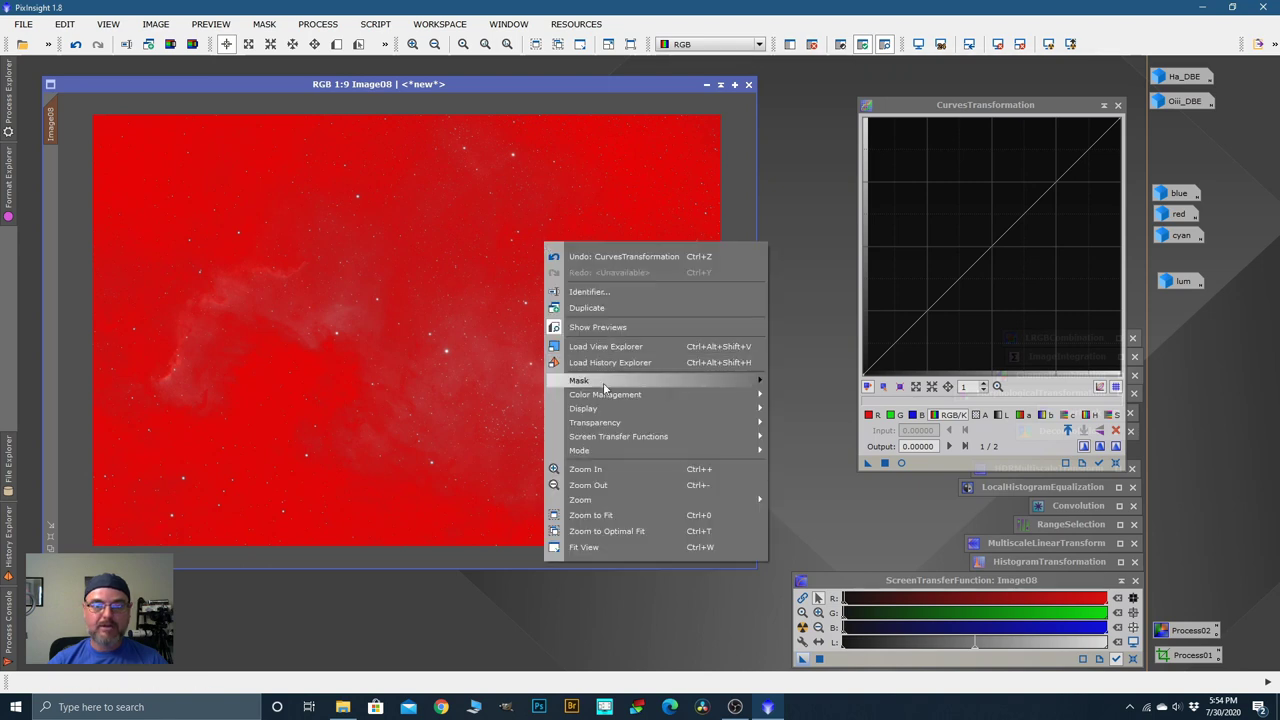
pyautogui.moveTo(604, 385)
pyautogui.click(826, 457)
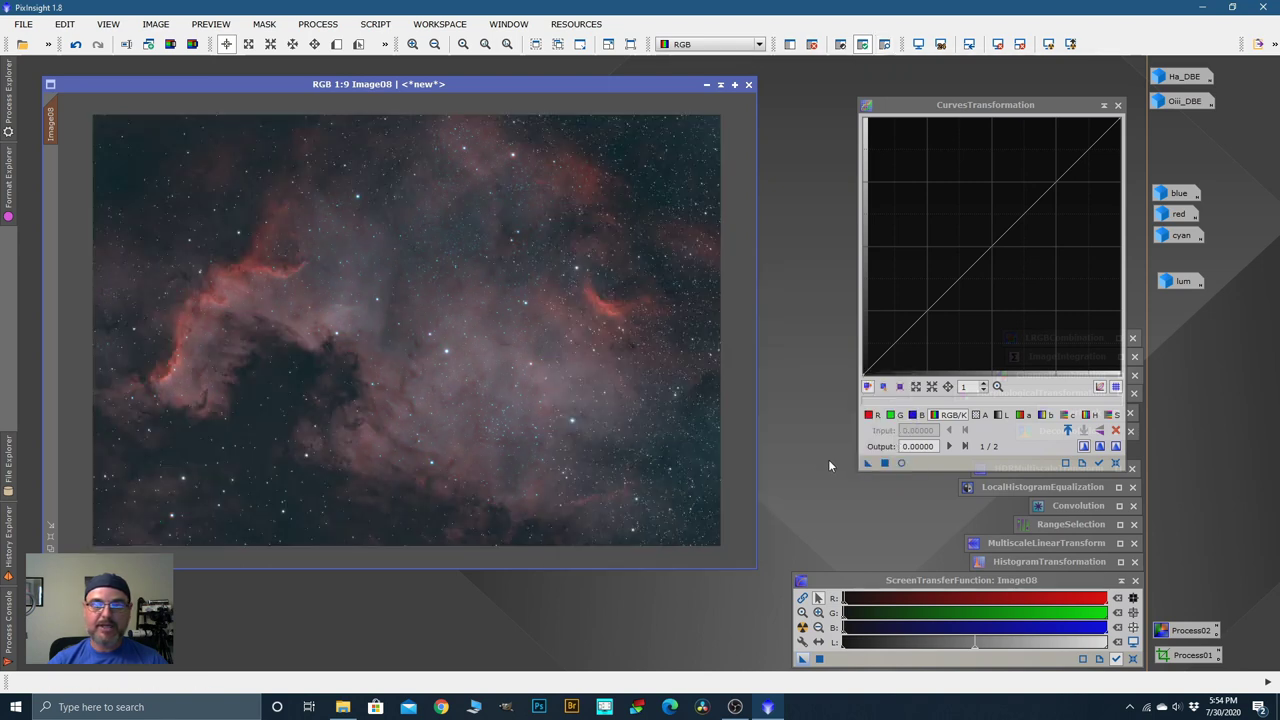
pyautogui.click(901, 465)
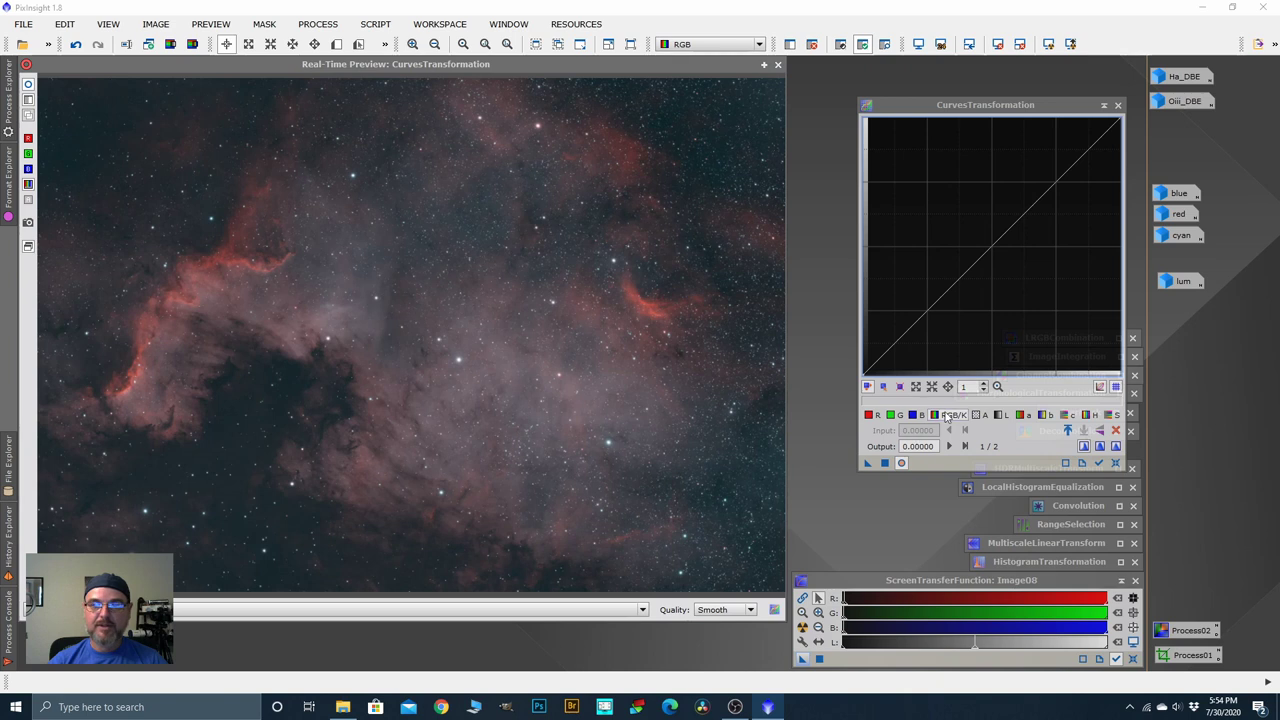
# Step: Apply an RGB/K highlight lift with a shadow anchor and a slight L boost to Image08, then reset
pyautogui.click(1031, 207)
pyautogui.moveTo(1031, 207); pyautogui.dragTo(1022, 184)
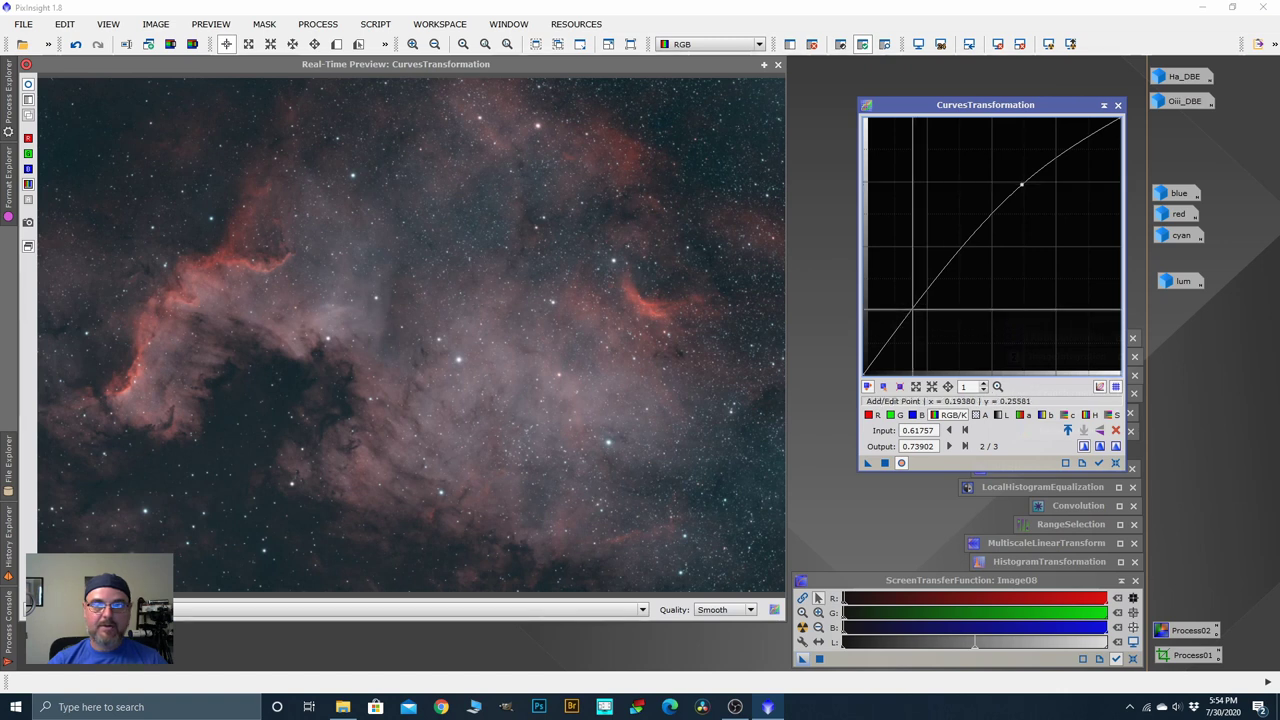
pyautogui.click(919, 313)
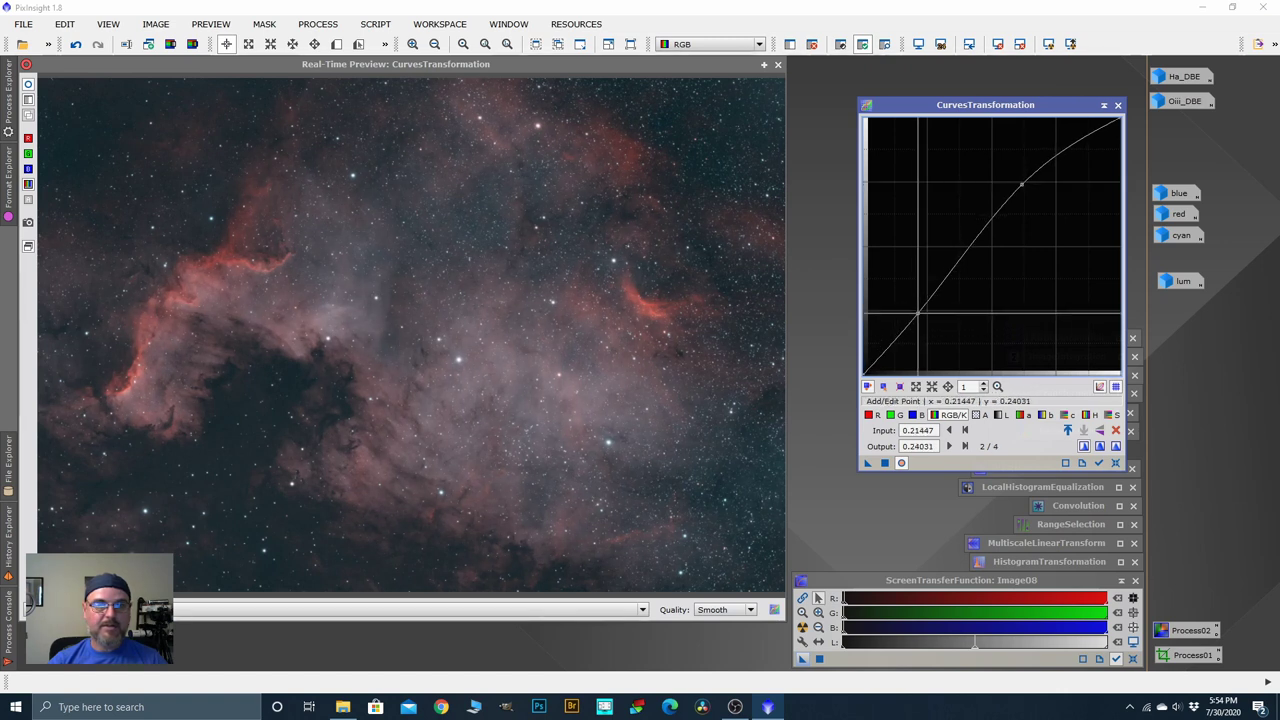
pyautogui.click(999, 416)
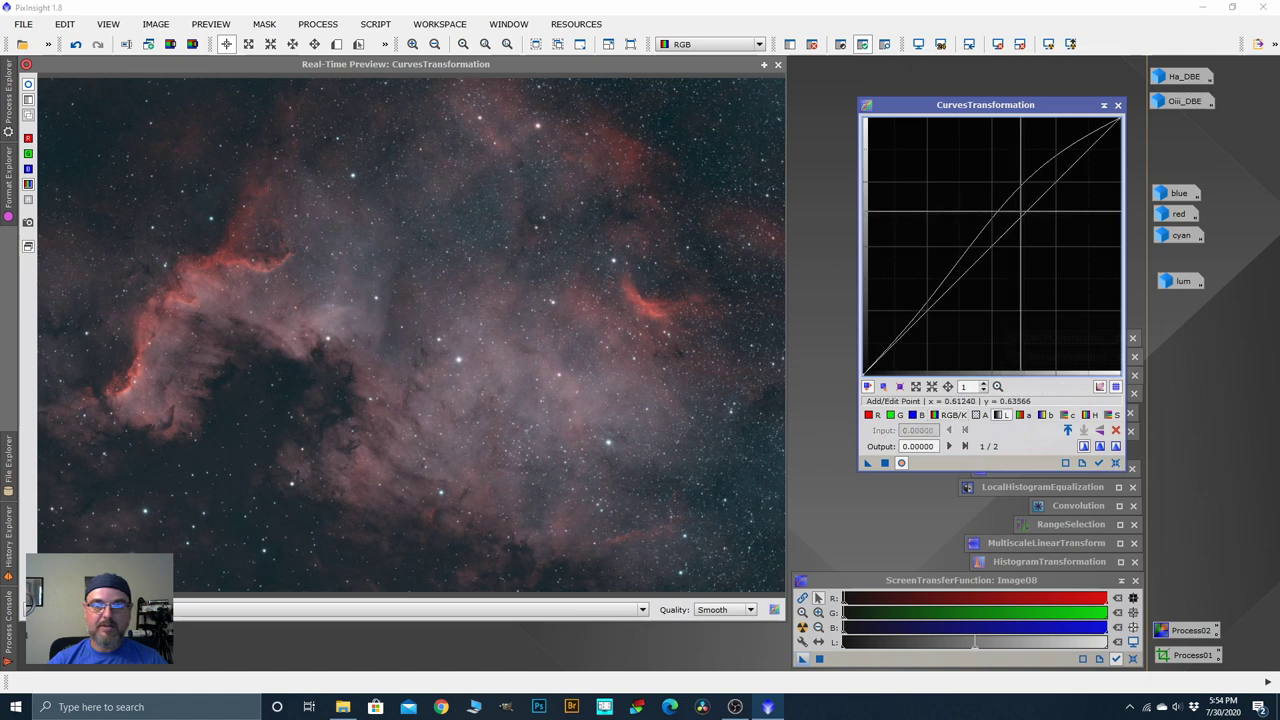
pyautogui.moveTo(1020, 205); pyautogui.dragTo(1016, 199)
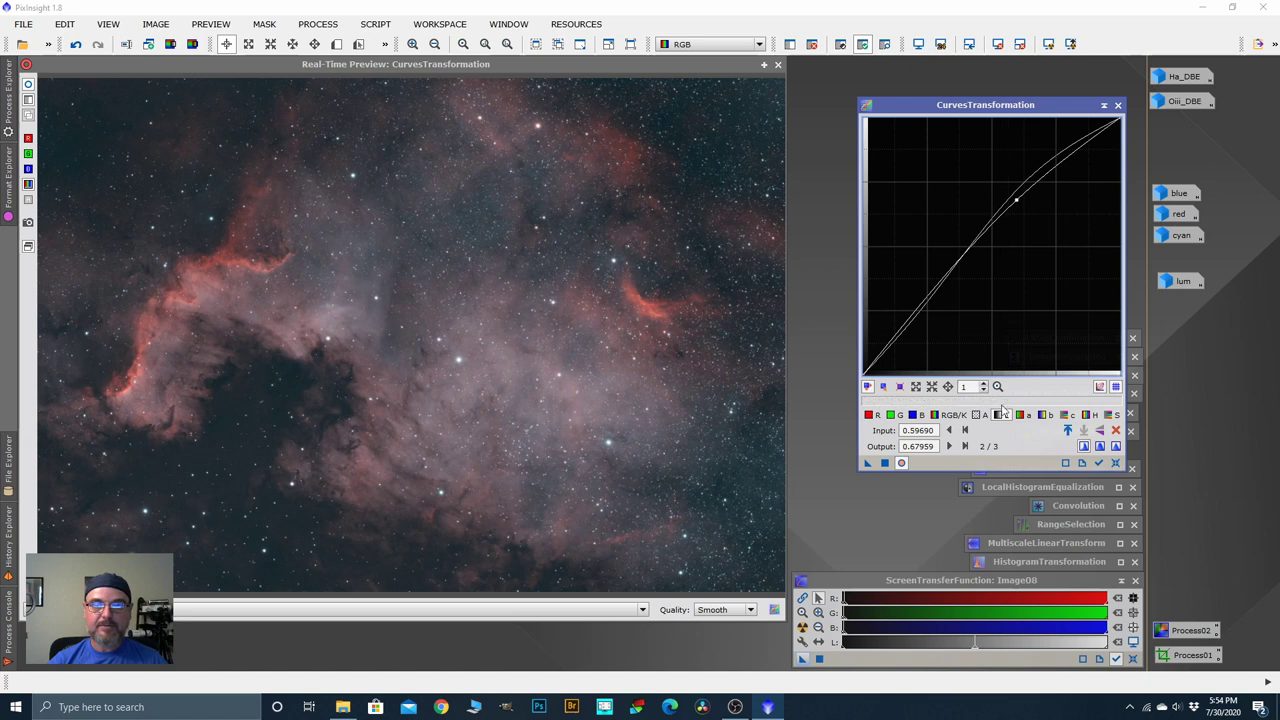
pyautogui.click(884, 463)
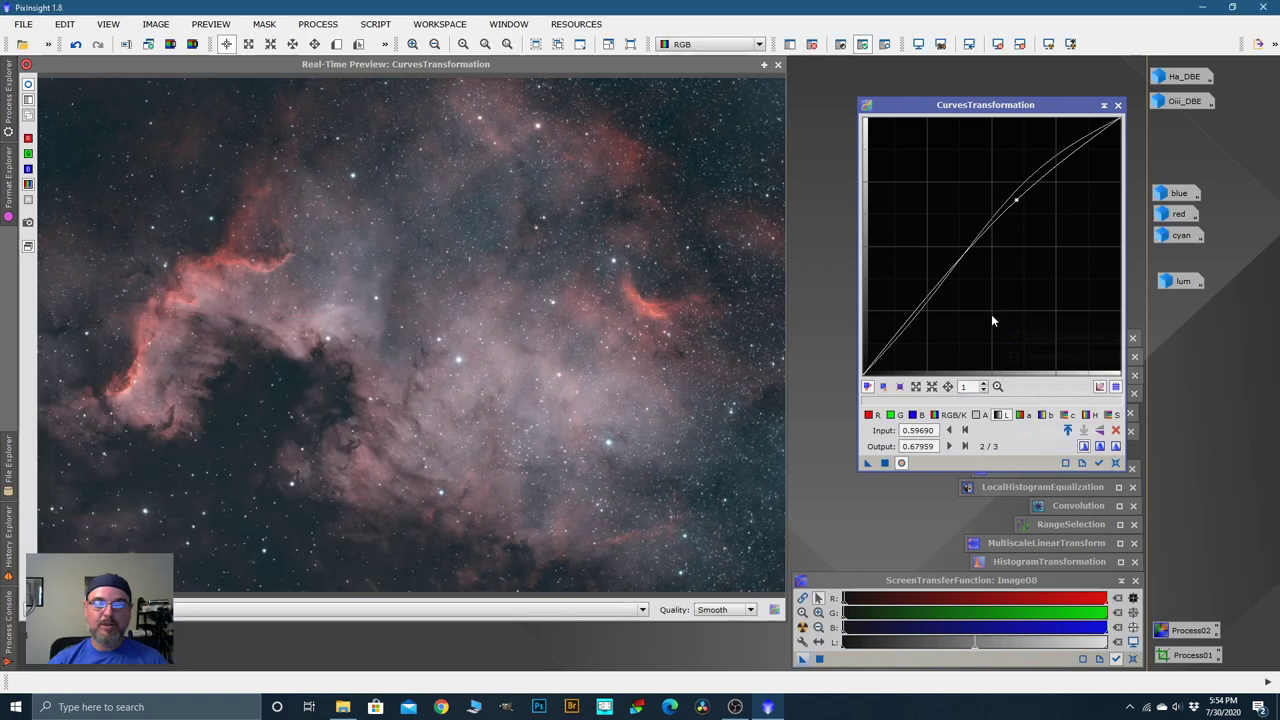
pyautogui.click(1116, 463)
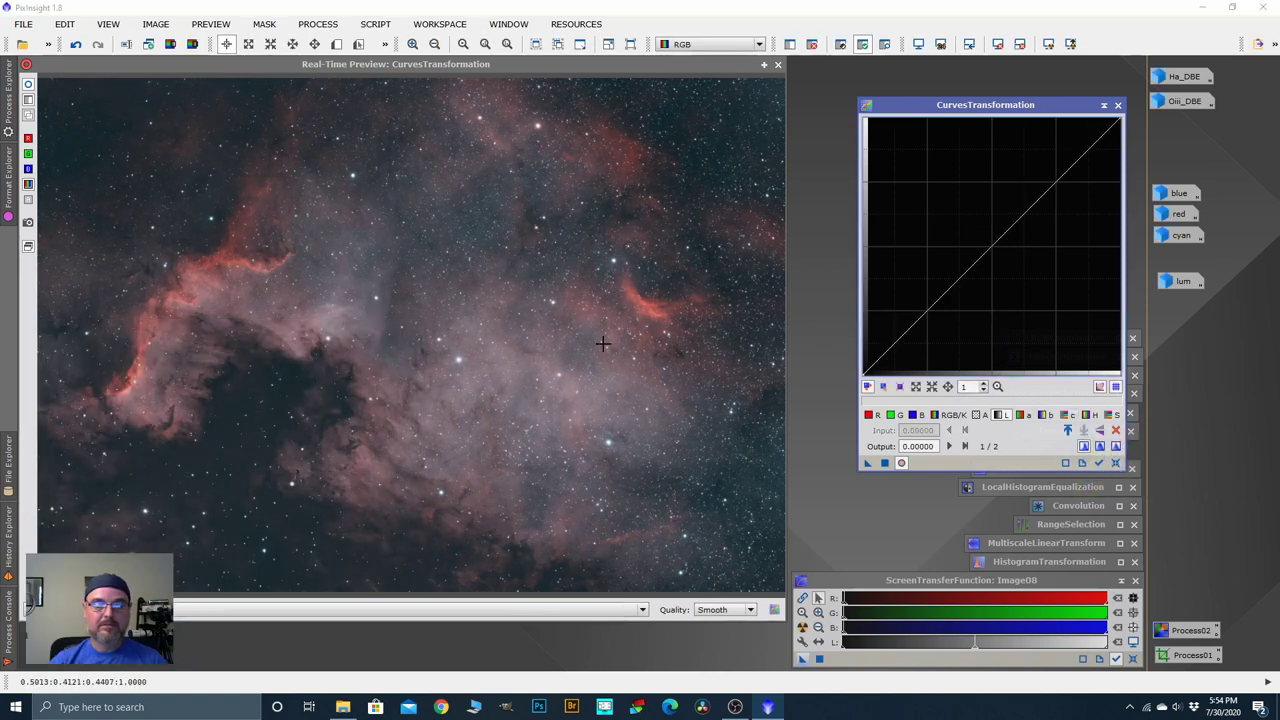
pyautogui.click(777, 66)
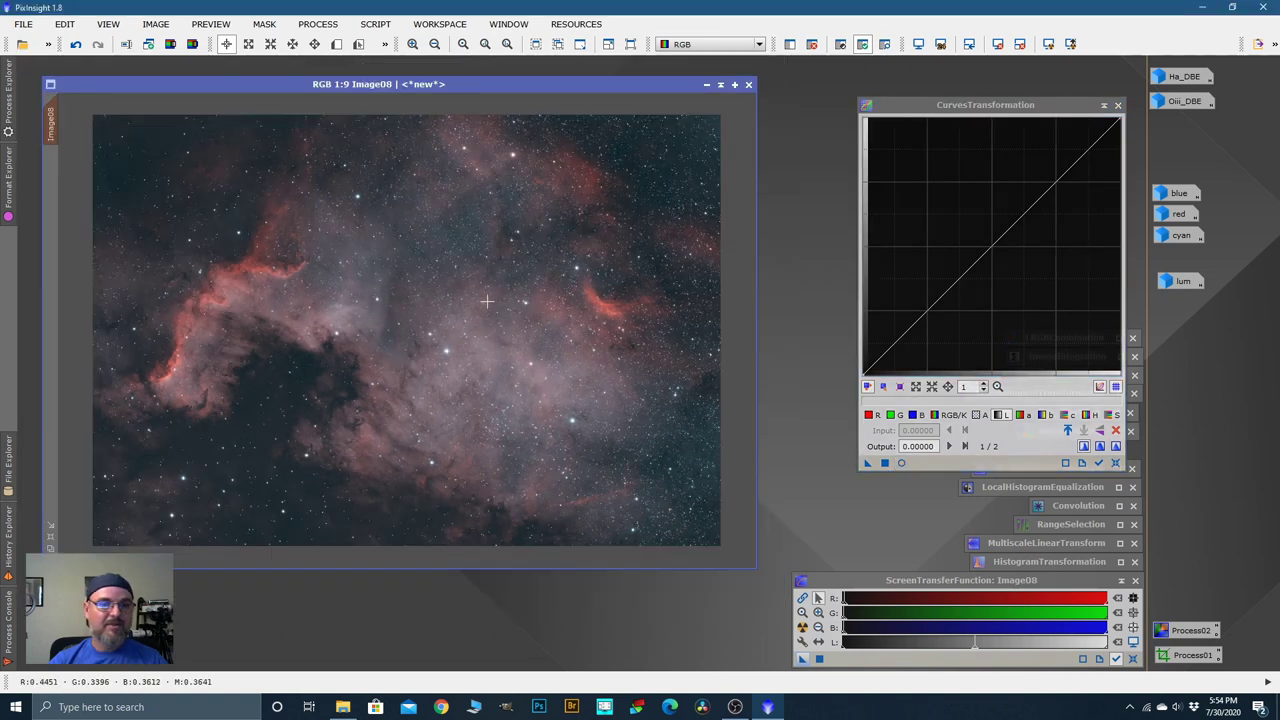
# Step: Invert Image08's mask back
pyautogui.rightClick(558, 292)
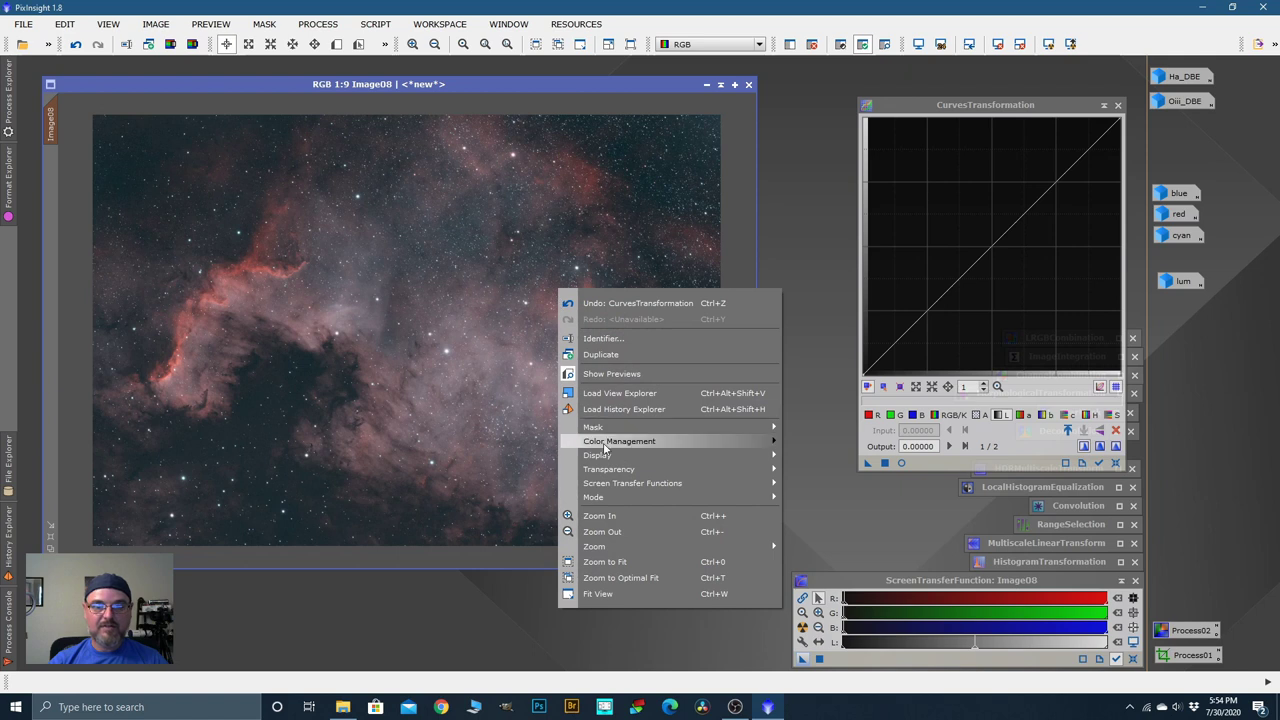
pyautogui.moveTo(612, 428)
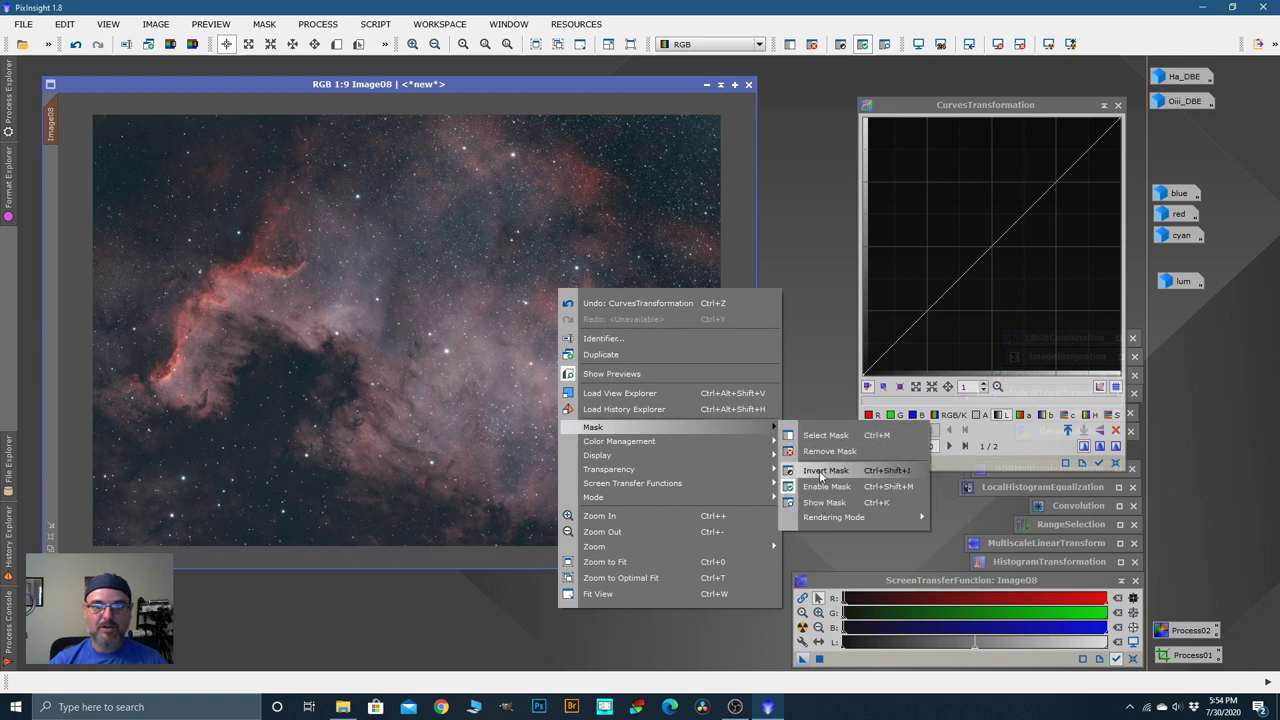
pyautogui.click(822, 470)
# Step: Preview a slight saturation curve dip and a lightness curve point on Image08
pyautogui.click(902, 464)
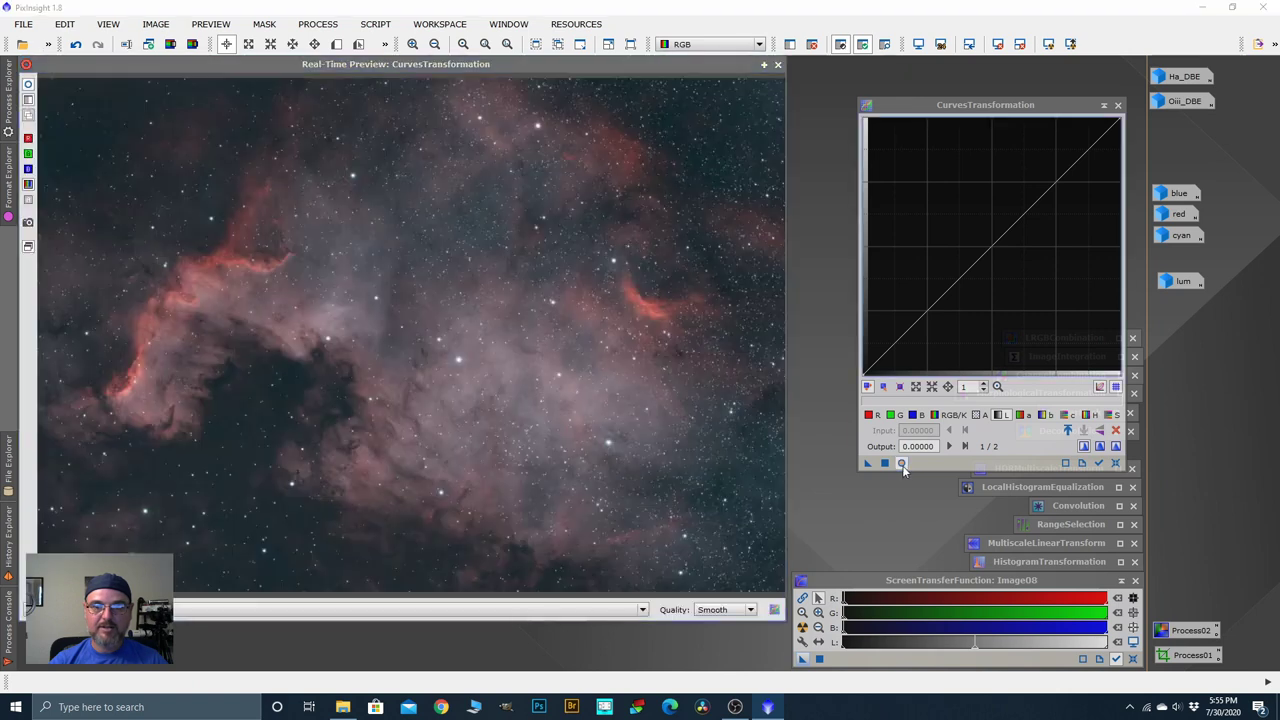
pyautogui.click(1111, 415)
pyautogui.click(1007, 243)
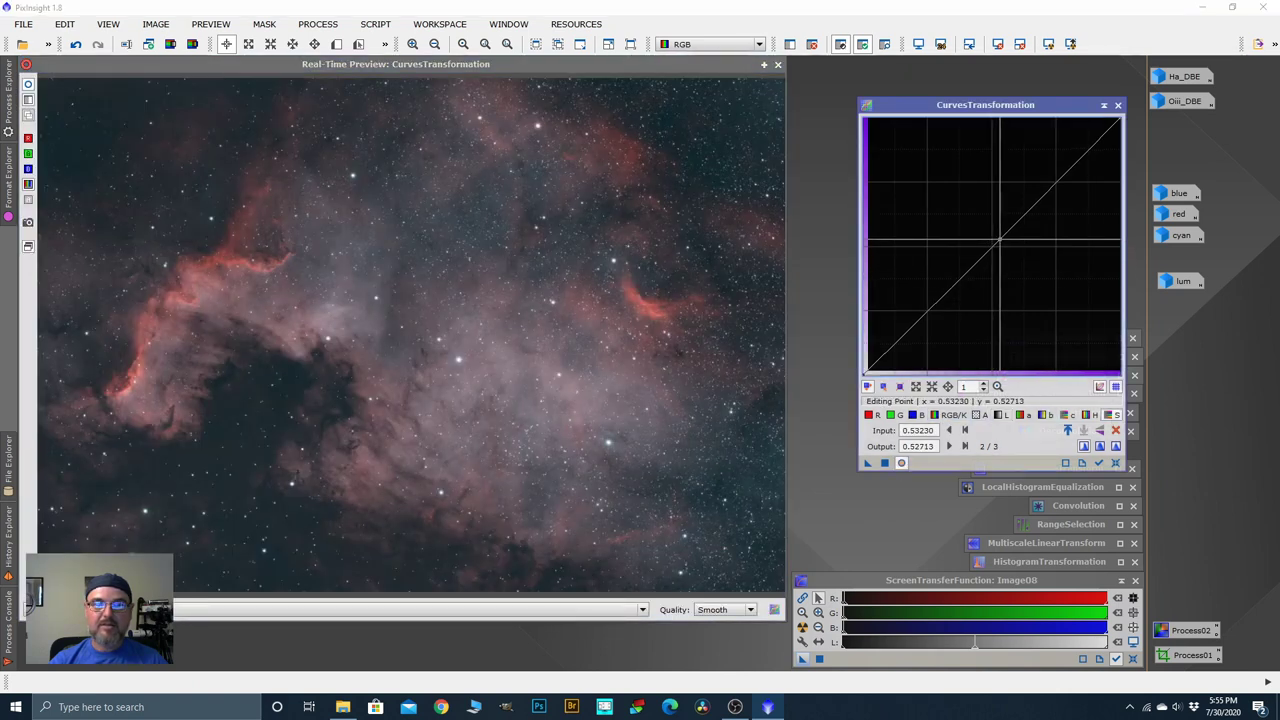
pyautogui.moveTo(1007, 243); pyautogui.dragTo(1008, 245)
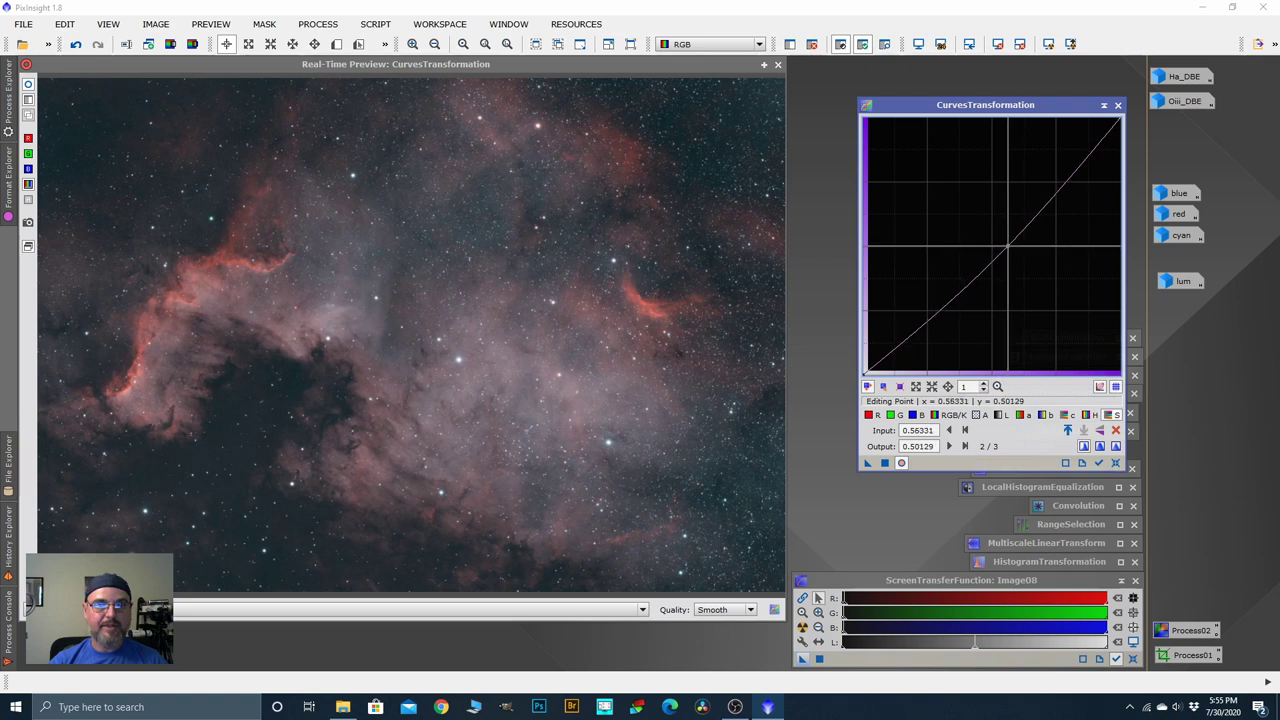
pyautogui.click(997, 415)
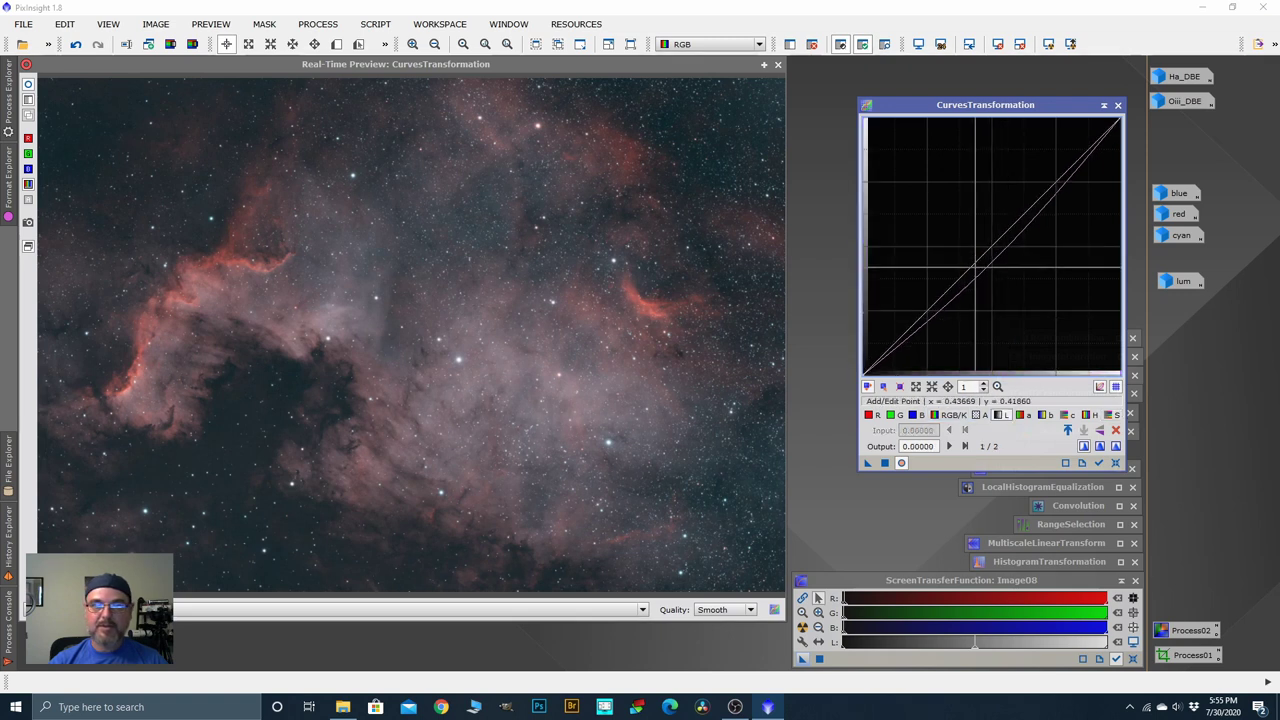
pyautogui.click(975, 268)
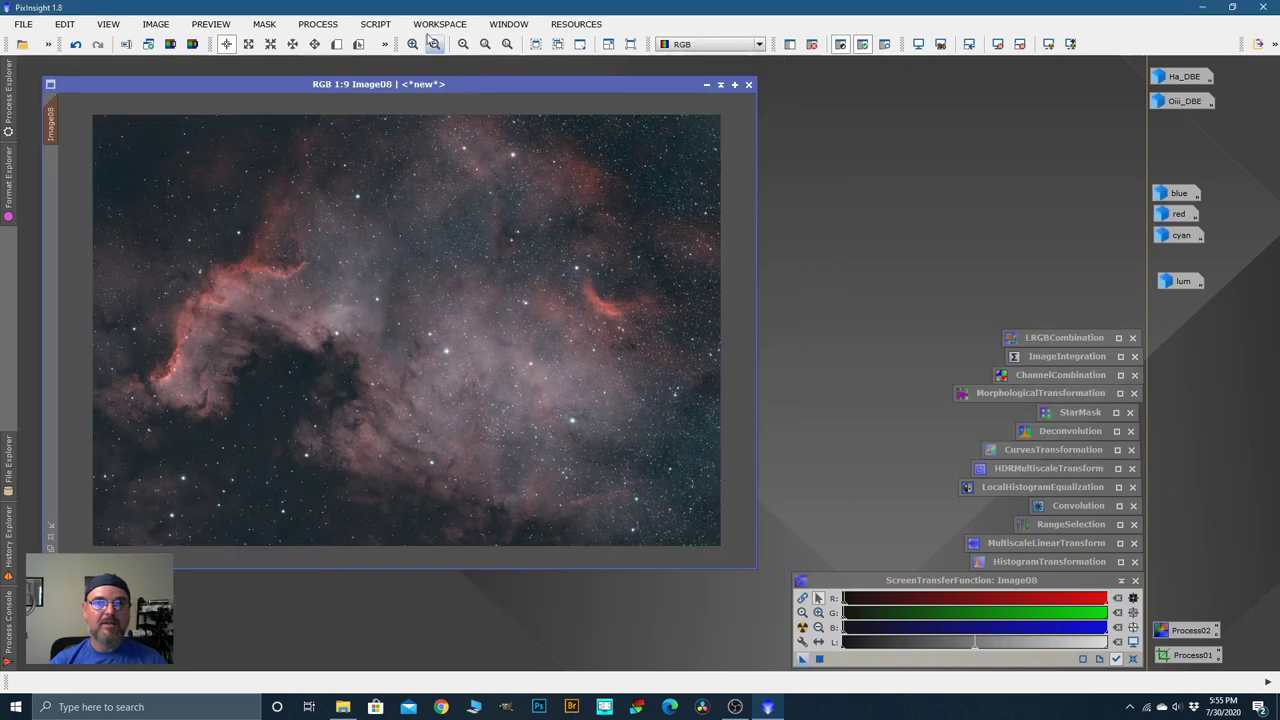
# Step: Run the ColorMask script on Image08 as a magenta-range Chrominance Mask, creating Image08_cmM
pyautogui.click(375, 23)
pyautogui.moveTo(406, 156)
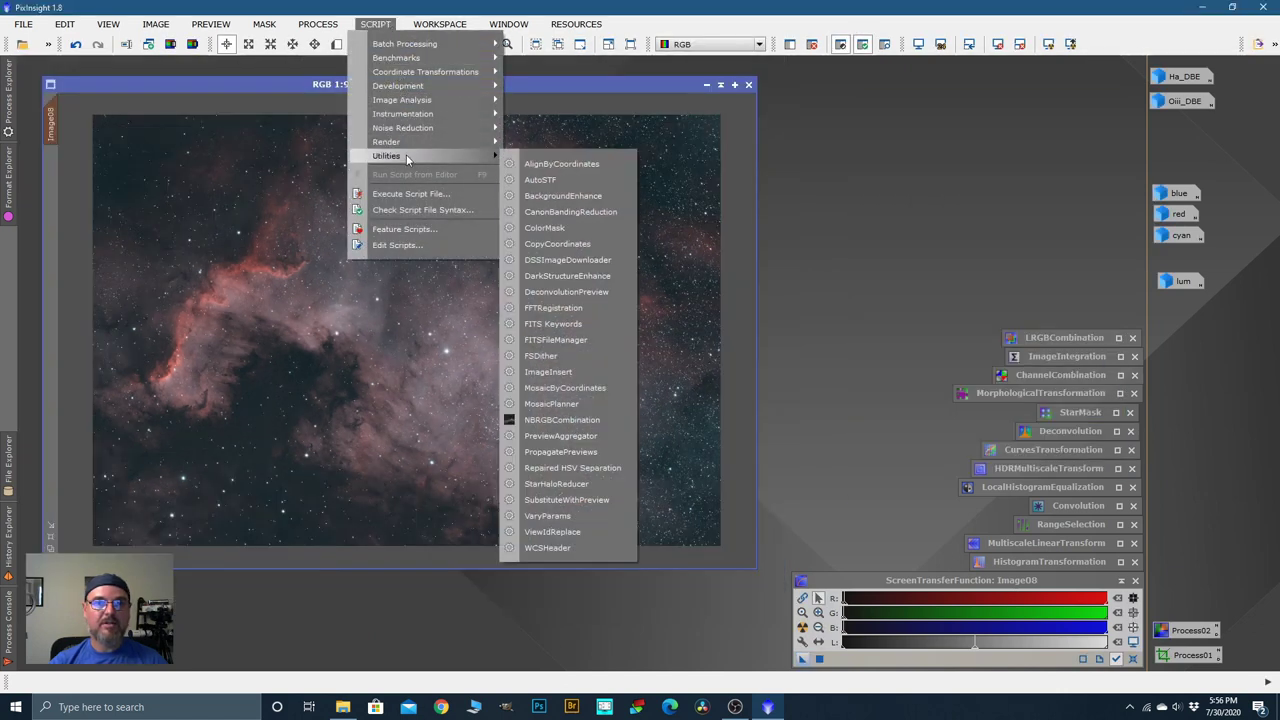
pyautogui.click(587, 258)
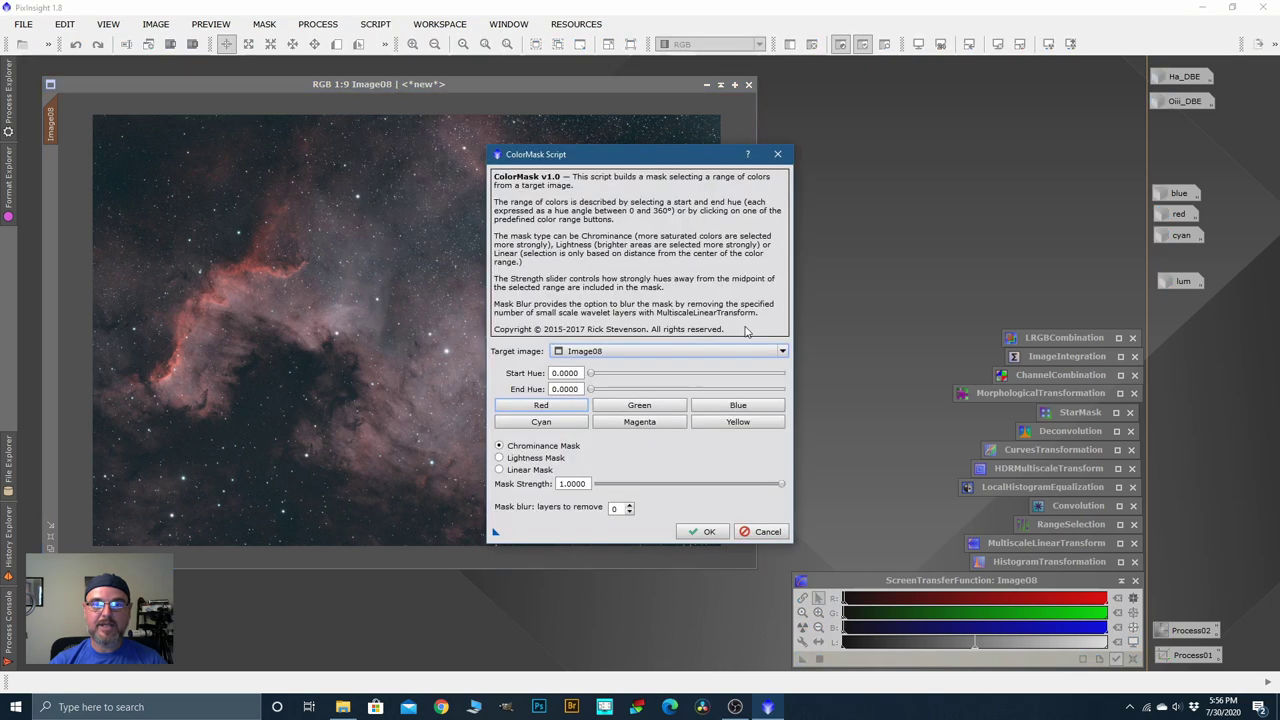
pyautogui.click(640, 421)
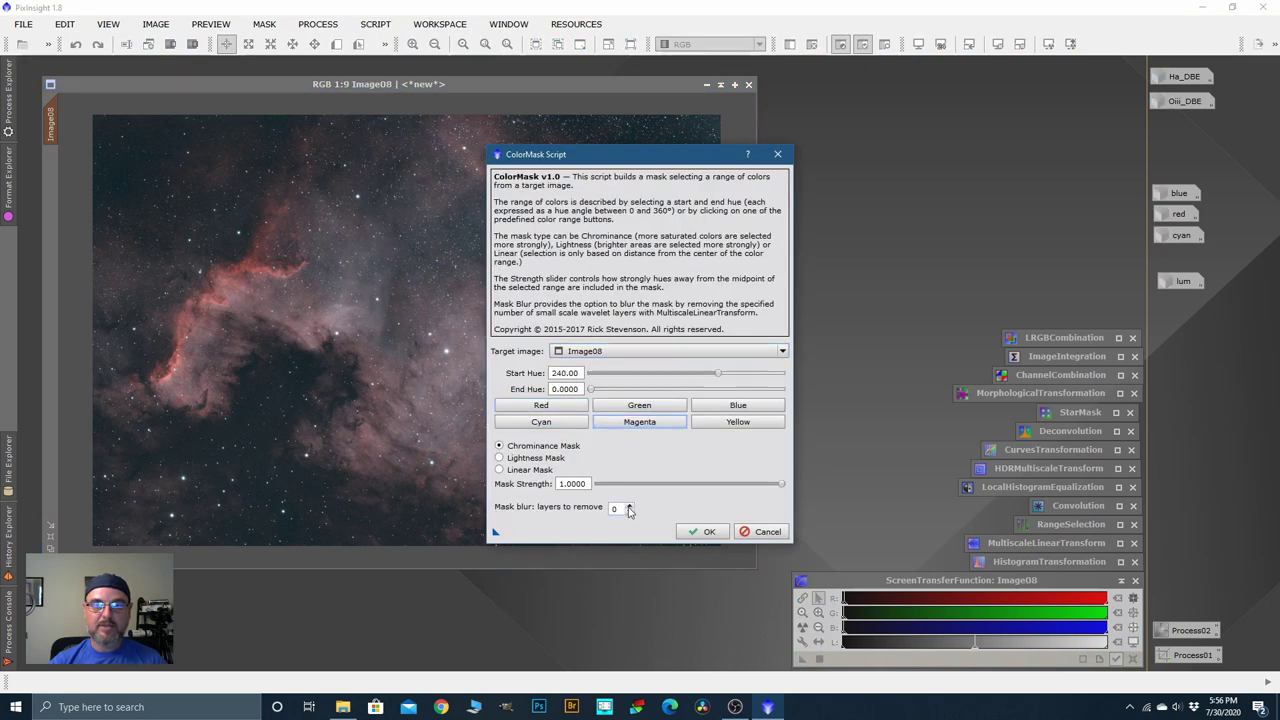
pyautogui.click(697, 531)
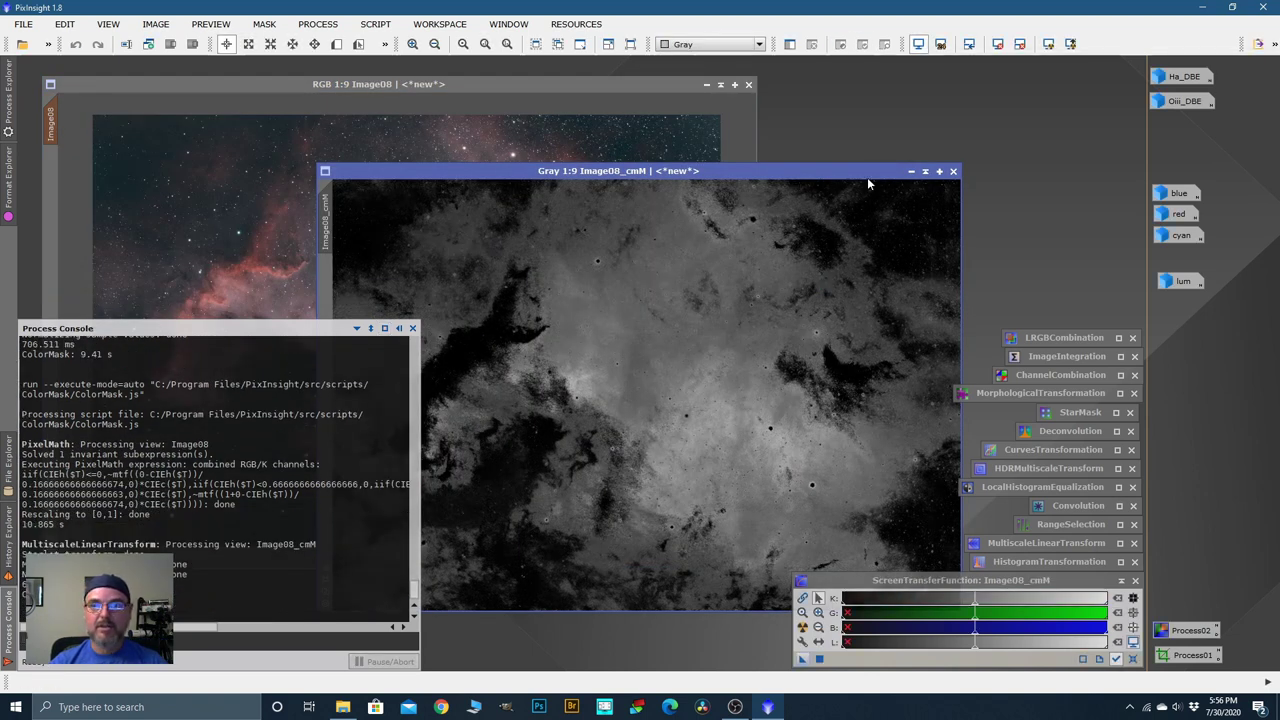
# Step: Minimize the new mask to an icon and rename it magenta
pyautogui.moveTo(868, 177); pyautogui.dragTo(779, 143)
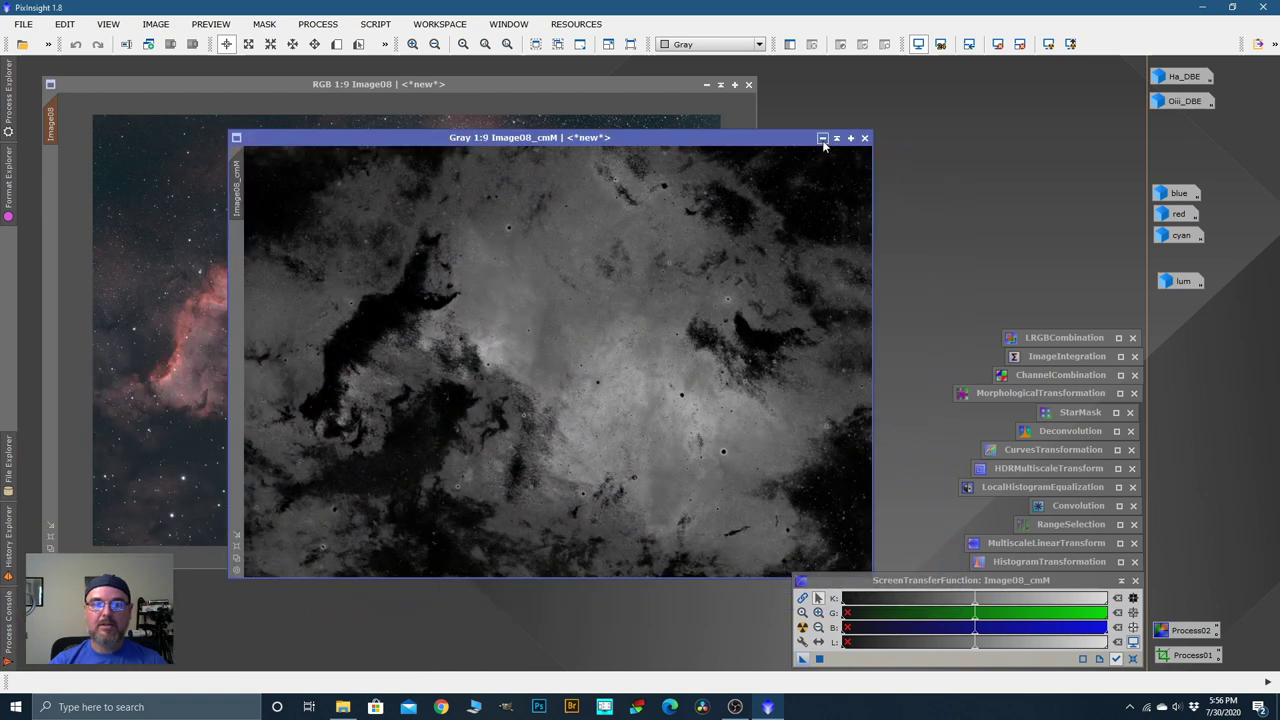
pyautogui.click(822, 138)
pyautogui.moveTo(600, 362); pyautogui.dragTo(960, 192)
pyautogui.rightClick(966, 191)
pyautogui.click(1004, 244)
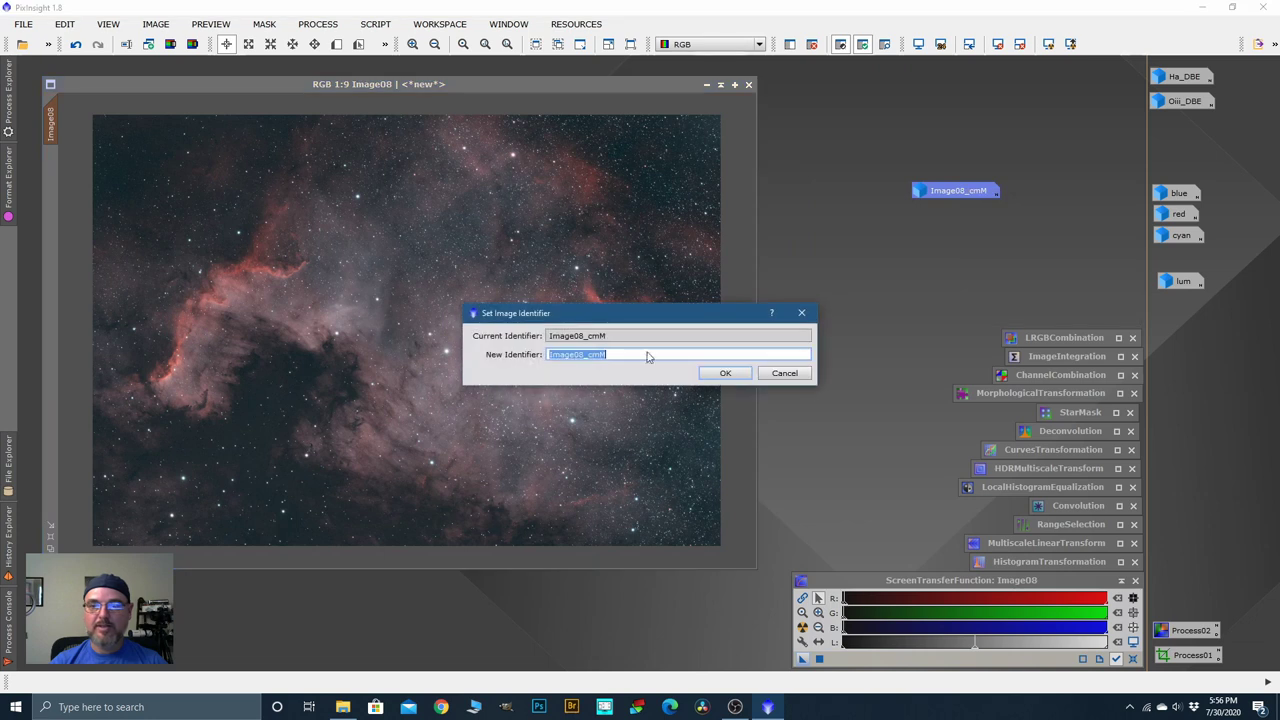
pyautogui.write('ma')
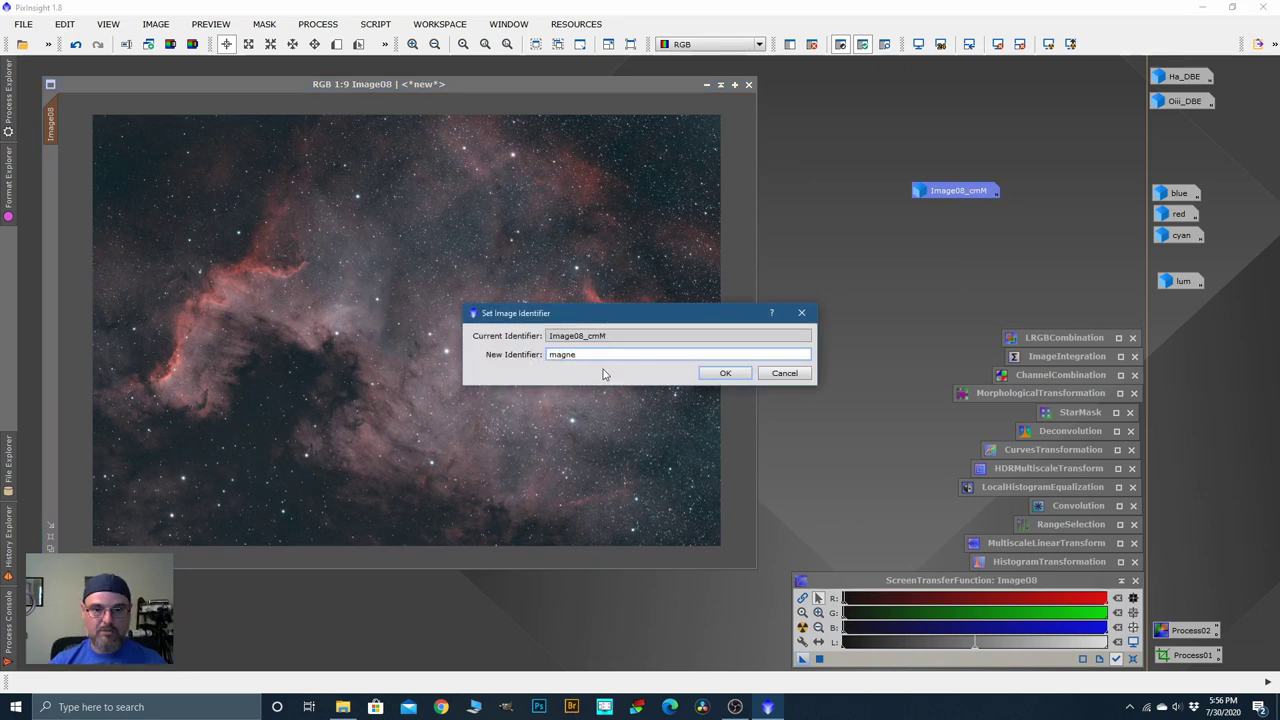
pyautogui.write('ge')
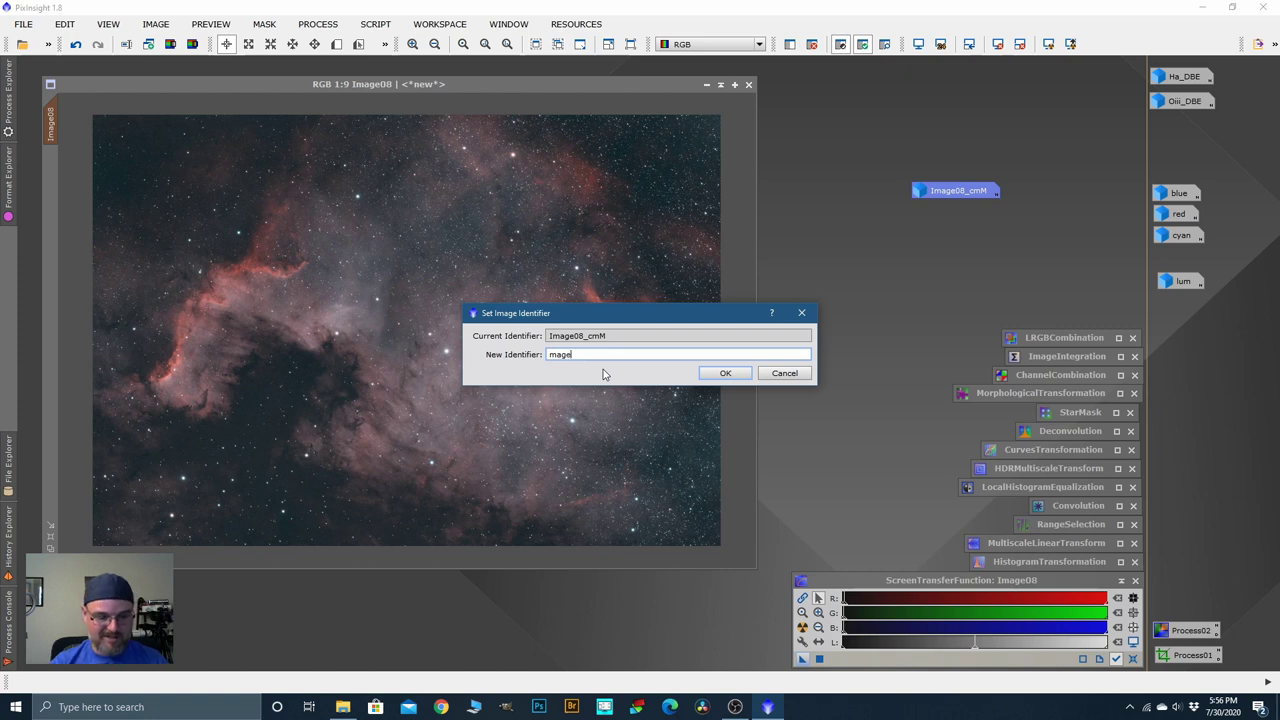
pyautogui.write('nta')
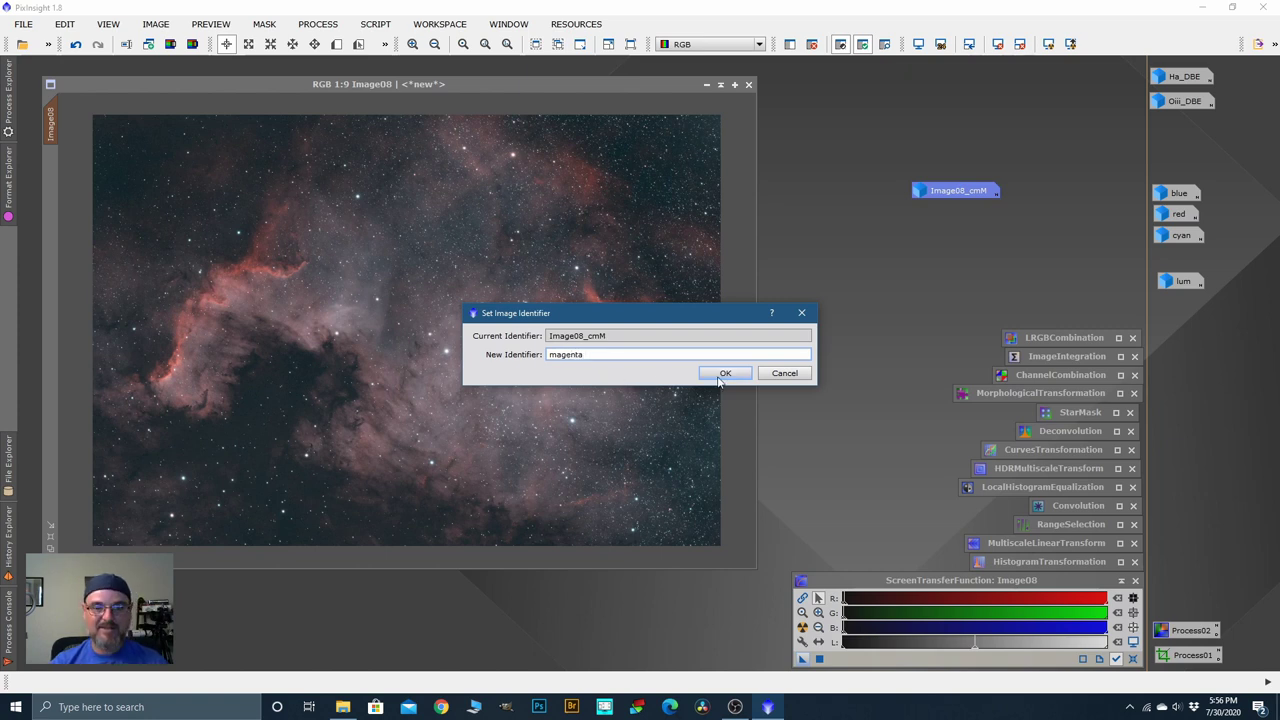
pyautogui.click(723, 376)
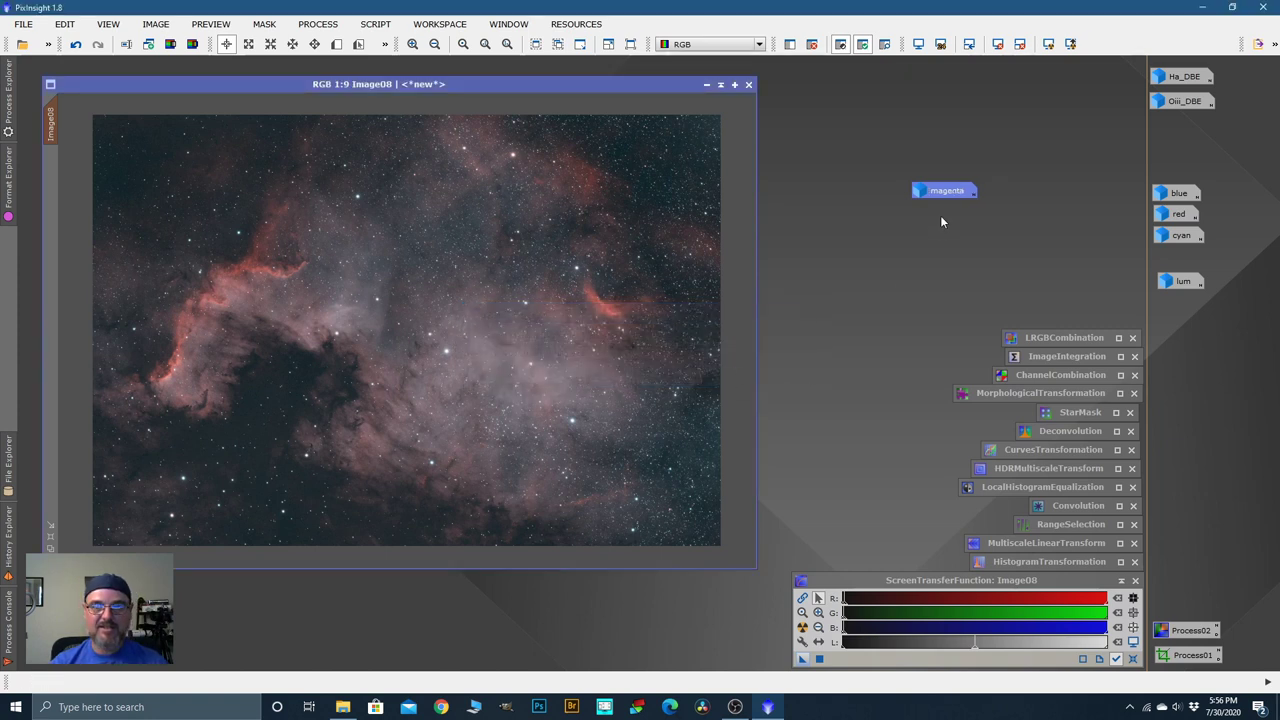
# Step: Inspect the magenta mask, return it to an icon, and load the saved Curves process
pyautogui.moveTo(946, 194); pyautogui.dragTo(1064, 176)
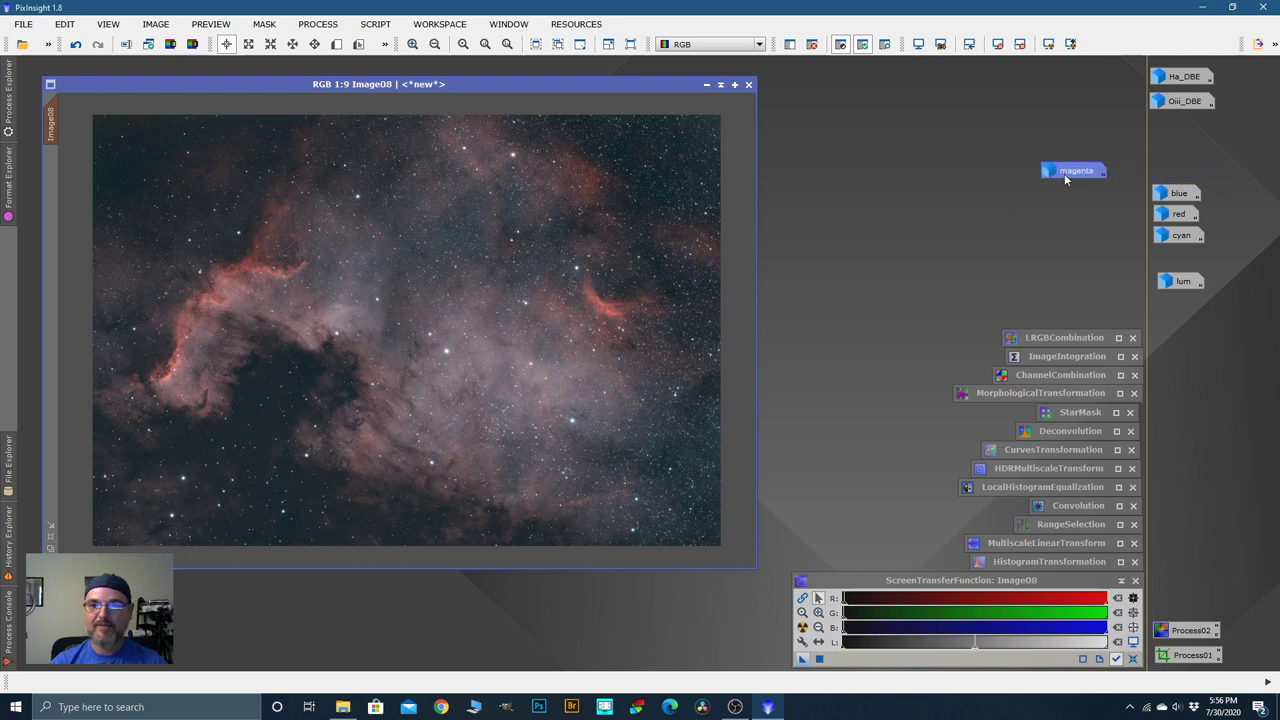
pyautogui.doubleClick(1066, 174)
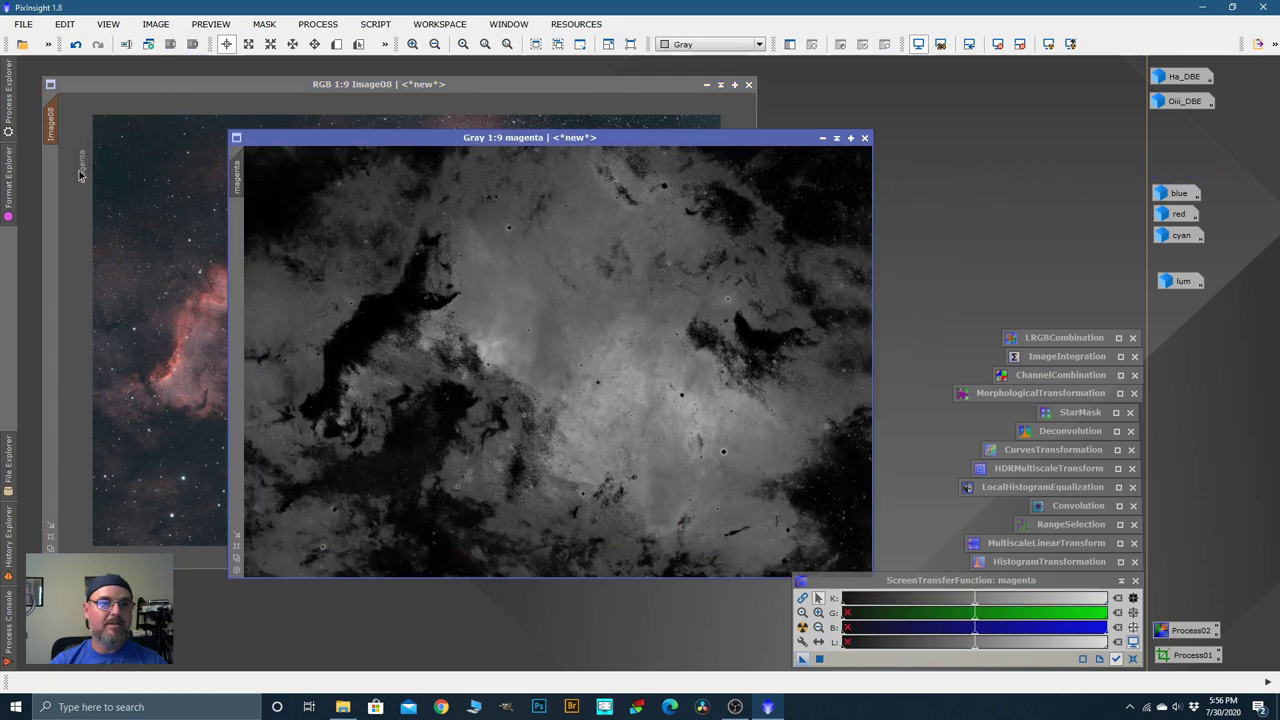
pyautogui.click(822, 139)
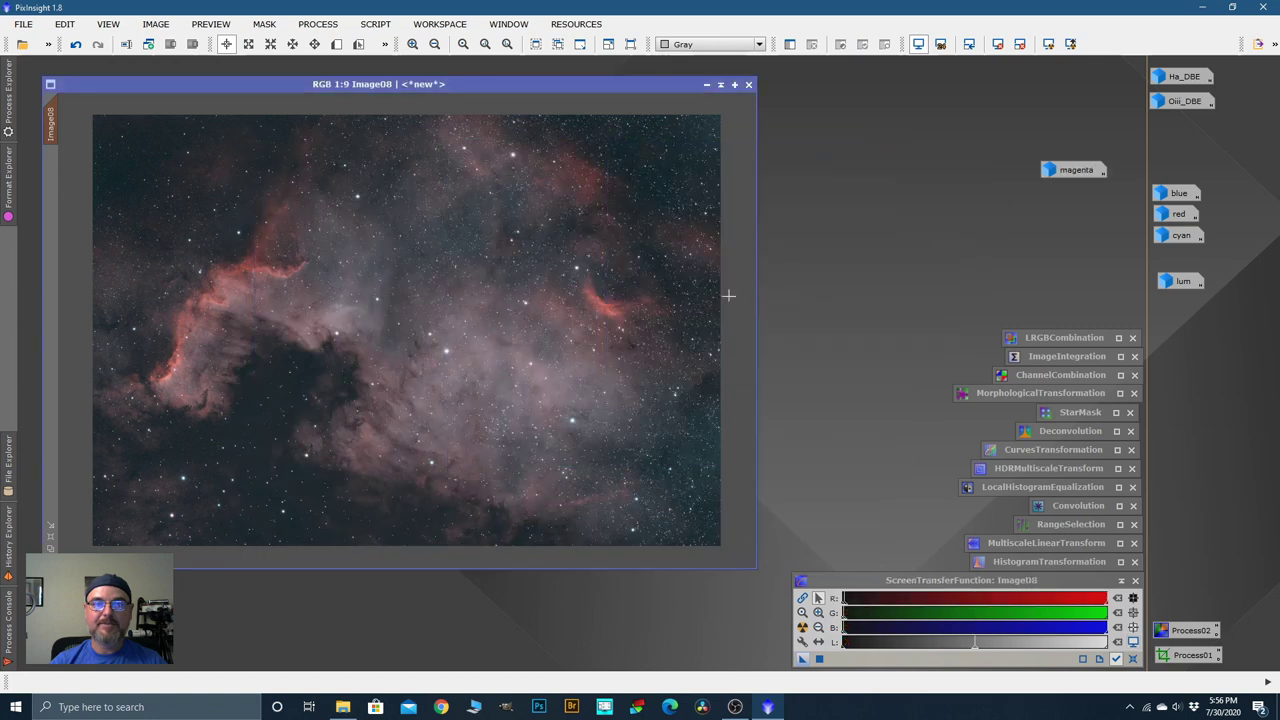
pyautogui.doubleClick(1016, 452)
# Step: With live preview on, raise the blue curve's midtones and lower the red curve's midtones
pyautogui.click(901, 464)
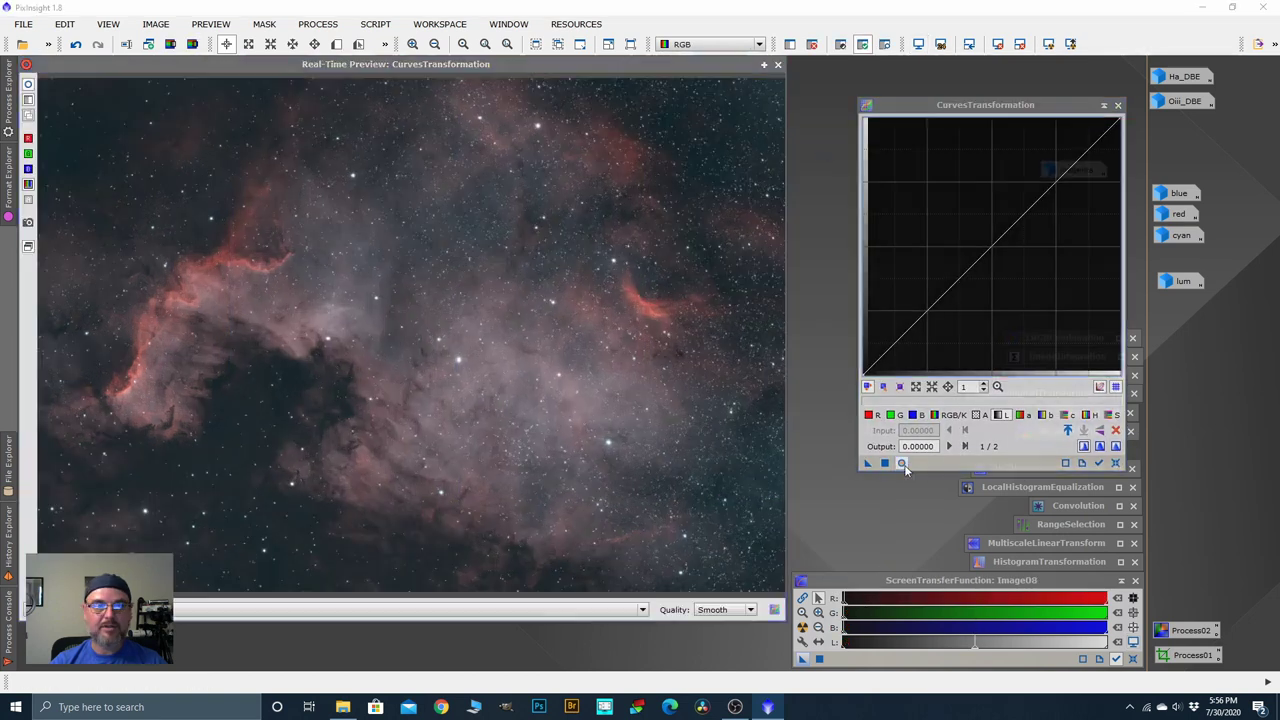
pyautogui.click(912, 414)
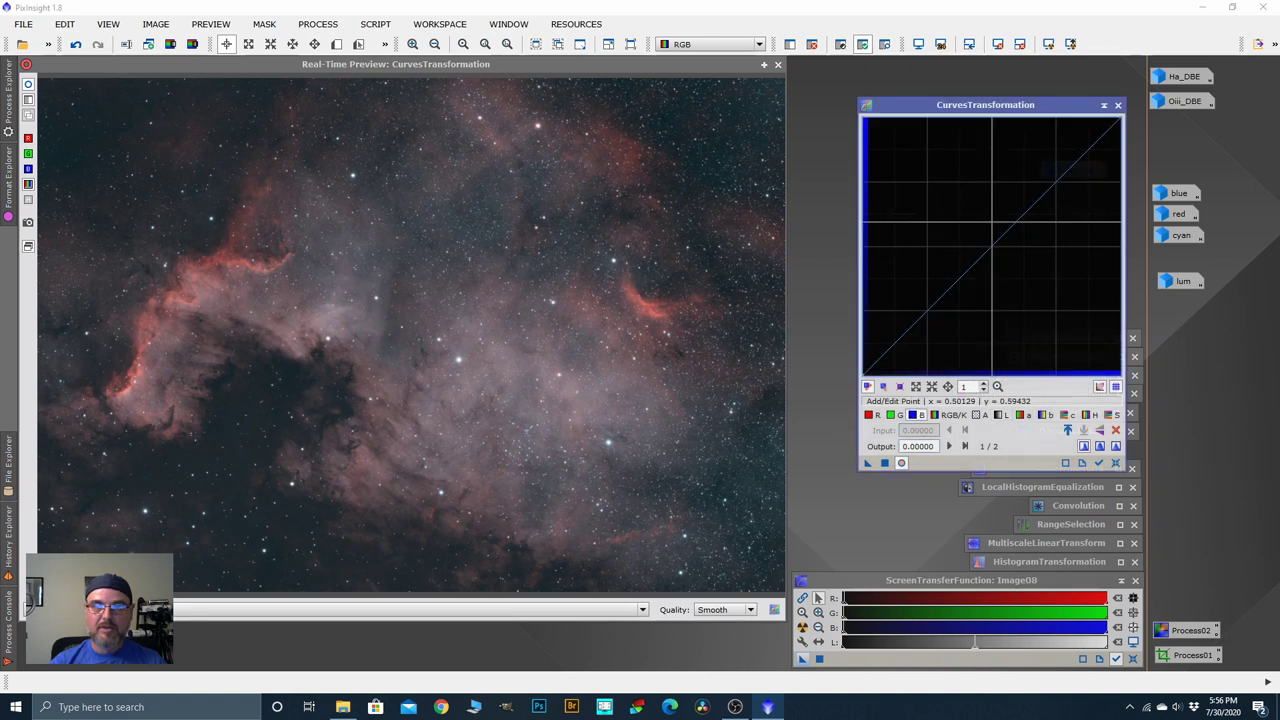
pyautogui.click(1005, 218)
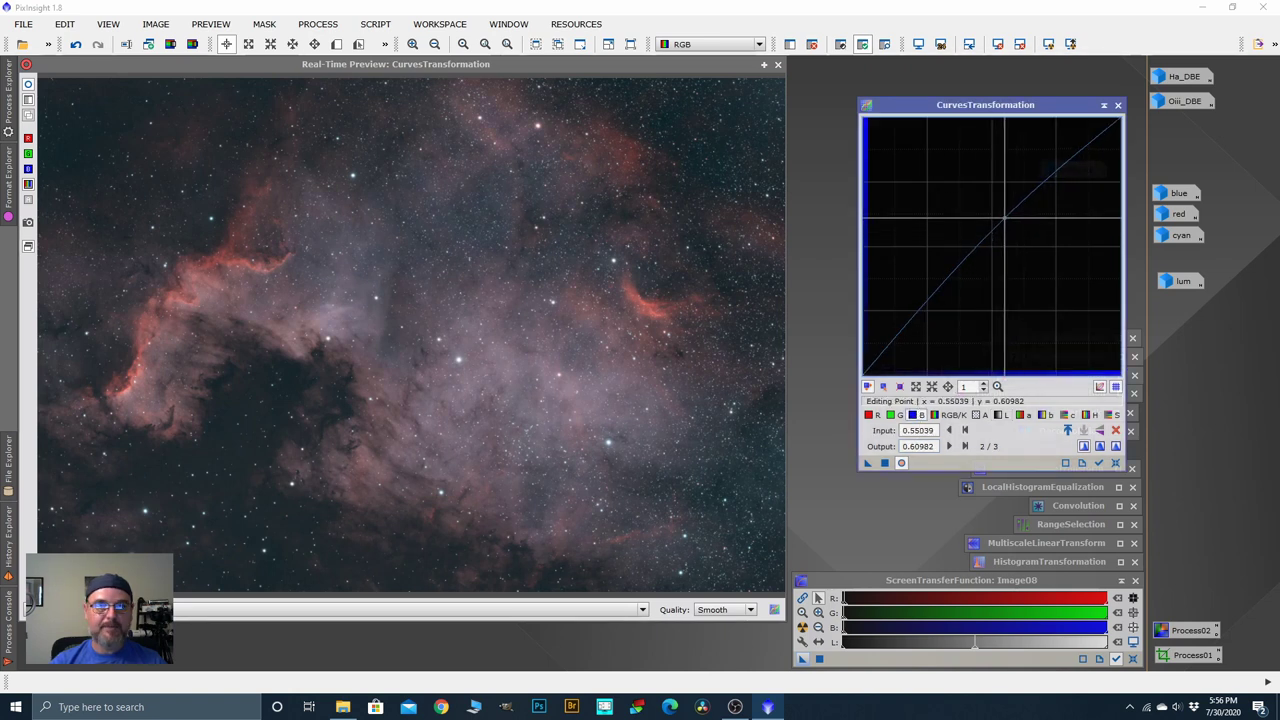
pyautogui.click(869, 415)
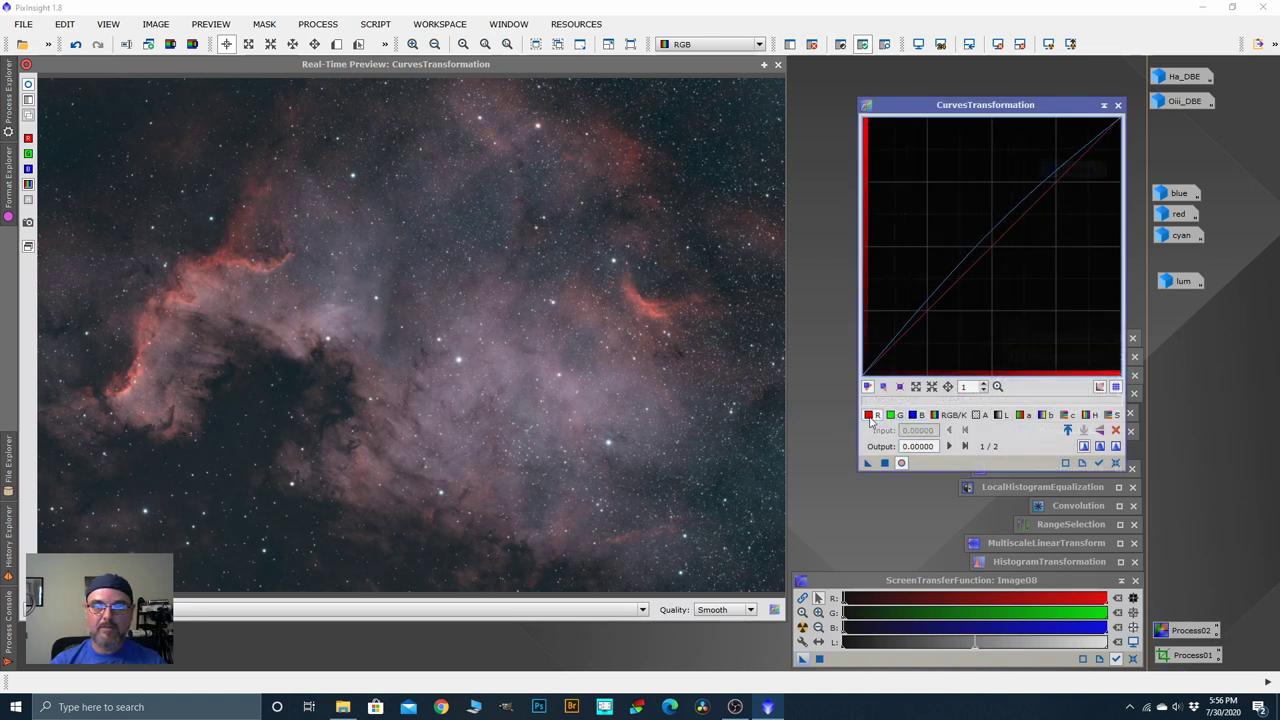
pyautogui.click(995, 256)
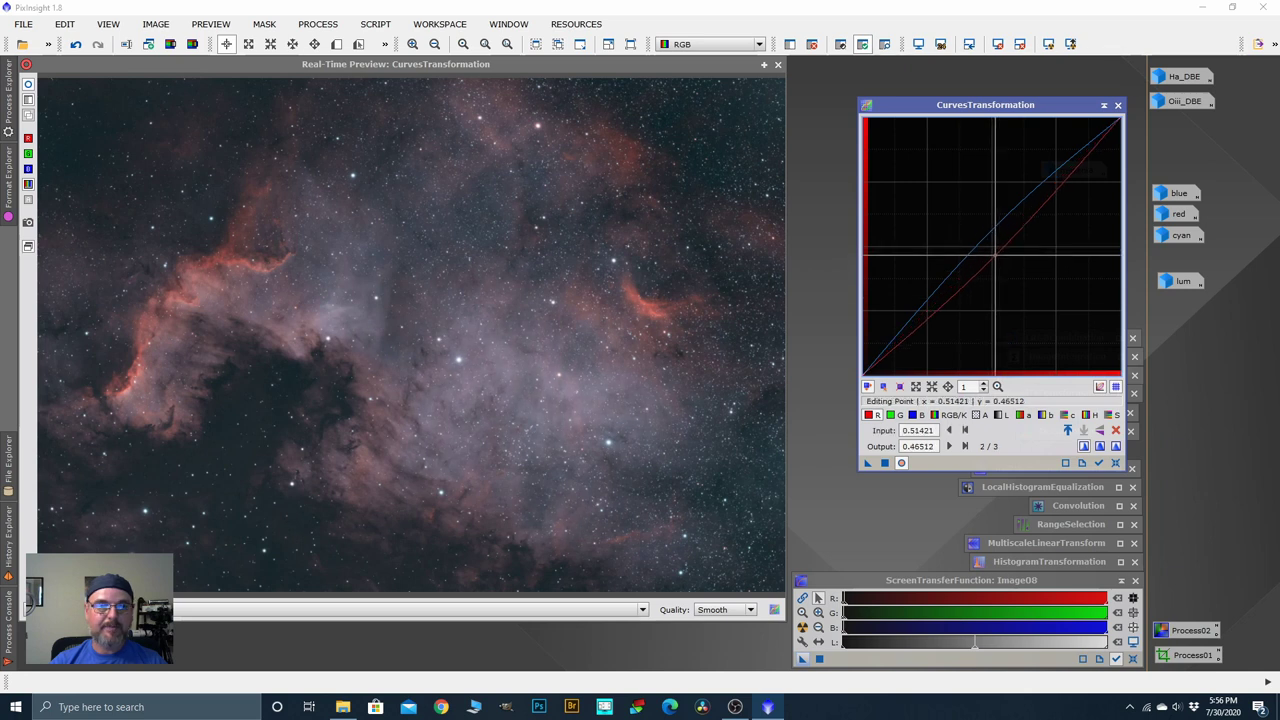
pyautogui.moveTo(995, 256); pyautogui.dragTo(996, 257)
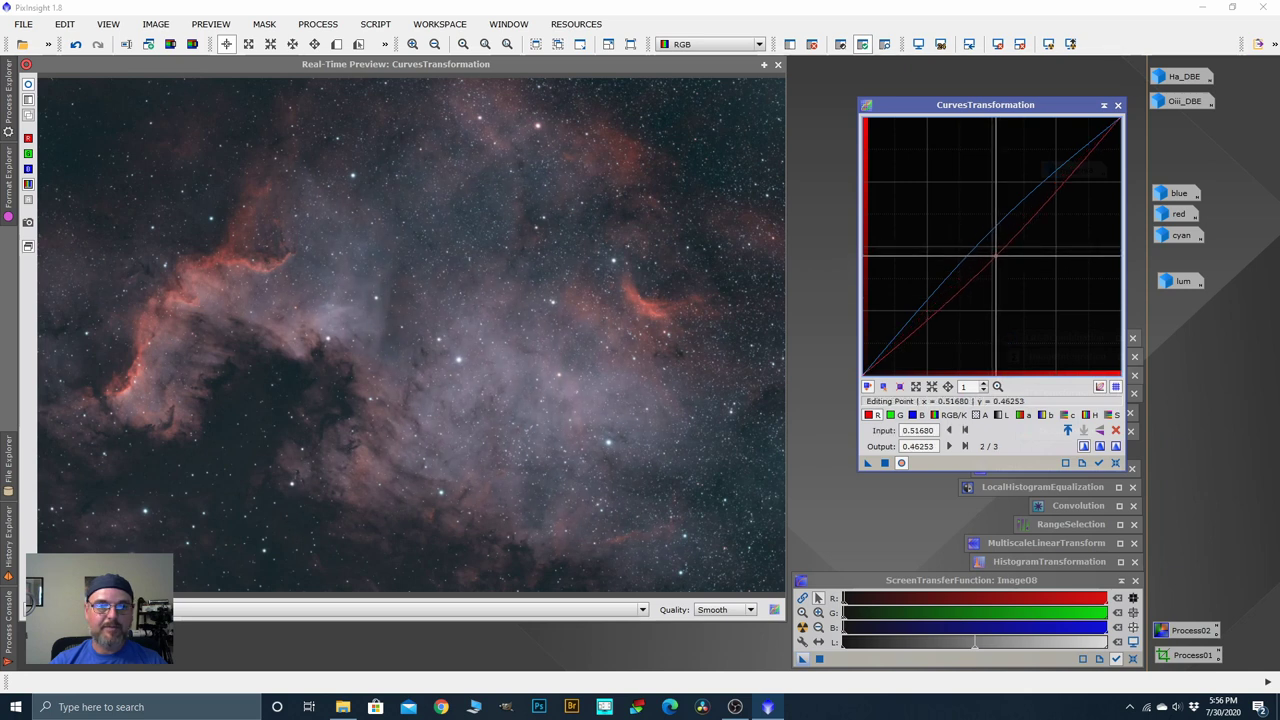
# Step: Bow the RGB/K curve upward with a lower anchor point and slightly raise the lightness curve
pyautogui.click(952, 415)
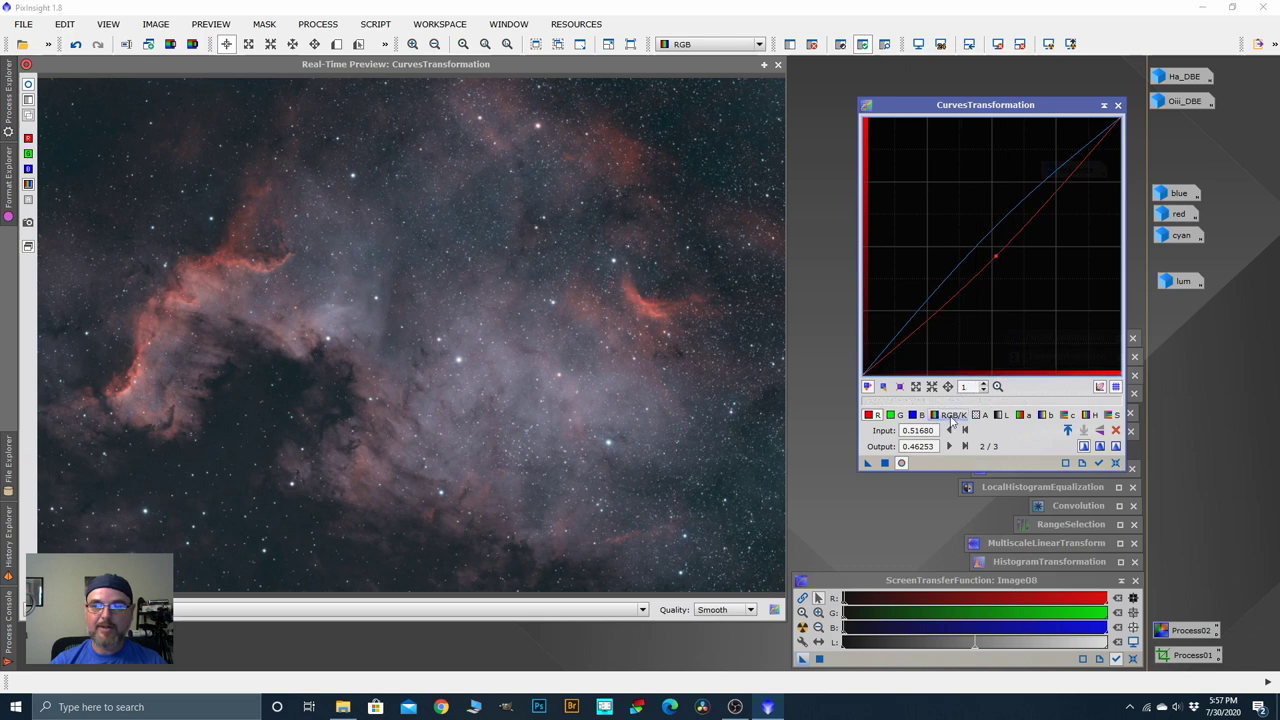
pyautogui.moveTo(1043, 199); pyautogui.dragTo(1025, 178)
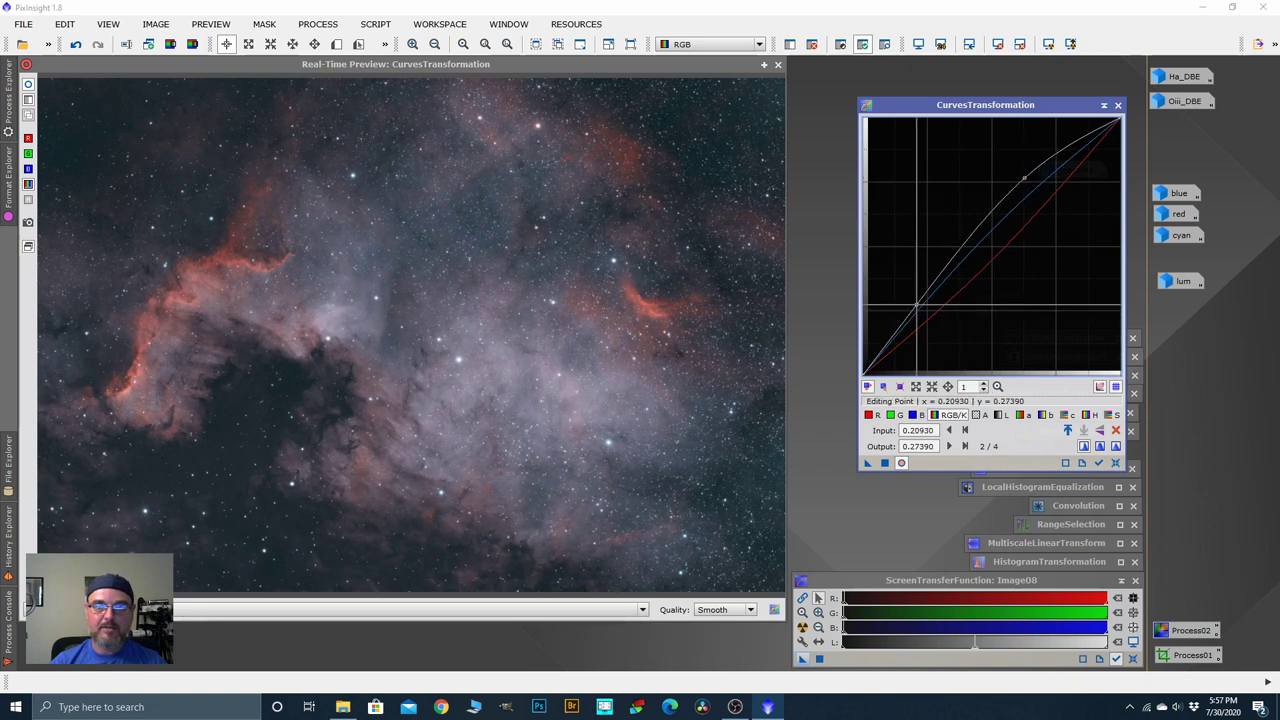
pyautogui.click(922, 306)
pyautogui.moveTo(922, 306); pyautogui.dragTo(920, 307)
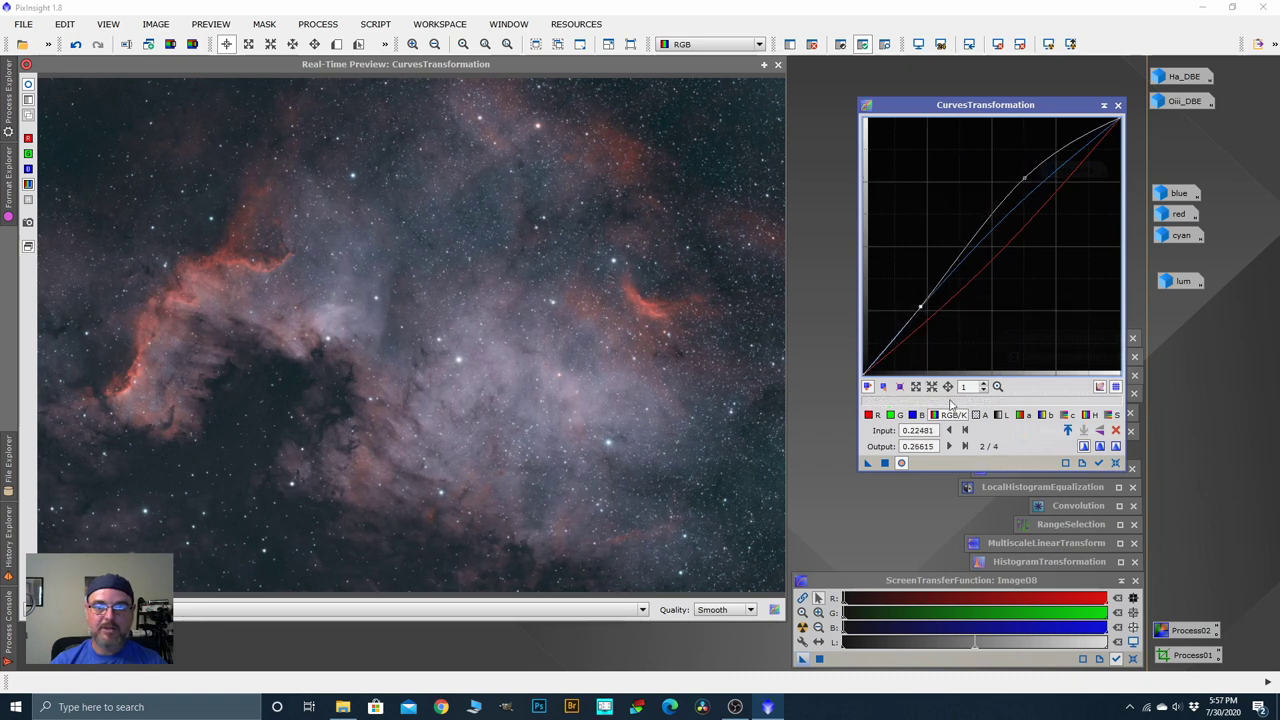
pyautogui.click(996, 414)
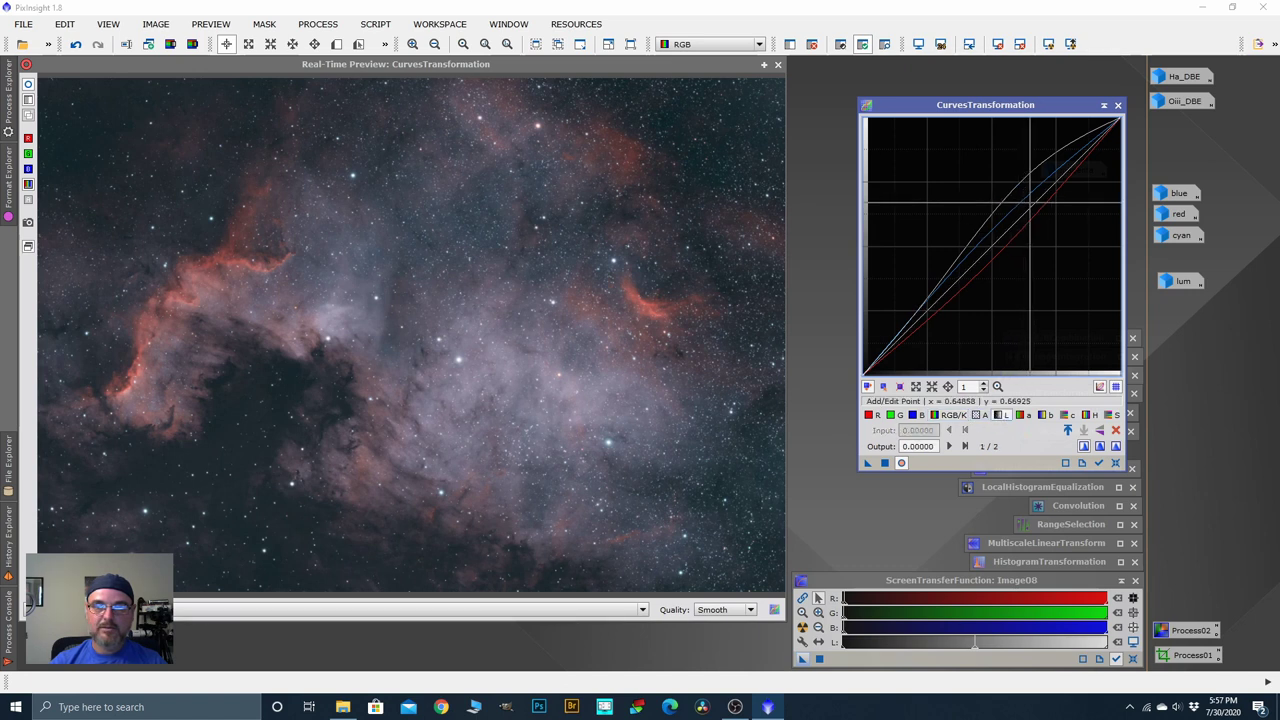
pyautogui.click(1028, 197)
pyautogui.moveTo(1029, 197); pyautogui.dragTo(1026, 191)
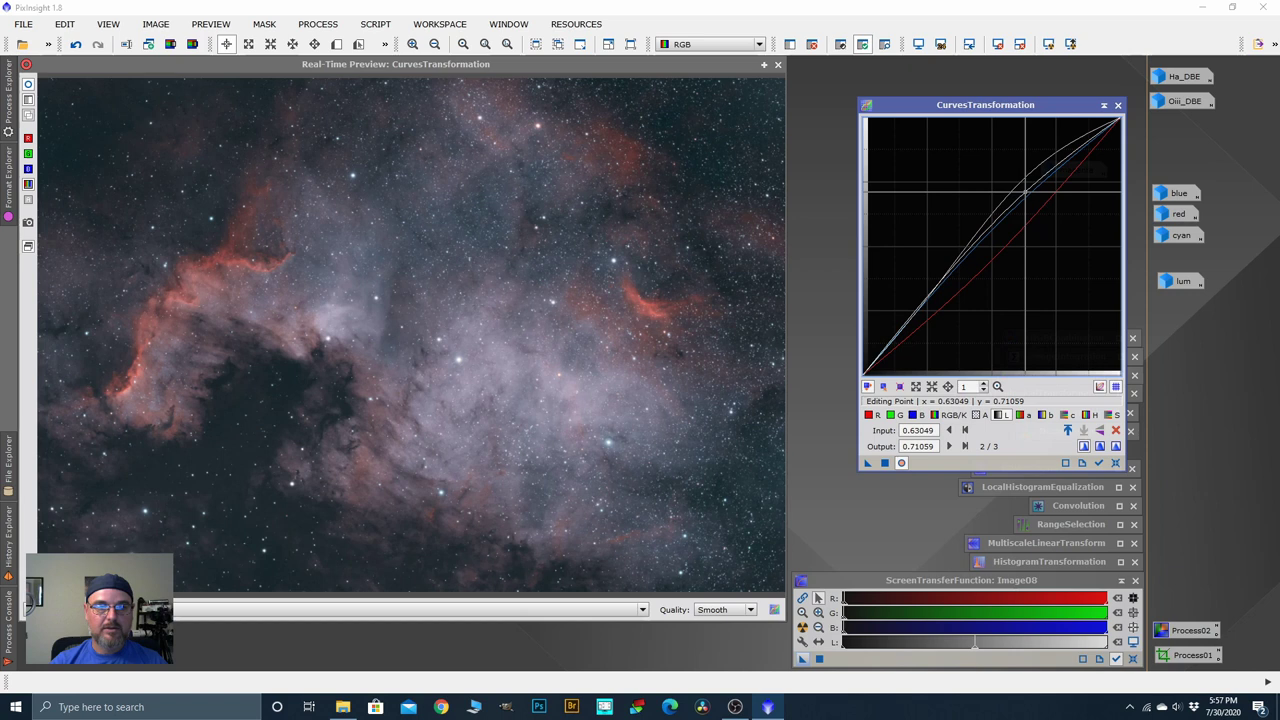
pyautogui.moveTo(1025, 191); pyautogui.dragTo(1025, 193)
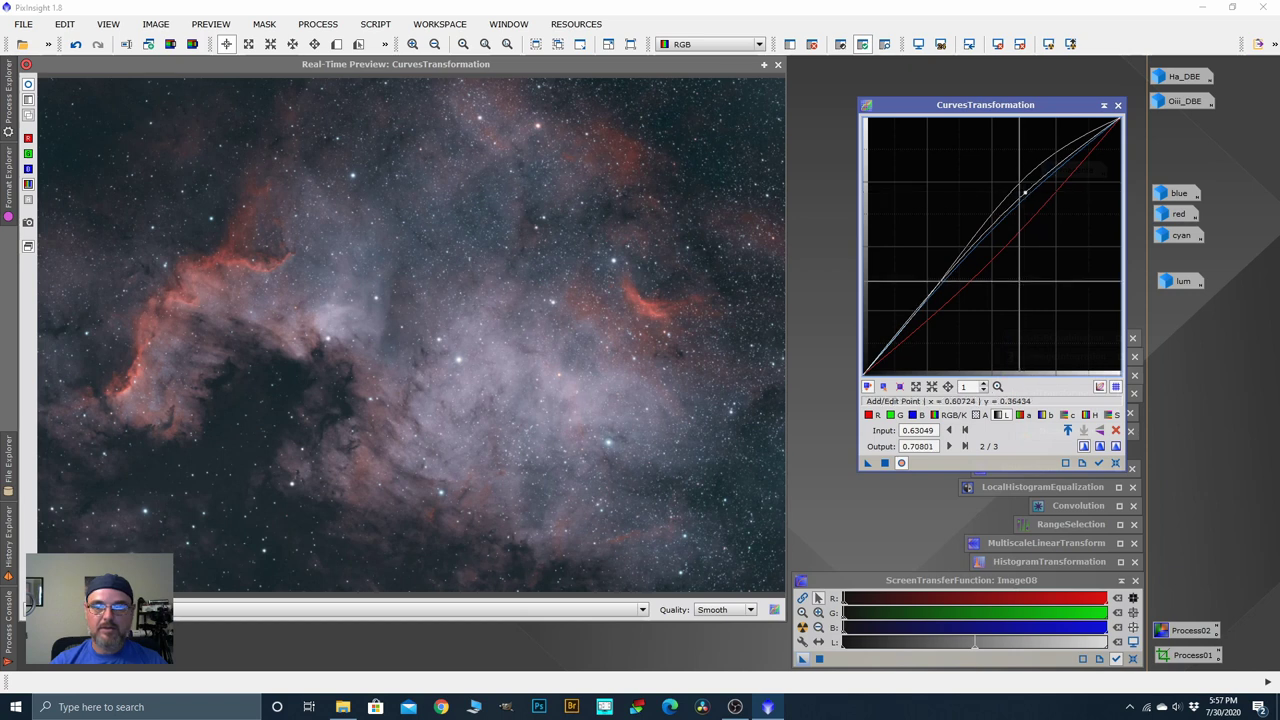
# Step: Bend the b channel curve toward blue, apply the curves to Image08, and reset them
pyautogui.click(1044, 415)
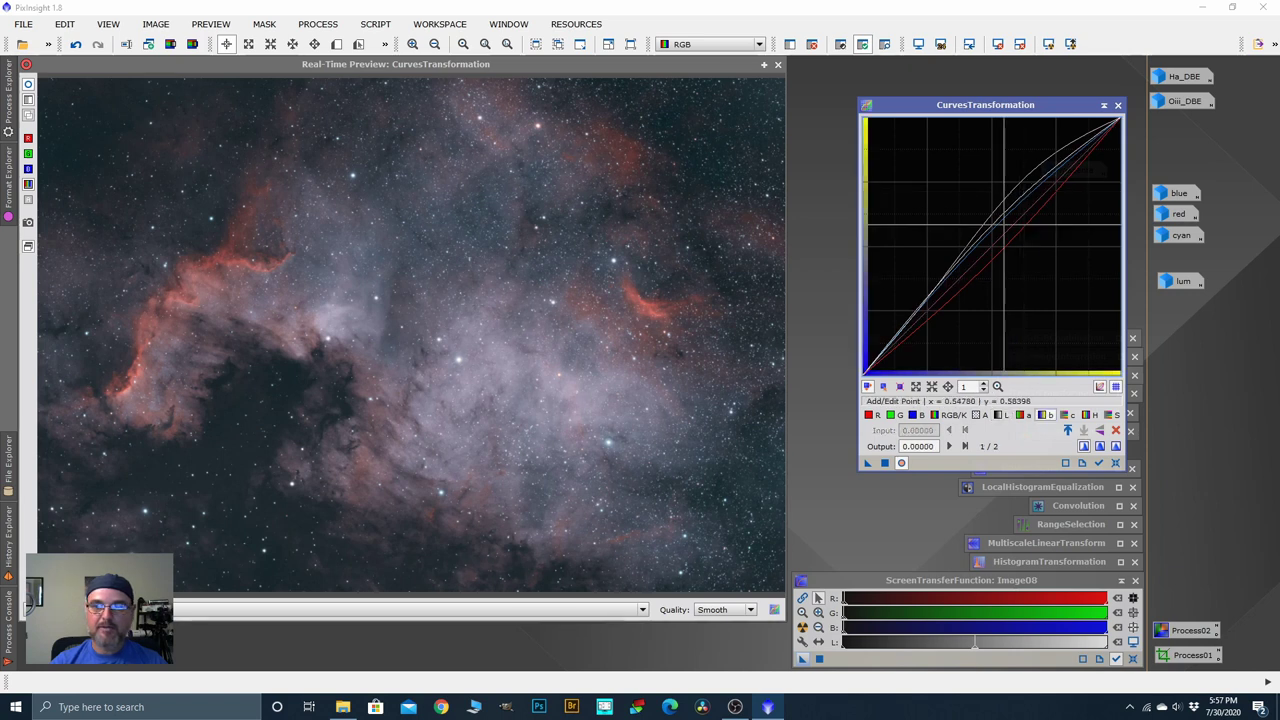
pyautogui.moveTo(1009, 231); pyautogui.dragTo(1015, 236)
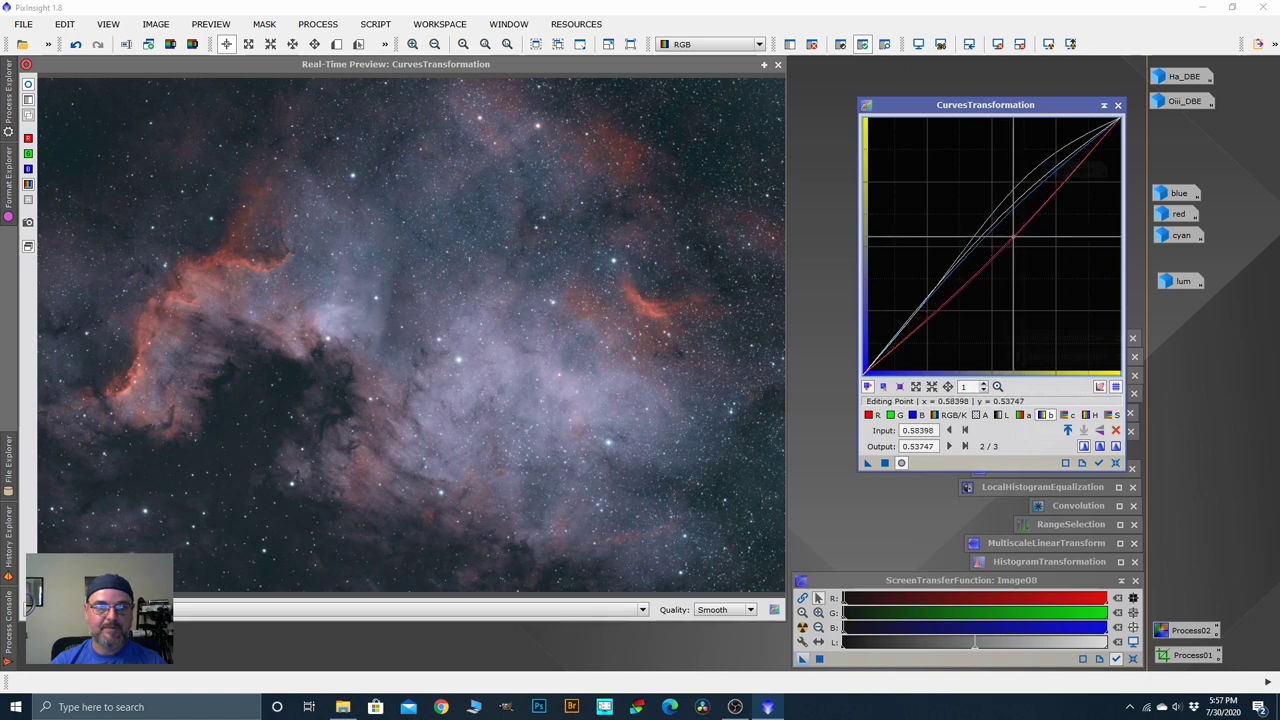
pyautogui.moveTo(1013, 238); pyautogui.dragTo(1011, 235)
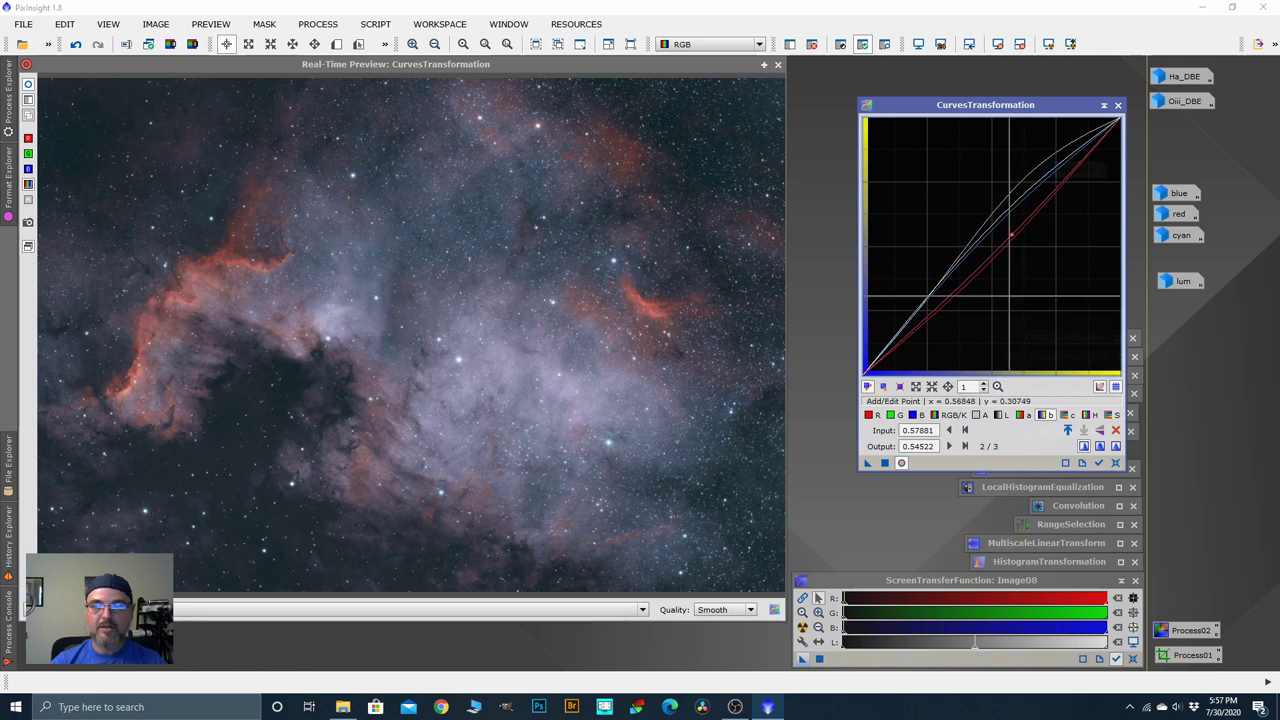
pyautogui.click(884, 462)
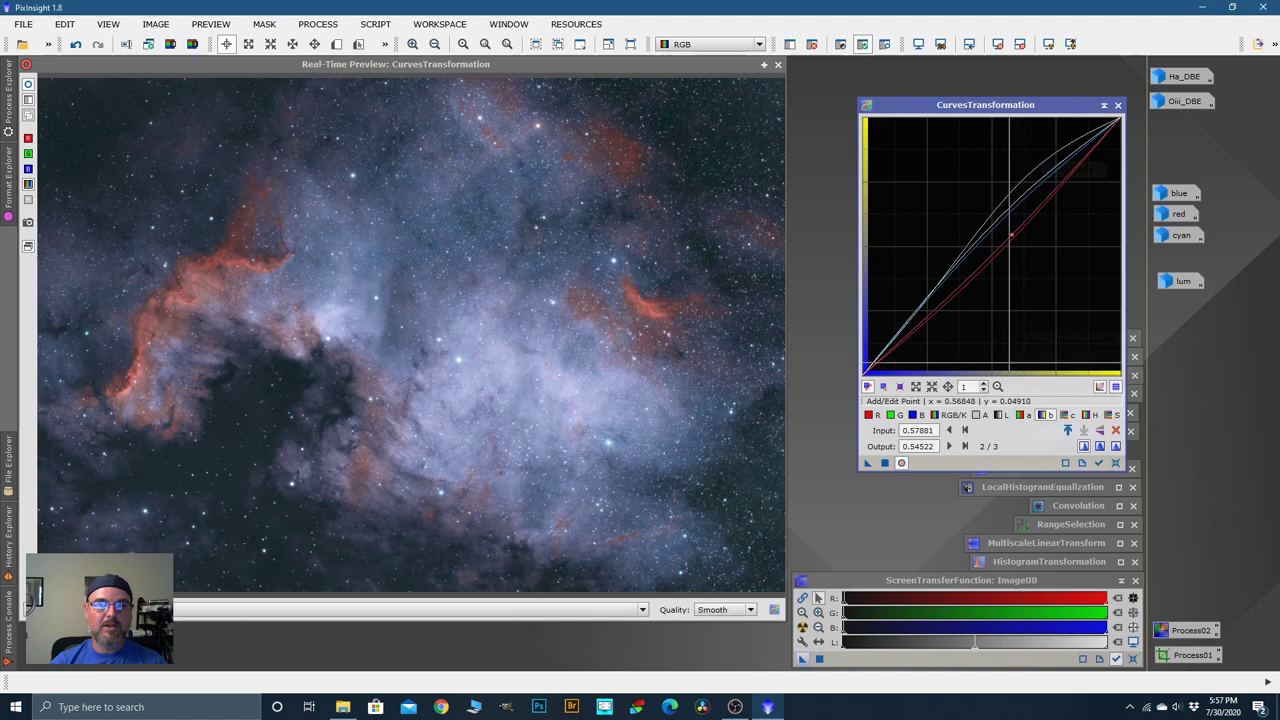
pyautogui.click(1099, 462)
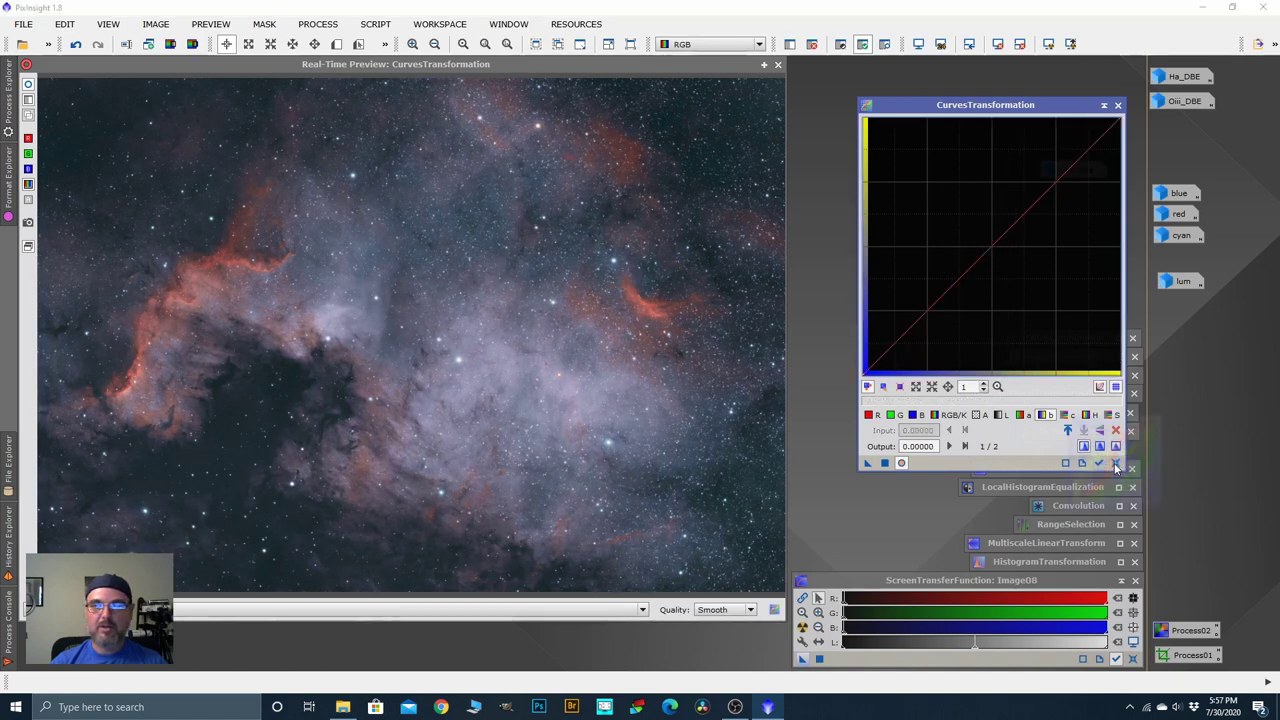
# Step: Invert the mask protecting Image08
pyautogui.click(901, 462)
pyautogui.rightClick(600, 282)
pyautogui.moveTo(658, 414)
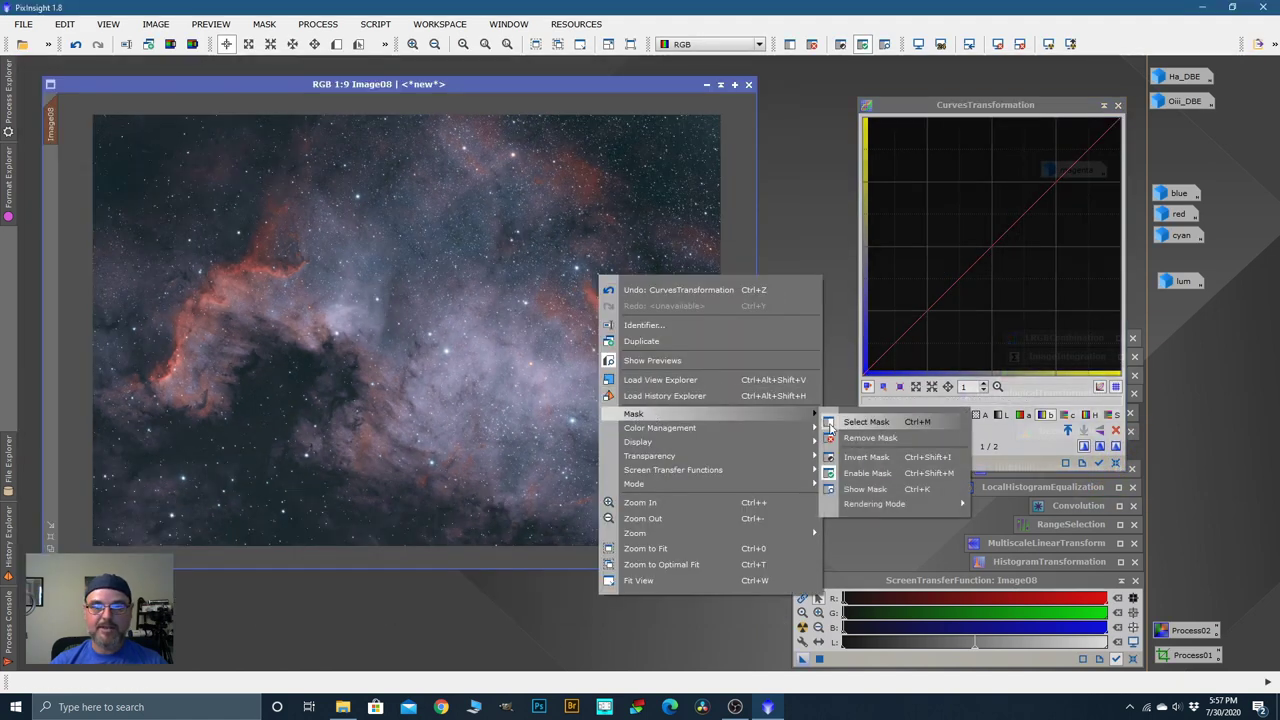
pyautogui.click(857, 460)
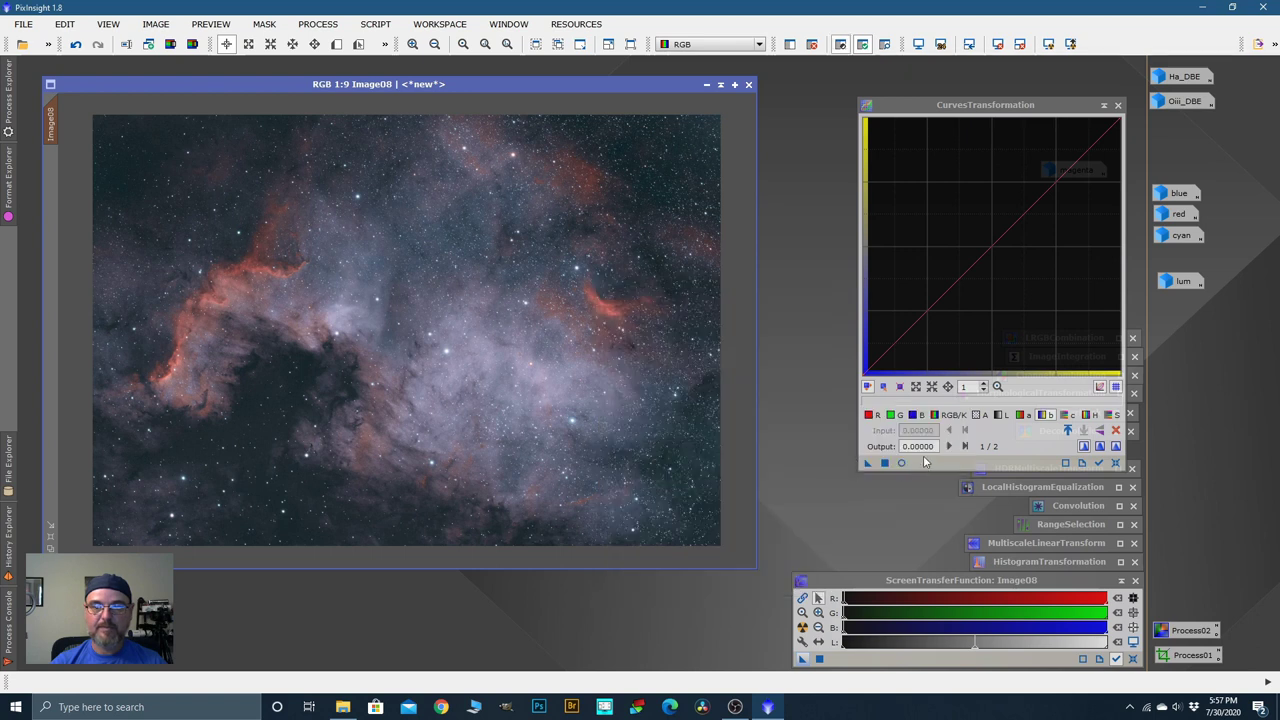
# Step: Apply a slight midpoint darkening curve to Image08 and reset the curve to straight
pyautogui.click(901, 462)
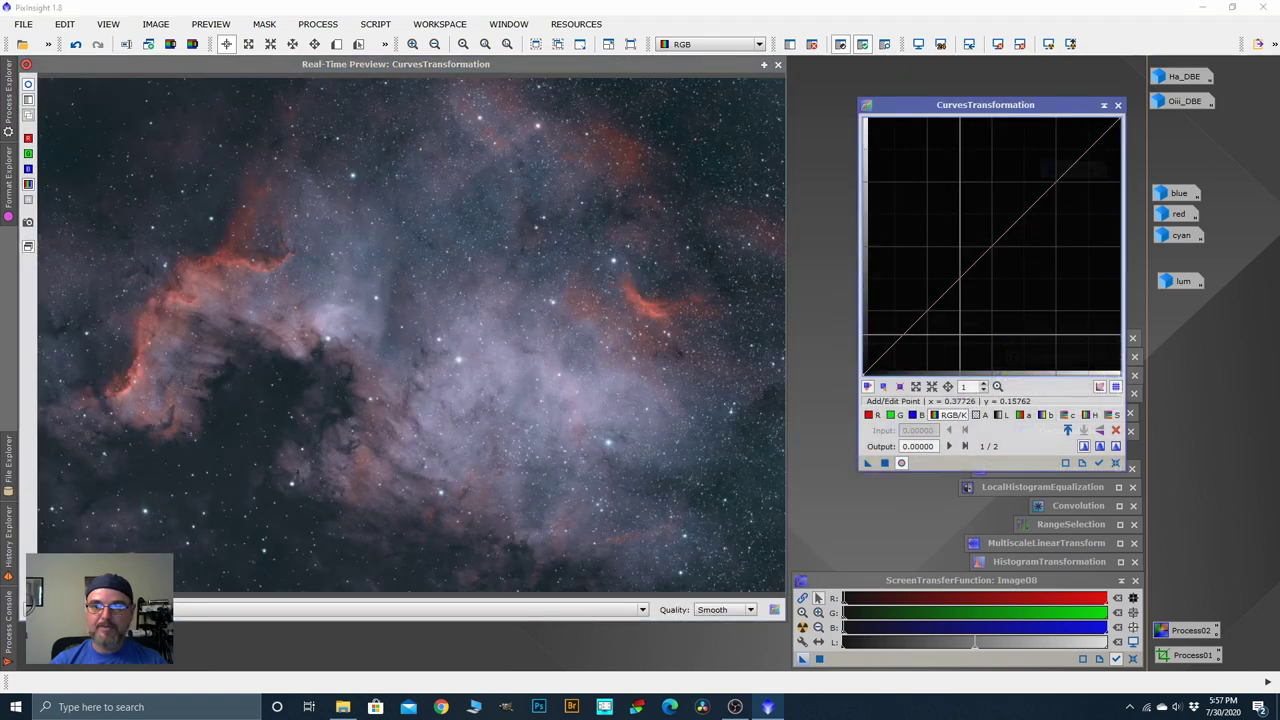
pyautogui.click(977, 267)
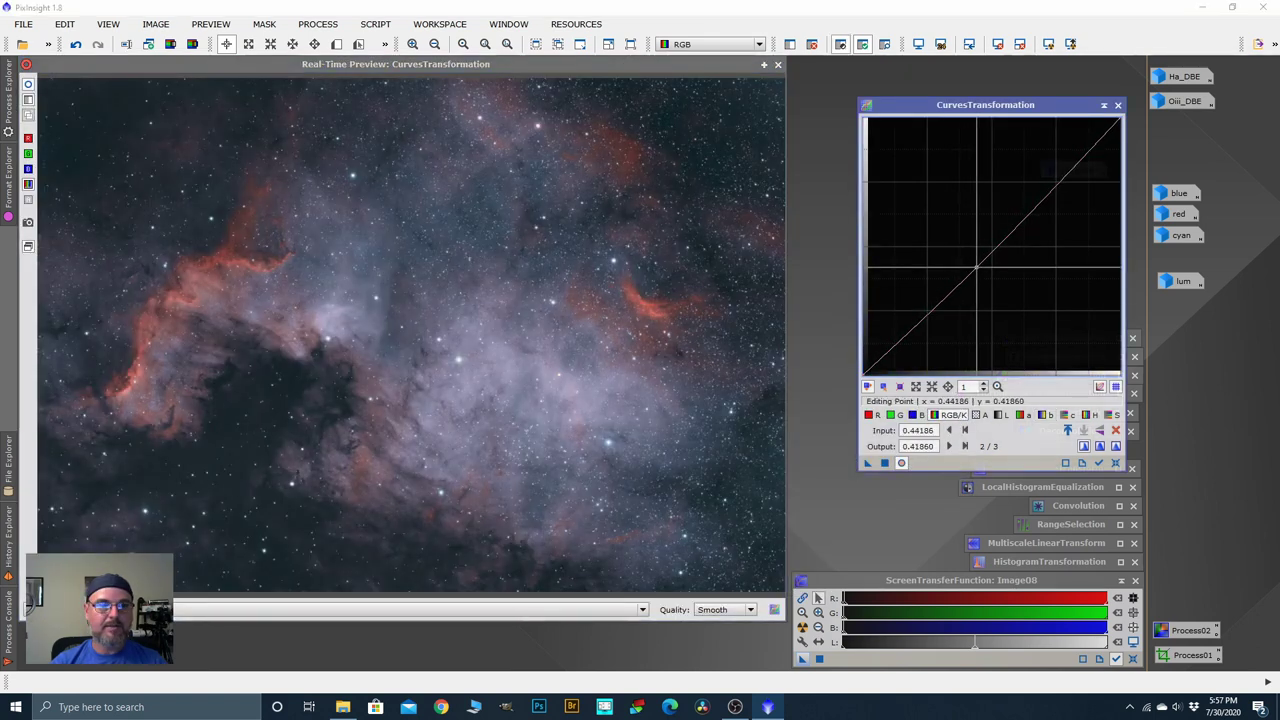
pyautogui.moveTo(977, 267); pyautogui.dragTo(979, 266)
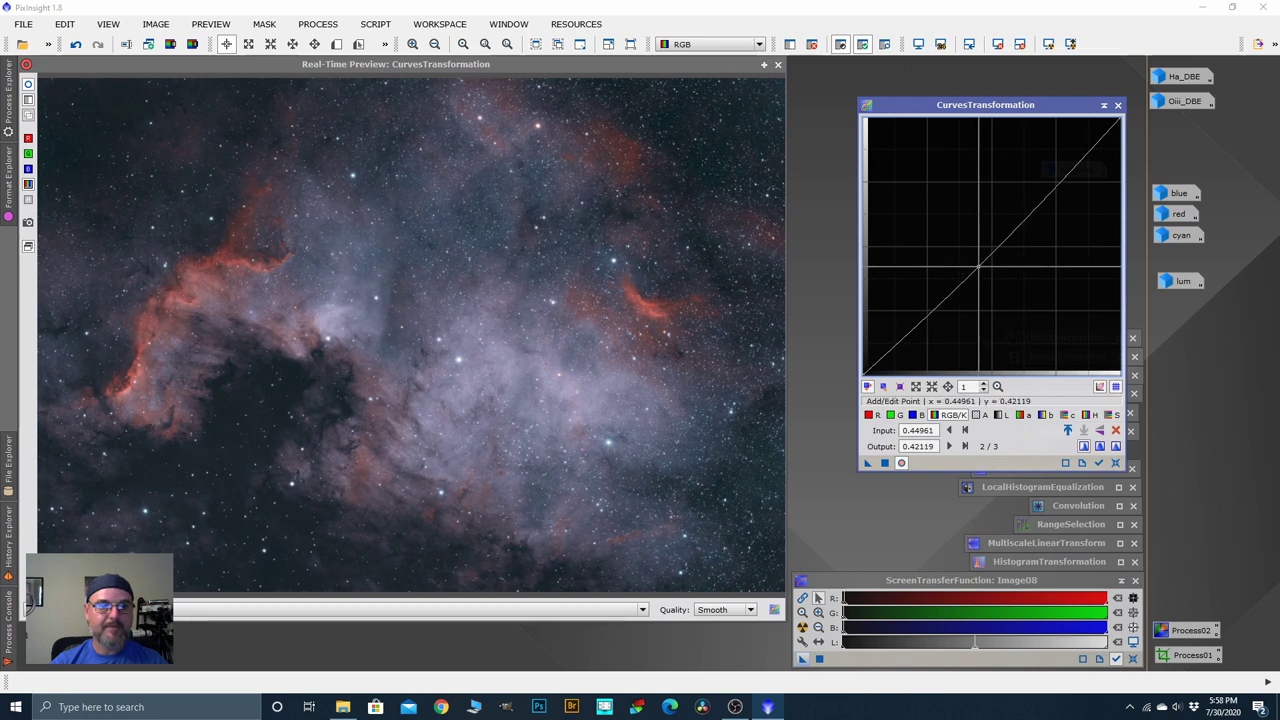
pyautogui.click(884, 462)
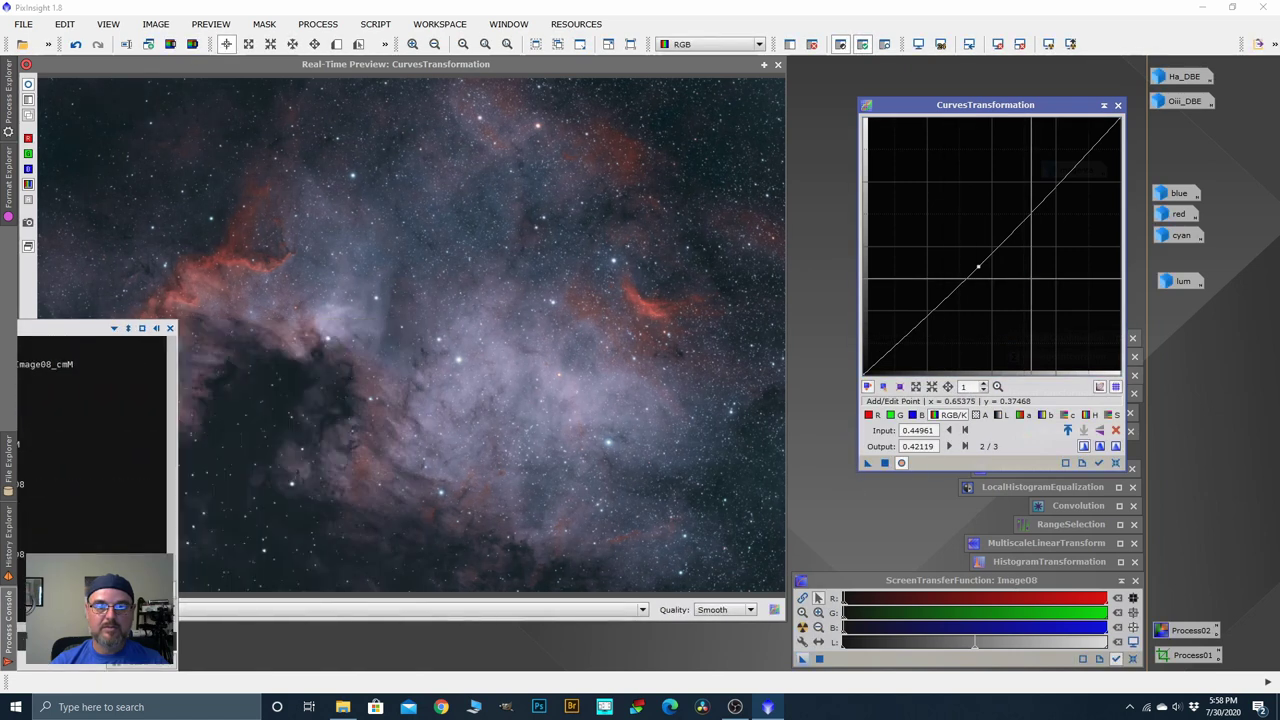
pyautogui.click(1117, 463)
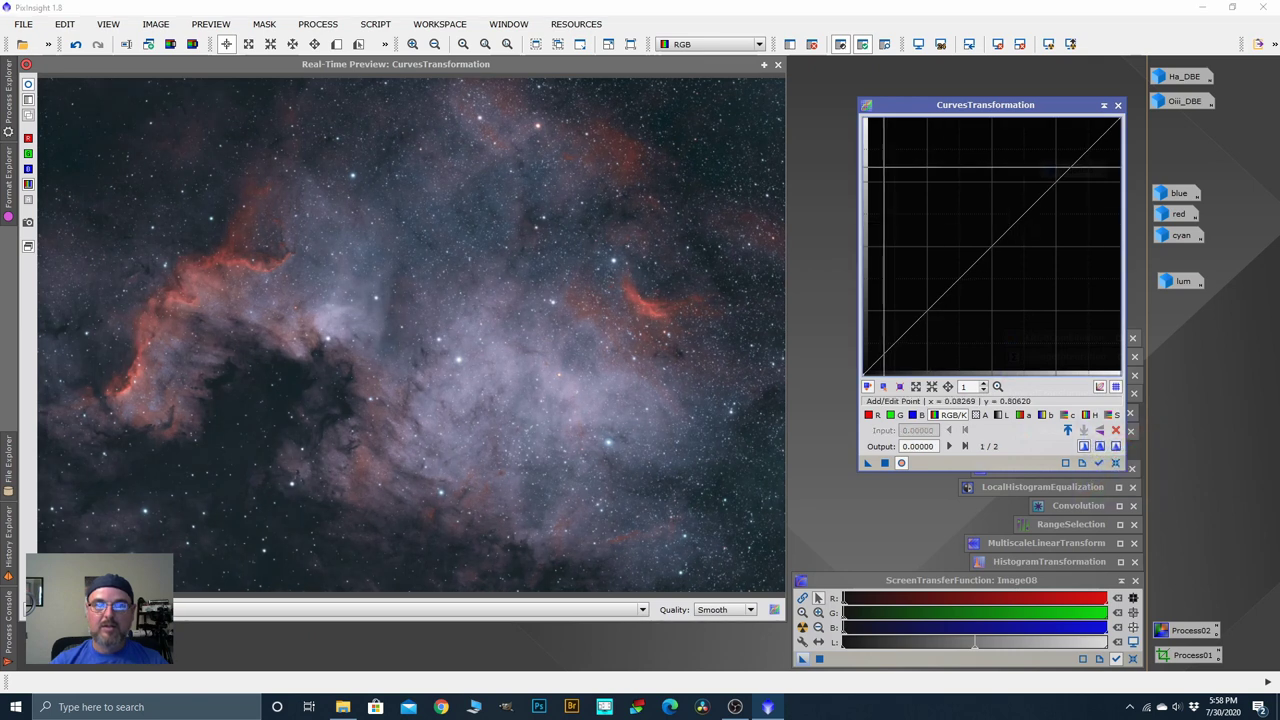
# Step: Close the live preview and briefly inspect the red image before minimizing it
pyautogui.click(778, 64)
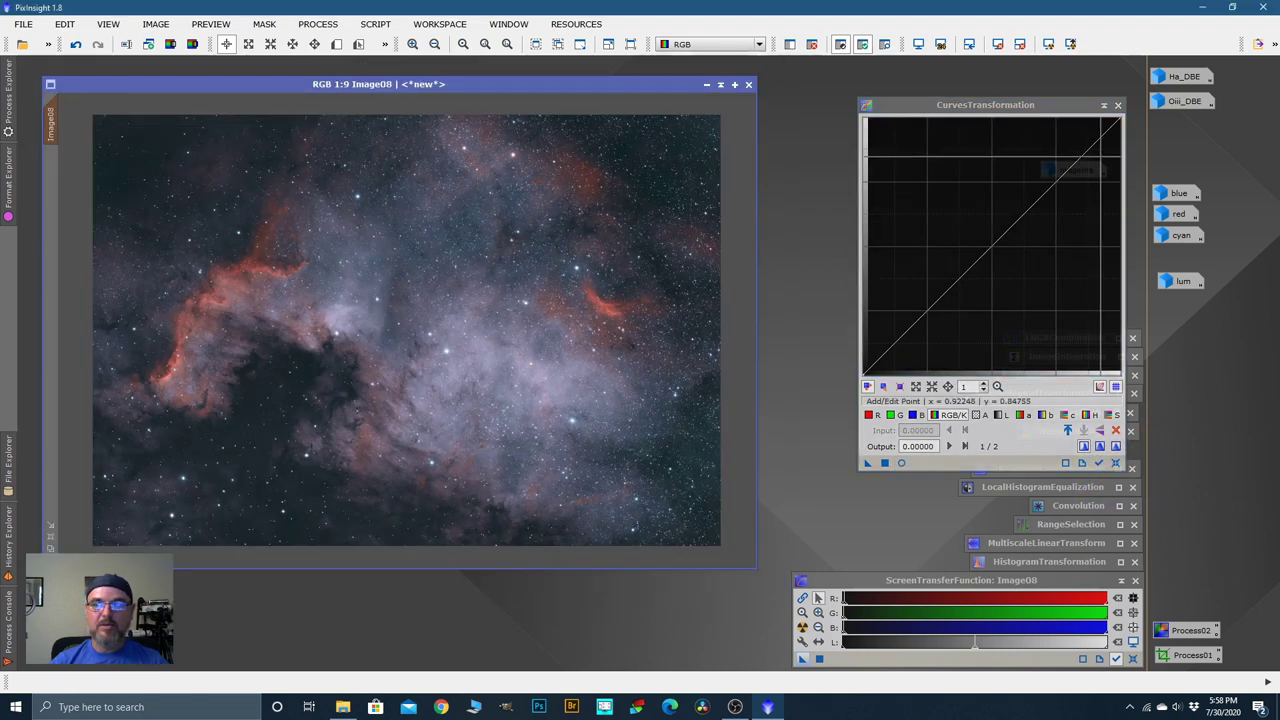
pyautogui.doubleClick(1178, 214)
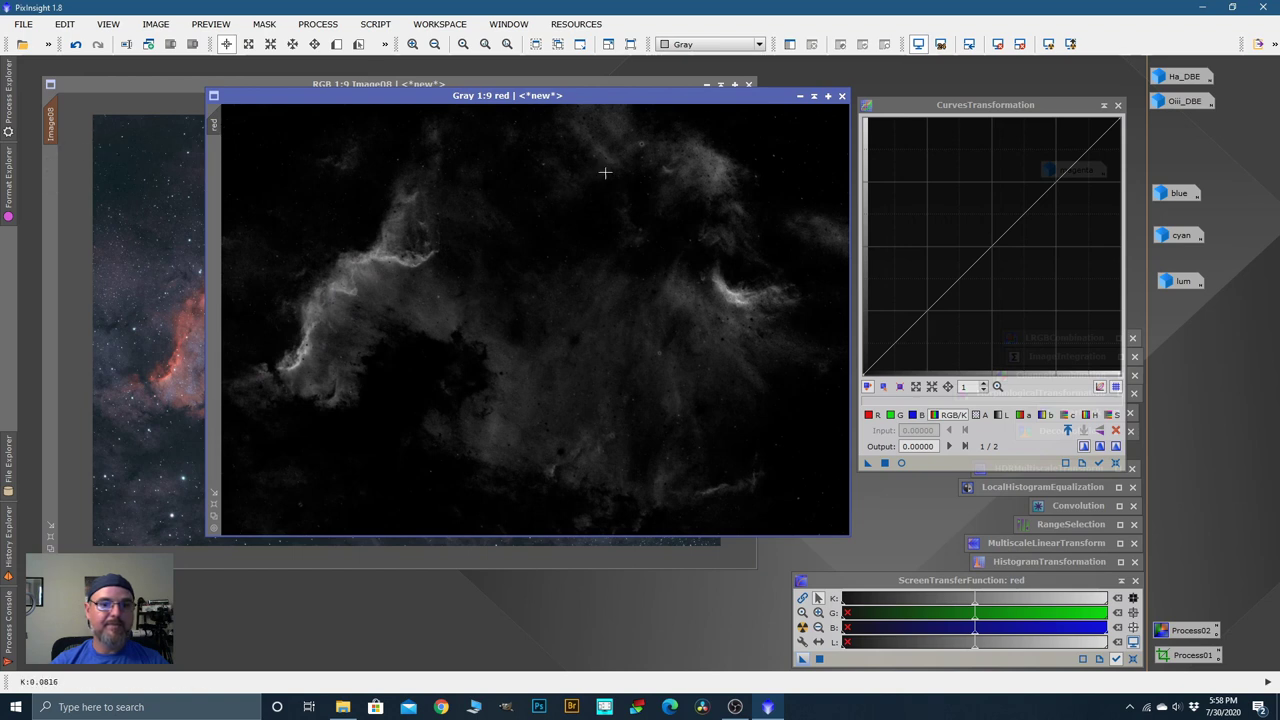
pyautogui.click(800, 96)
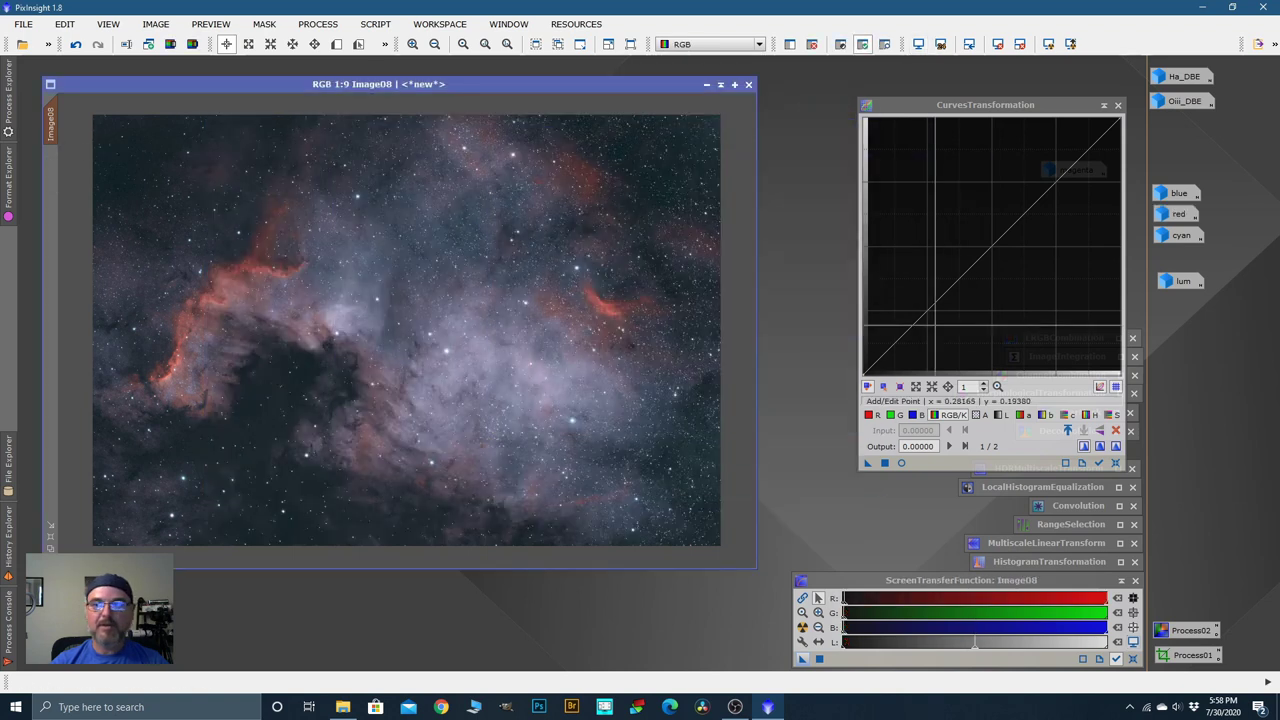
# Step: In the live preview, lift the RGB/K, lightness and chrominance curves to brighten and saturate the nebula
pyautogui.click(902, 463)
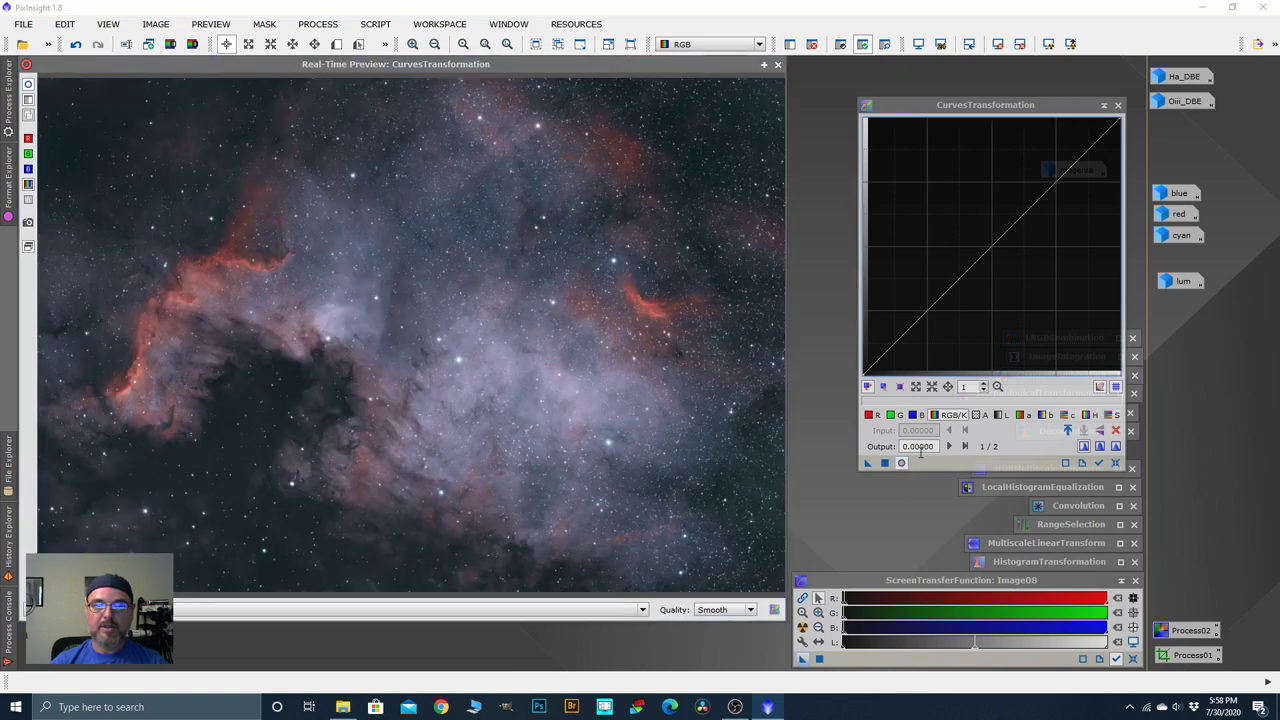
pyautogui.moveTo(1053, 190)
pyautogui.mouseDown()
pyautogui.moveTo(1037, 162)
pyautogui.moveTo(1028, 191)
pyautogui.mouseUp()
pyautogui.click(869, 414)
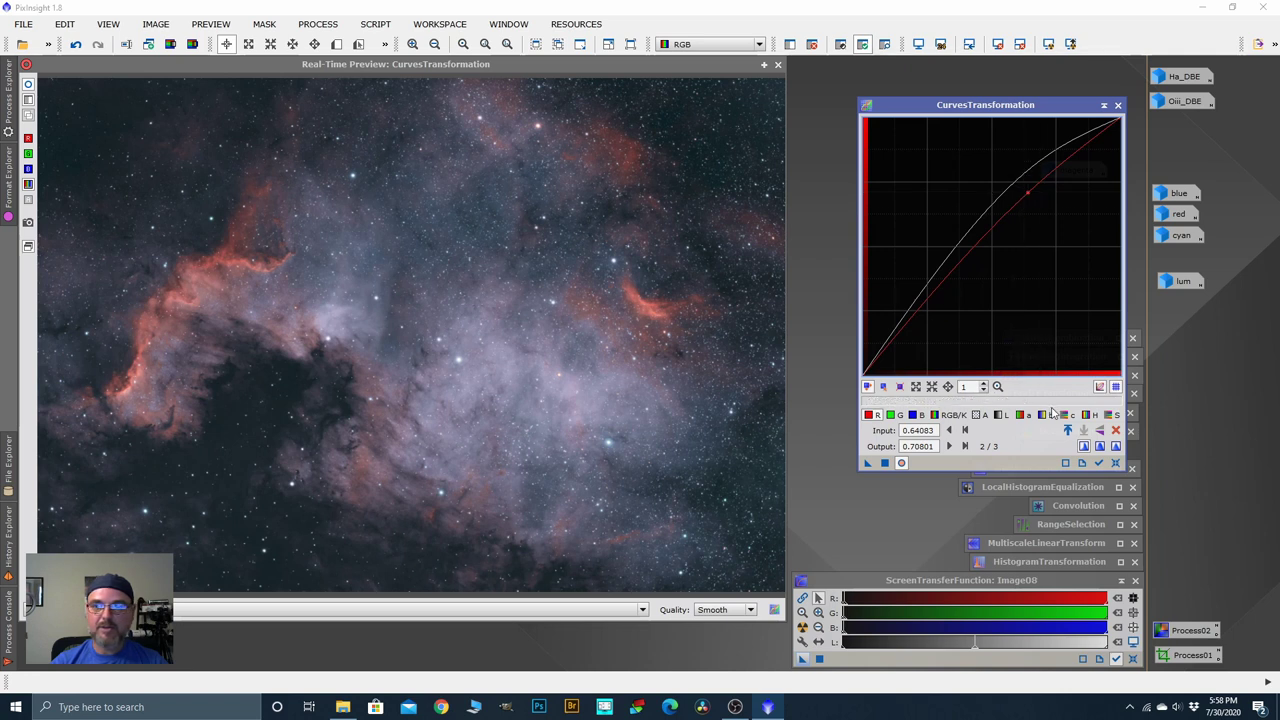
pyautogui.click(999, 414)
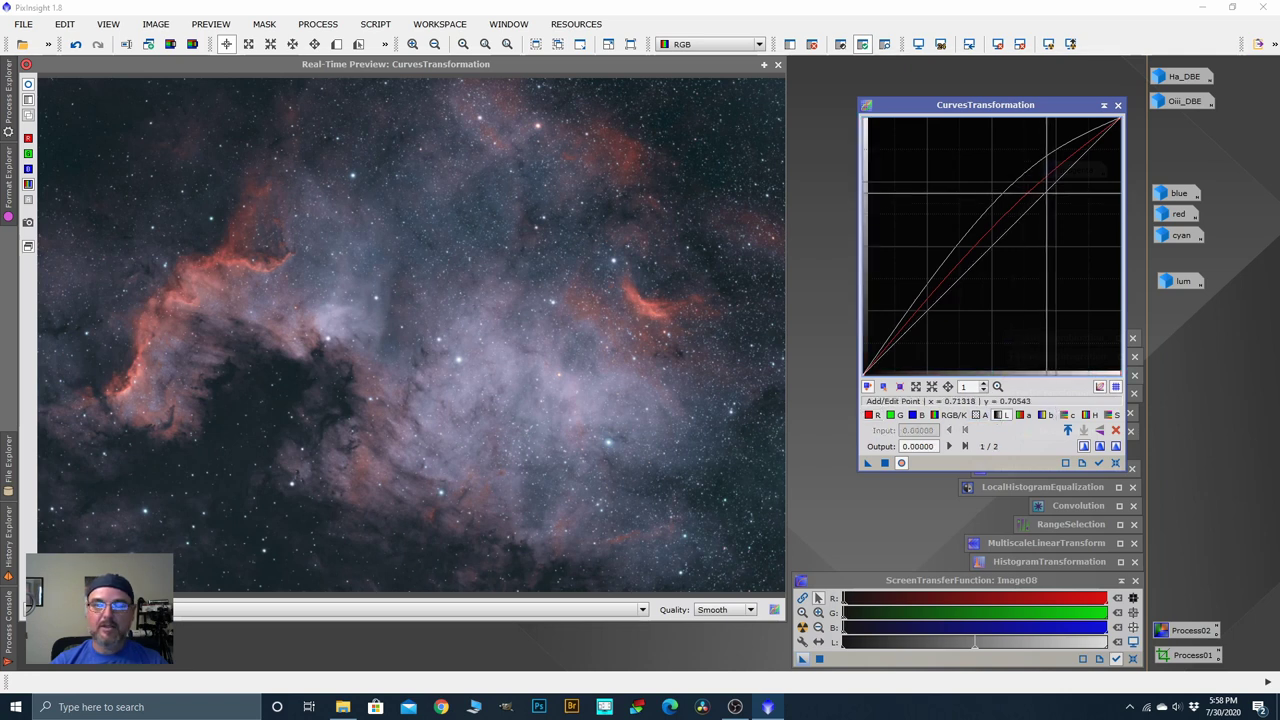
pyautogui.click(1047, 188)
pyautogui.moveTo(1047, 188); pyautogui.dragTo(1047, 175)
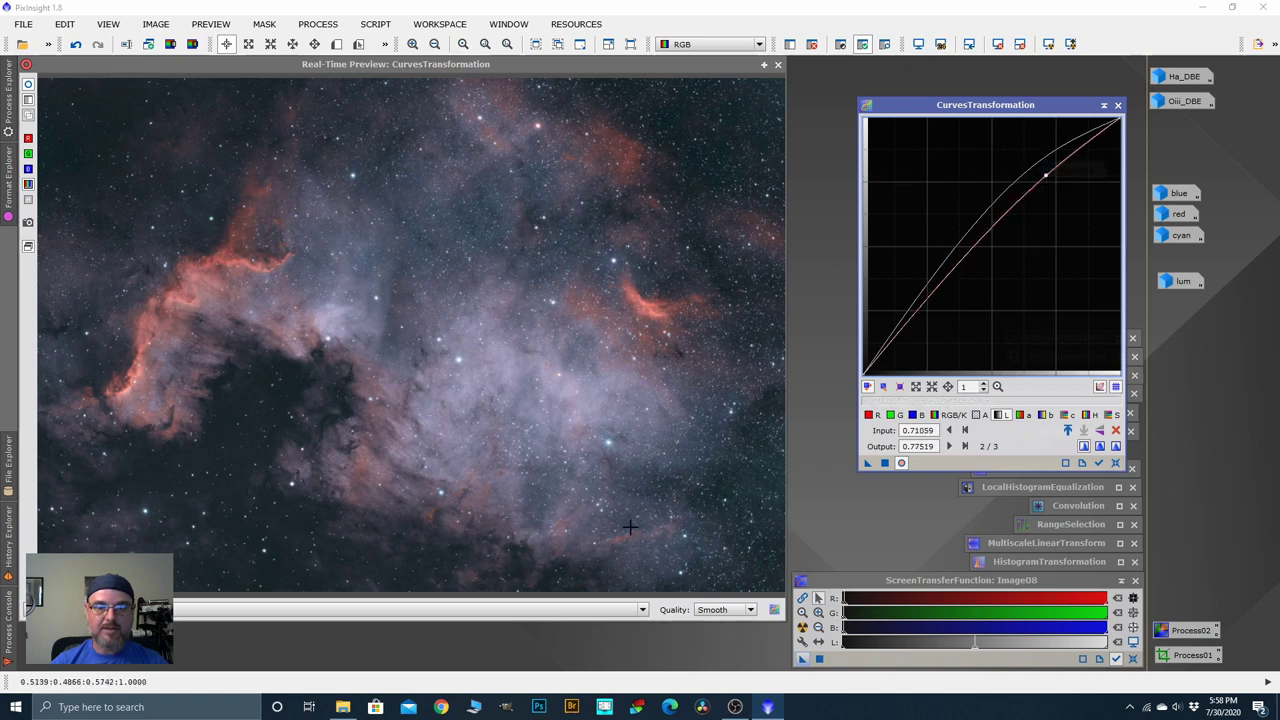
pyautogui.click(1066, 415)
pyautogui.moveTo(1032, 208); pyautogui.dragTo(1032, 194)
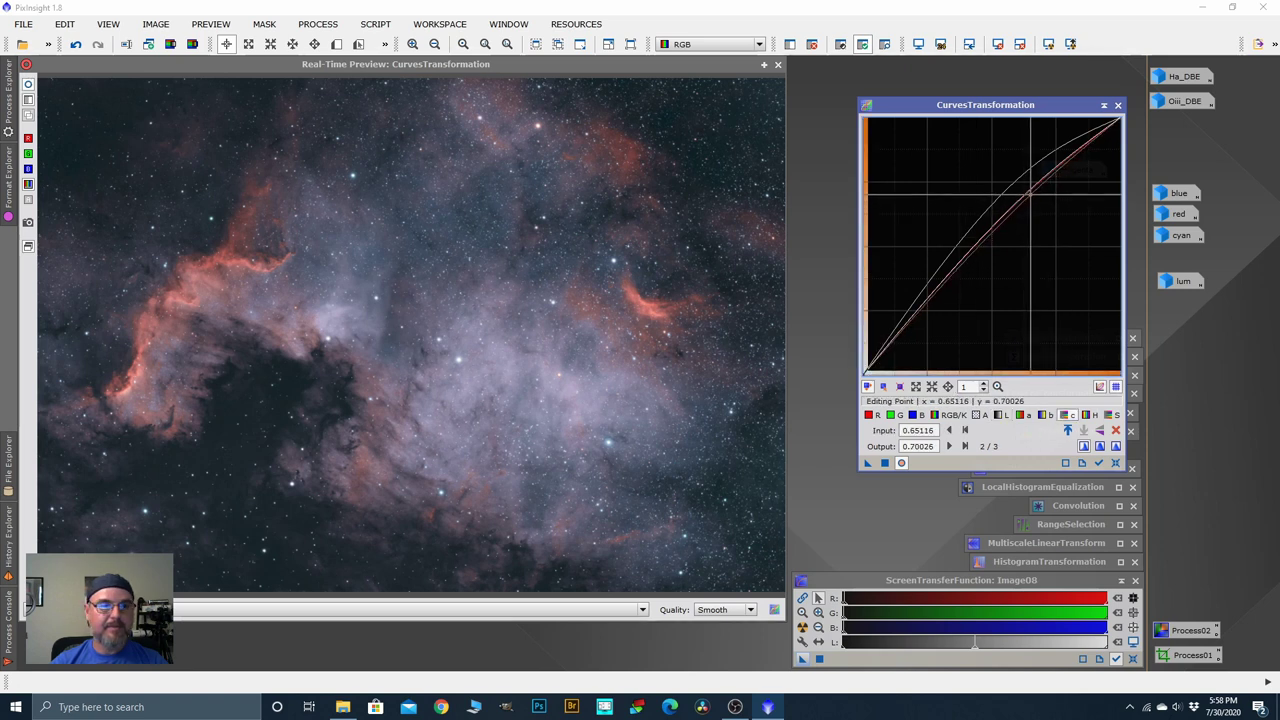
pyautogui.click(30, 86)
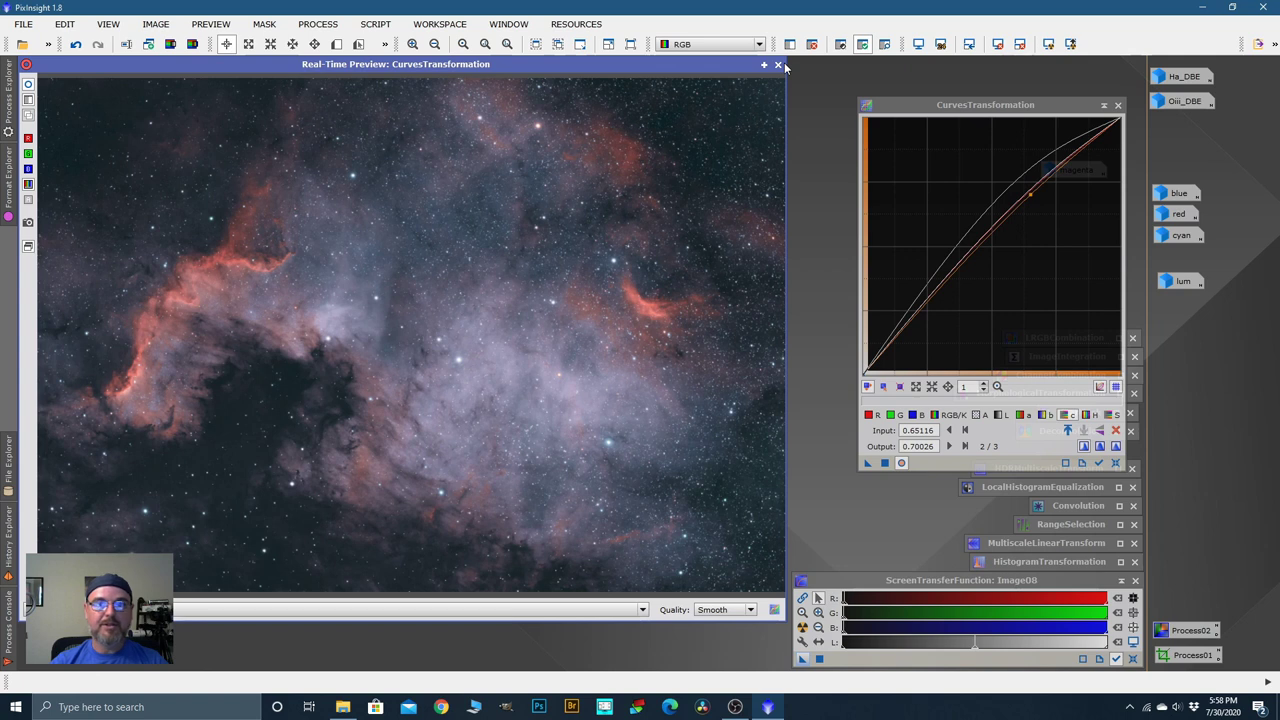
# Step: Close the live preview, zoom in and out on Image08, and reset the curve to straight
pyautogui.click(779, 65)
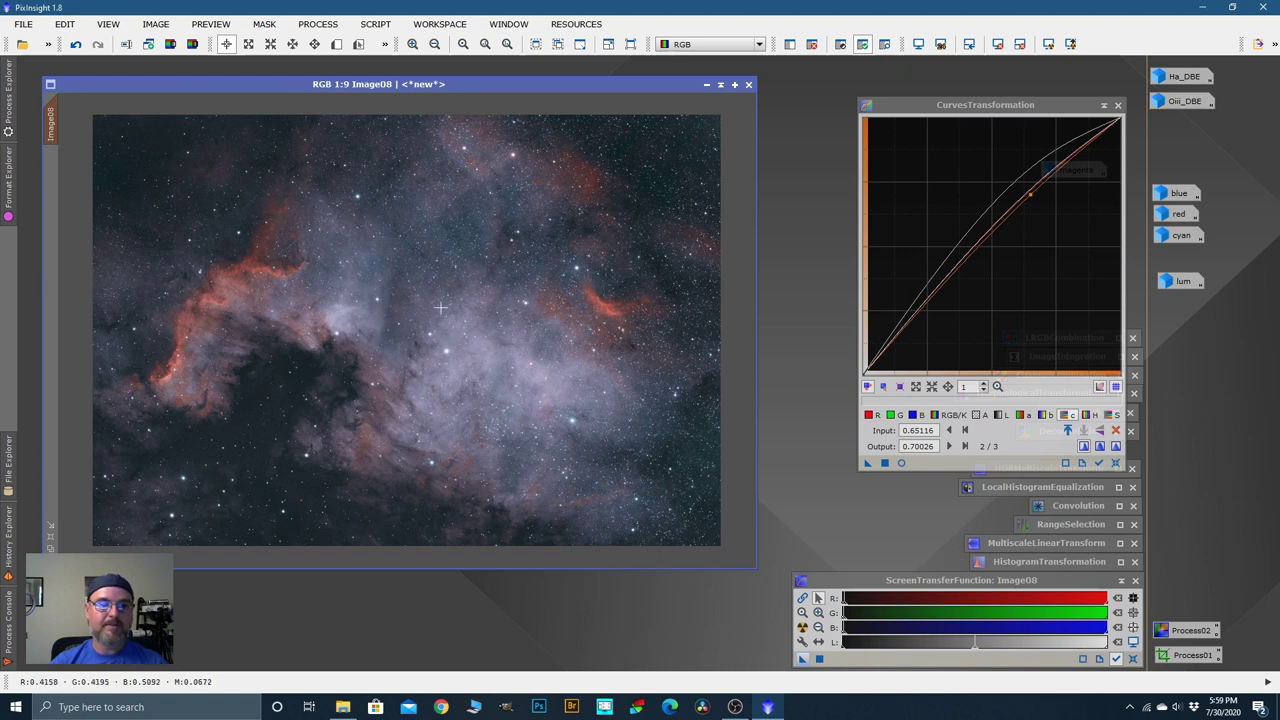
pyautogui.scroll(2, 439, 304)
pyautogui.scroll(2, 439, 304)
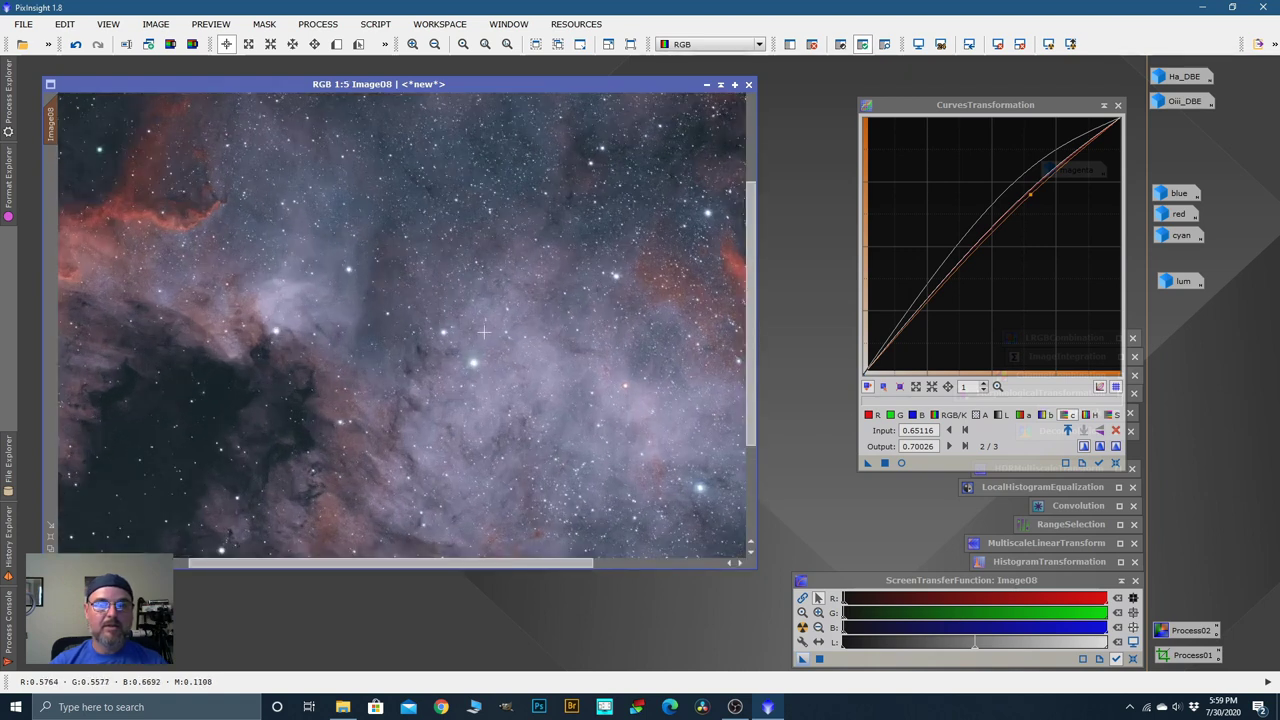
pyautogui.scroll(1, 443, 310)
pyautogui.scroll(-2, 578, 356)
pyautogui.scroll(-1, 578, 356)
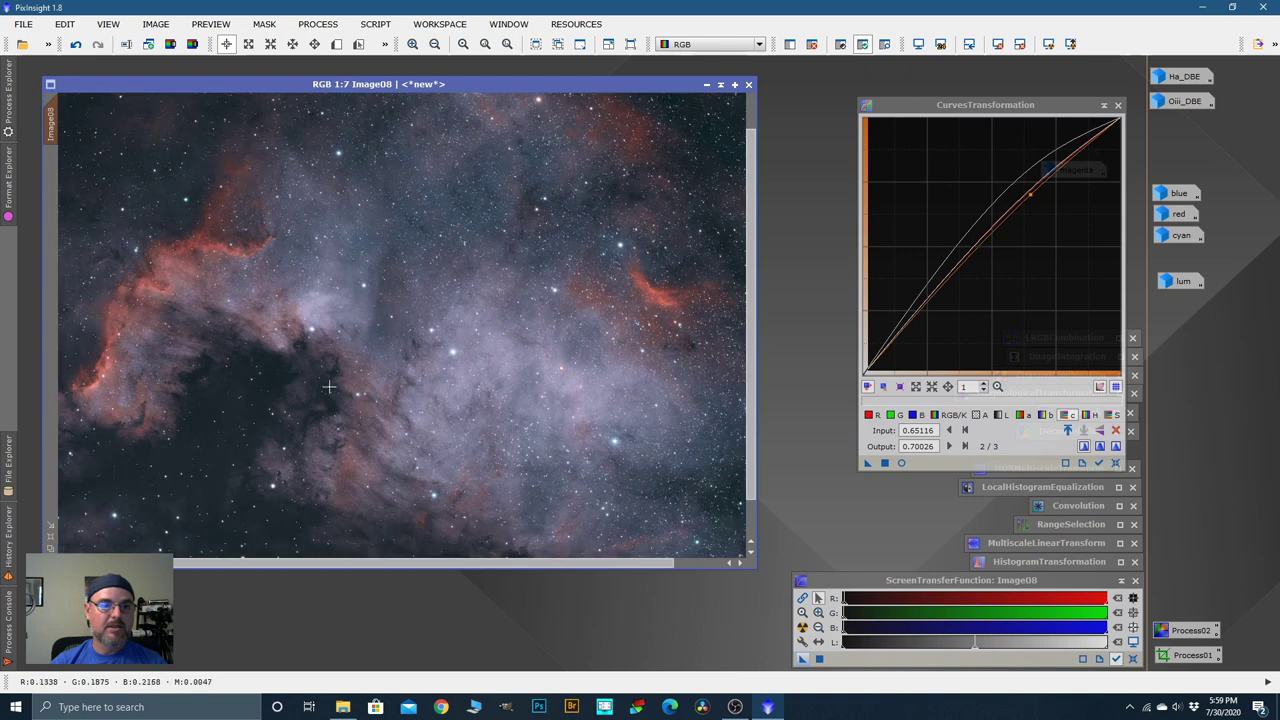
pyautogui.scroll(-2, 458, 370)
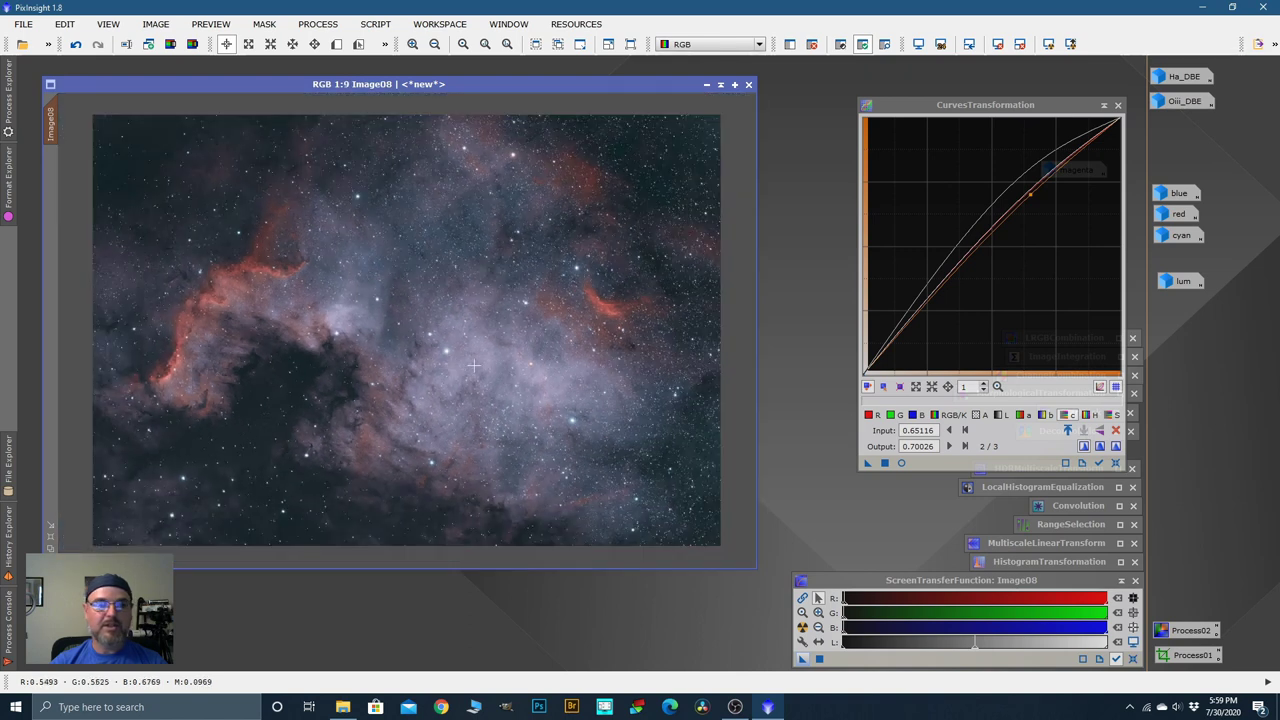
pyautogui.scroll(-1, 473, 366)
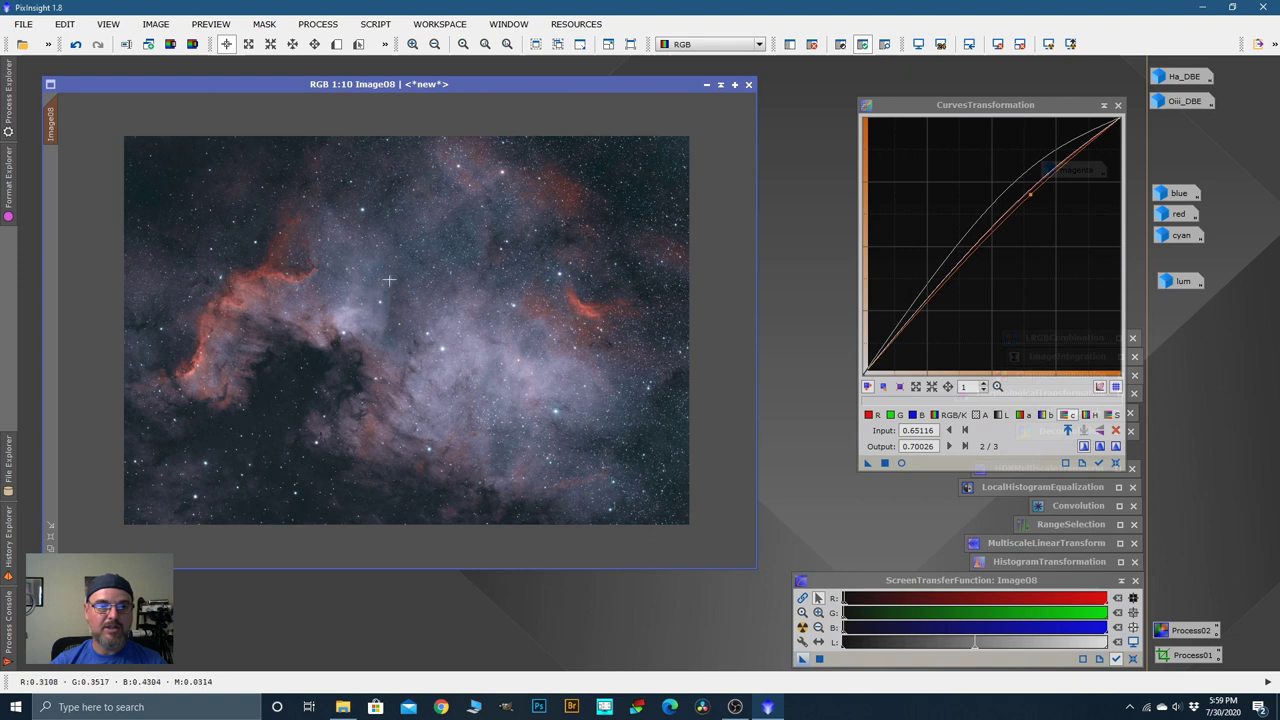
pyautogui.scroll(1, 480, 340)
pyautogui.scroll(3, 480, 340)
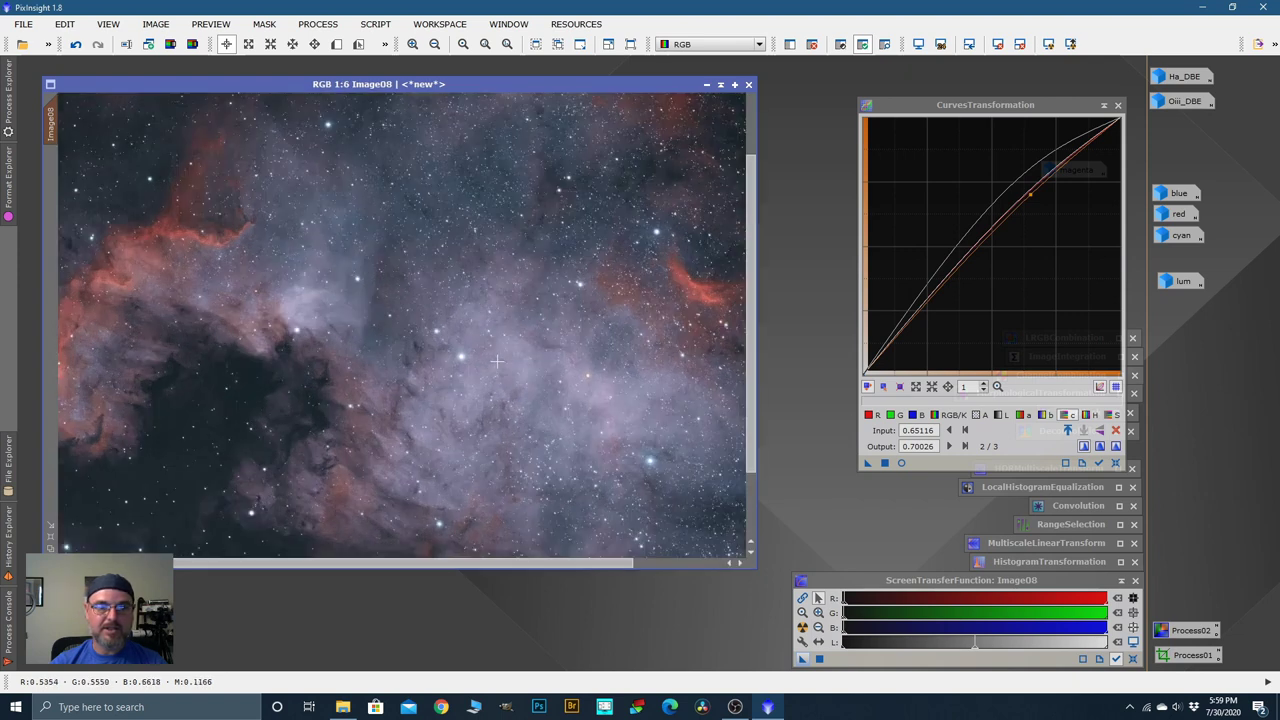
pyautogui.scroll(-2, 405, 323)
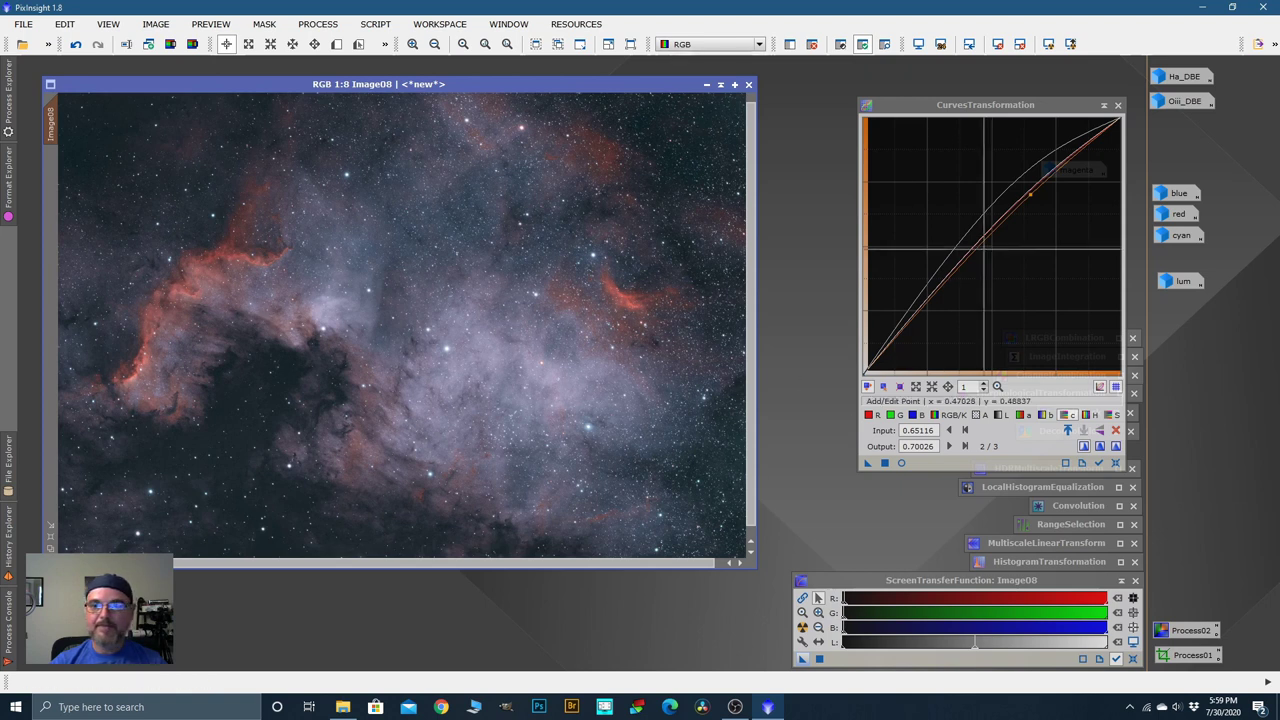
pyautogui.click(1116, 465)
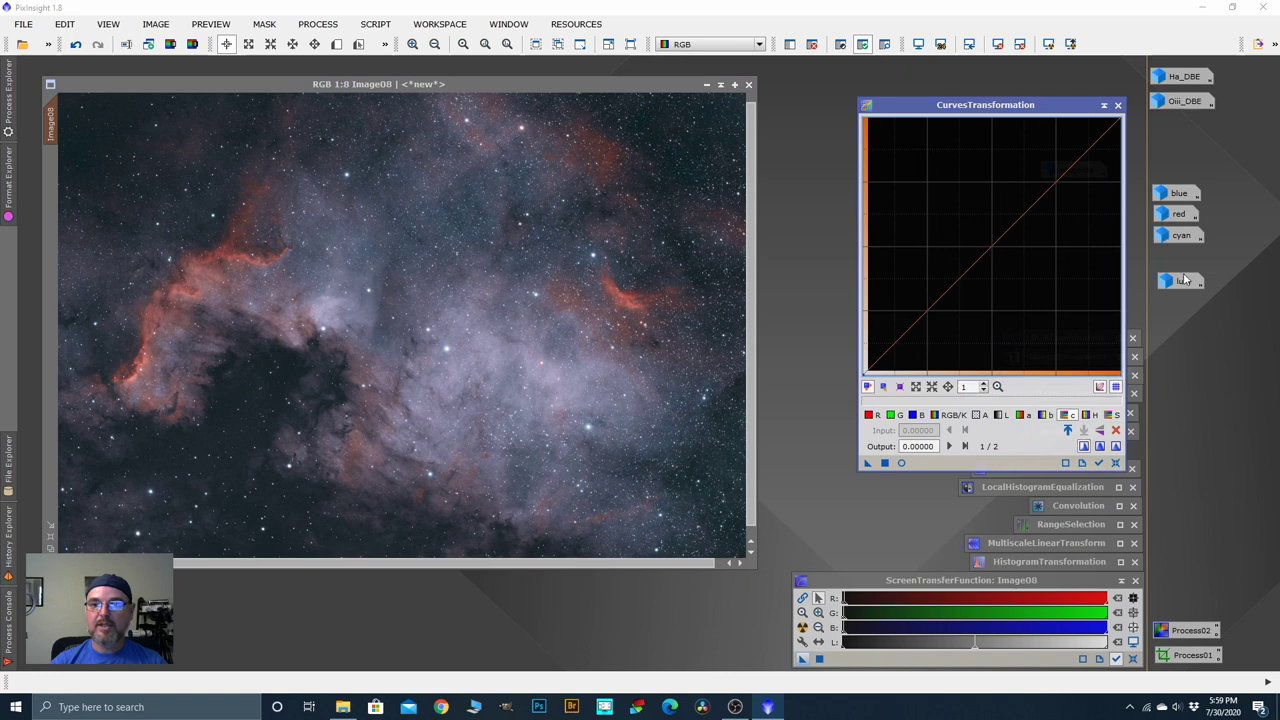
# Step: Rearrange the Curves window and icons, briefly inspecting the magenta mask
pyautogui.moveTo(985, 105); pyautogui.dragTo(827, 147)
pyautogui.moveTo(1078, 170); pyautogui.dragTo(1185, 171)
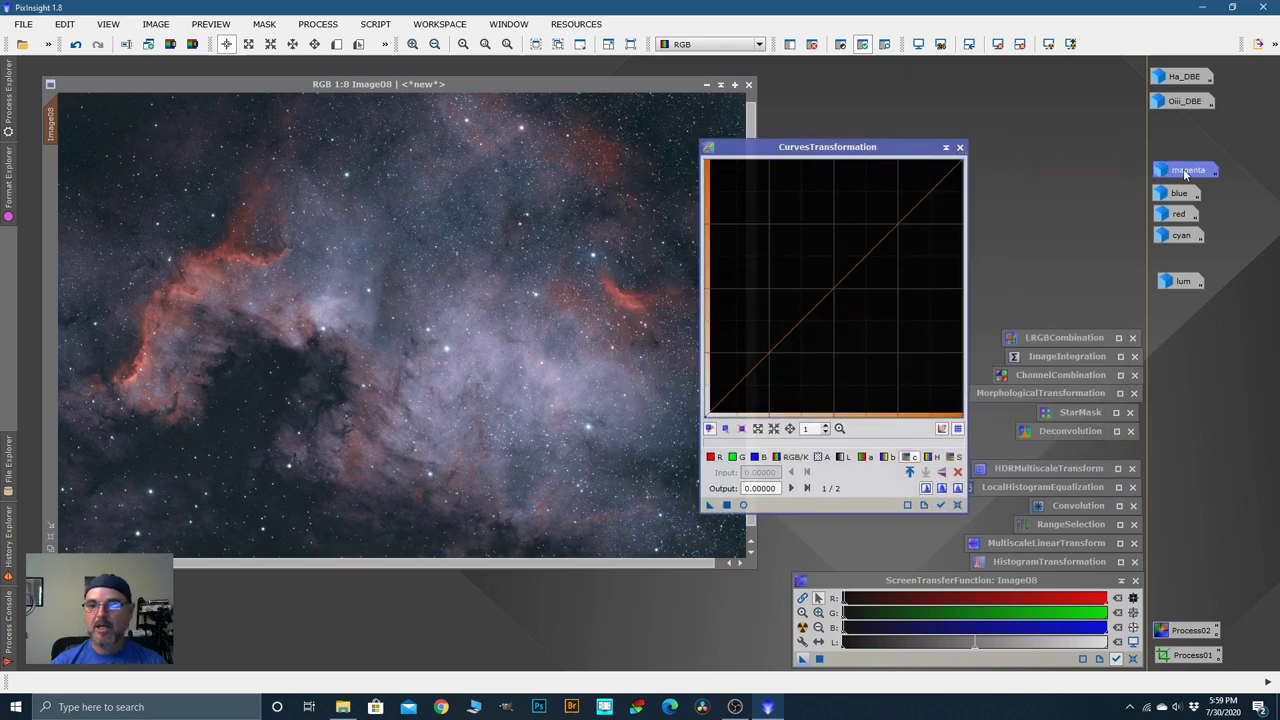
pyautogui.doubleClick(1185, 171)
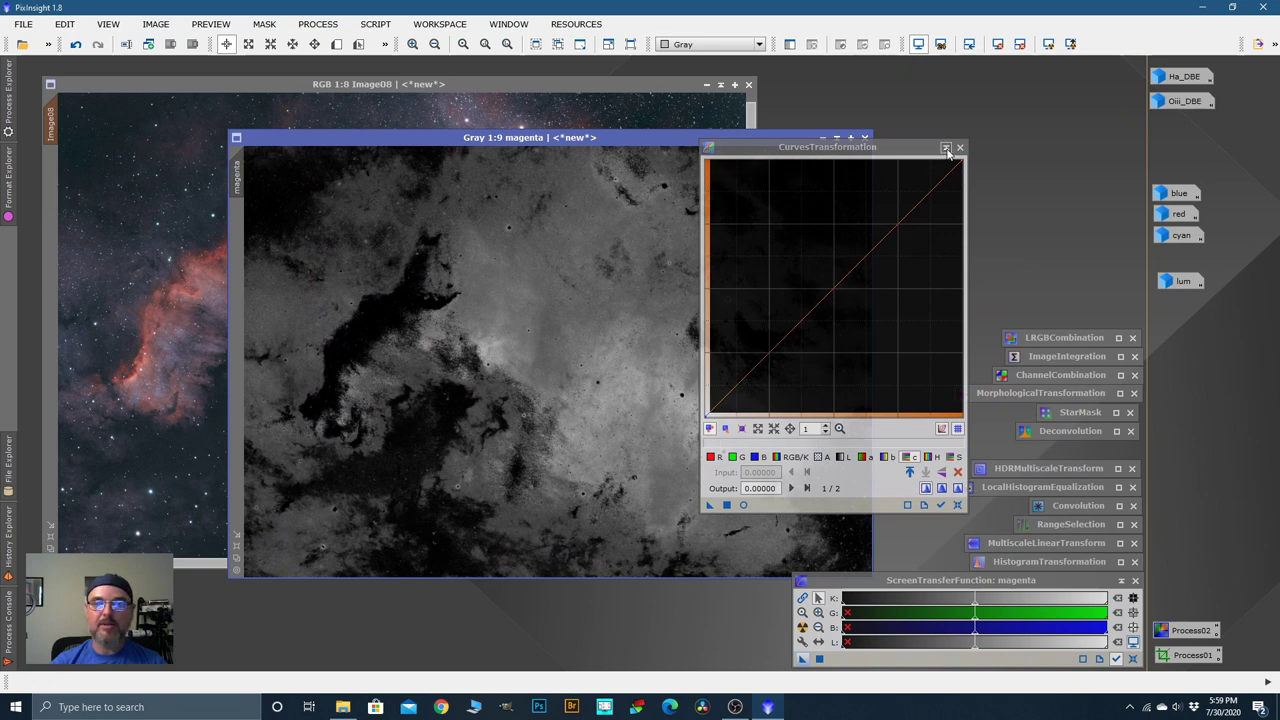
pyautogui.moveTo(903, 152); pyautogui.dragTo(1082, 157)
pyautogui.click(822, 139)
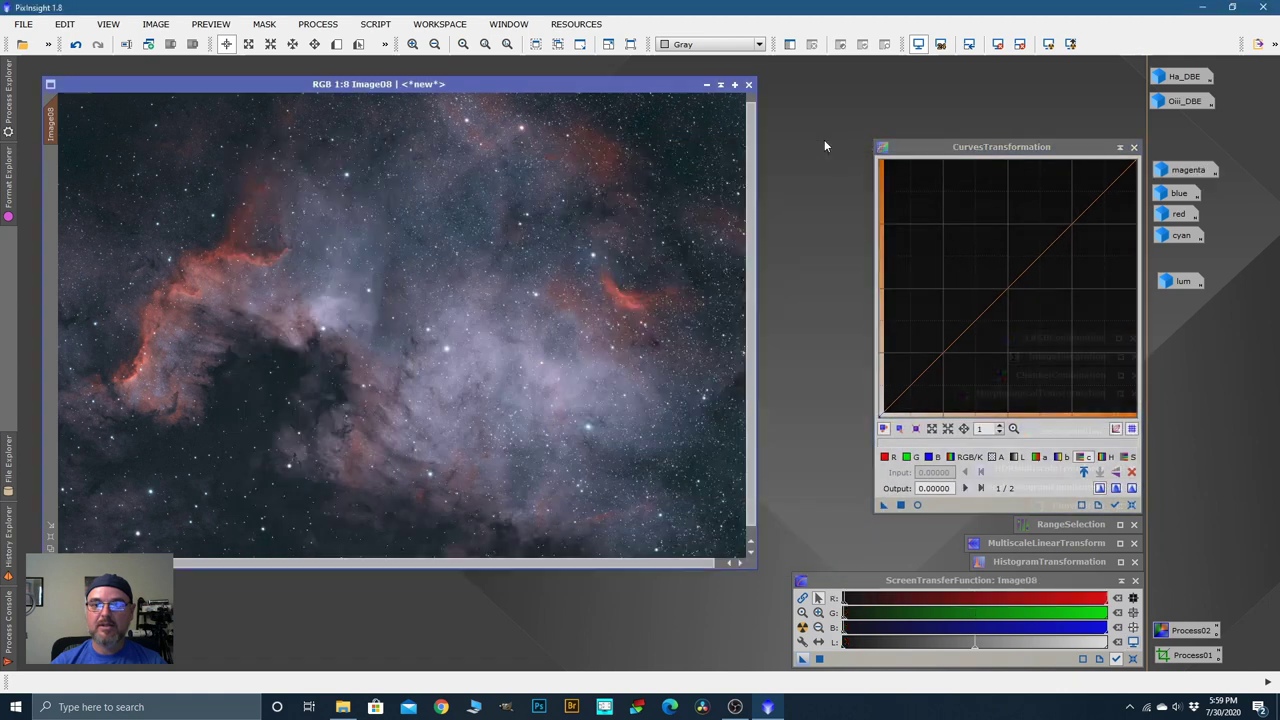
# Step: In live preview, pull the RGB curve slightly down, lift blue shadows, and lower red slightly
pyautogui.click(968, 457)
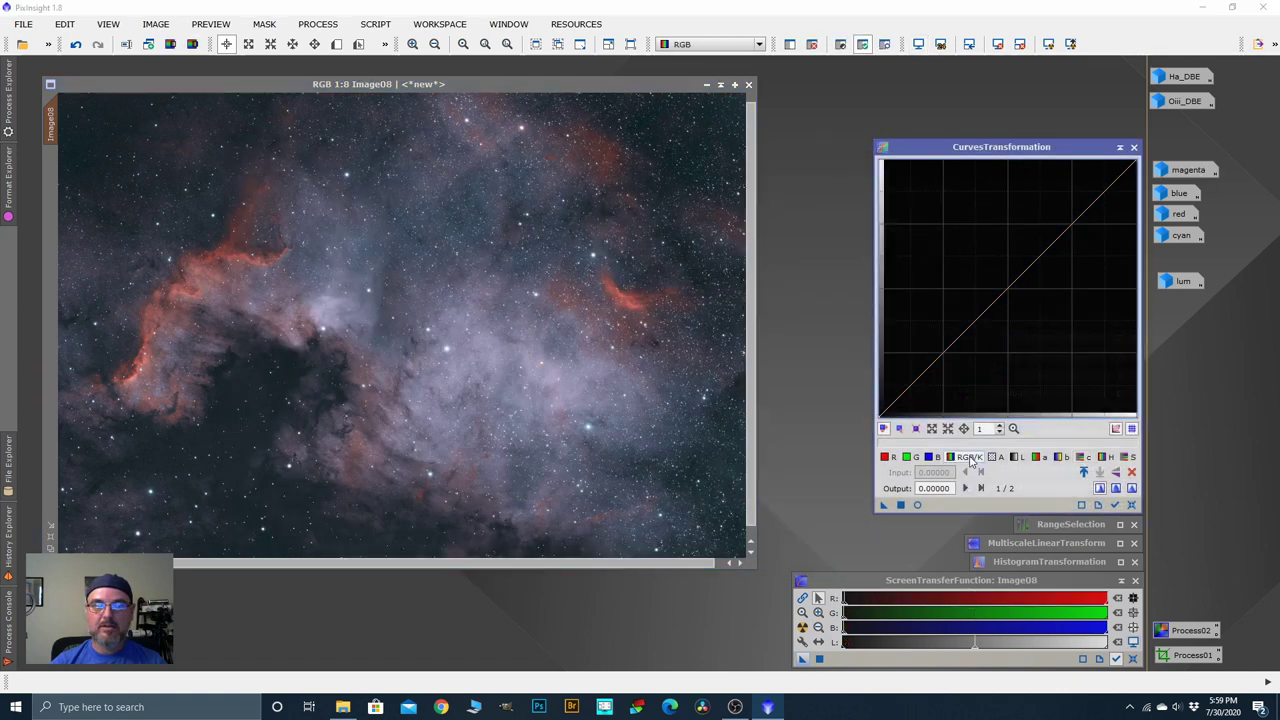
pyautogui.click(917, 504)
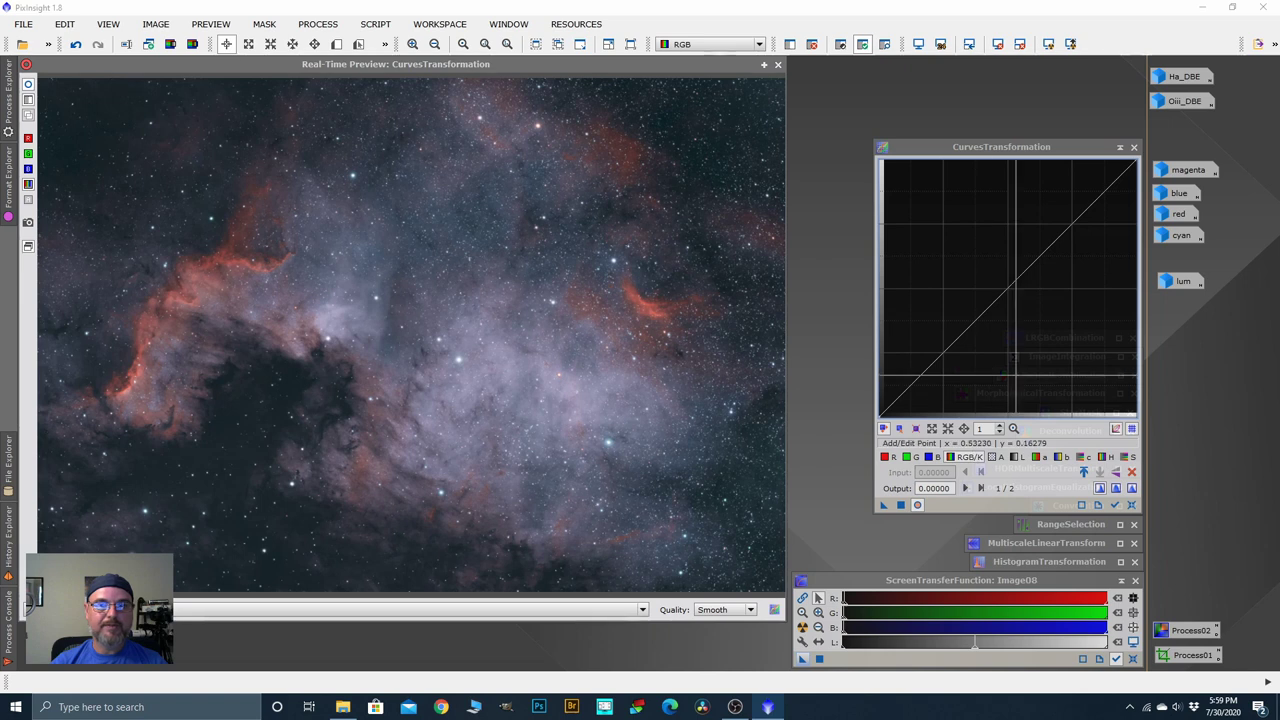
pyautogui.click(990, 315)
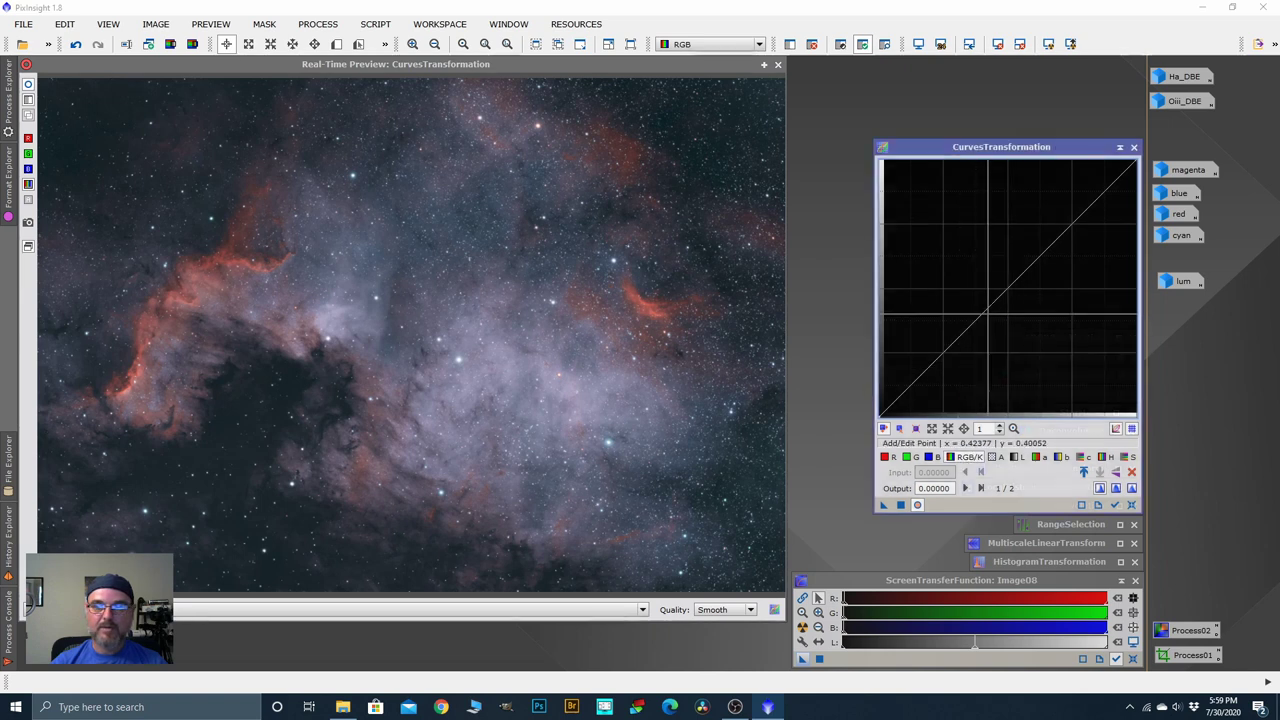
pyautogui.moveTo(988, 314); pyautogui.dragTo(999, 317)
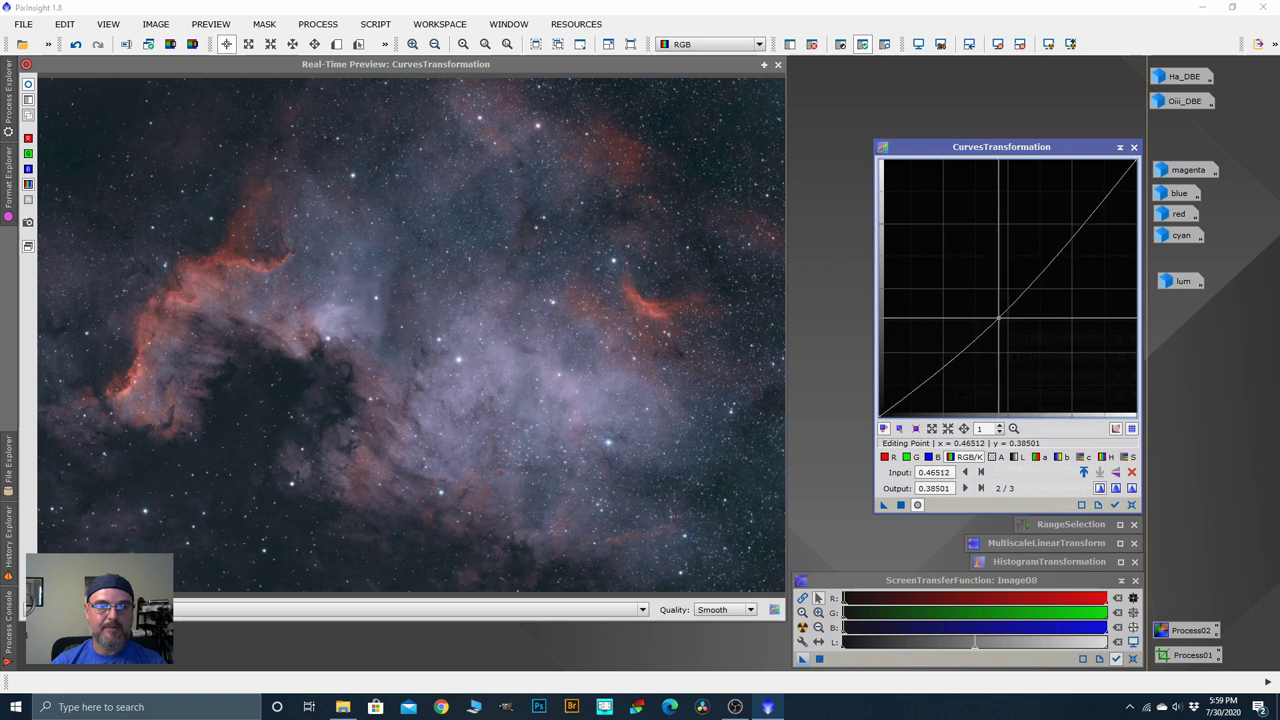
pyautogui.click(928, 457)
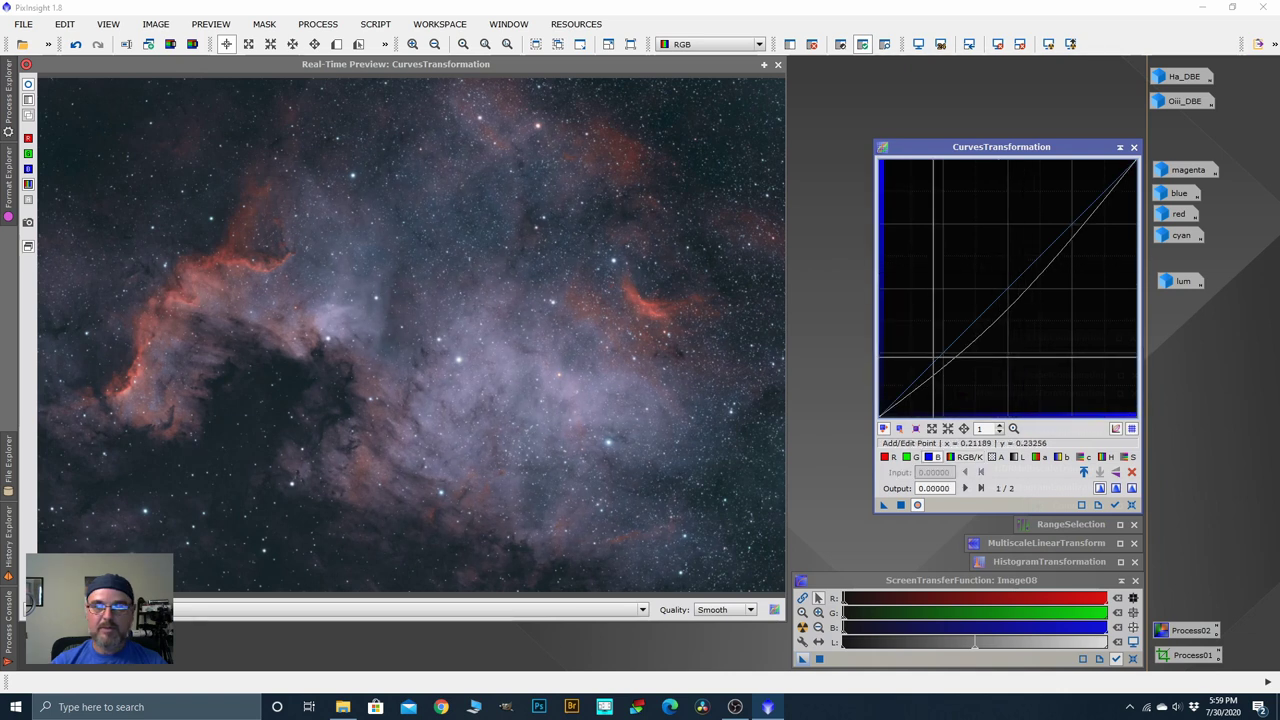
pyautogui.moveTo(934, 356); pyautogui.dragTo(935, 352)
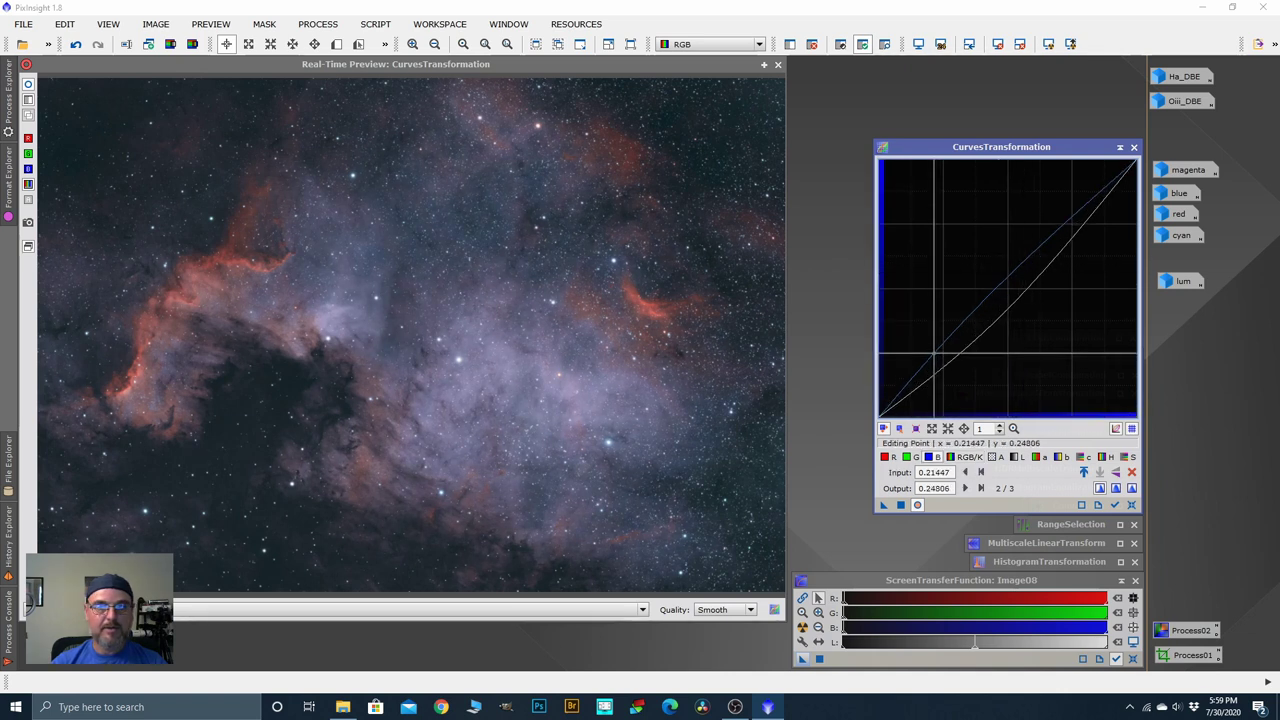
pyautogui.click(884, 457)
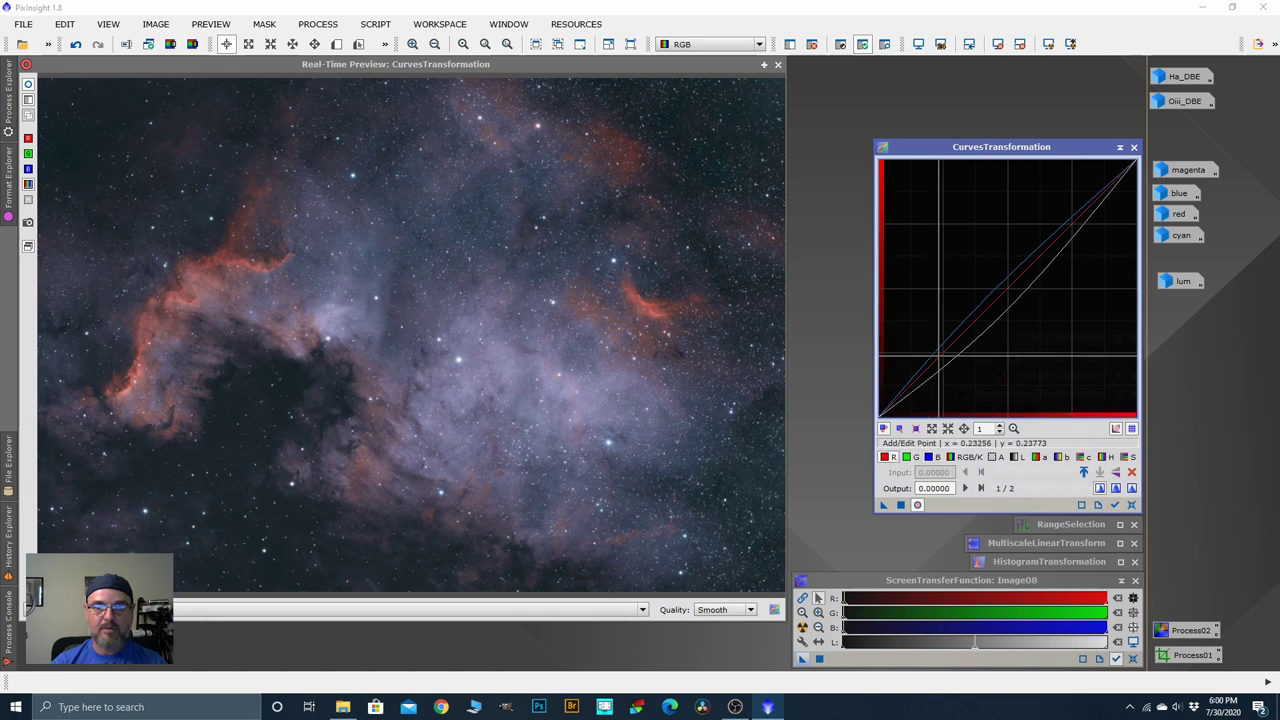
pyautogui.moveTo(939, 356); pyautogui.dragTo(945, 359)
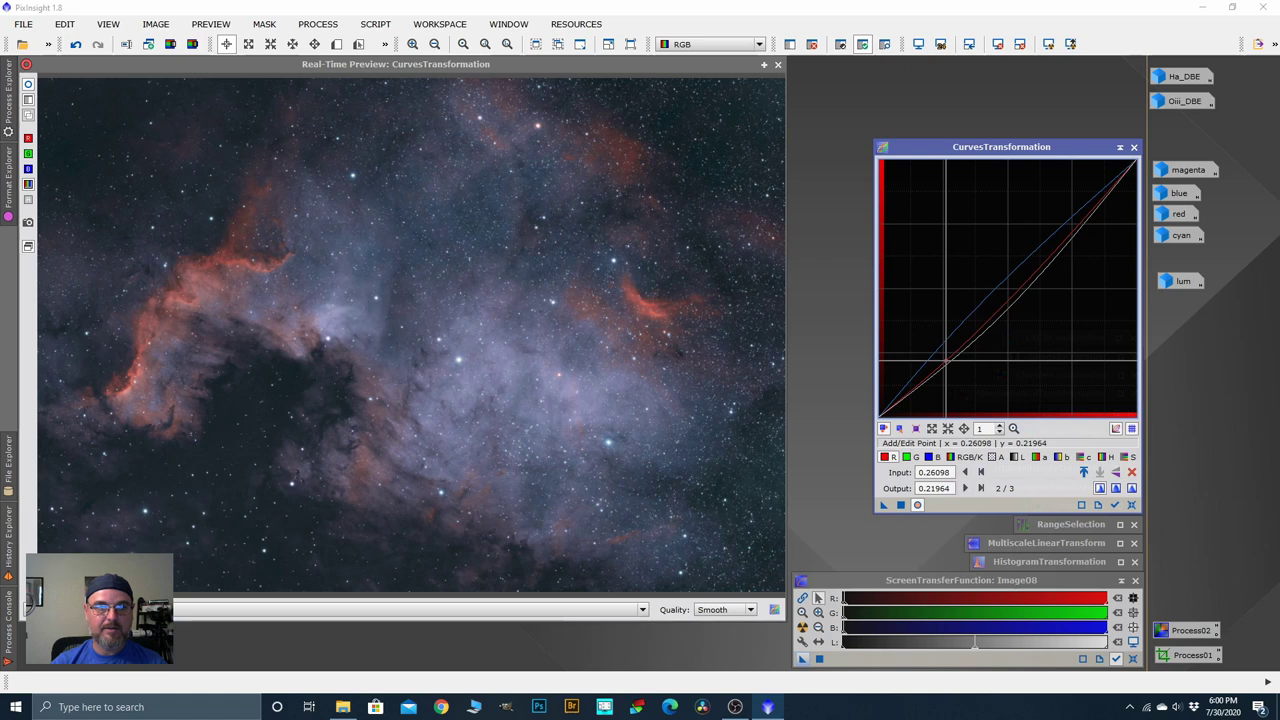
# Step: Apply the curves to Image08, reset them, iconize the Curves tool and close the preview
pyautogui.click(900, 504)
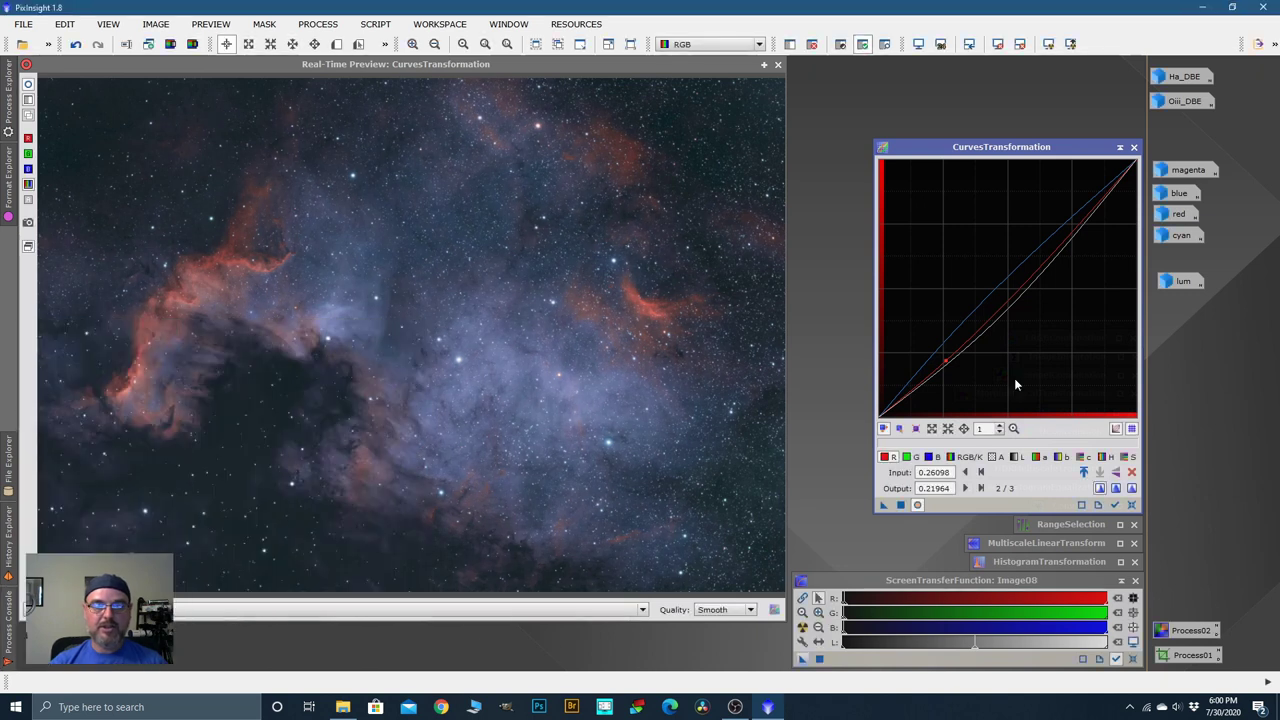
pyautogui.click(1131, 505)
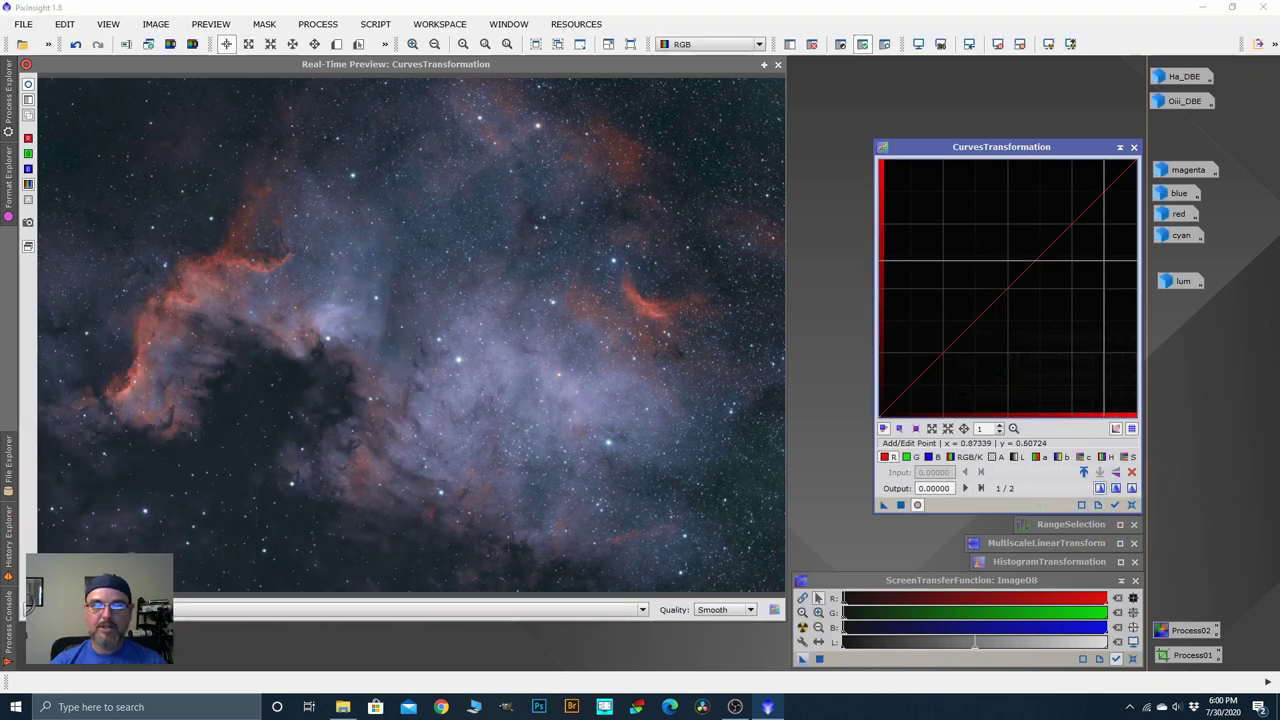
pyautogui.click(1120, 147)
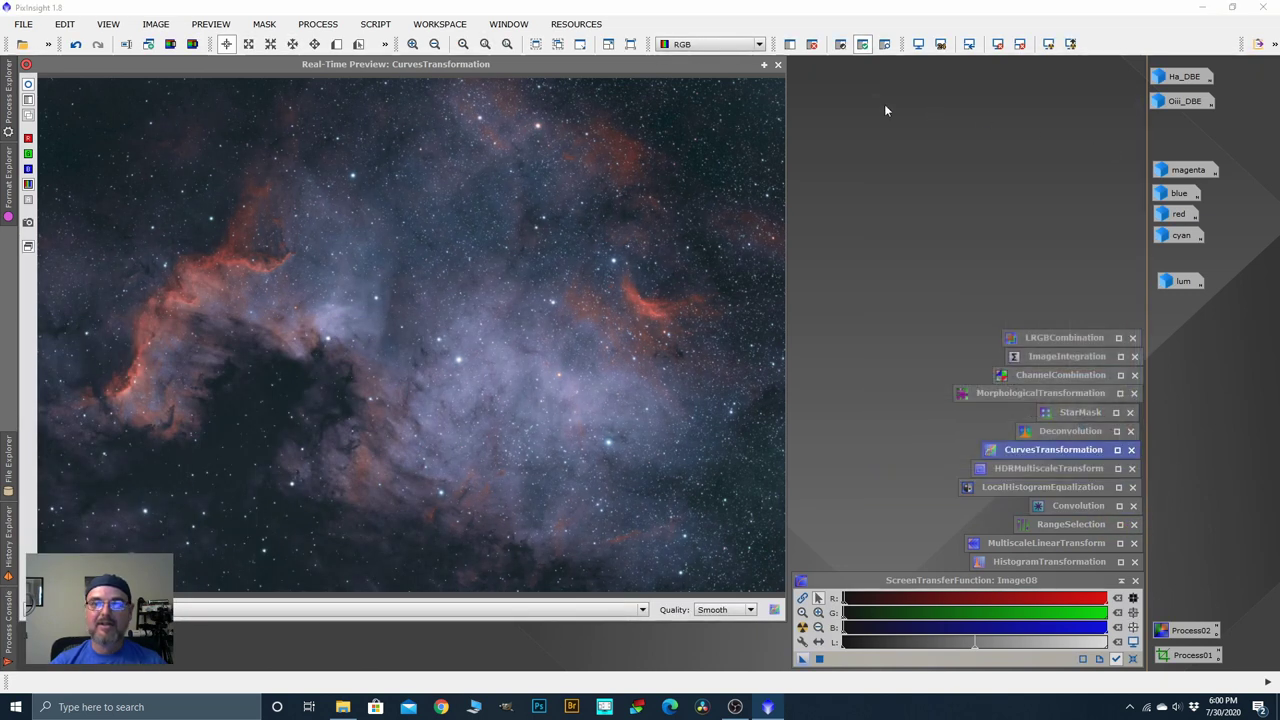
pyautogui.click(778, 64)
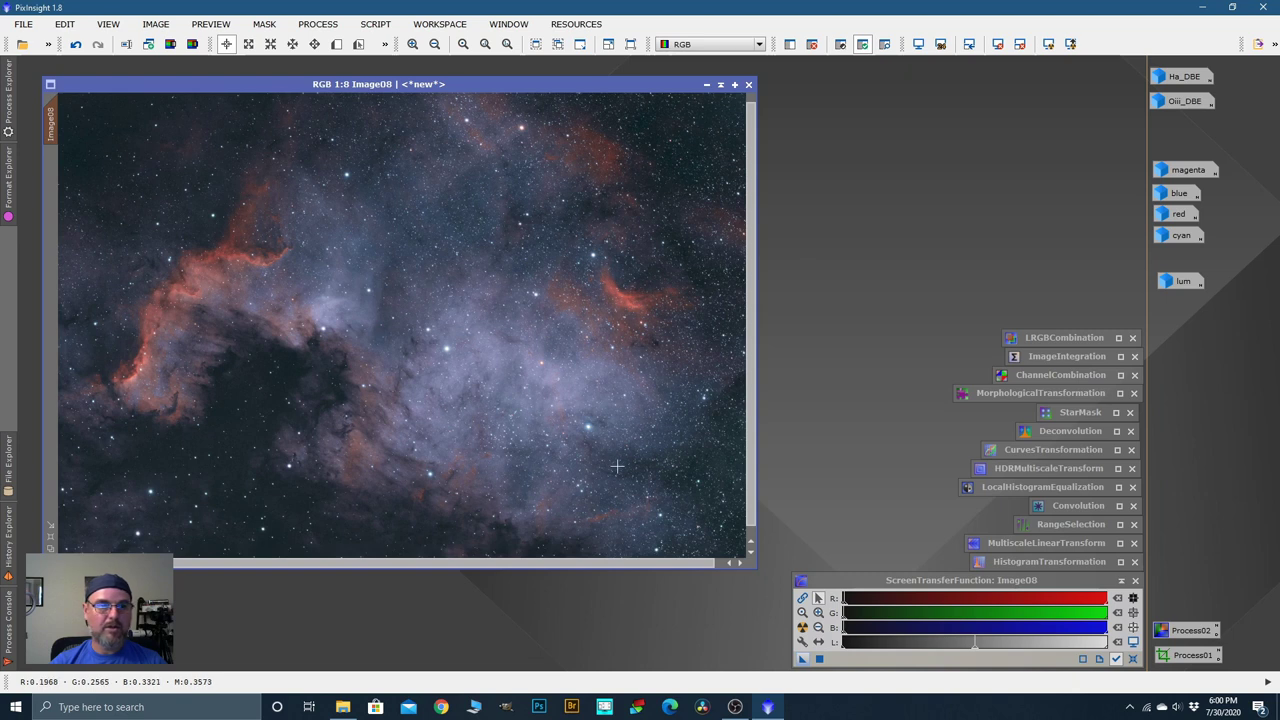
pyautogui.scroll(5, 485, 280)
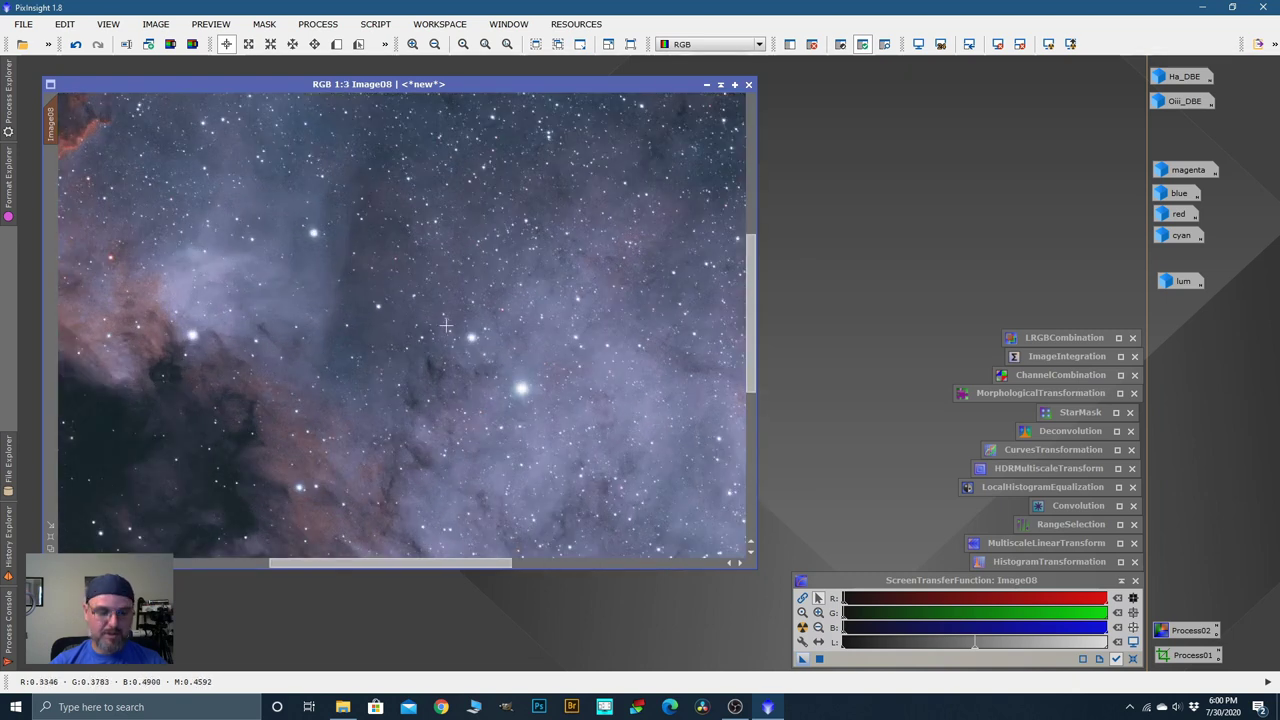
pyautogui.press('space')
pyautogui.scroll(1, 369, 336)
pyautogui.moveTo(437, 329); pyautogui.dragTo(350, 316)
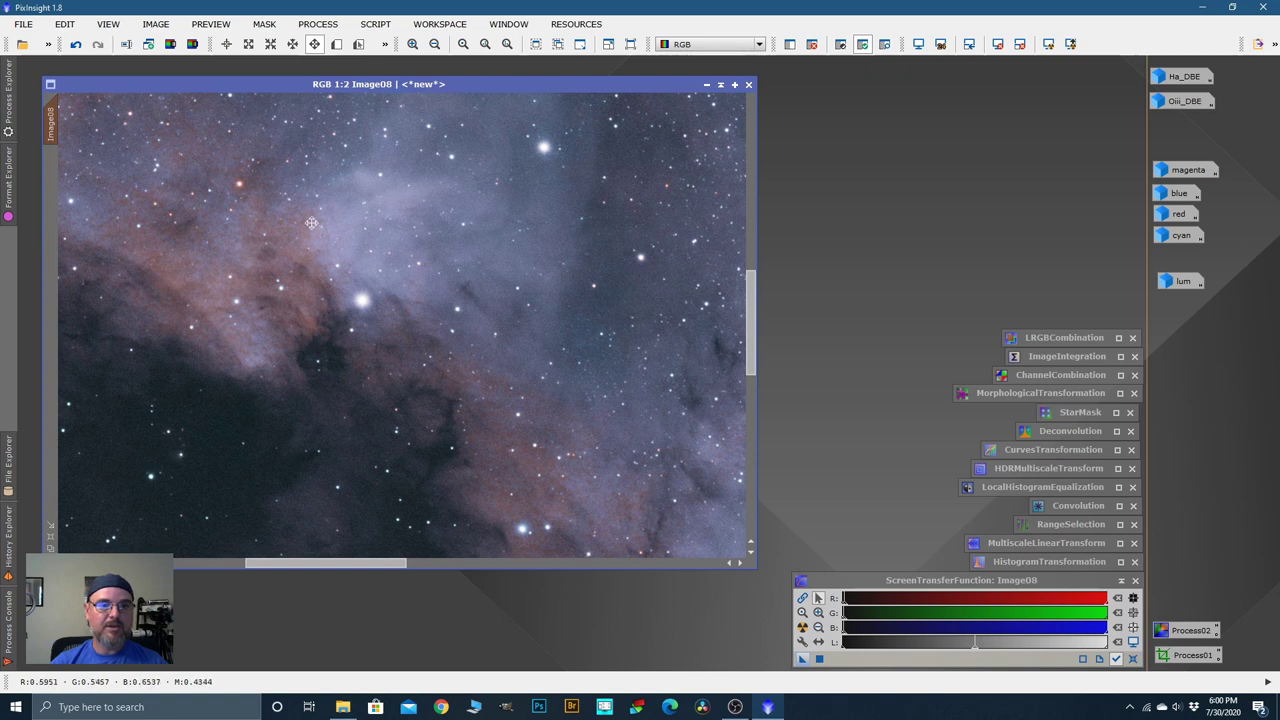
pyautogui.scroll(1, 311, 222)
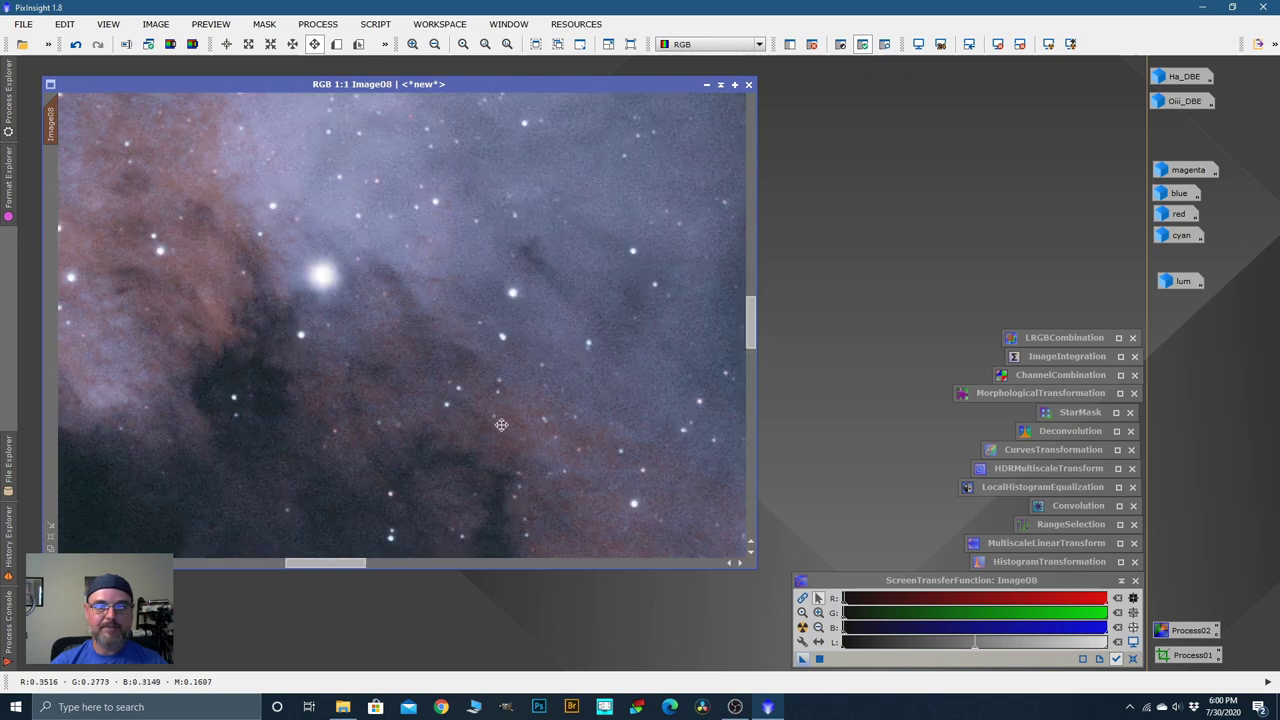
pyautogui.scroll(-3, 585, 208)
pyautogui.scroll(3, 390, 277)
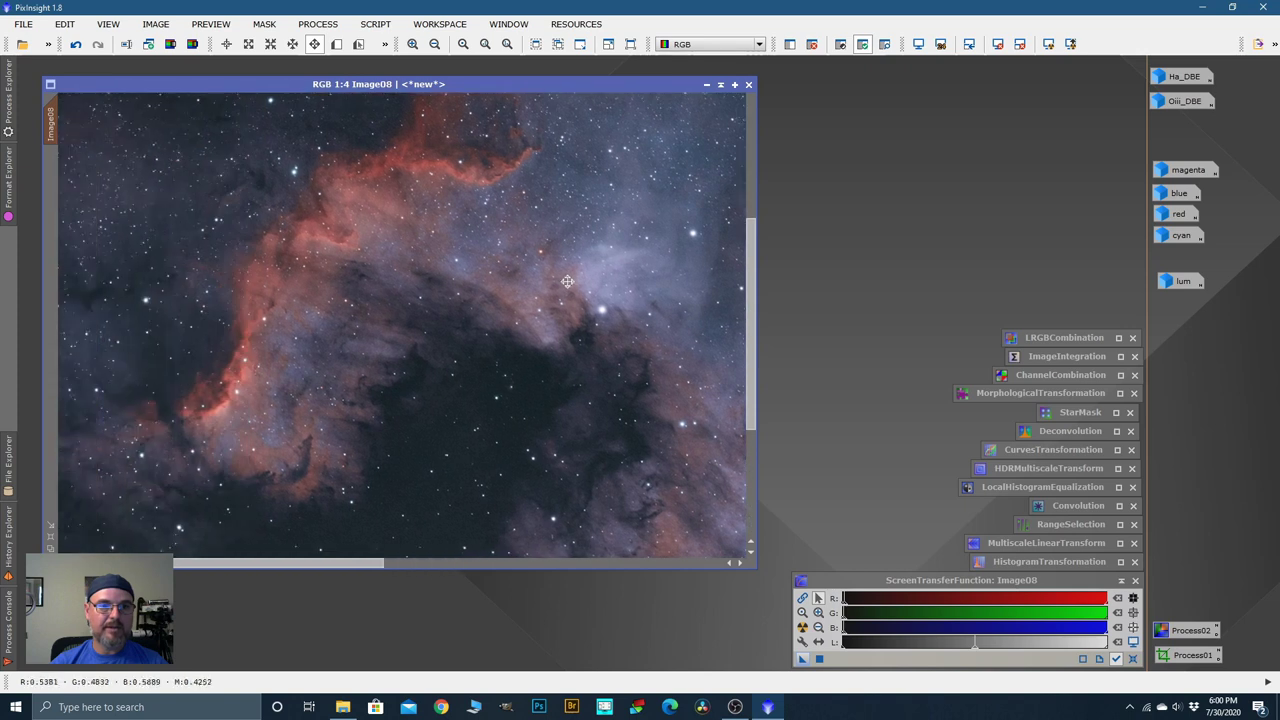
pyautogui.scroll(-1, 477, 195)
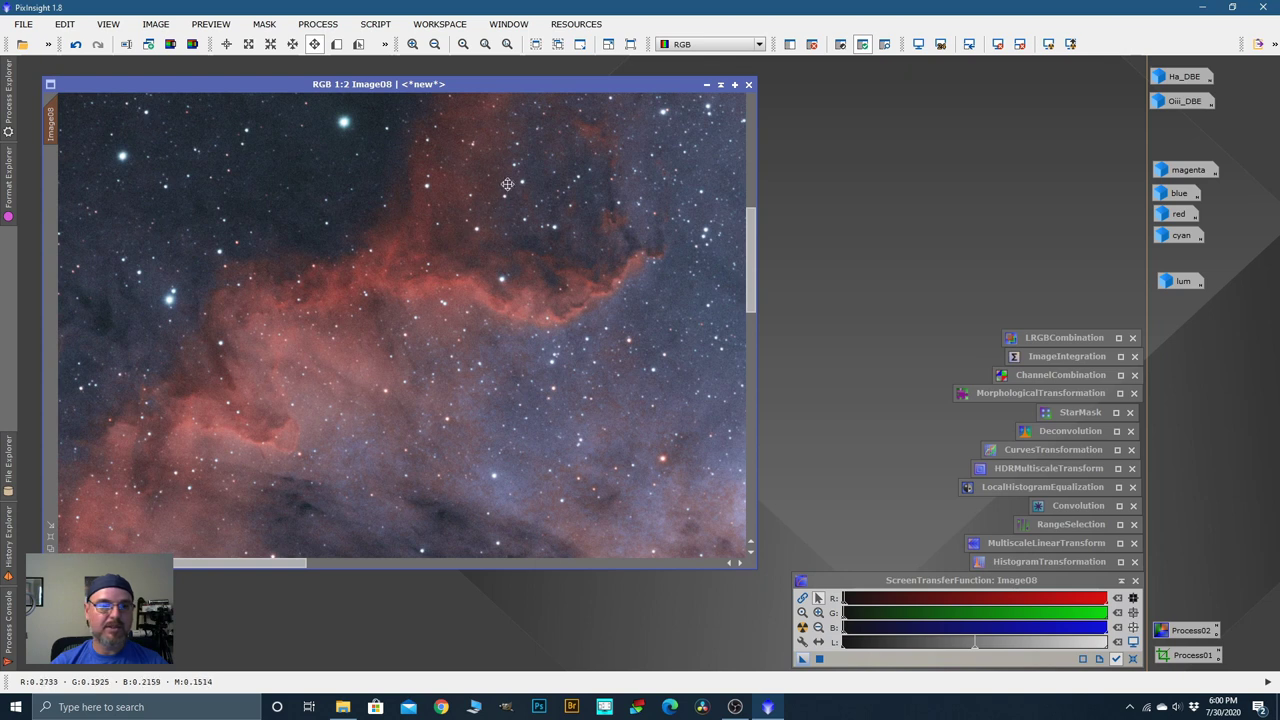
pyautogui.moveTo(444, 267); pyautogui.dragTo(514, 191)
pyautogui.scroll(-3, 460, 246)
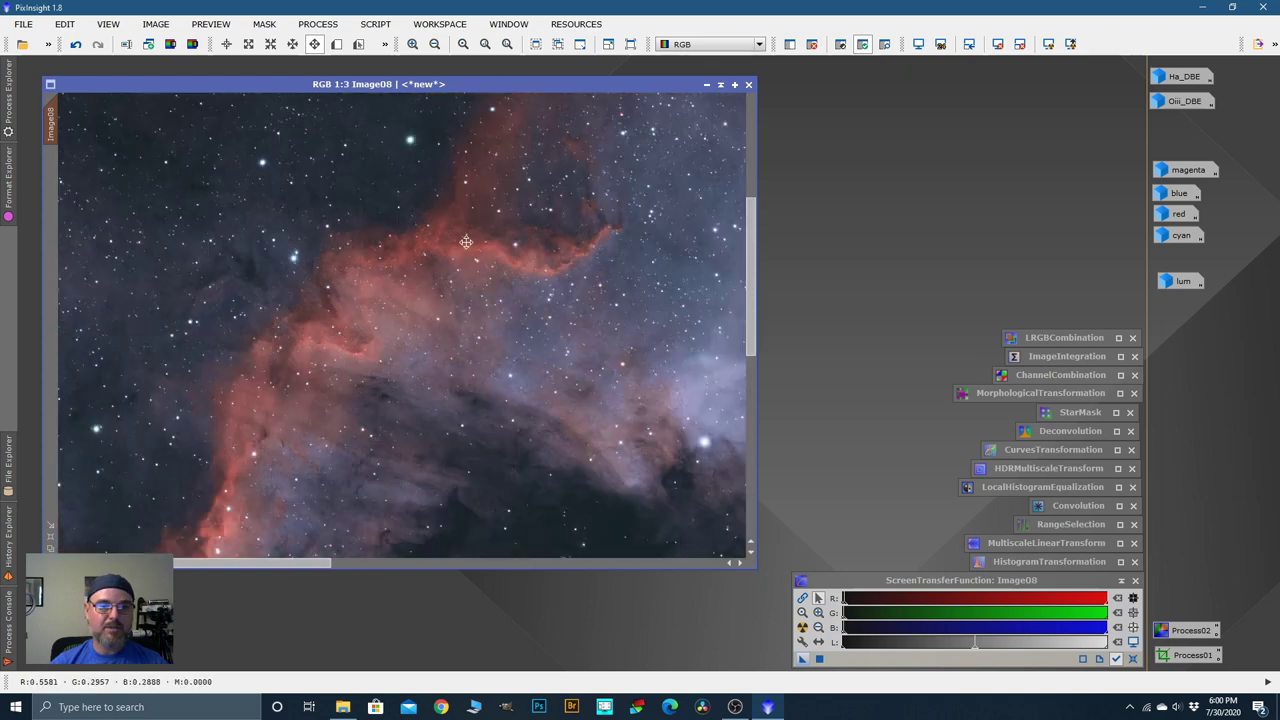
pyautogui.hotkey('alt', 'r')
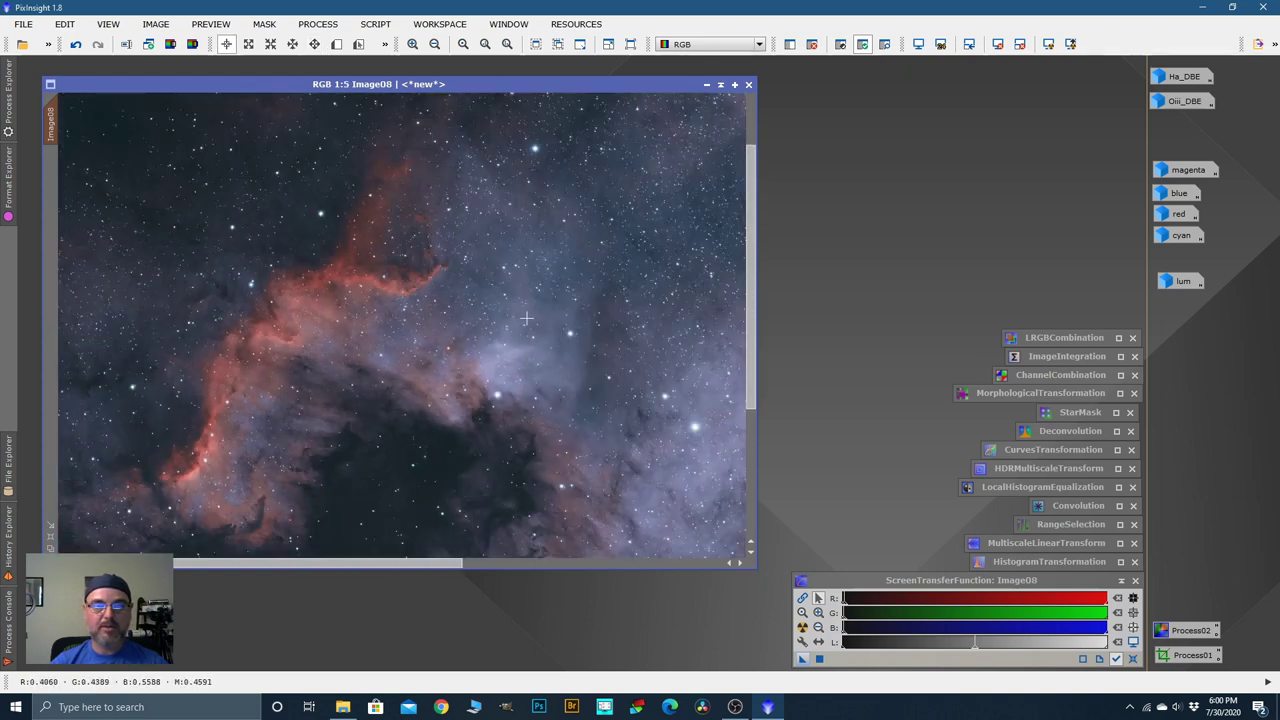
pyautogui.scroll(-4, 520, 315)
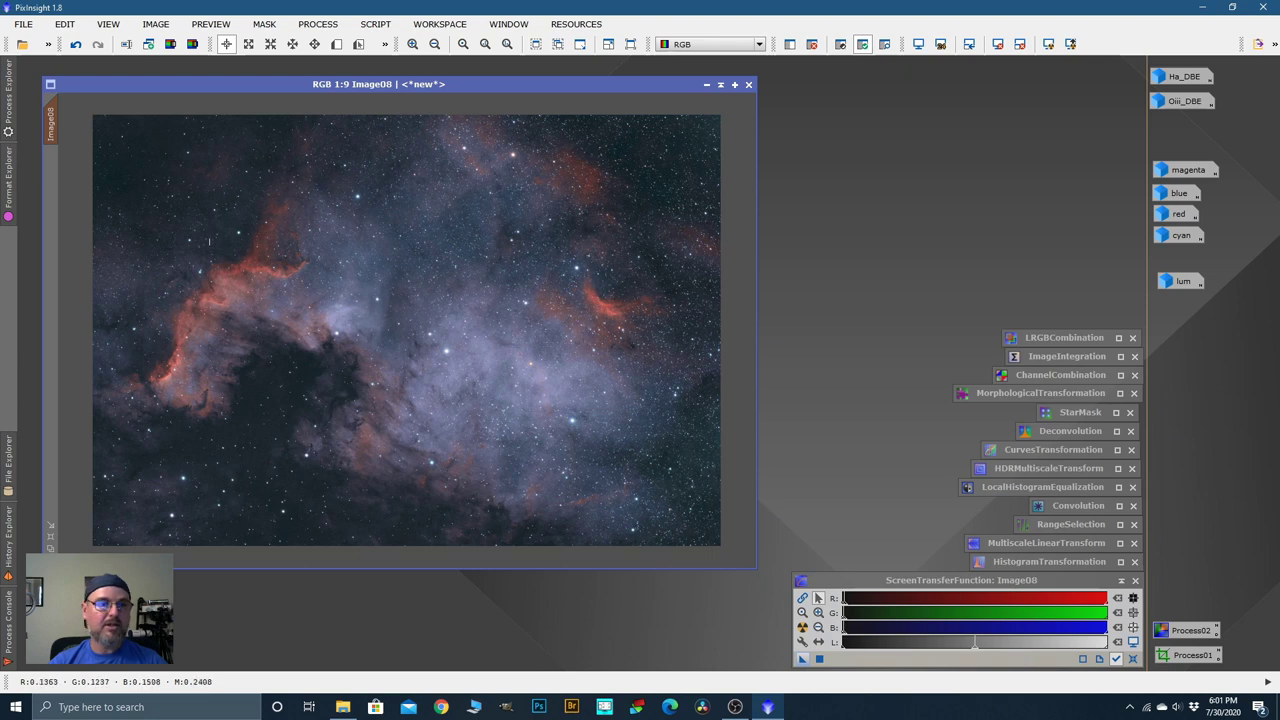
# Step: Remove the mask from the colour-refined Image08
pyautogui.rightClick(368, 220)
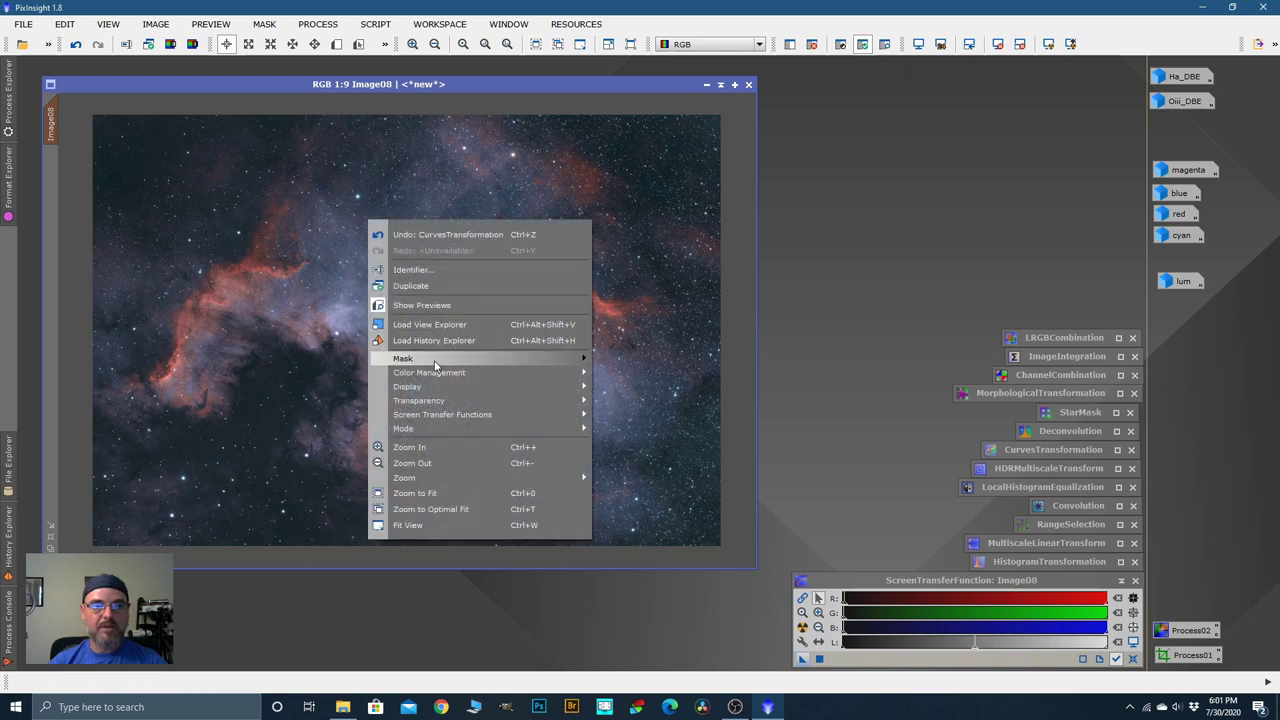
pyautogui.moveTo(435, 366)
pyautogui.click(614, 380)
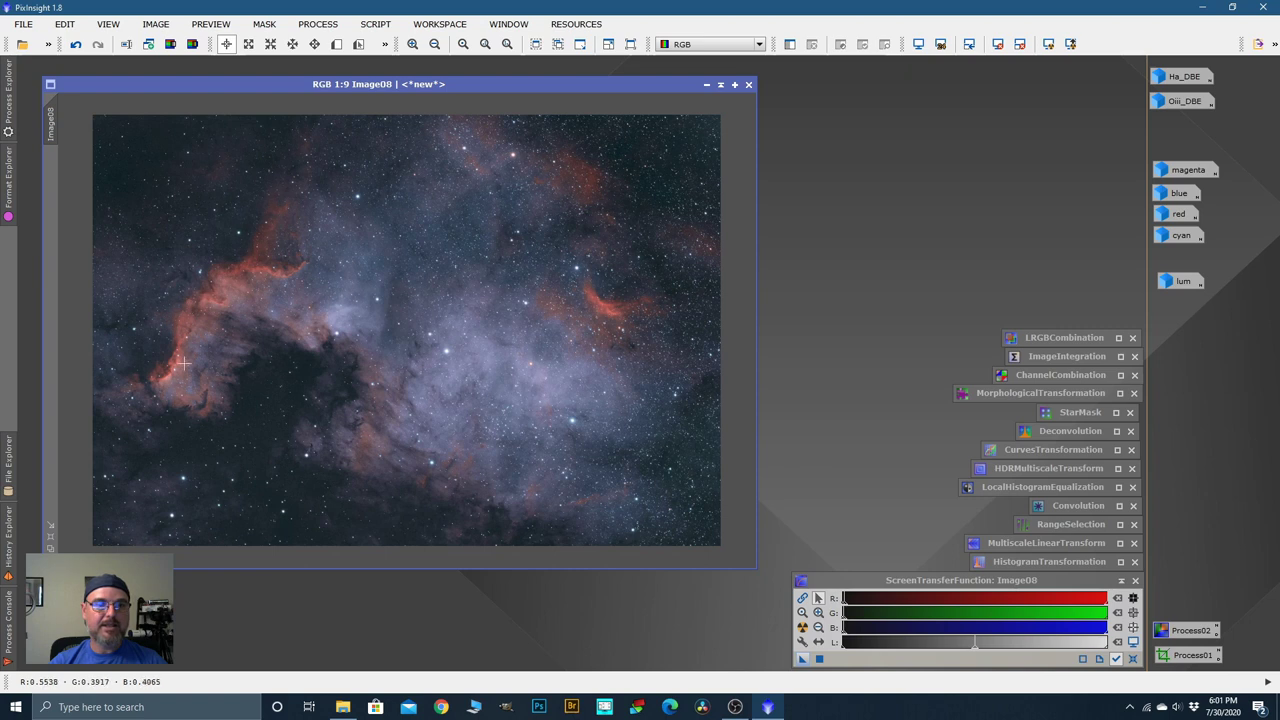
# Step: Minimize Image08, rename its icon to Hoo, and park it at the bottom of the workspace
pyautogui.click(706, 85)
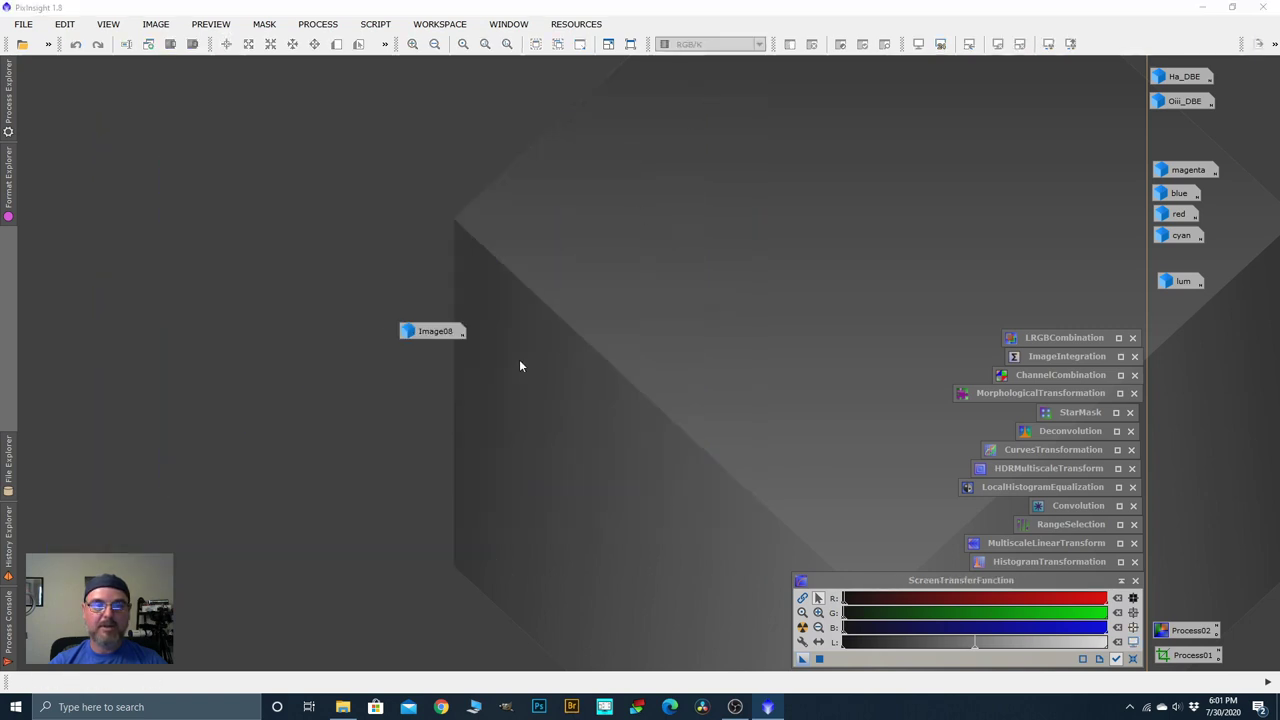
pyautogui.rightClick(425, 332)
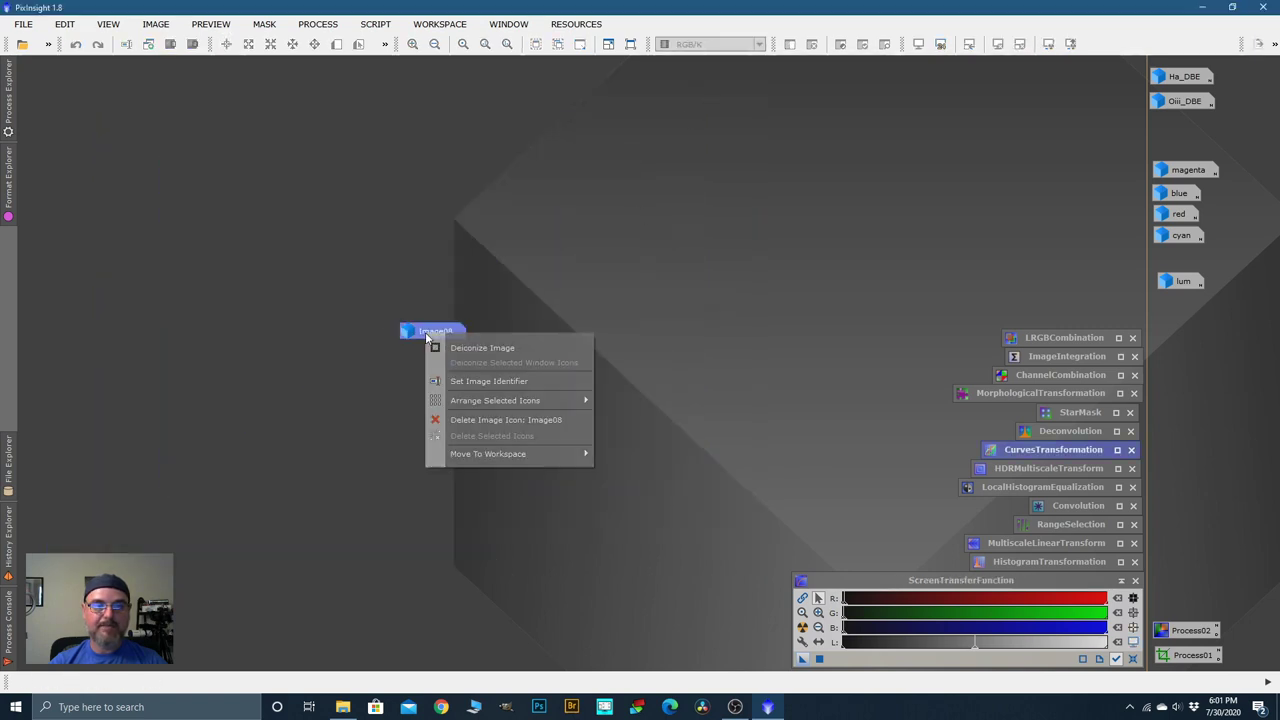
pyautogui.click(477, 381)
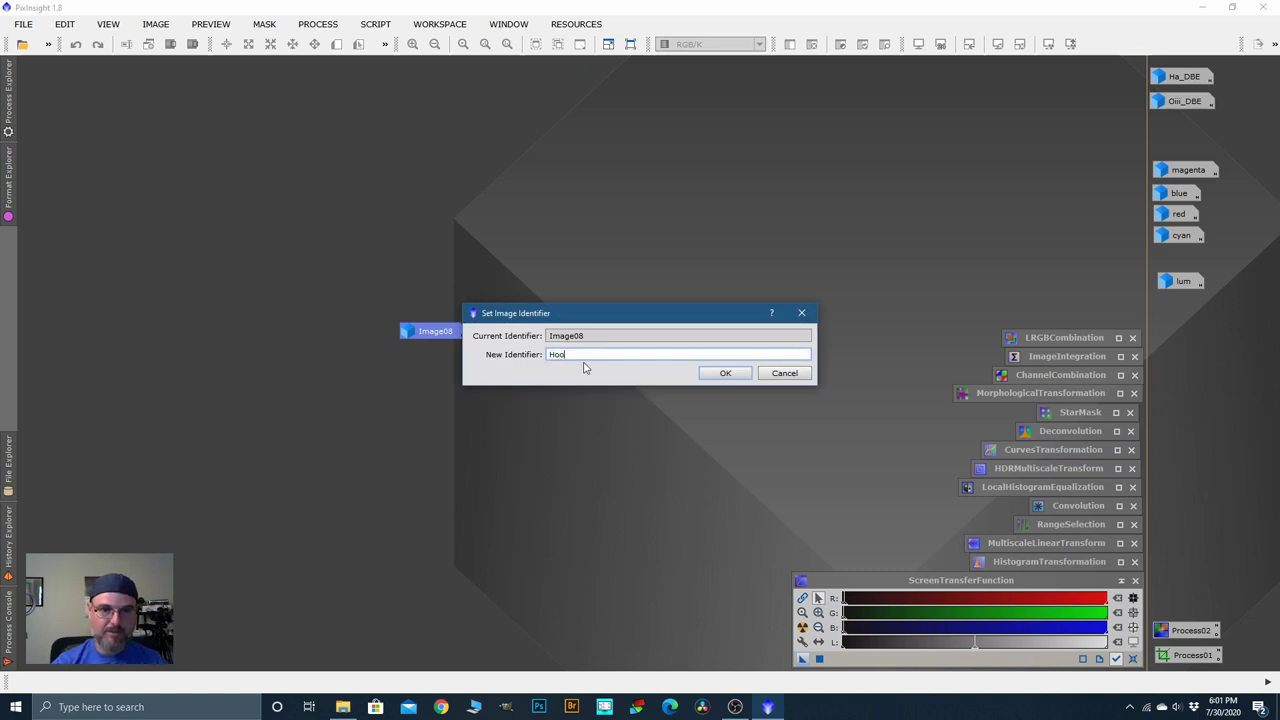
pyautogui.click(720, 371)
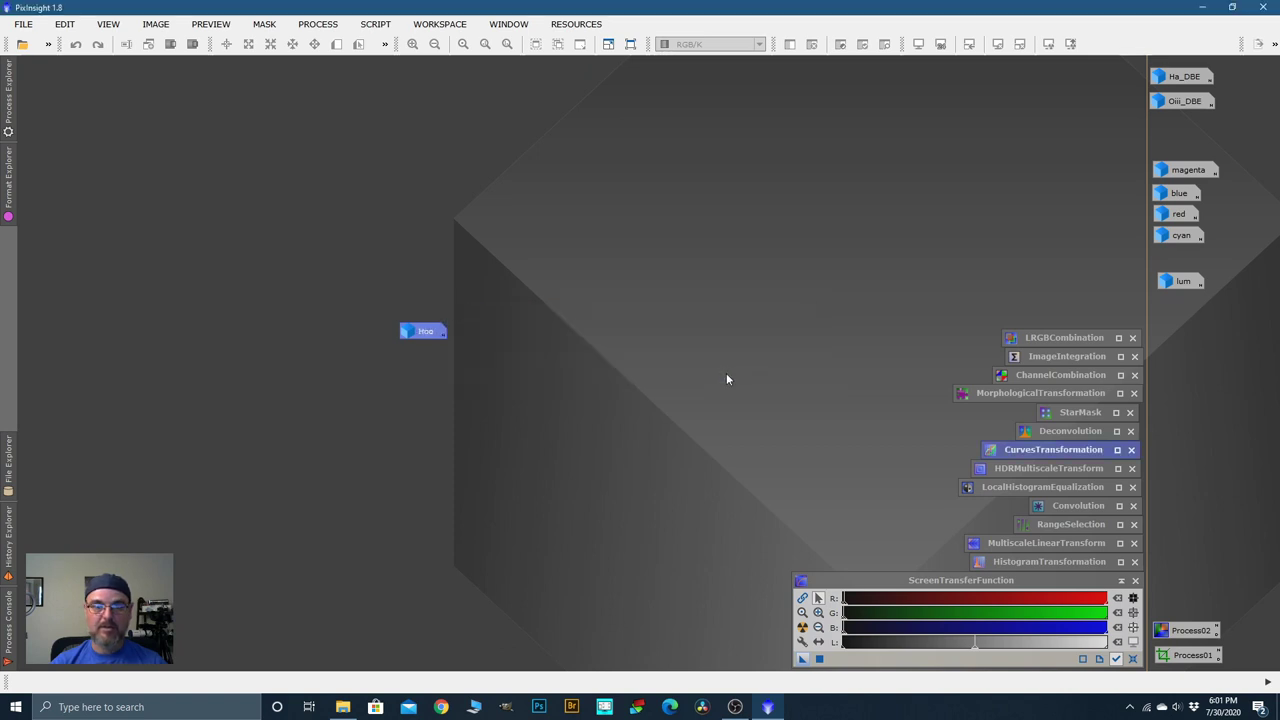
pyautogui.moveTo(440, 335); pyautogui.dragTo(783, 661)
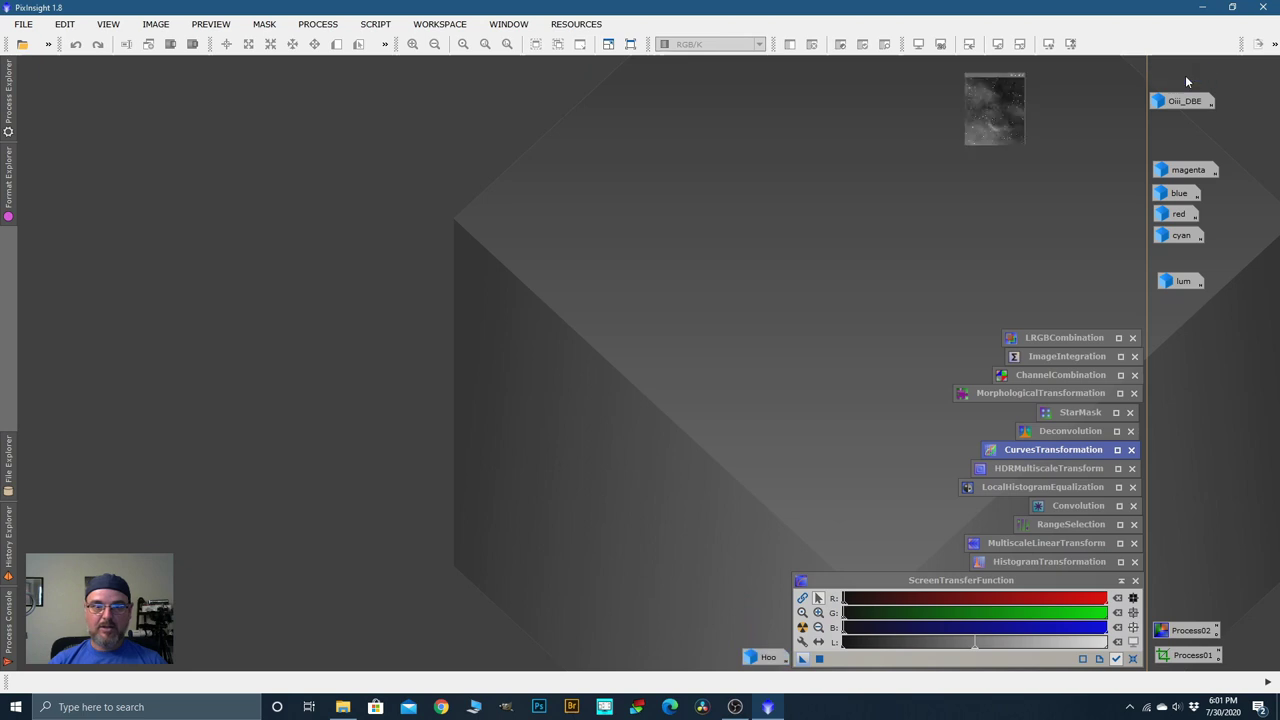
# Step: Clone Ha_DBE into Ha_DBE_clone, minimize the original, and enlarge the clone's window
pyautogui.doubleClick(1185, 76)
pyautogui.moveTo(470, 101); pyautogui.dragTo(530, 96)
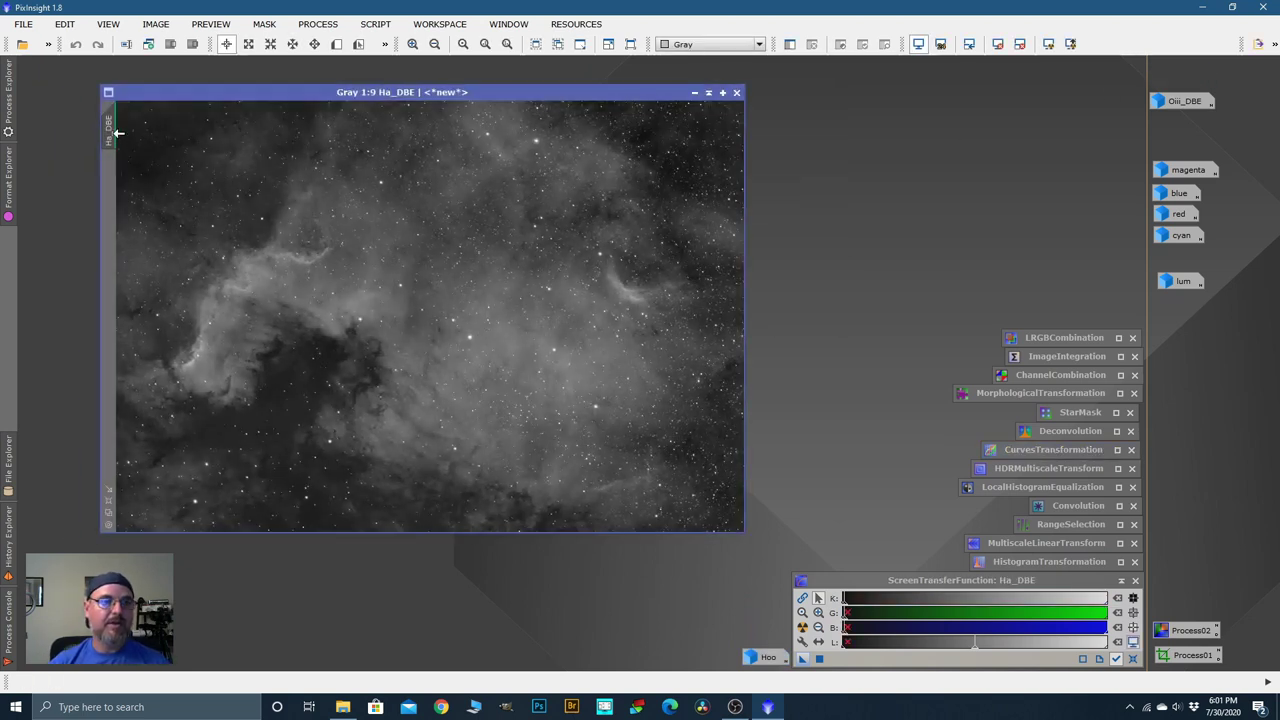
pyautogui.moveTo(112, 130); pyautogui.dragTo(158, 167)
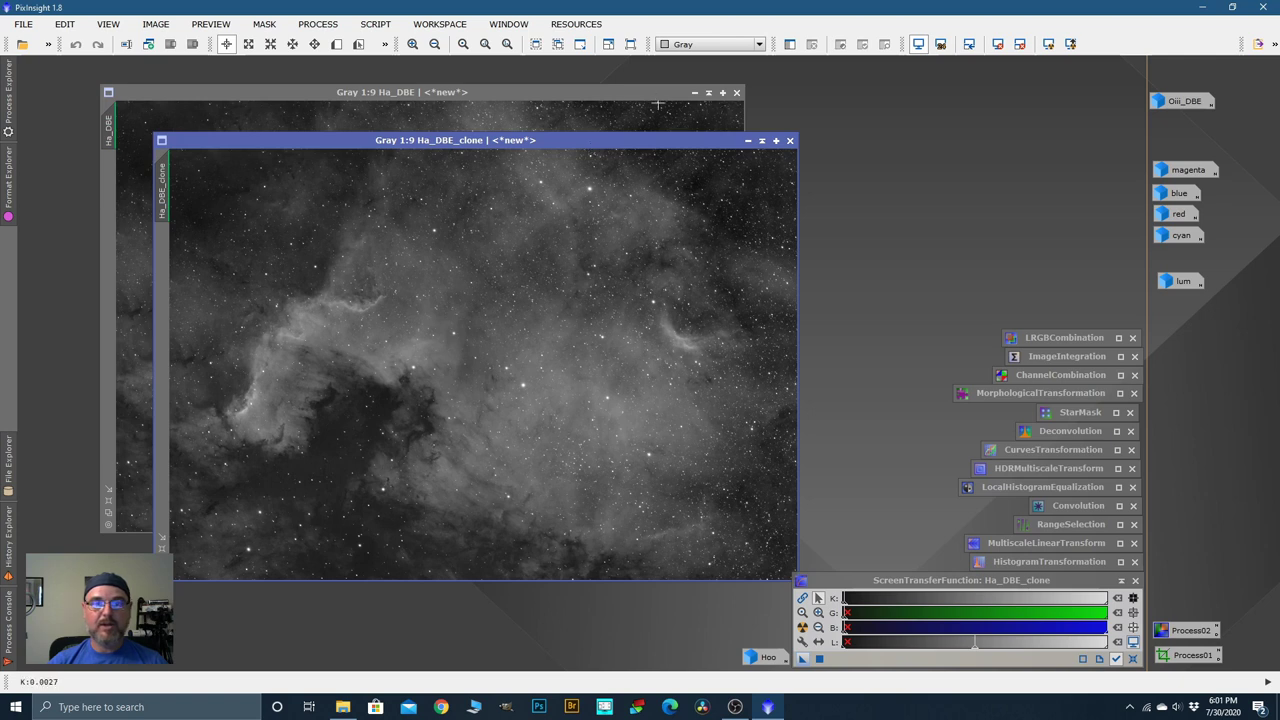
pyautogui.click(694, 93)
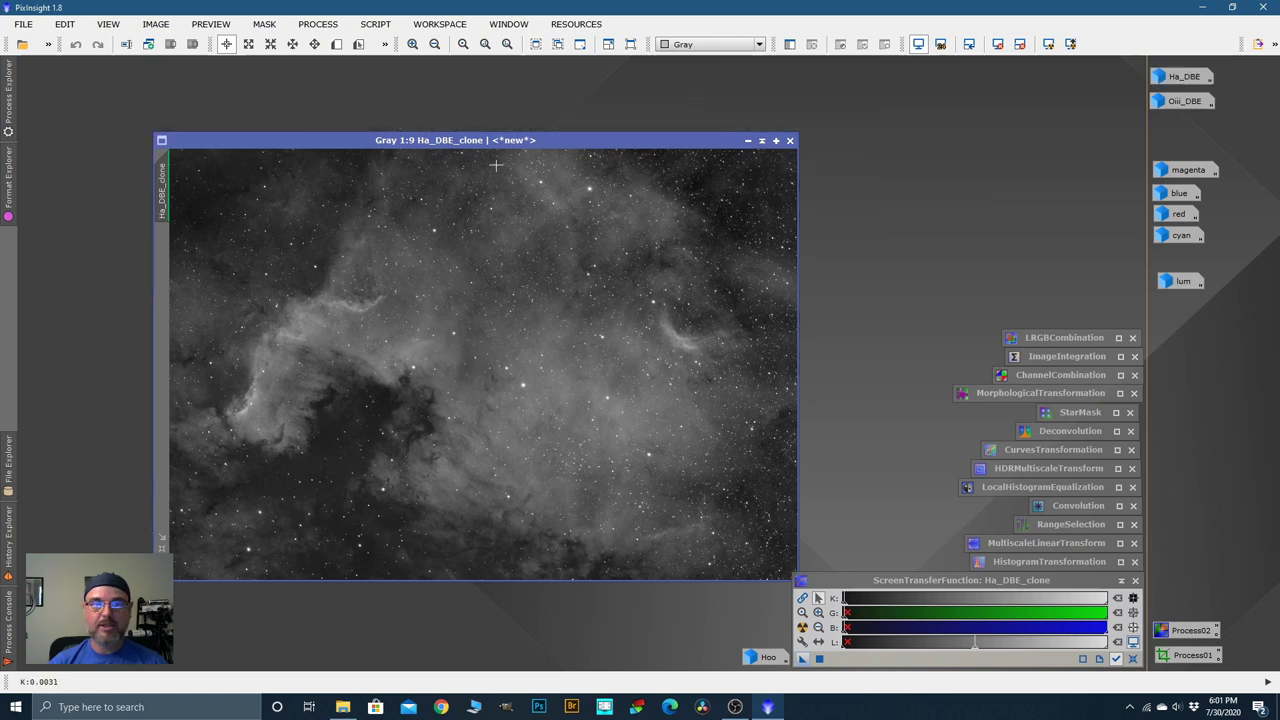
pyautogui.moveTo(551, 145); pyautogui.dragTo(510, 120)
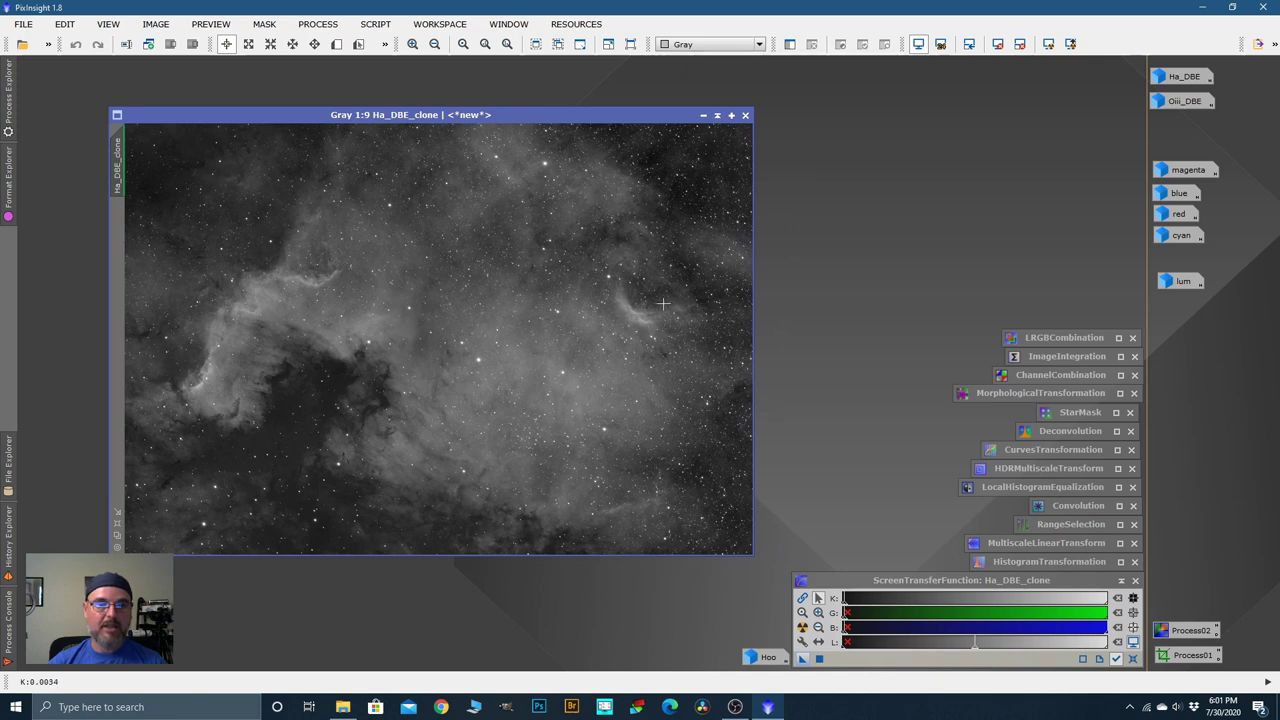
pyautogui.moveTo(559, 115); pyautogui.dragTo(544, 90)
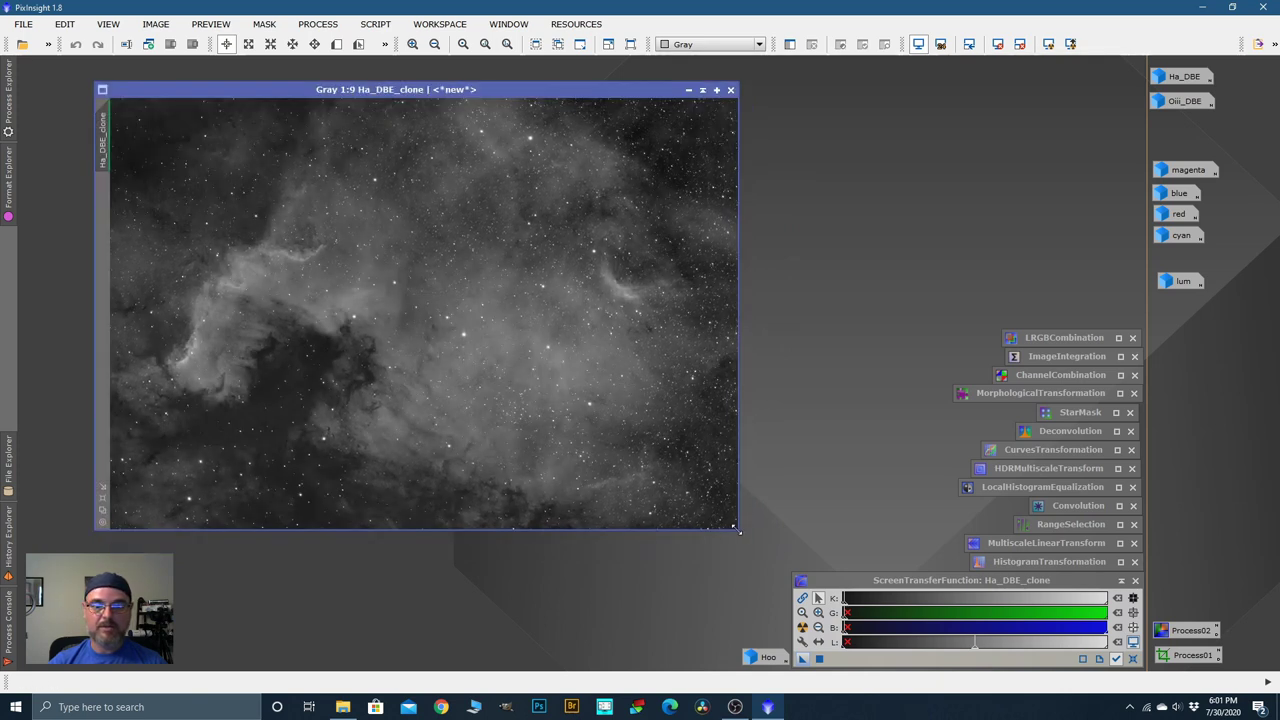
pyautogui.moveTo(738, 529); pyautogui.dragTo(799, 555)
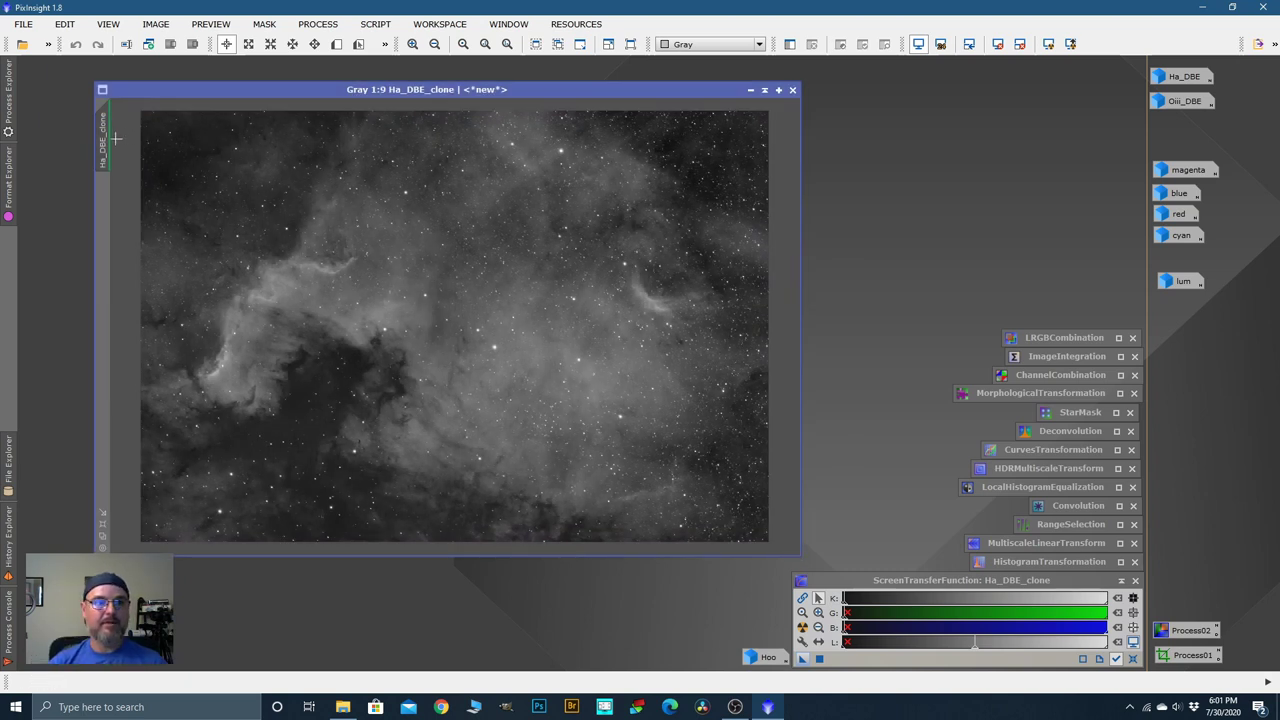
# Step: Duplicate Ha_DBE_clone into Ha_DBE_clone_clone and re-apply the auto-stretch to Ha_DBE_clone
pyautogui.moveTo(104, 141); pyautogui.dragTo(164, 158)
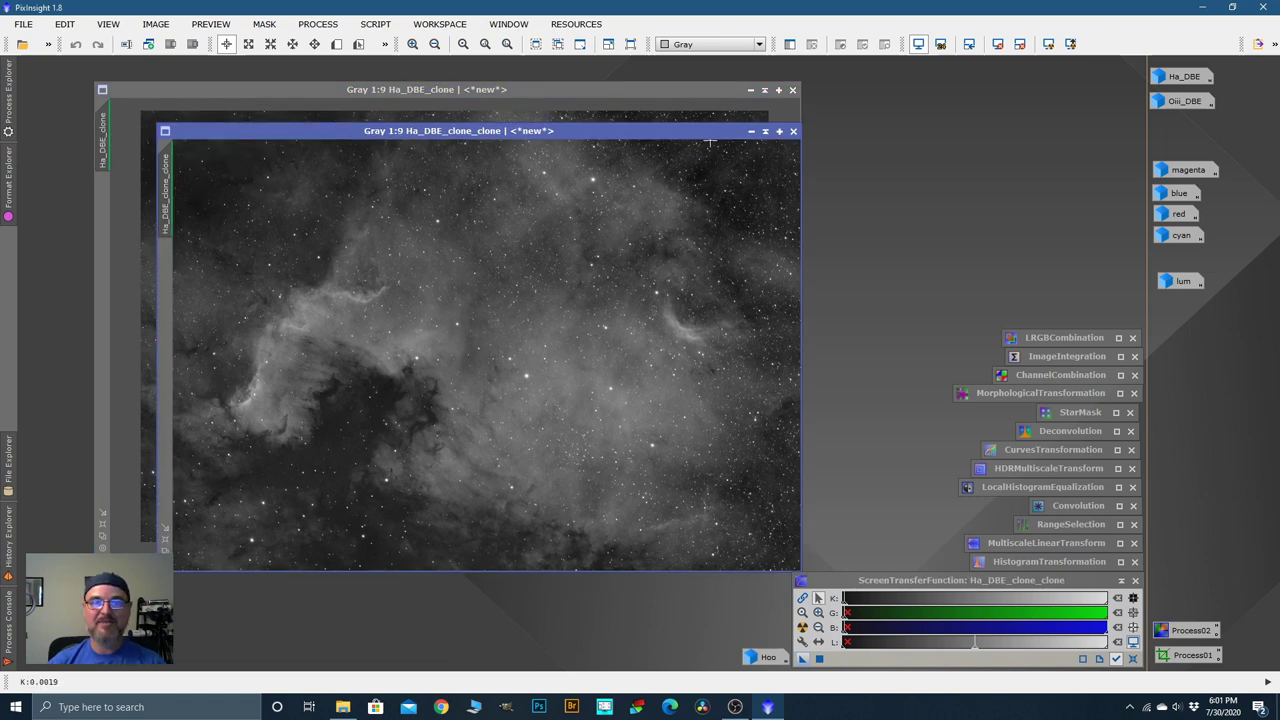
pyautogui.moveTo(710, 142); pyautogui.dragTo(546, 276)
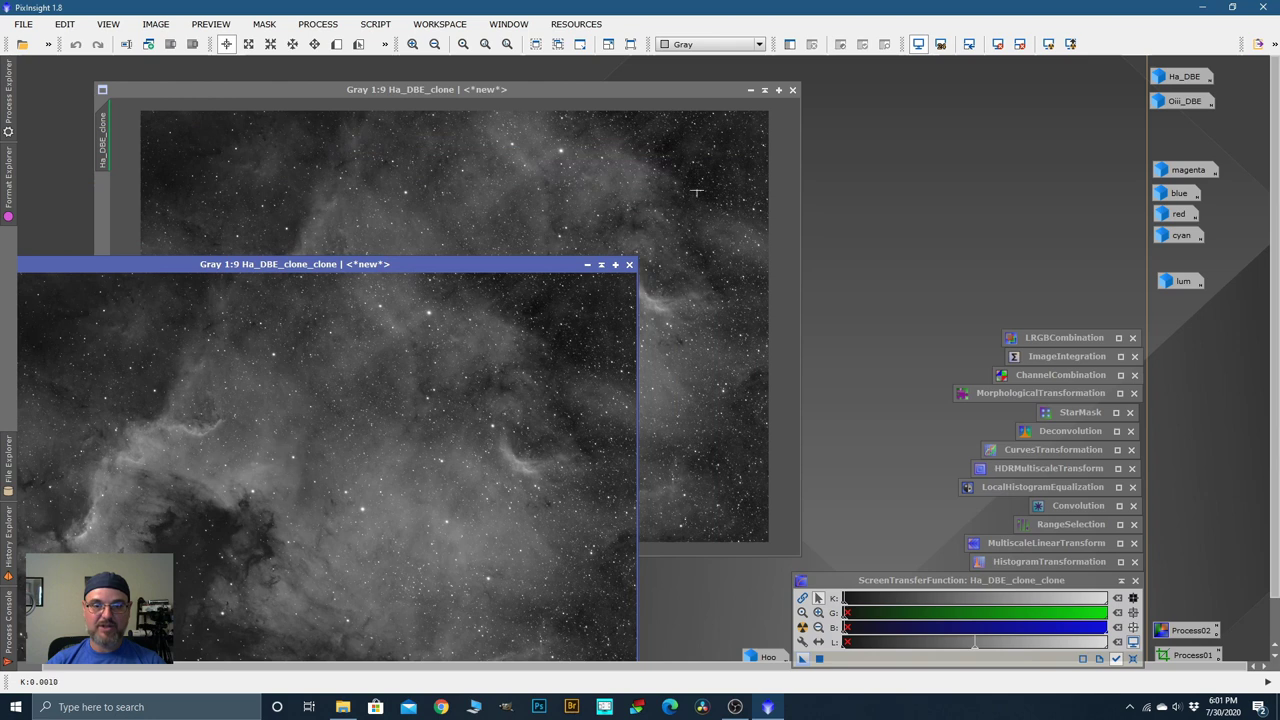
pyautogui.click(706, 93)
pyautogui.press('F12')
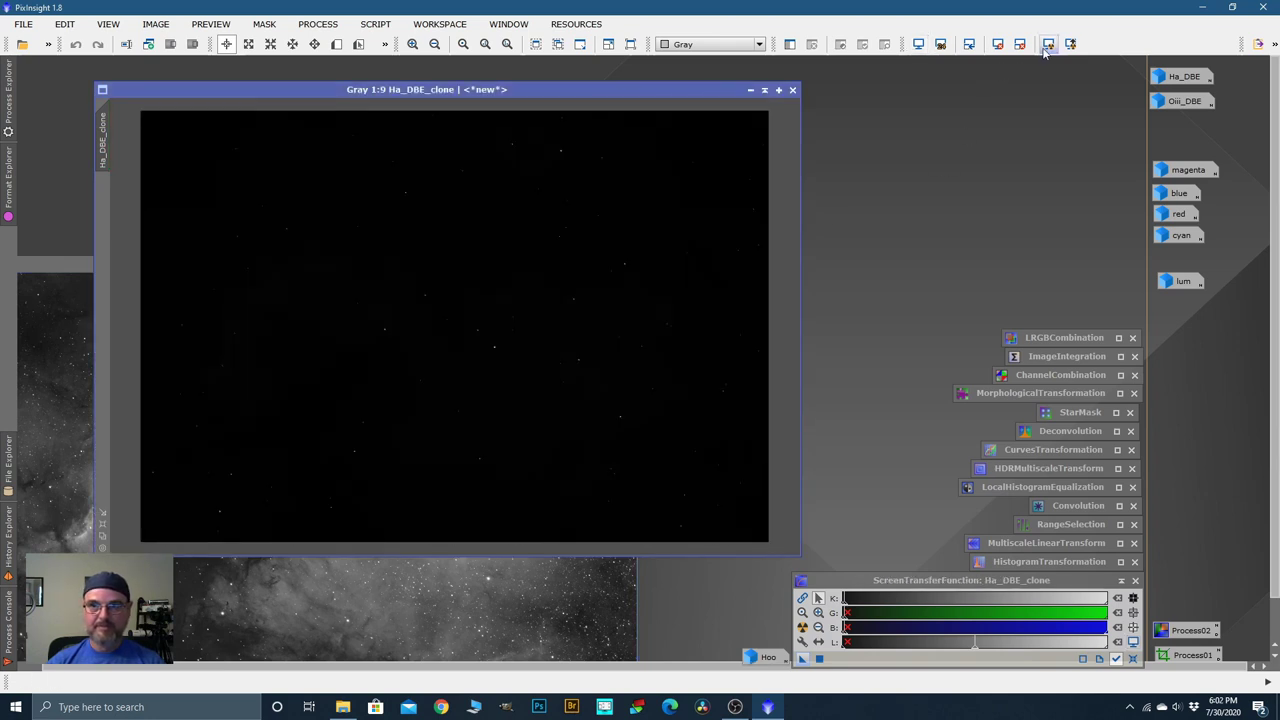
pyautogui.click(1048, 46)
# Step: Arrange both windows and re-apply the automatic screen stretch to Ha_DBE_clone_clone
pyautogui.moveTo(578, 90); pyautogui.dragTo(560, 77)
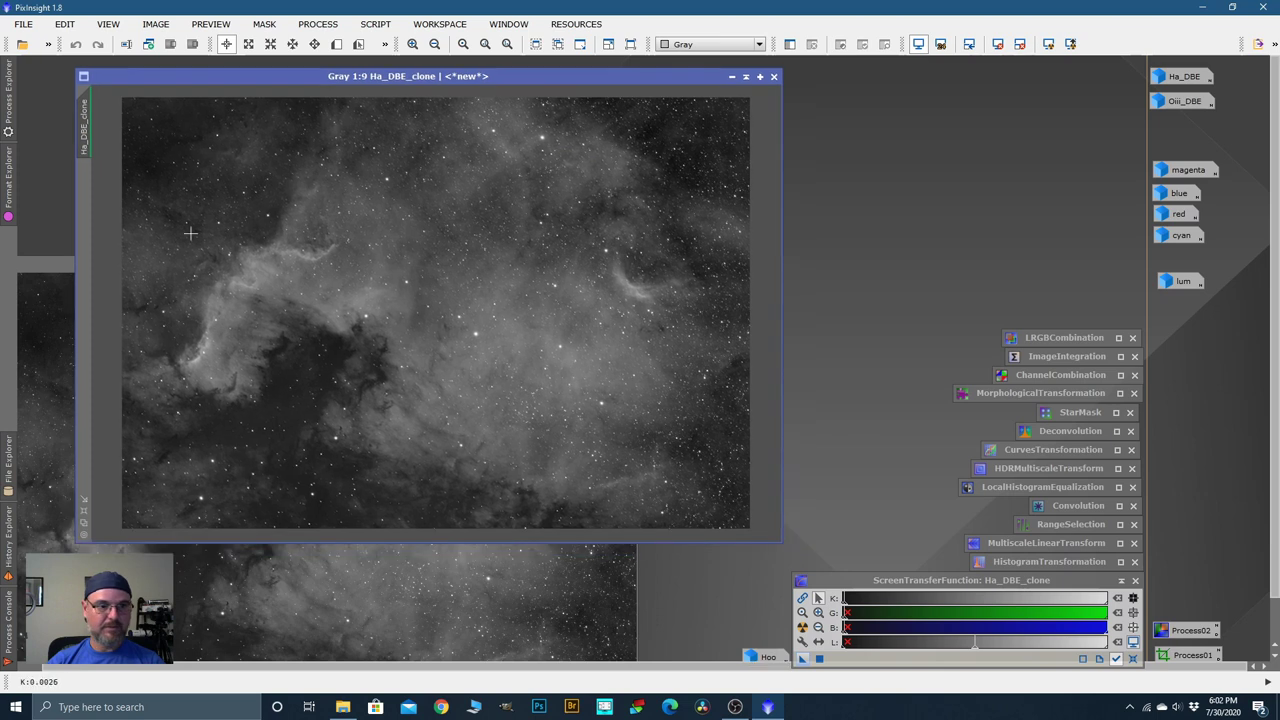
pyautogui.moveTo(80, 260); pyautogui.dragTo(285, 132)
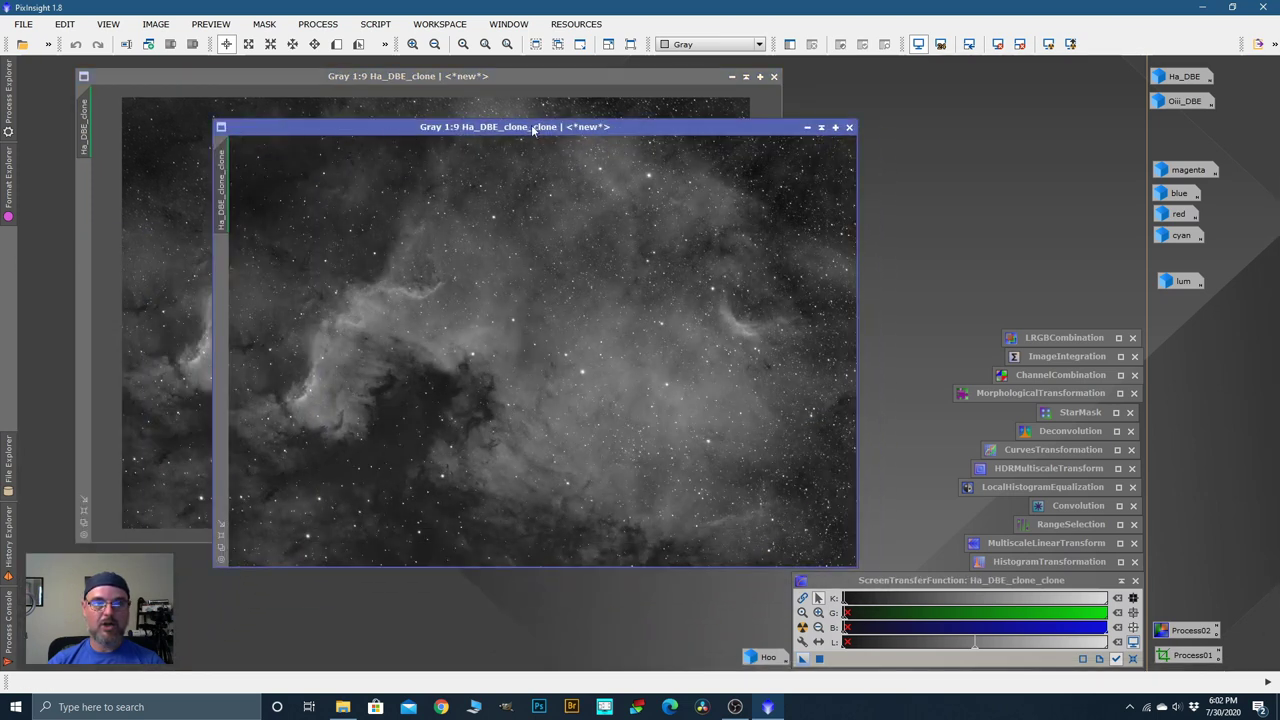
pyautogui.moveTo(490, 130); pyautogui.dragTo(414, 126)
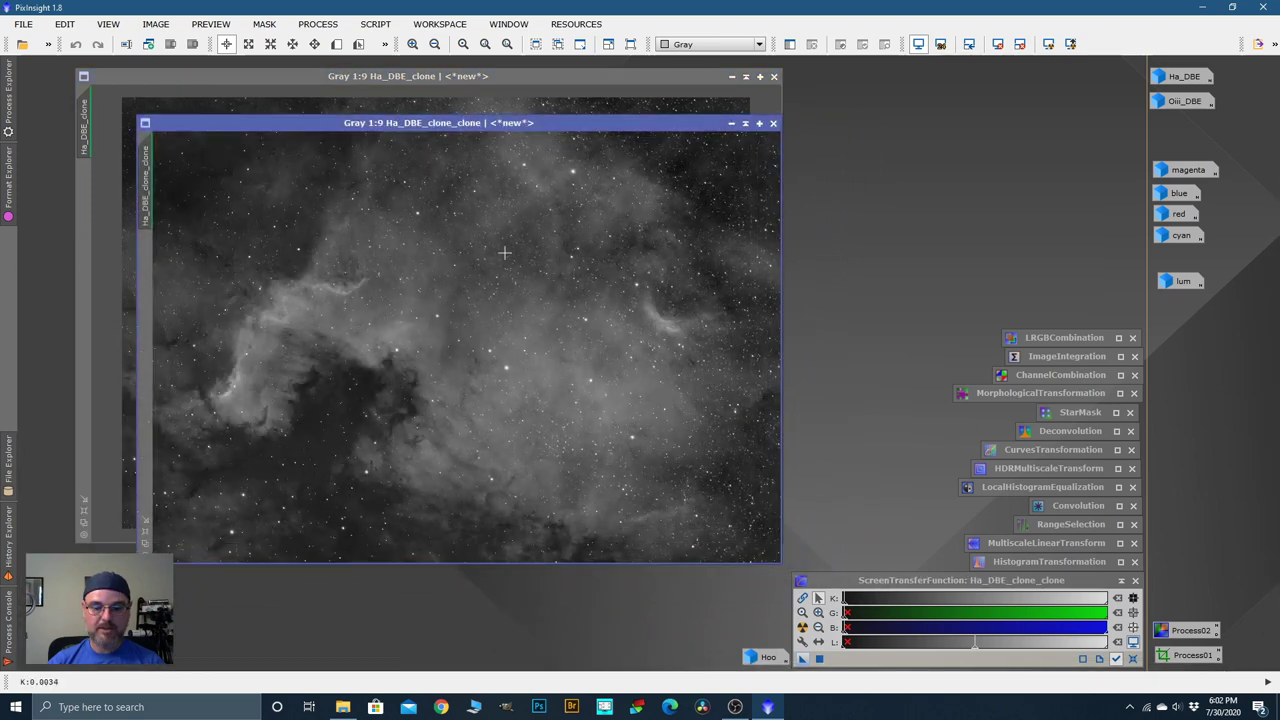
pyautogui.hotkey('ctrl', 'F12')
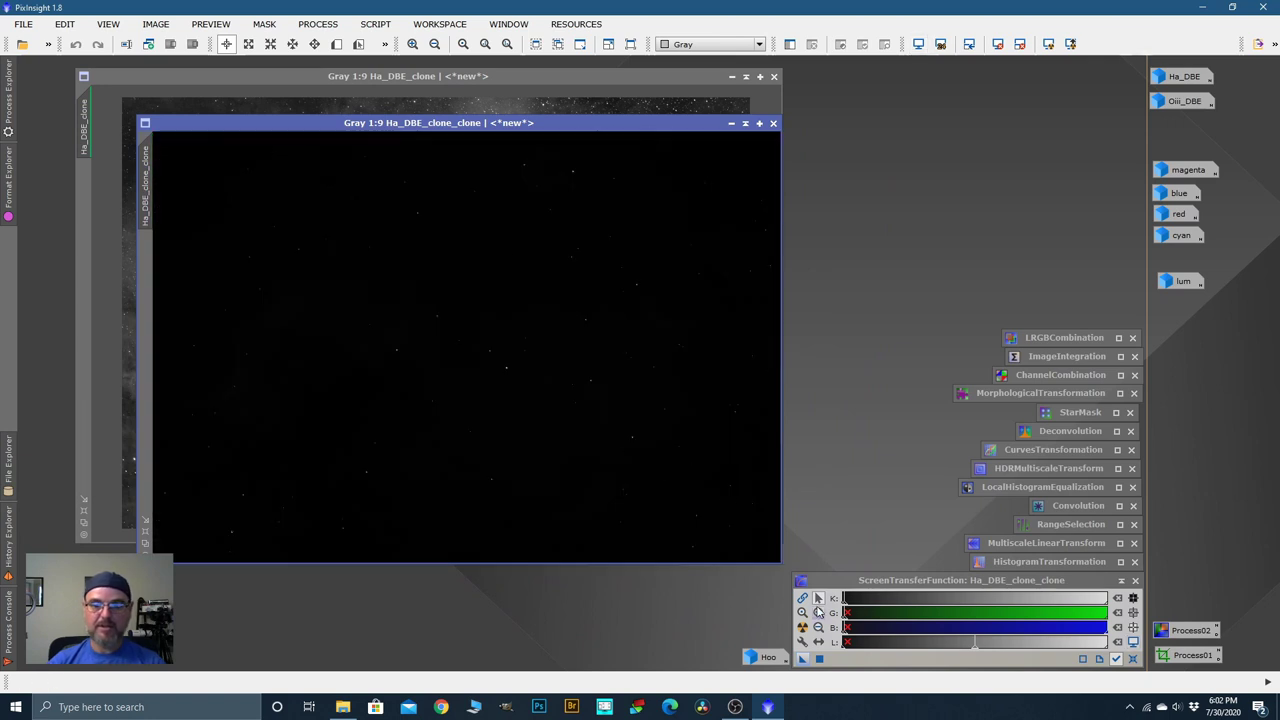
pyautogui.click(802, 627)
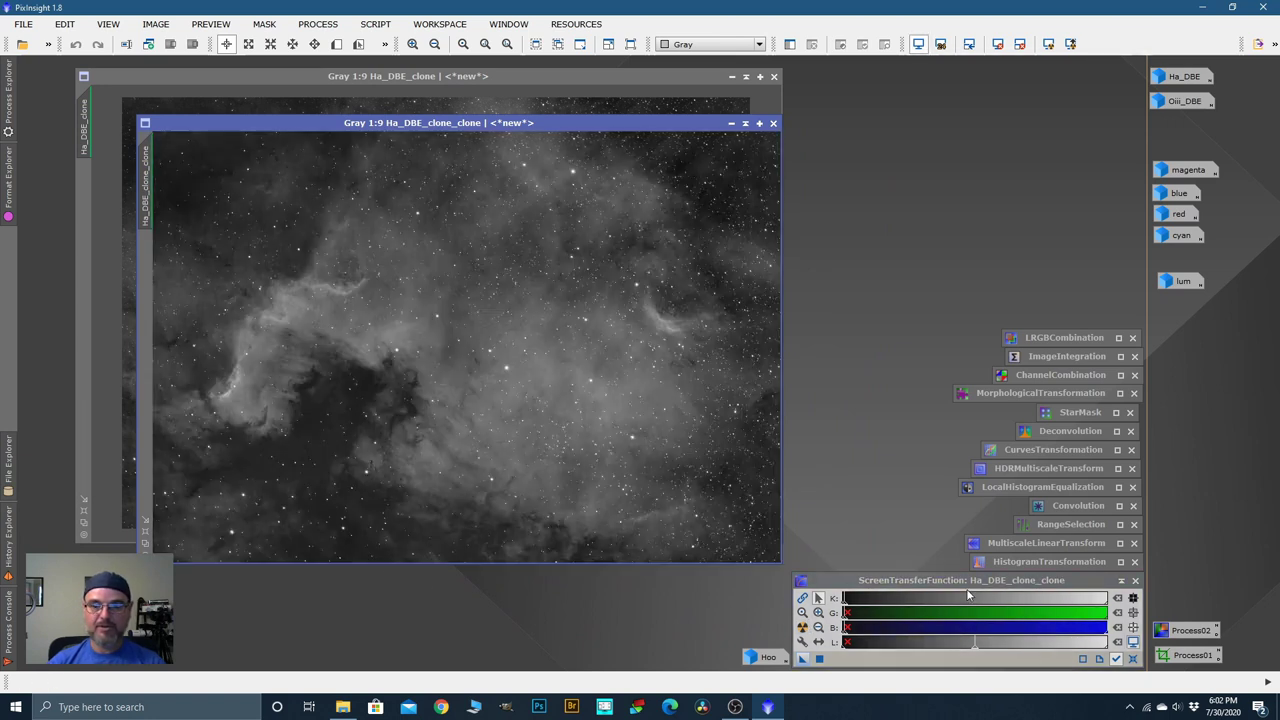
pyautogui.click(992, 566)
# Step: Permanently stretch Ha_DBE_clone_clone with the auto-stretch settings via HistogramTransformation, then reset it
pyautogui.doubleClick(1040, 562)
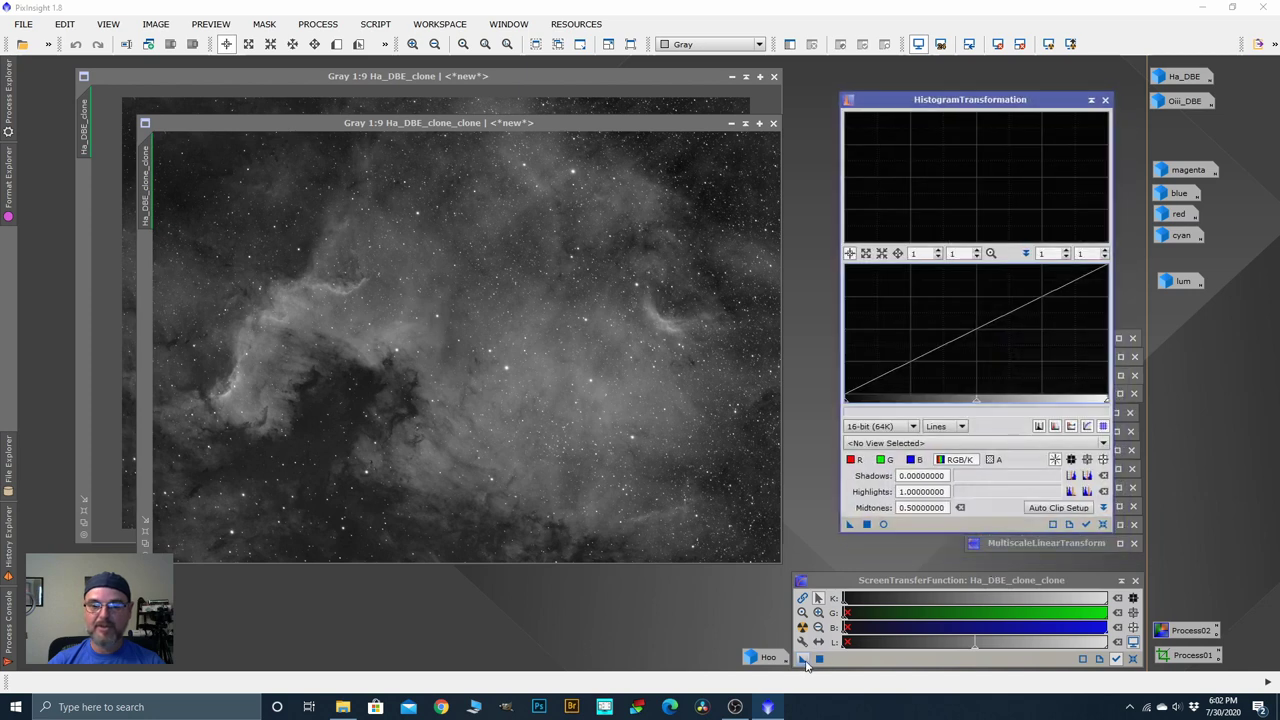
pyautogui.moveTo(804, 660); pyautogui.dragTo(910, 526)
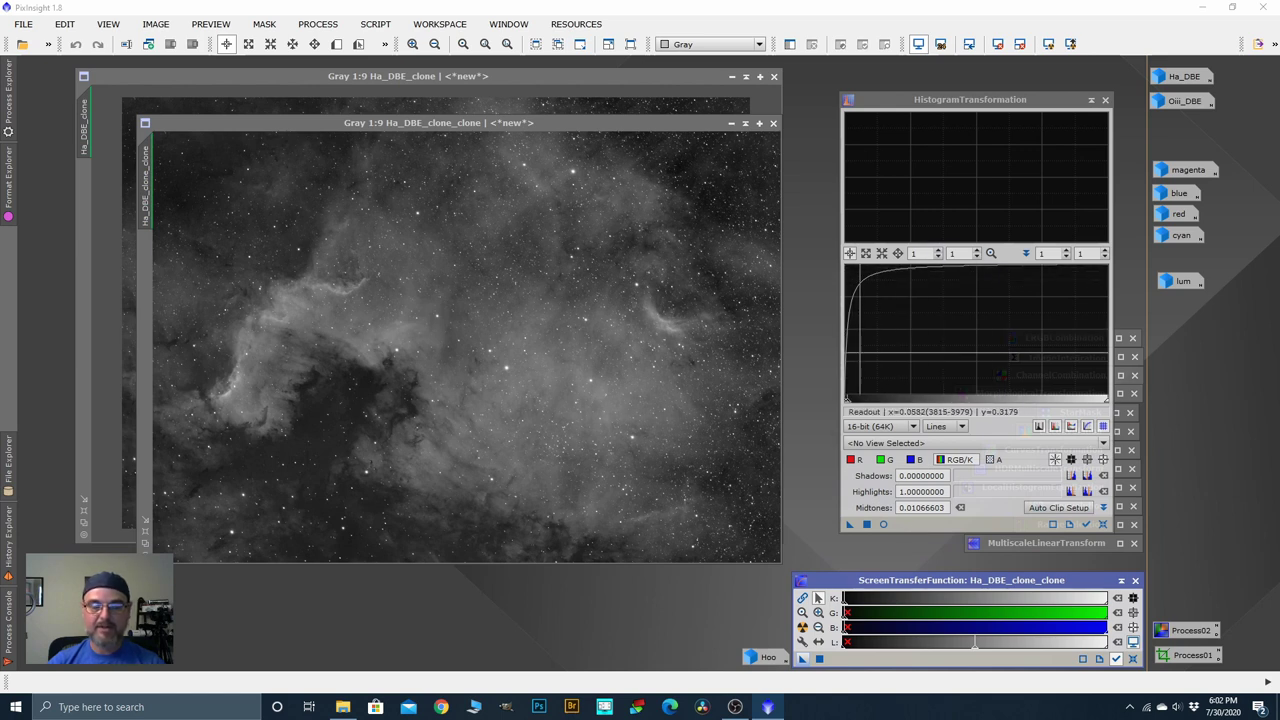
pyautogui.hotkey('ctrl', 'F11')
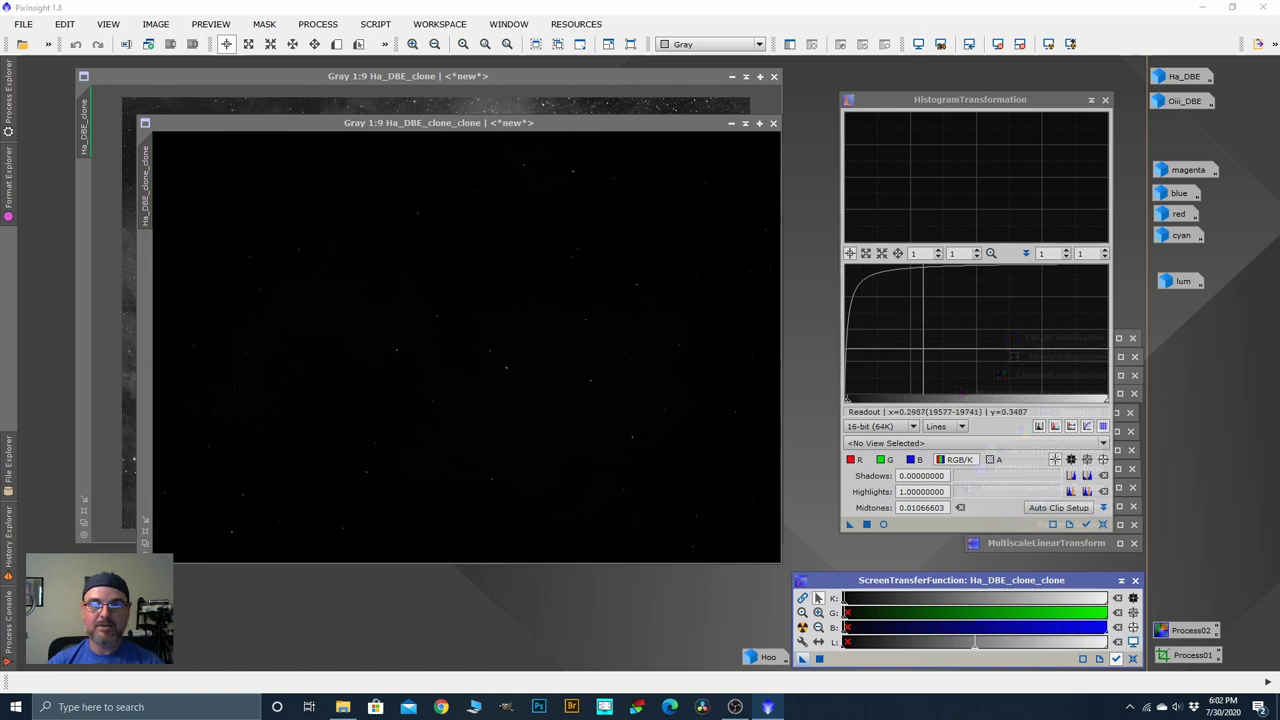
pyautogui.moveTo(850, 525); pyautogui.dragTo(737, 383)
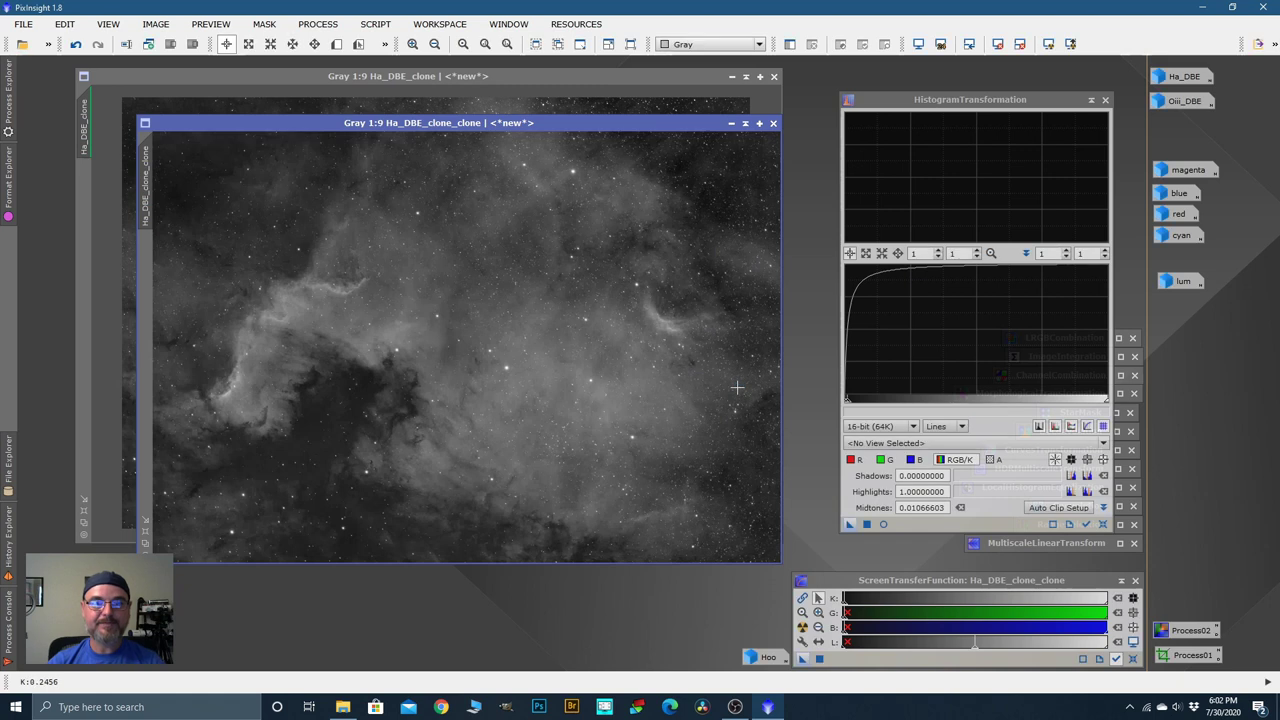
pyautogui.click(1103, 524)
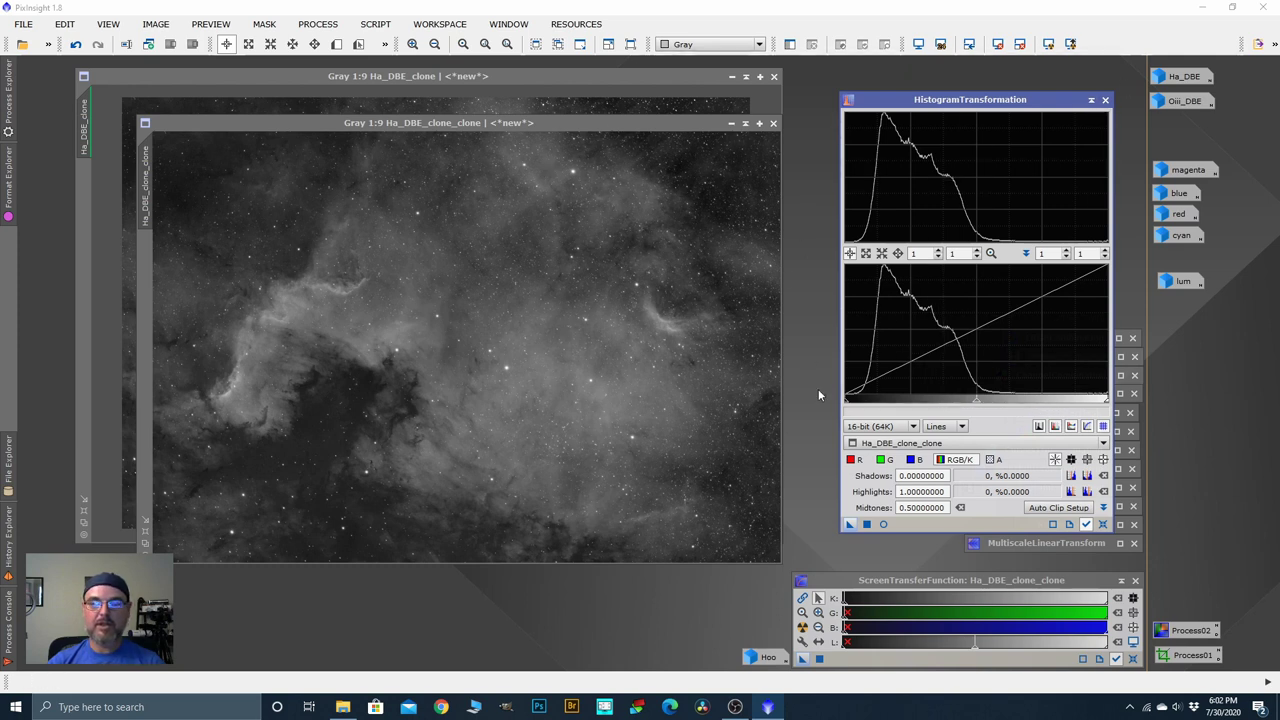
# Step: Apply shadows 0.07848101 and midtones 0.37087912 to the duplicate, then reset and iconize HistogramTransformation
pyautogui.click(883, 525)
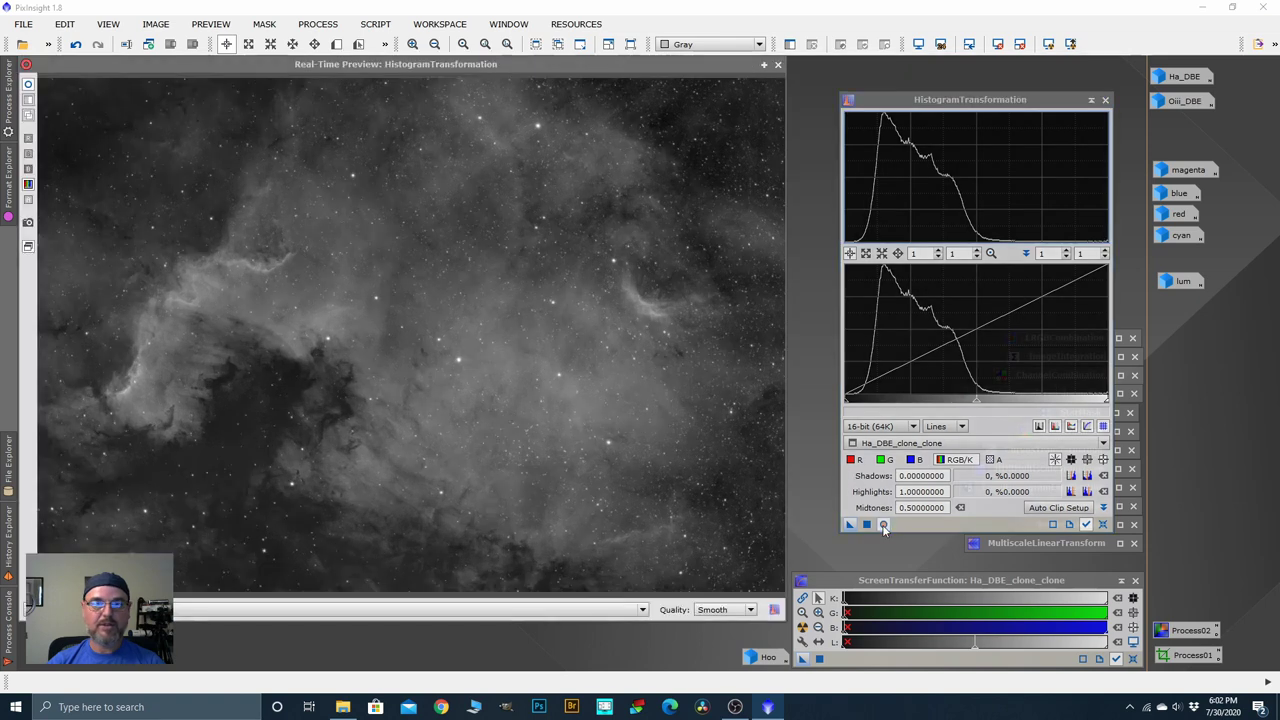
pyautogui.moveTo(845, 408); pyautogui.dragTo(856, 405)
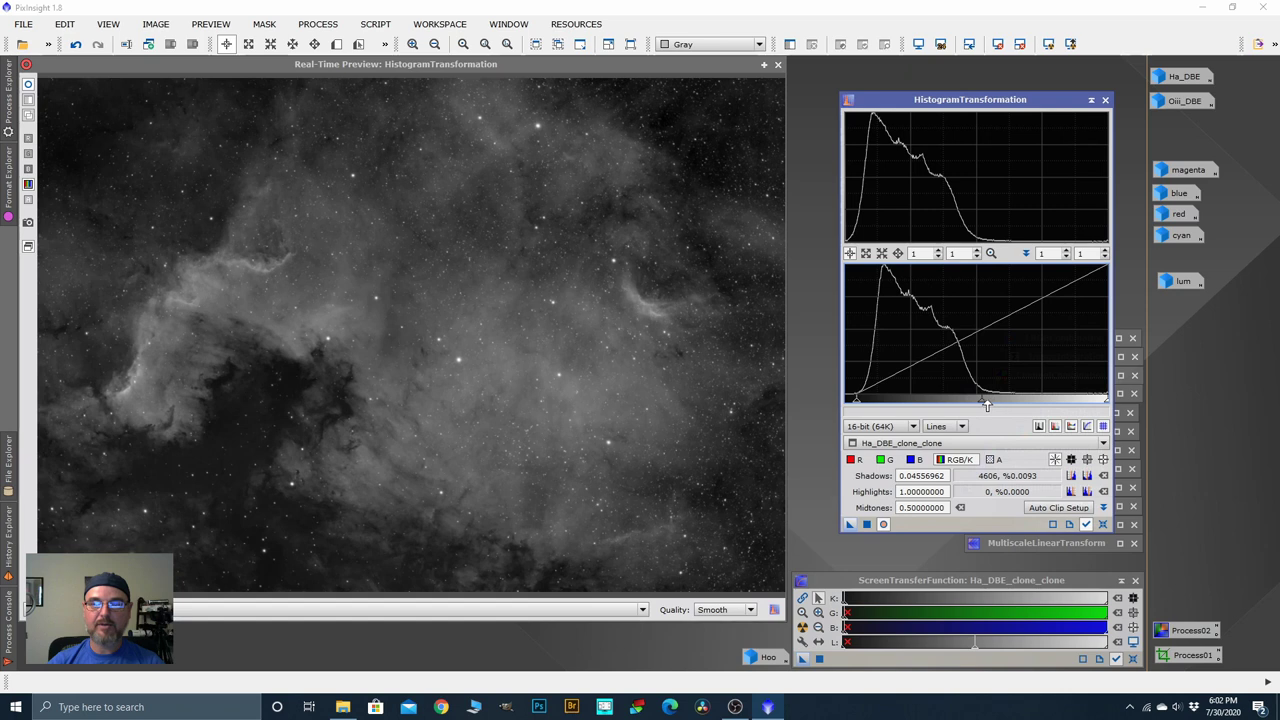
pyautogui.moveTo(982, 404); pyautogui.dragTo(961, 403)
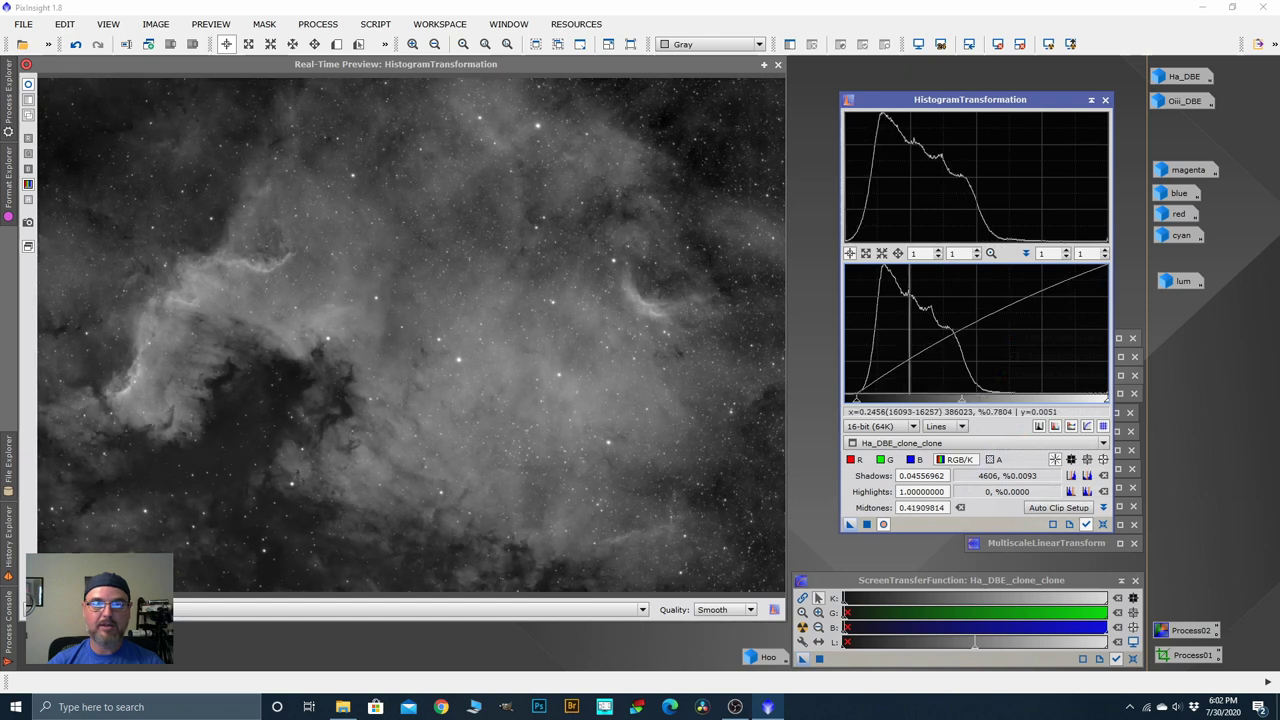
pyautogui.moveTo(856, 408); pyautogui.dragTo(865, 406)
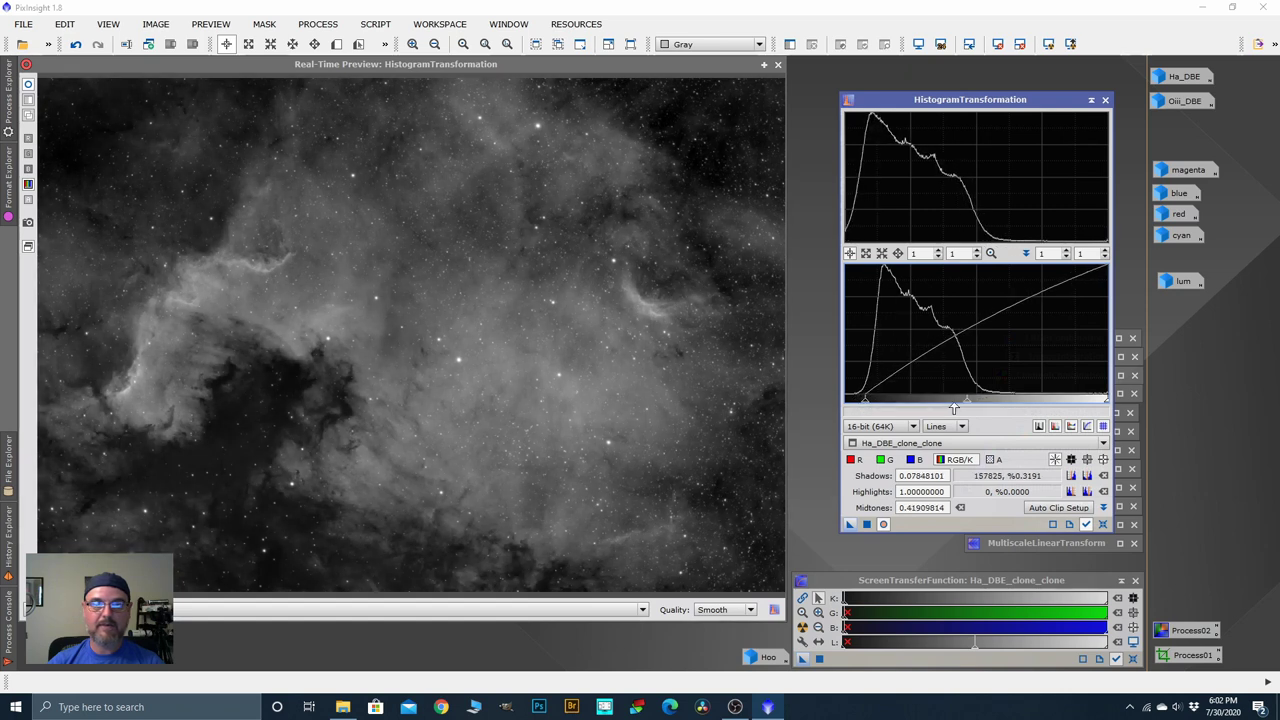
pyautogui.moveTo(968, 404); pyautogui.dragTo(955, 404)
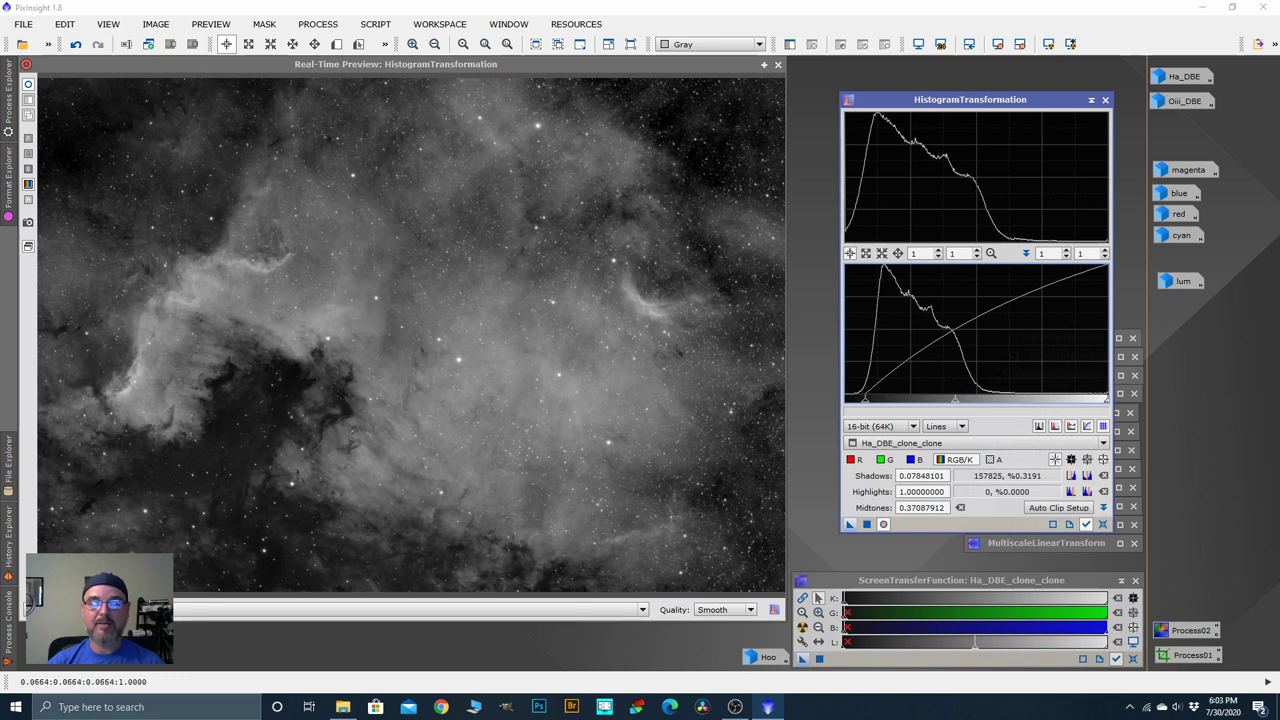
pyautogui.click(867, 525)
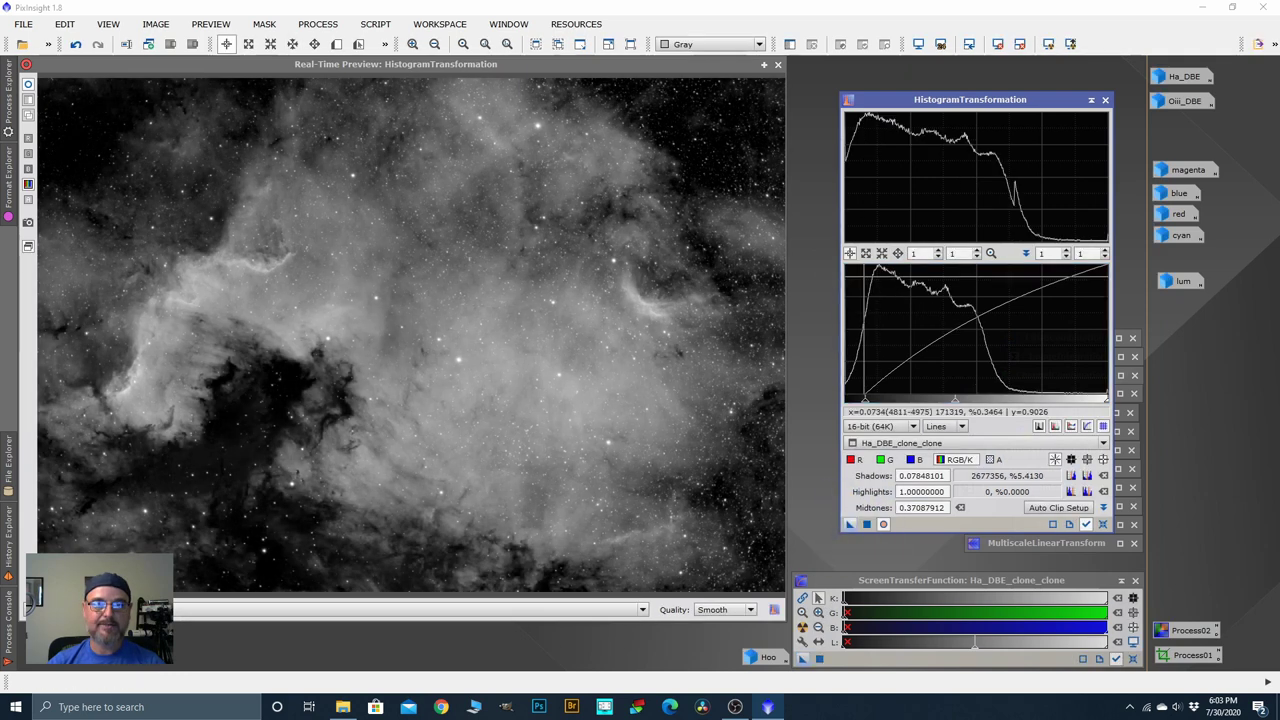
pyautogui.click(1103, 524)
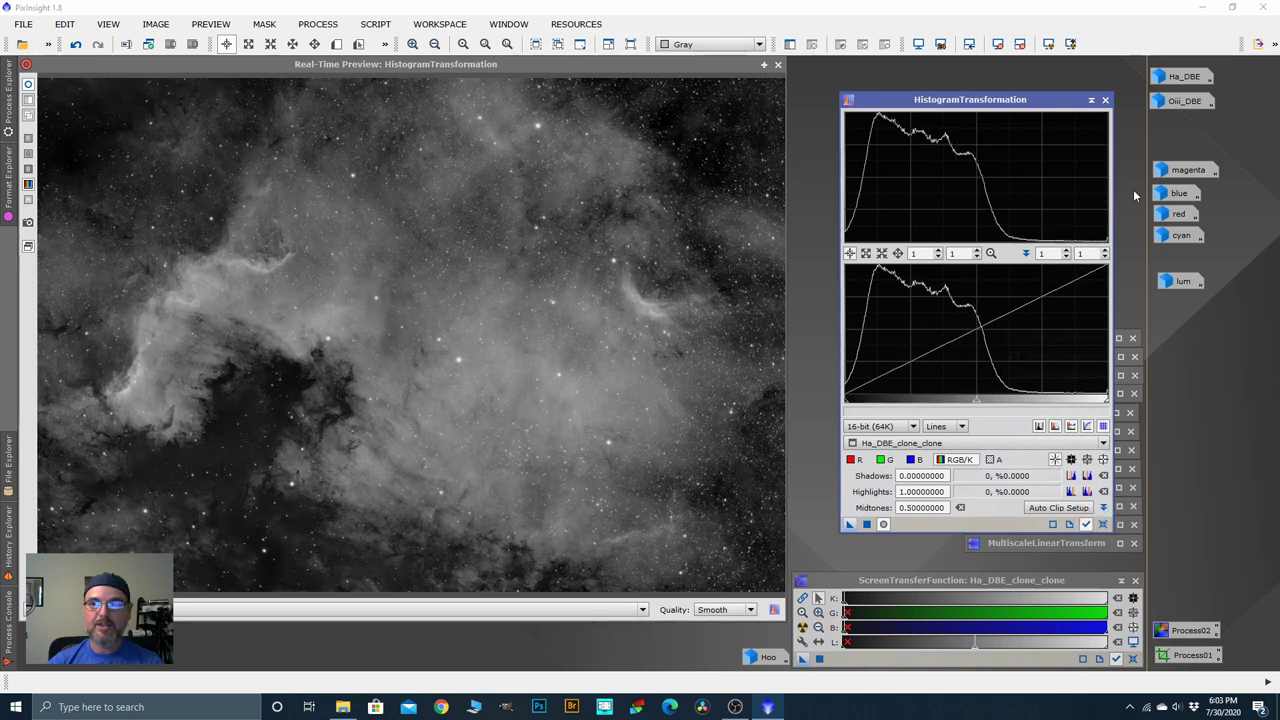
pyautogui.click(1092, 100)
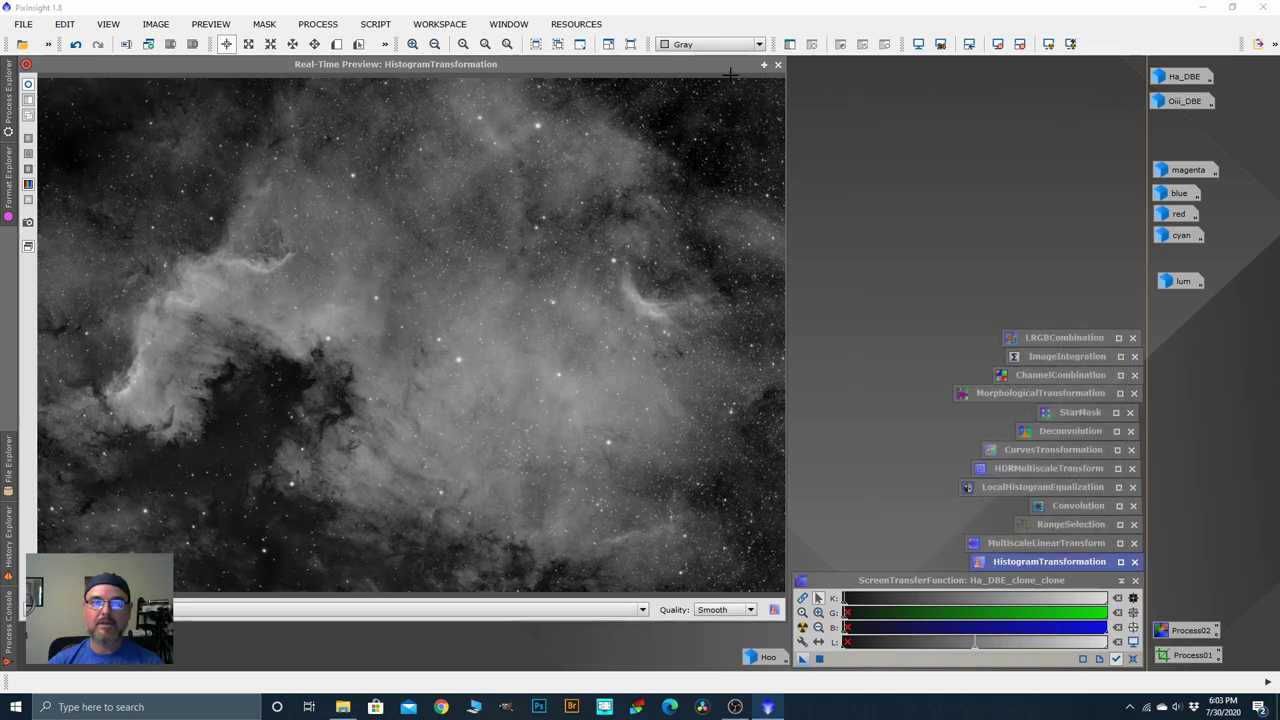
# Step: Close the live preview and use Ha_DBE_clone_clone as a mask on Ha_DBE_clone, then minimize the duplicate
pyautogui.click(778, 65)
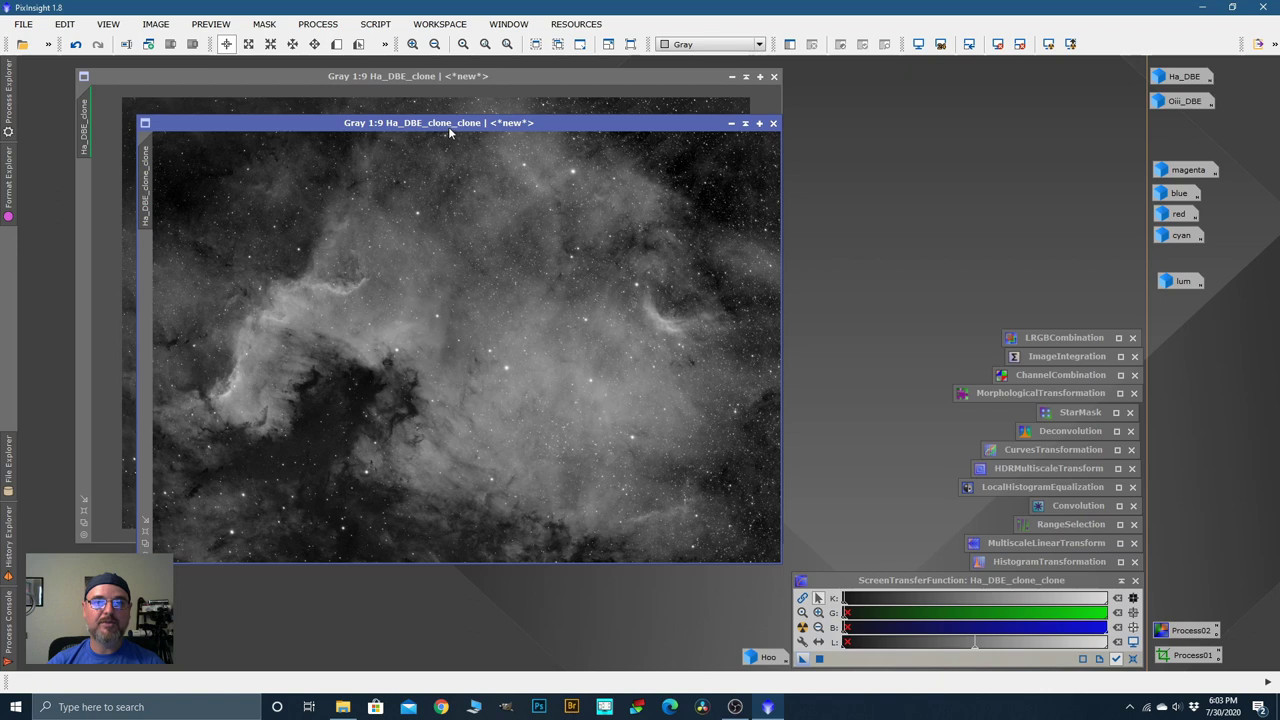
pyautogui.moveTo(450, 132); pyautogui.dragTo(581, 130)
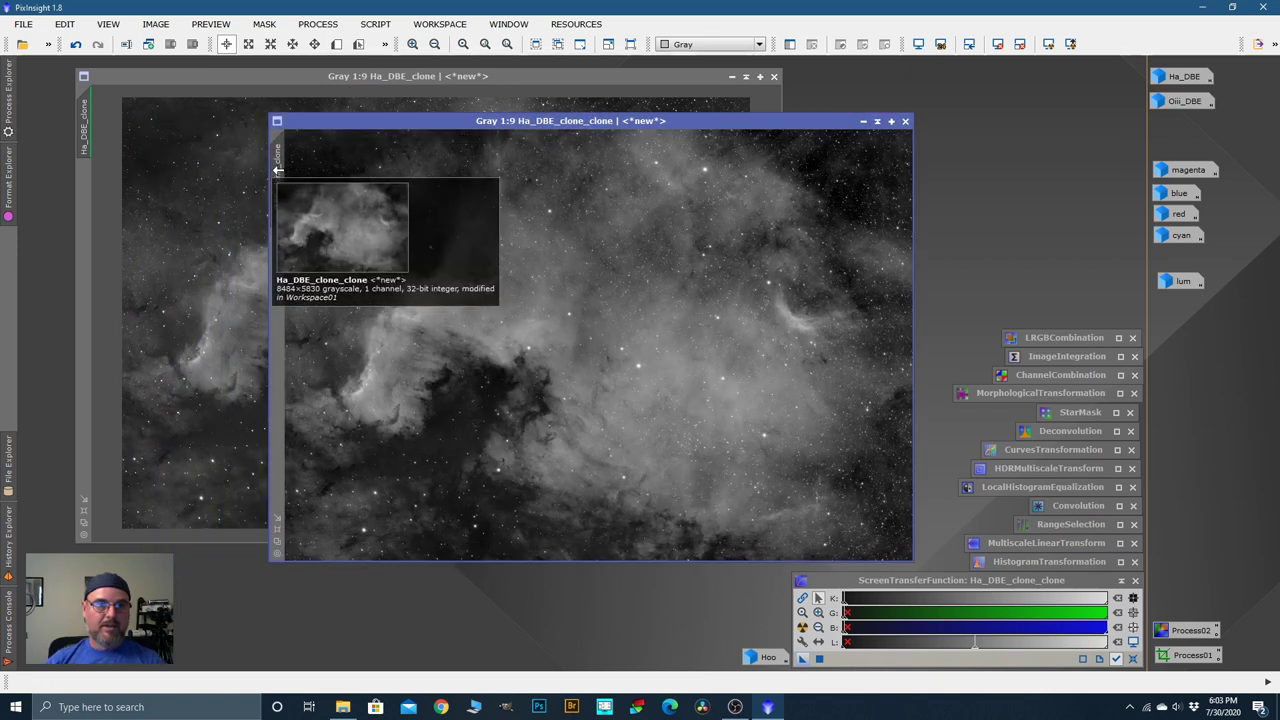
pyautogui.moveTo(278, 170); pyautogui.dragTo(84, 200)
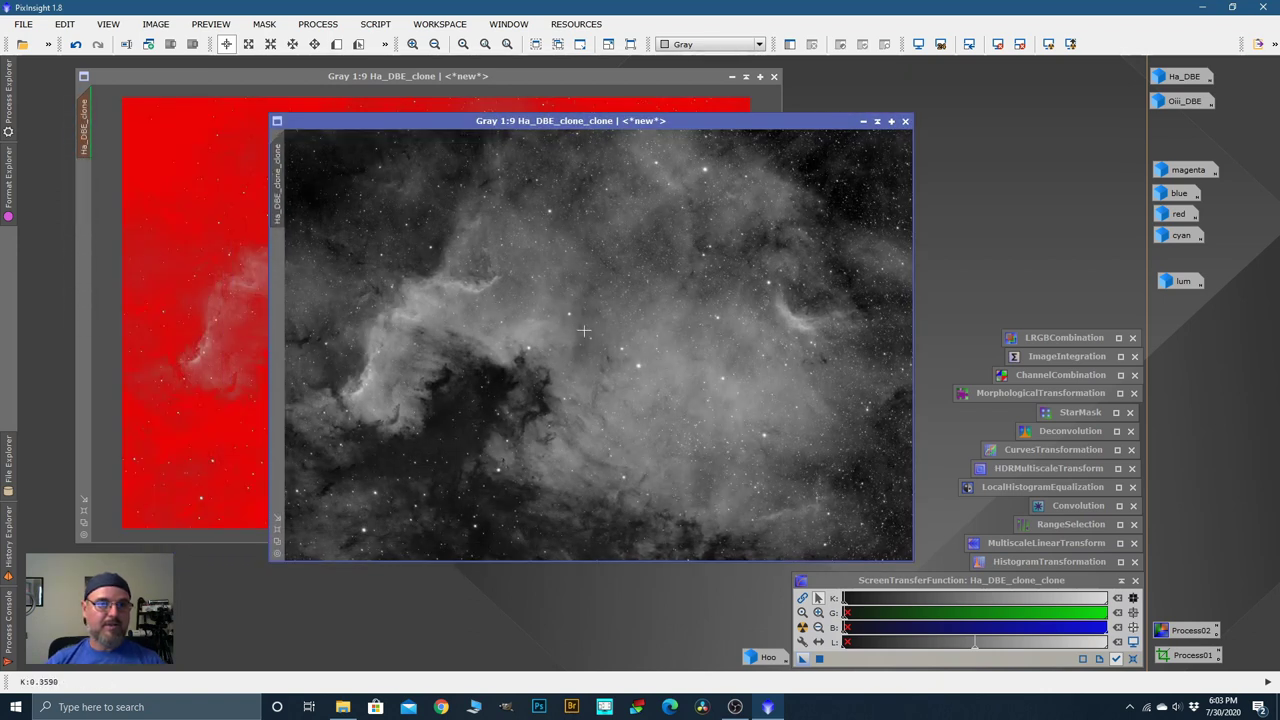
pyautogui.click(862, 121)
pyautogui.moveTo(648, 347)
pyautogui.mouseDown()
pyautogui.moveTo(557, 566)
pyautogui.moveTo(682, 655)
pyautogui.mouseUp()
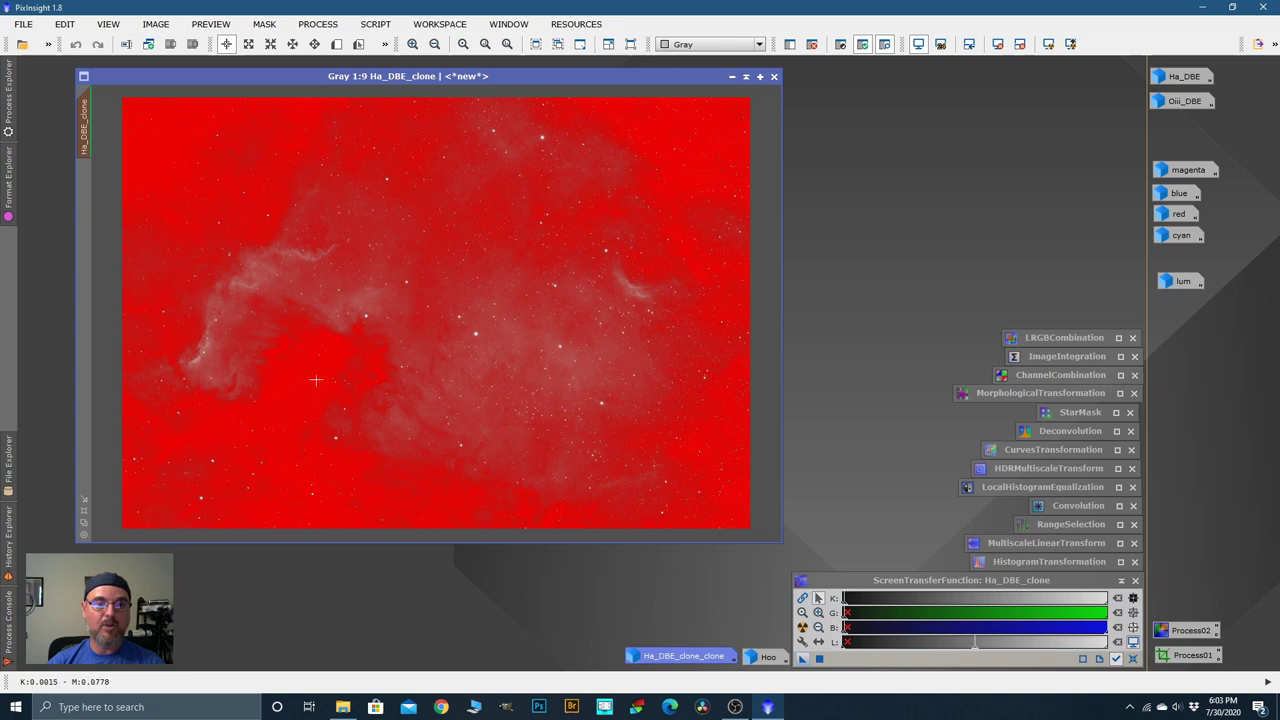
# Step: Invert the mask on Ha_DBE_clone and hide its red overlay
pyautogui.rightClick(485, 297)
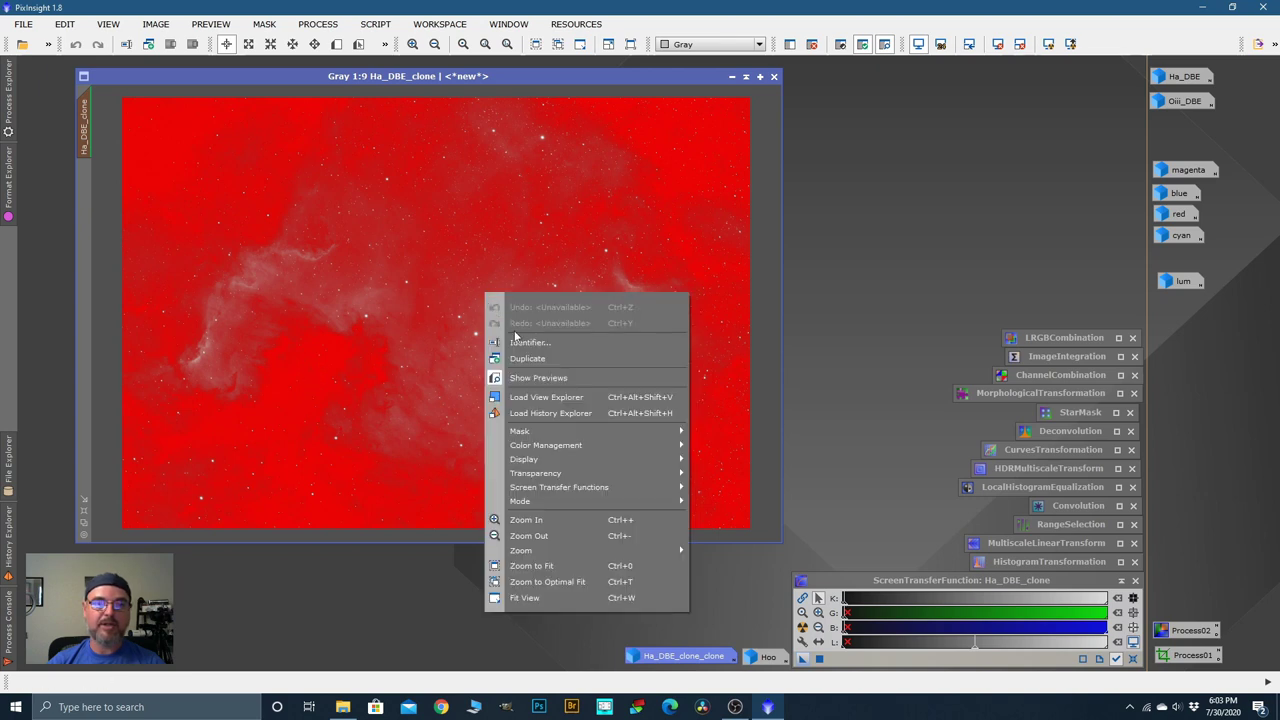
pyautogui.moveTo(550, 432)
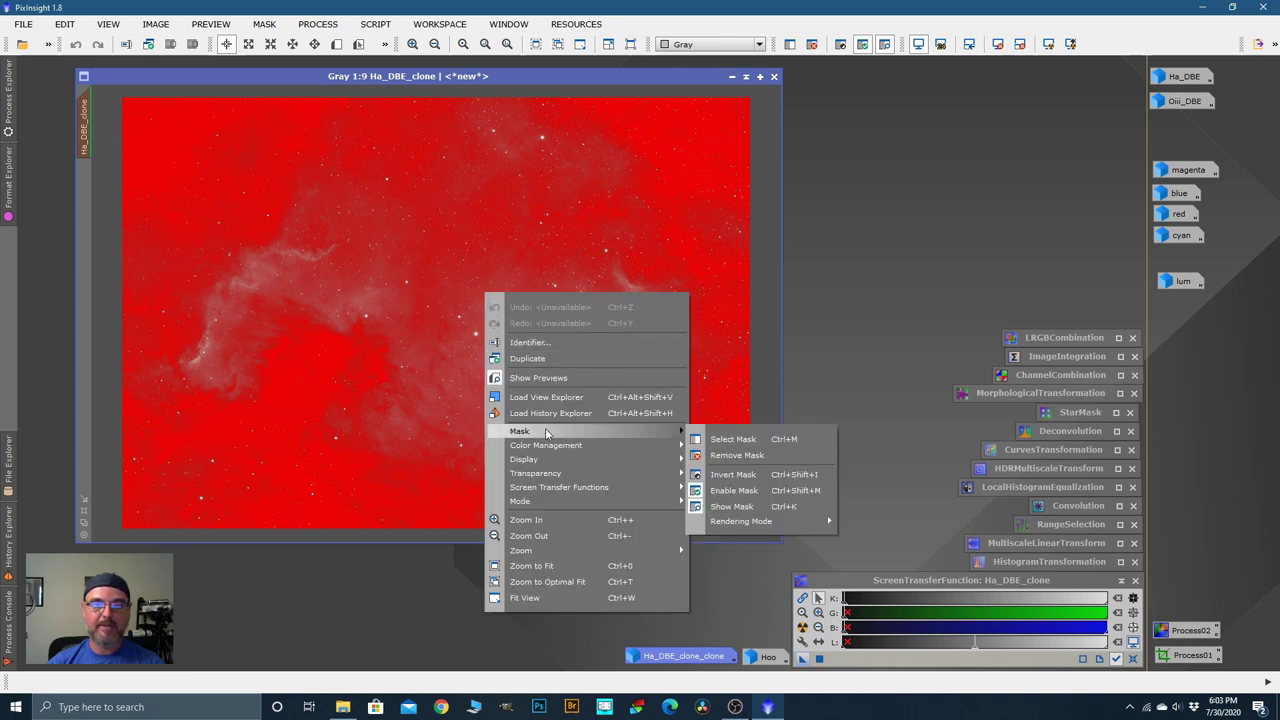
pyautogui.click(733, 474)
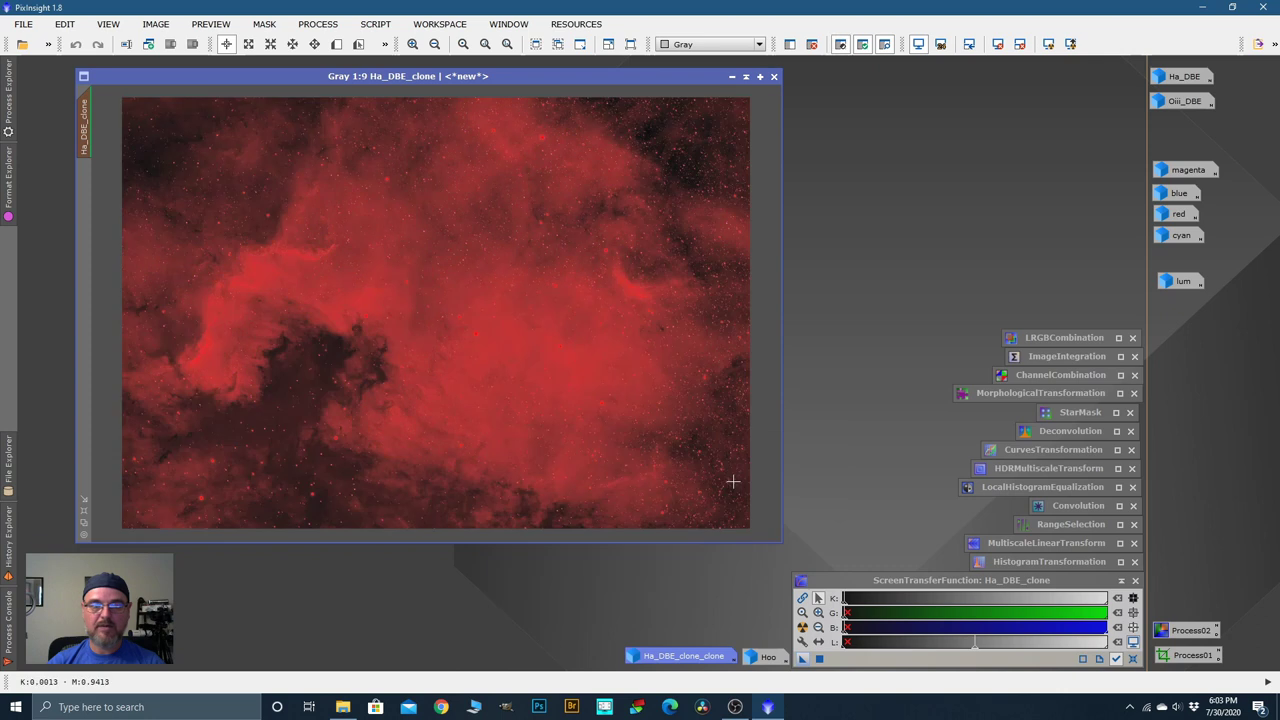
pyautogui.rightClick(445, 312)
pyautogui.moveTo(515, 453)
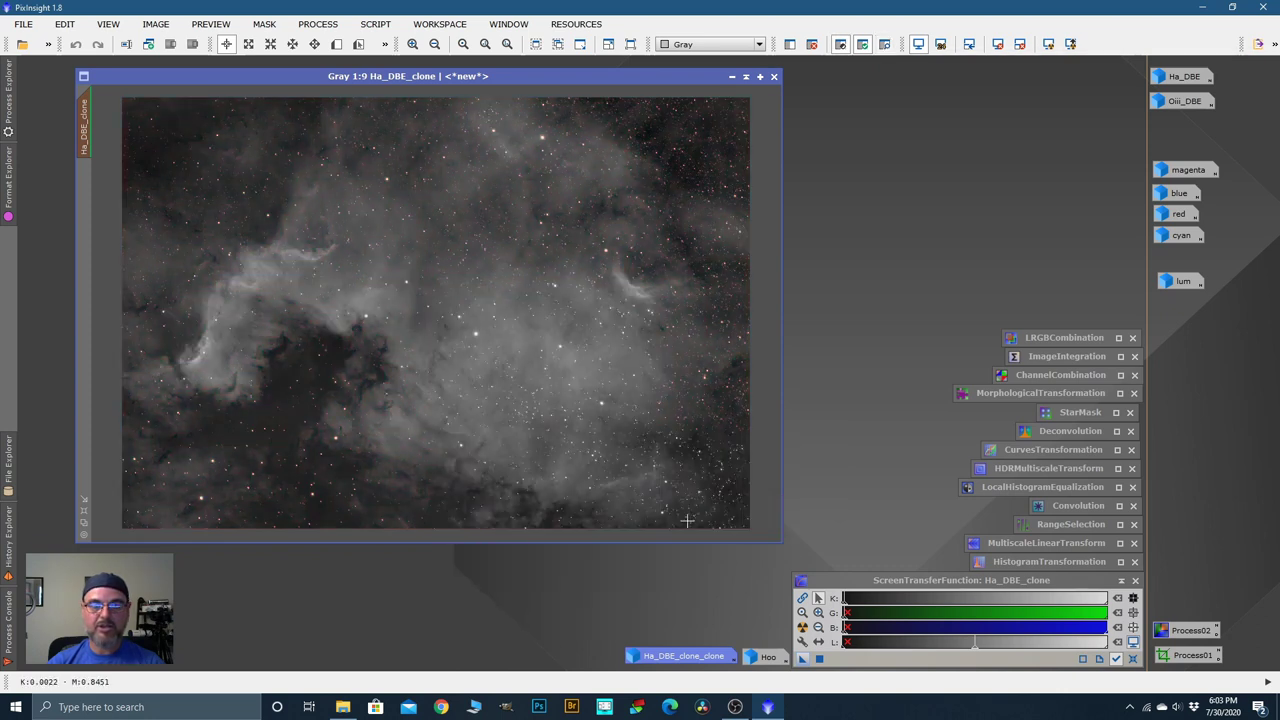
pyautogui.click(691, 524)
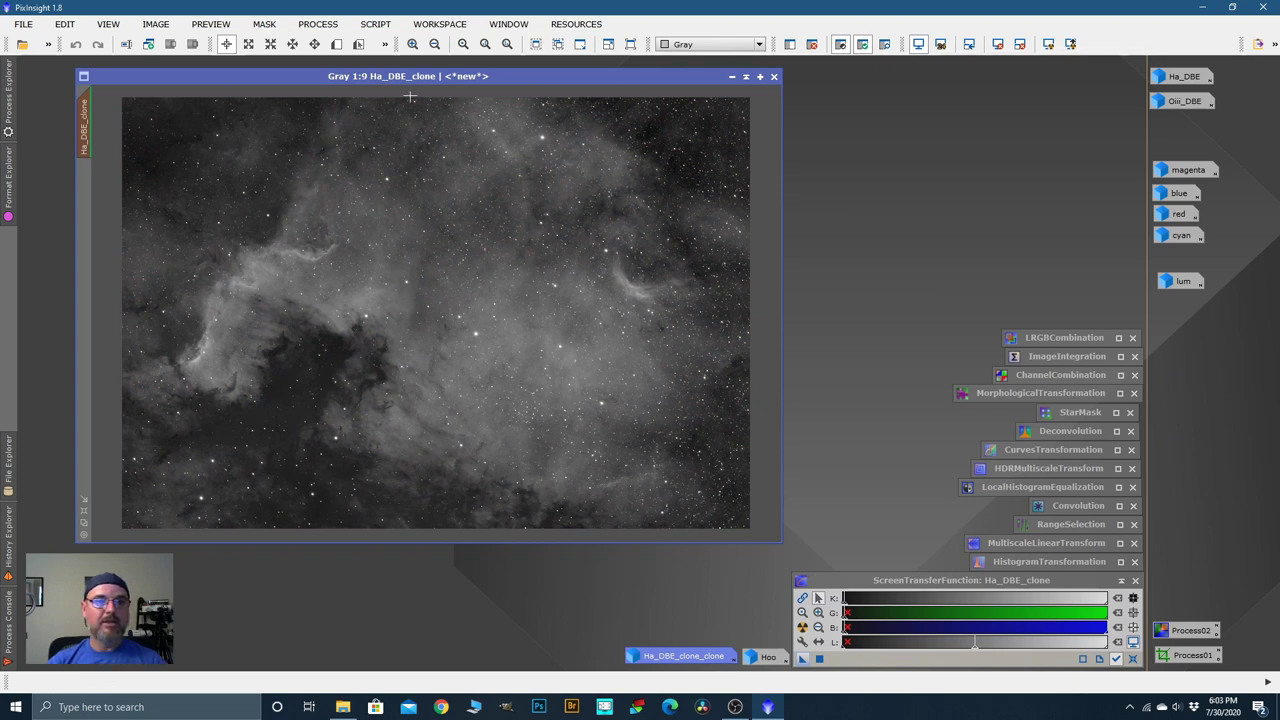
pyautogui.click(338, 45)
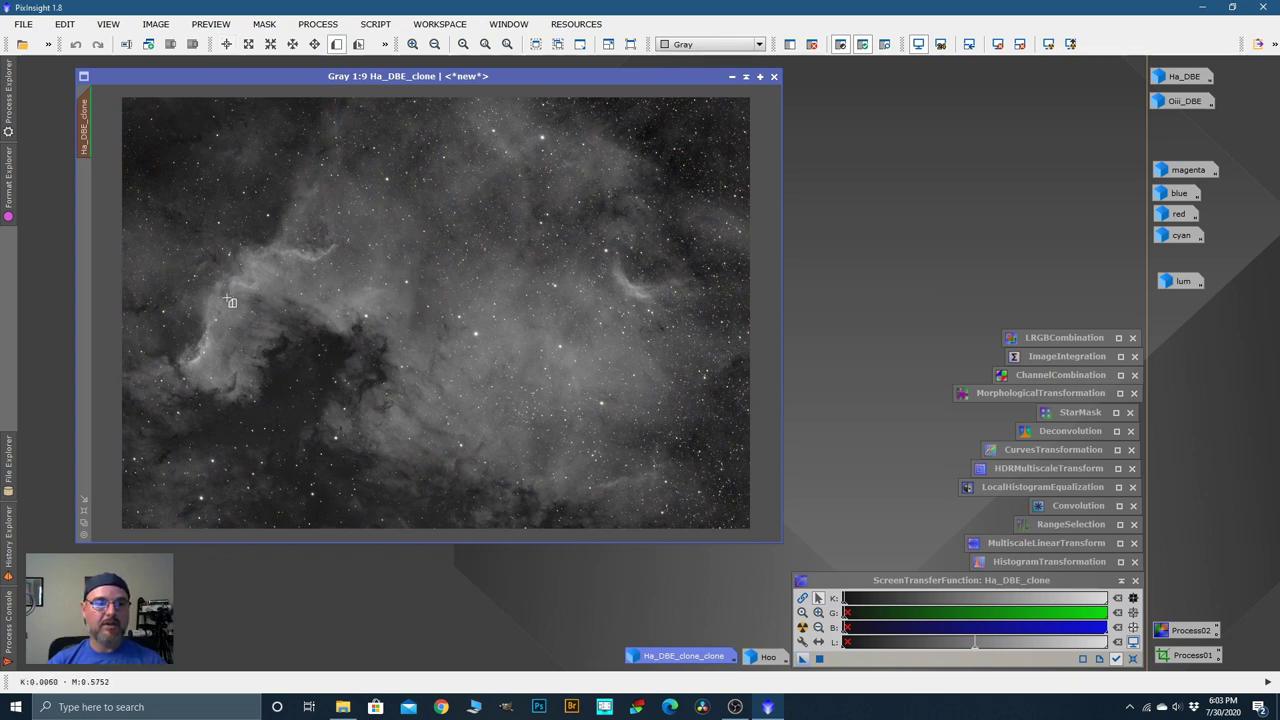
# Step: Outline Preview01 over the dark nebula region of Ha_DBE_clone and view it on its own
pyautogui.moveTo(228, 294); pyautogui.dragTo(398, 417)
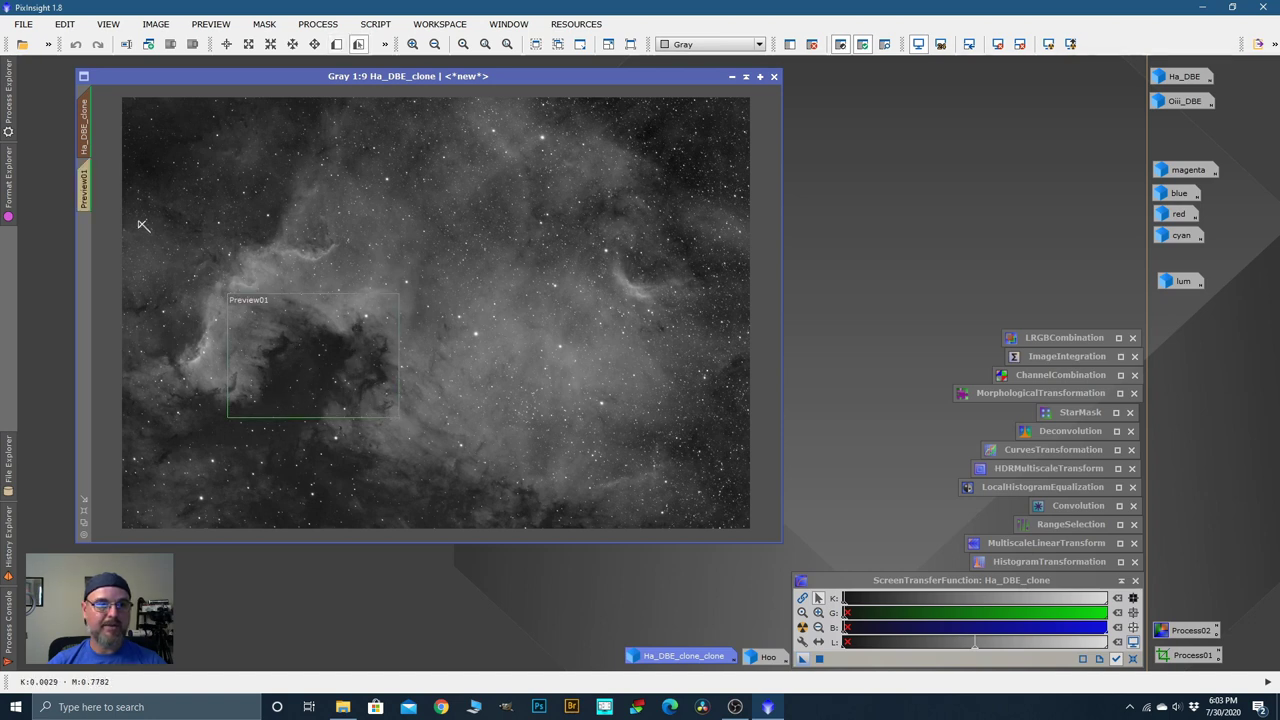
pyautogui.click(84, 185)
pyautogui.scroll(-2, 408, 266)
pyautogui.scroll(1, 433, 357)
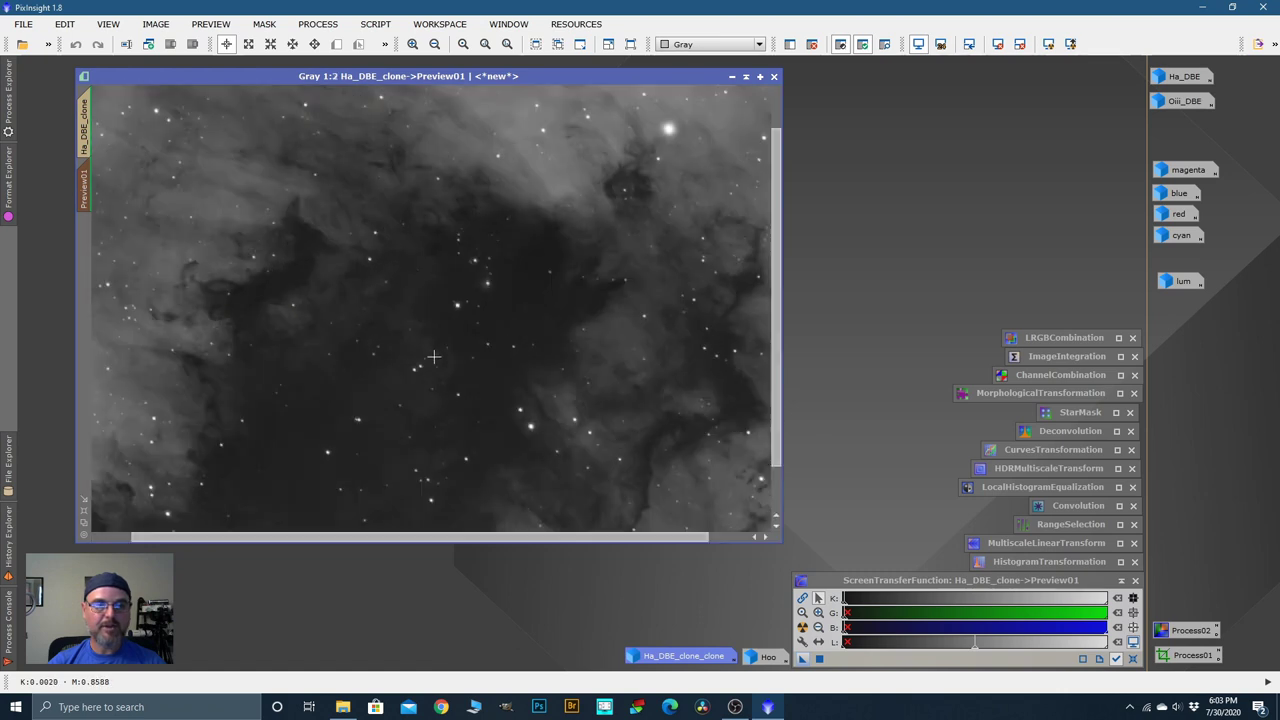
pyautogui.scroll(1, 433, 357)
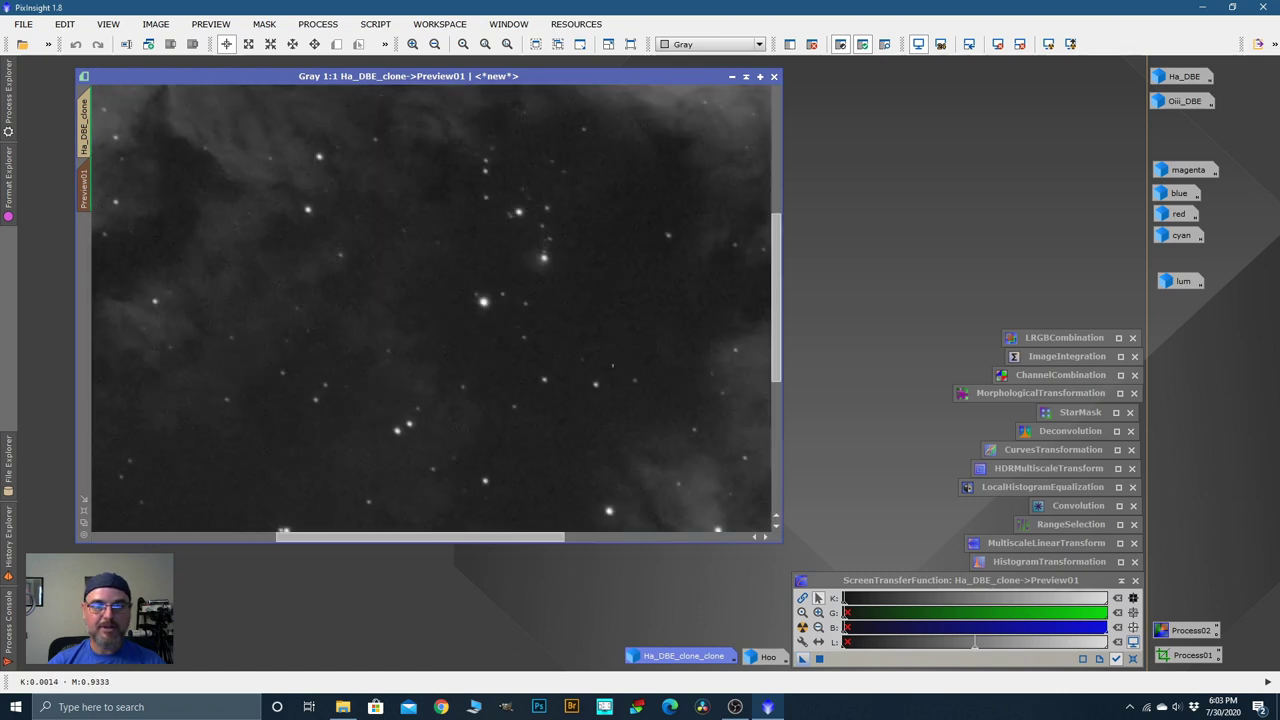
pyautogui.scroll(-1, 520, 228)
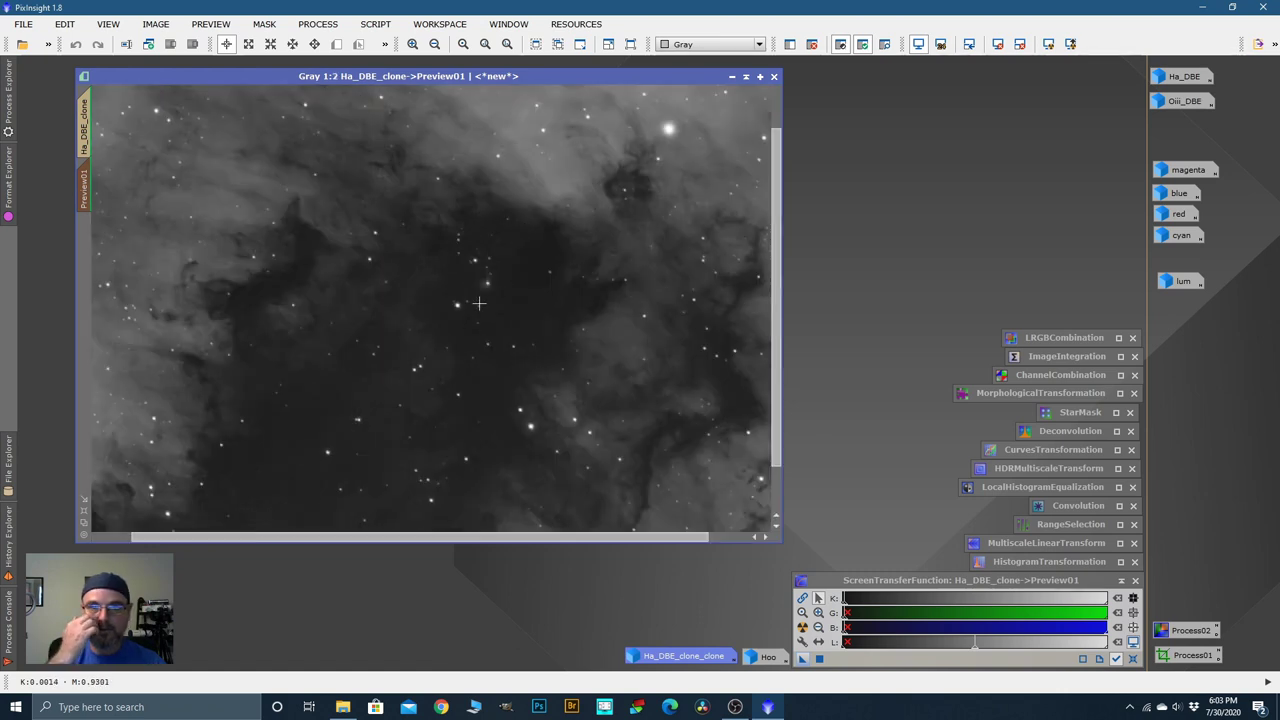
pyautogui.doubleClick(1002, 542)
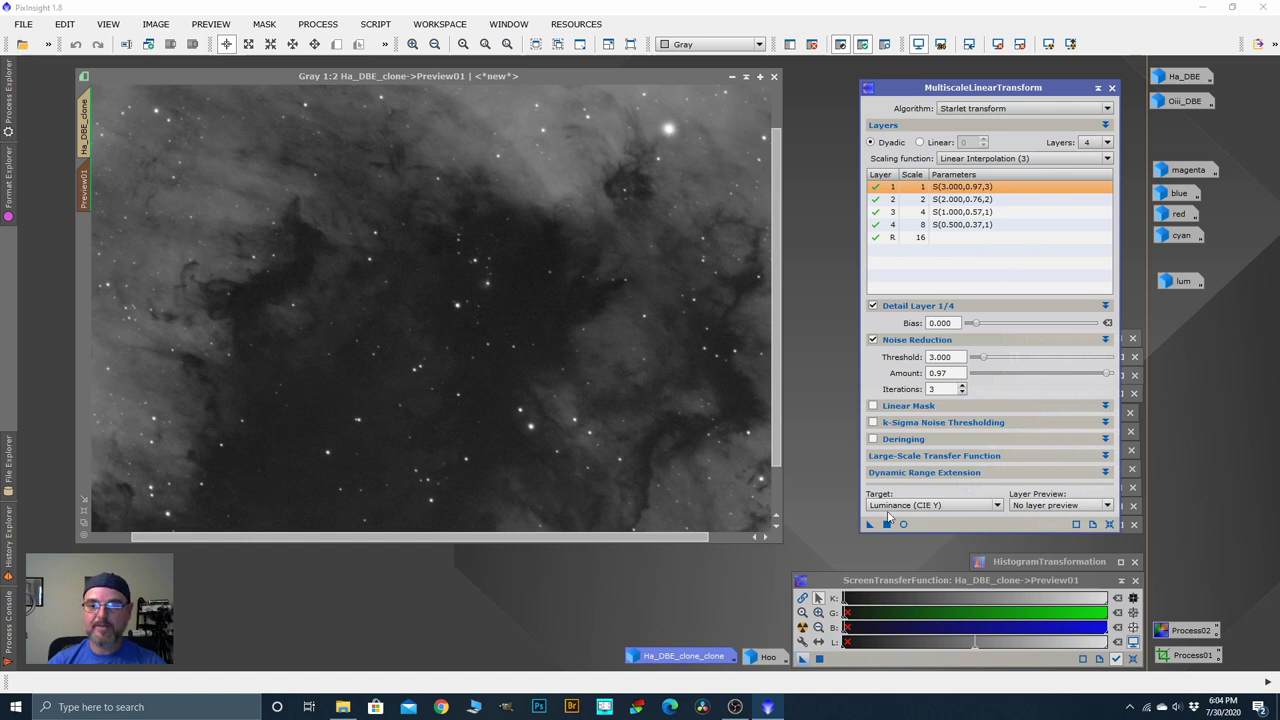
# Step: Test the four-layer MultiscaleLinearTransform noise reduction on Preview01, comparing before and after zoomed in
pyautogui.moveTo(516, 388); pyautogui.dragTo(516, 388)
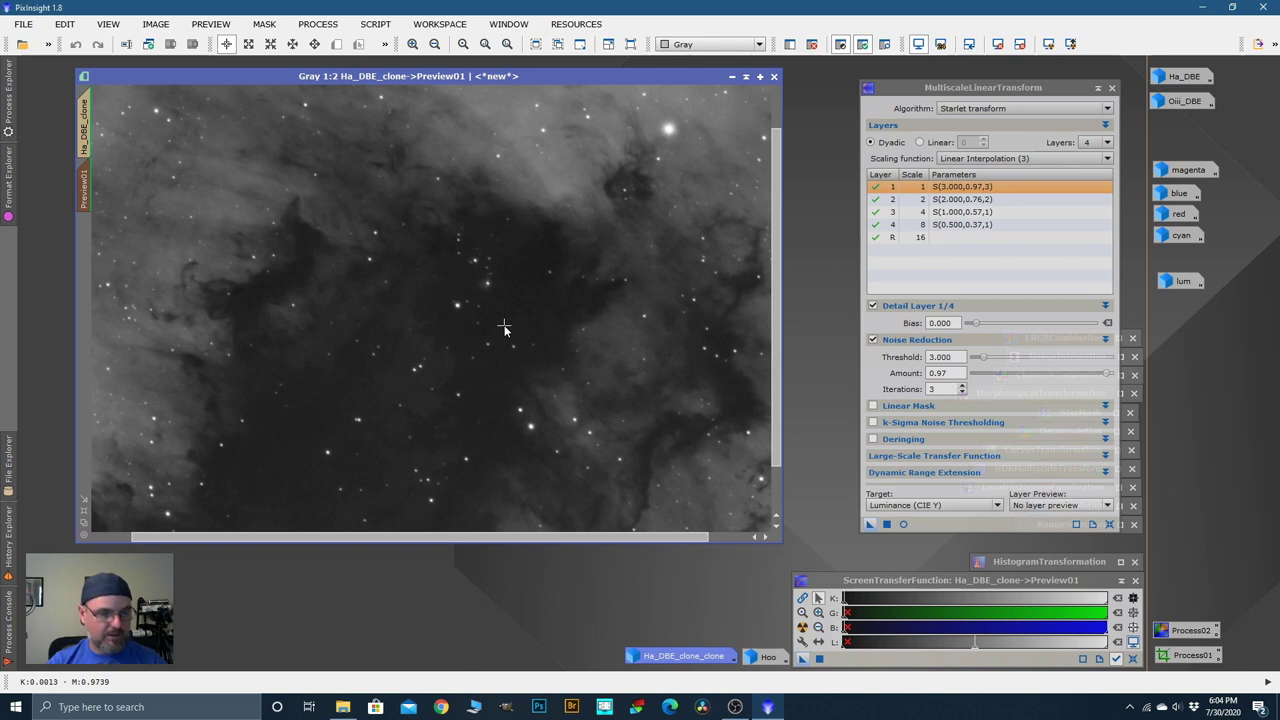
pyautogui.hotkey('ctrl', 'shift', 'z')
pyautogui.hotkey('ctrl', 'shift', 'z')
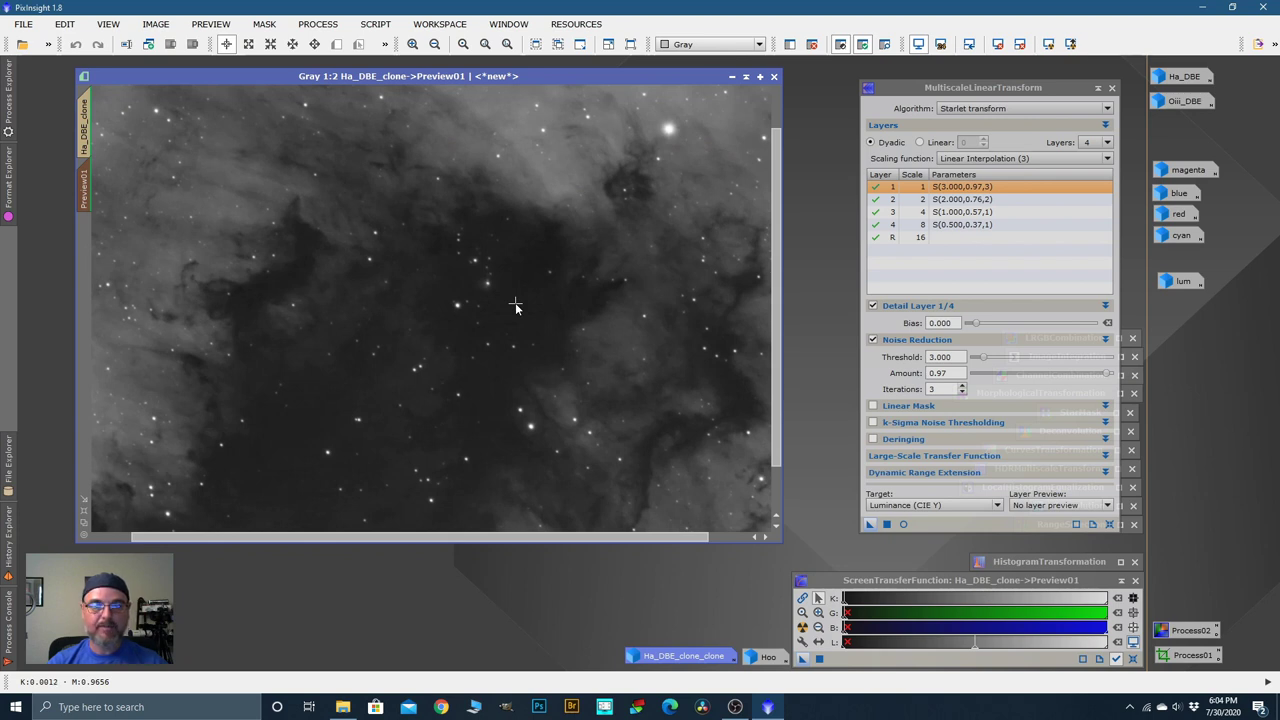
pyautogui.scroll(1, 515, 307)
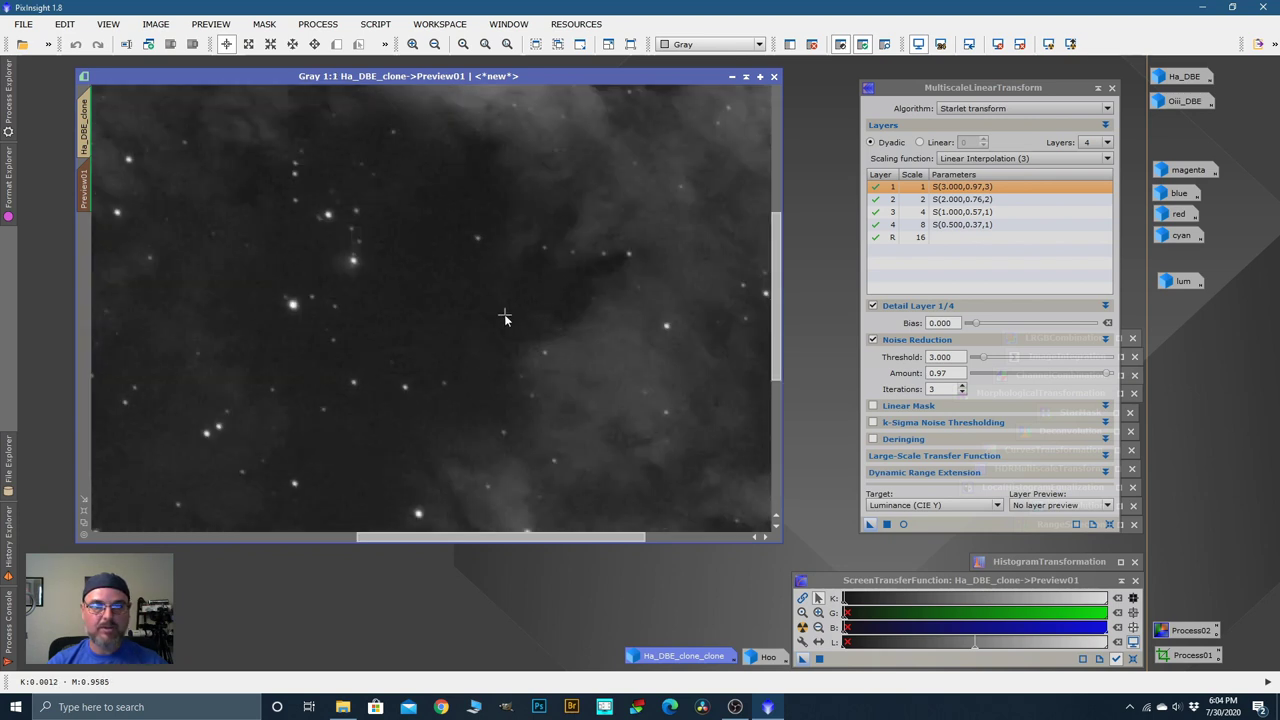
pyautogui.scroll(1, 456, 316)
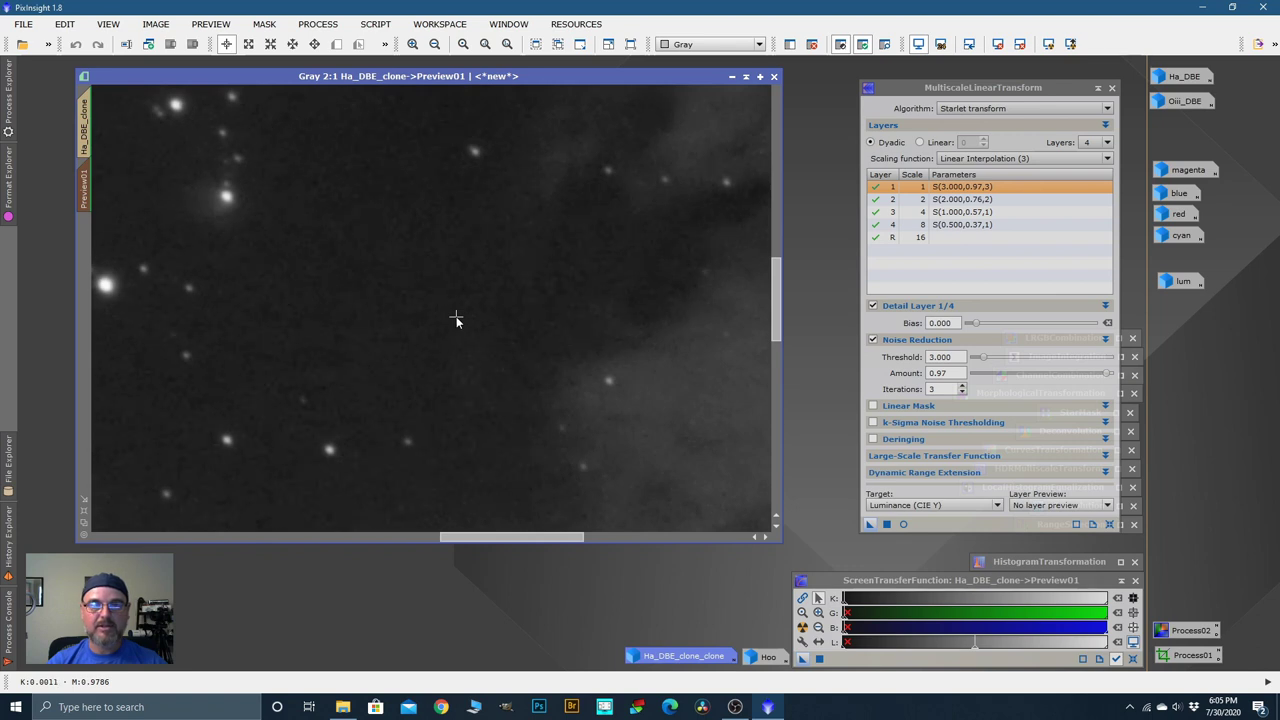
pyautogui.scroll(-3, 535, 339)
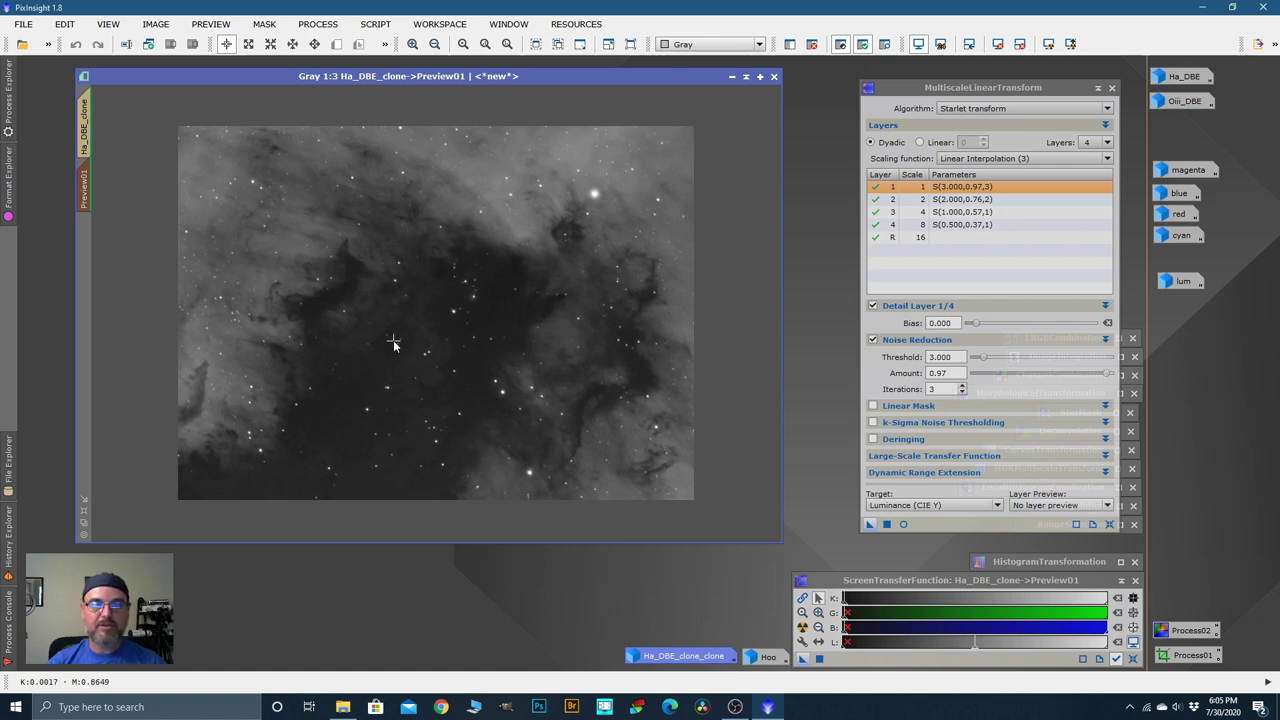
# Step: Apply the MultiscaleLinearTransform noise reduction to the full Ha_DBE_clone image and close the tool
pyautogui.click(84, 125)
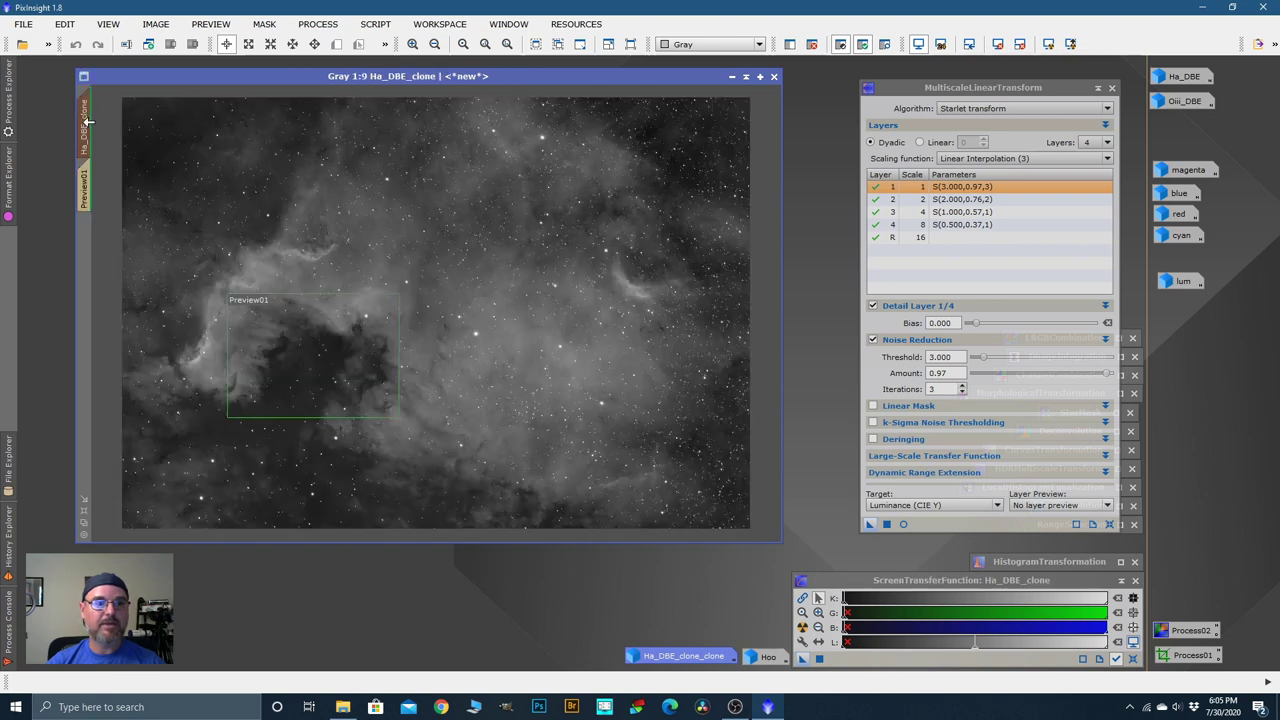
pyautogui.click(886, 524)
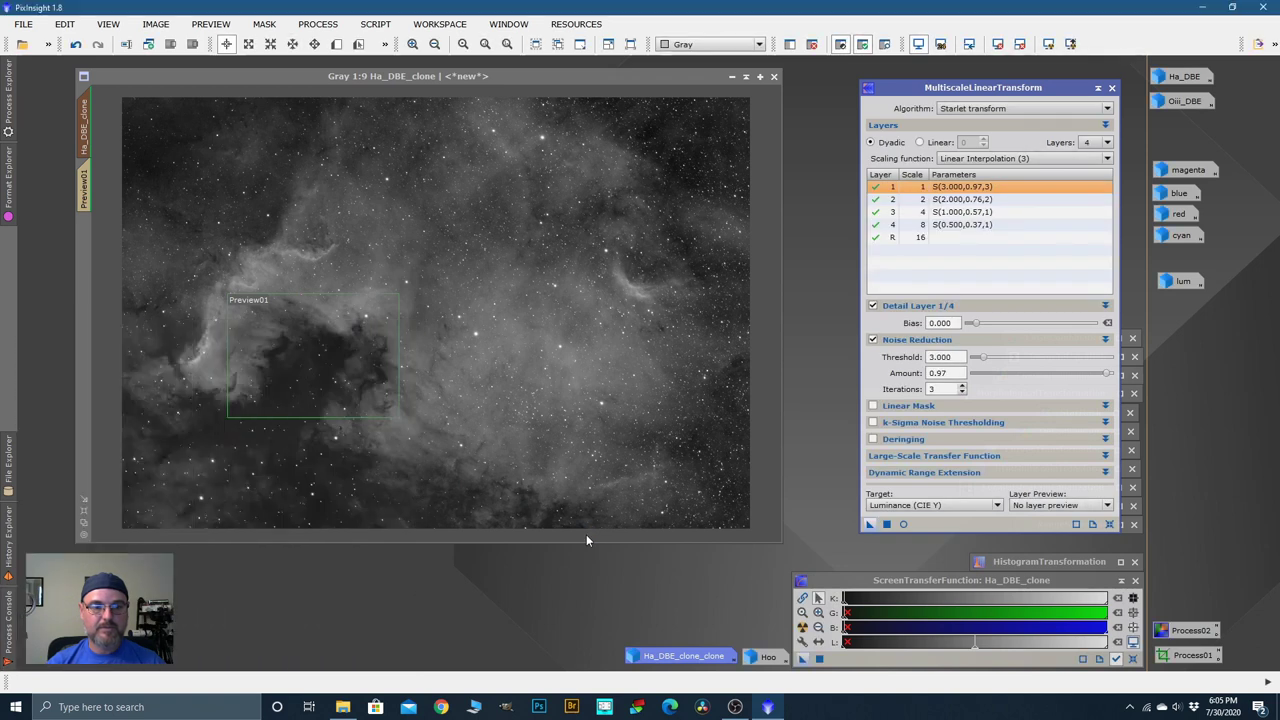
pyautogui.click(1097, 87)
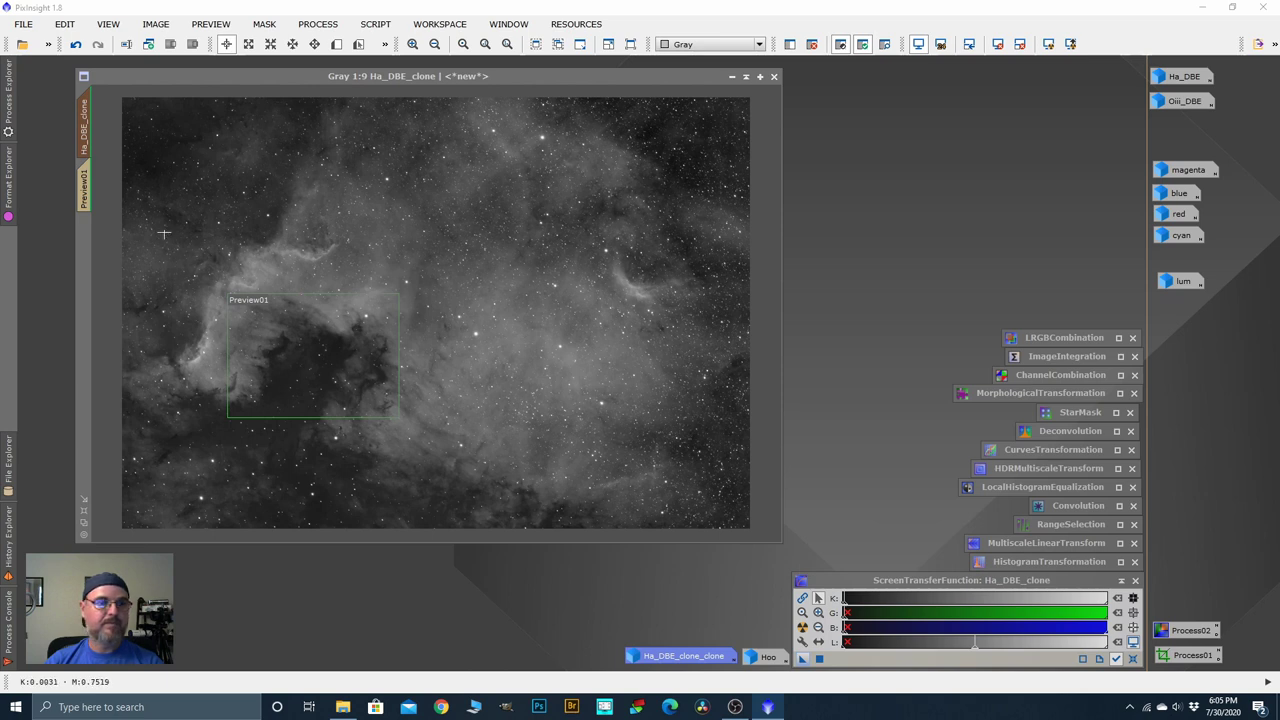
# Step: Delete Preview01, remove the mask from Ha_DBE_clone, and reset its screen stretch
pyautogui.rightClick(80, 190)
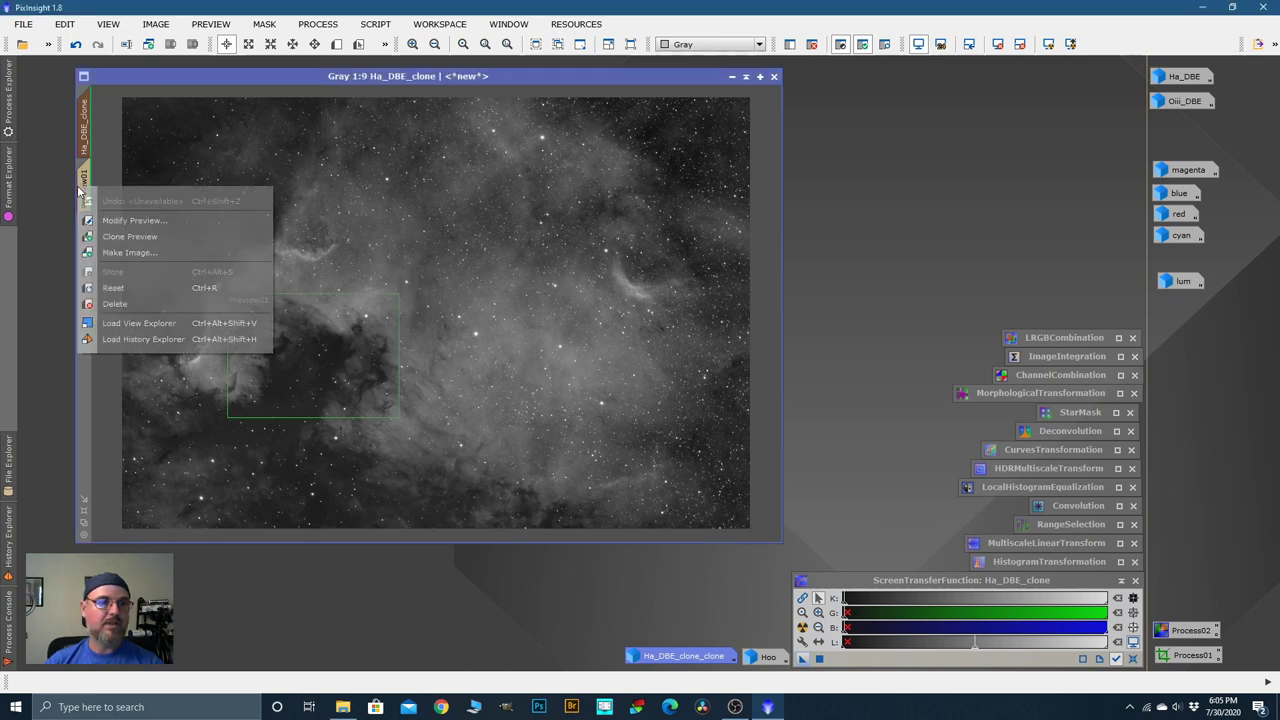
pyautogui.click(120, 303)
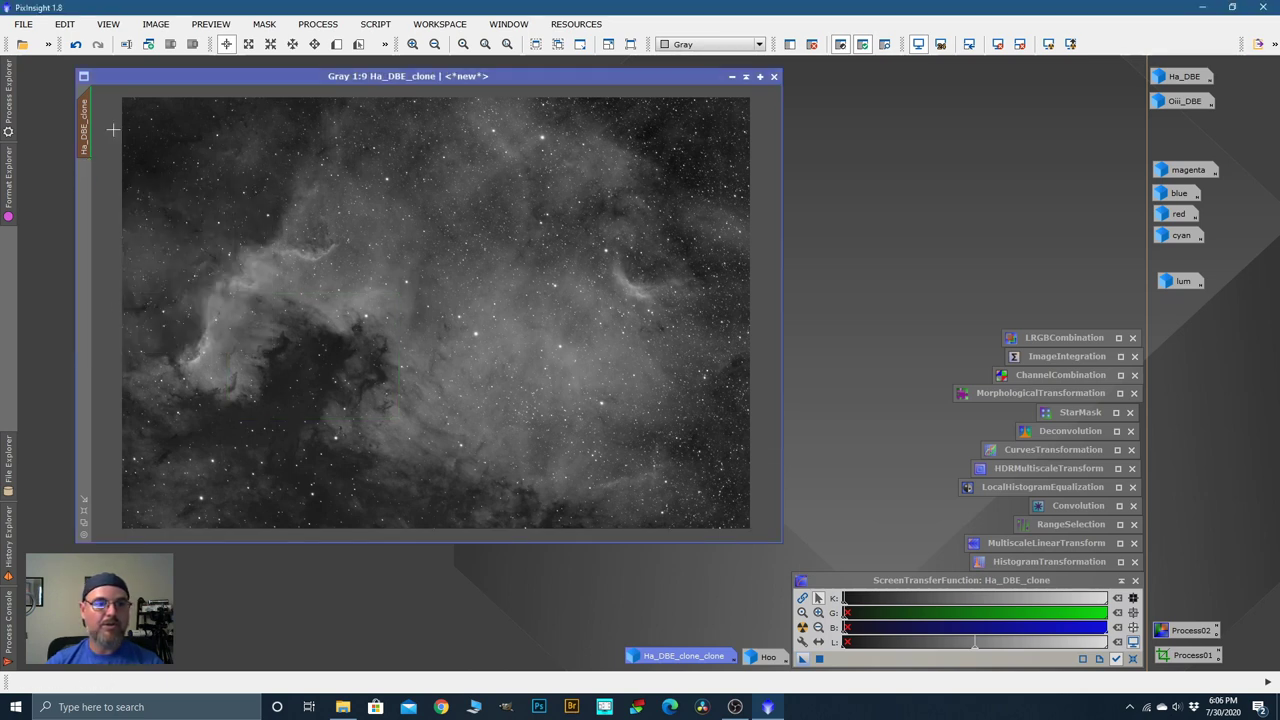
pyautogui.rightClick(434, 270)
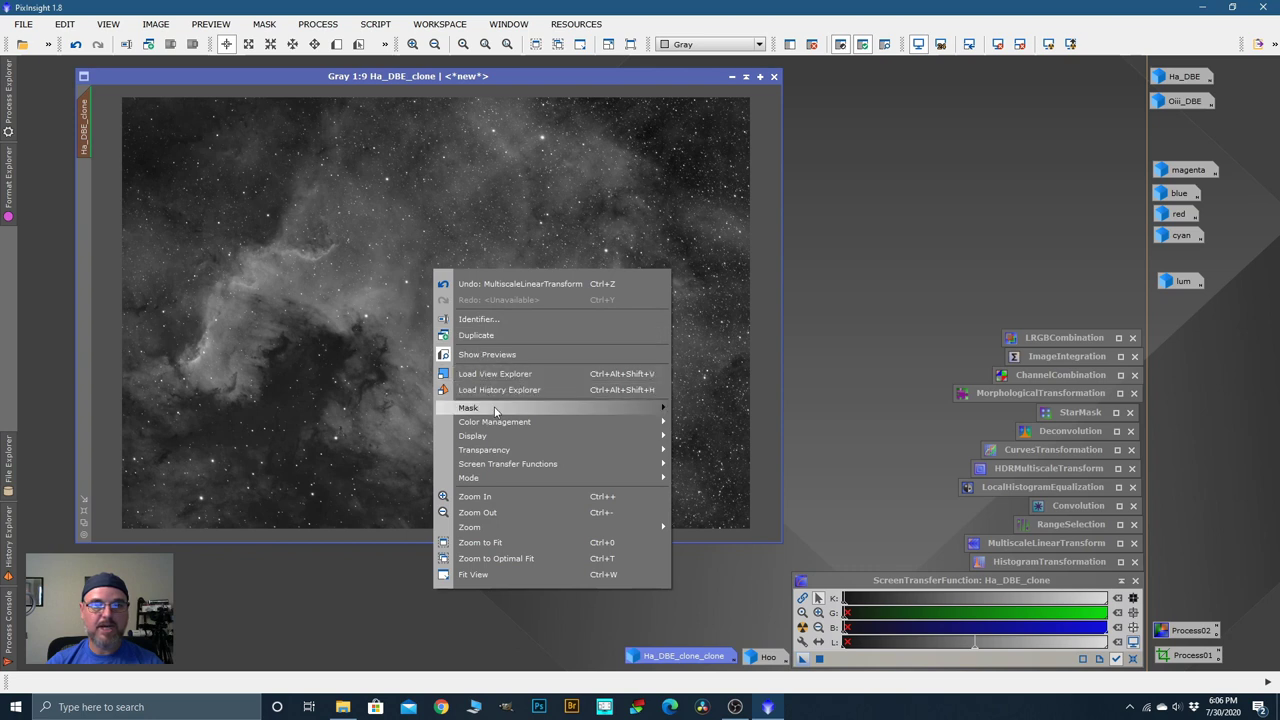
pyautogui.moveTo(497, 407)
pyautogui.click(718, 425)
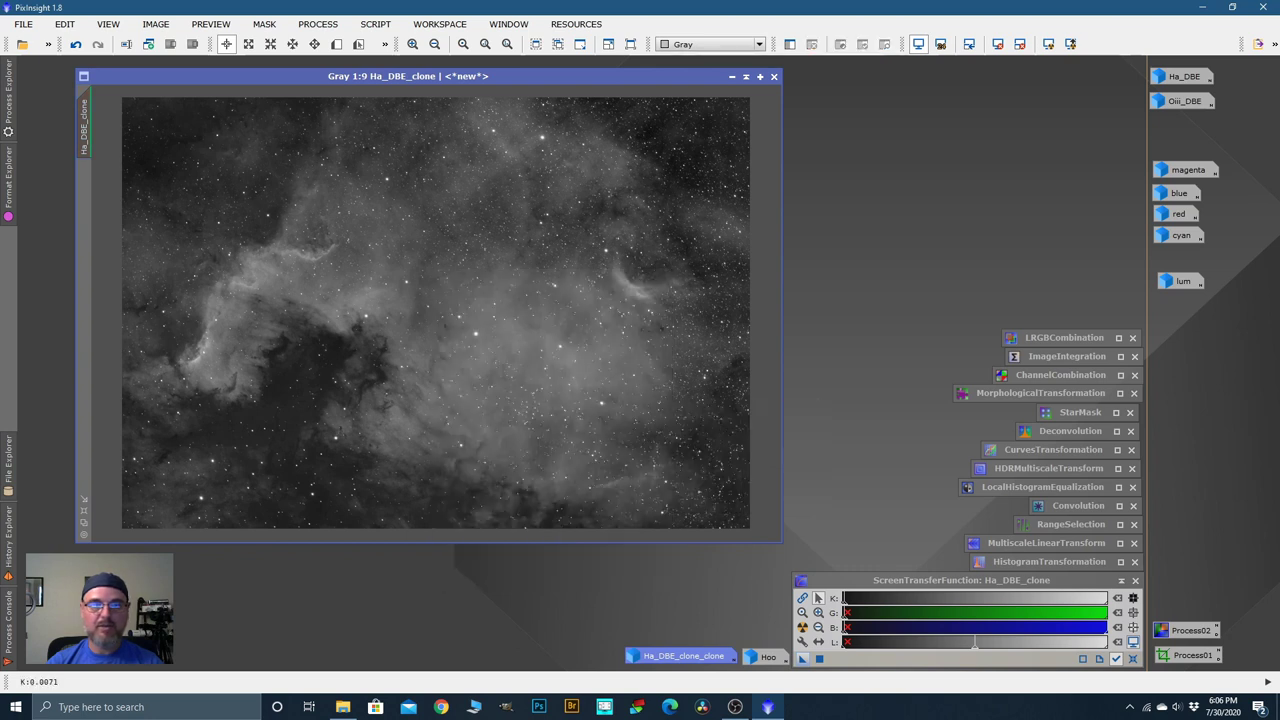
pyautogui.hotkey('ctrl', 'F12')
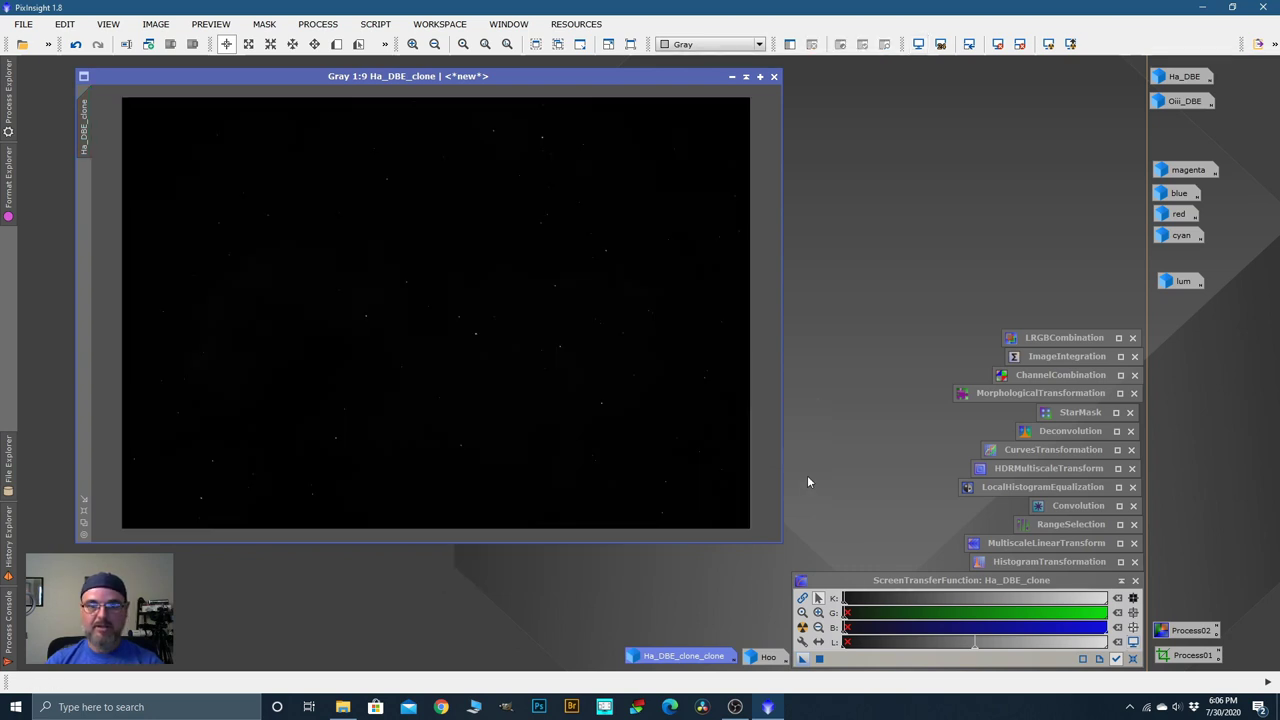
# Step: Permanently stretch Ha_DBE_clone with the auto-stretch values (midtones 0.01071831) via HistogramTransformation, then reset and close it
pyautogui.click(802, 628)
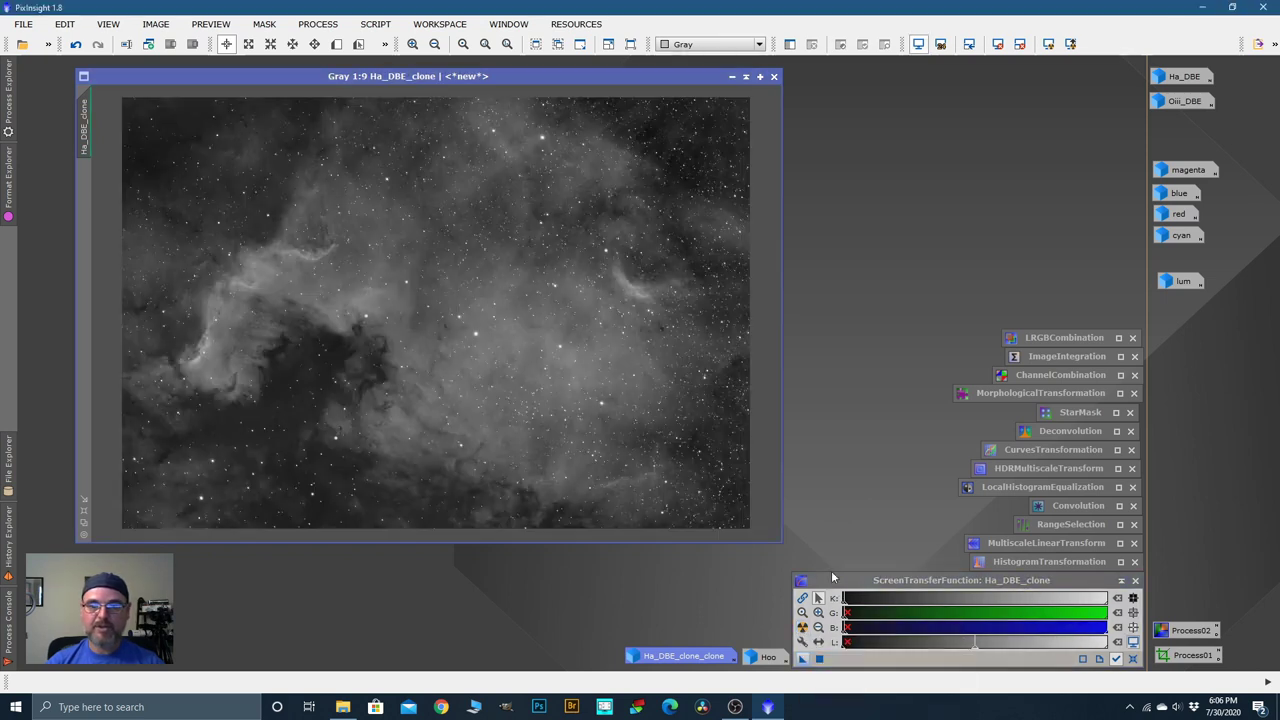
pyautogui.doubleClick(999, 562)
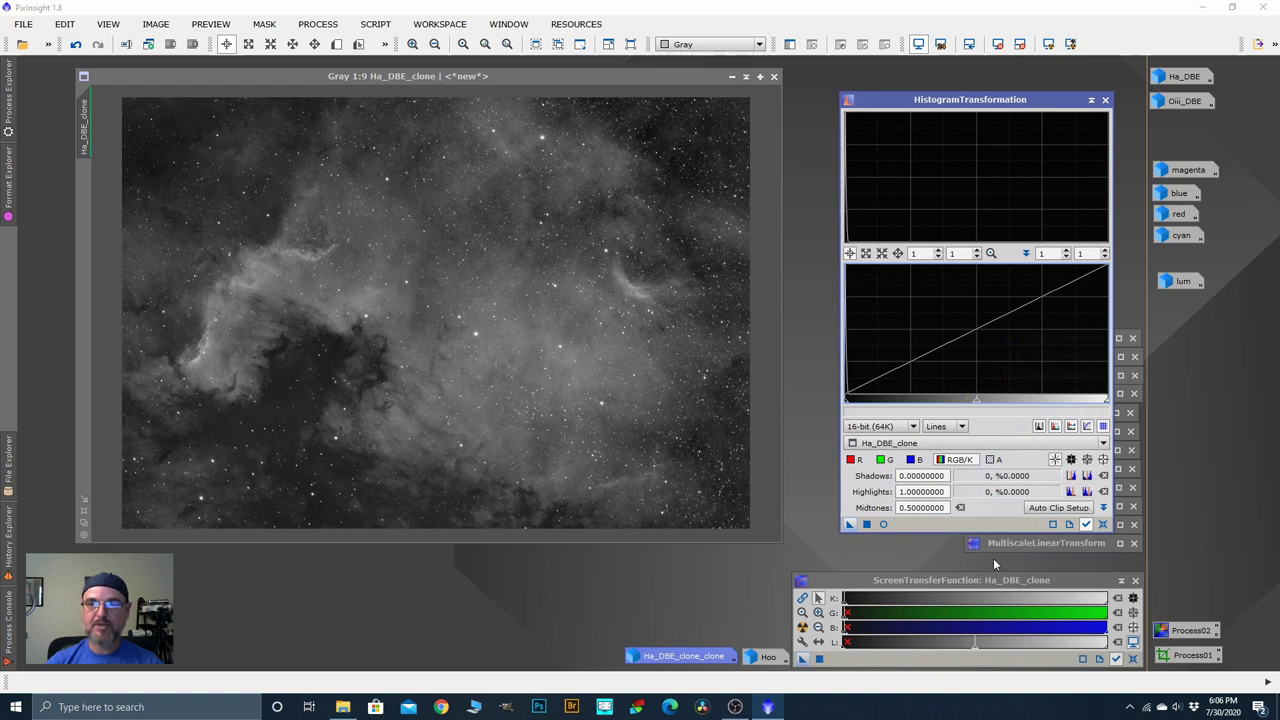
pyautogui.moveTo(802, 658); pyautogui.dragTo(902, 526)
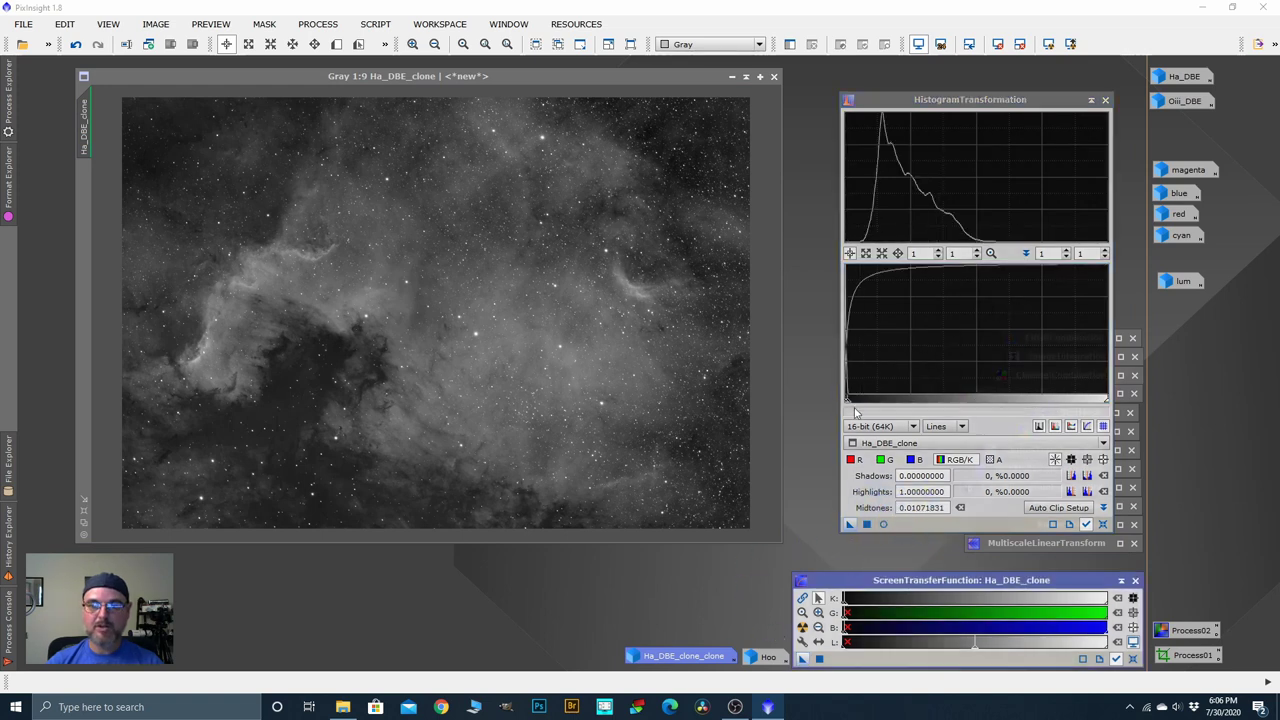
pyautogui.hotkey('ctrl', 'F12')
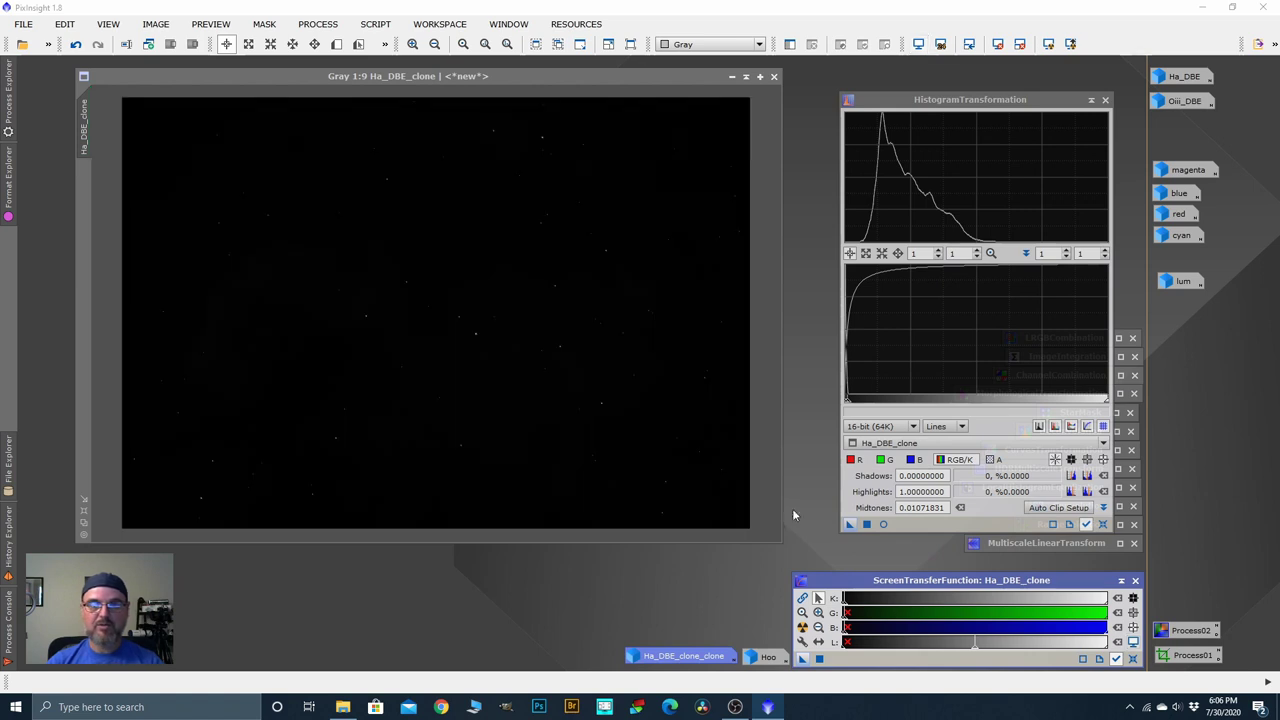
pyautogui.moveTo(846, 525); pyautogui.dragTo(643, 423)
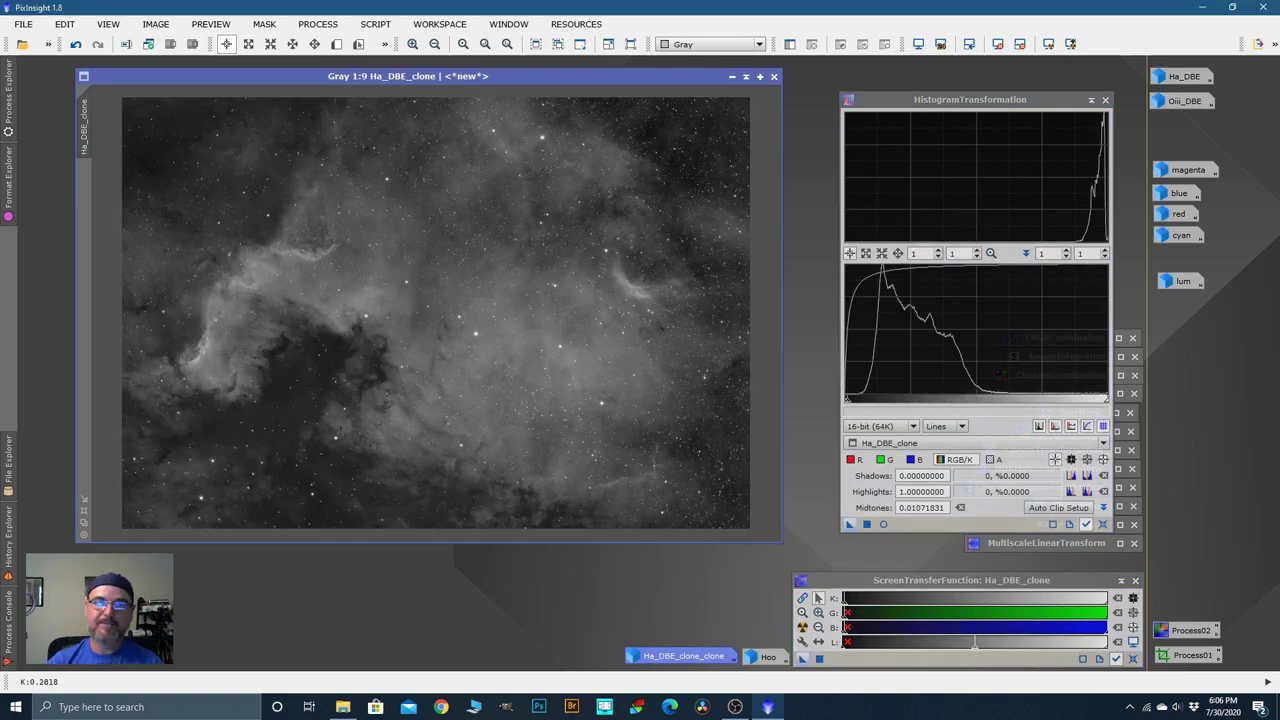
pyautogui.click(1102, 526)
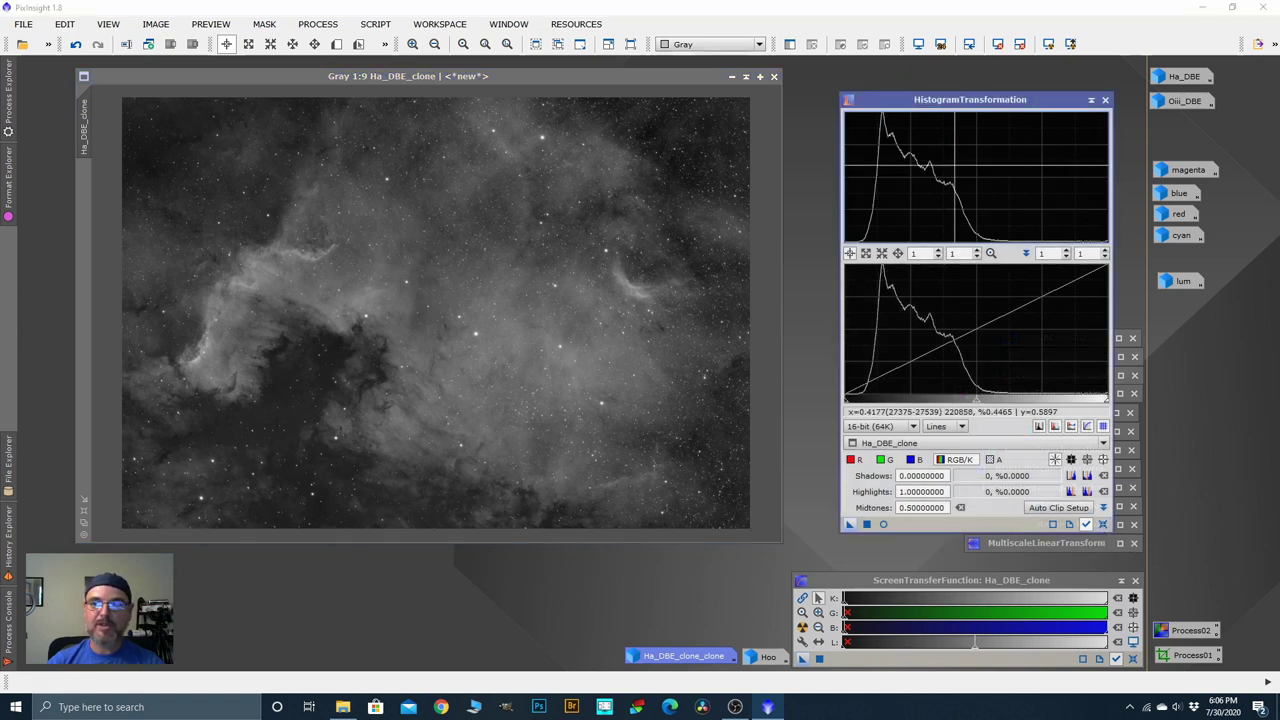
pyautogui.click(1091, 100)
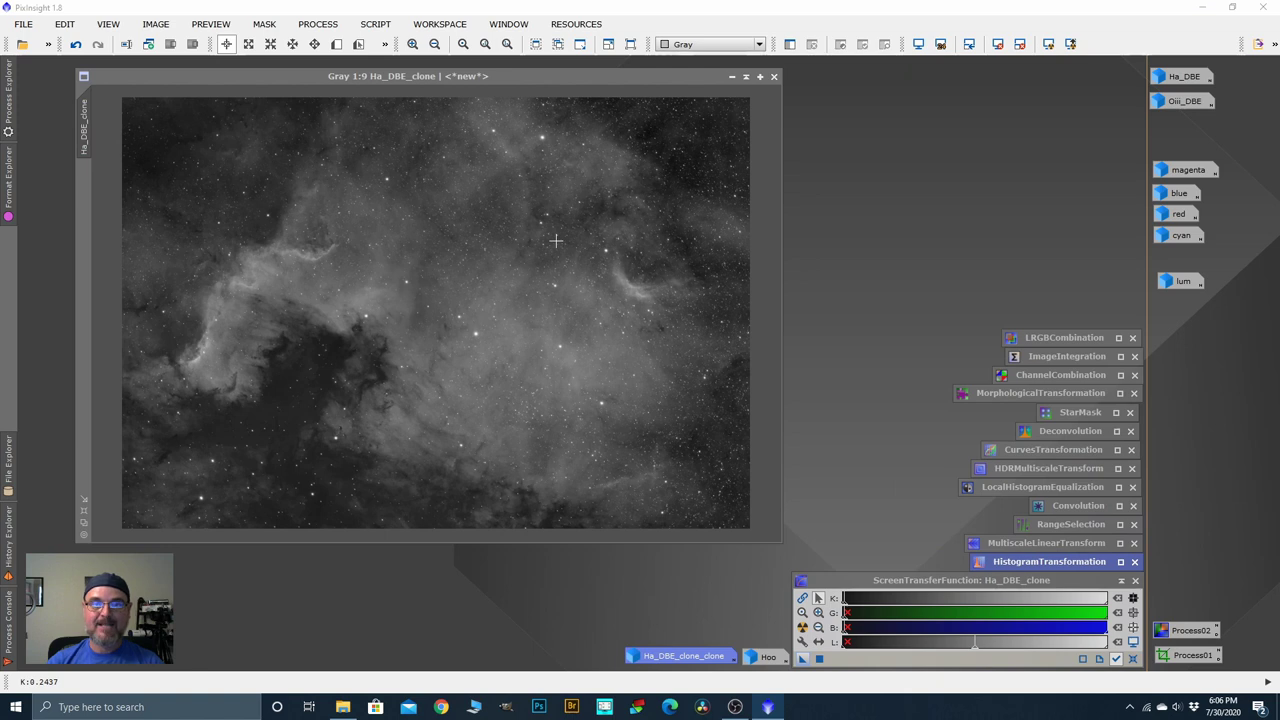
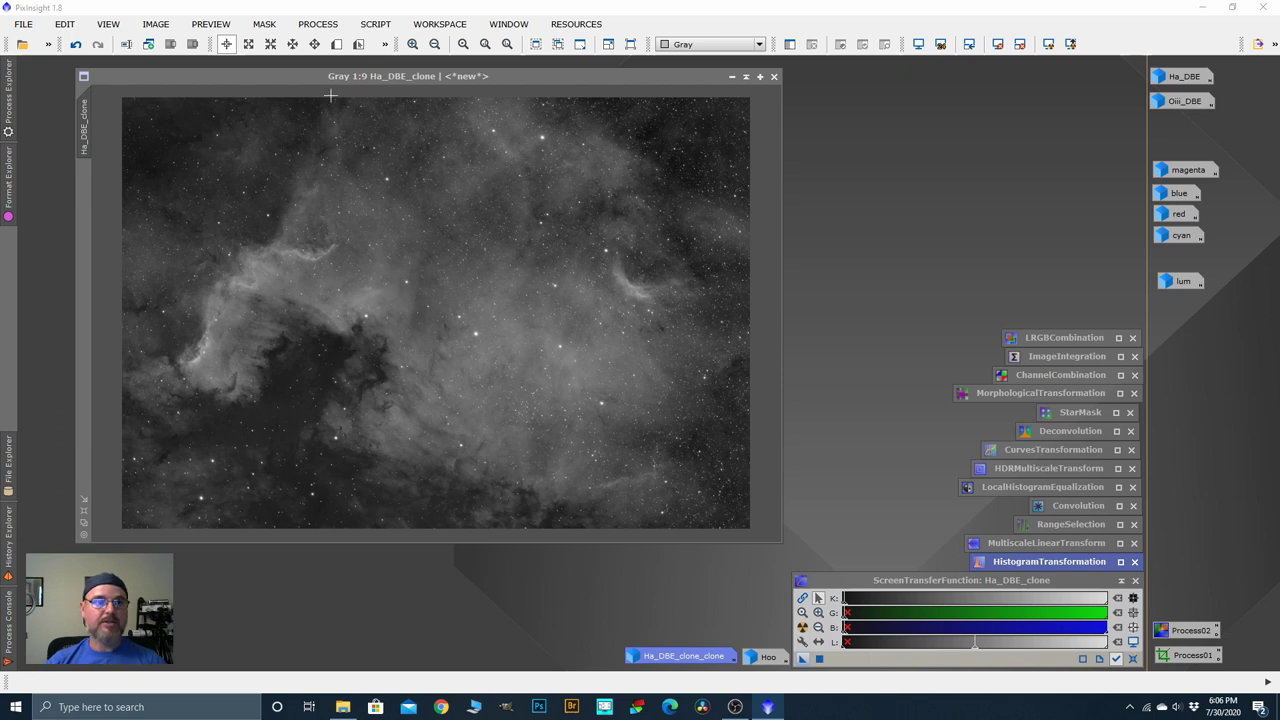
# Step: Apply Ha_DBE_clone_clone as the mask of Ha_DBE_clone, then iconize the clone
pyautogui.doubleClick(683, 655)
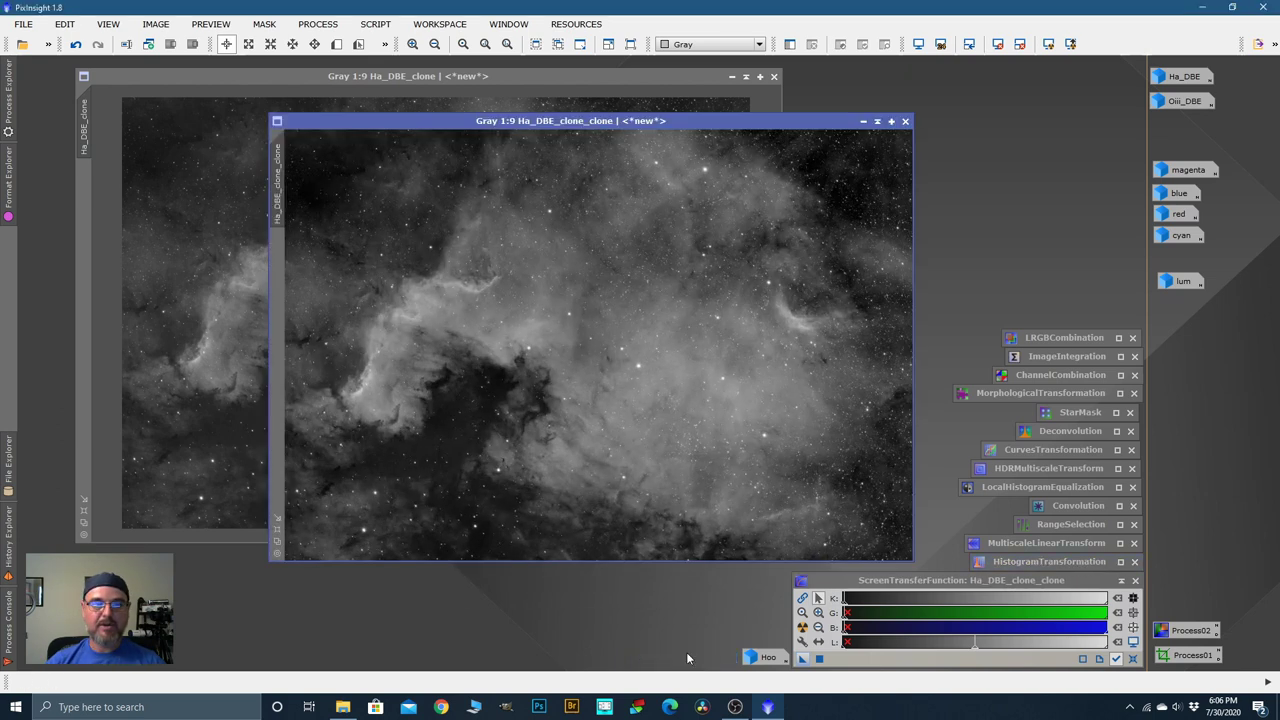
pyautogui.moveTo(283, 181)
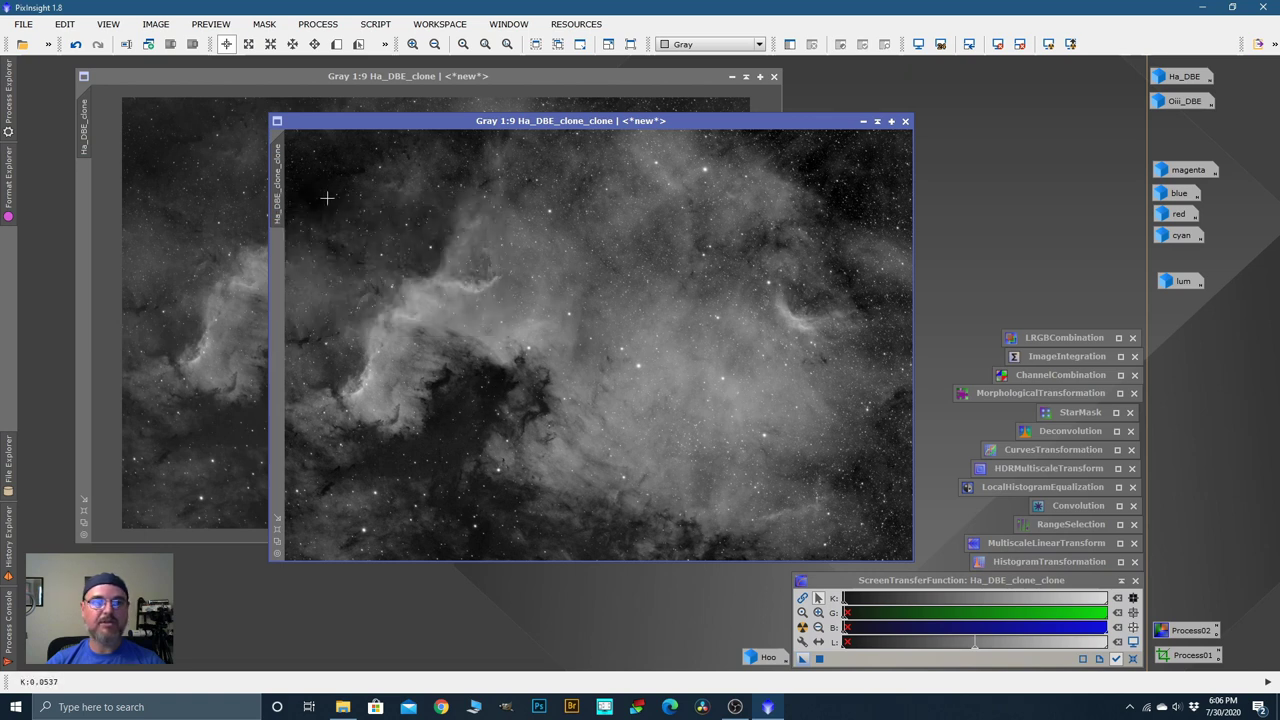
pyautogui.moveTo(280, 186); pyautogui.dragTo(86, 206)
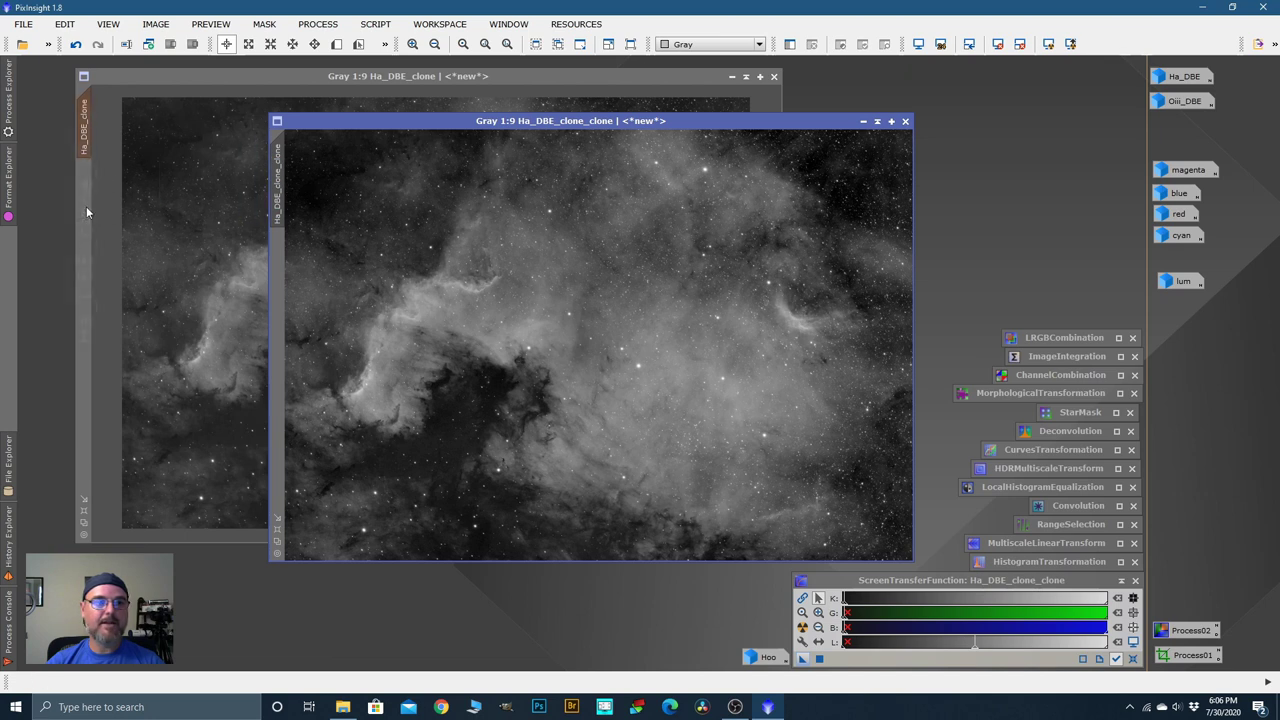
pyautogui.click(864, 121)
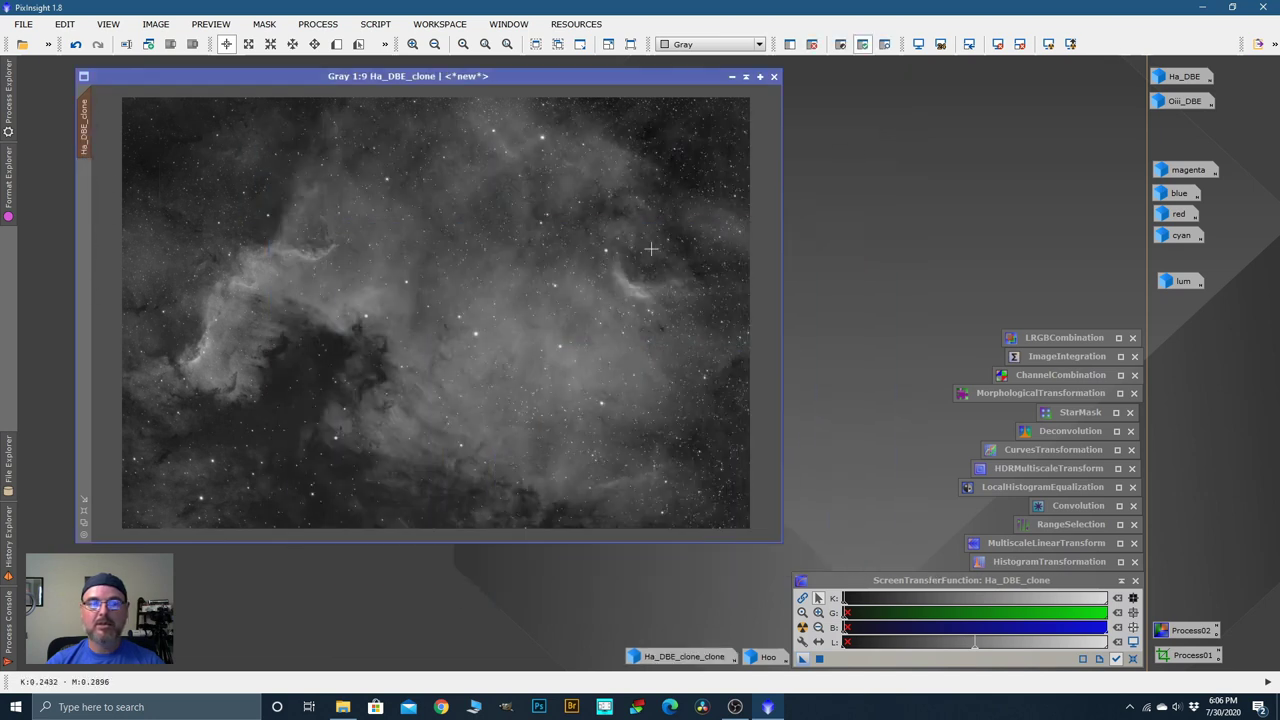
# Step: Show the red mask overlay on Ha_DBE_clone, then hide it again
pyautogui.rightClick(489, 246)
pyautogui.moveTo(551, 387)
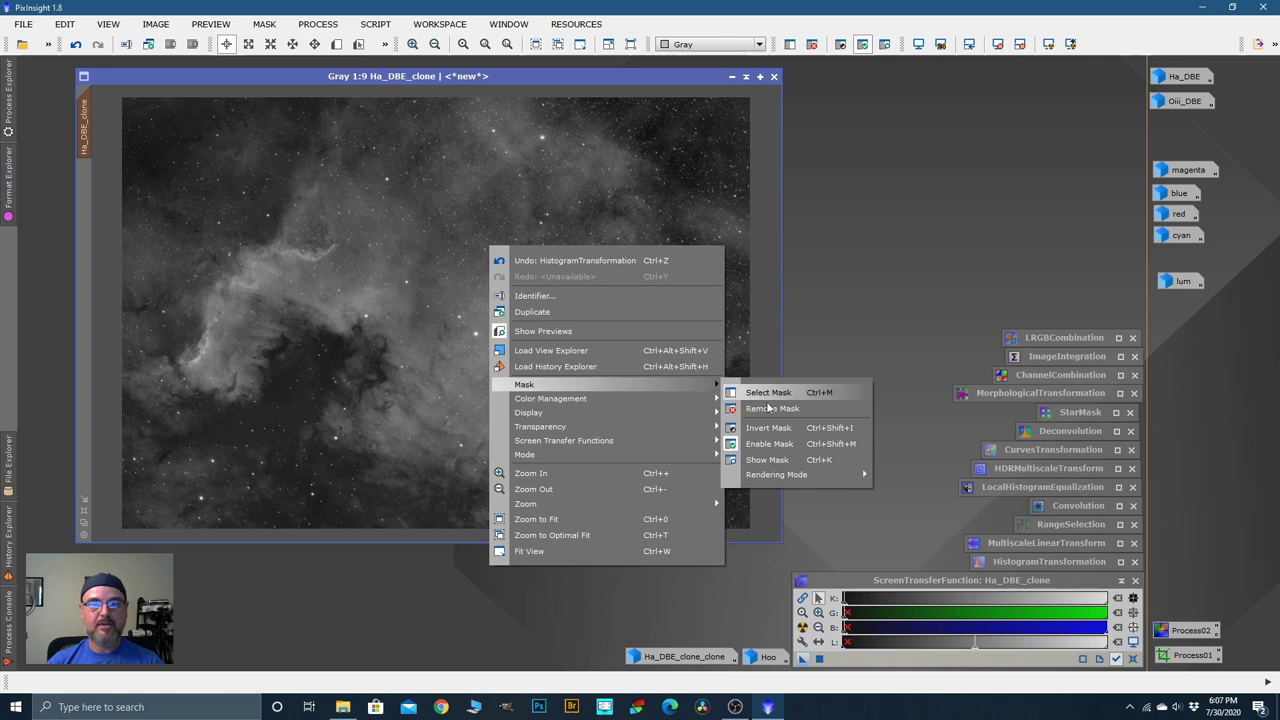
pyautogui.click(767, 459)
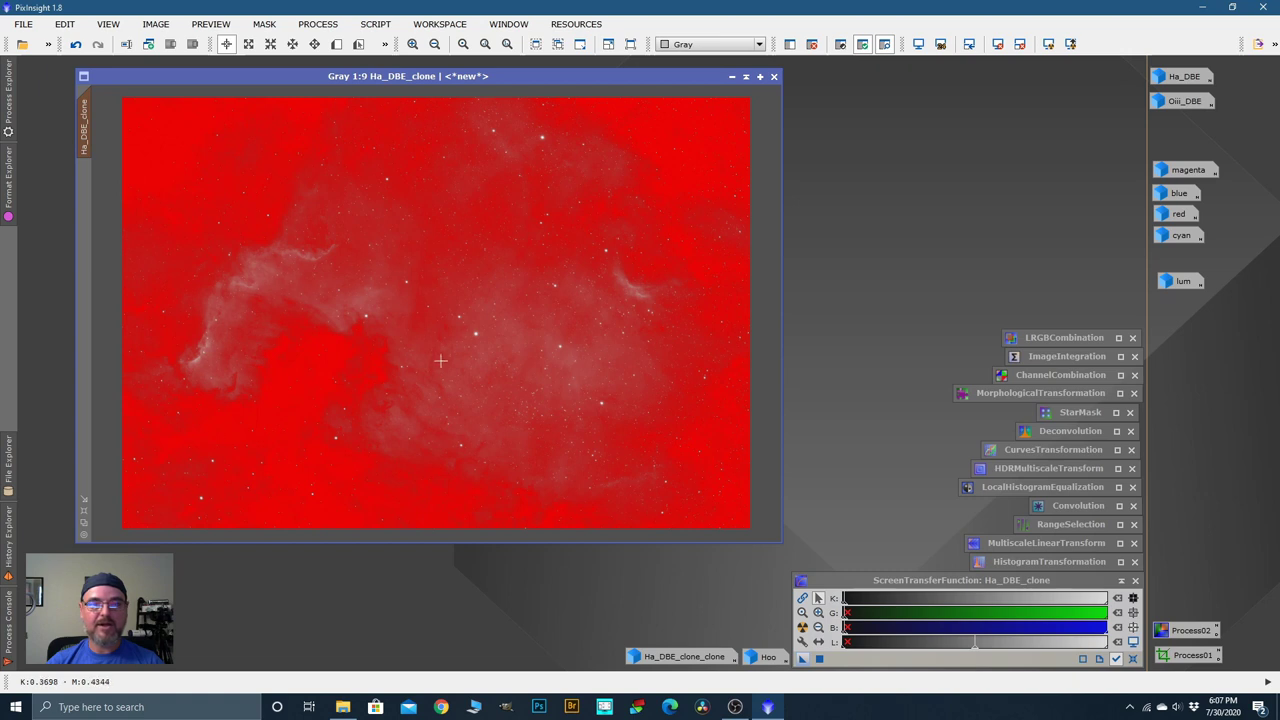
pyautogui.rightClick(524, 292)
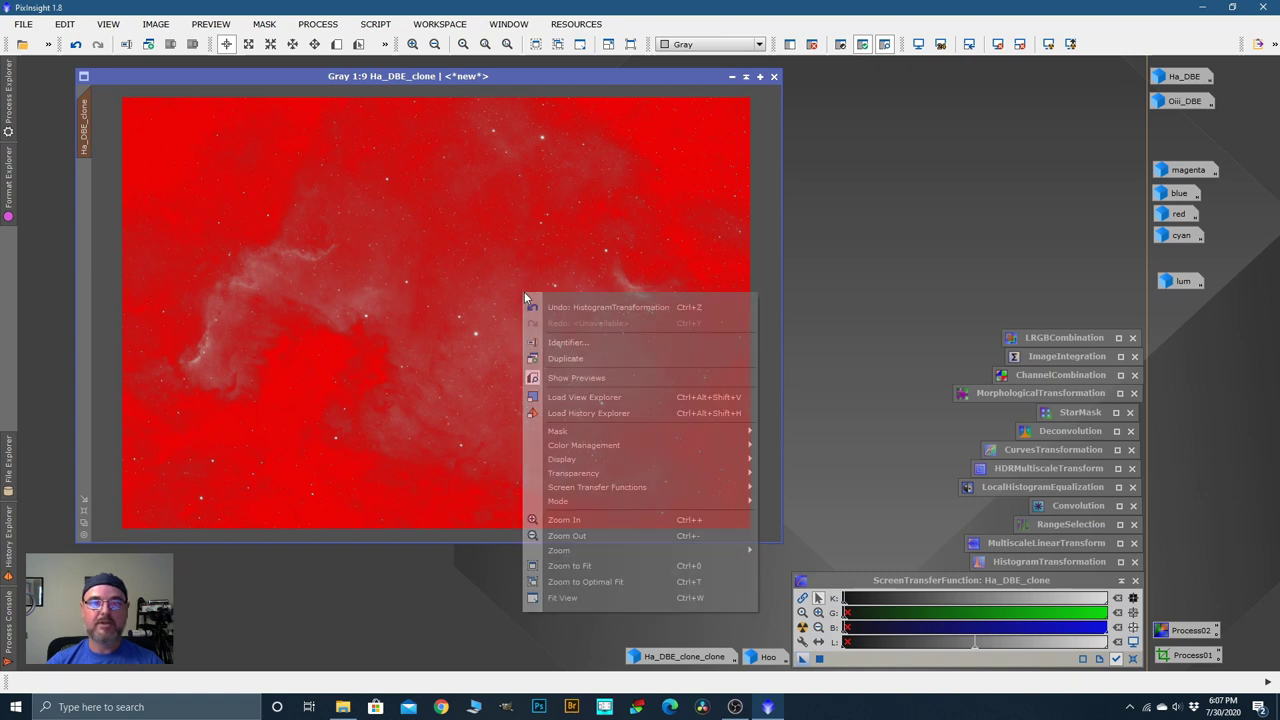
pyautogui.moveTo(657, 434)
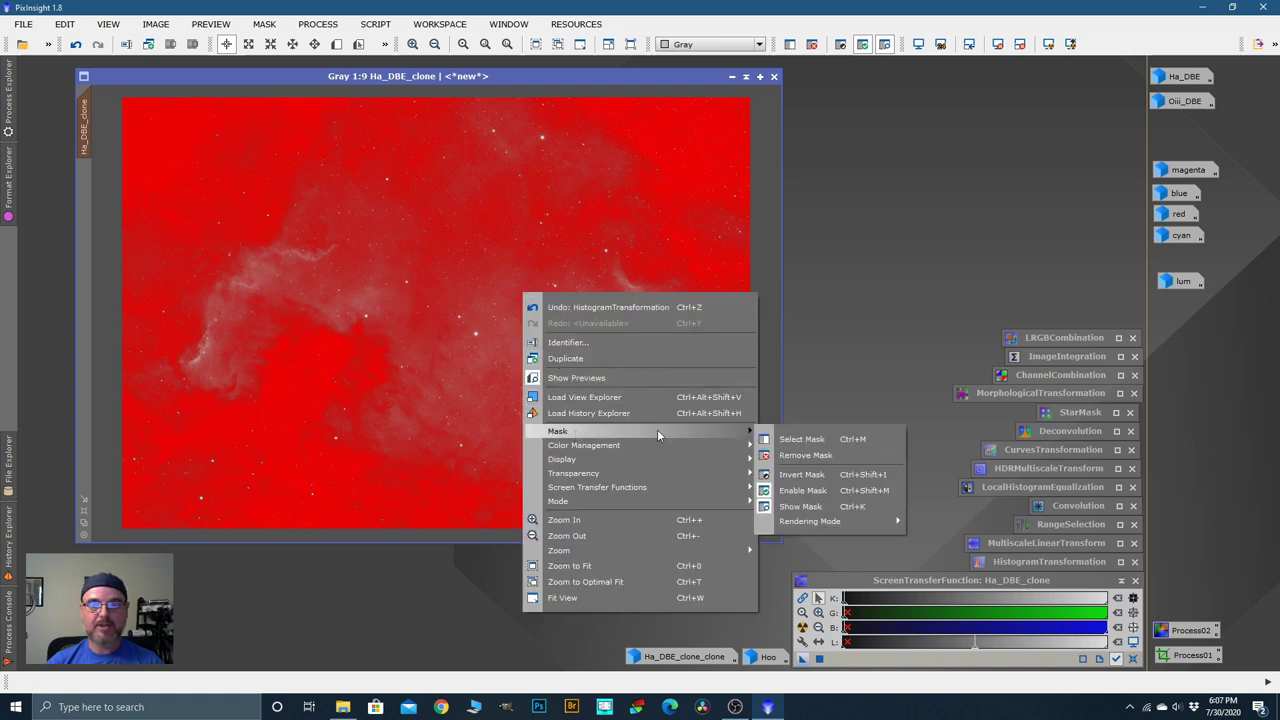
pyautogui.click(797, 506)
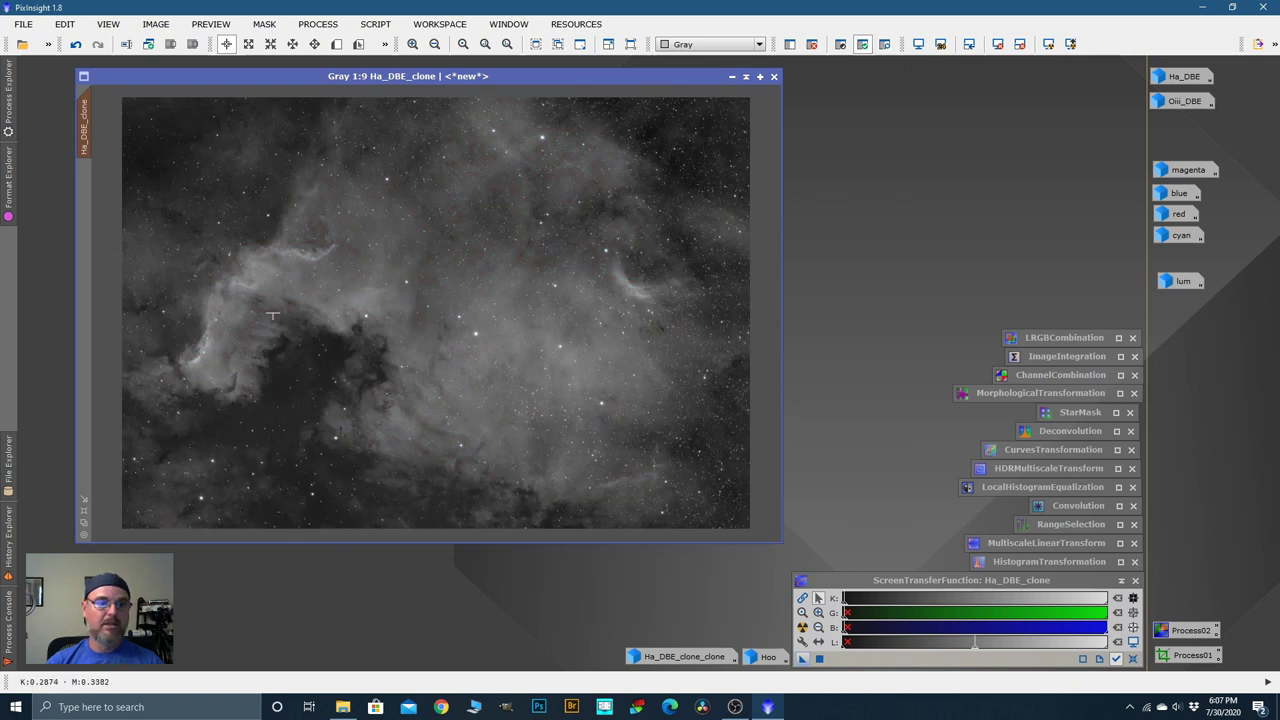
# Step: Place Preview01 over the bright nebula ridge and display it zoomed in
pyautogui.click(336, 44)
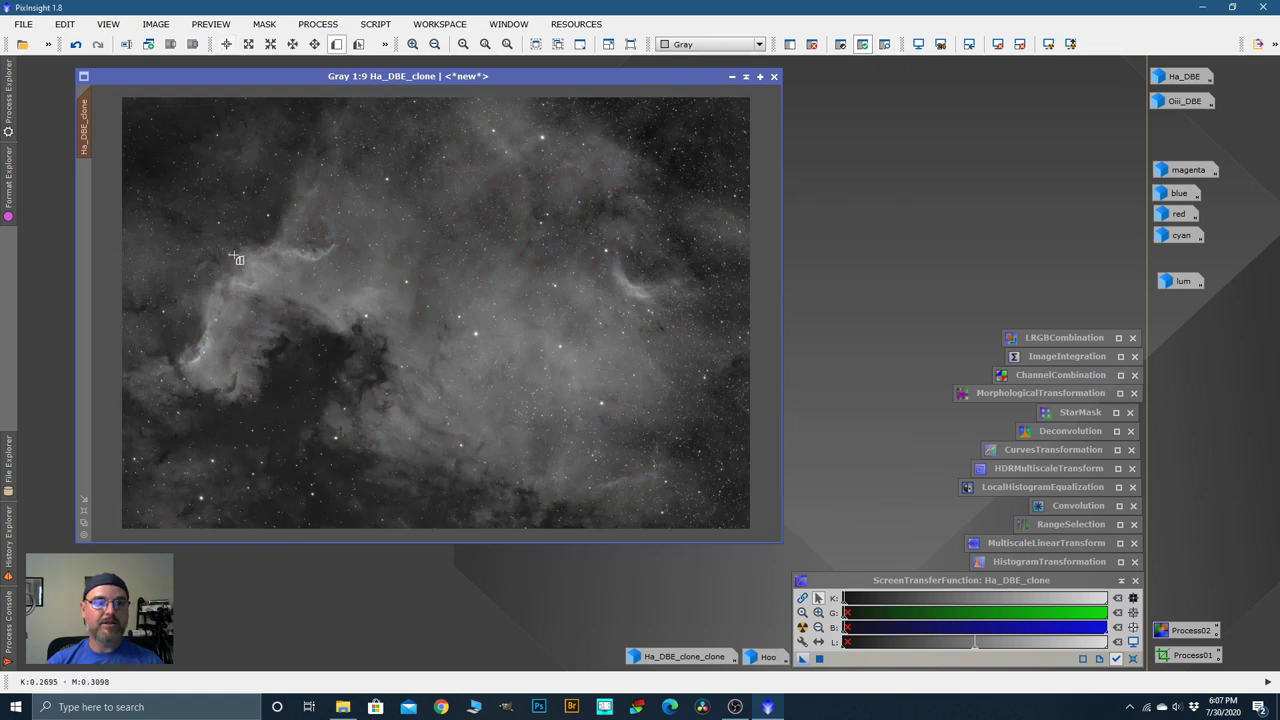
pyautogui.moveTo(172, 255); pyautogui.dragTo(418, 329)
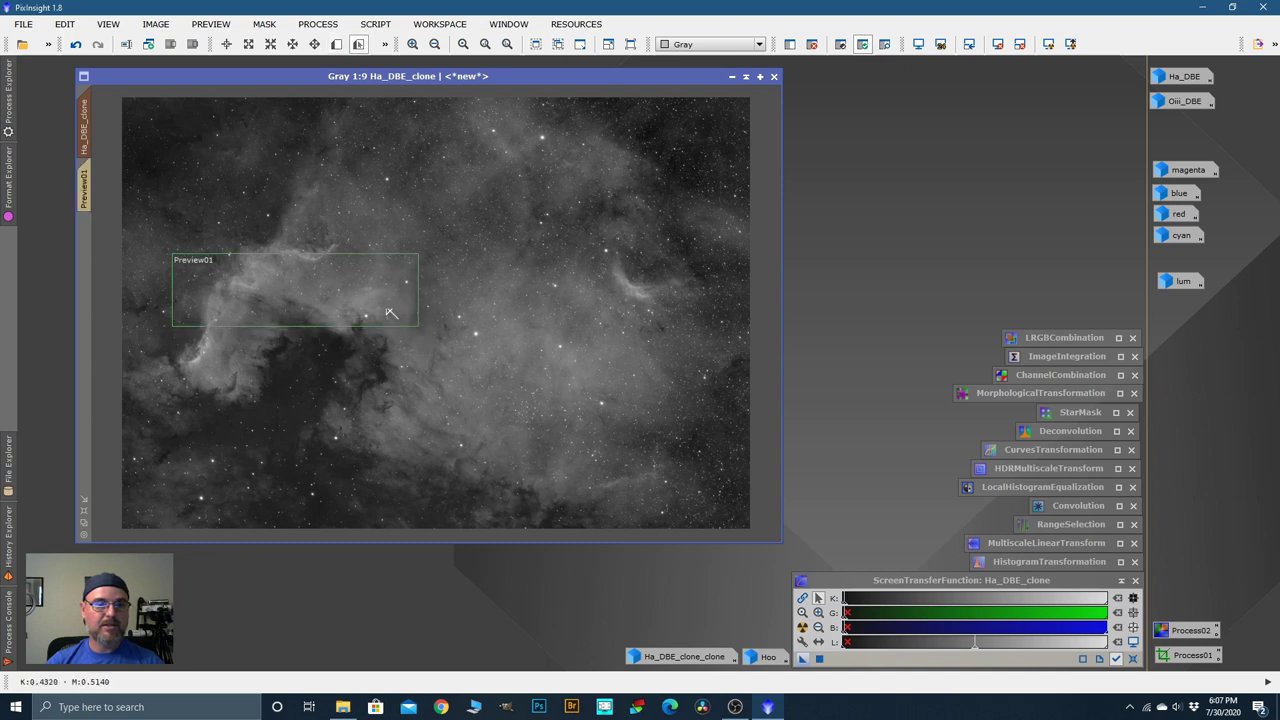
pyautogui.moveTo(342, 293); pyautogui.dragTo(358, 276)
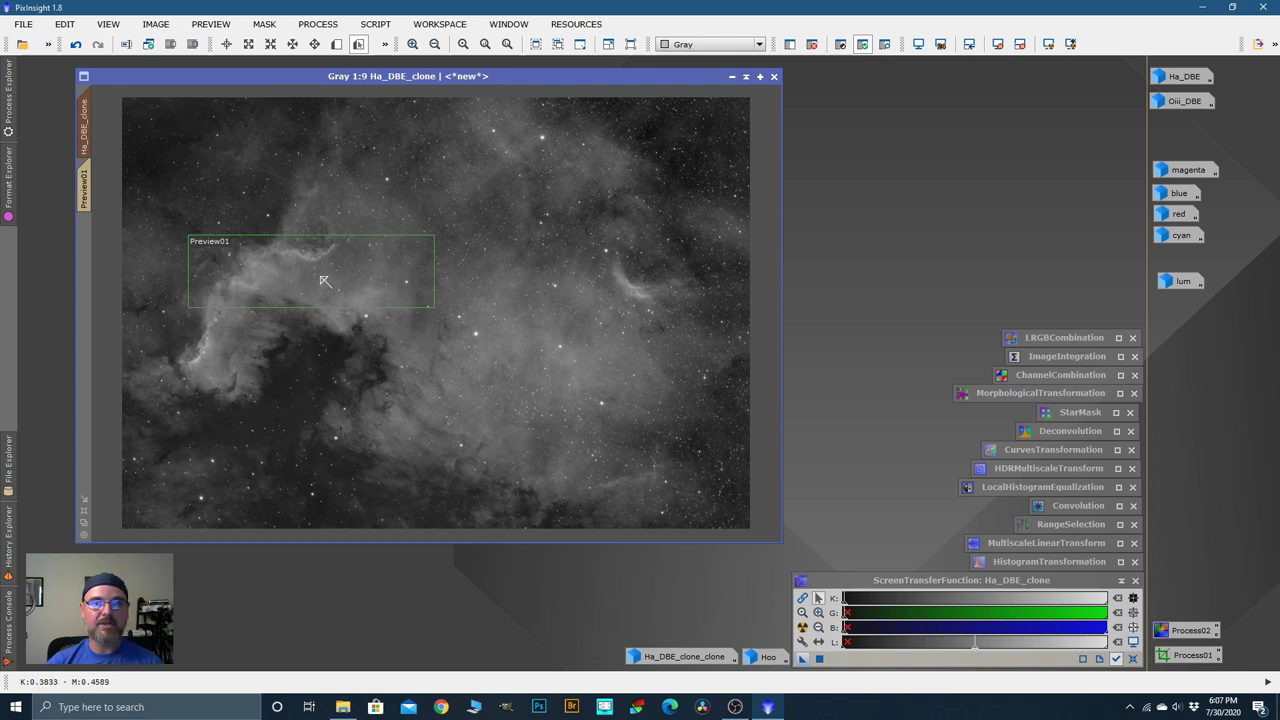
pyautogui.click(88, 188)
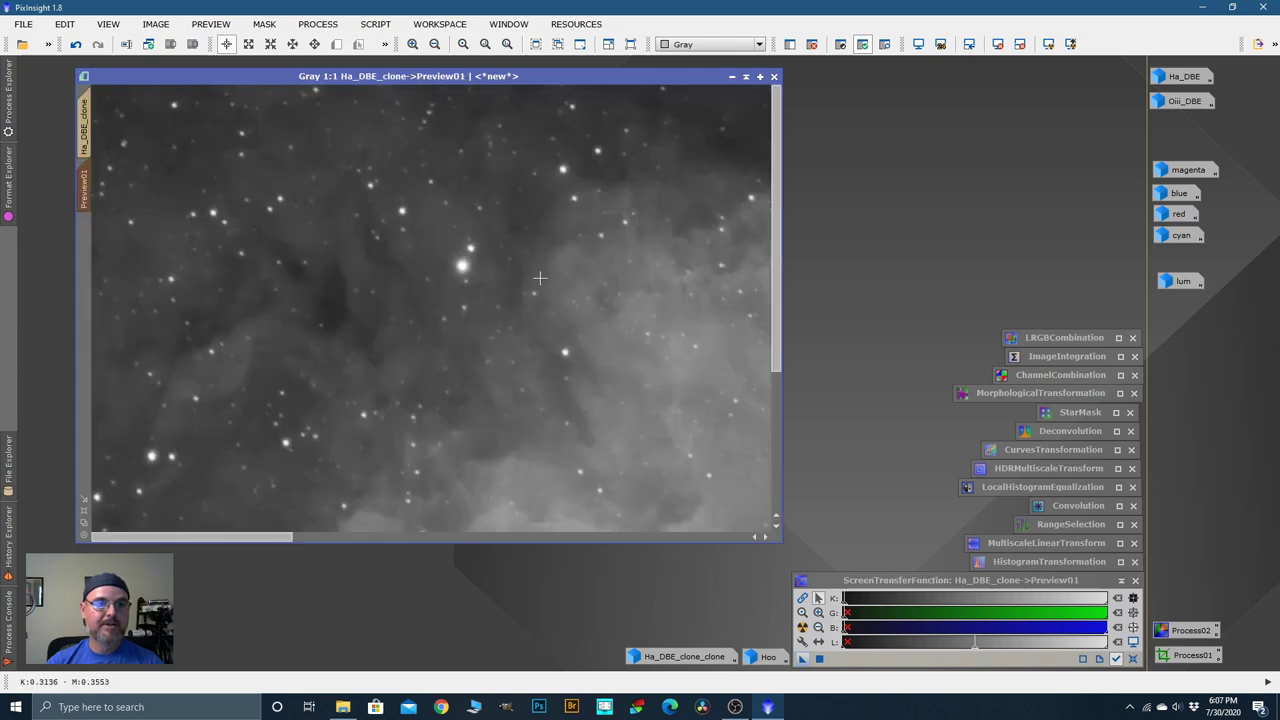
pyautogui.scroll(1, 441, 280)
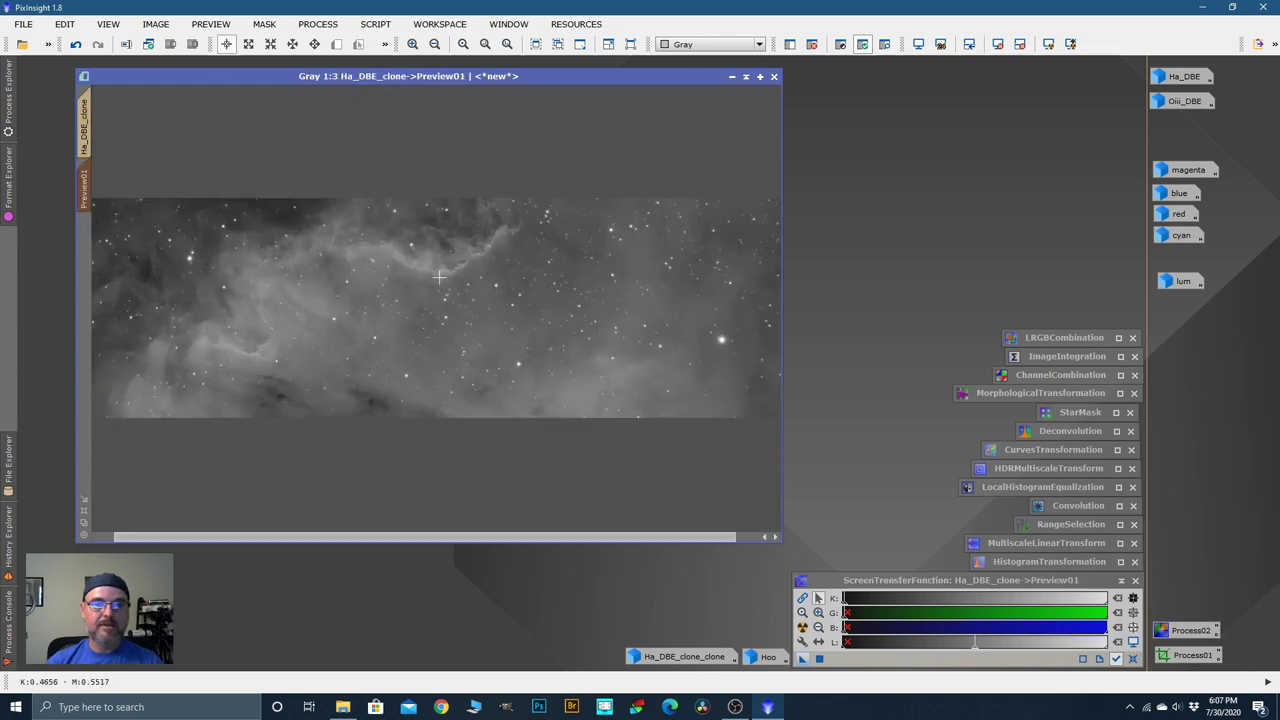
pyautogui.scroll(1, 466, 278)
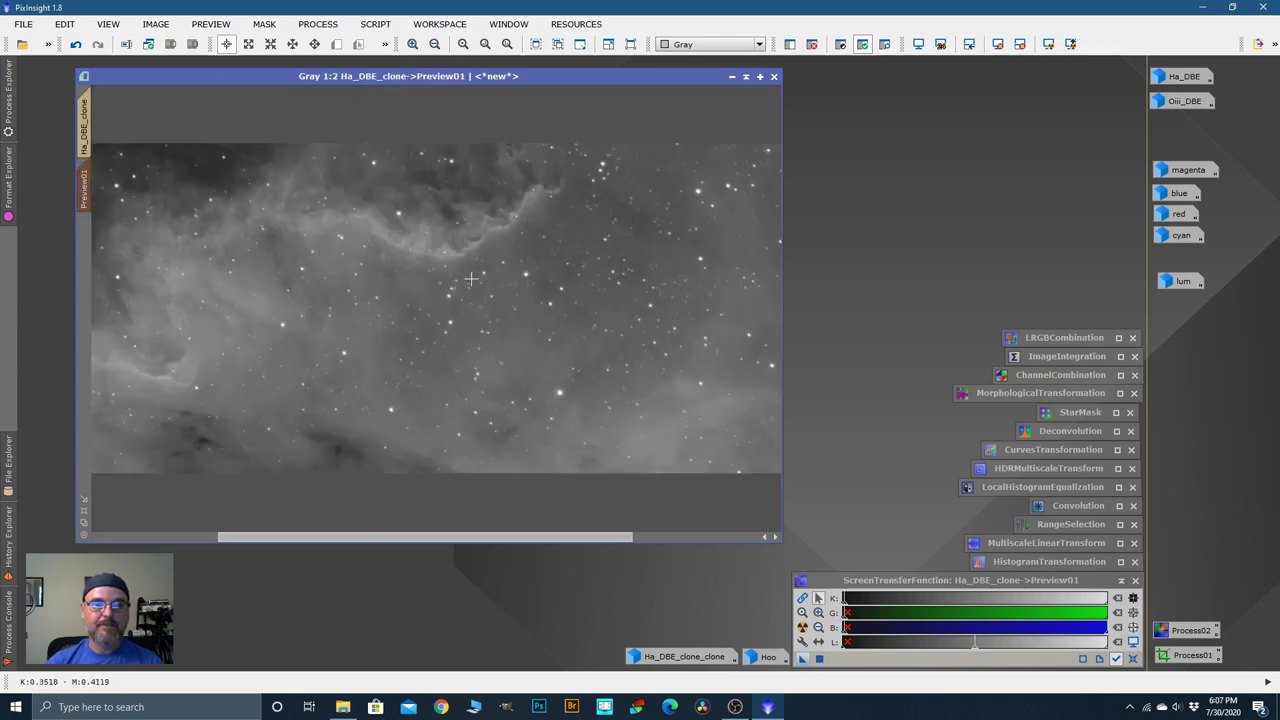
# Step: Set Deconvolution to plain Richardson-Lucy with Wavelet Regularization unchecked
pyautogui.doubleClick(1035, 430)
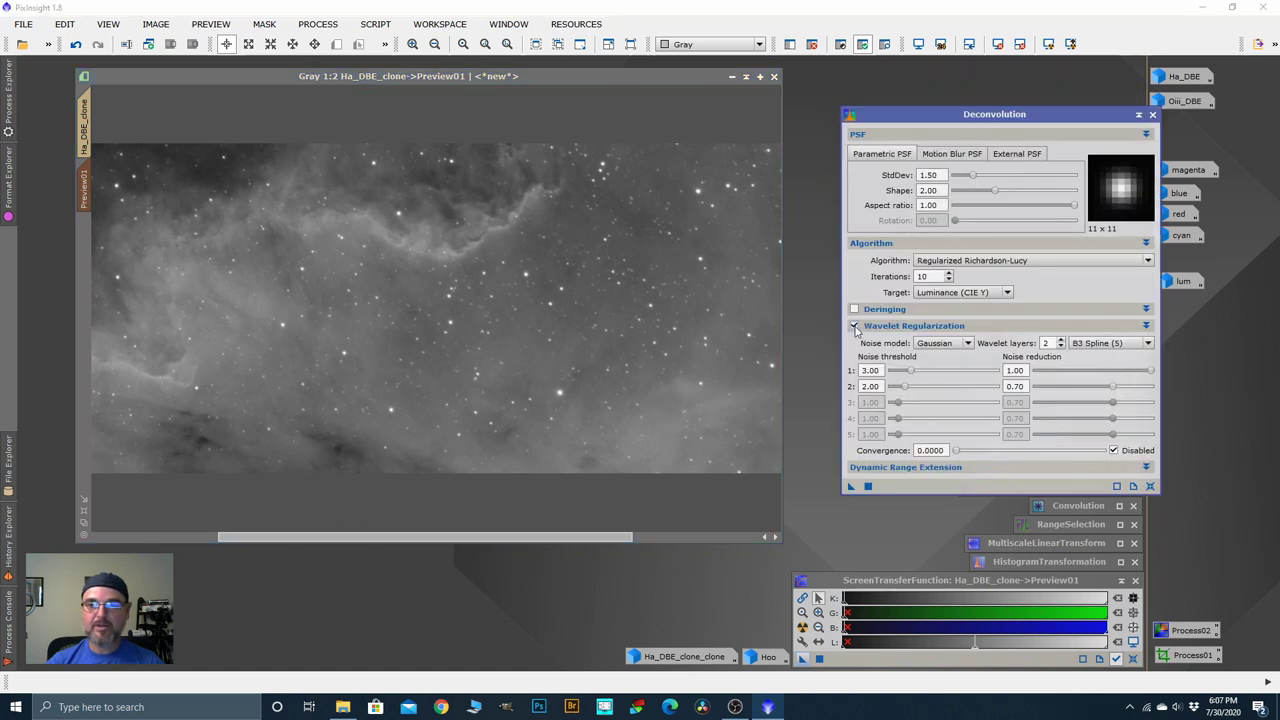
pyautogui.click(854, 326)
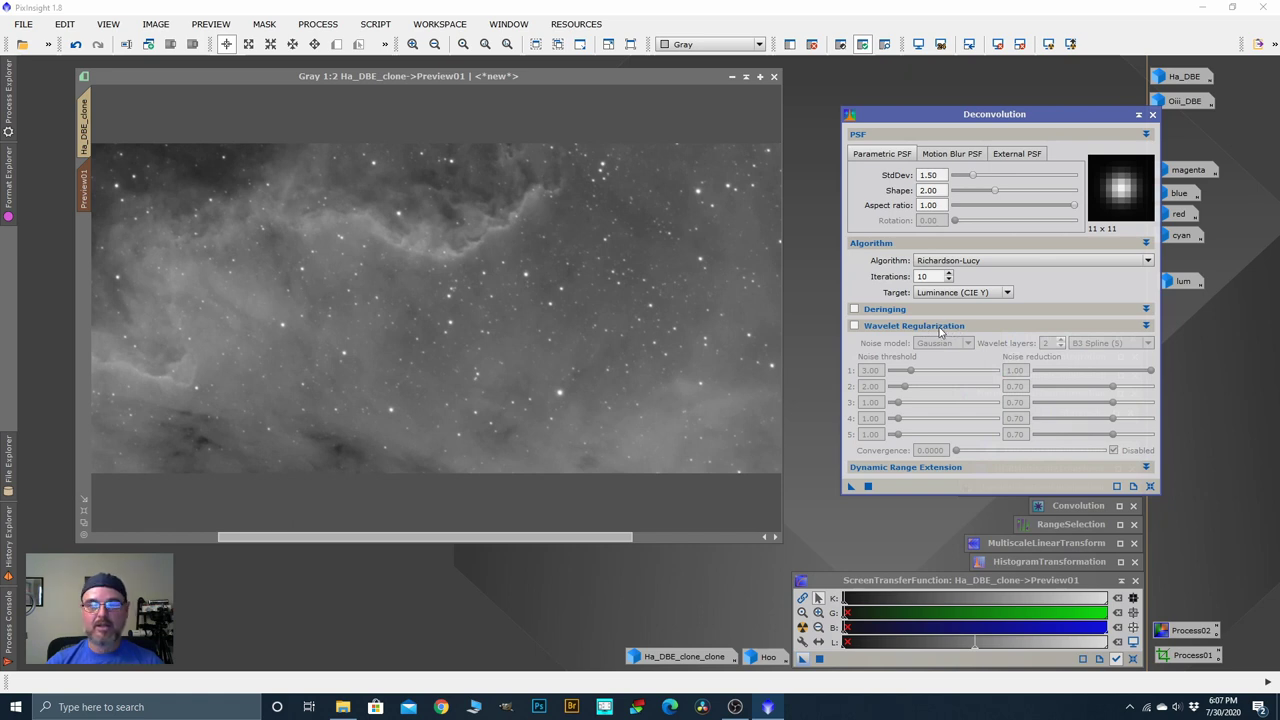
pyautogui.click(1146, 326)
pyautogui.click(1146, 243)
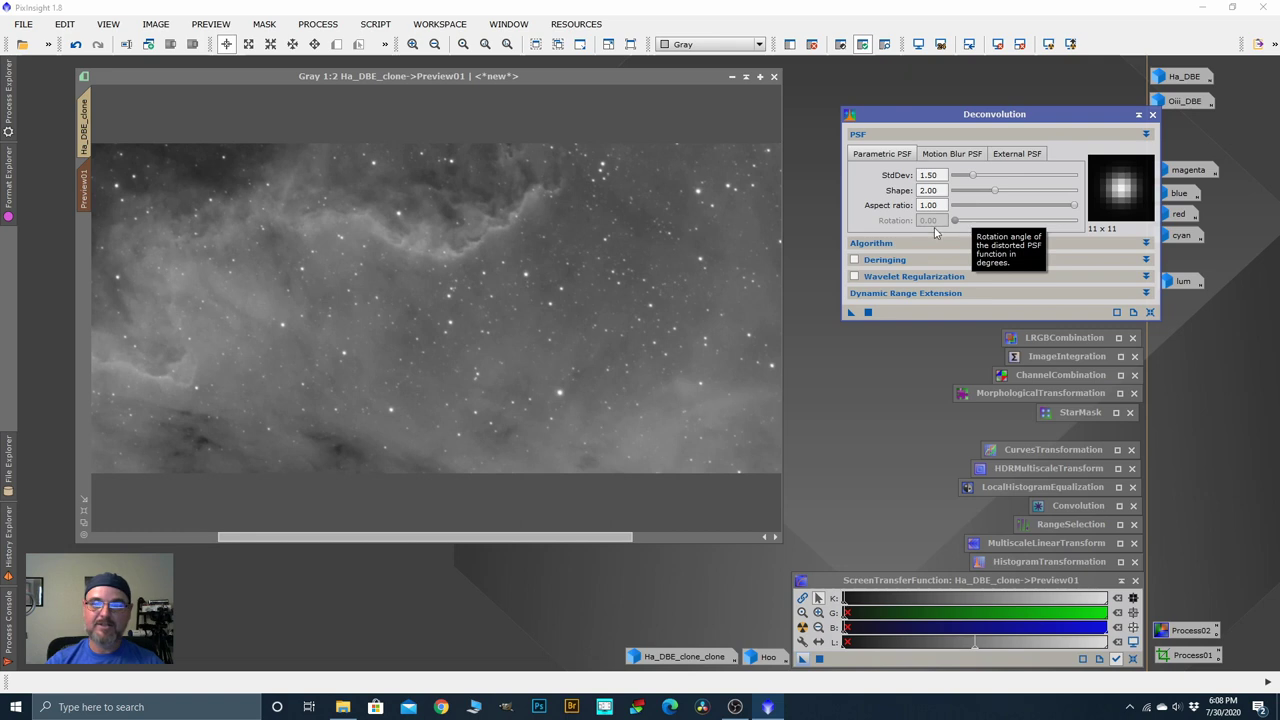
# Step: Deconvolve Preview01, inspect it at 1:1, and return to the full Ha_DBE_clone view
pyautogui.moveTo(850, 313); pyautogui.dragTo(607, 360)
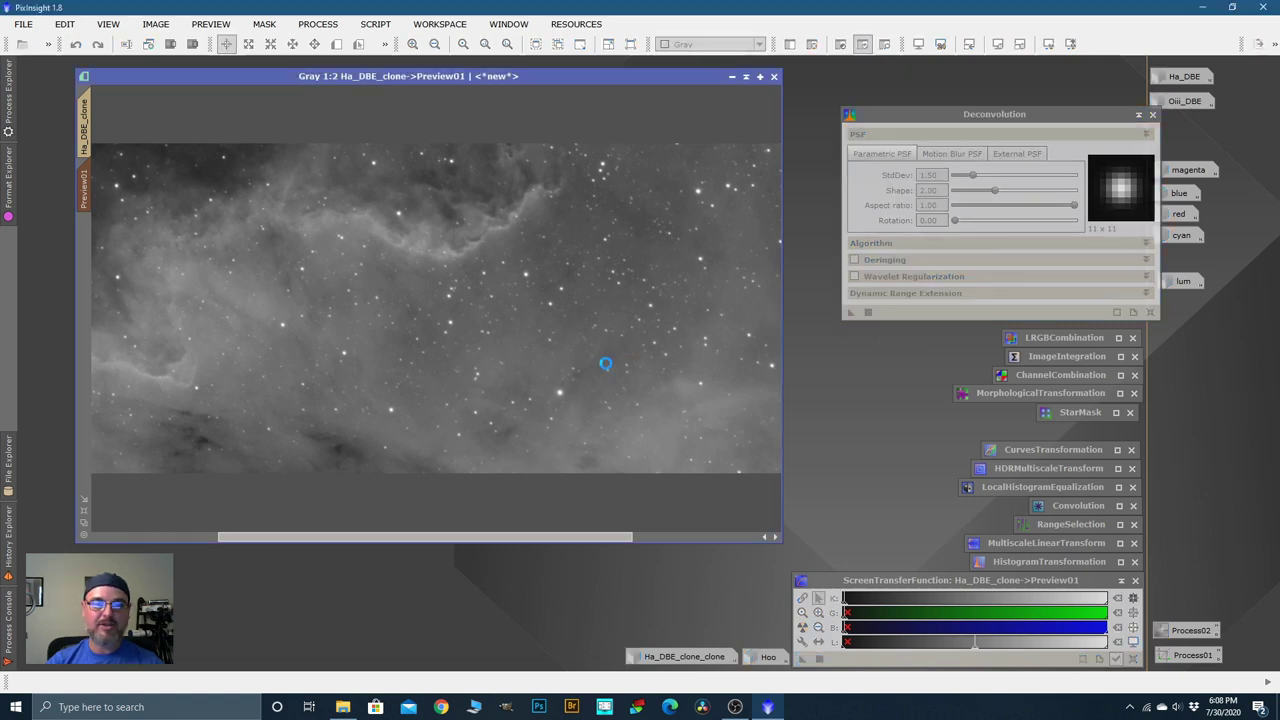
pyautogui.scroll(1, 519, 284)
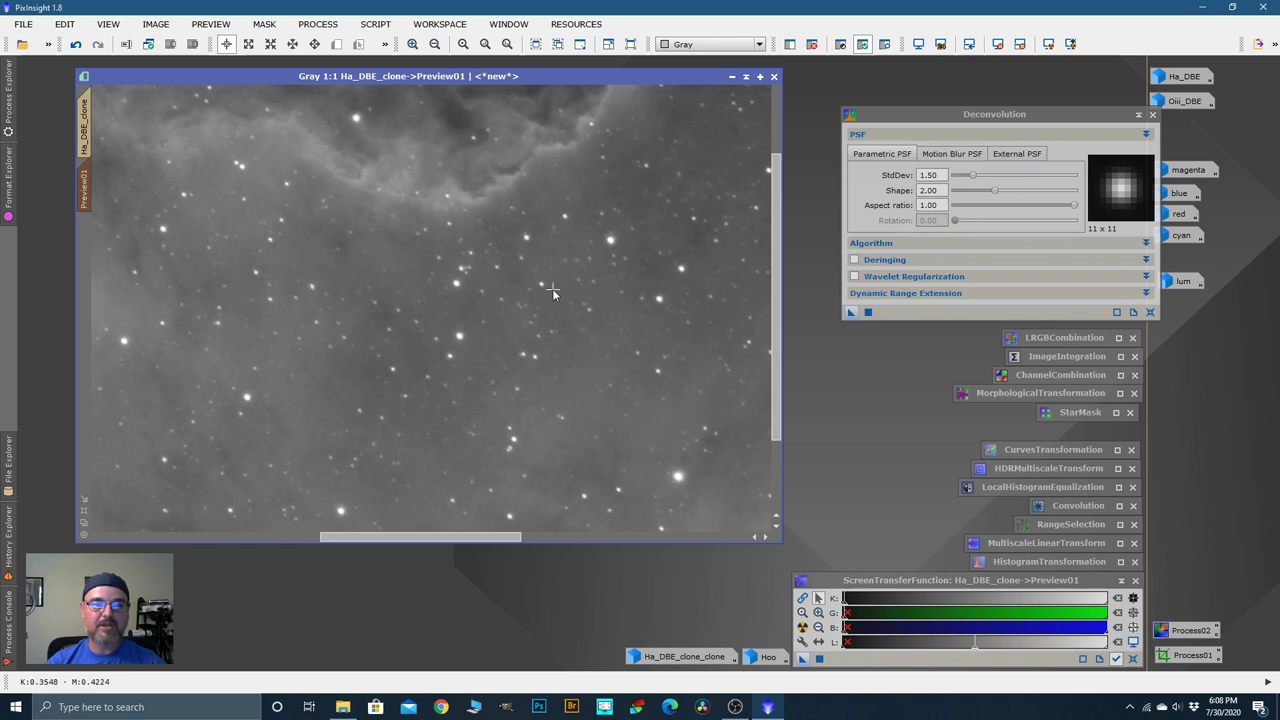
pyautogui.scroll(2, 625, 396)
pyautogui.scroll(1, 347, 205)
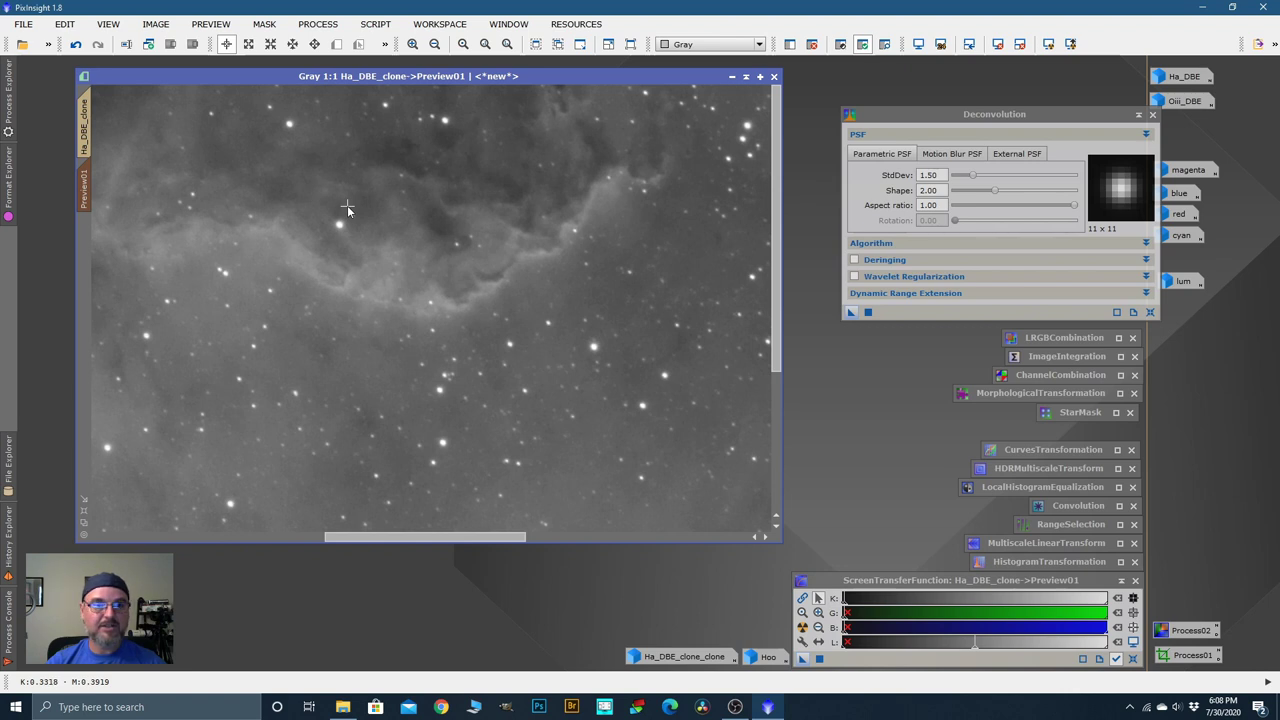
pyautogui.click(84, 125)
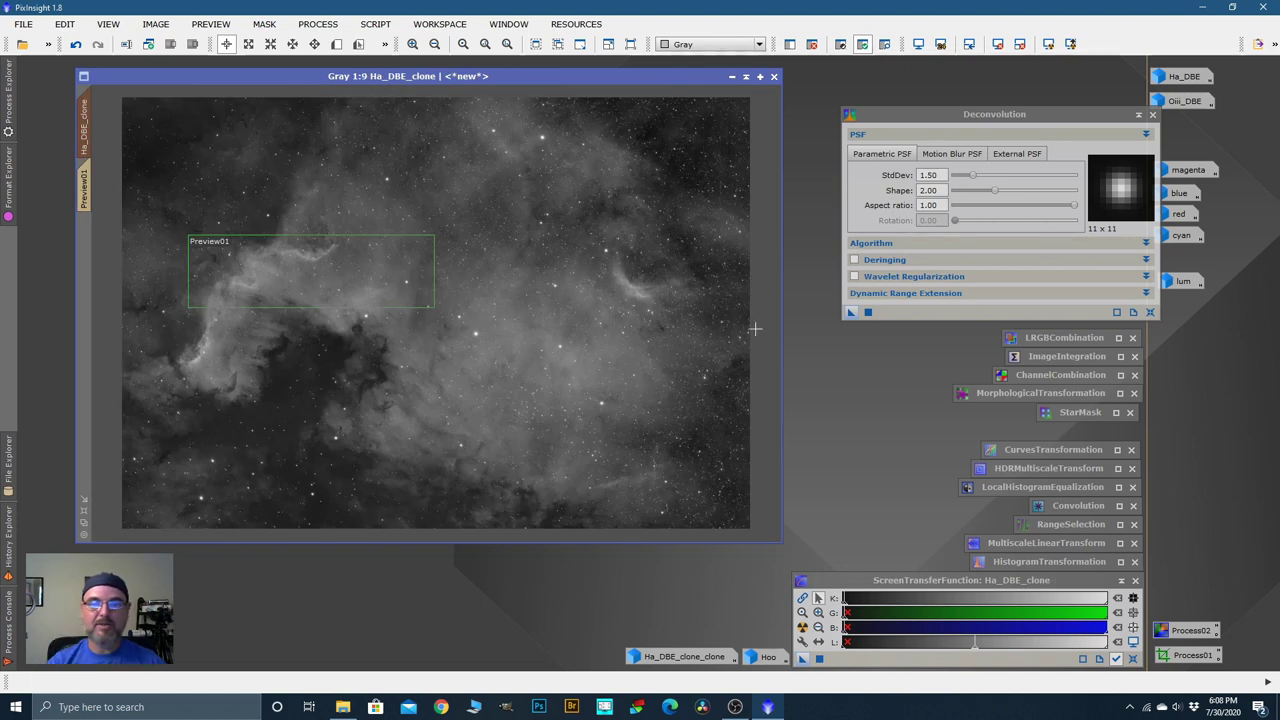
# Step: Deconvolve the whole Ha_DBE_clone image and delete Preview01
pyautogui.click(851, 312)
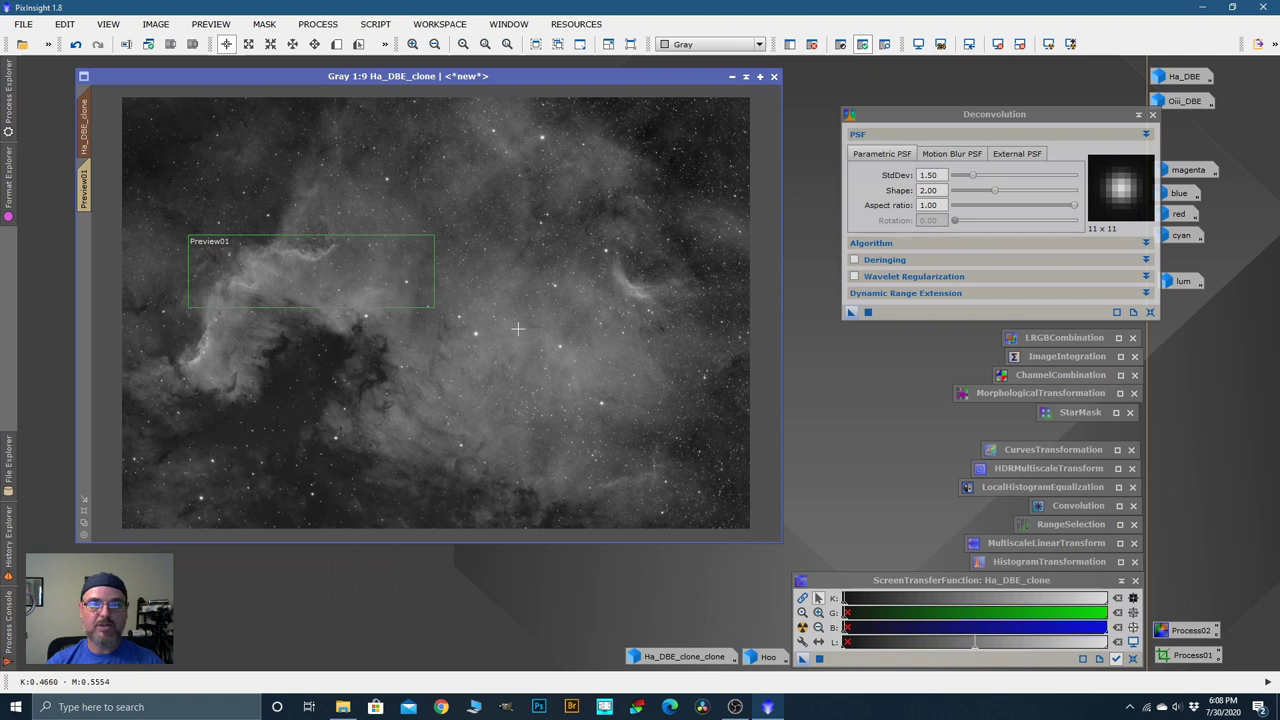
pyautogui.rightClick(85, 190)
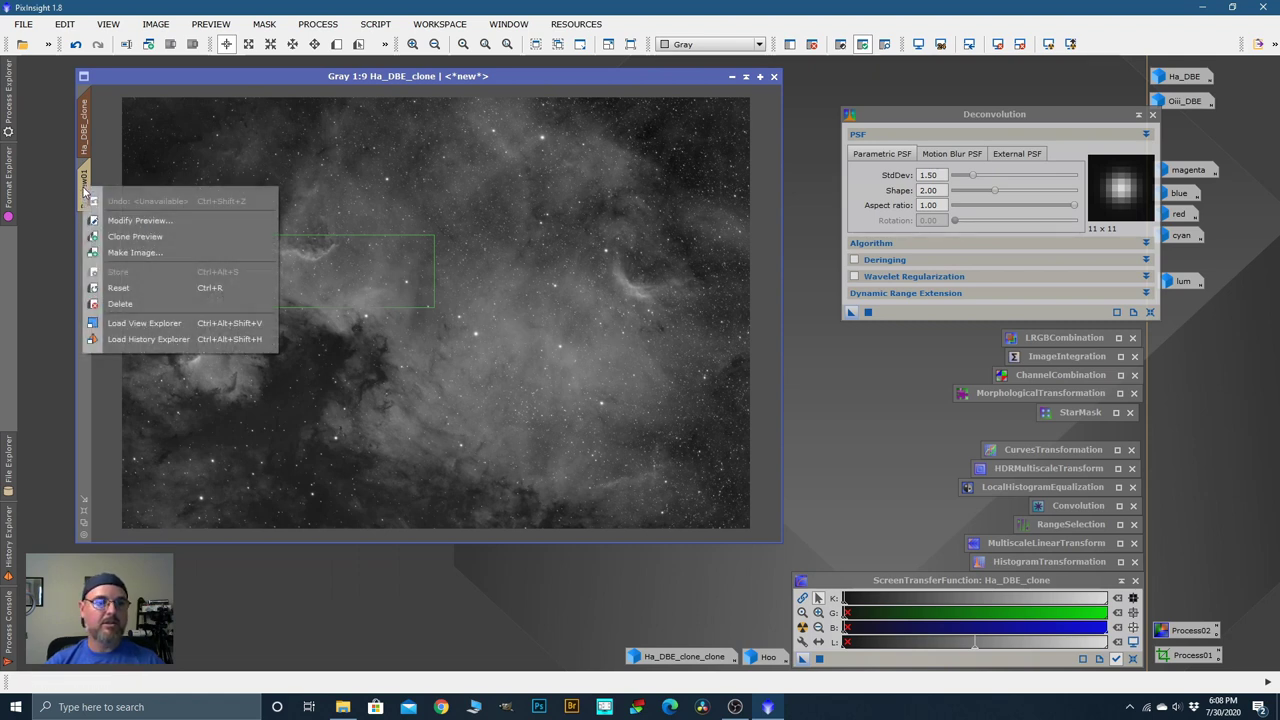
pyautogui.click(120, 304)
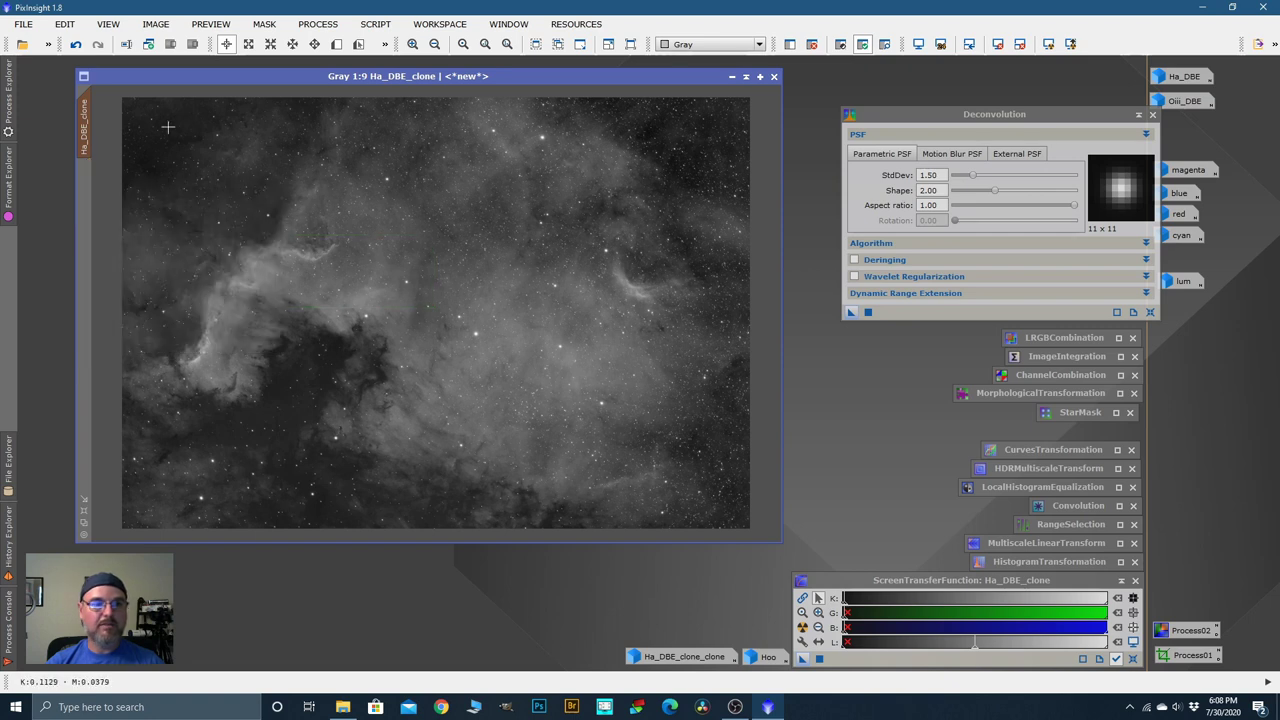
# Step: Remove the mask from Ha_DBE_clone and iconize the Deconvolution window
pyautogui.rightClick(431, 229)
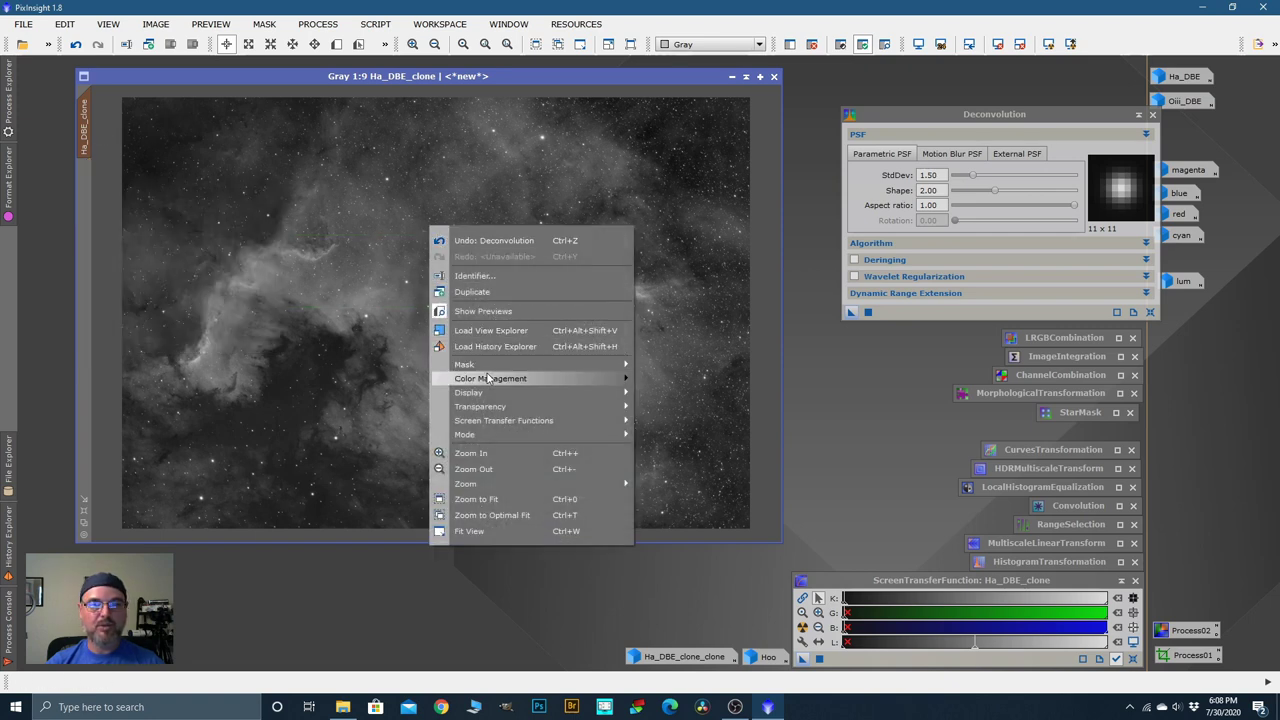
pyautogui.moveTo(470, 364)
pyautogui.click(668, 388)
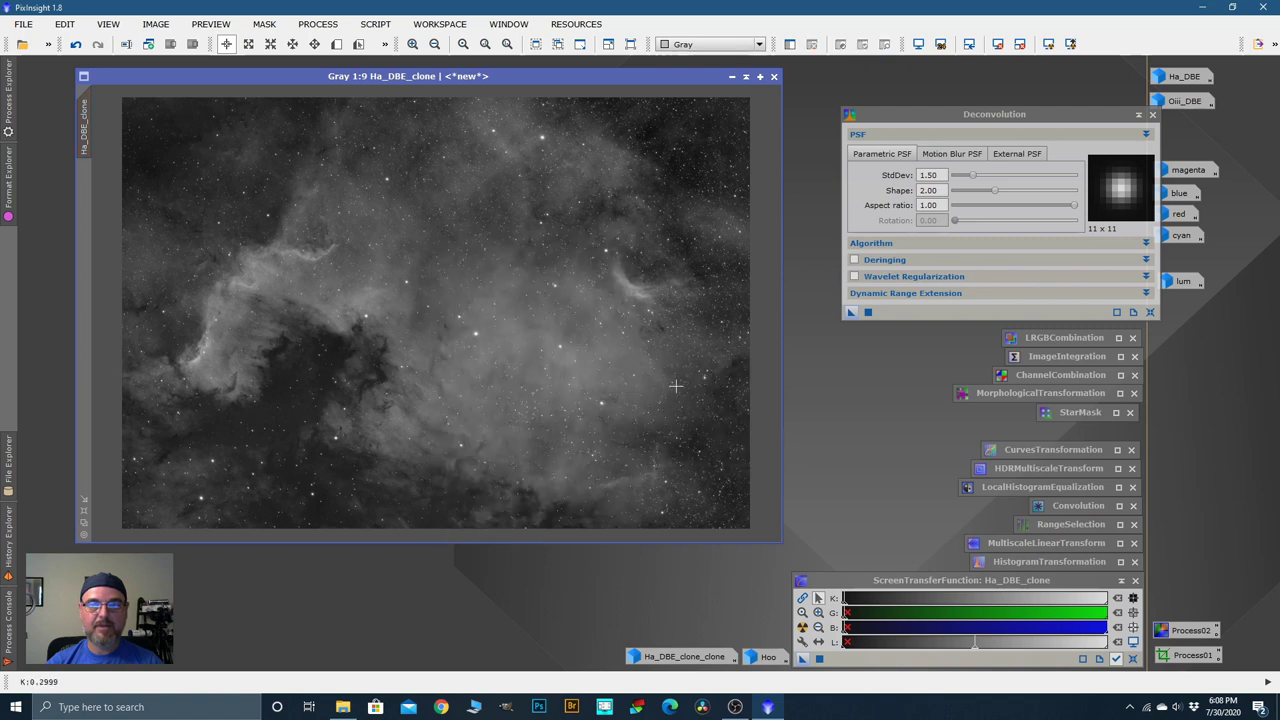
pyautogui.click(1138, 114)
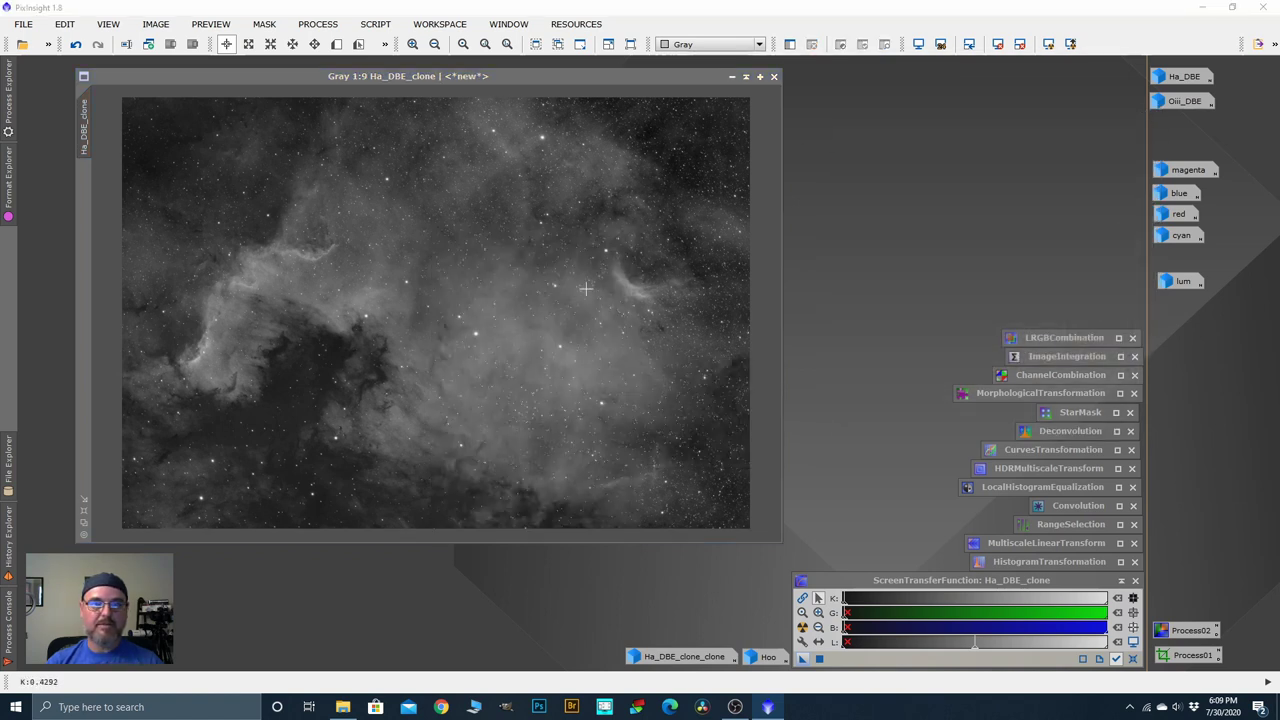
# Step: Iconize Ha_DBE_clone alongside the other icons and reopen the Hoo colour image
pyautogui.click(732, 77)
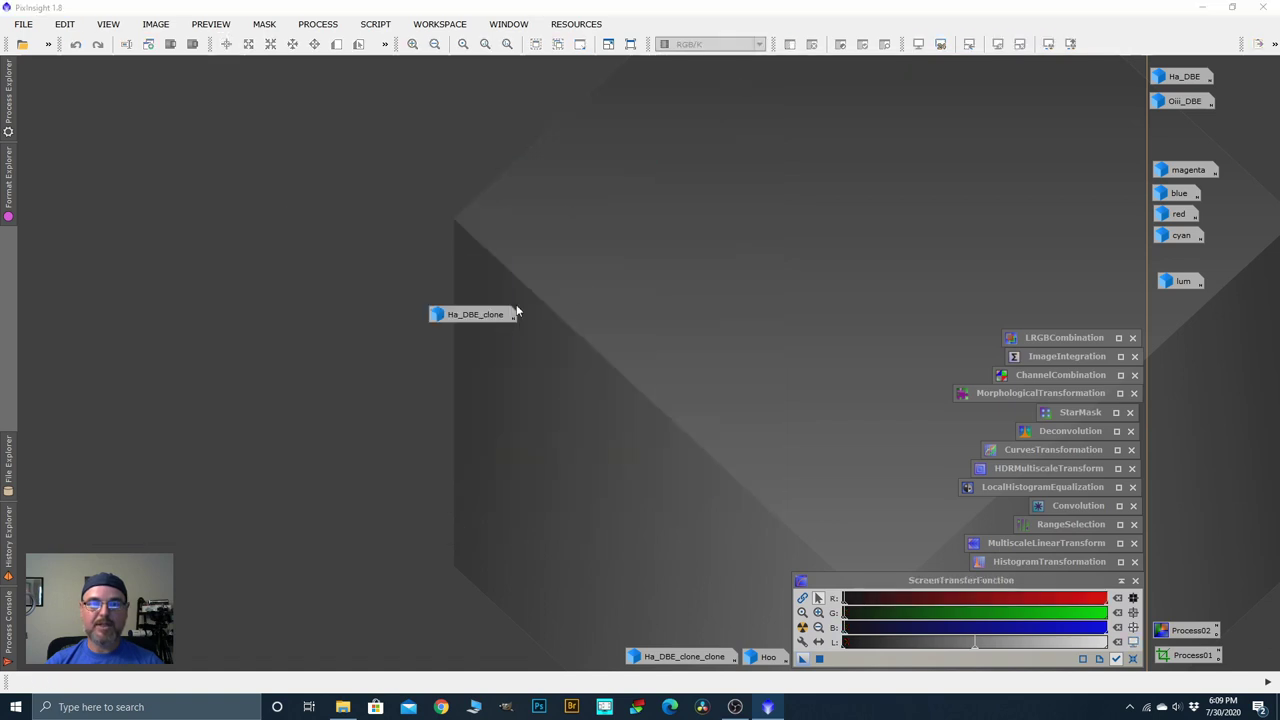
pyautogui.moveTo(490, 318); pyautogui.dragTo(1202, 145)
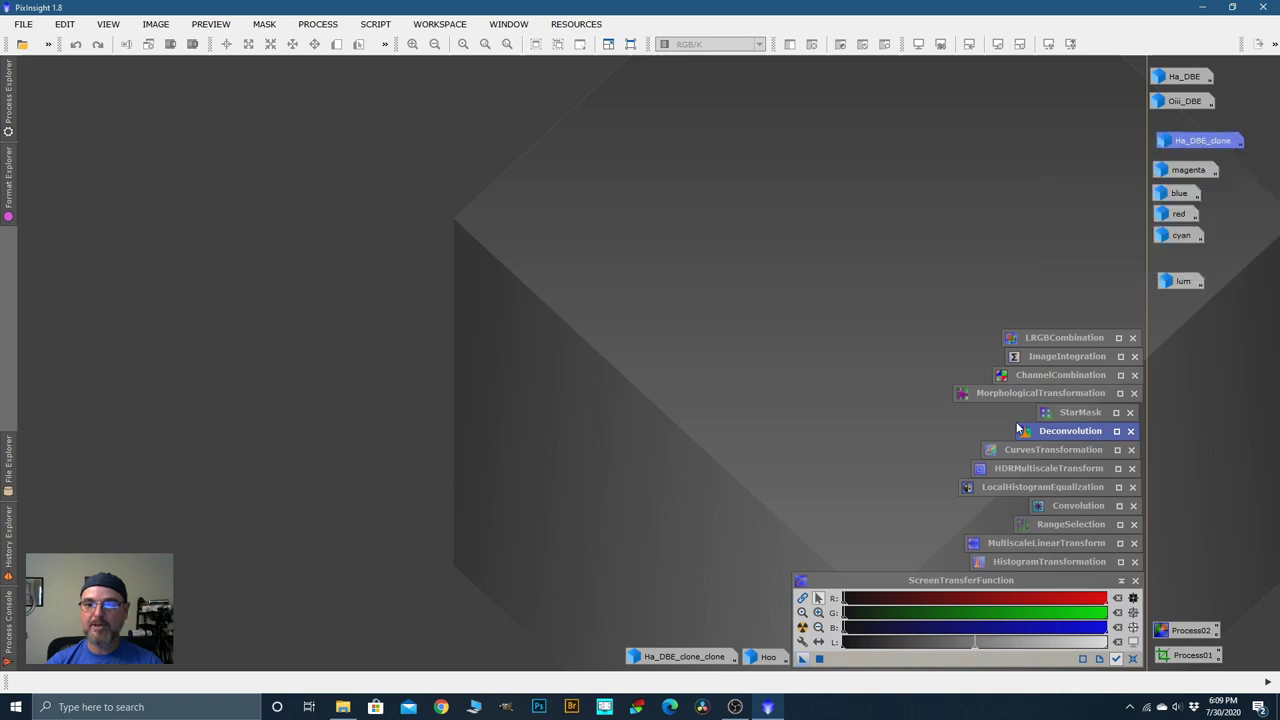
pyautogui.doubleClick(766, 659)
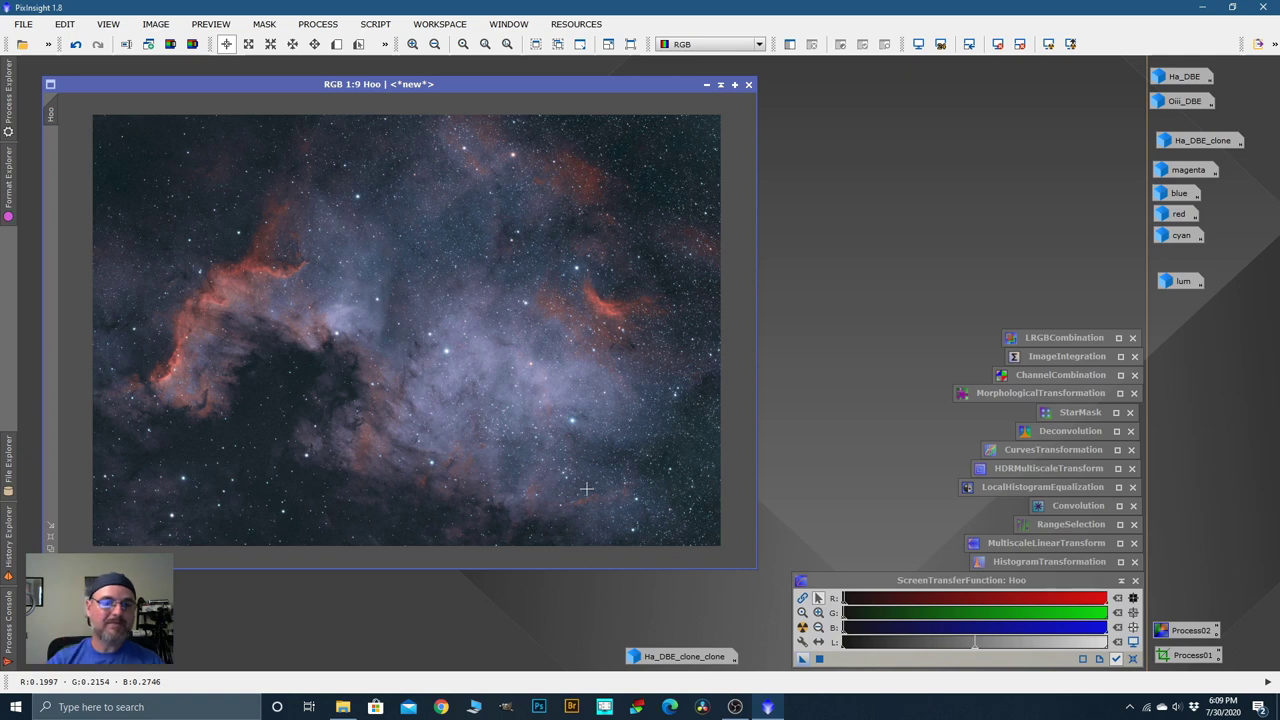
pyautogui.doubleClick(698, 657)
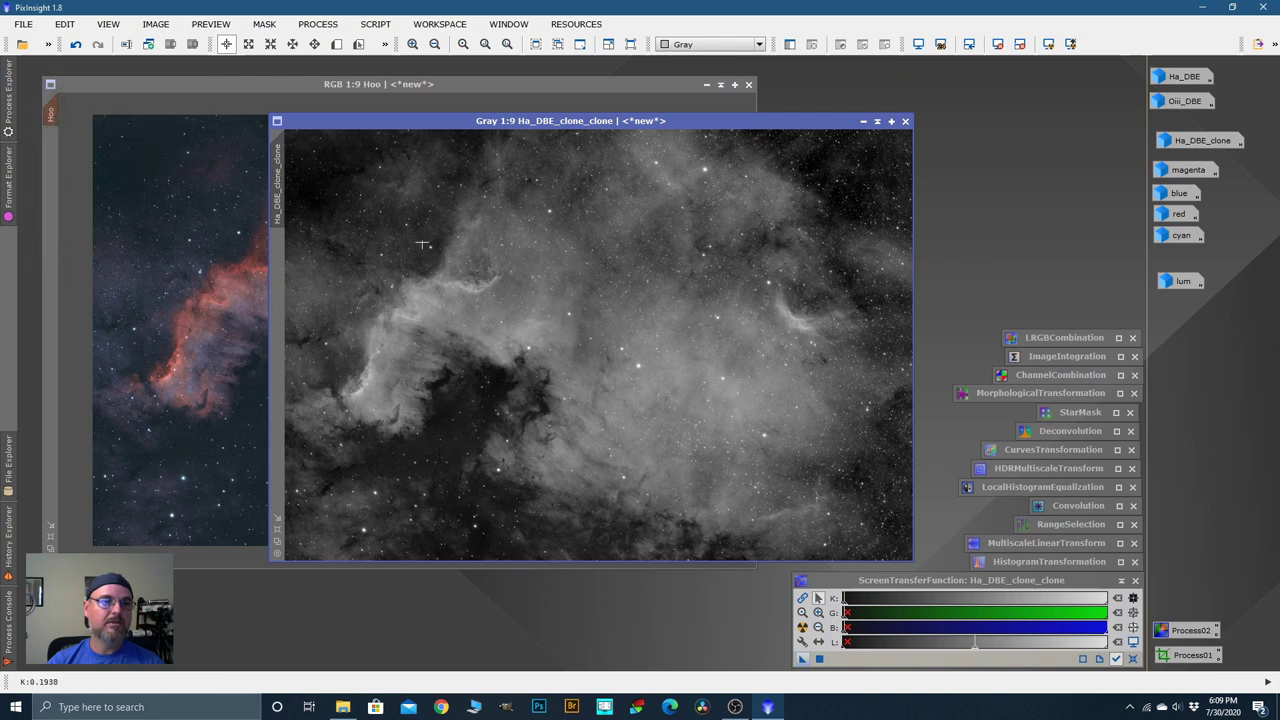
pyautogui.click(863, 121)
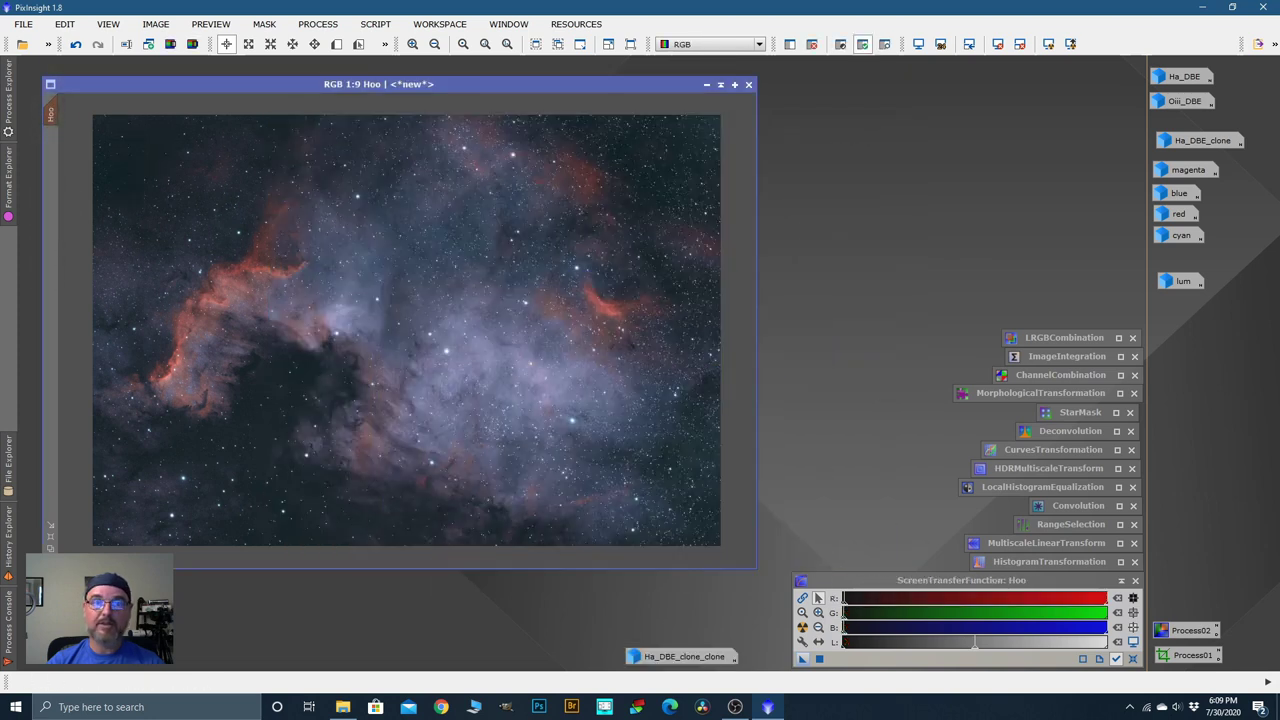
pyautogui.hotkey('ctrl', 'z')
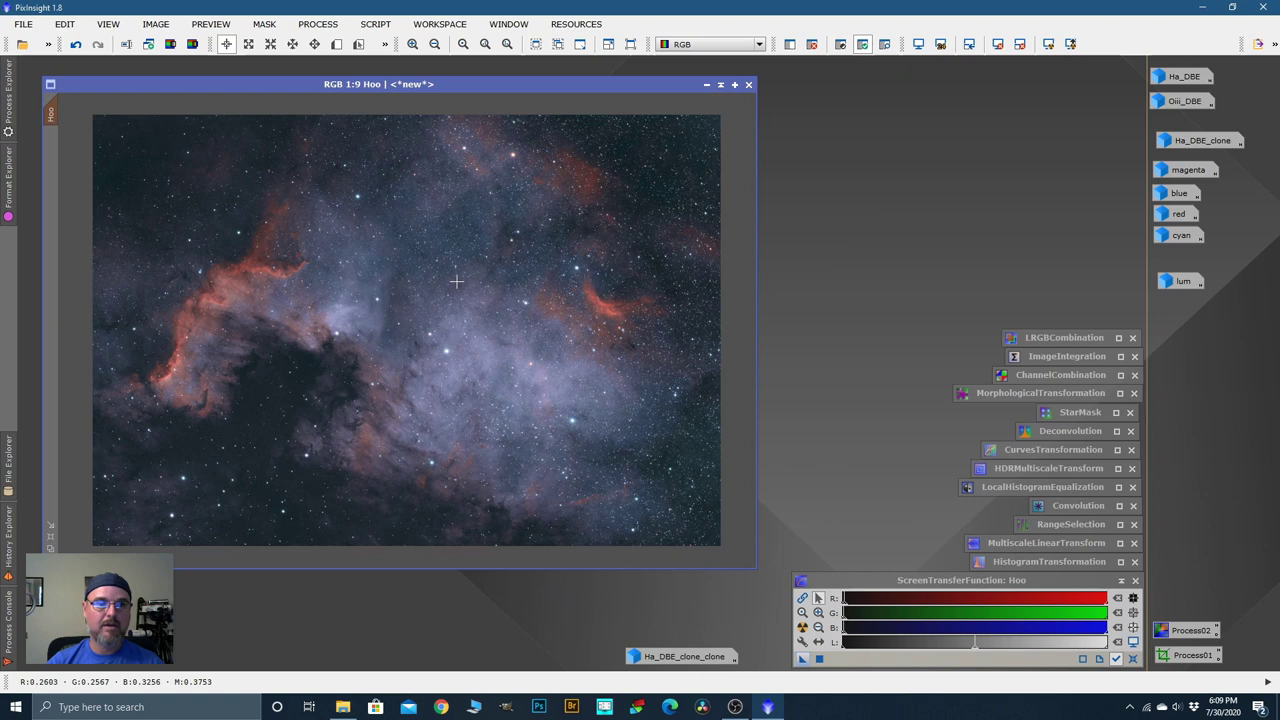
# Step: Enable and invert the mask on Hoo, keeping its red overlay hidden
pyautogui.rightClick(480, 278)
pyautogui.moveTo(550, 415)
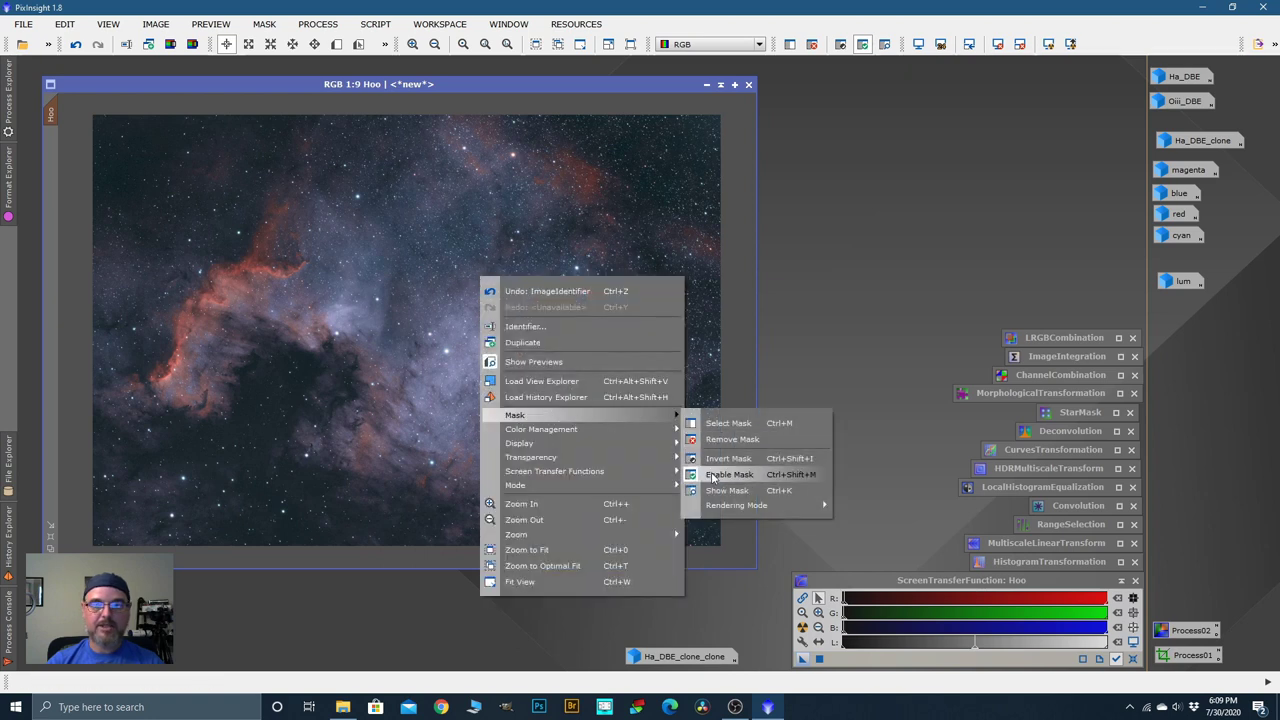
pyautogui.click(729, 474)
pyautogui.rightClick(485, 322)
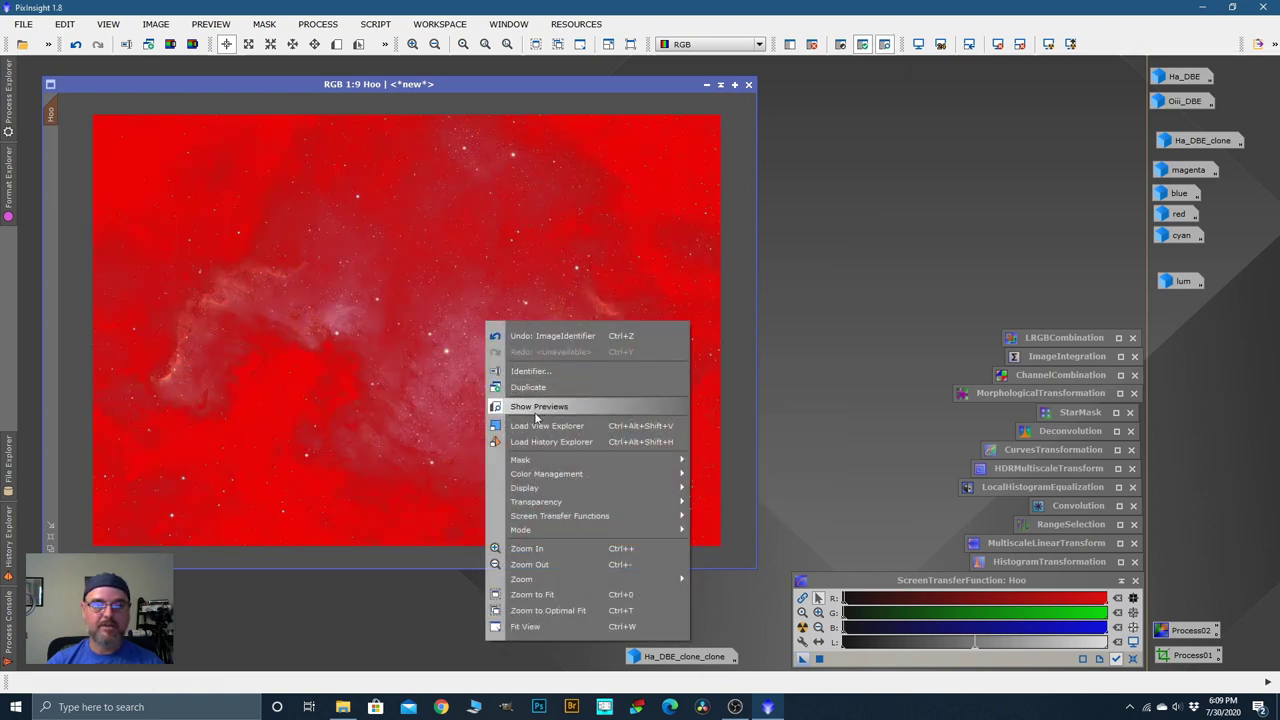
pyautogui.moveTo(660, 462)
pyautogui.click(733, 518)
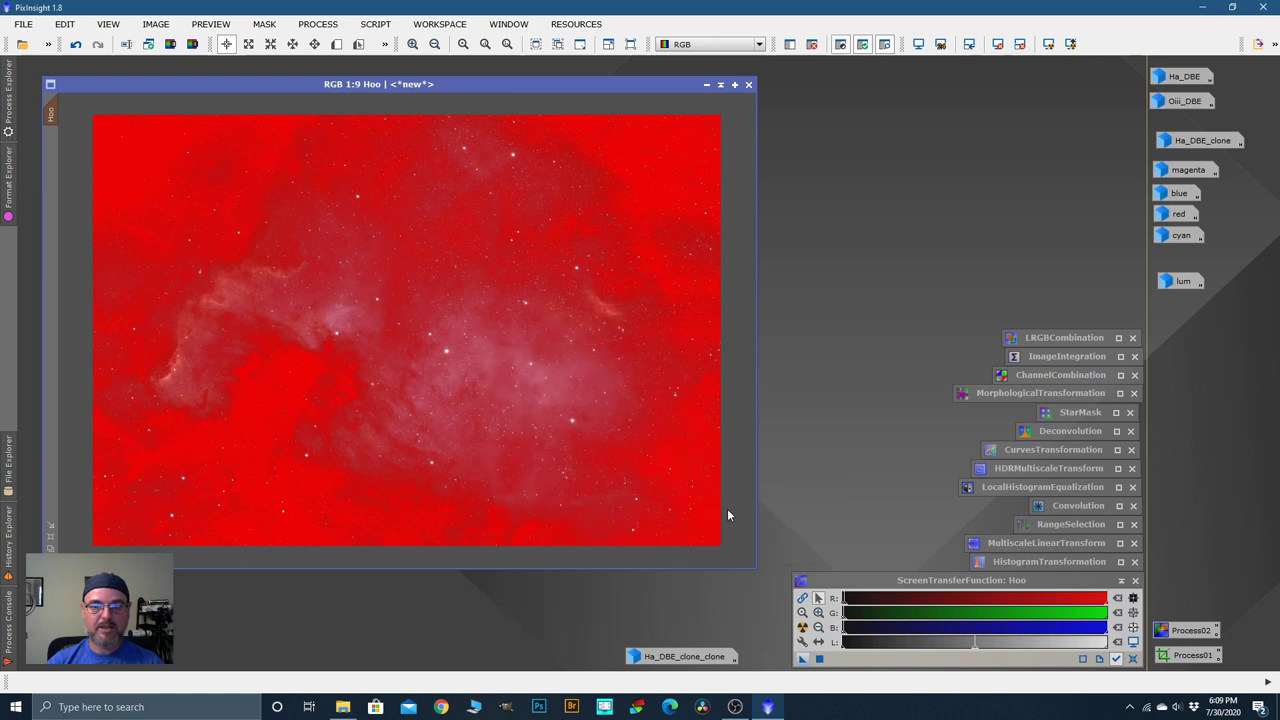
pyautogui.rightClick(455, 316)
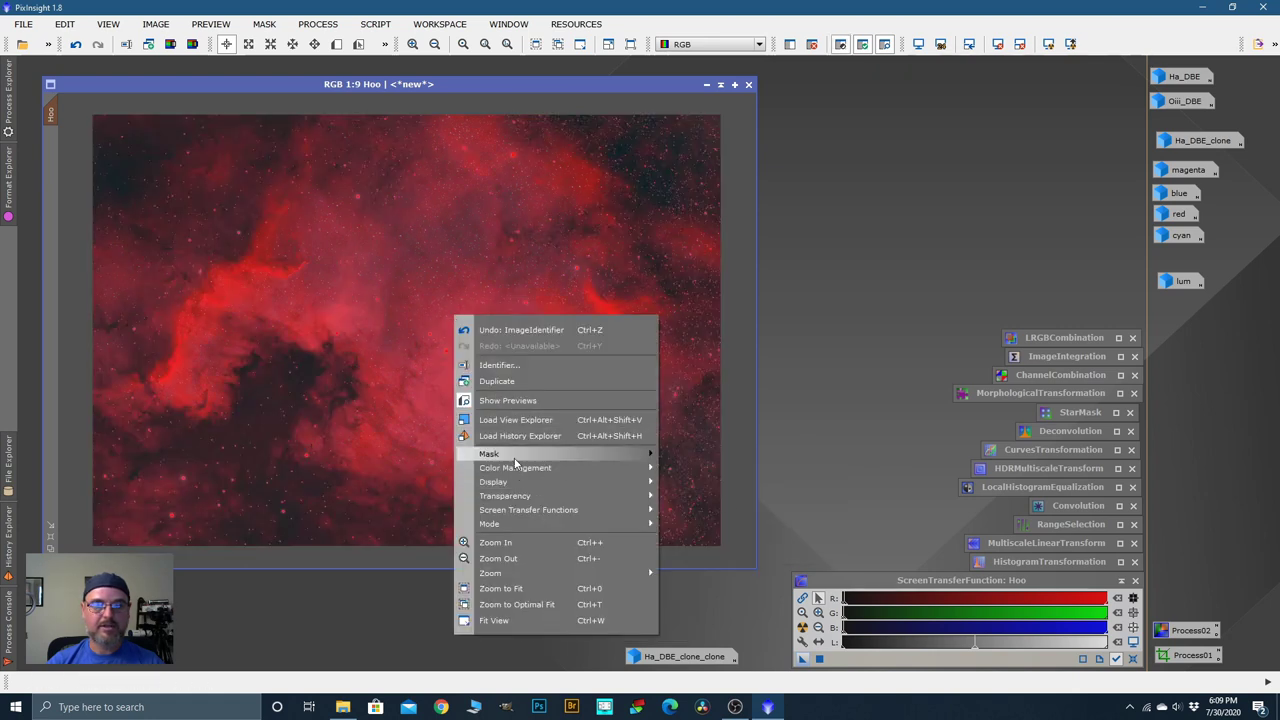
pyautogui.moveTo(520, 455)
pyautogui.click(697, 530)
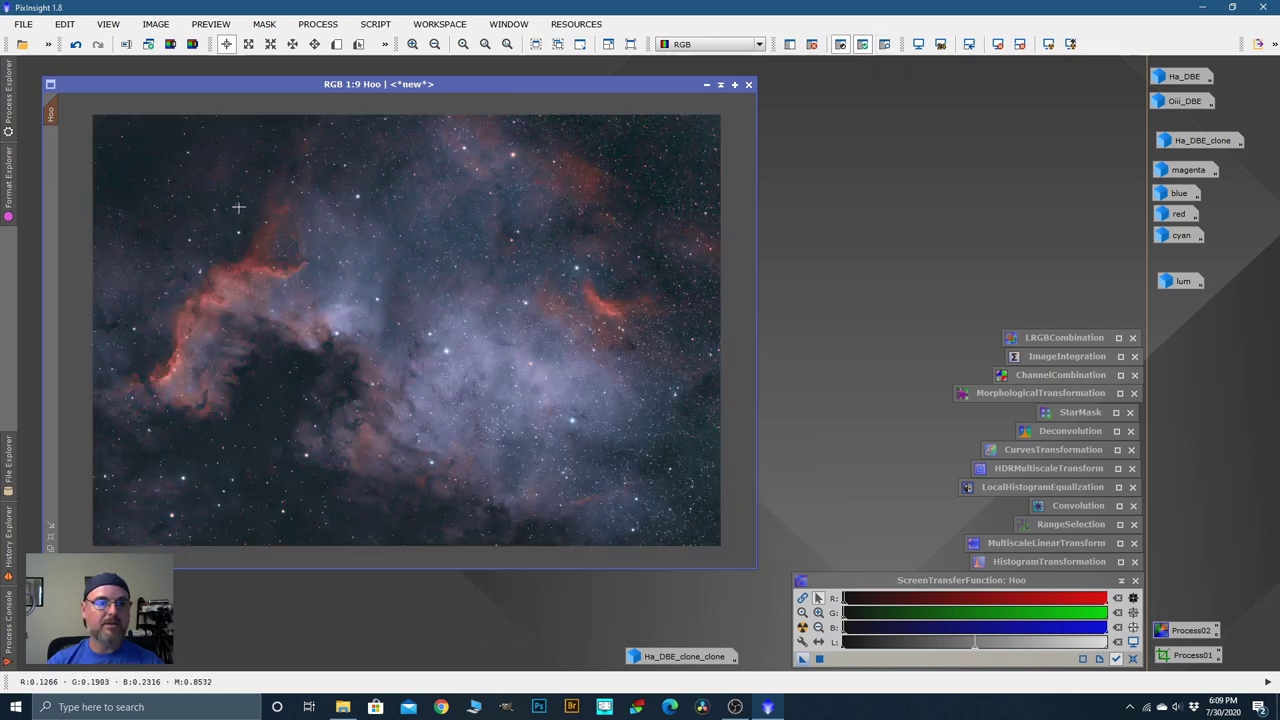
# Step: In CurvesTransformation with live preview, lower the blue midtone from 0.40568 to 0.36176
pyautogui.doubleClick(1041, 507)
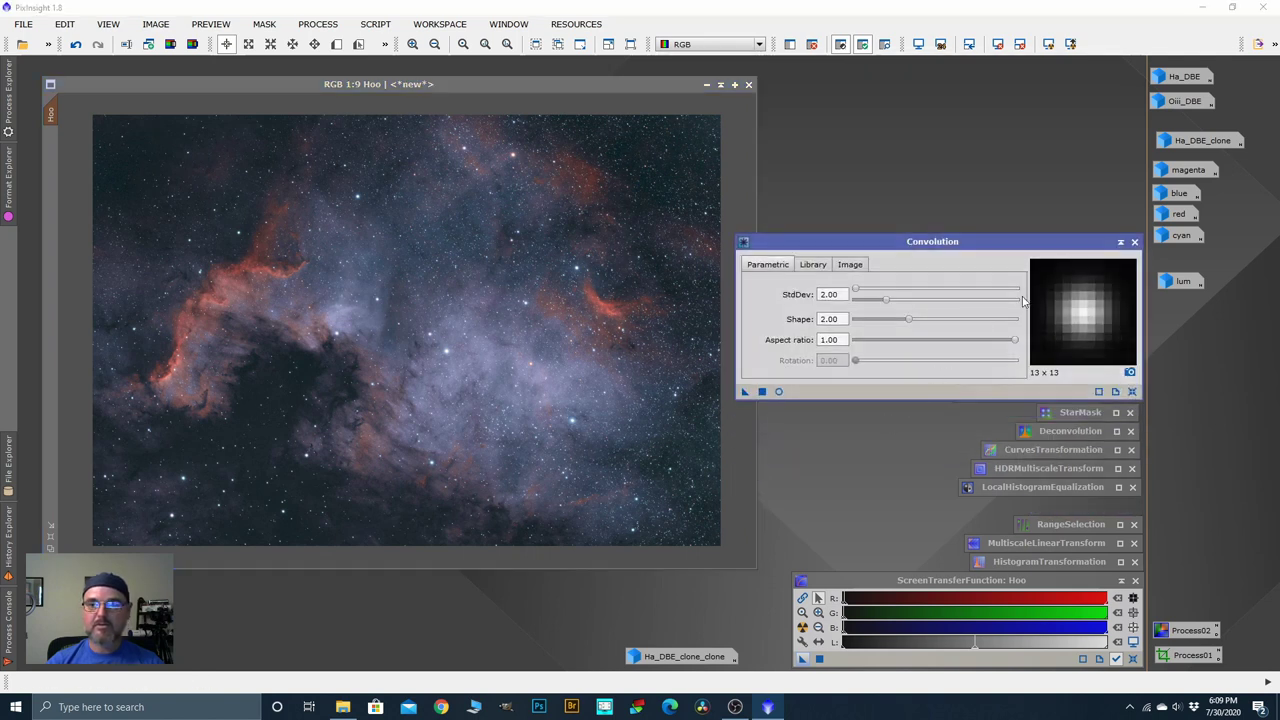
pyautogui.click(1120, 243)
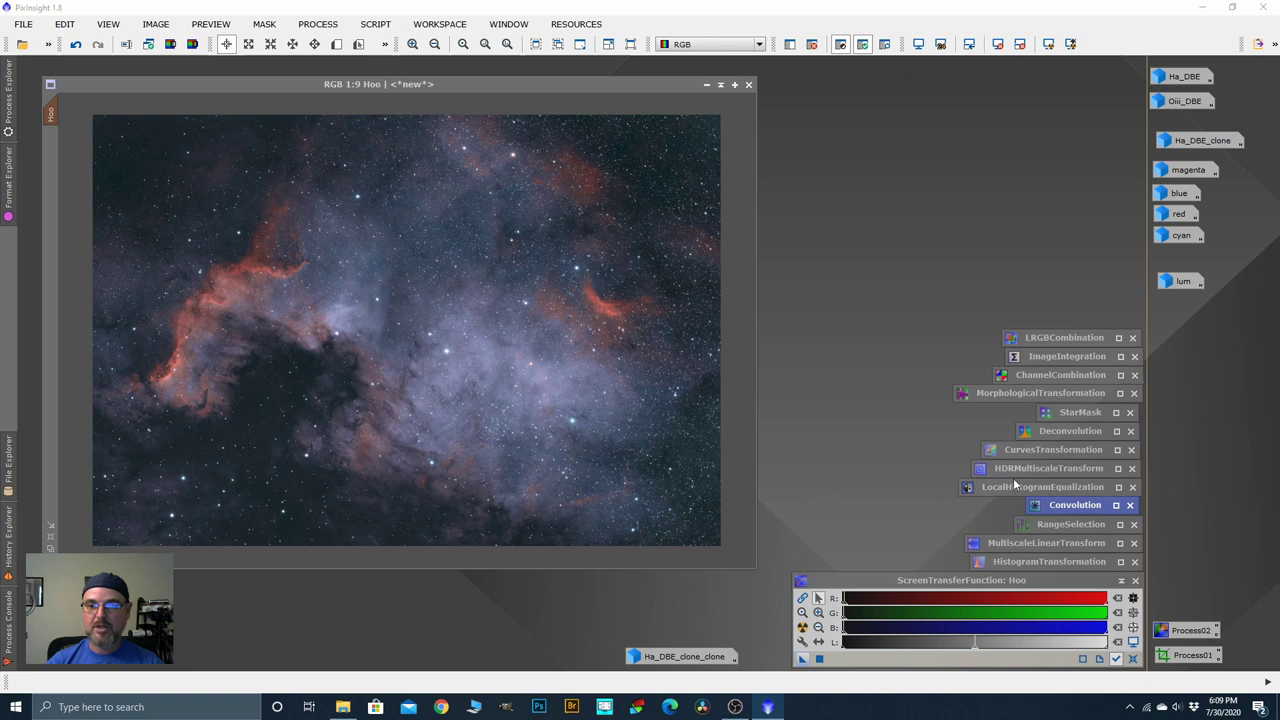
pyautogui.click(1016, 452)
pyautogui.doubleClick(1016, 452)
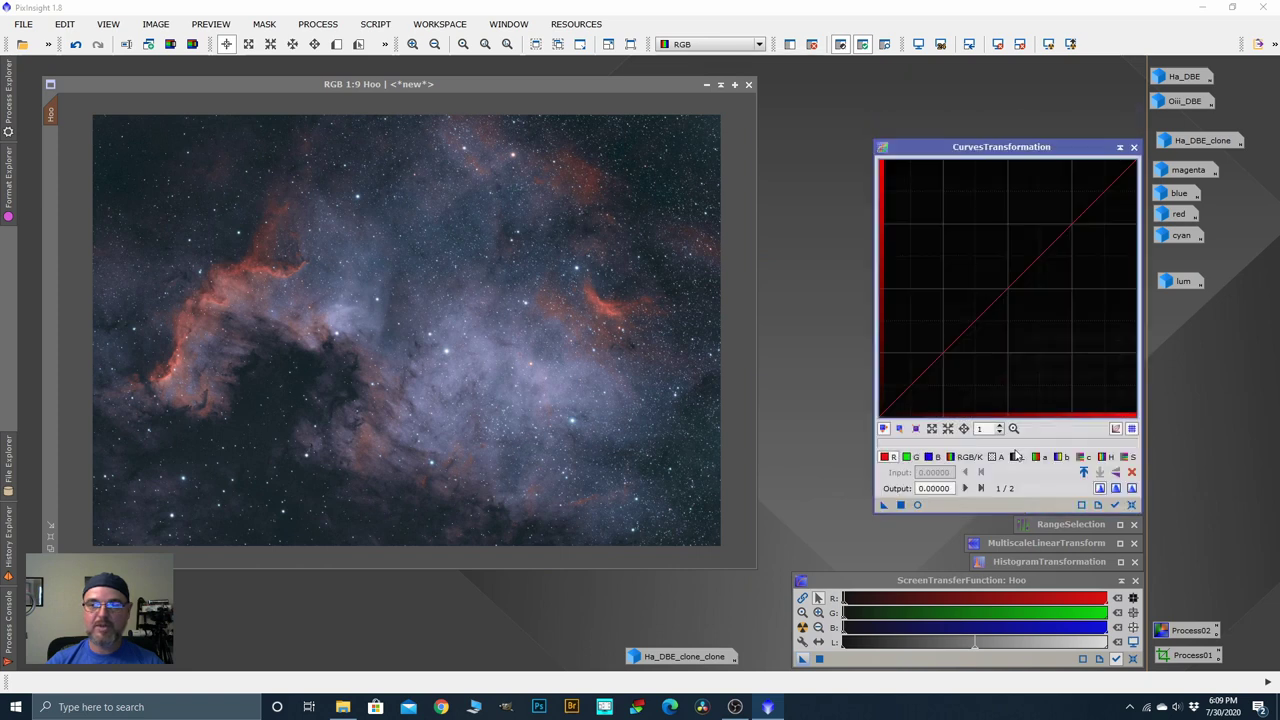
pyautogui.click(918, 505)
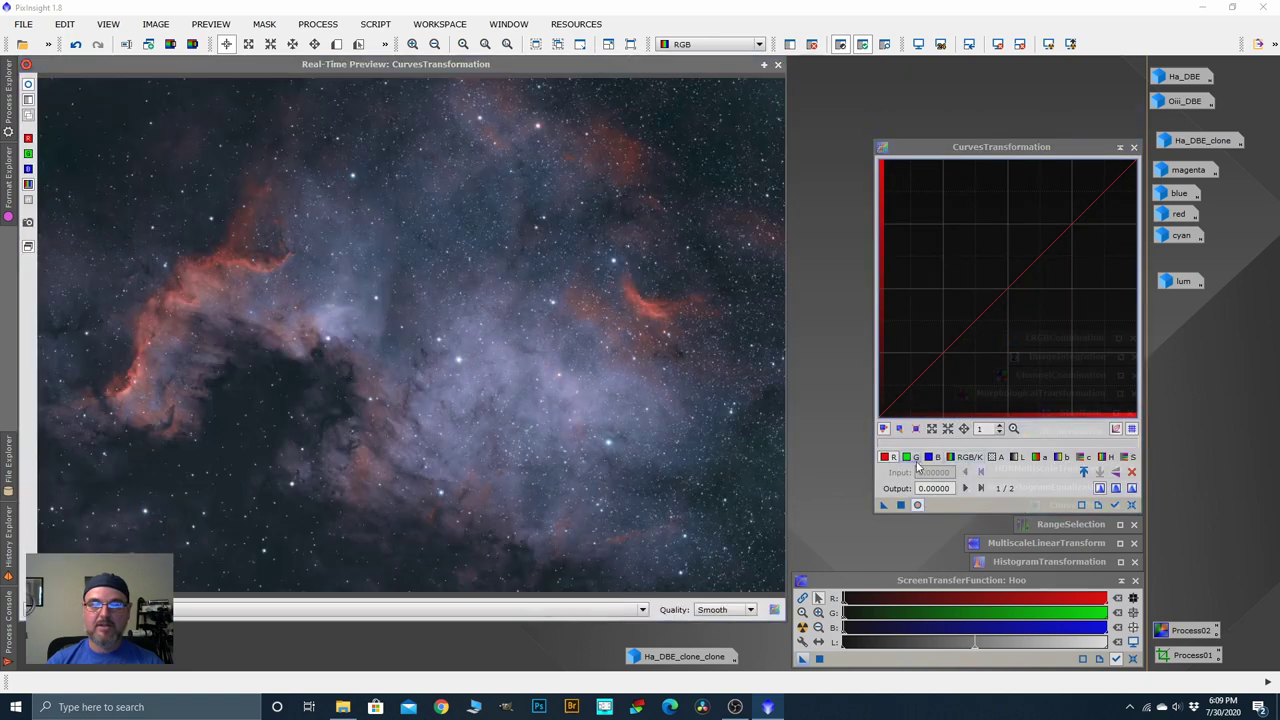
pyautogui.click(930, 457)
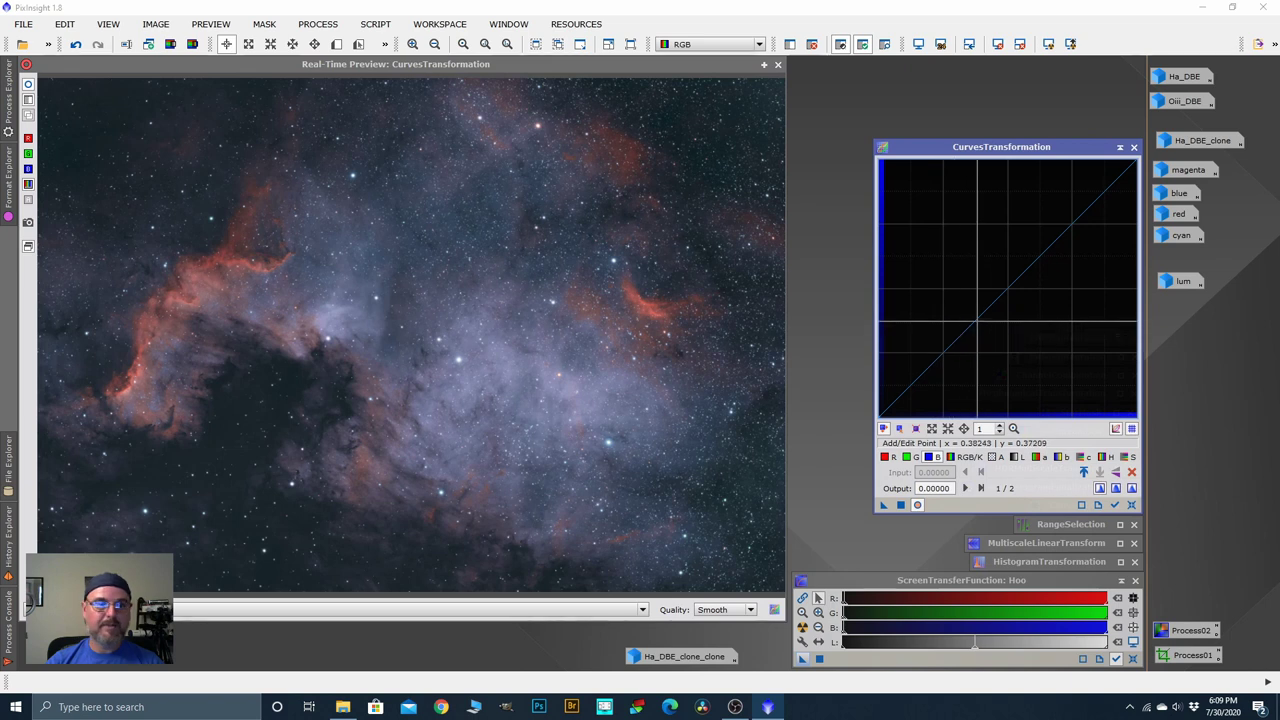
pyautogui.click(985, 325)
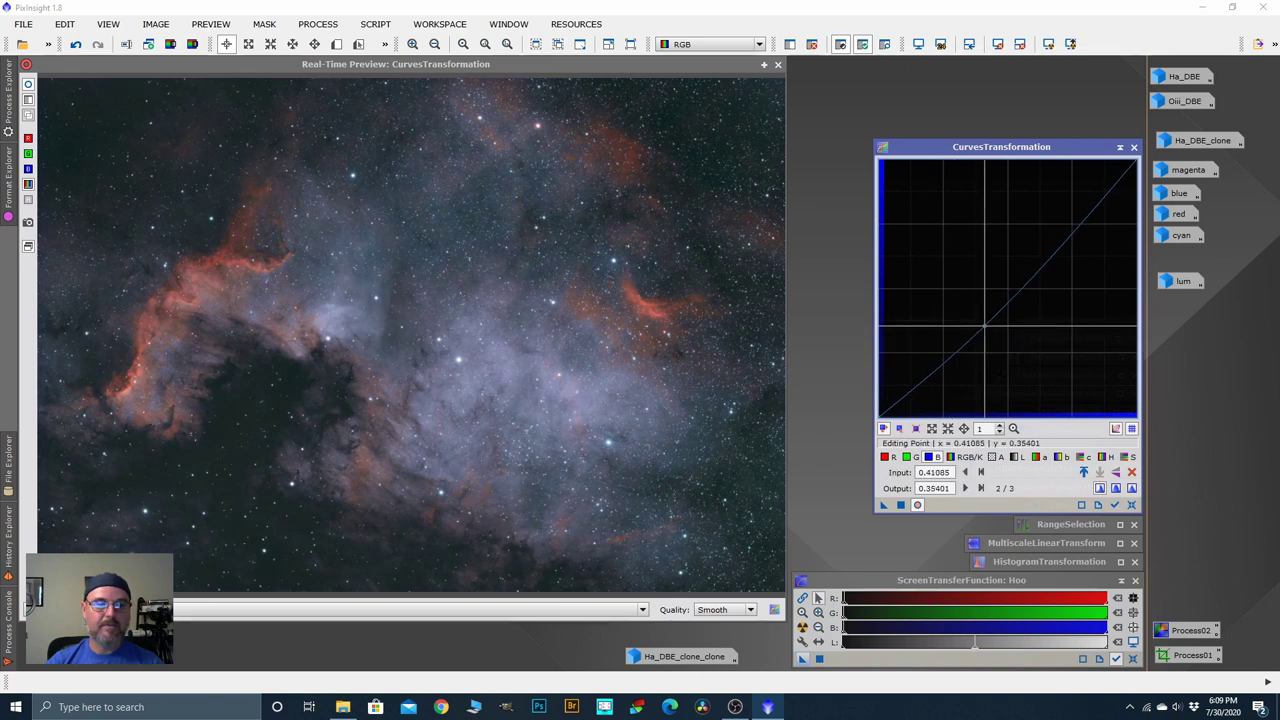
pyautogui.moveTo(985, 326); pyautogui.dragTo(983, 324)
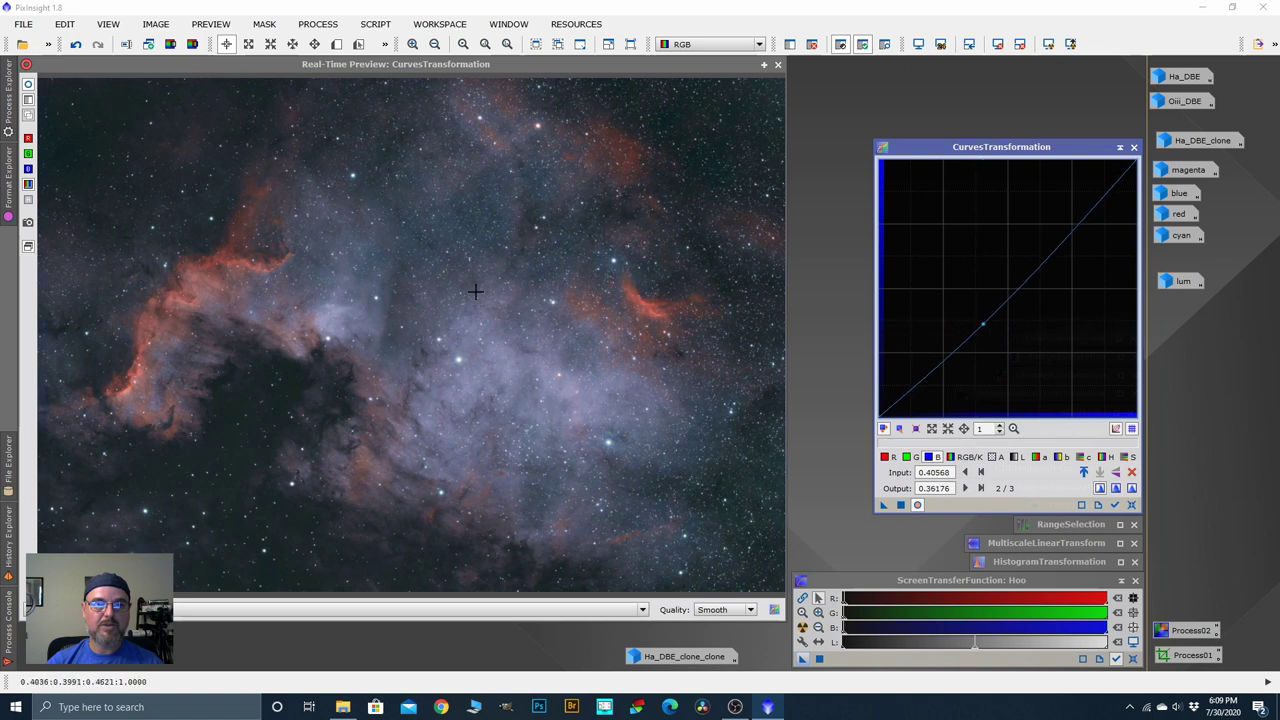
# Step: Apply the blue curve to the masked Hoo image, reset and iconize CurvesTransformation
pyautogui.click(900, 505)
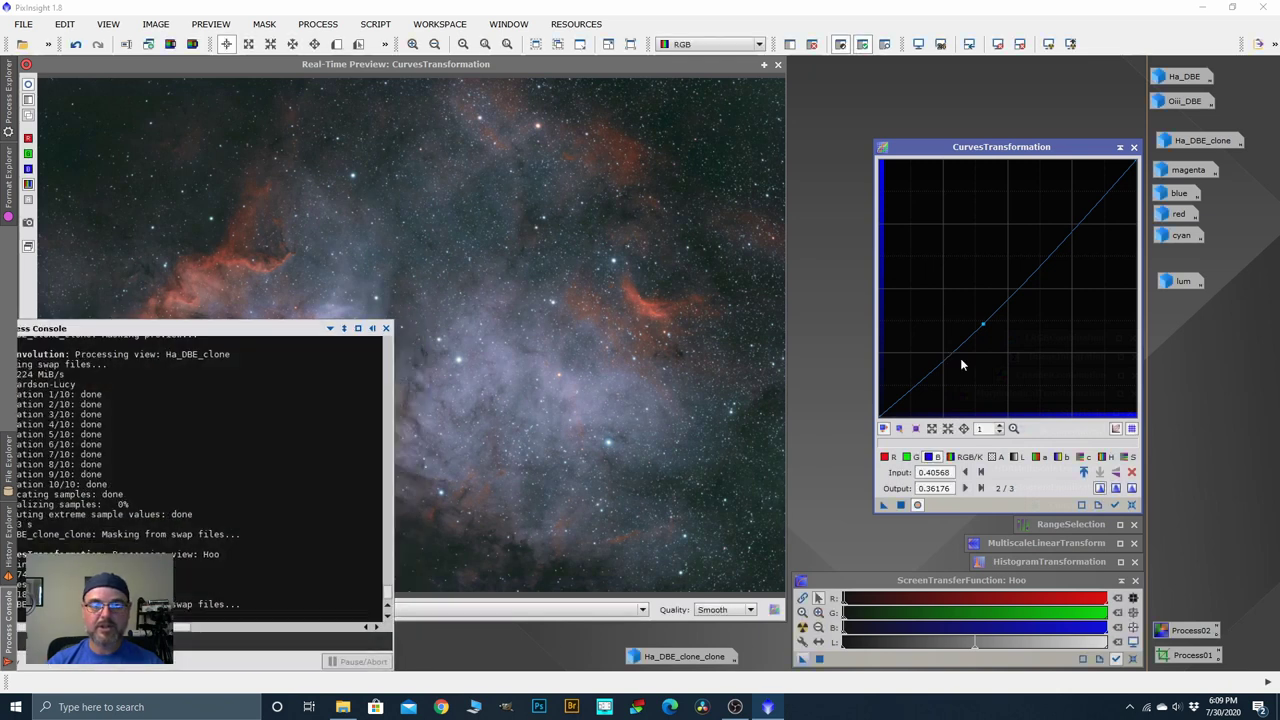
pyautogui.click(1131, 505)
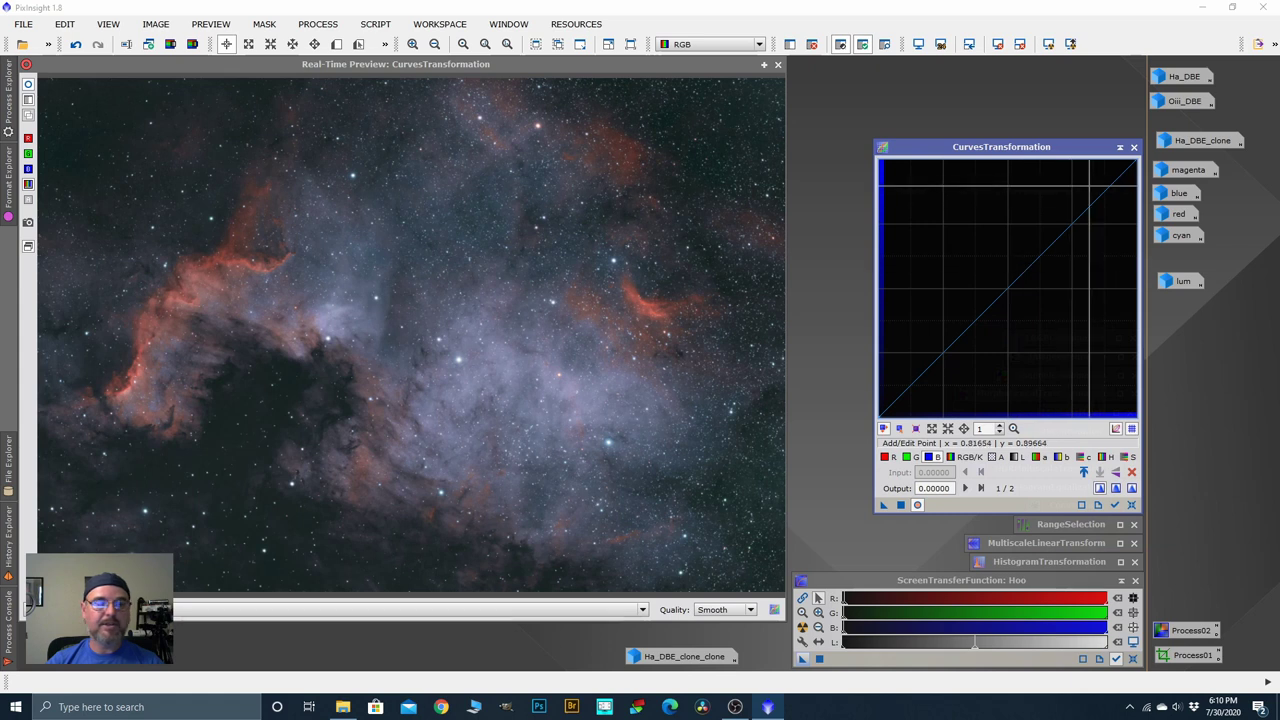
pyautogui.click(1119, 146)
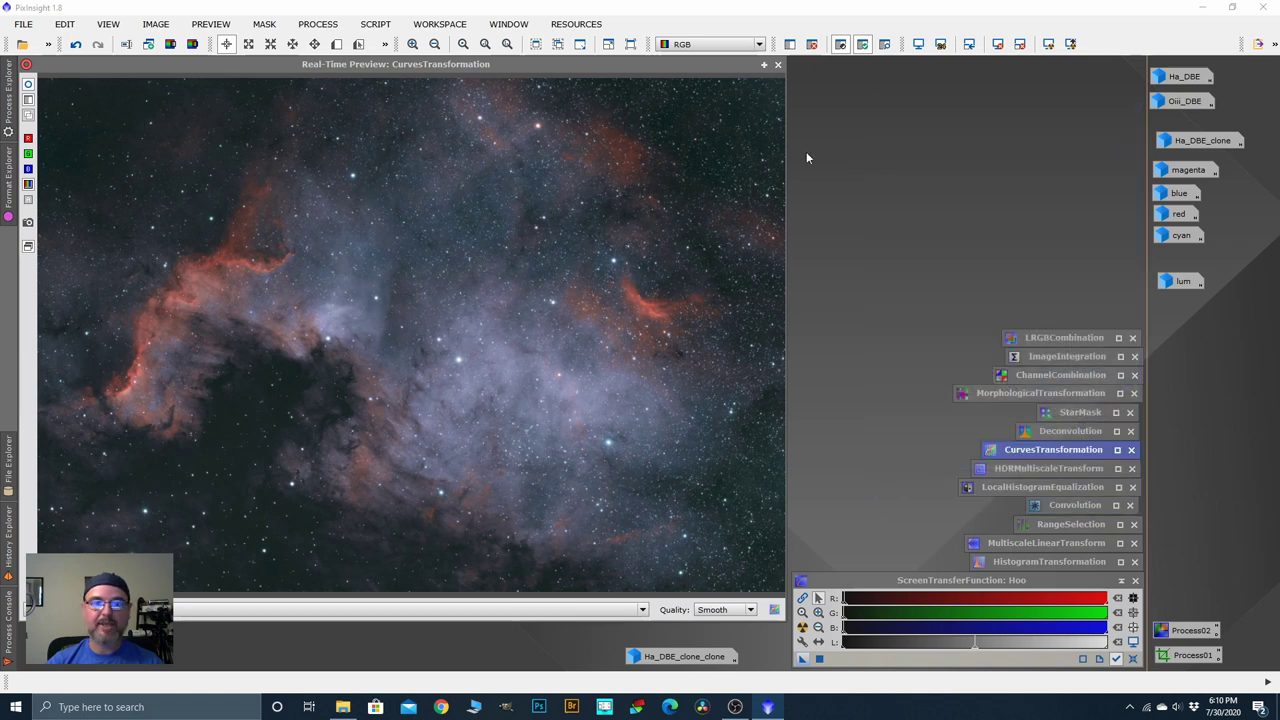
pyautogui.click(779, 66)
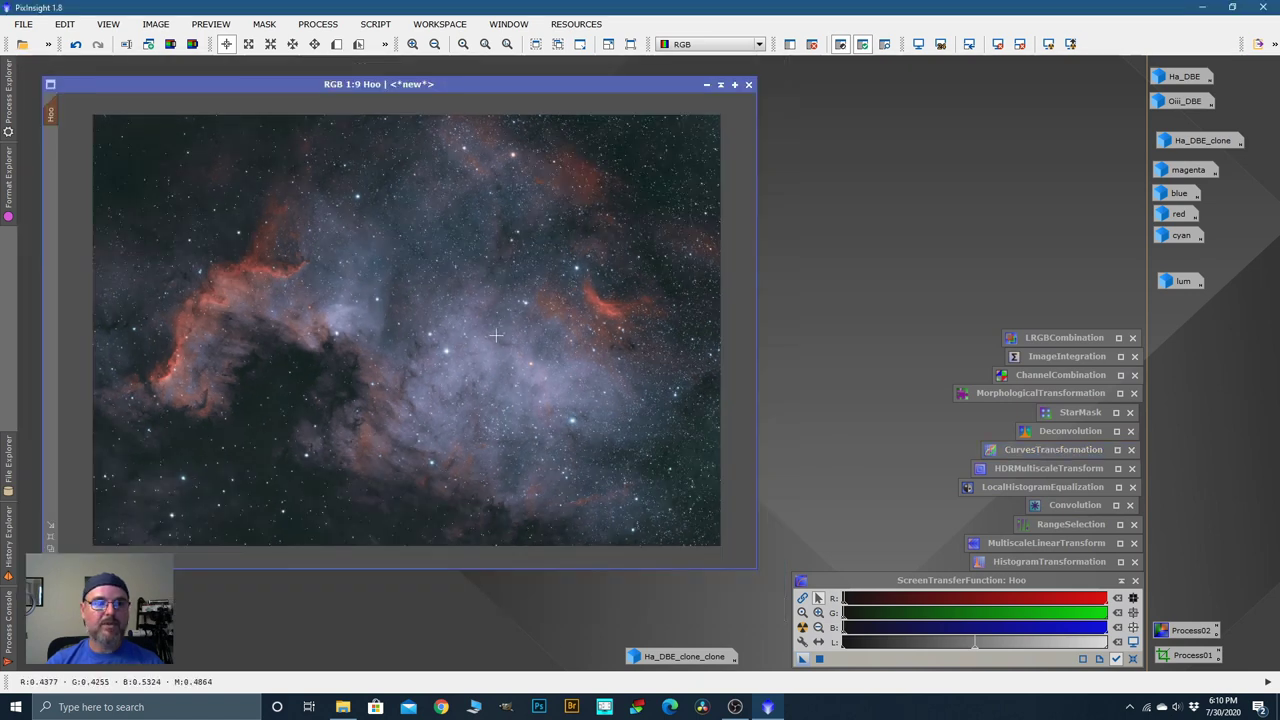
# Step: Remove the mask from the Hoo image
pyautogui.rightClick(326, 291)
pyautogui.moveTo(380, 430)
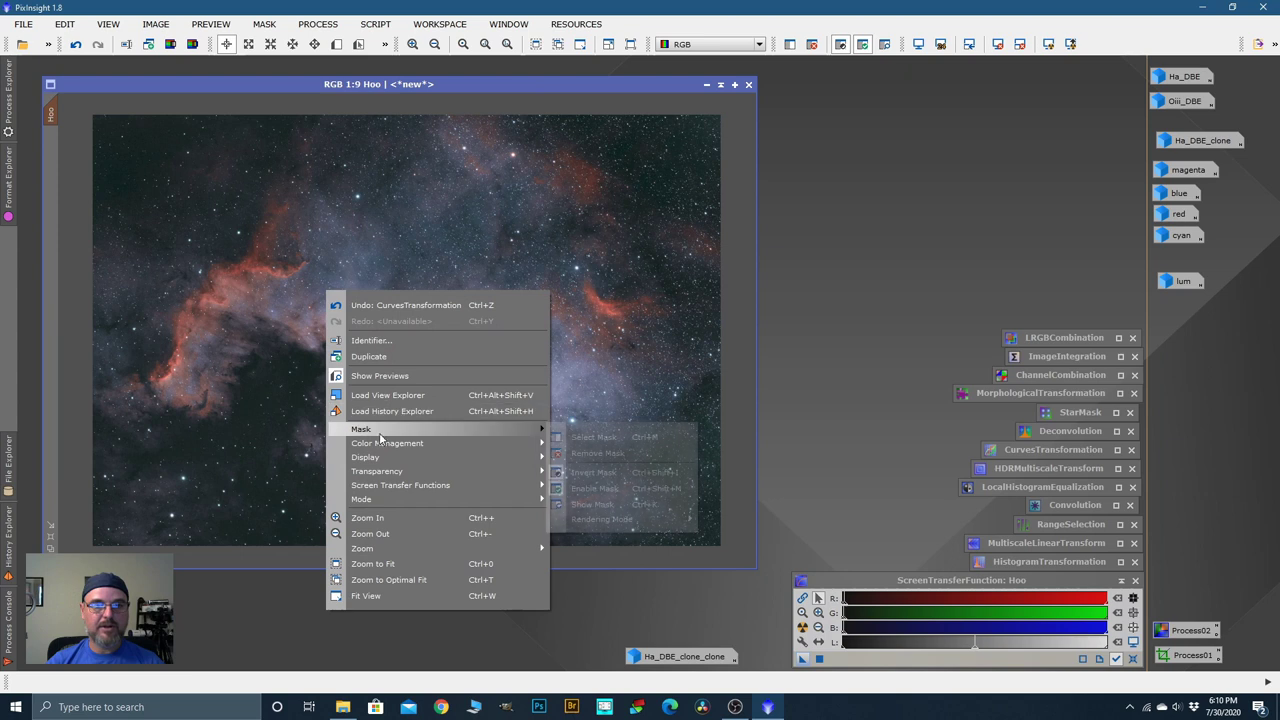
pyautogui.click(588, 455)
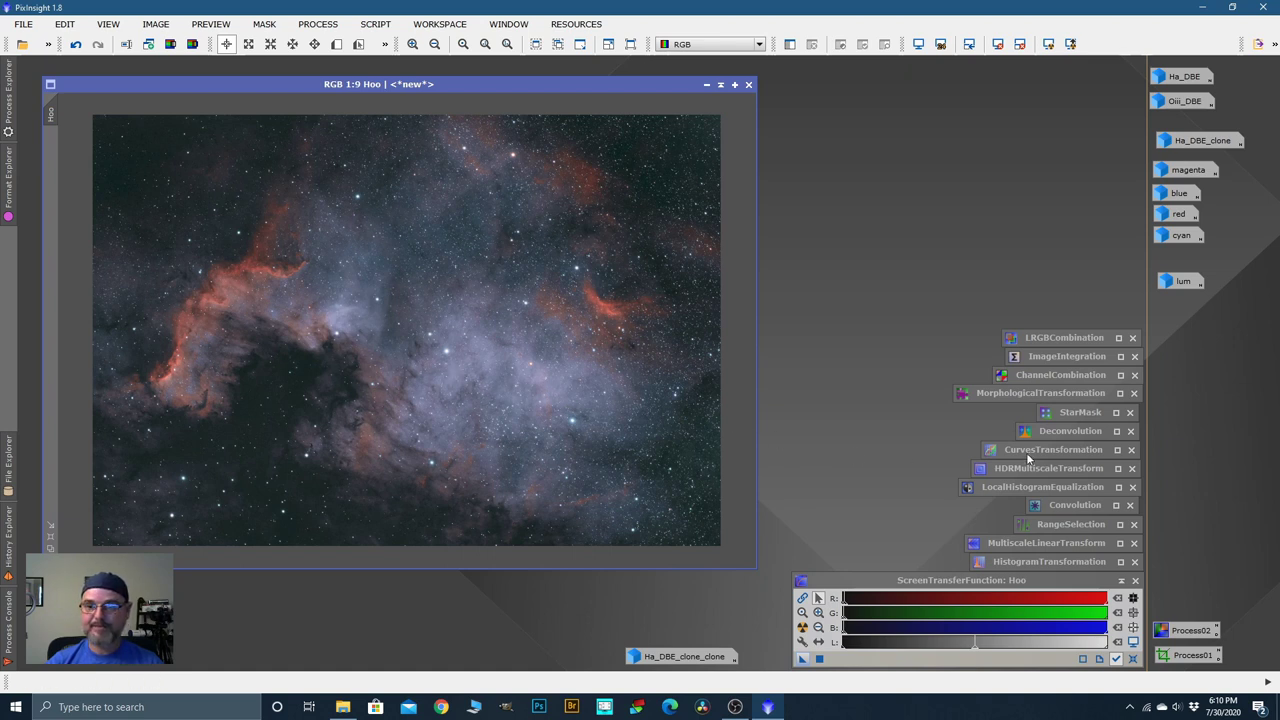
# Step: Bring up Convolution (StdDev 2.00) beside Hoo and zoom in and out on the nebula
pyautogui.doubleClick(1069, 506)
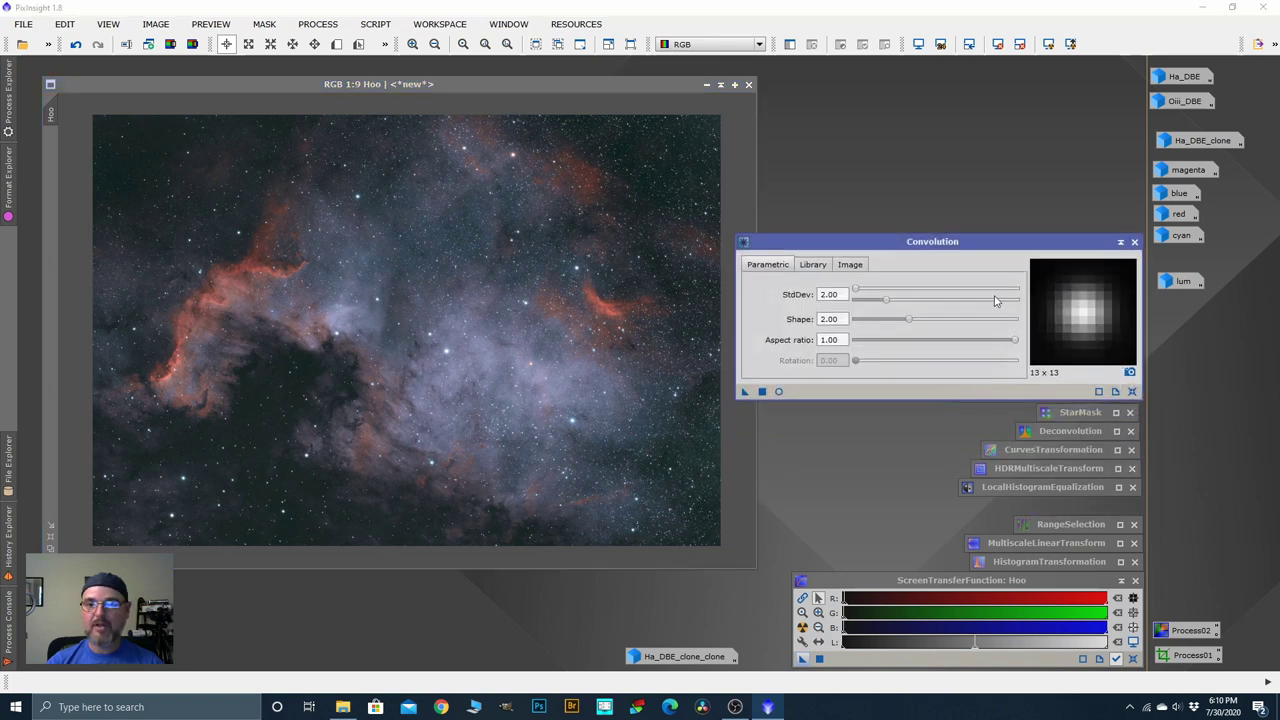
pyautogui.click(318, 24)
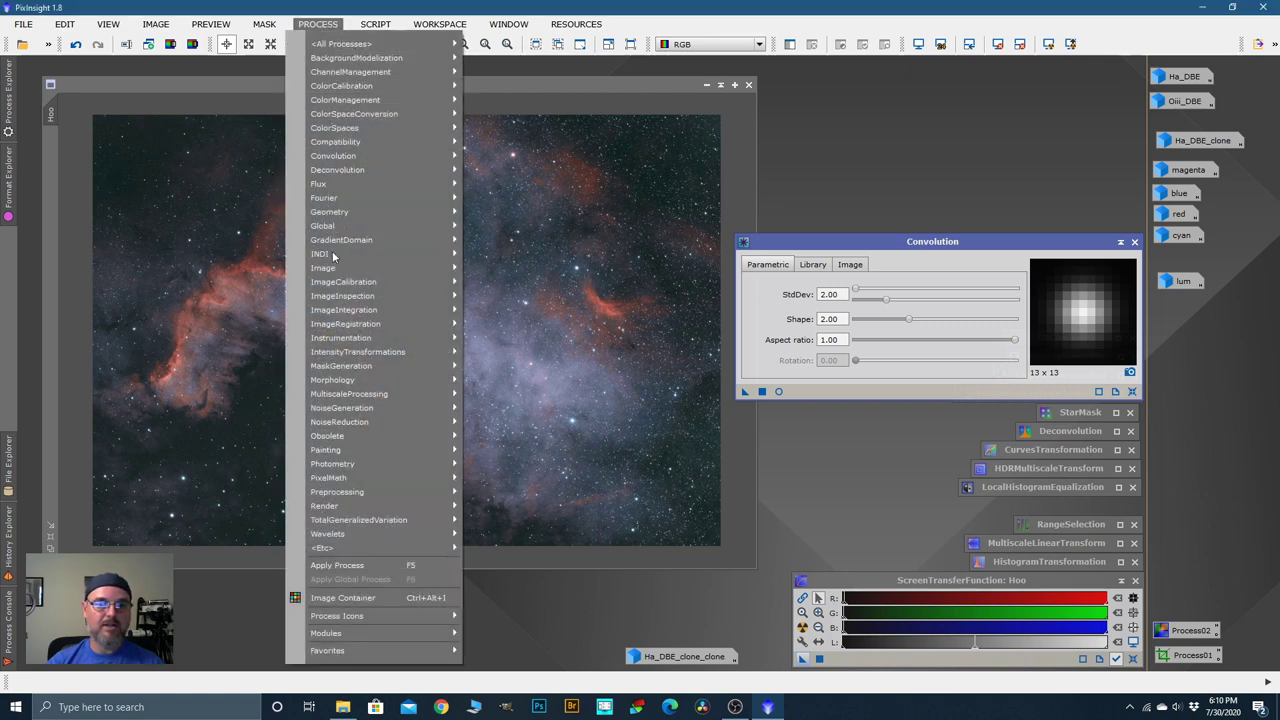
pyautogui.moveTo(332, 167)
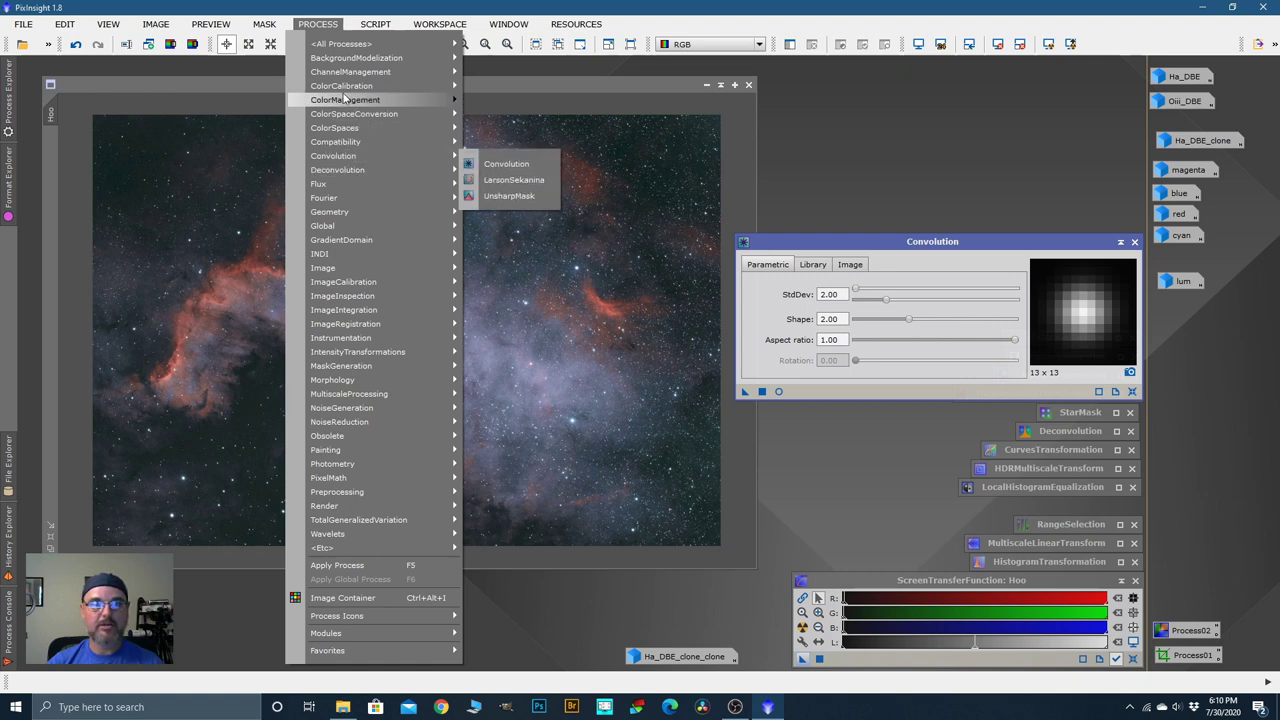
pyautogui.click(332, 25)
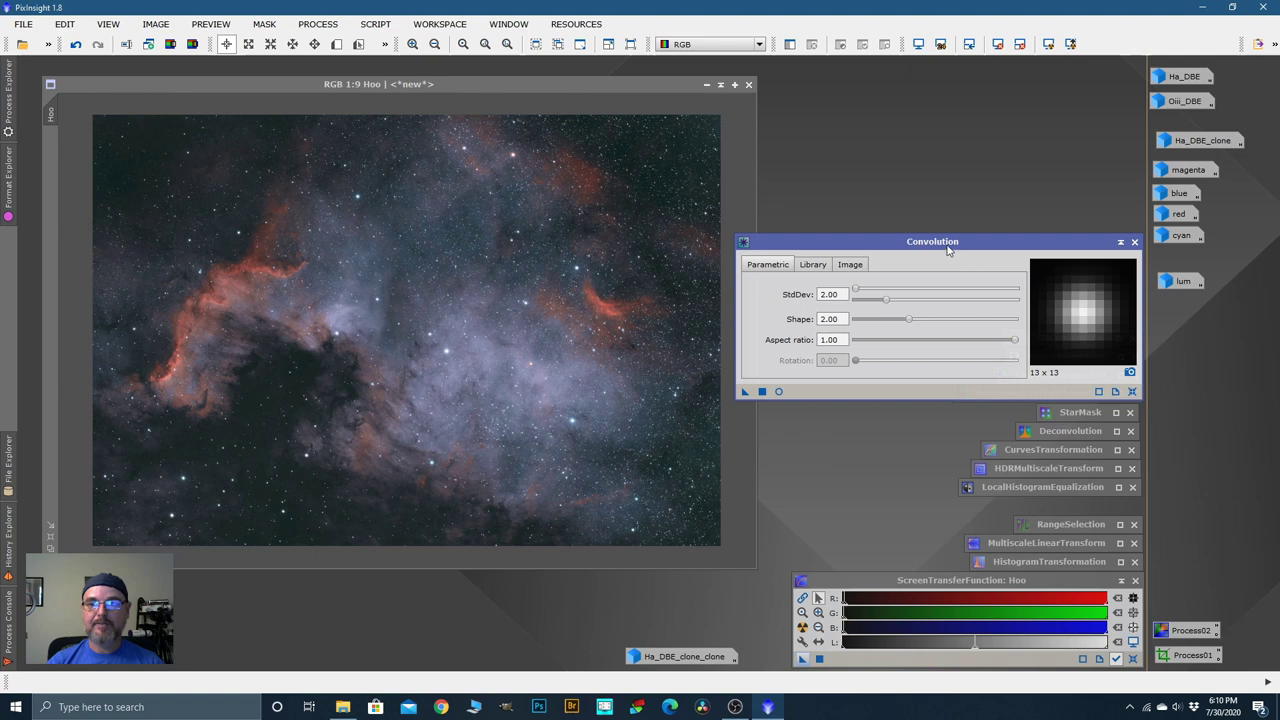
pyautogui.moveTo(948, 250); pyautogui.dragTo(1036, 241)
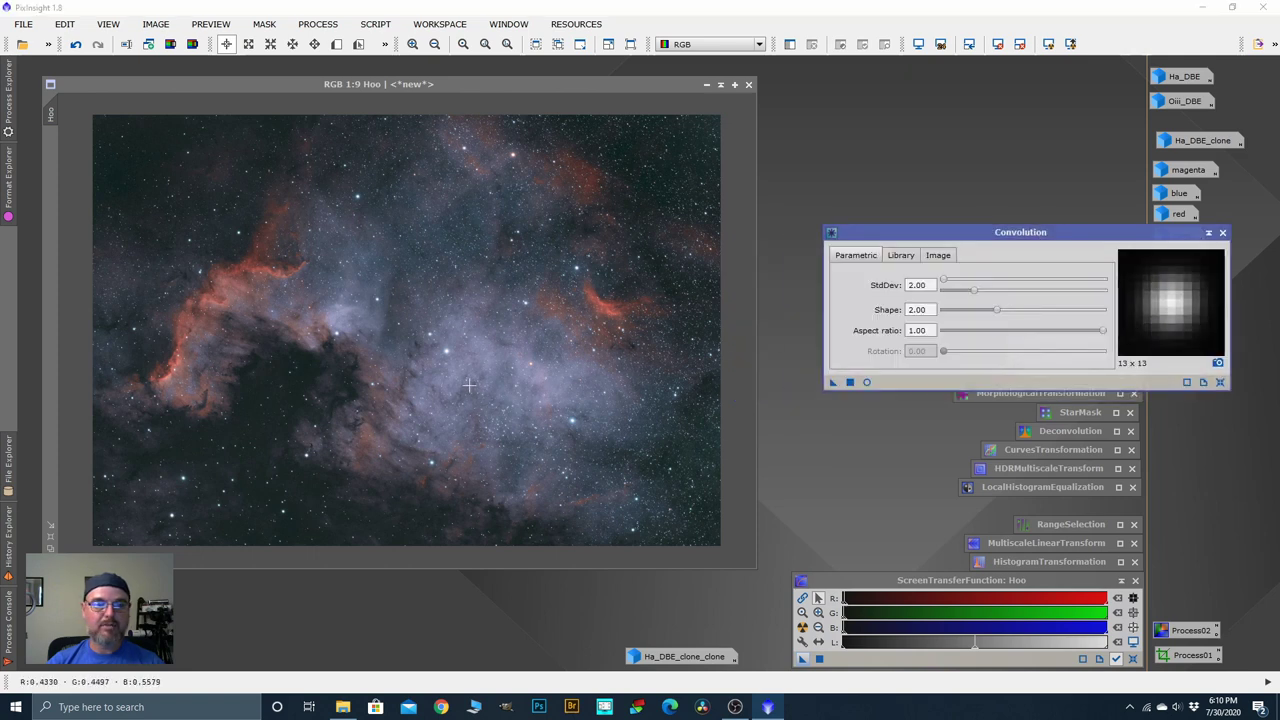
pyautogui.scroll(6, 469, 385)
pyautogui.press('space')
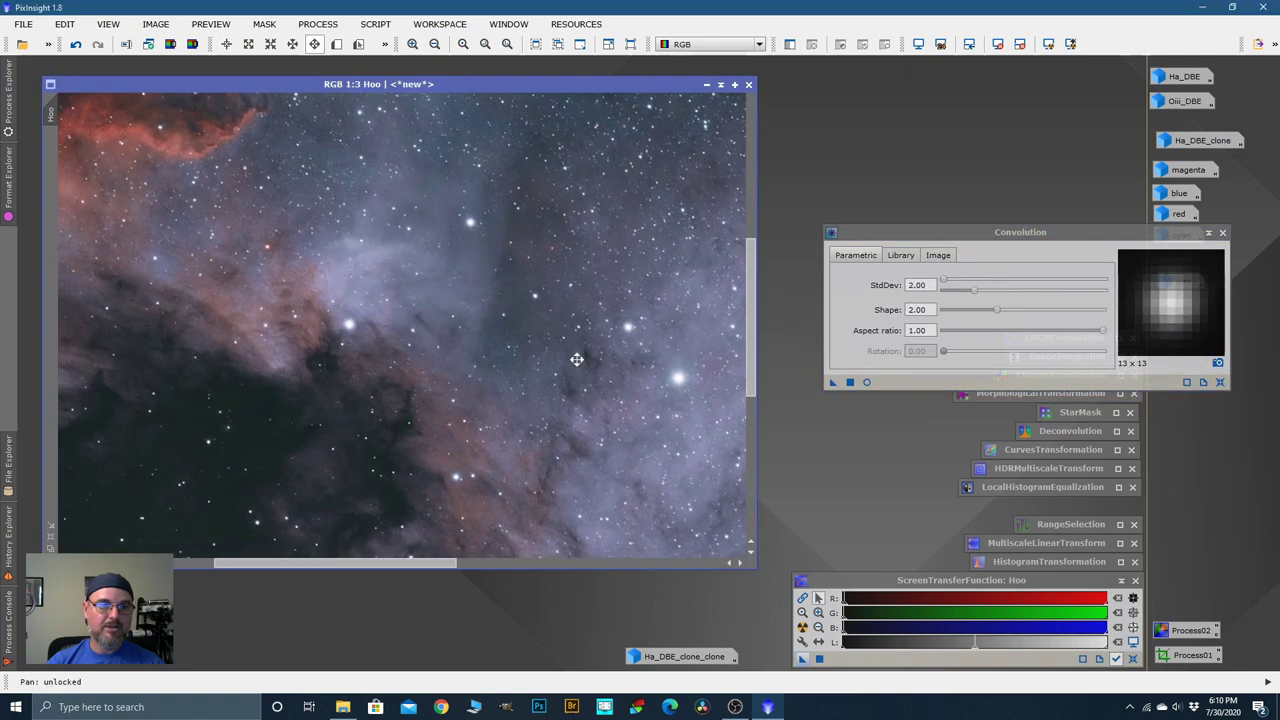
pyautogui.scroll(2, 375, 337)
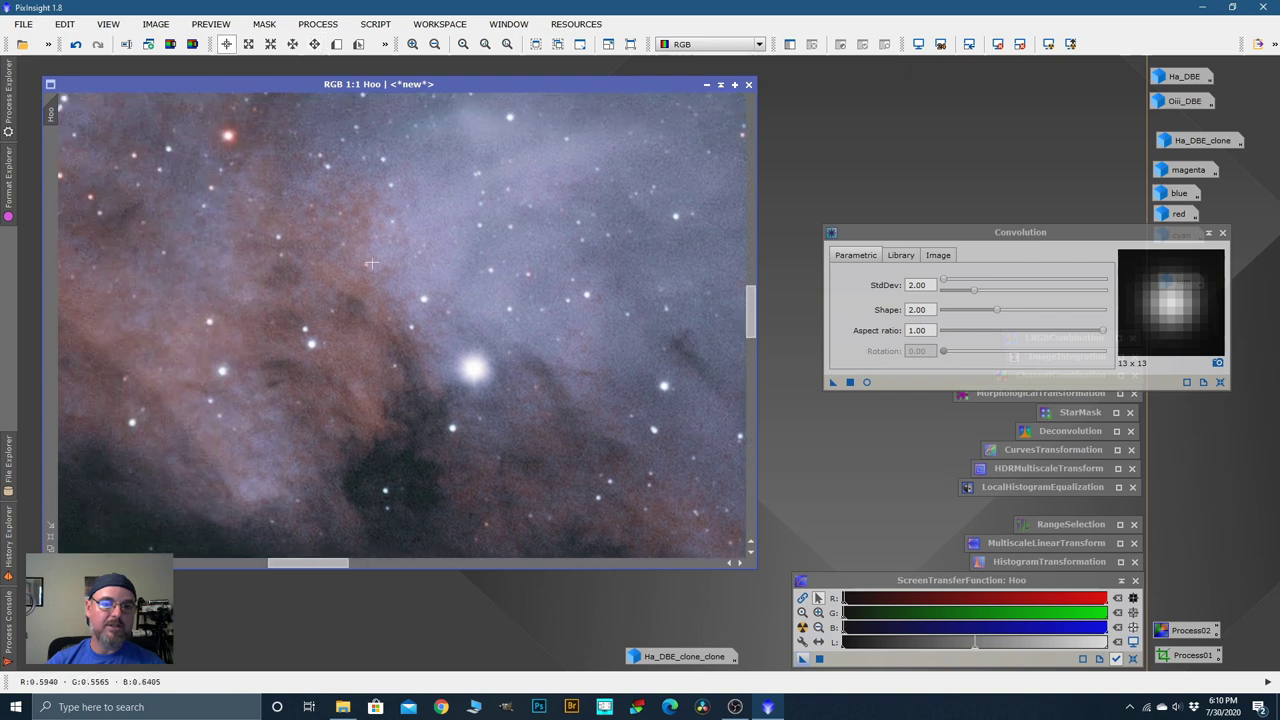
pyautogui.scroll(-3, 506, 284)
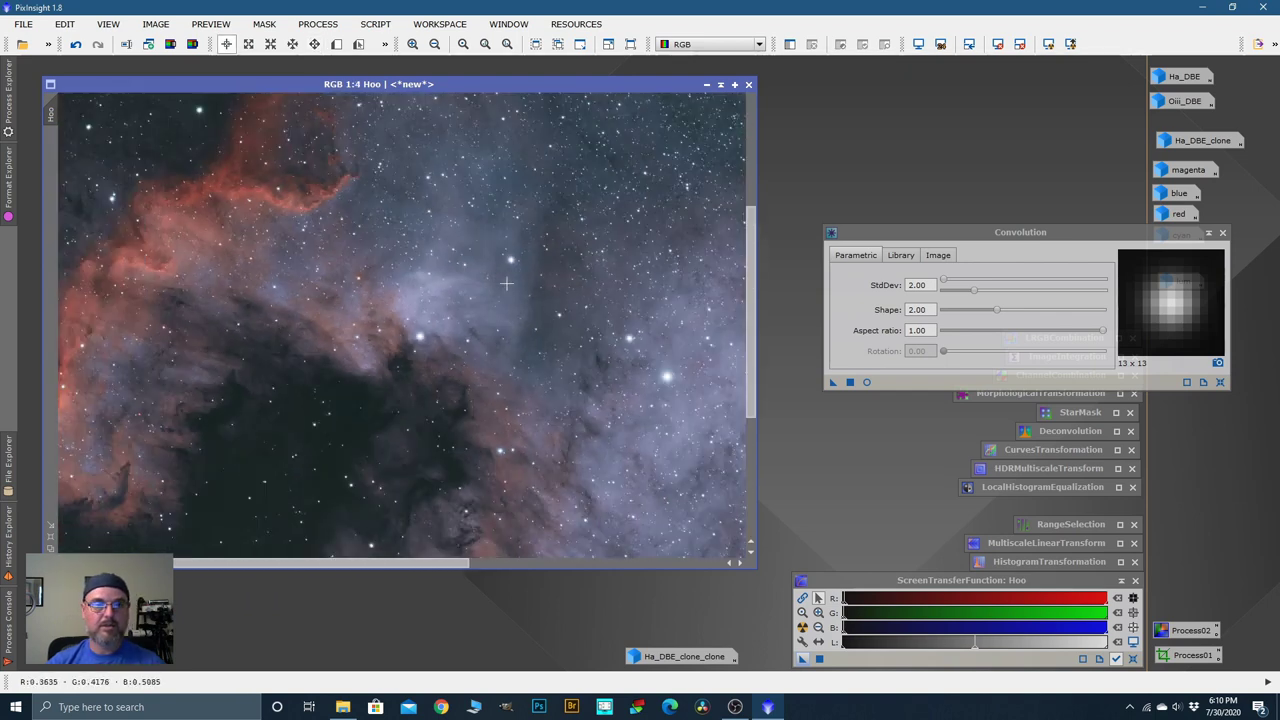
pyautogui.scroll(-2, 506, 284)
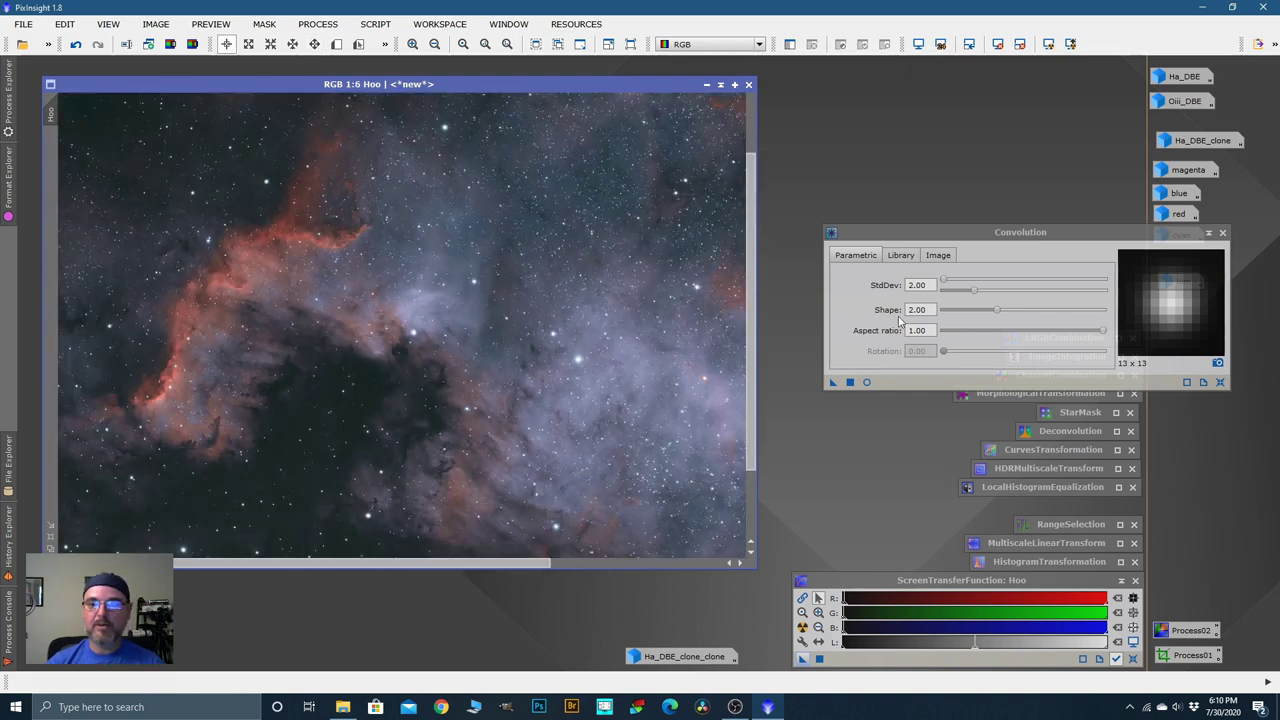
# Step: Raise the Convolution StdDev to 9.50 with a live preview of the blur
pyautogui.click(867, 382)
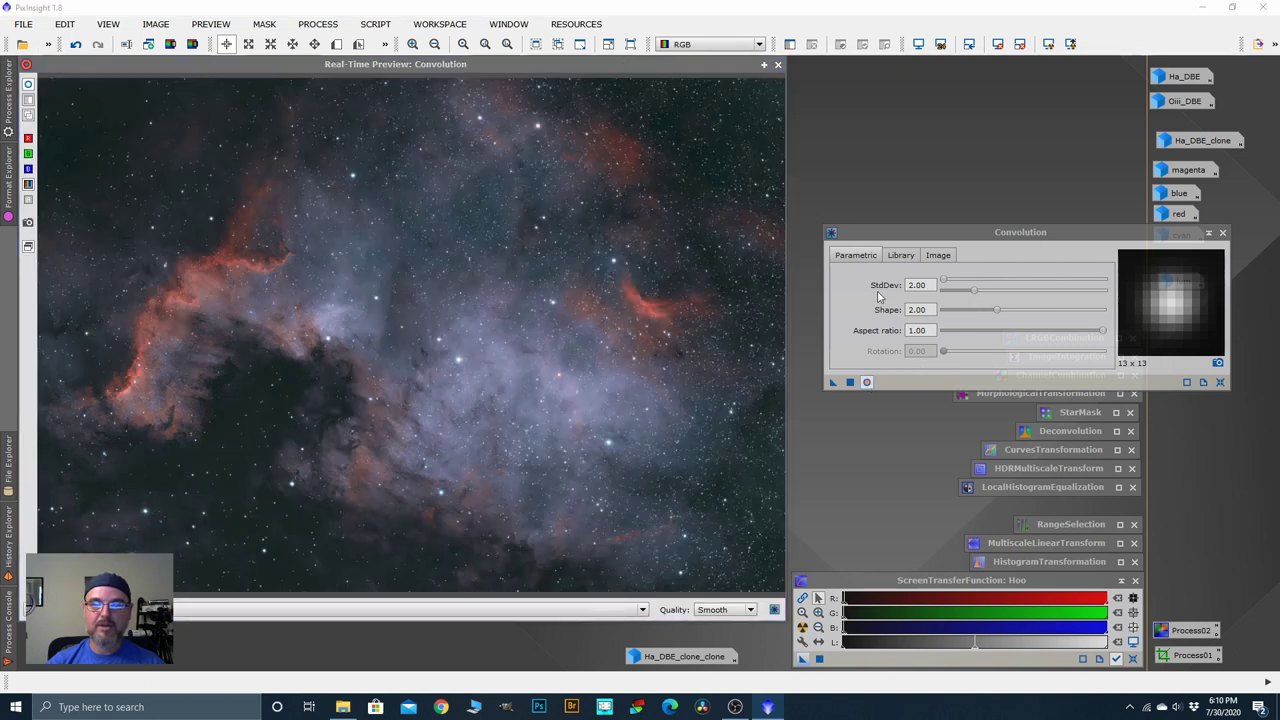
pyautogui.moveTo(976, 291); pyautogui.dragTo(1012, 297)
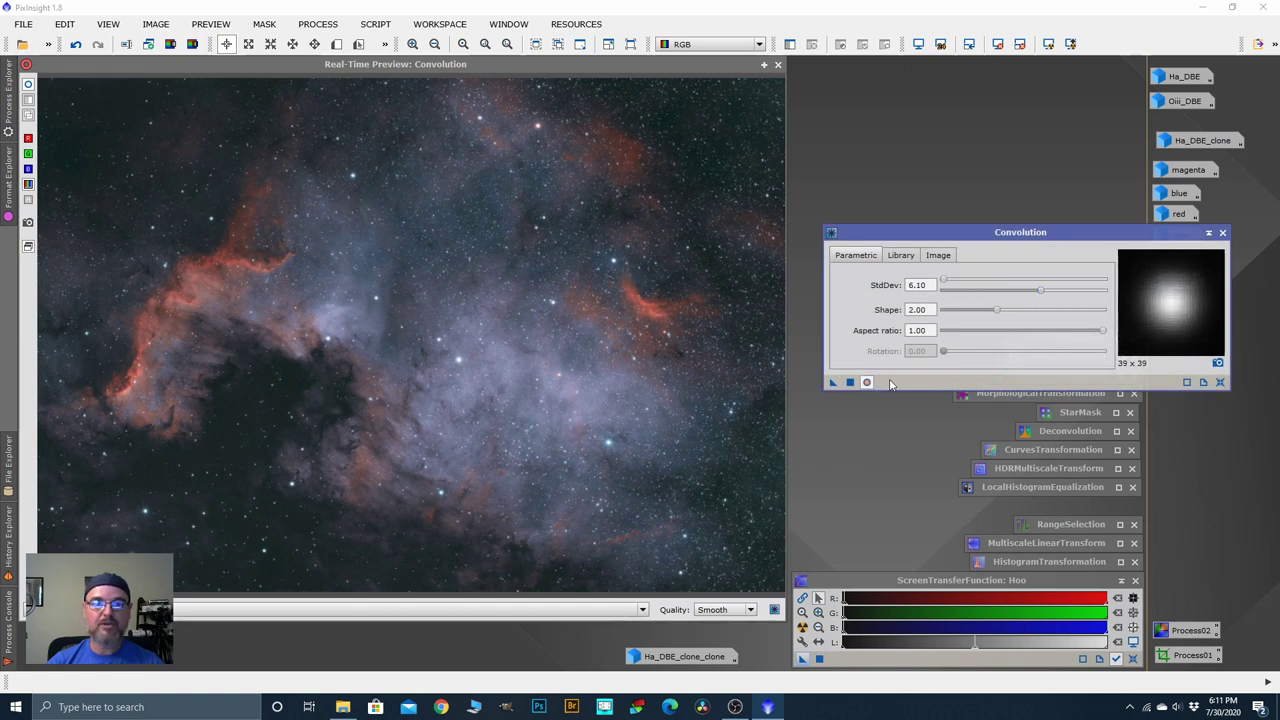
pyautogui.moveTo(1041, 295); pyautogui.dragTo(1097, 294)
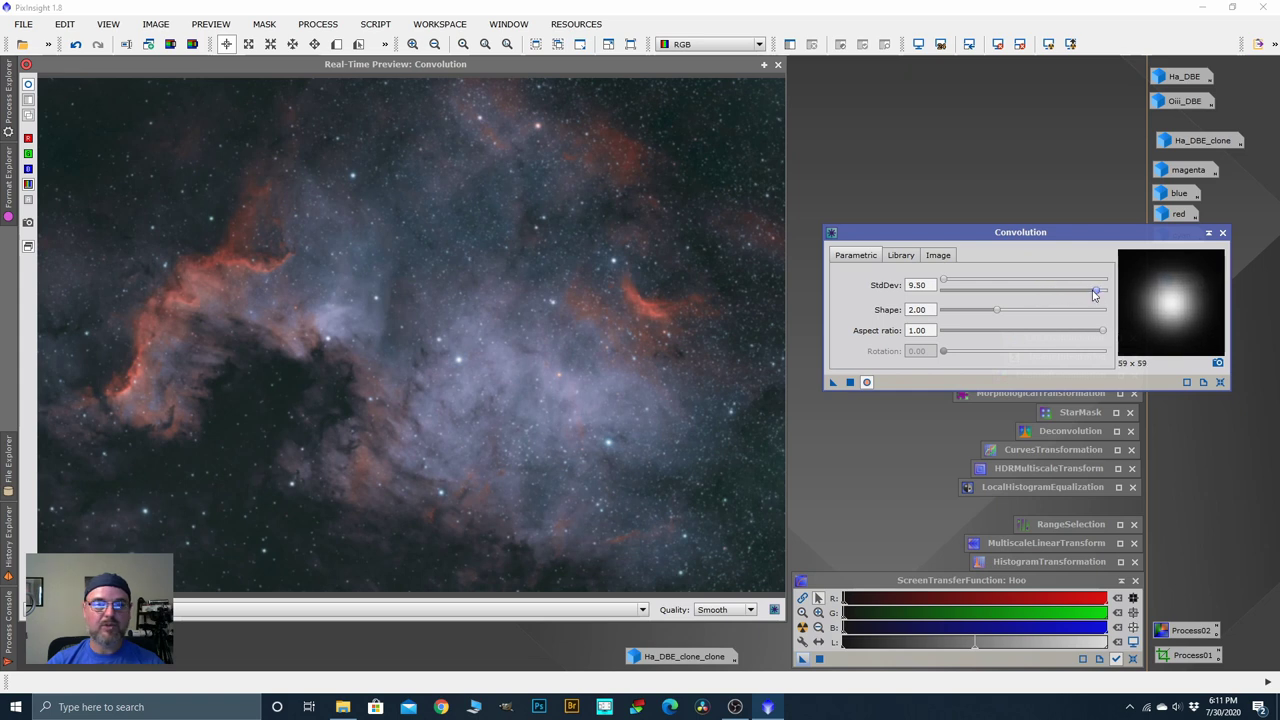
pyautogui.click(28, 86)
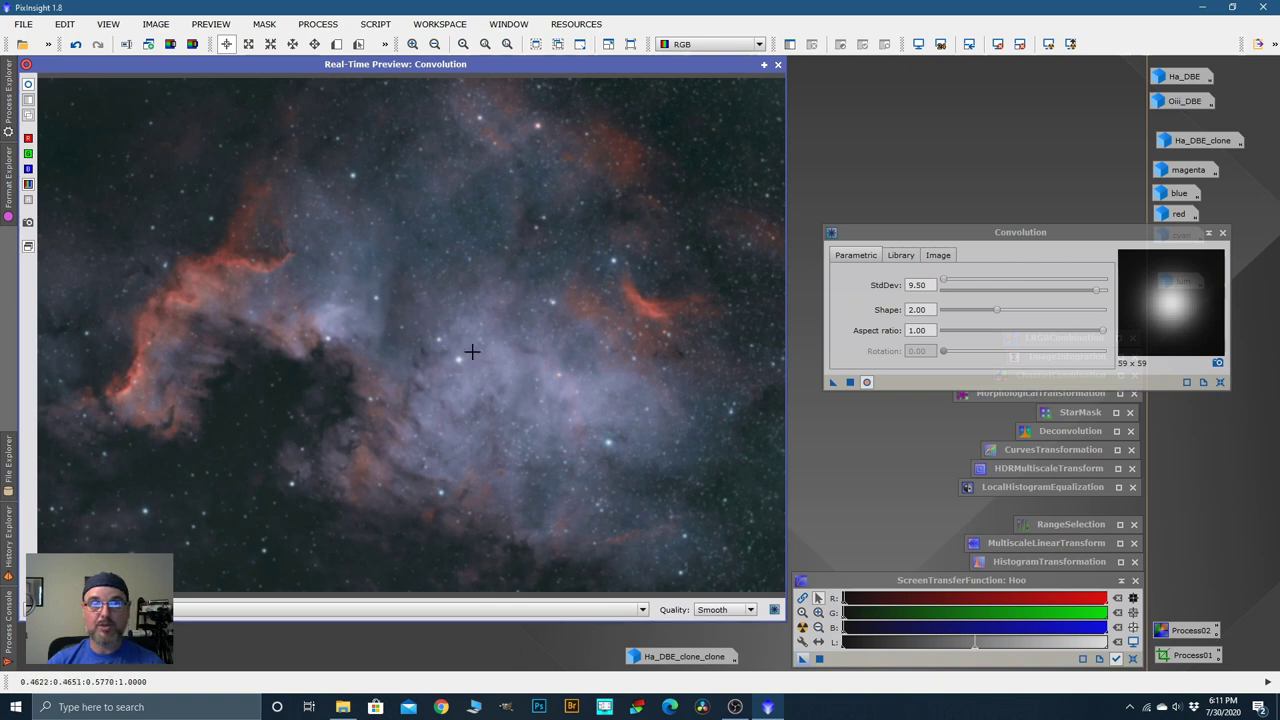
# Step: Apply the 9.50 blur to Hoo, reset, and save Convolution as a process icon
pyautogui.click(850, 382)
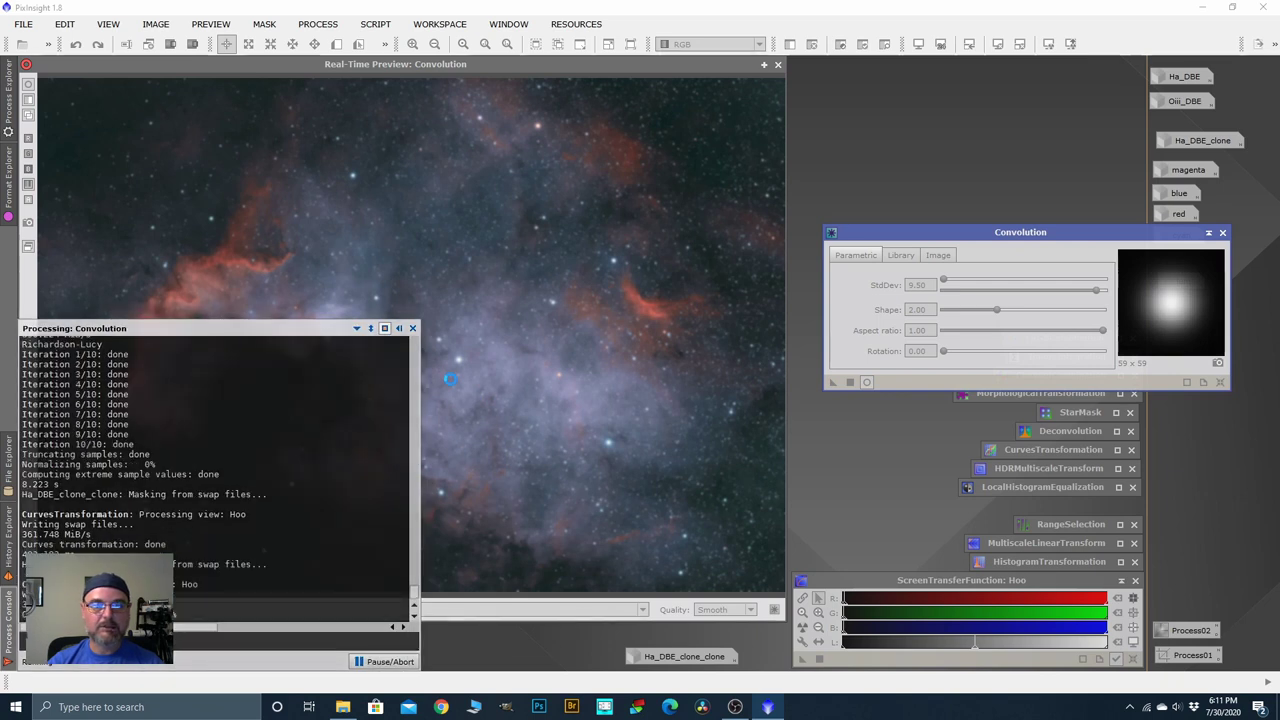
pyautogui.click(1219, 382)
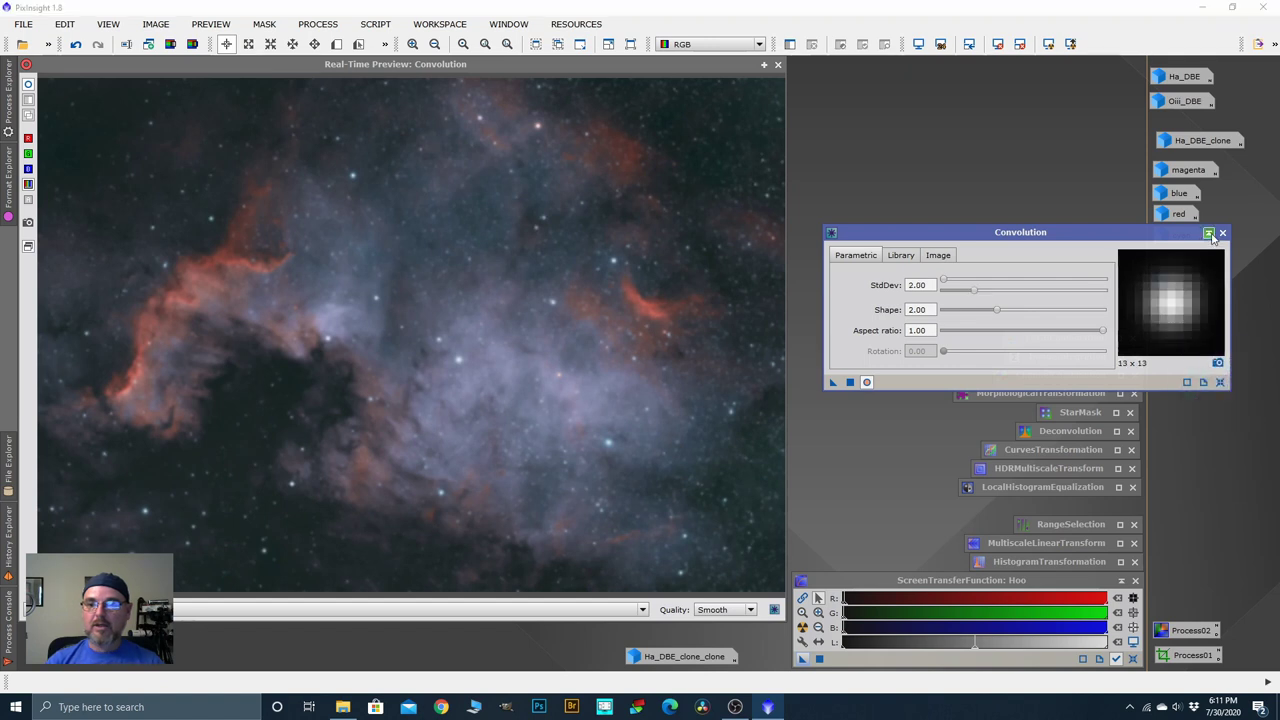
pyautogui.click(1209, 234)
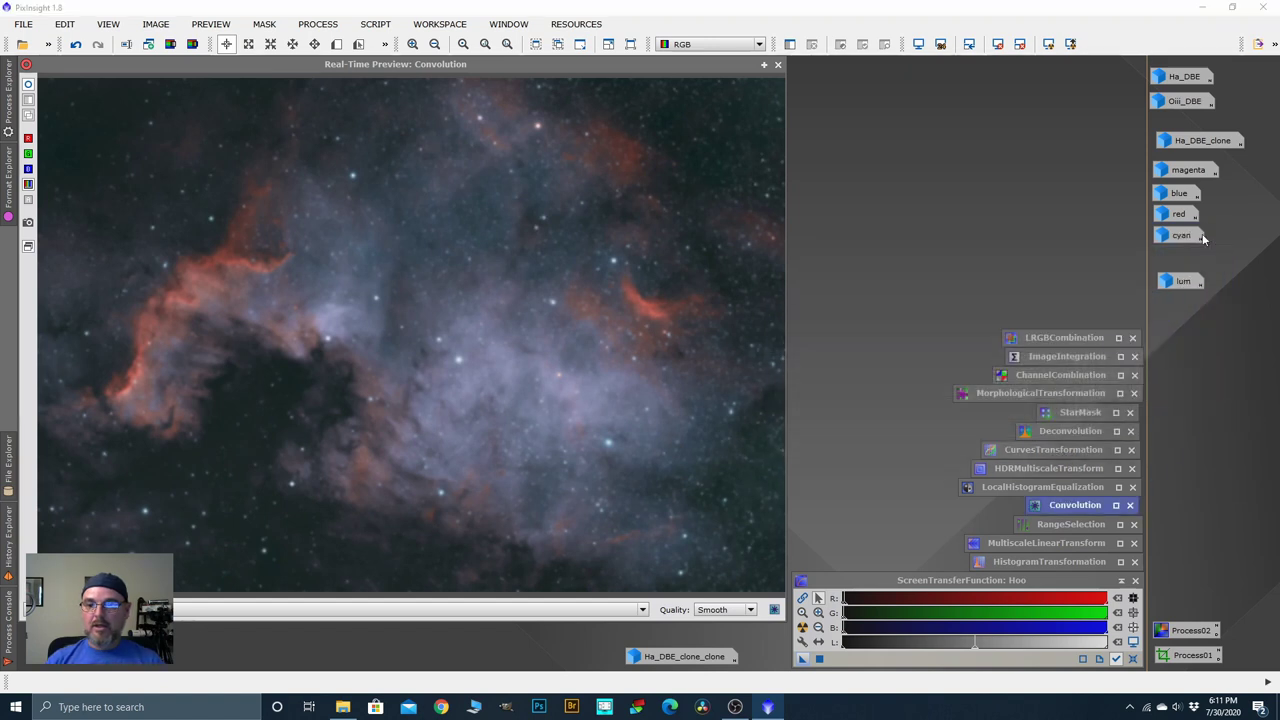
pyautogui.click(777, 65)
pyautogui.scroll(-2, 295, 325)
pyautogui.scroll(1, 295, 325)
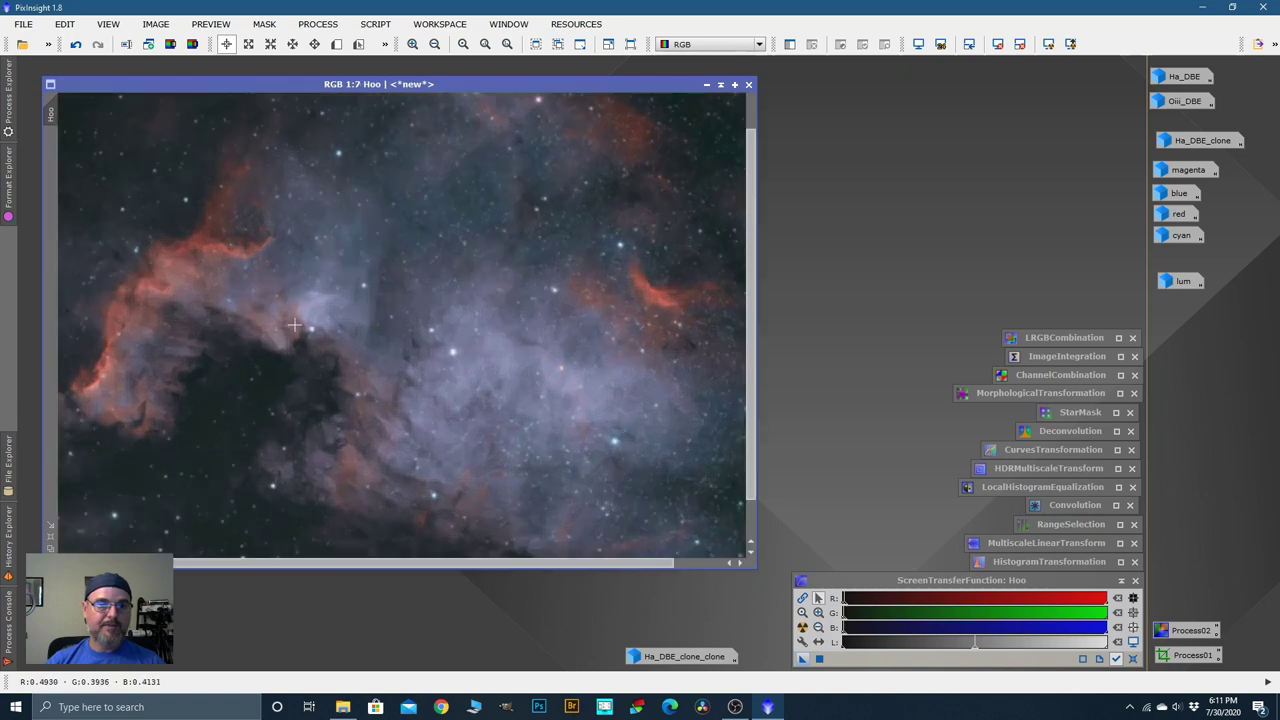
pyautogui.scroll(6, 295, 325)
pyautogui.press('space')
pyautogui.scroll(-1, 623, 337)
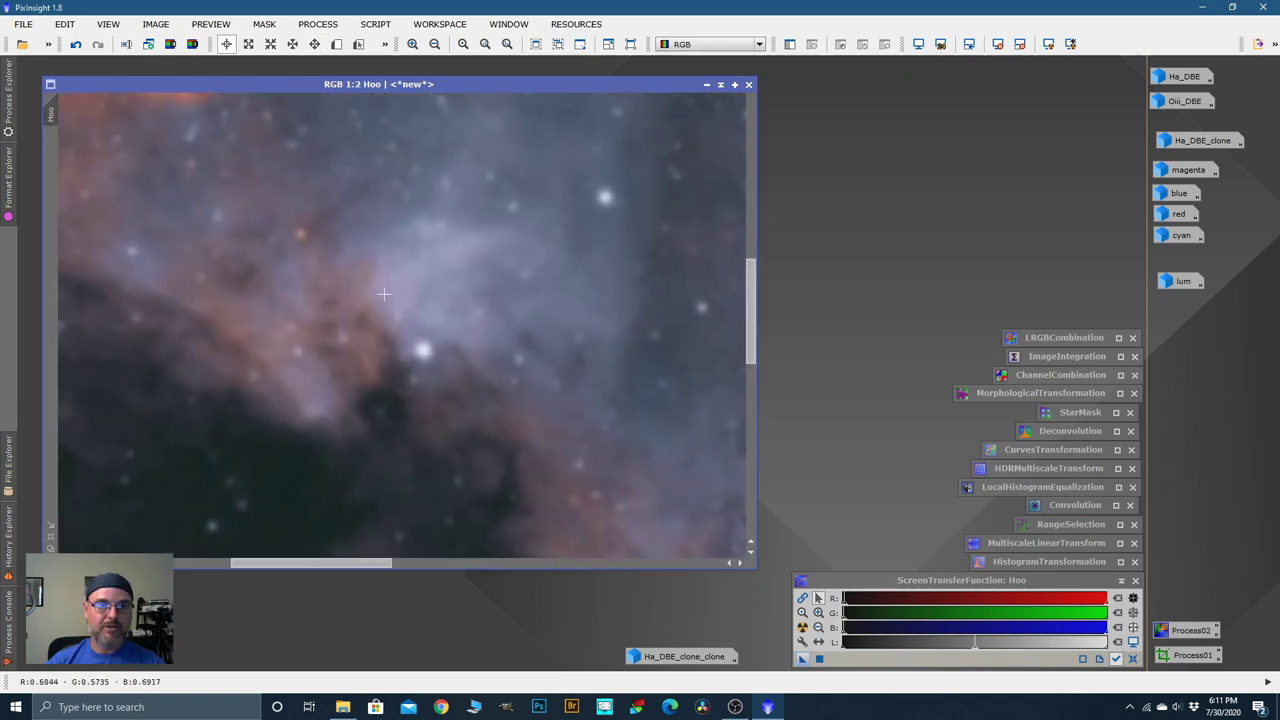
pyautogui.press('space')
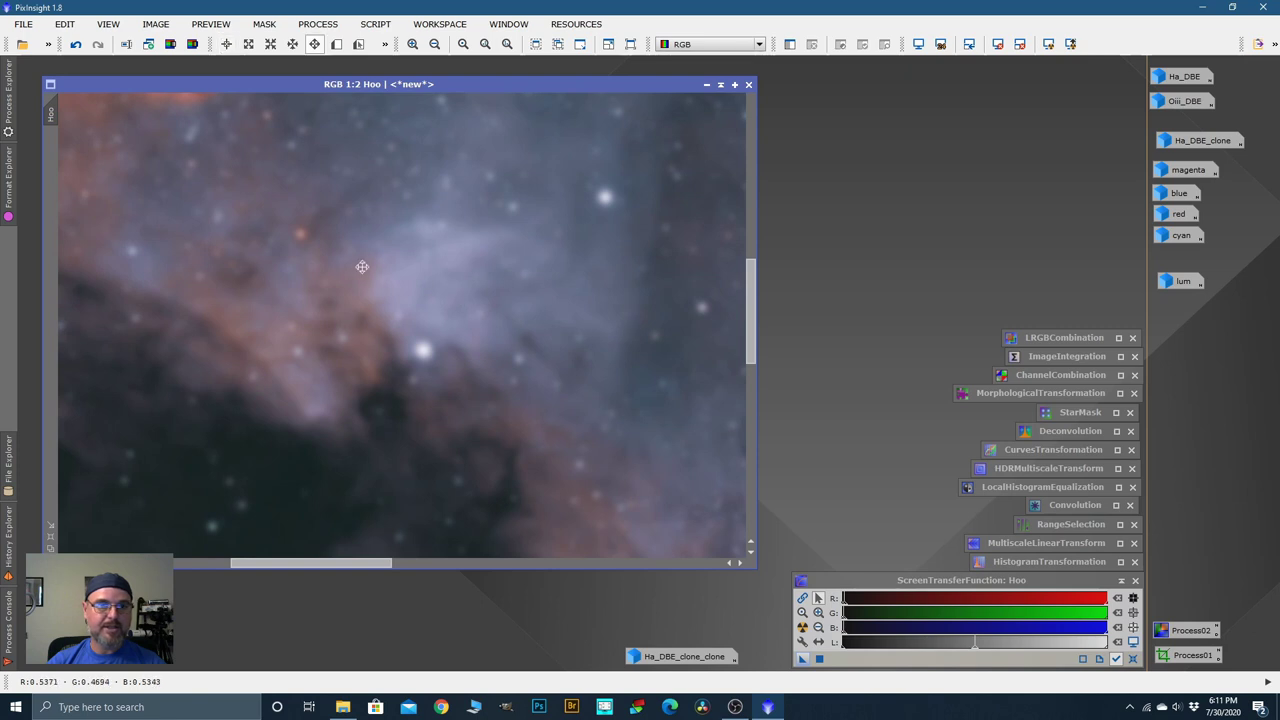
pyautogui.moveTo(357, 266); pyautogui.dragTo(554, 233)
pyautogui.scroll(-2, 500, 290)
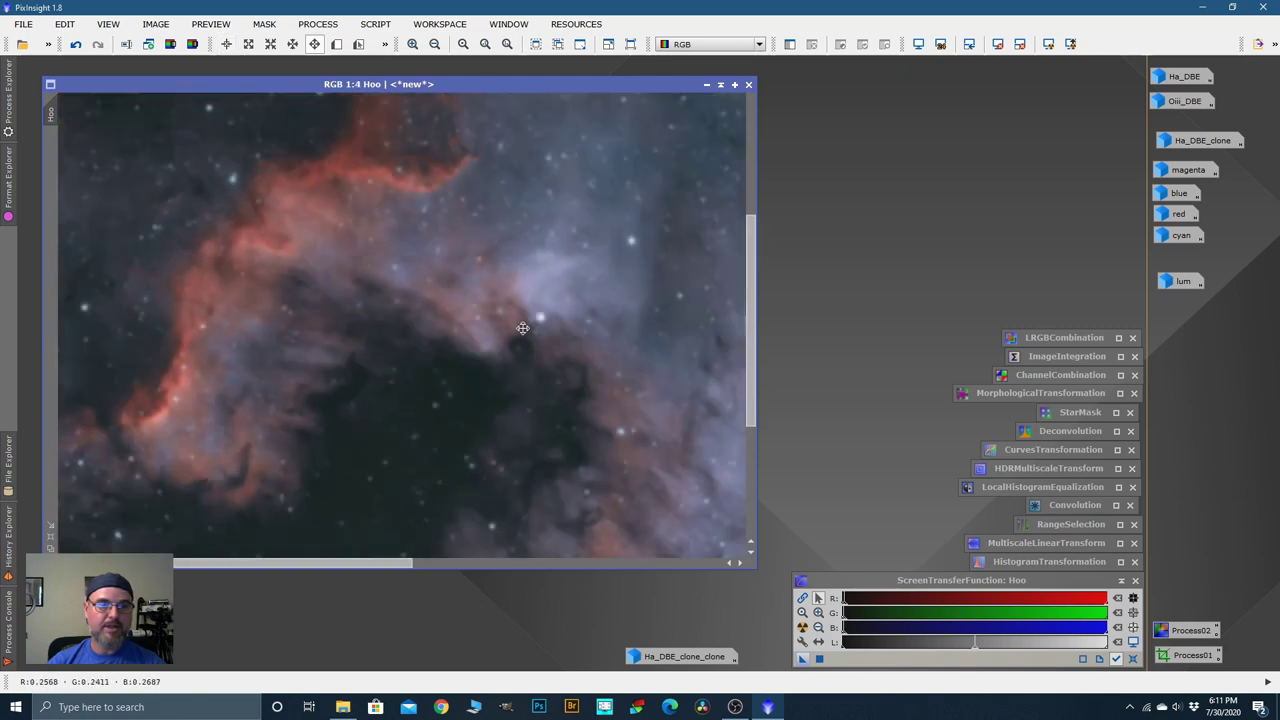
pyautogui.scroll(-5, 428, 286)
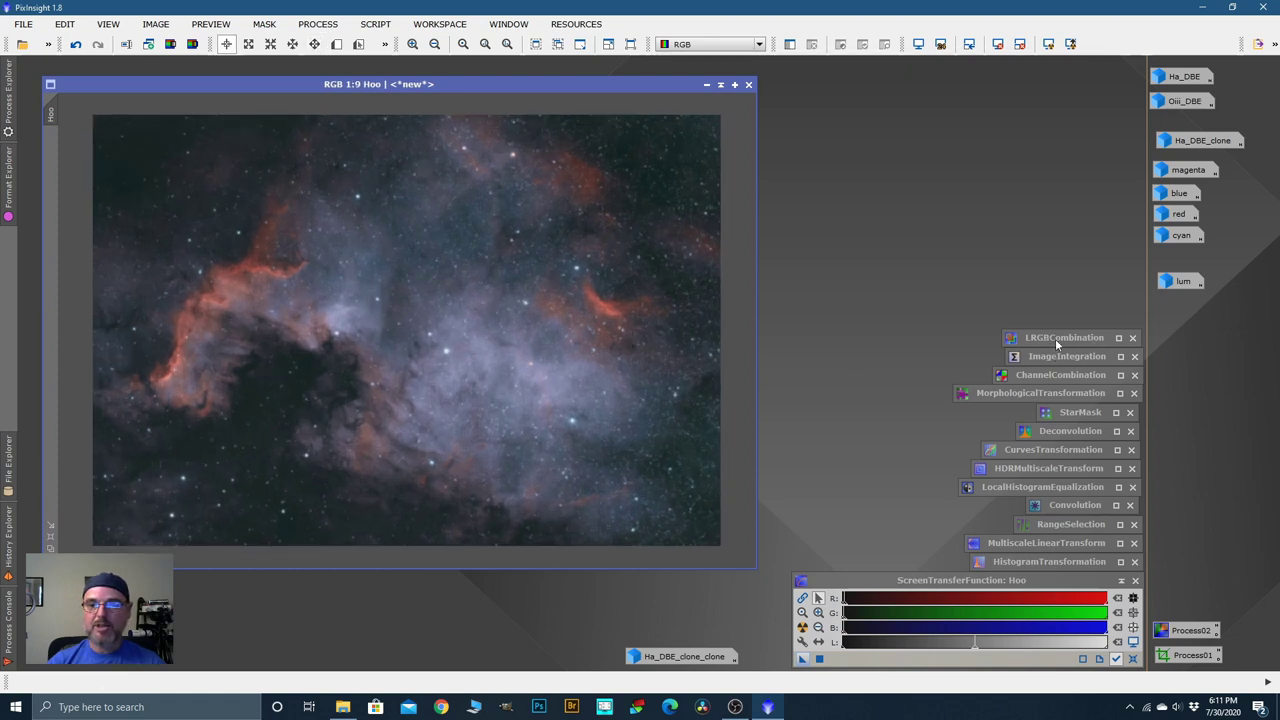
pyautogui.click(320, 25)
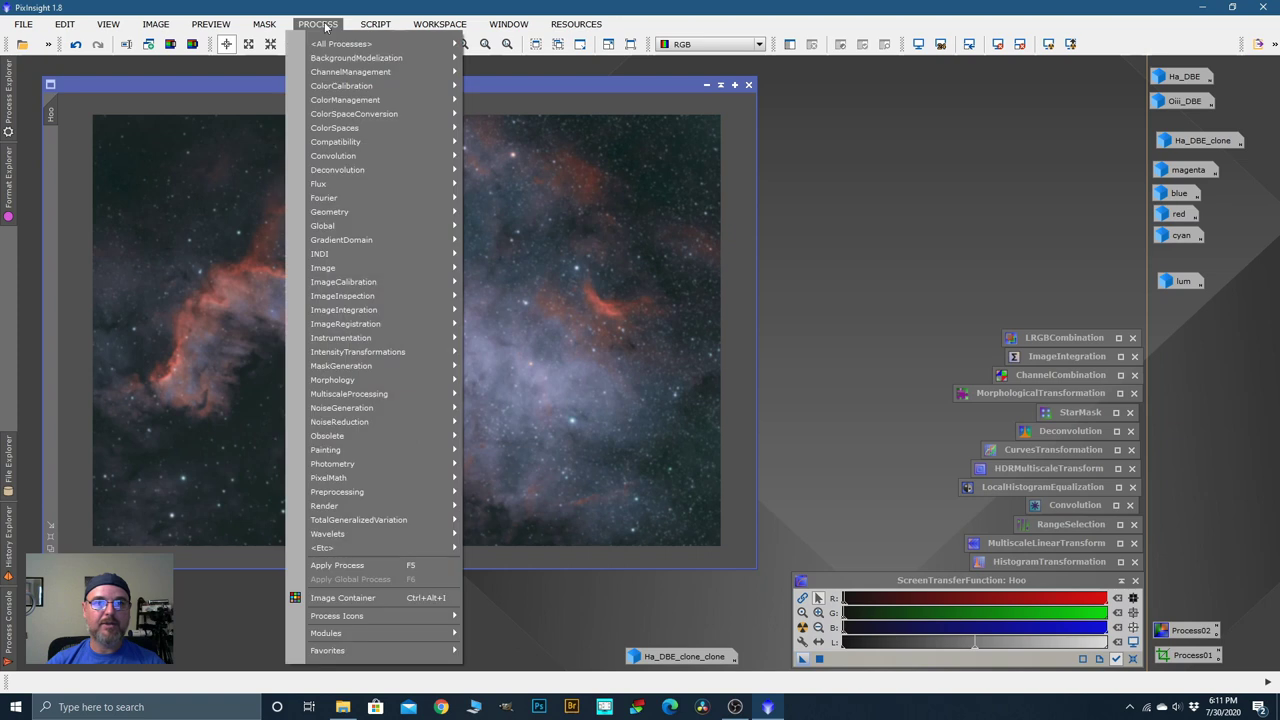
pyautogui.moveTo(335, 128)
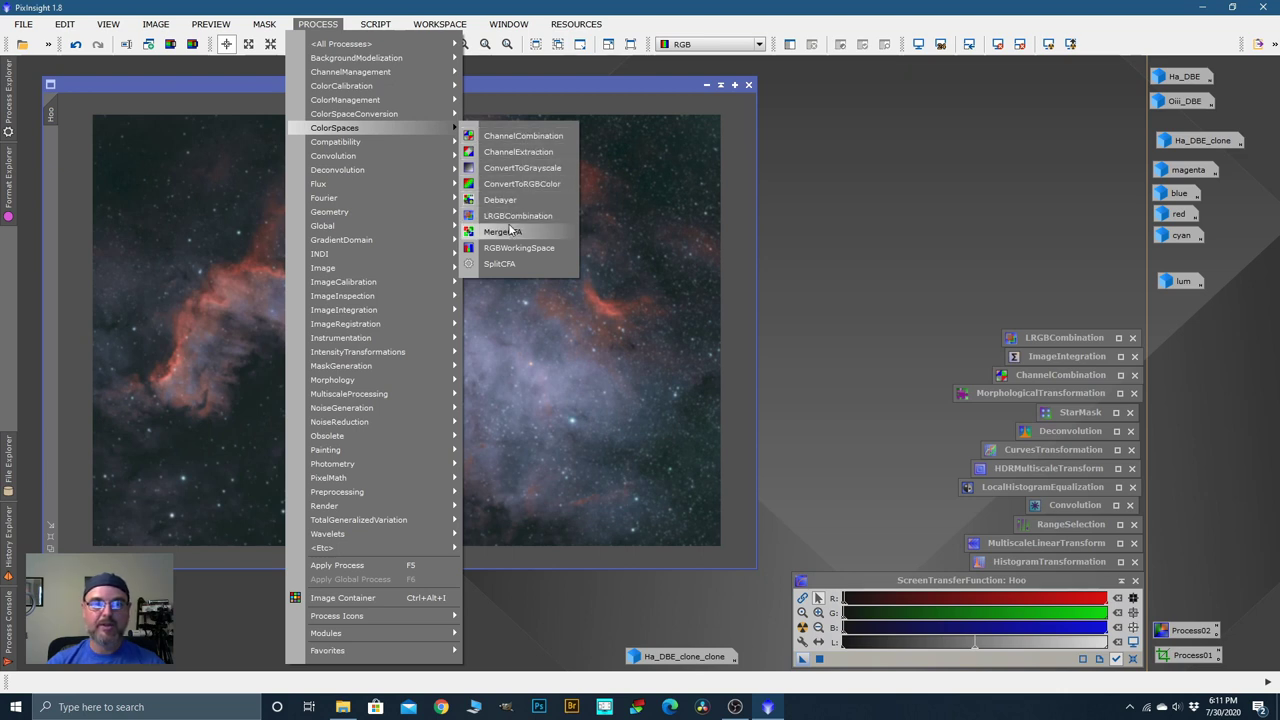
# Step: Open LRGBCombination and set Ha_DBE_clone as the L source image
pyautogui.click(880, 250)
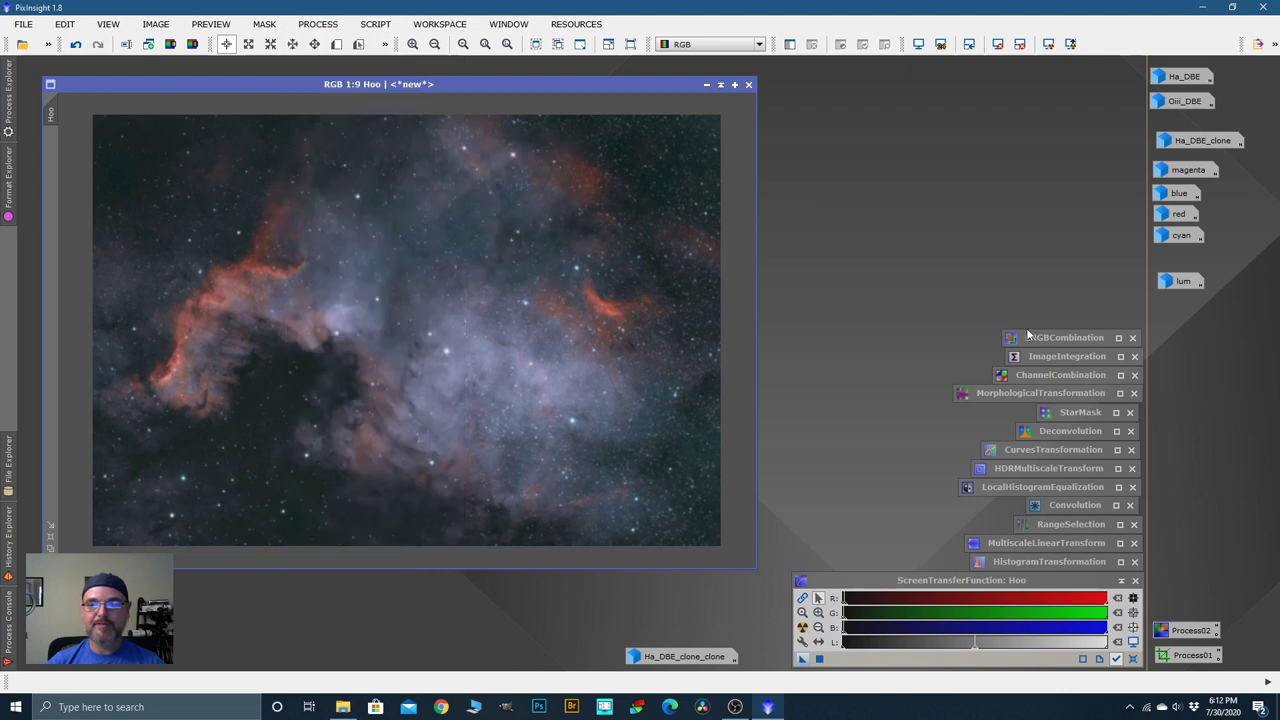
pyautogui.doubleClick(1053, 337)
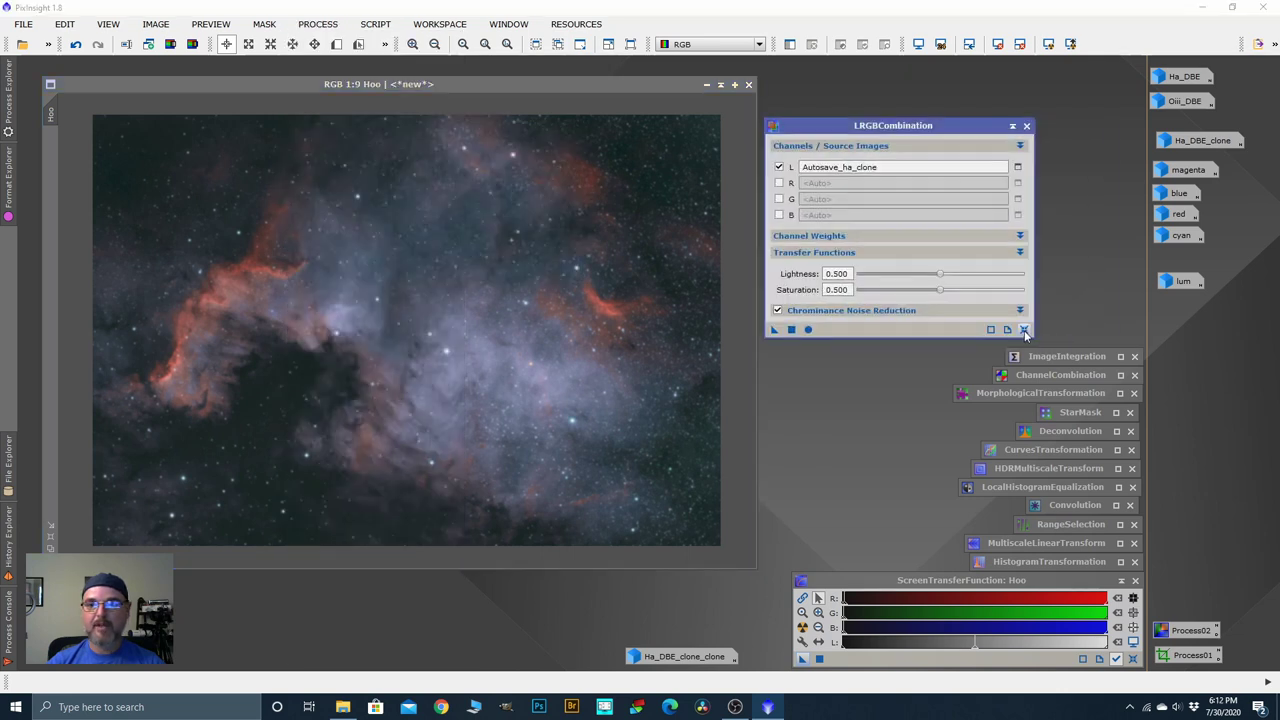
pyautogui.click(1023, 329)
pyautogui.moveTo(902, 131); pyautogui.dragTo(937, 125)
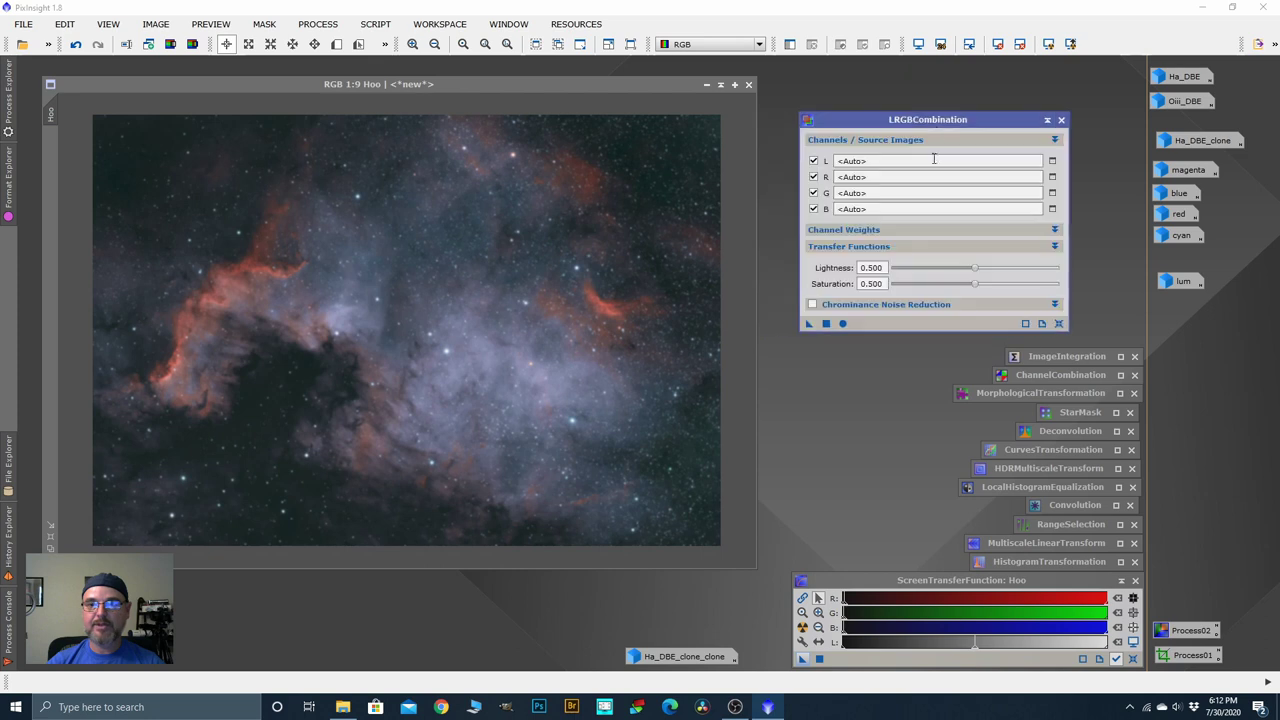
pyautogui.moveTo(1208, 146)
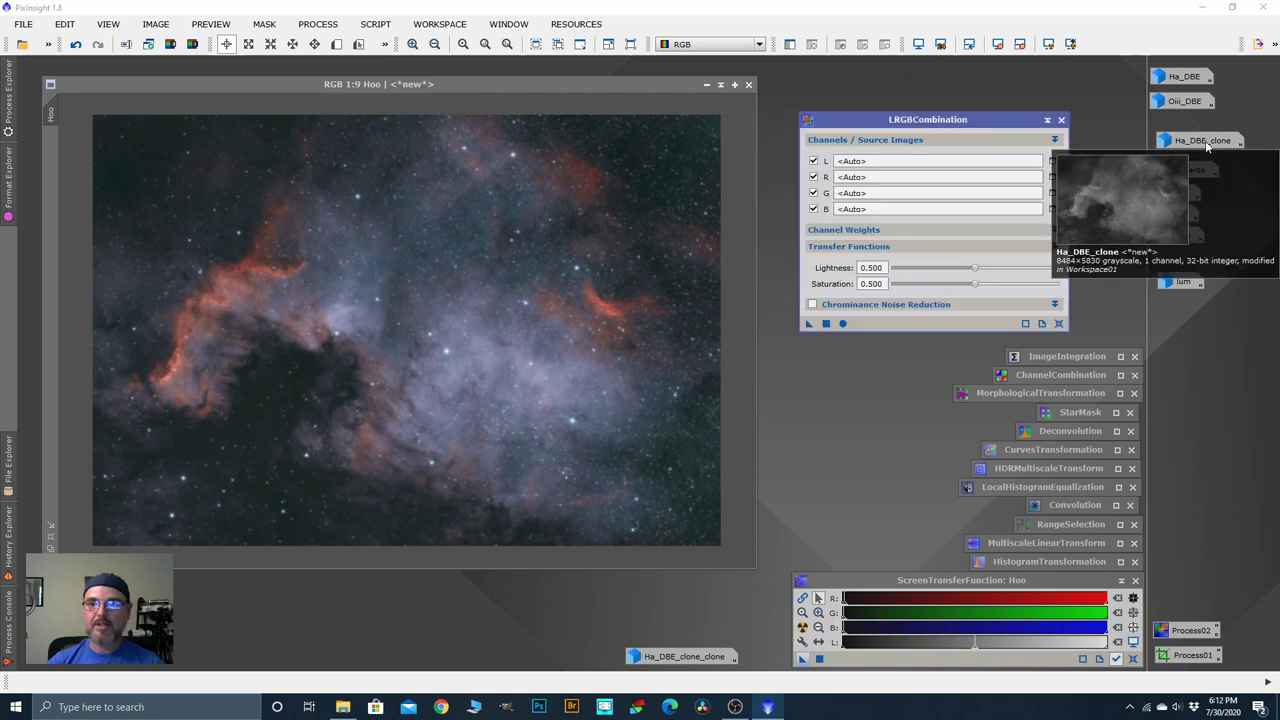
pyautogui.moveTo(1208, 146); pyautogui.dragTo(903, 162)
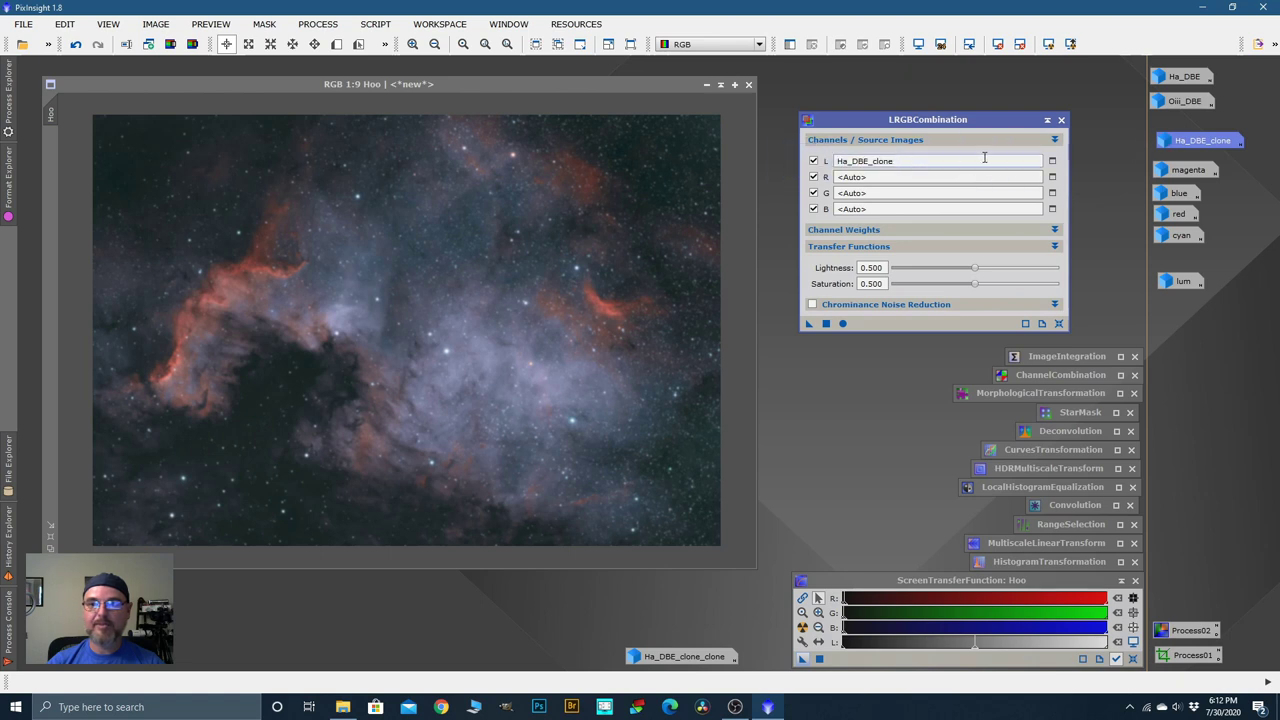
pyautogui.click(1052, 161)
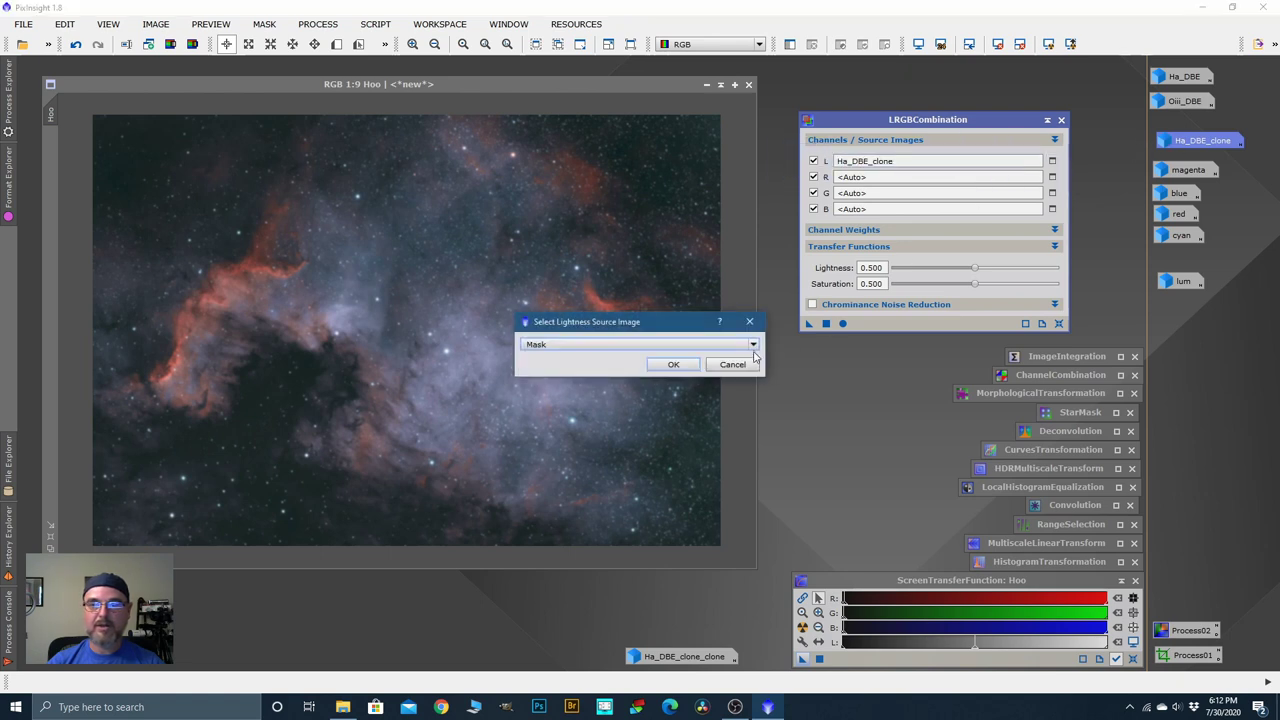
pyautogui.click(752, 346)
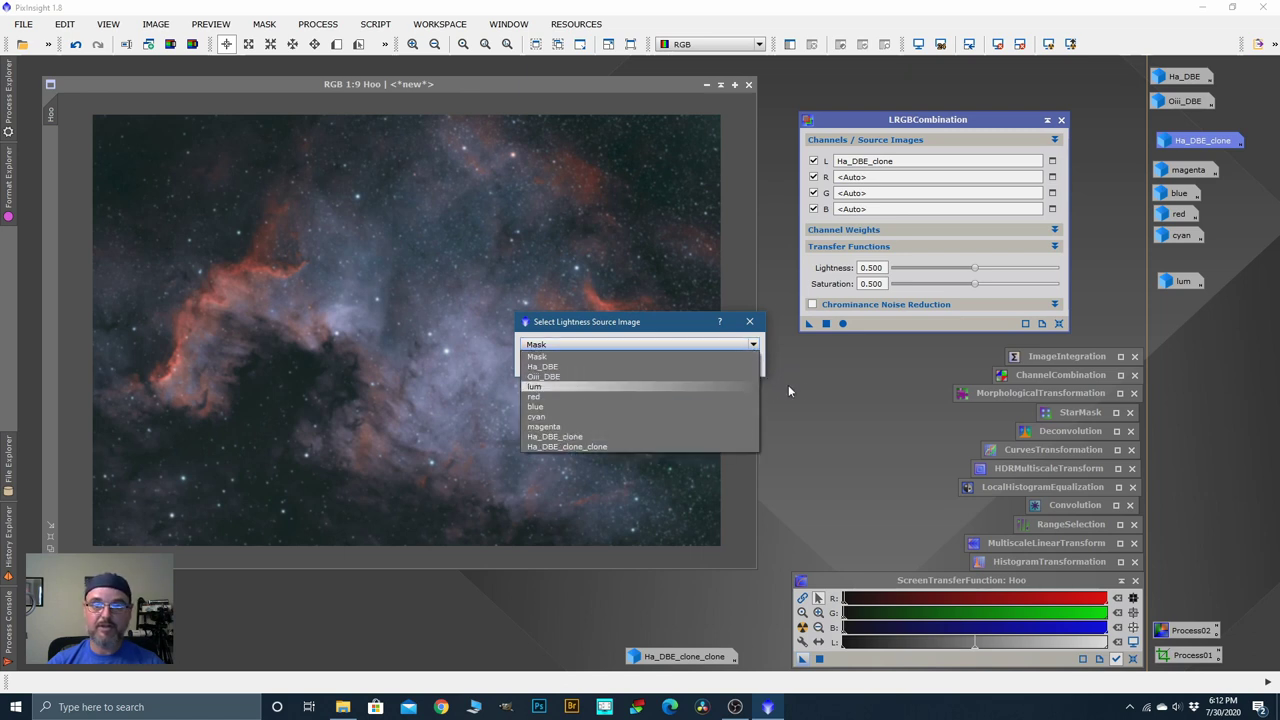
pyautogui.click(751, 323)
pyautogui.press('Return')
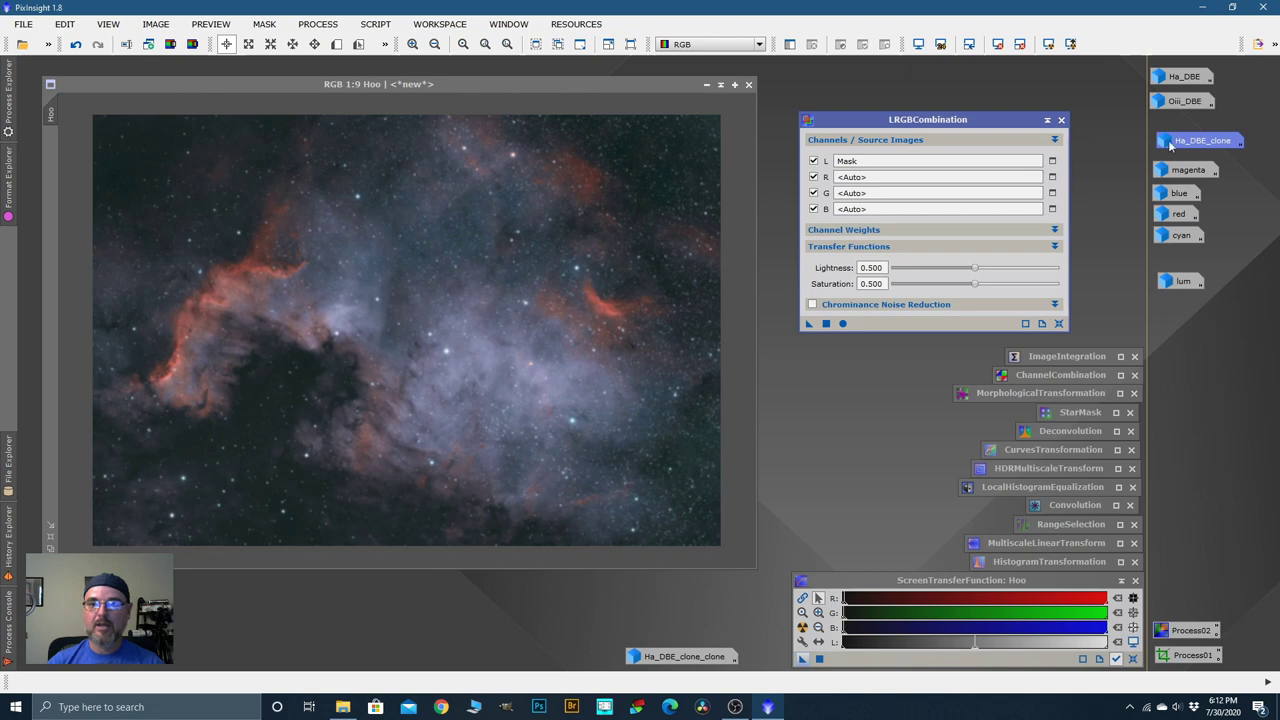
pyautogui.moveTo(1170, 146); pyautogui.dragTo(890, 161)
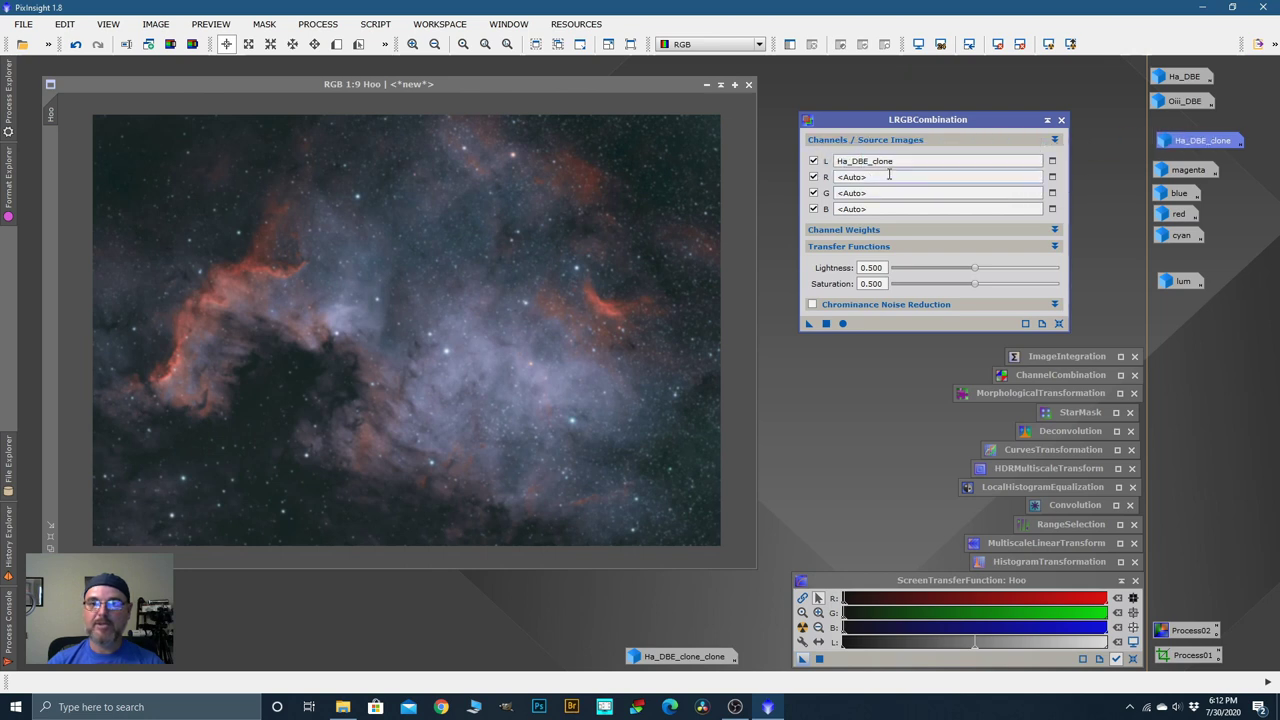
# Step: Uncheck the R, G and B channels and expand chrominance noise reduction
pyautogui.click(814, 178)
pyautogui.click(813, 193)
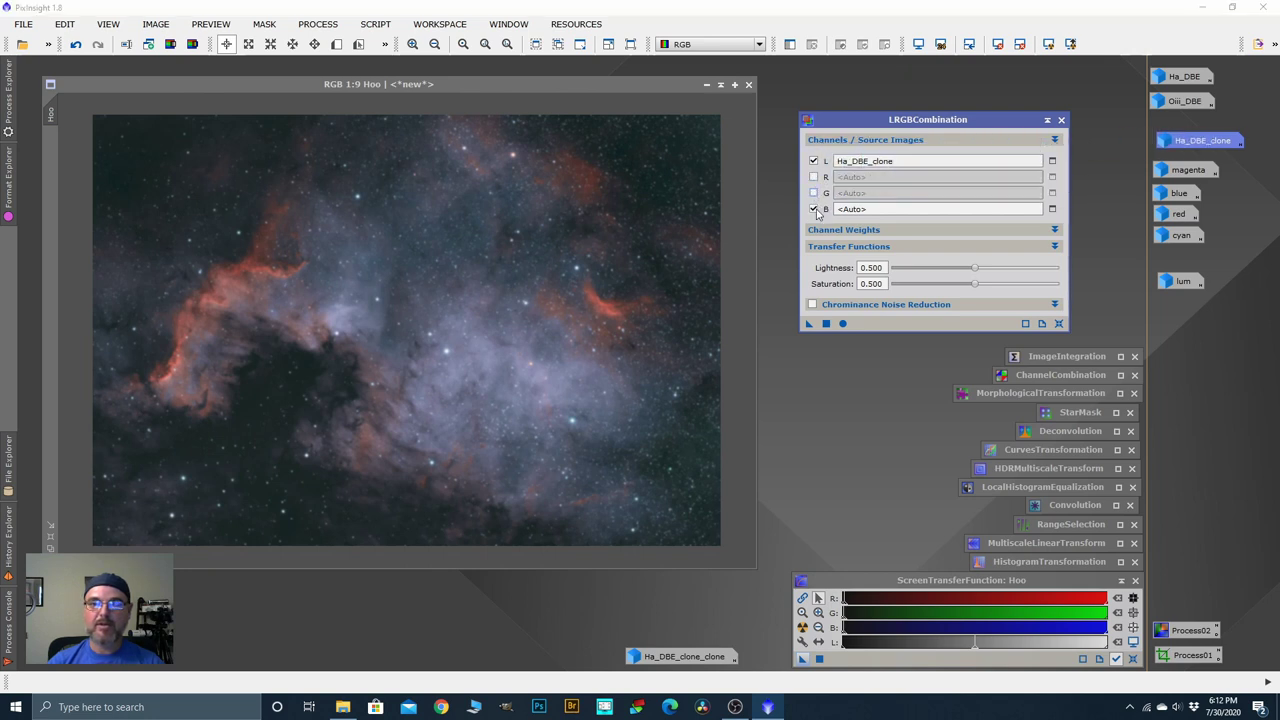
pyautogui.click(813, 209)
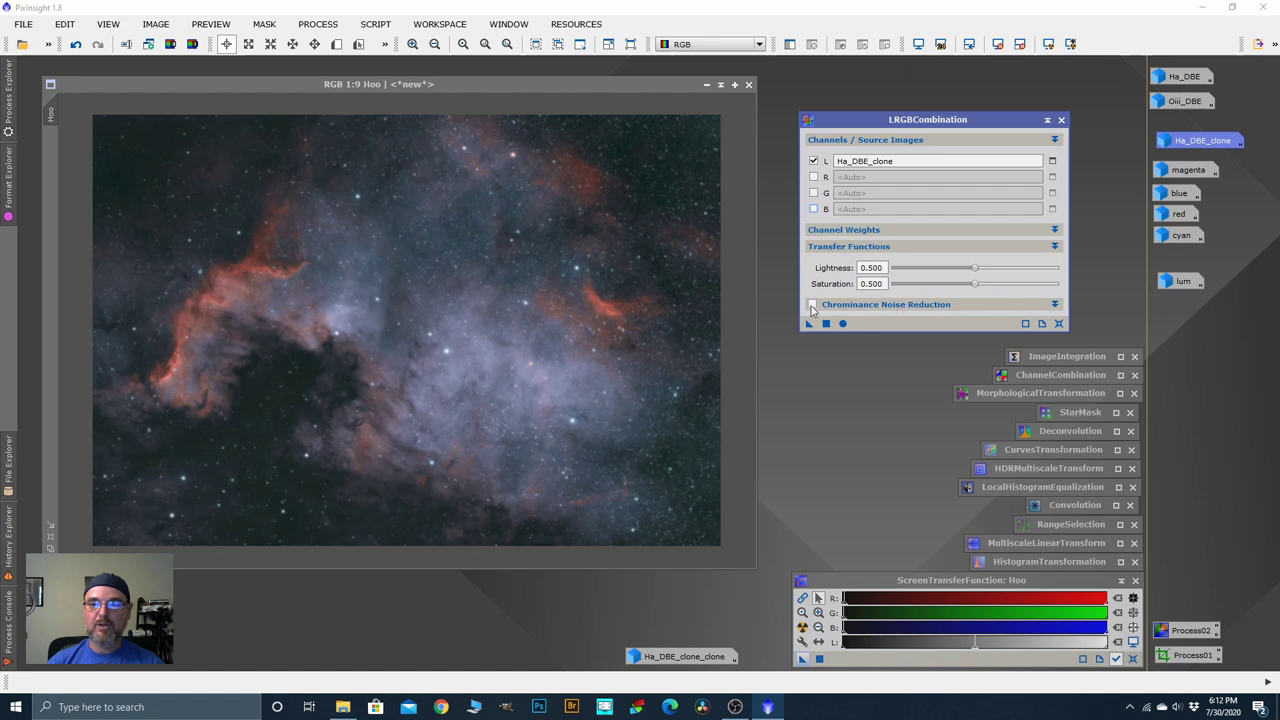
pyautogui.click(1054, 305)
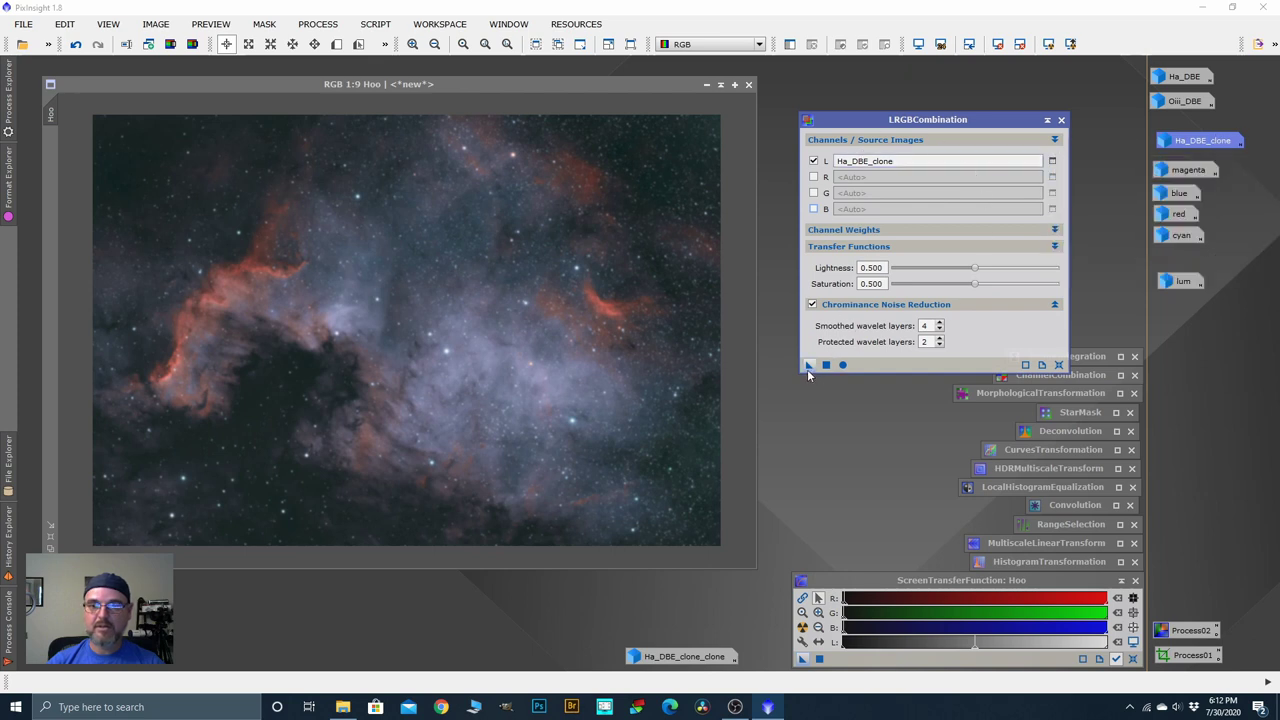
# Step: Apply the Ha_DBE_clone luminance to the Hoo image and iconize LRGBCombination
pyautogui.moveTo(809, 366); pyautogui.dragTo(476, 321)
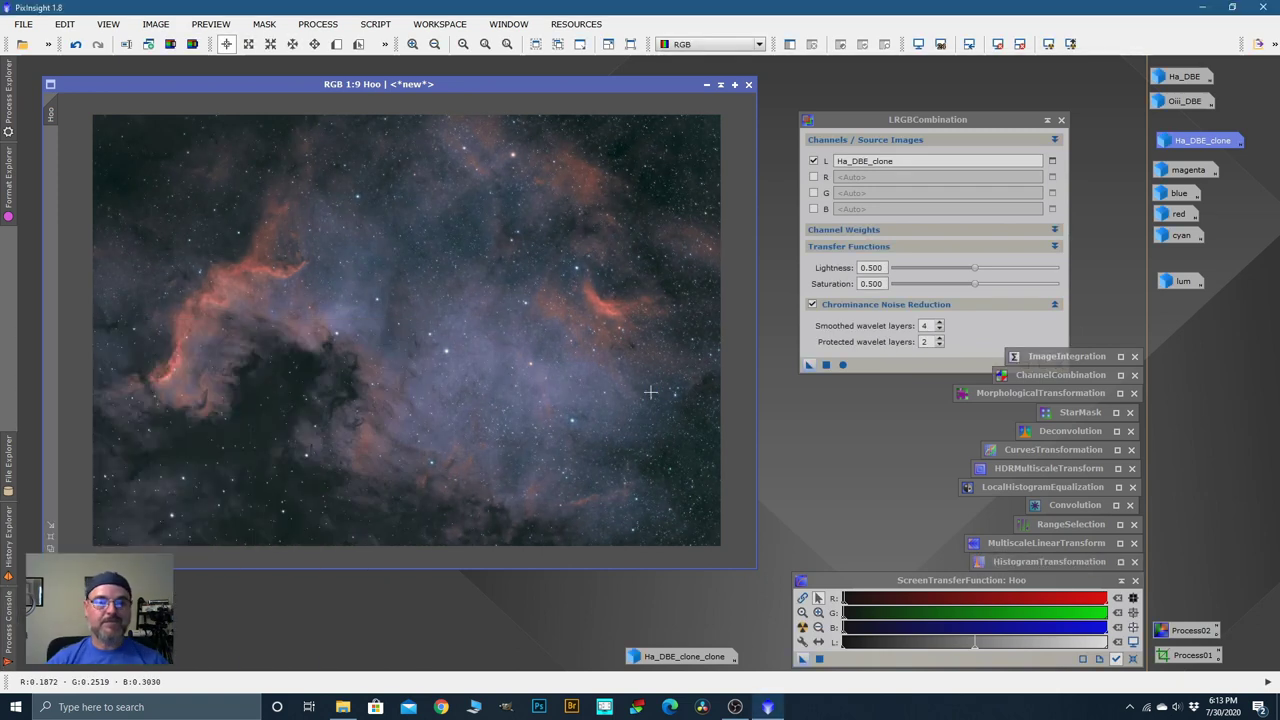
pyautogui.scroll(3, 458, 276)
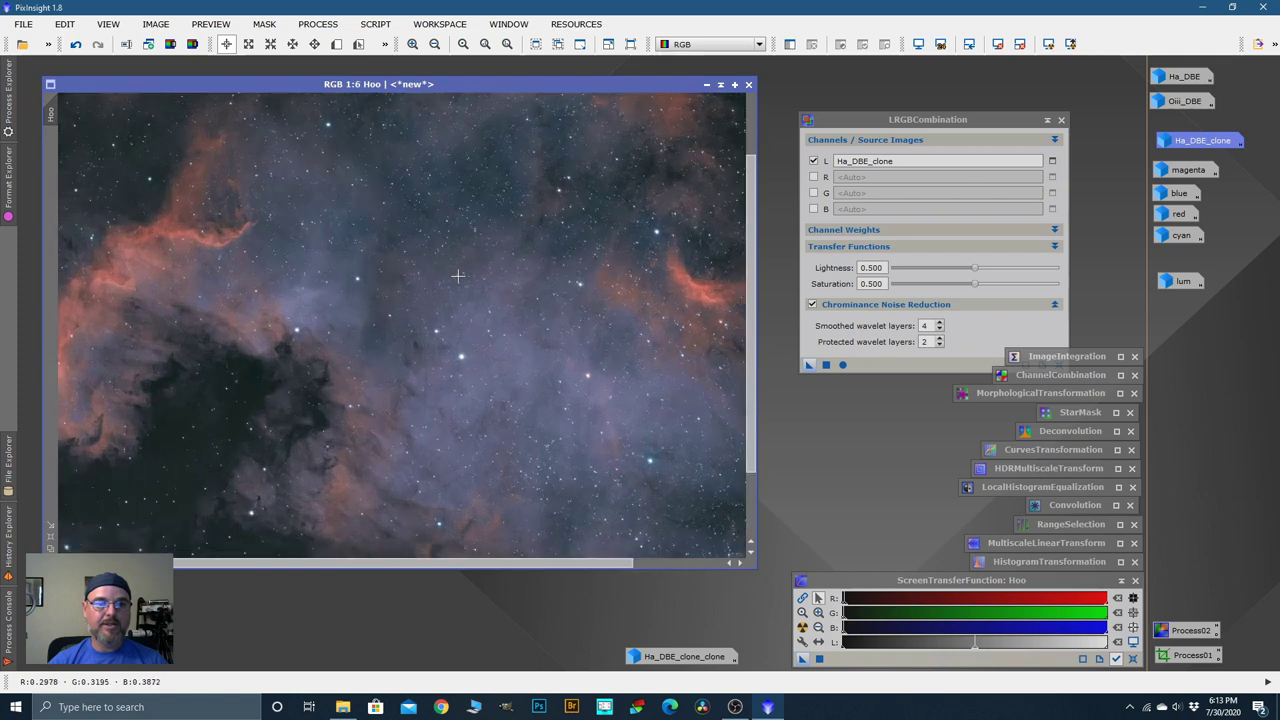
pyautogui.scroll(-2, 566, 311)
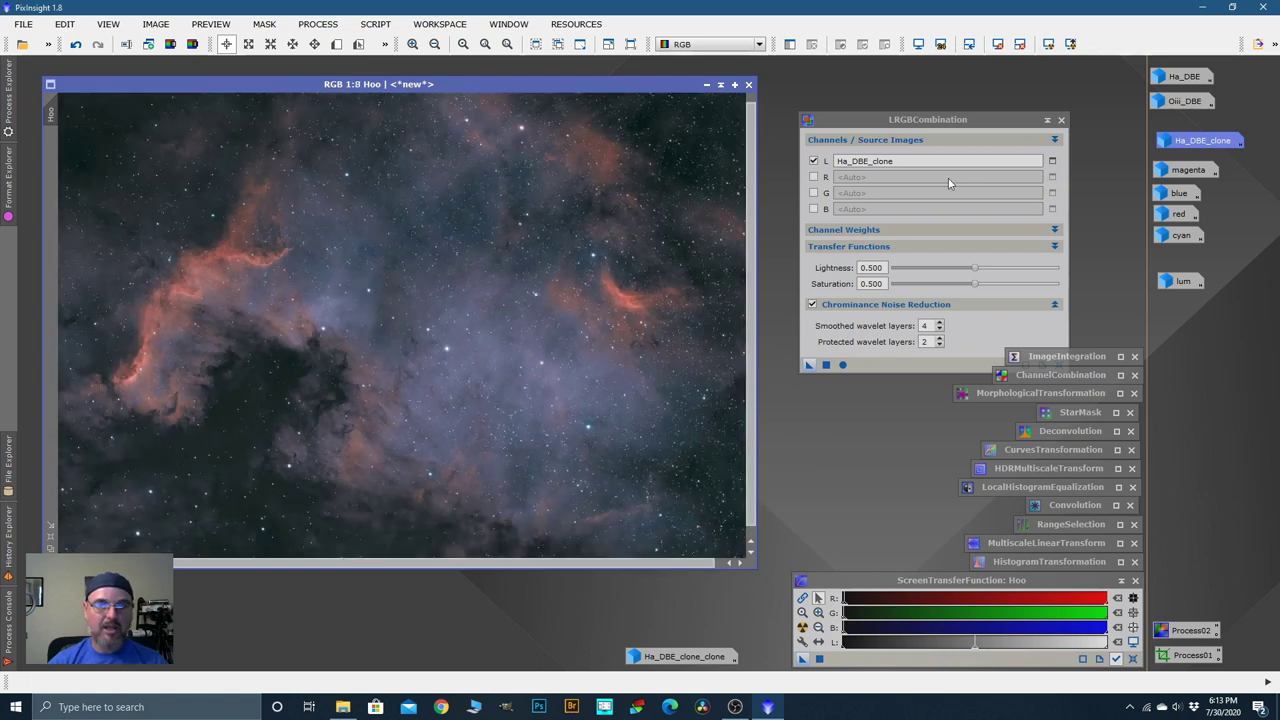
pyautogui.click(1047, 121)
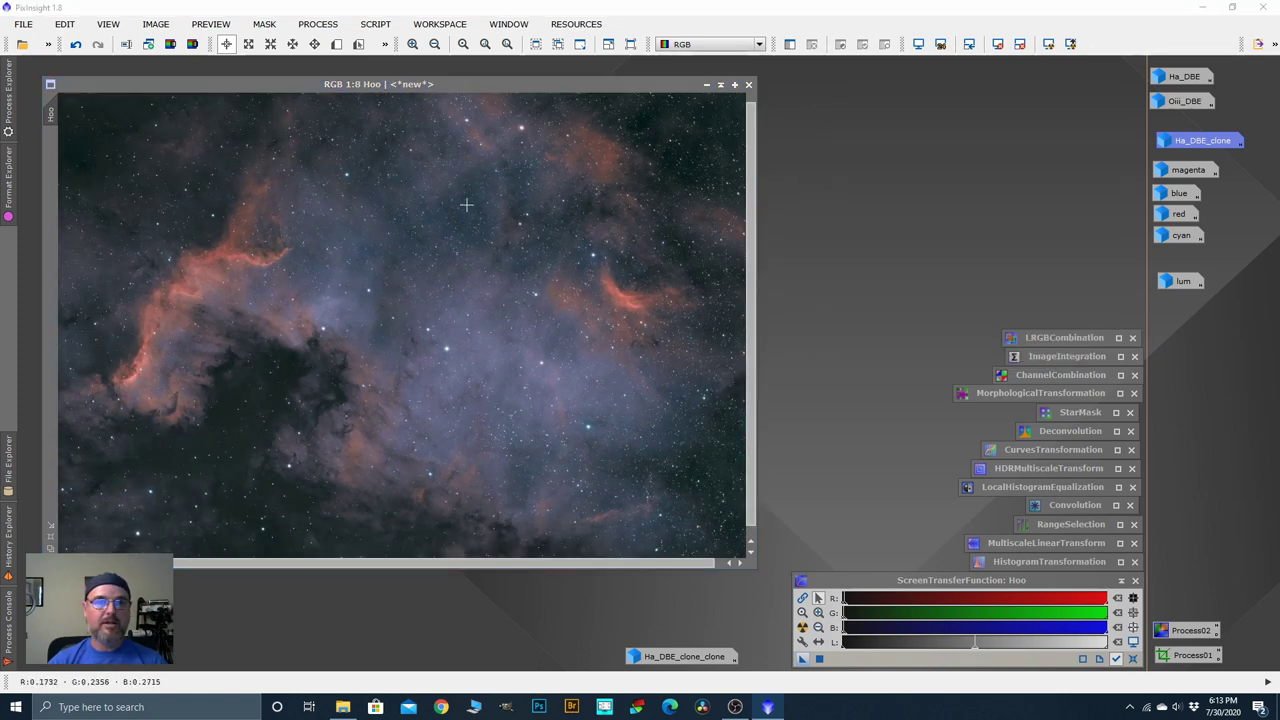
# Step: Extract Hoo's CIE L* component as Hoo_L and place its icon beside Ha_DBE_clone_clone
pyautogui.moveTo(436, 88); pyautogui.dragTo(458, 78)
pyautogui.scroll(-1, 431, 256)
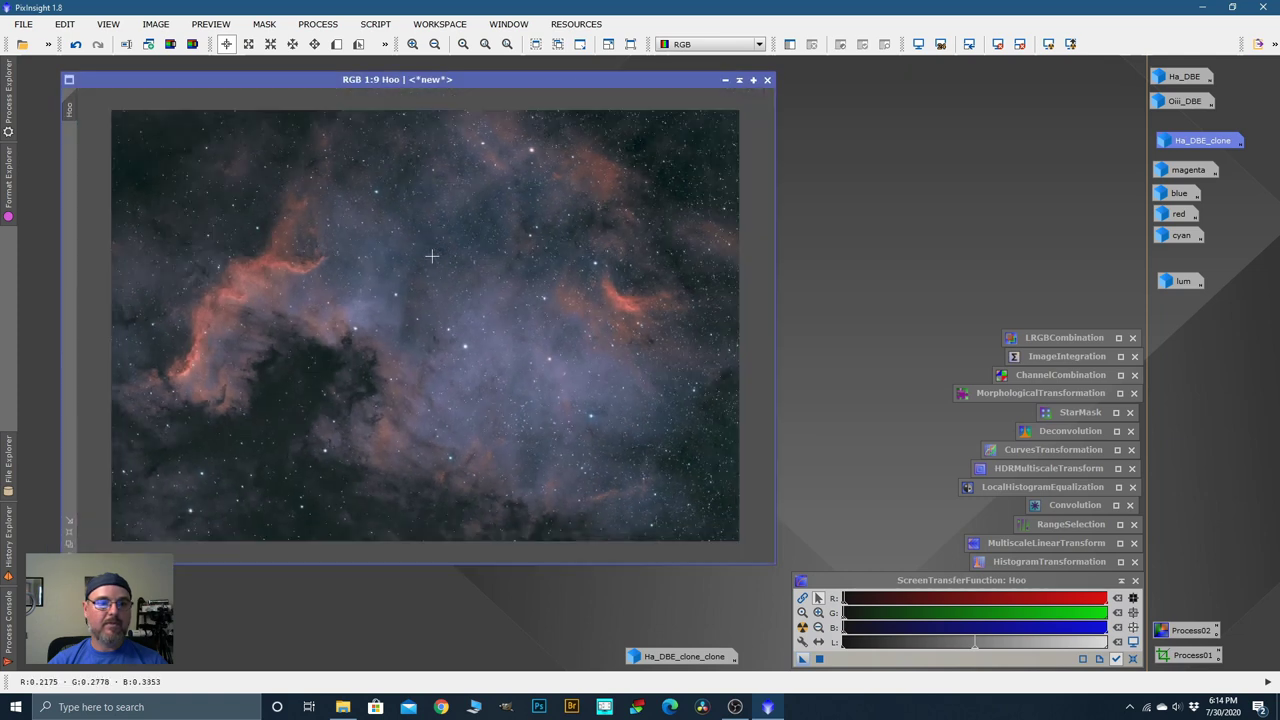
pyautogui.click(170, 45)
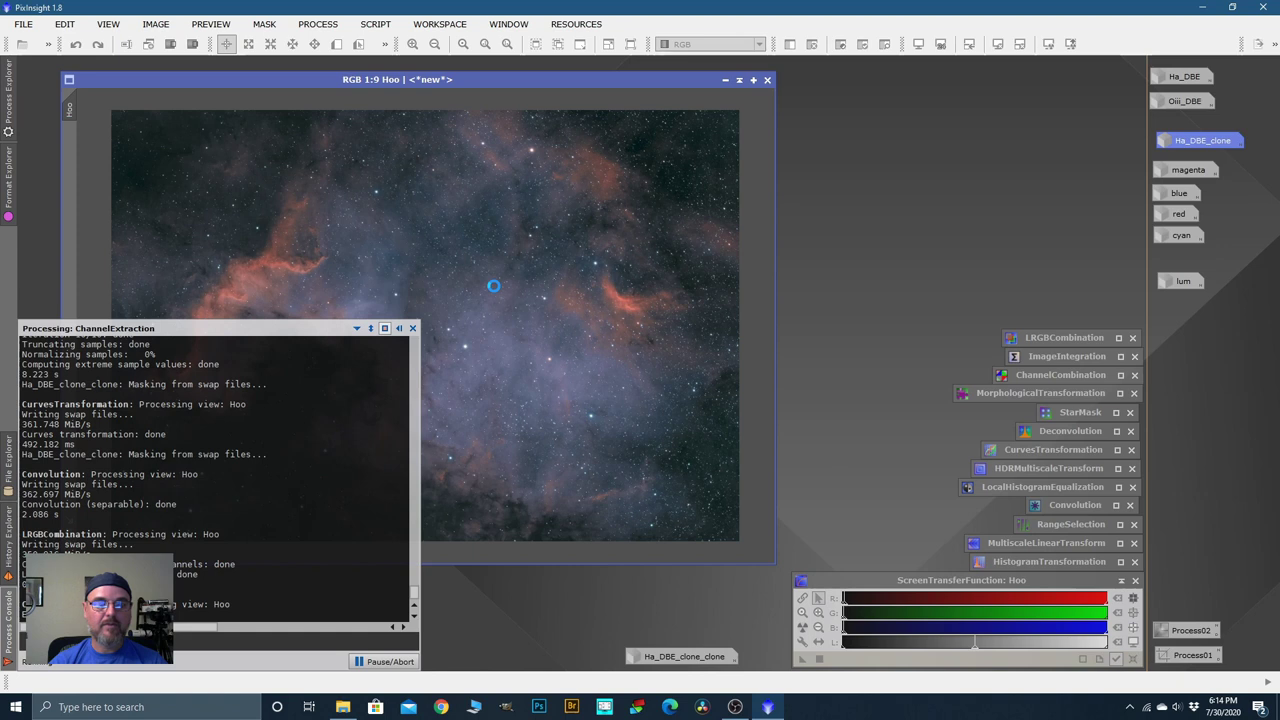
pyautogui.moveTo(796, 232); pyautogui.dragTo(333, 125)
pyautogui.moveTo(243, 157); pyautogui.dragTo(68, 158)
pyautogui.click(818, 123)
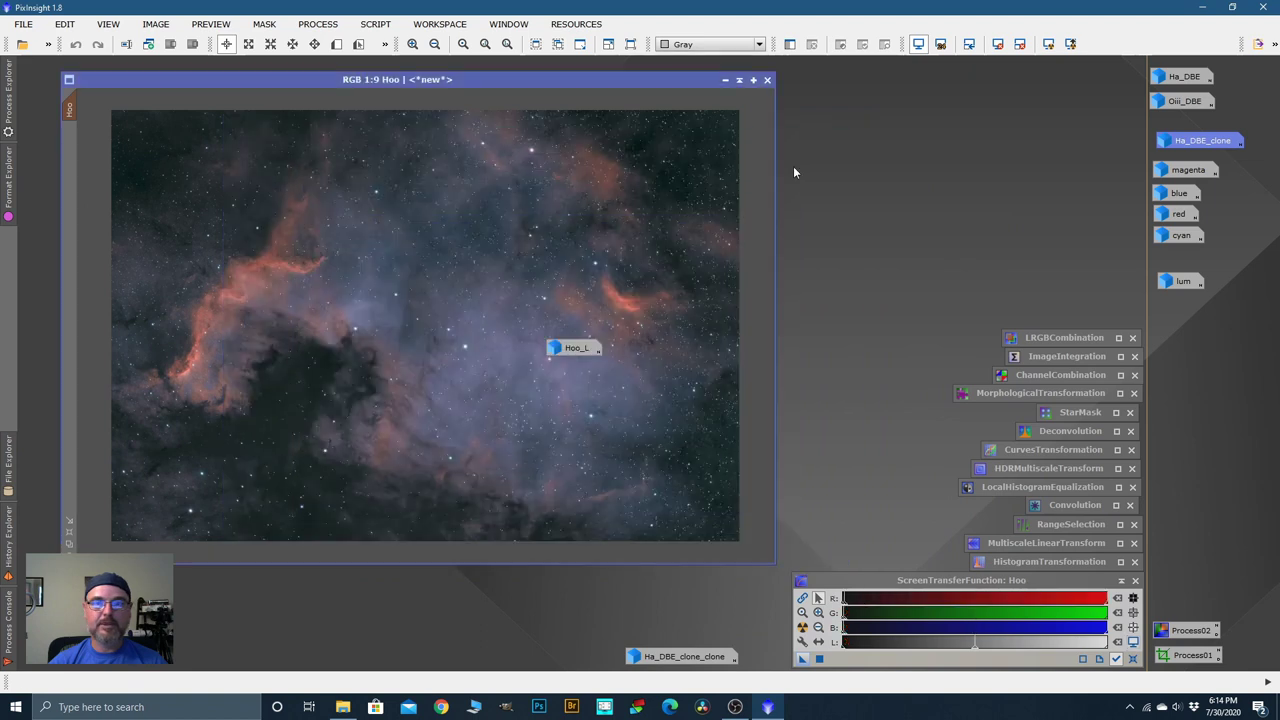
pyautogui.moveTo(588, 348); pyautogui.dragTo(604, 658)
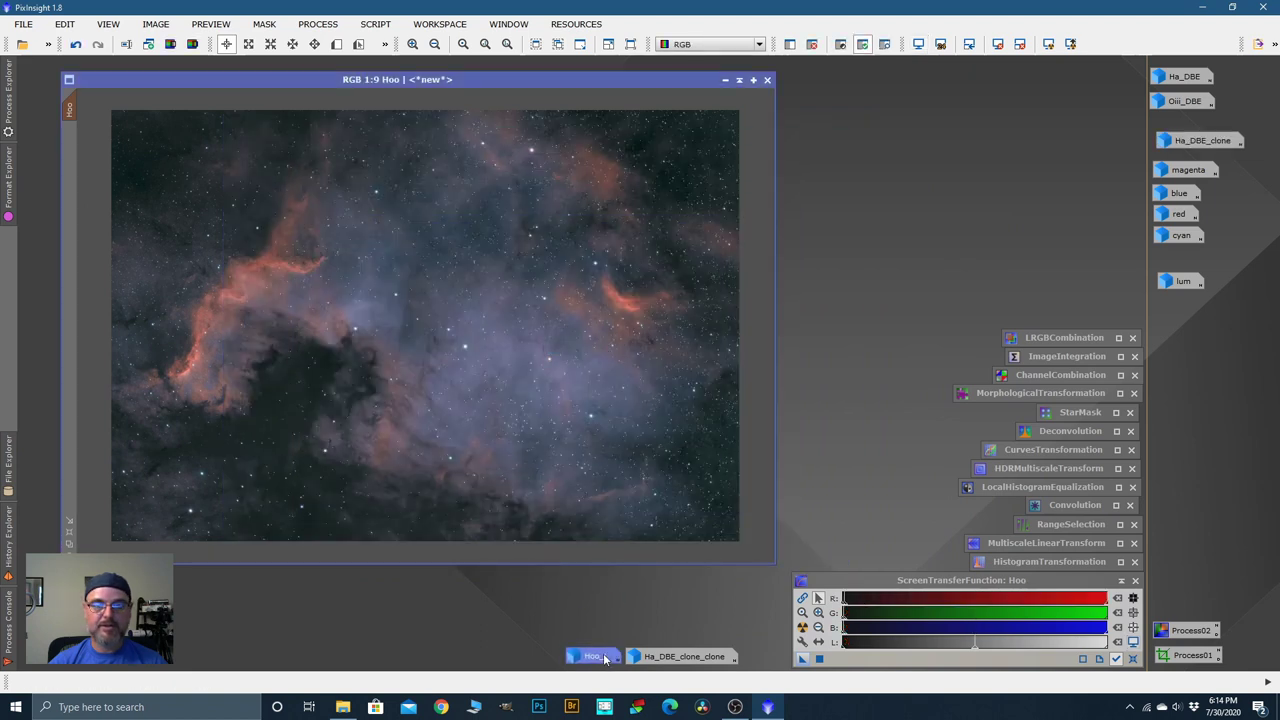
# Step: Apply RGB/K and lightness S-curves to Hoo in CurvesTransformation with live preview
pyautogui.doubleClick(1013, 452)
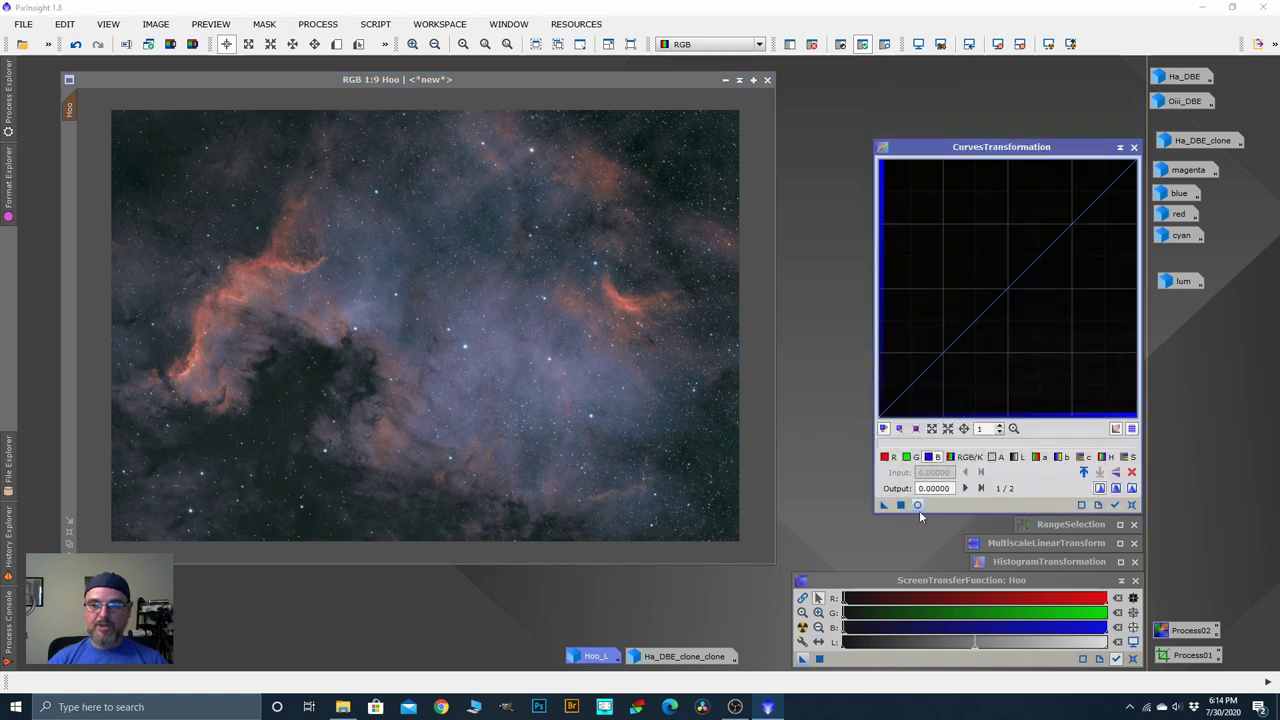
pyautogui.click(918, 507)
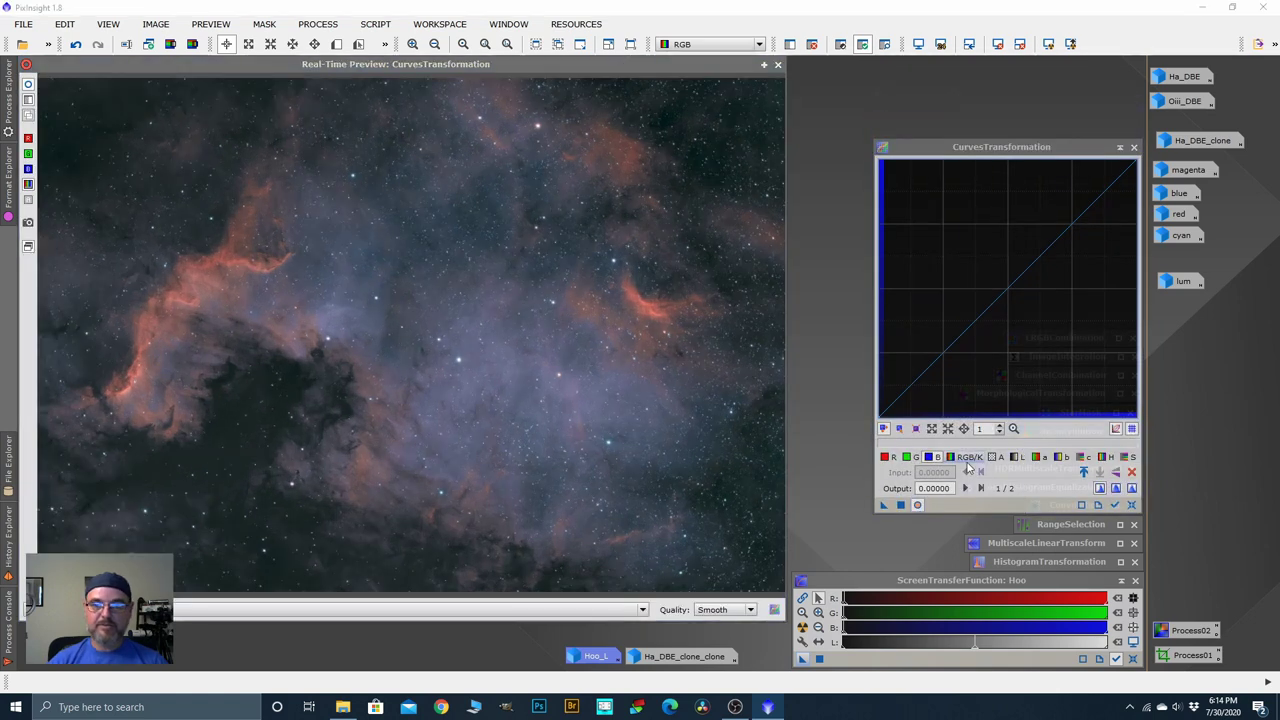
pyautogui.click(966, 460)
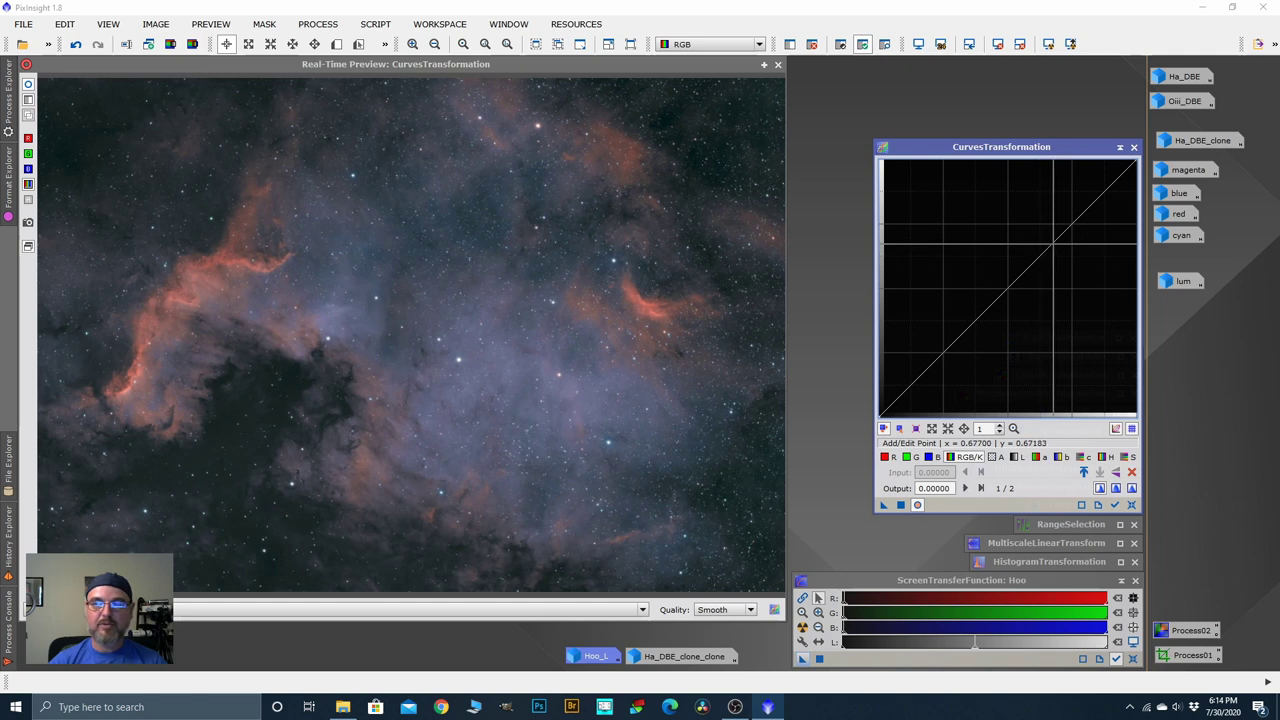
pyautogui.click(1053, 241)
pyautogui.moveTo(1053, 241); pyautogui.dragTo(1045, 230)
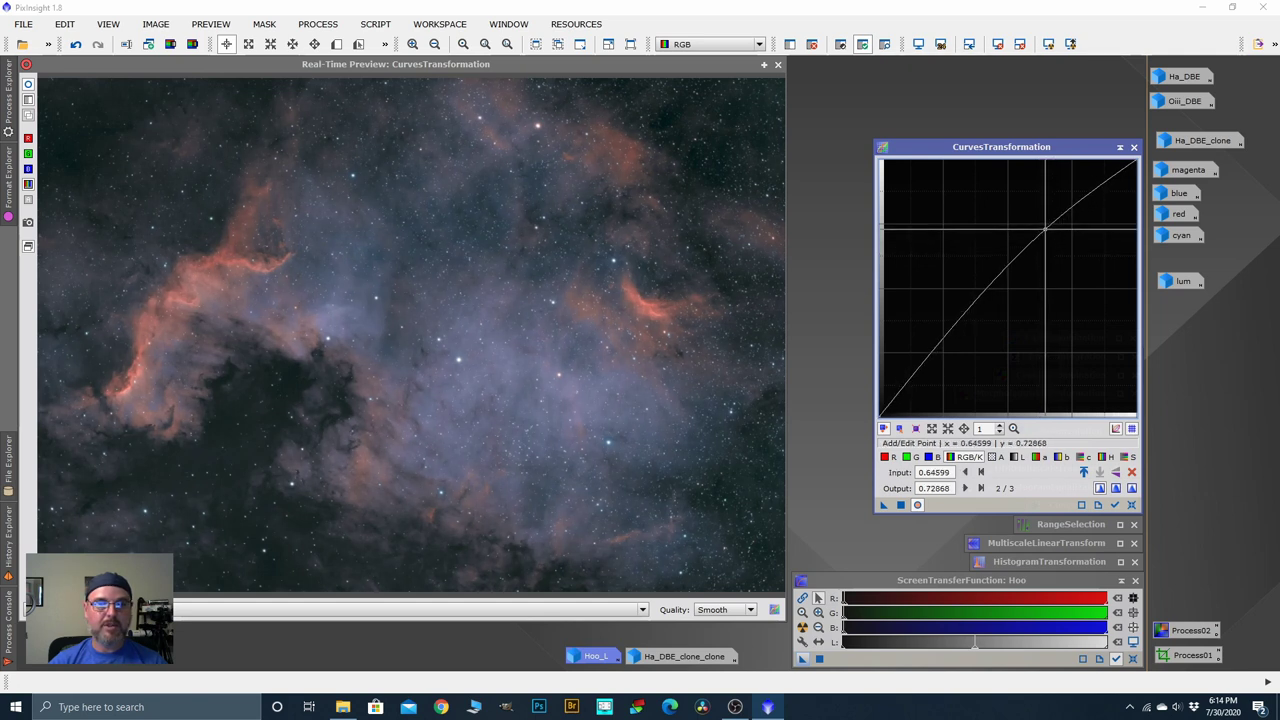
pyautogui.moveTo(946, 344); pyautogui.dragTo(946, 356)
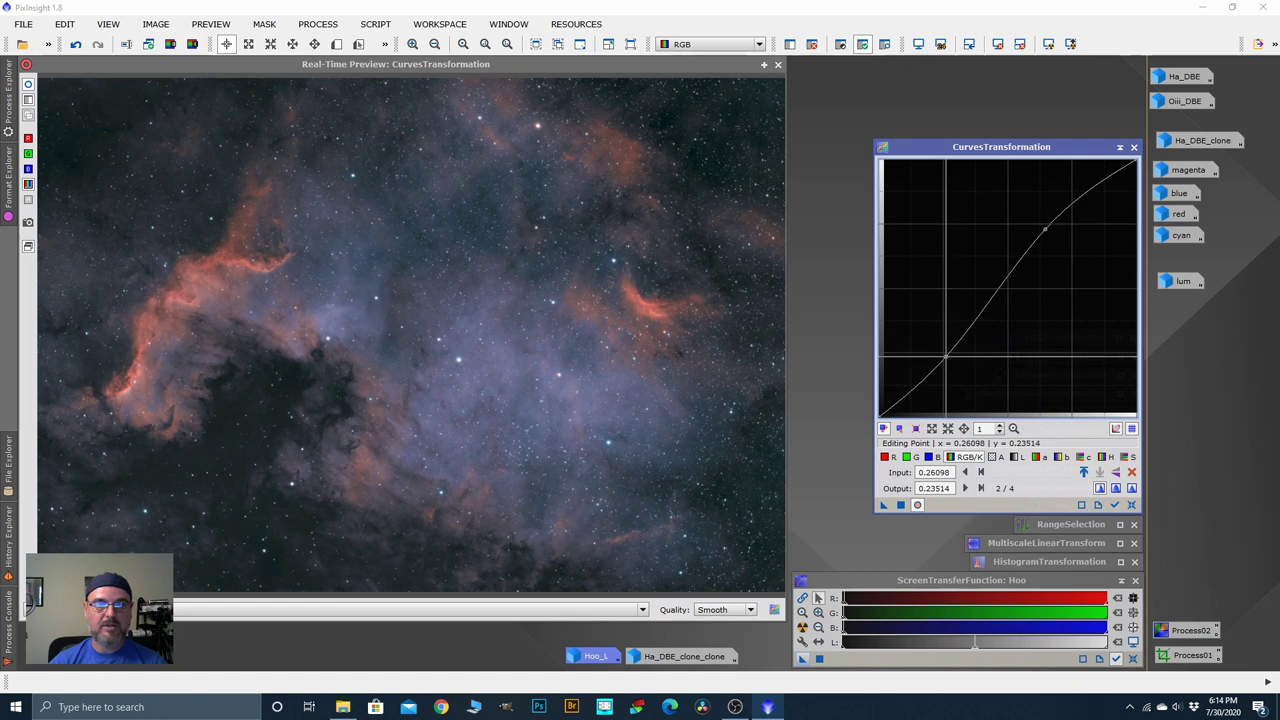
pyautogui.click(1016, 457)
pyautogui.moveTo(1049, 242); pyautogui.dragTo(1057, 226)
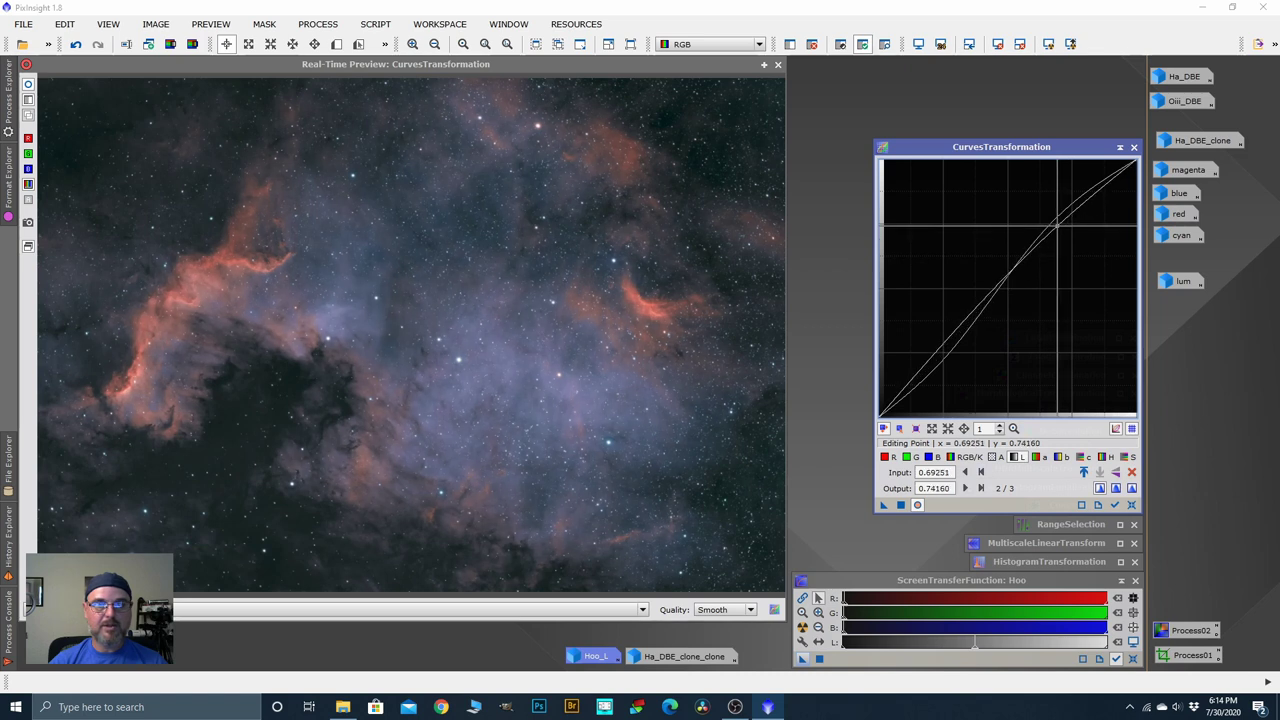
pyautogui.moveTo(950, 340); pyautogui.dragTo(946, 351)
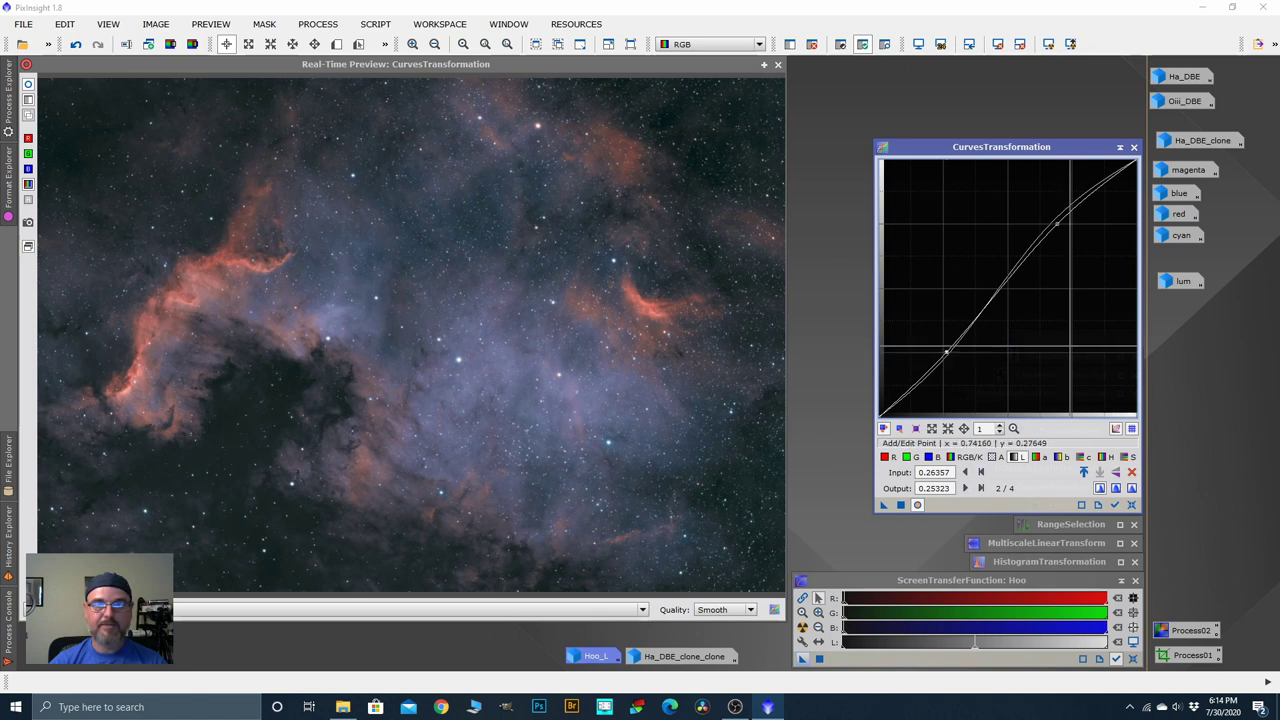
pyautogui.click(900, 504)
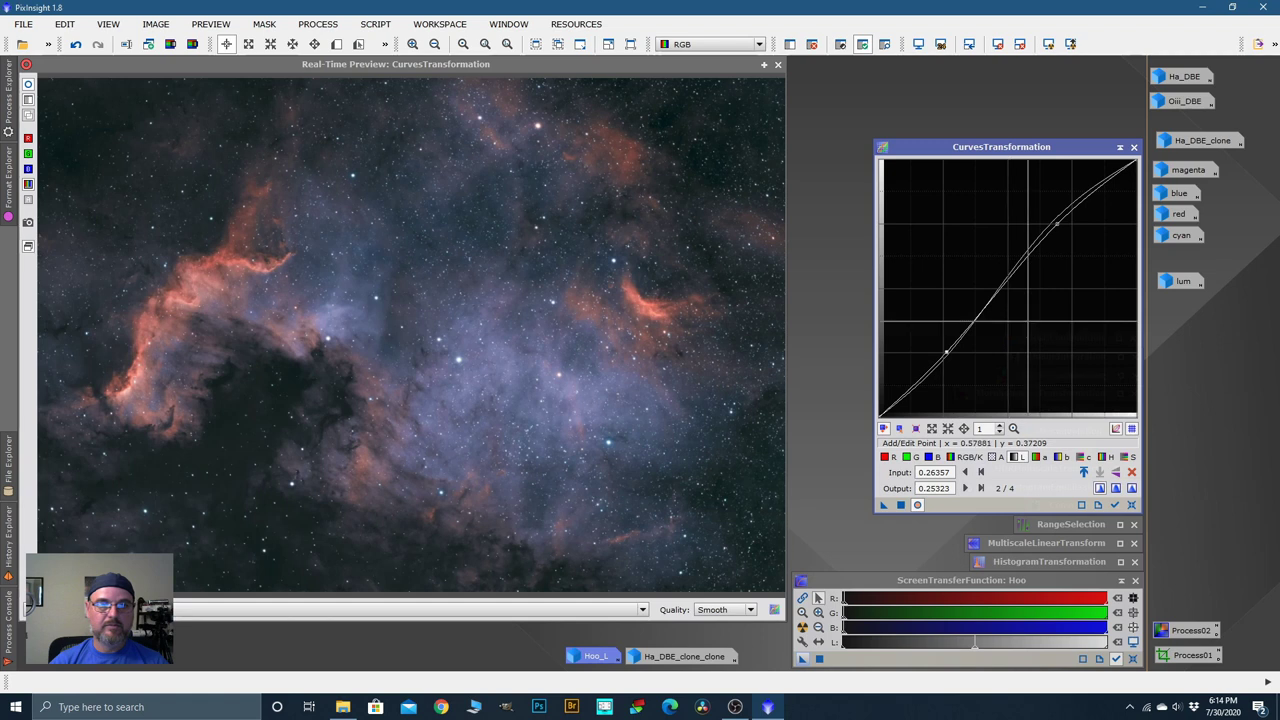
# Step: Reset the curves and apply a second RGB/K S-curve pass to Hoo
pyautogui.click(1132, 504)
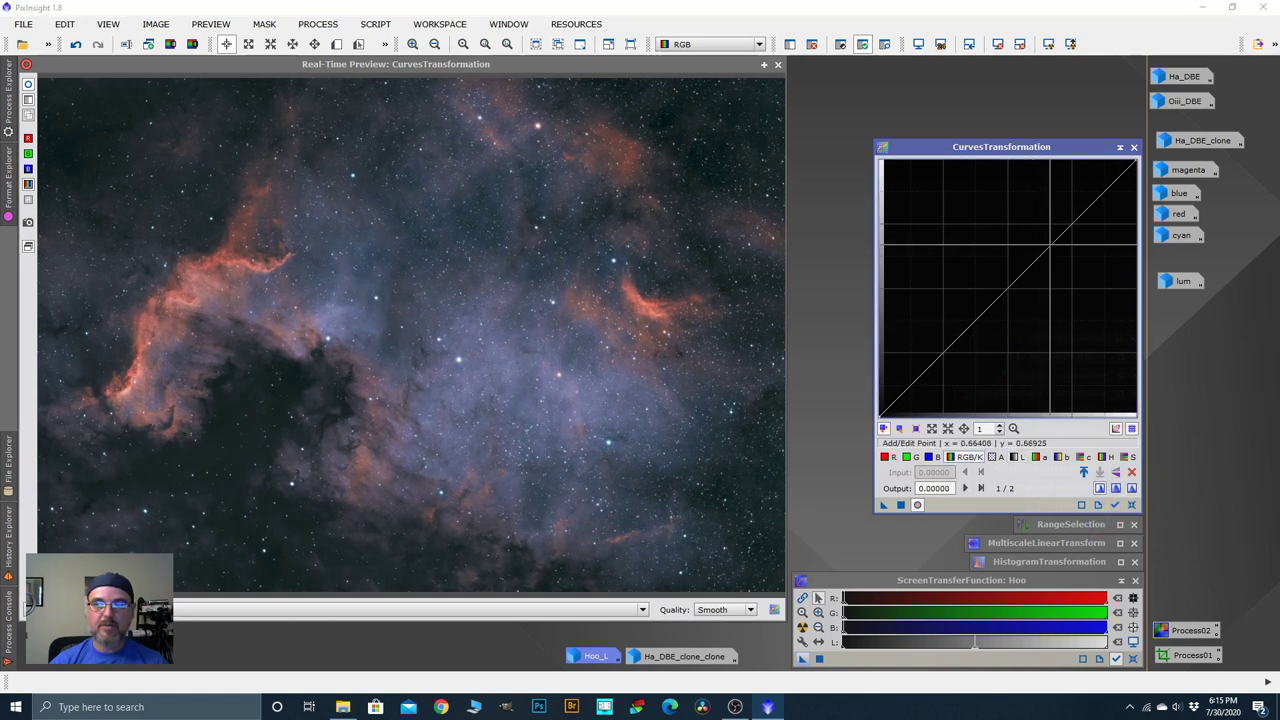
pyautogui.moveTo(1049, 243); pyautogui.dragTo(1040, 226)
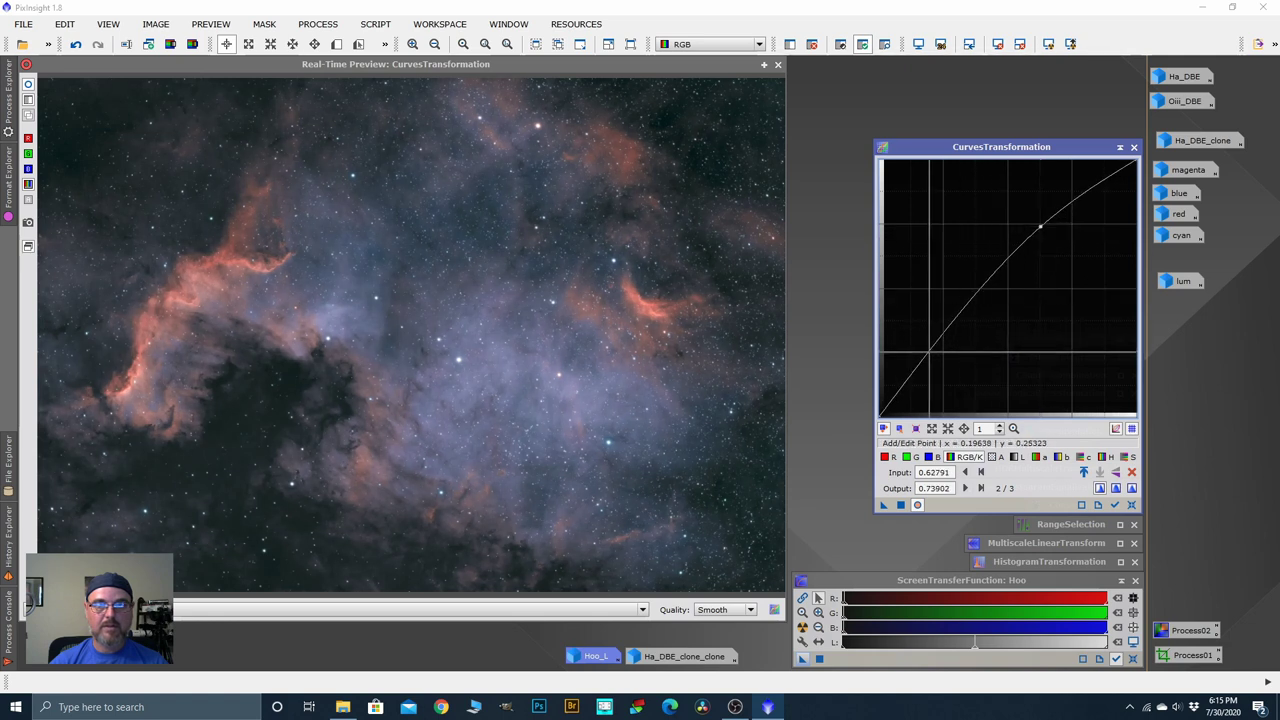
pyautogui.moveTo(930, 351); pyautogui.dragTo(937, 356)
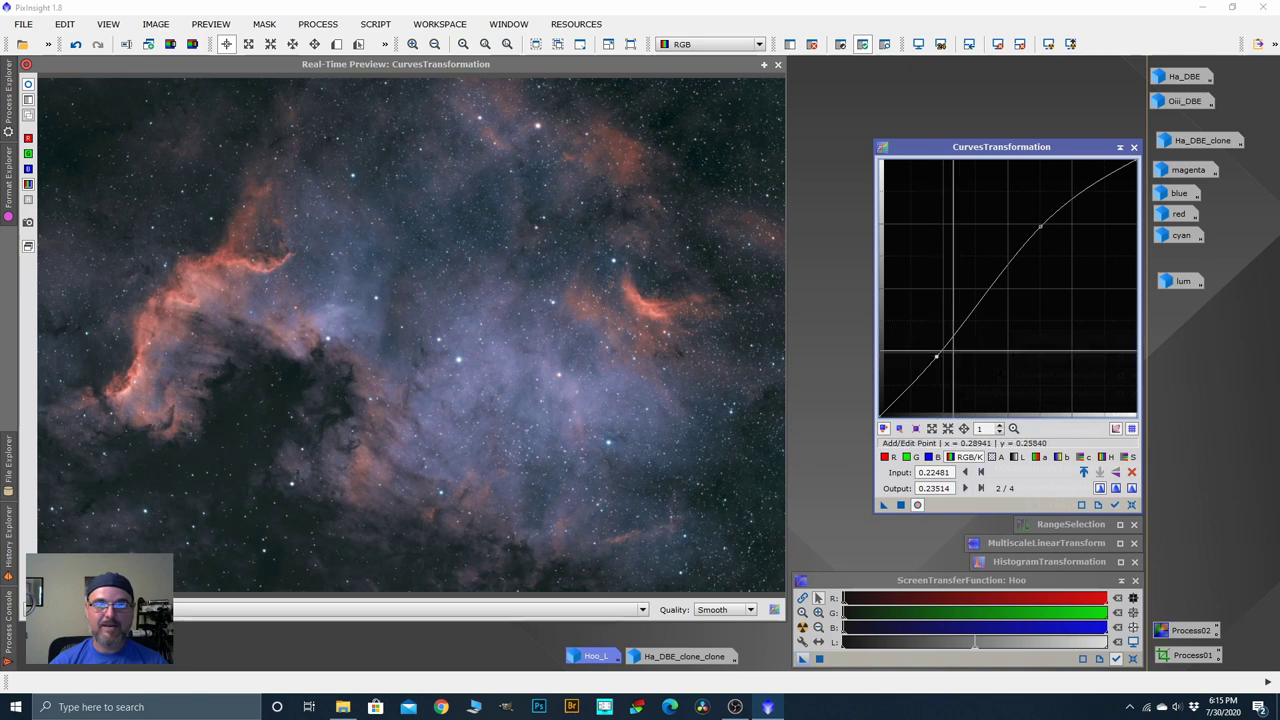
pyautogui.click(901, 505)
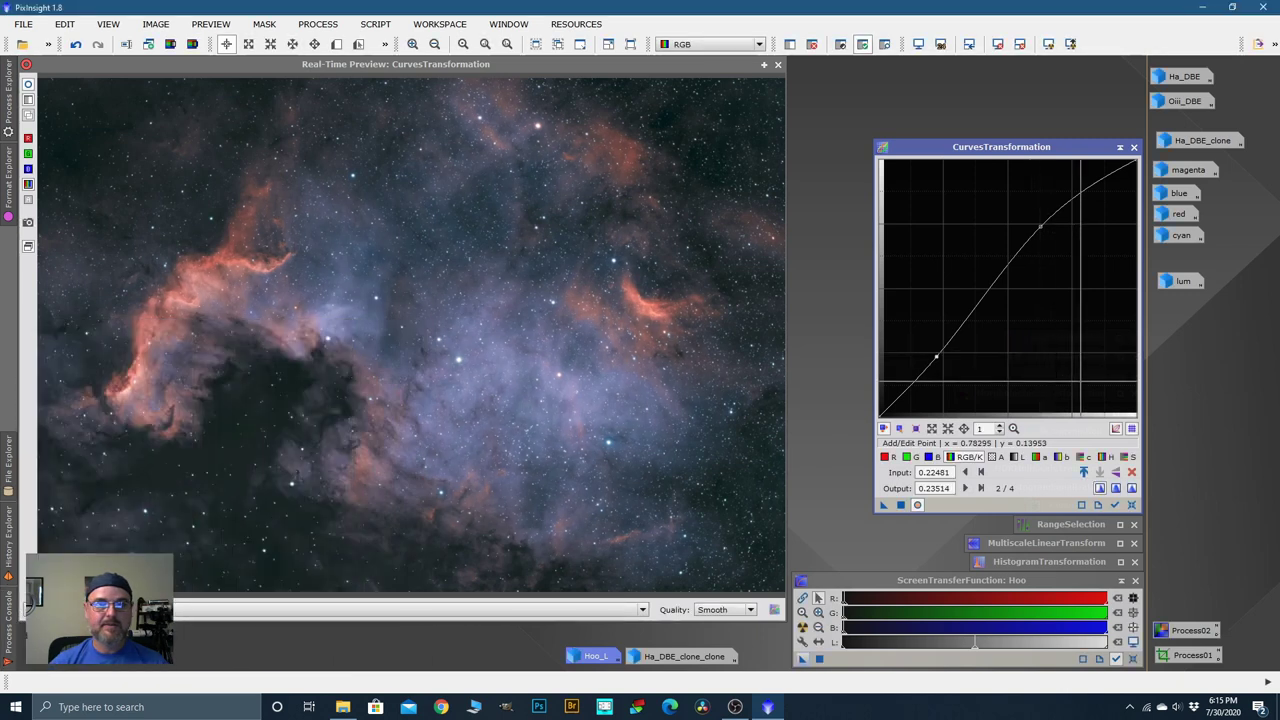
# Step: Try lightness and saturation curve boosts, then discard them and close the live preview
pyautogui.click(1131, 506)
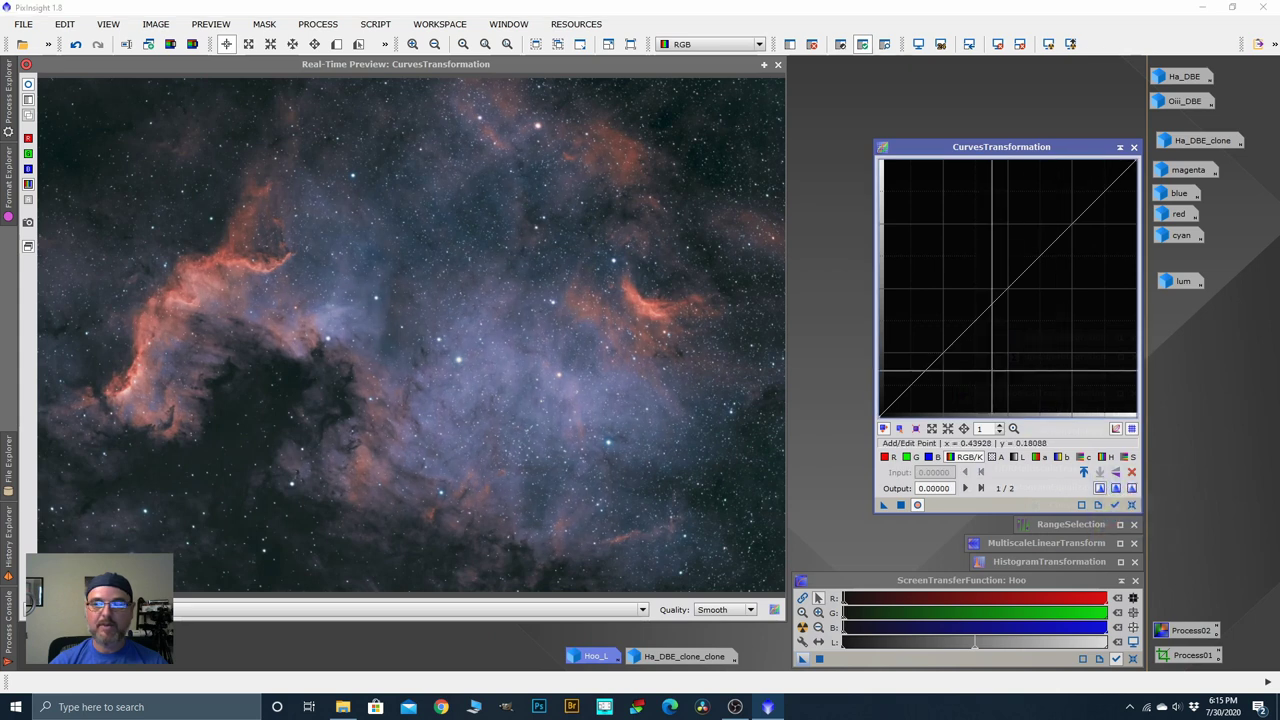
pyautogui.click(1015, 458)
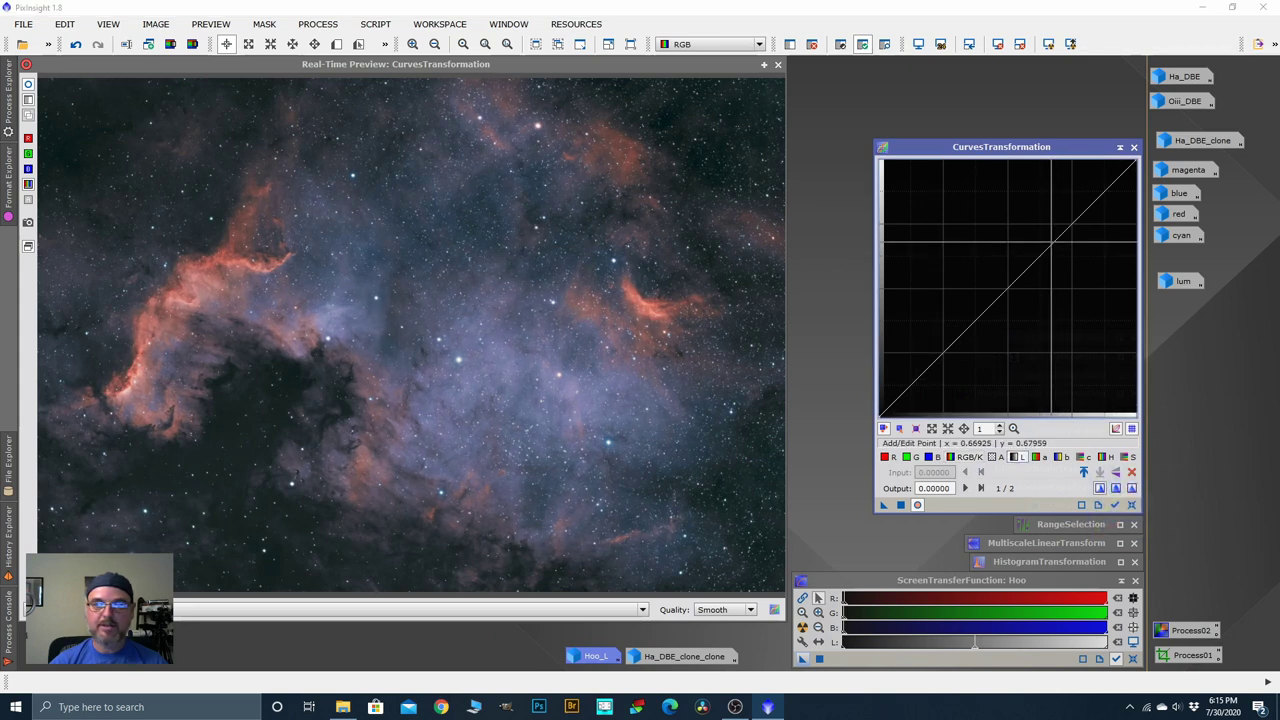
pyautogui.click(1051, 240)
pyautogui.moveTo(1051, 240); pyautogui.dragTo(1047, 229)
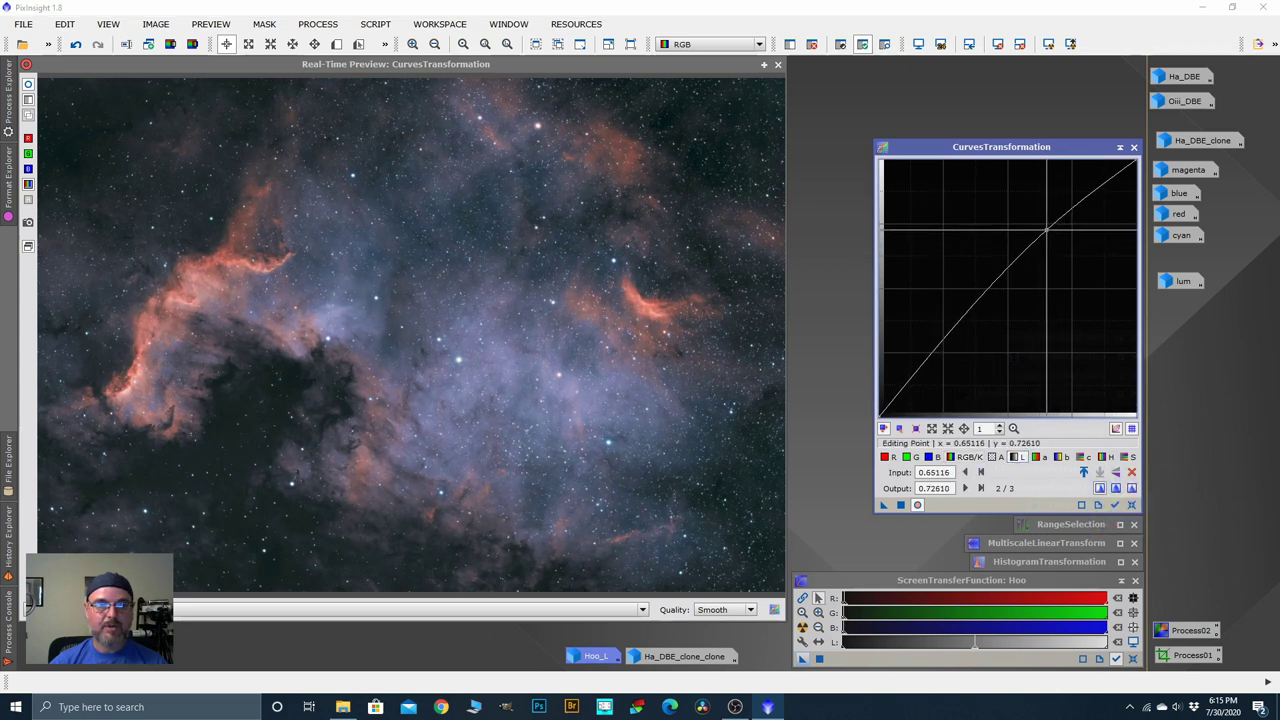
pyautogui.click(941, 352)
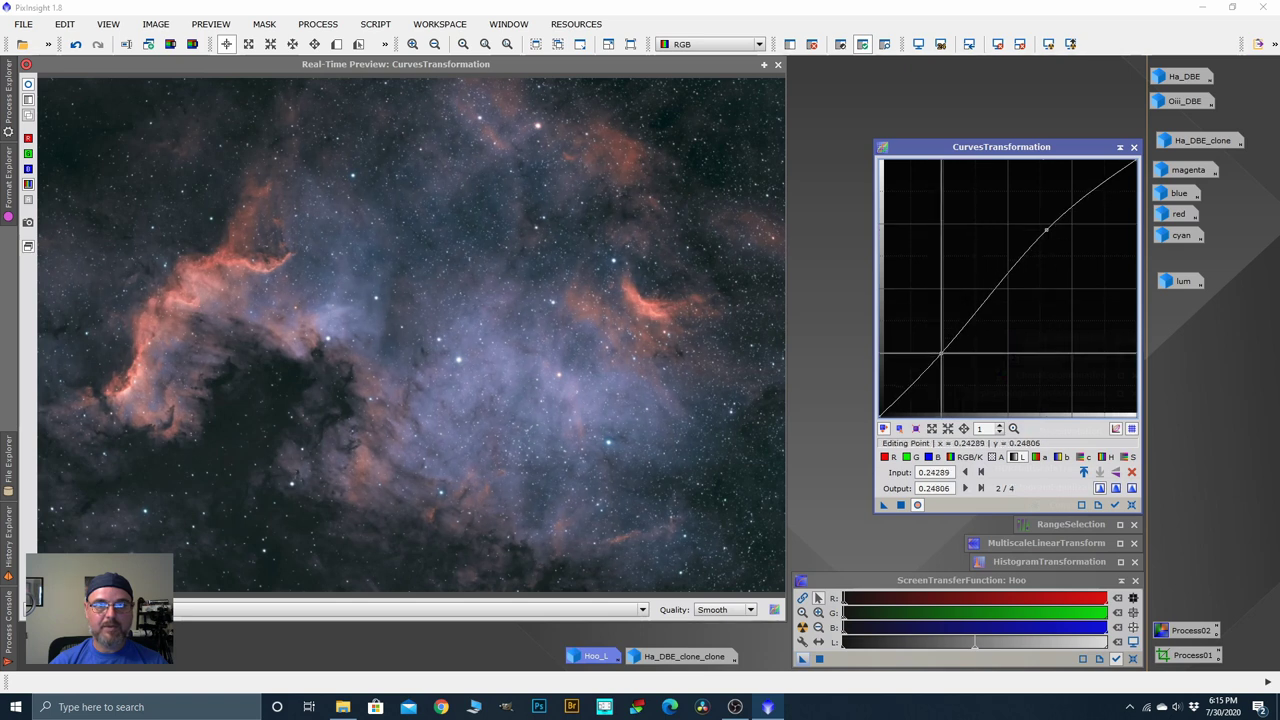
pyautogui.click(1127, 457)
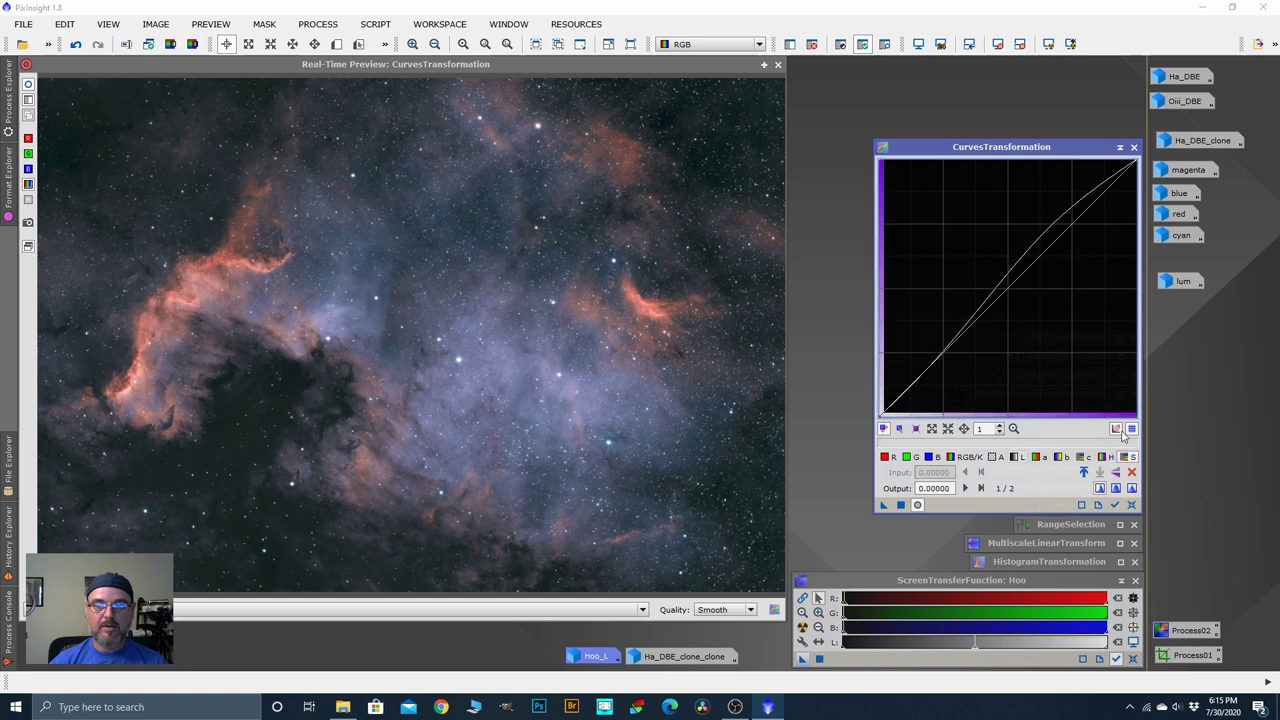
pyautogui.moveTo(1052, 246); pyautogui.dragTo(1048, 237)
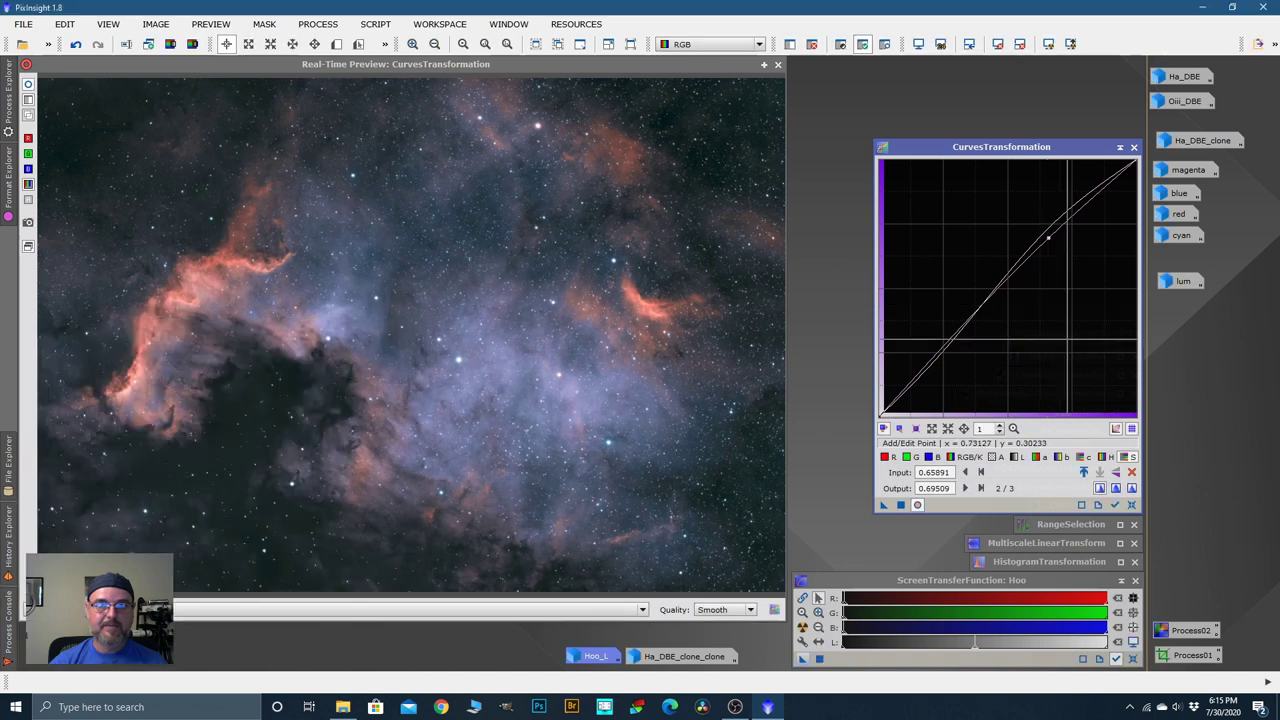
pyautogui.click(1131, 505)
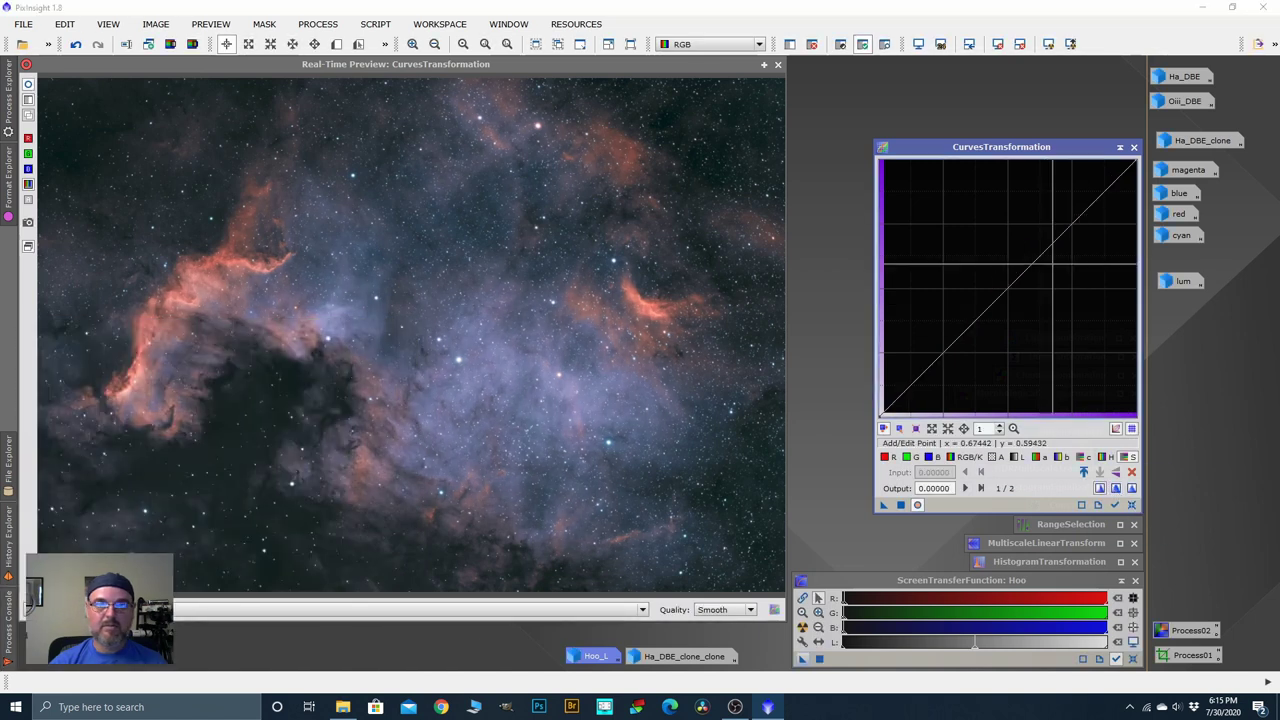
pyautogui.click(917, 505)
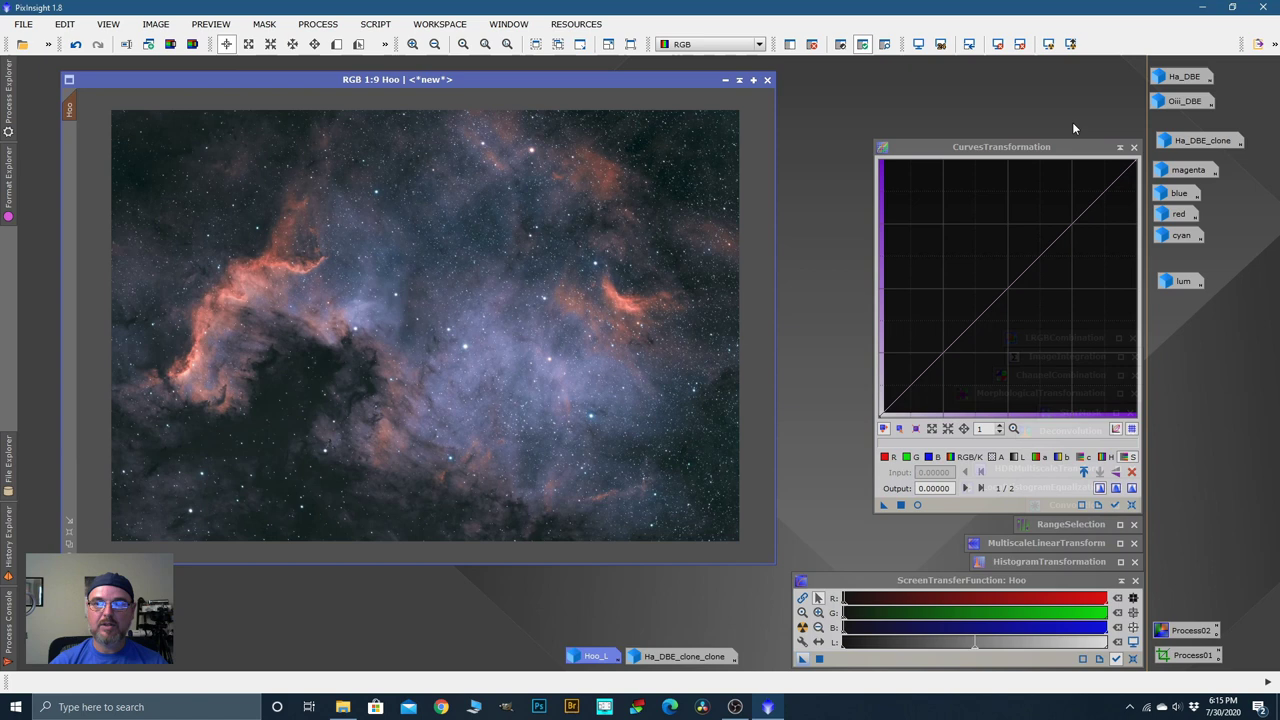
# Step: Iconize the CurvesTransformation window and zoom into the Hoo image
pyautogui.click(1119, 148)
pyautogui.scroll(1, 367, 254)
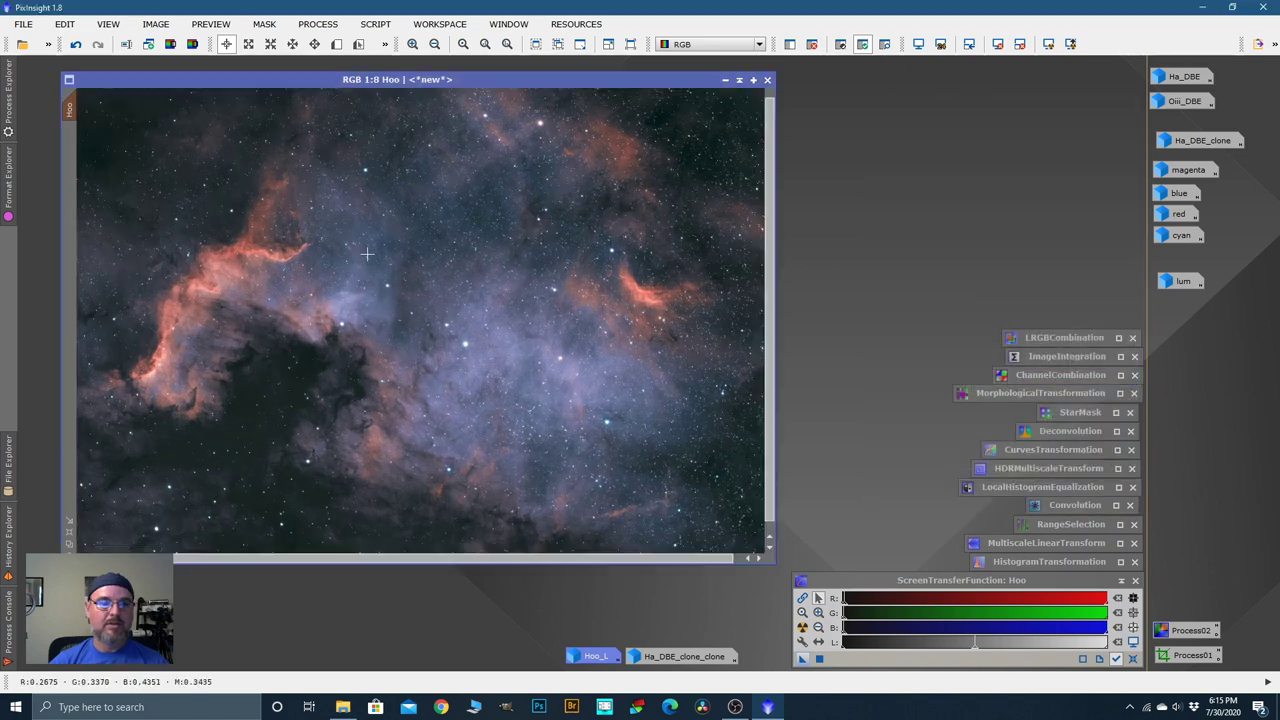
pyautogui.scroll(2, 367, 254)
# Step: Pan and zoom across the nebula to inspect detail, returning to 1:8
pyautogui.press('space')
pyautogui.scroll(1, 374, 260)
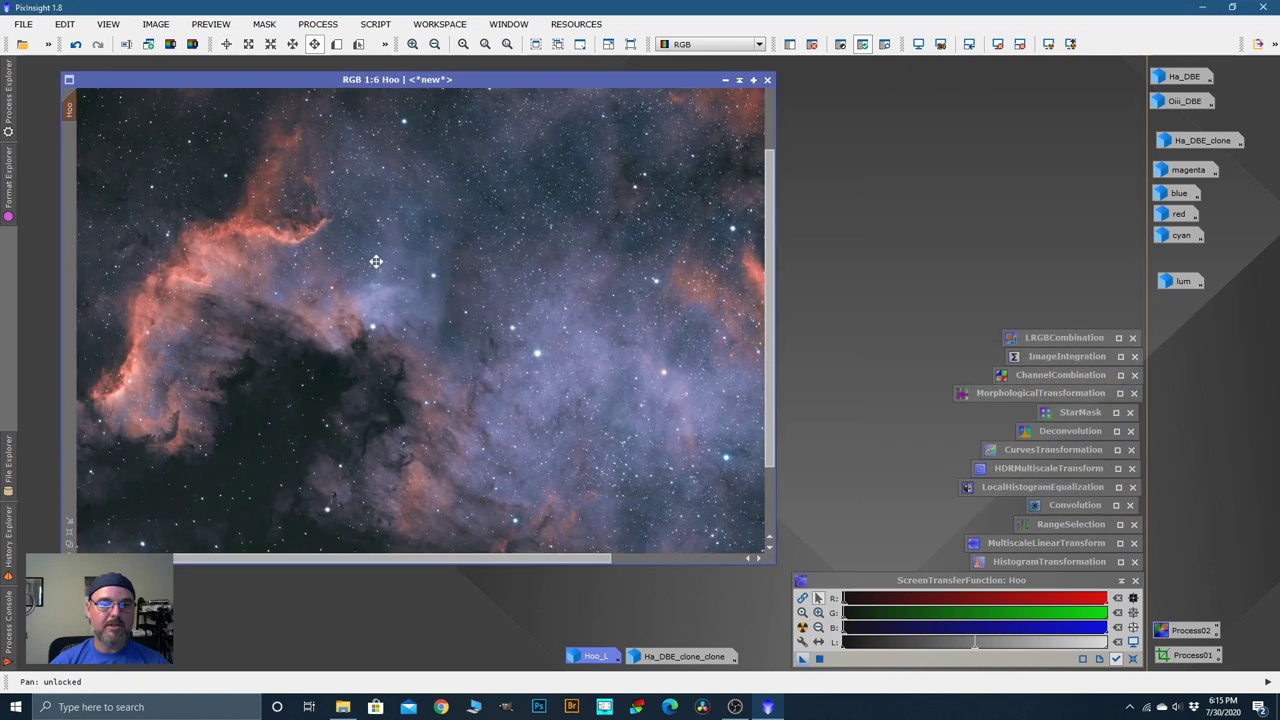
pyautogui.moveTo(374, 260); pyautogui.dragTo(410, 269)
pyautogui.scroll(1, 385, 259)
pyautogui.scroll(1, 319, 268)
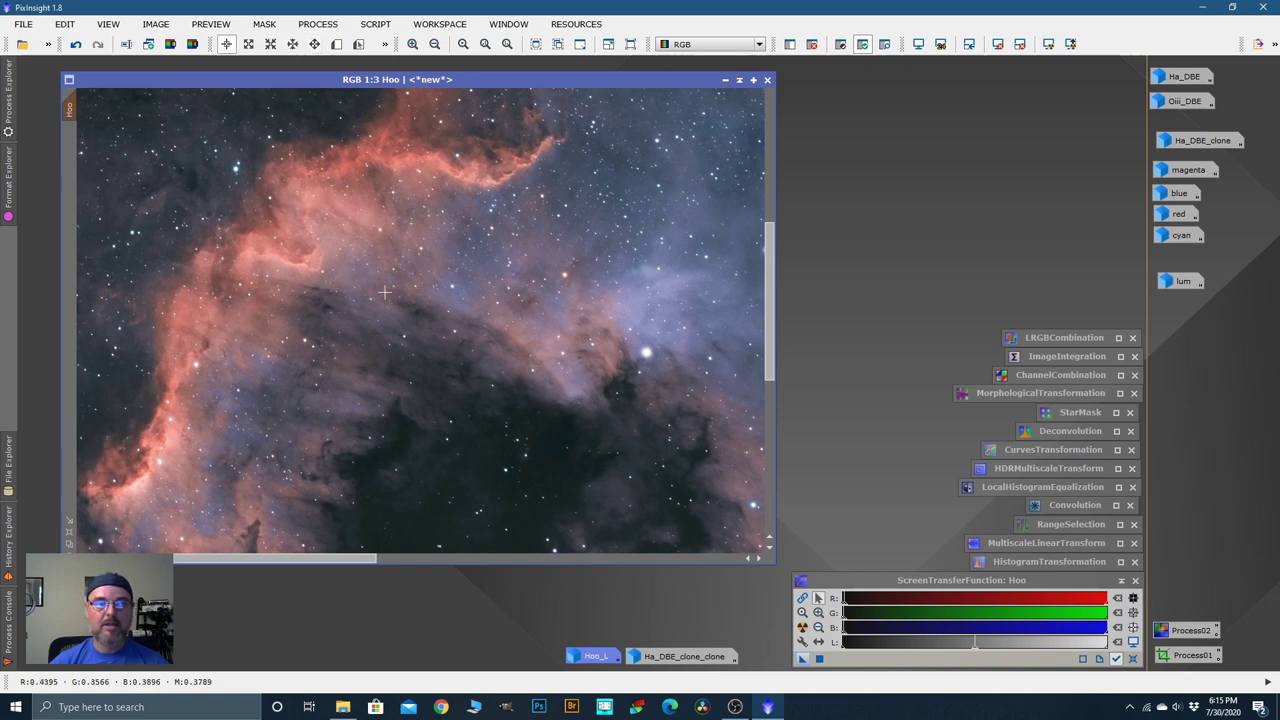
pyautogui.scroll(-1, 332, 281)
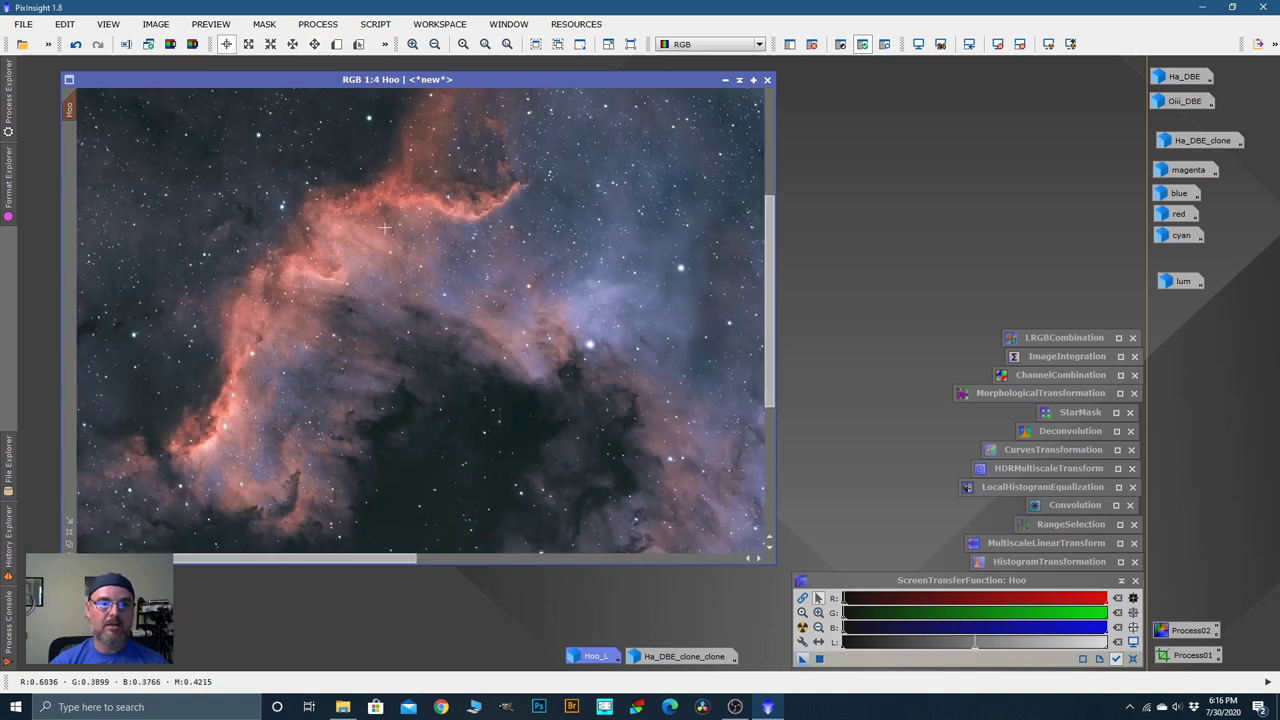
pyautogui.scroll(-5, 440, 280)
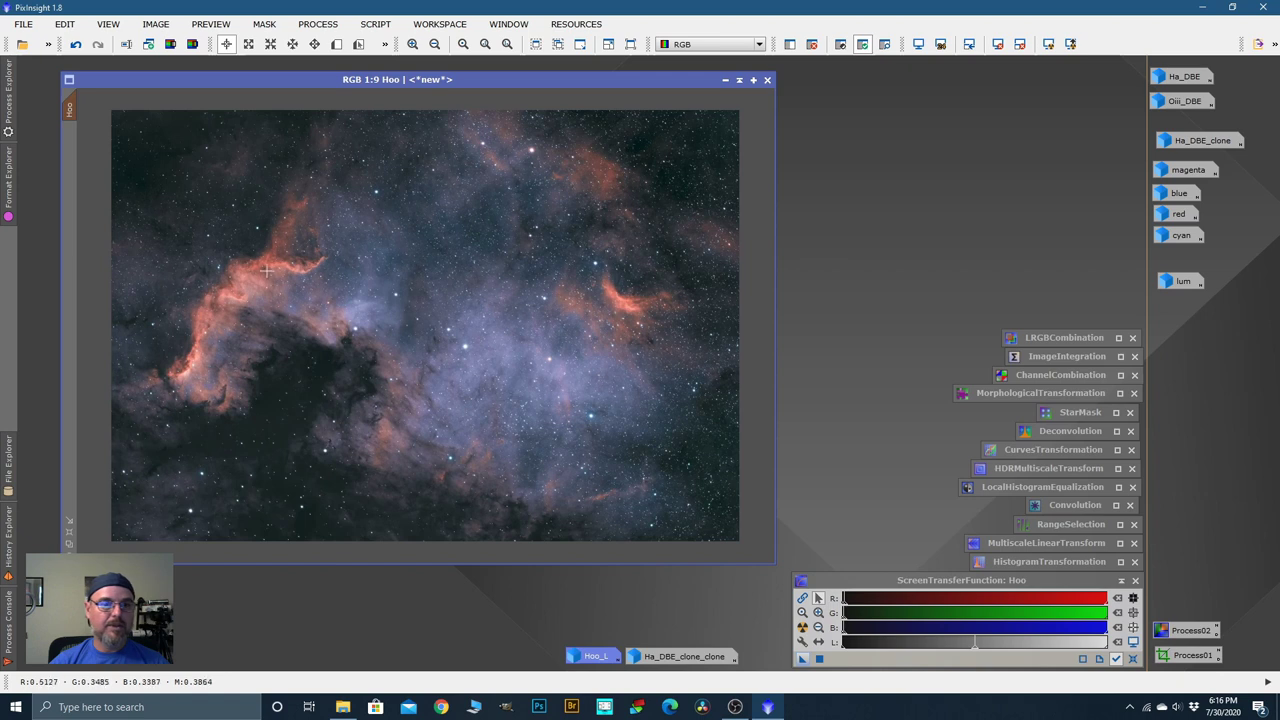
pyautogui.scroll(4, 266, 270)
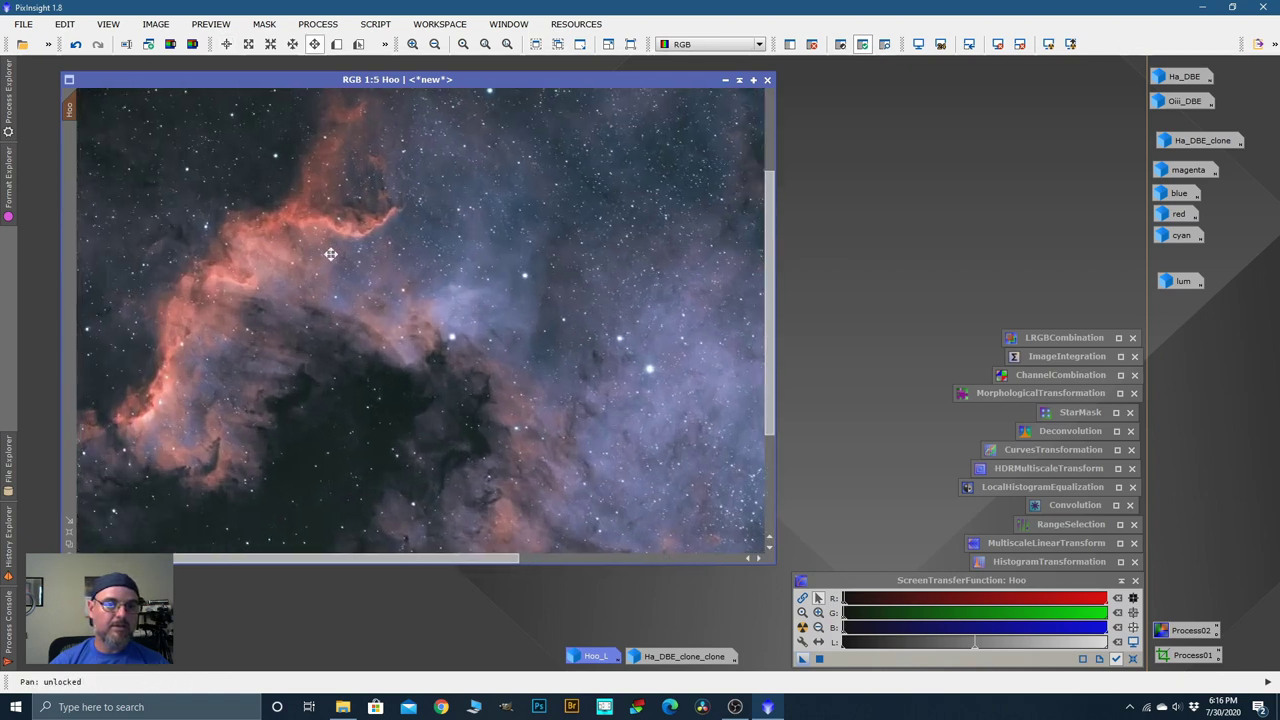
pyautogui.scroll(-2, 330, 254)
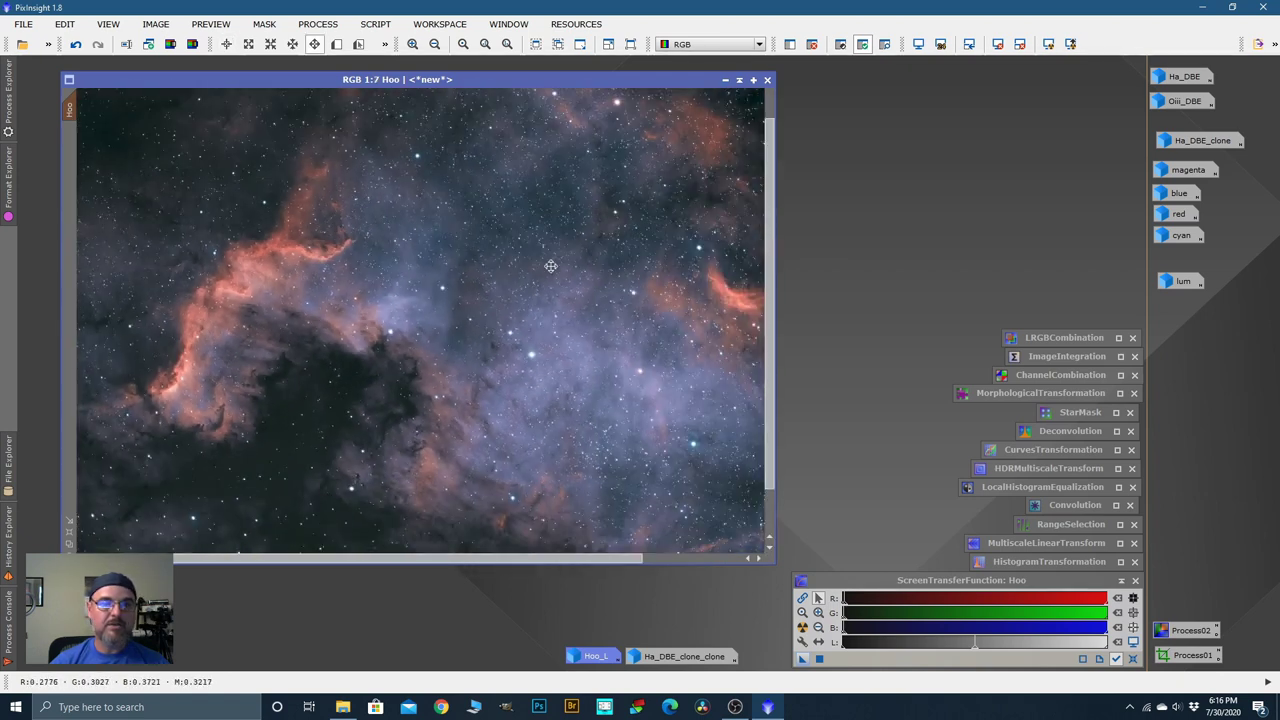
pyautogui.scroll(-1, 590, 270)
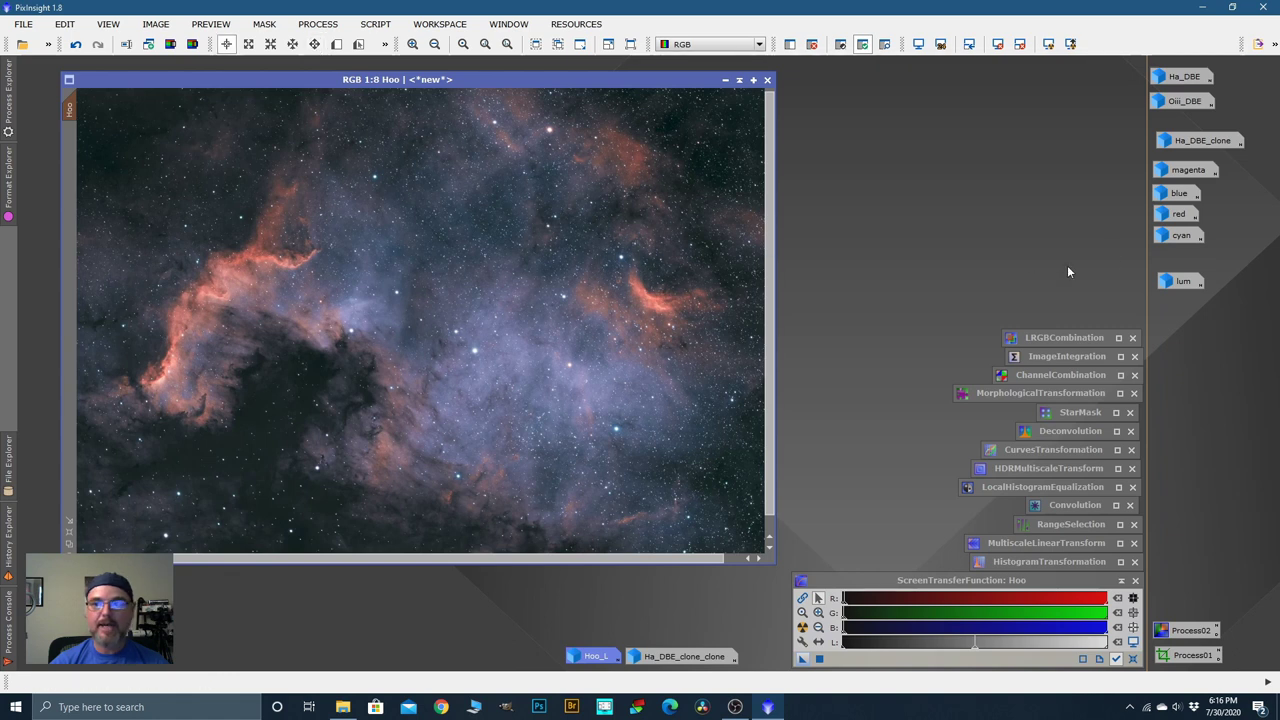
pyautogui.doubleClick(1179, 214)
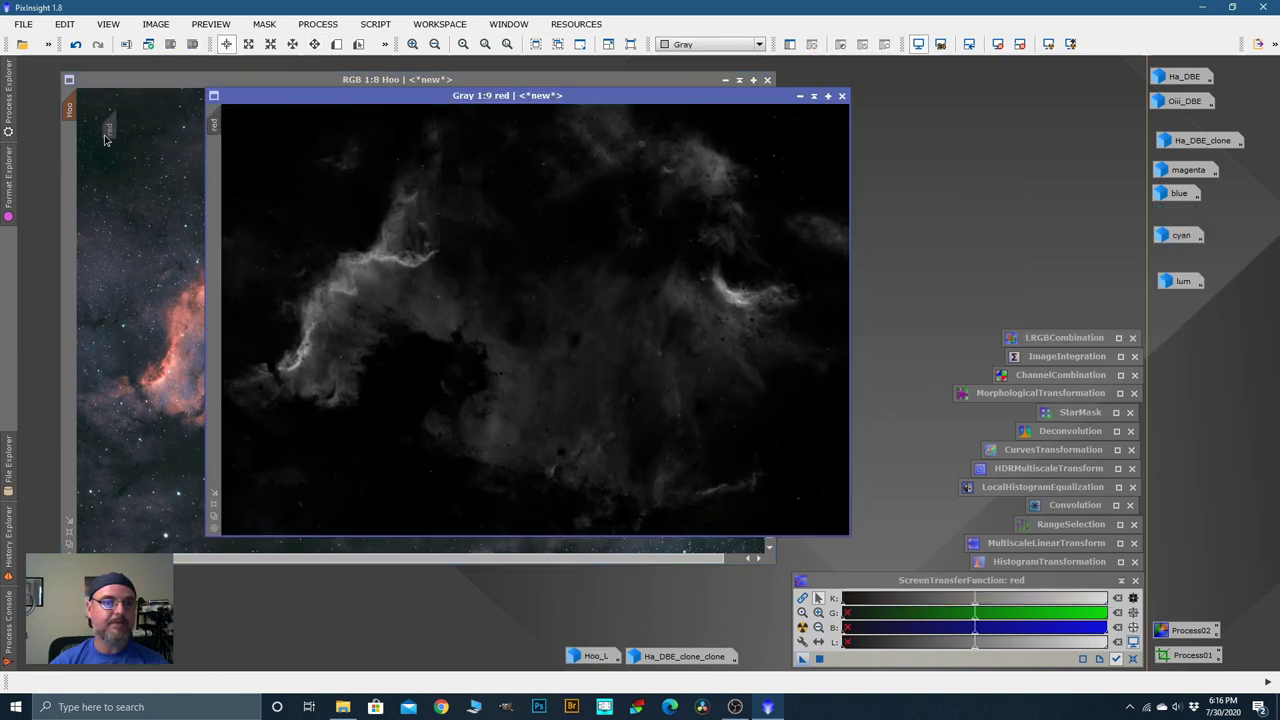
pyautogui.click(799, 96)
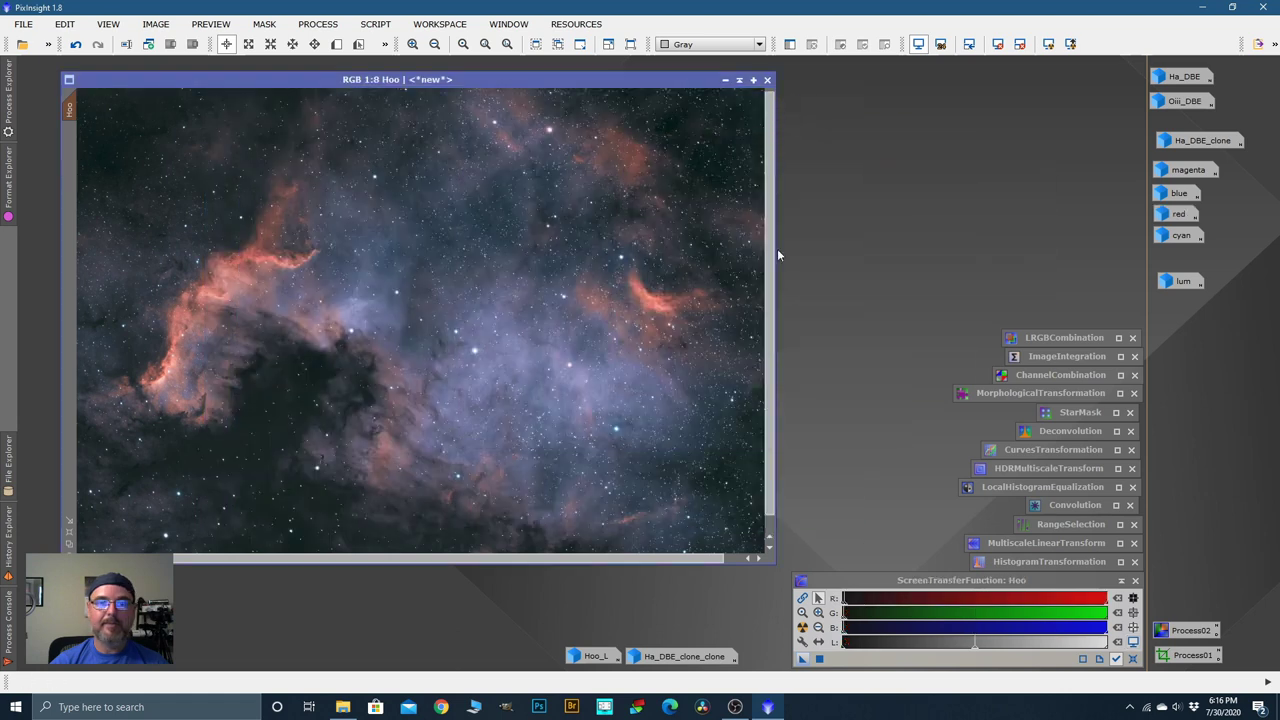
pyautogui.doubleClick(1030, 449)
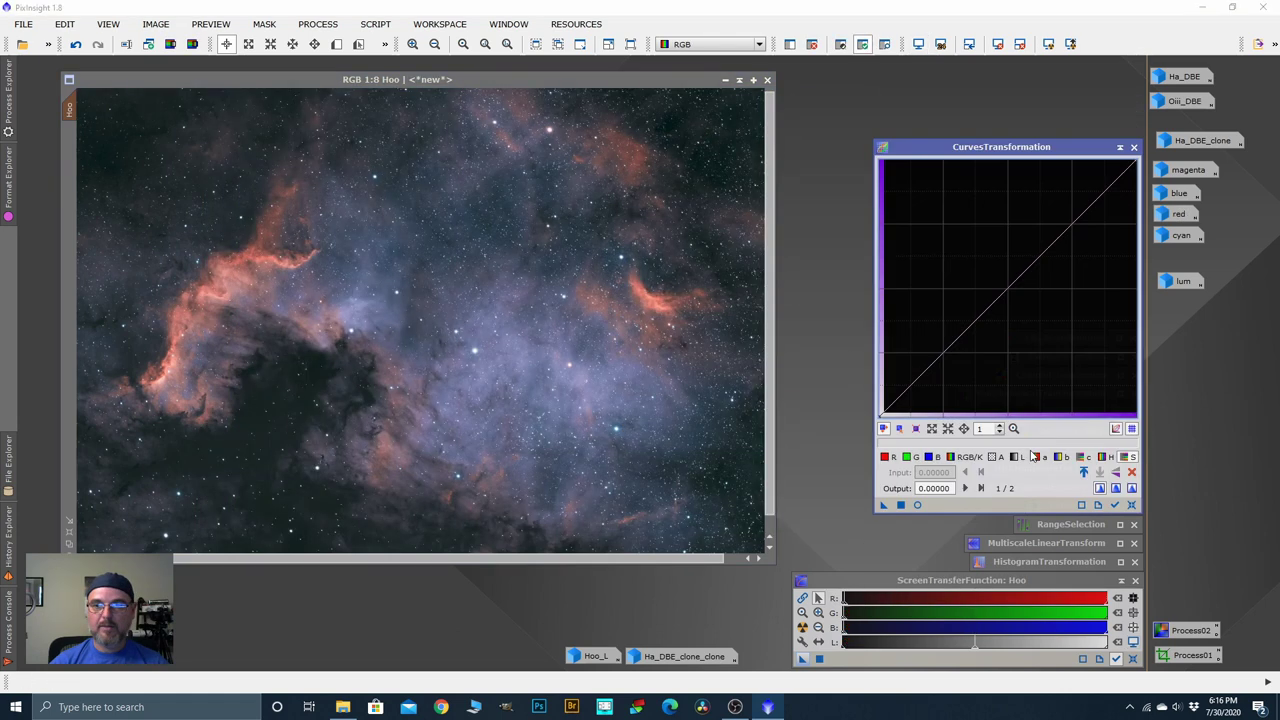
pyautogui.click(917, 505)
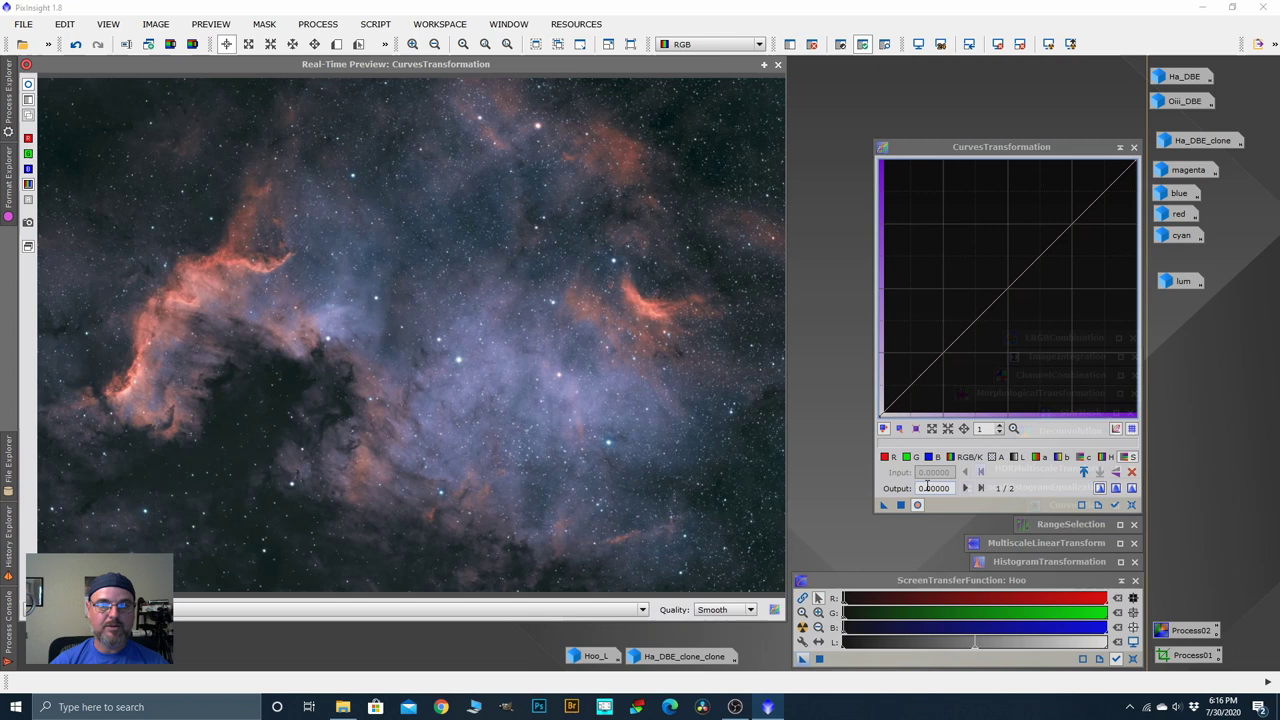
pyautogui.click(885, 457)
pyautogui.click(1030, 271)
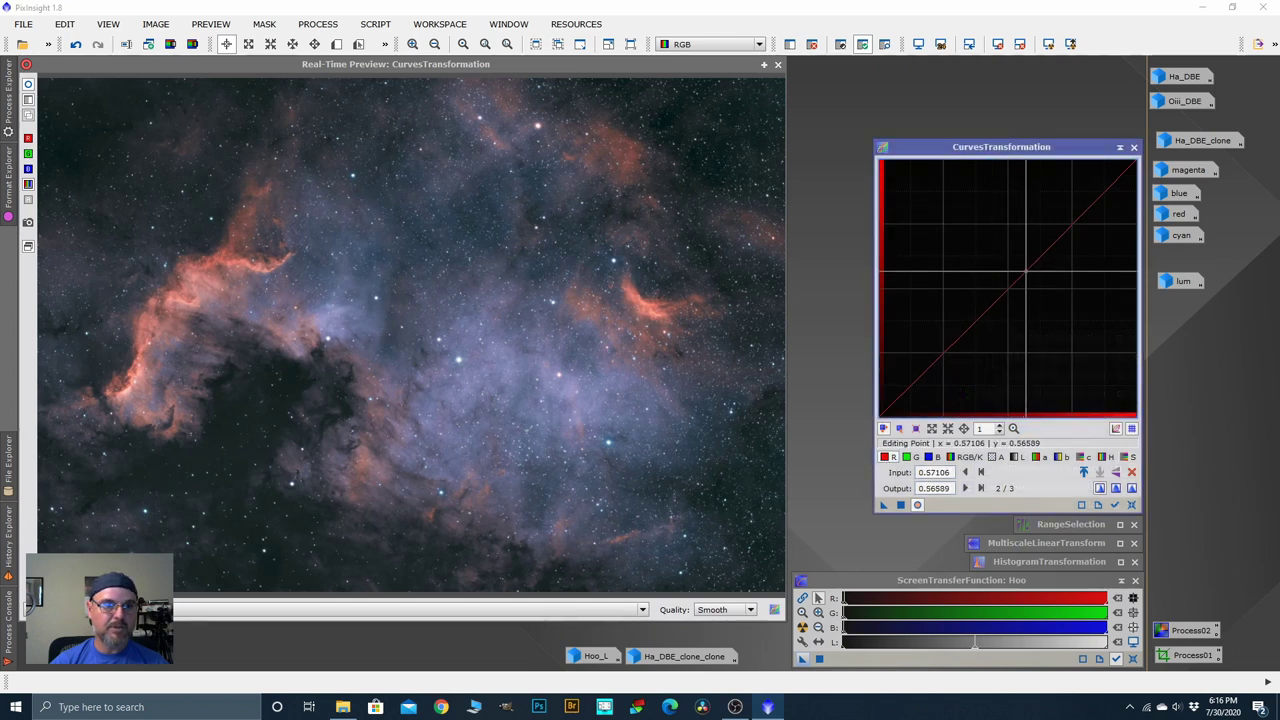
pyautogui.moveTo(1030, 271); pyautogui.dragTo(1024, 255)
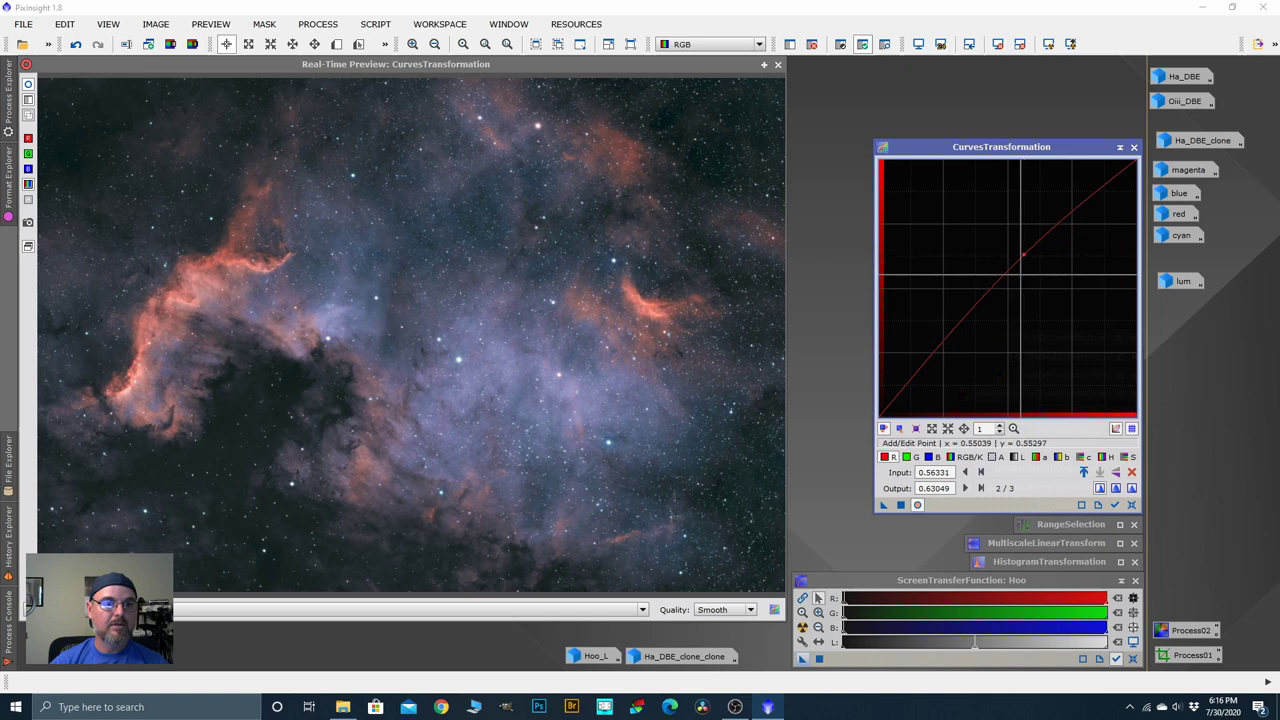
pyautogui.click(929, 457)
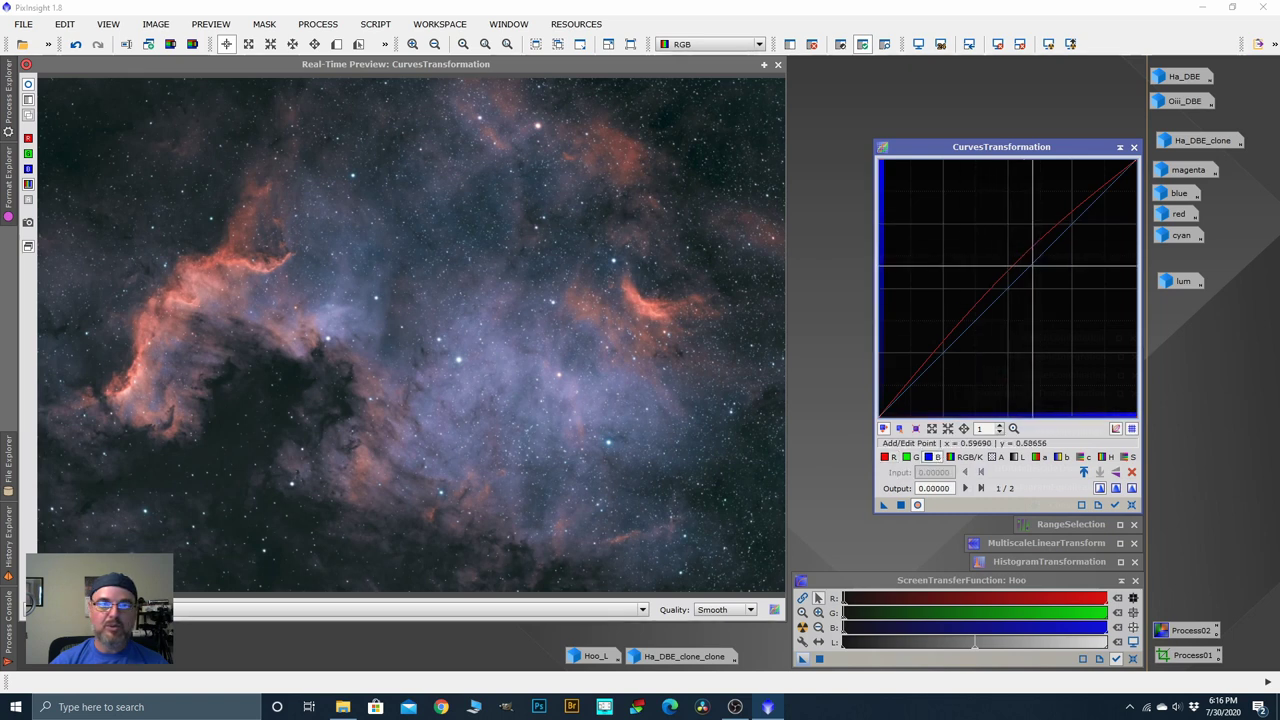
pyautogui.click(1037, 266)
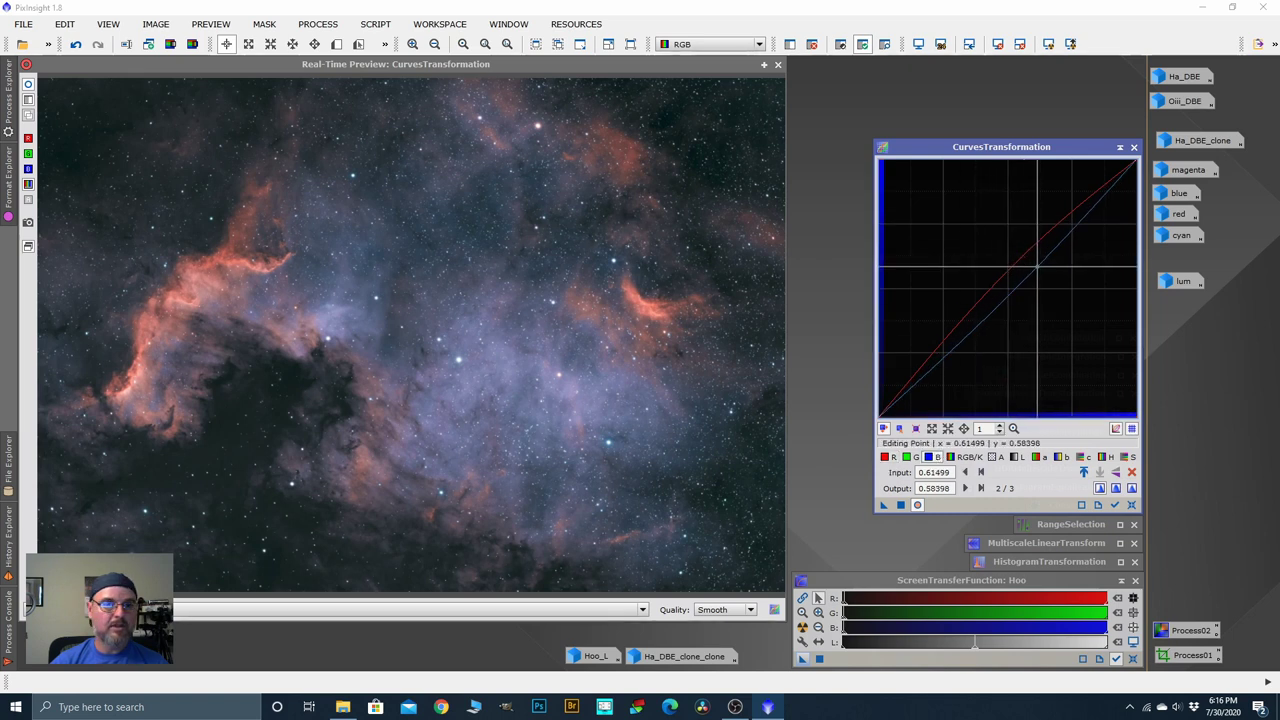
pyautogui.click(1082, 457)
pyautogui.click(1053, 234)
pyautogui.moveTo(1053, 234); pyautogui.dragTo(1049, 225)
pyautogui.click(1017, 457)
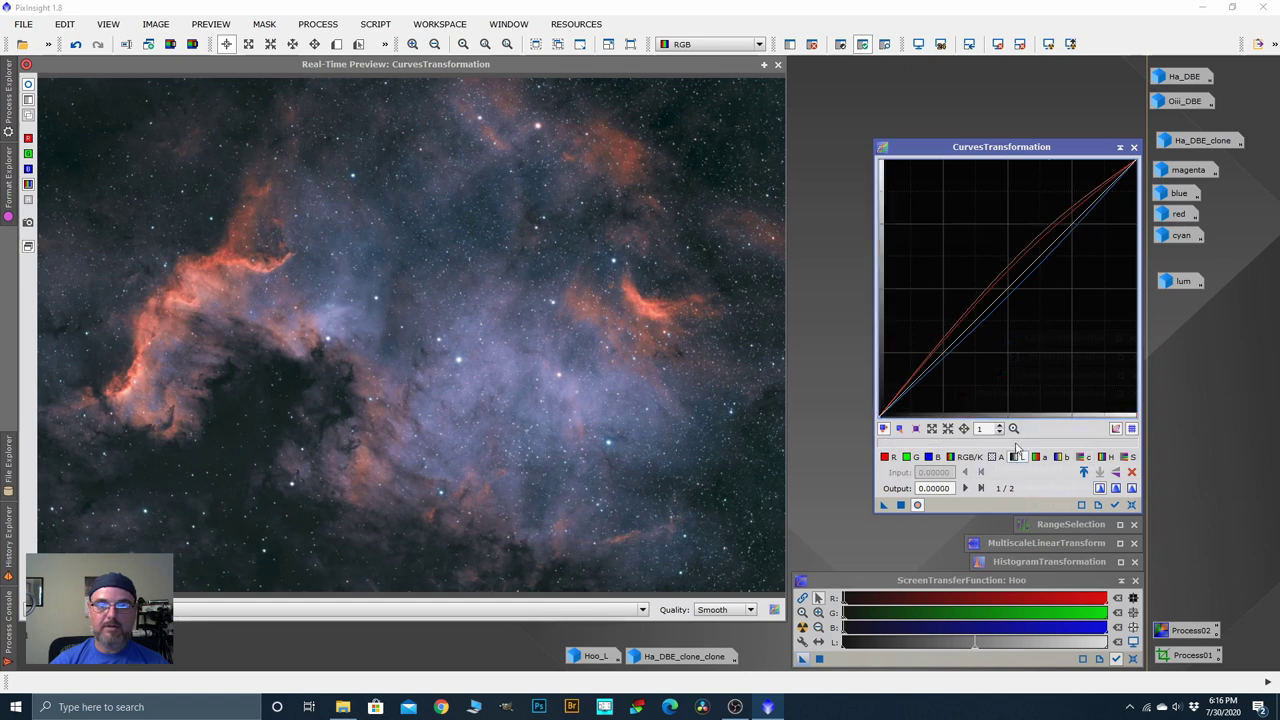
pyautogui.moveTo(1051, 243); pyautogui.dragTo(1052, 230)
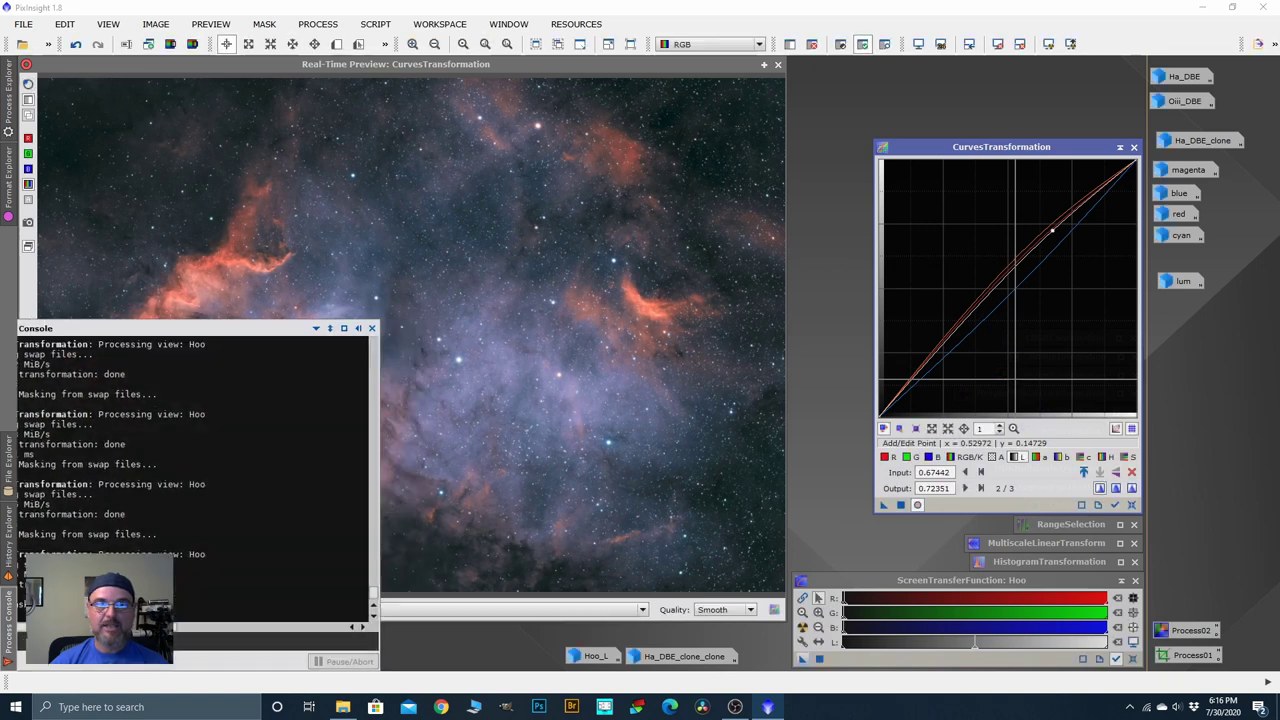
pyautogui.click(1131, 504)
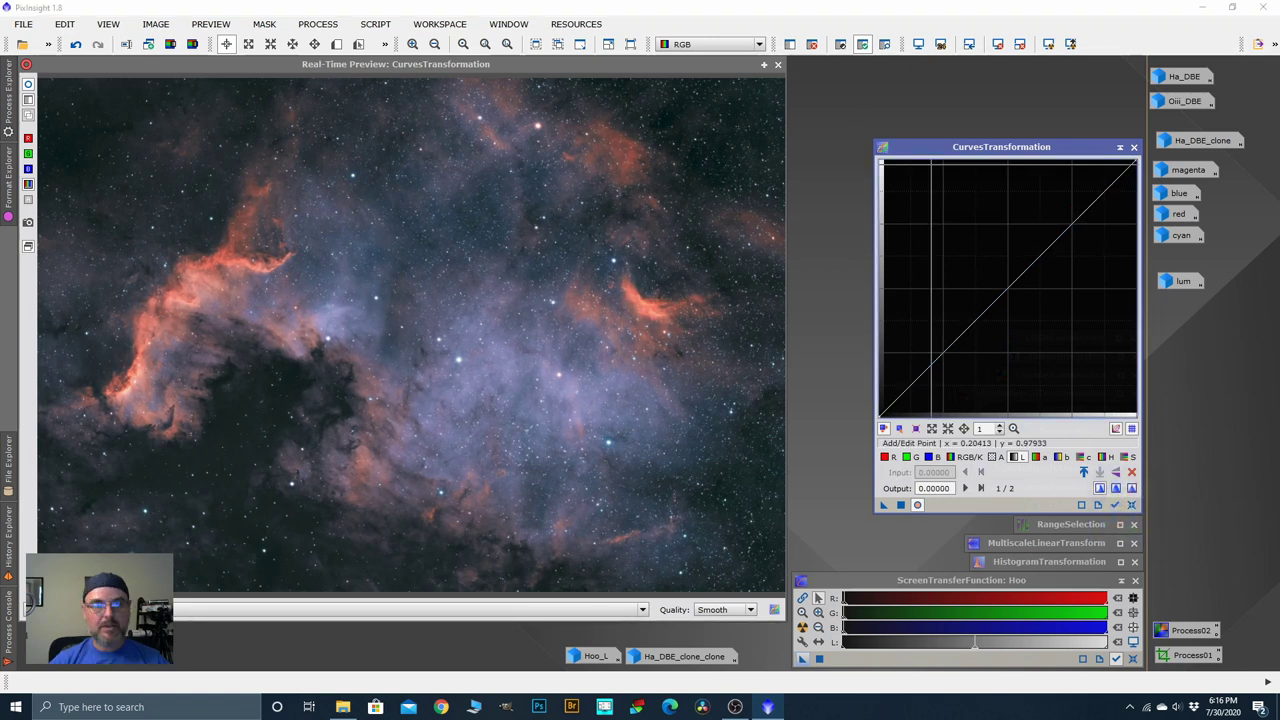
pyautogui.click(1120, 147)
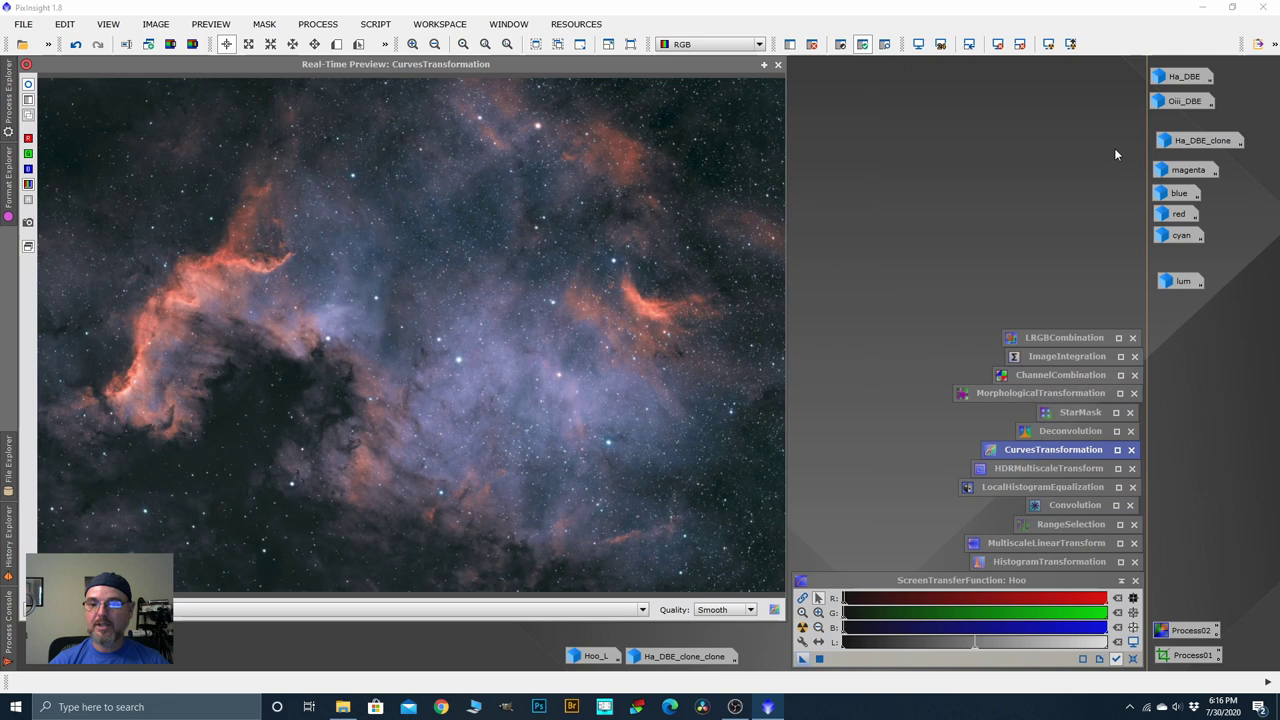
# Step: Open the Ha_DBE_clone_clone and Hoo_L images for comparison, then minimize both again
pyautogui.click(778, 64)
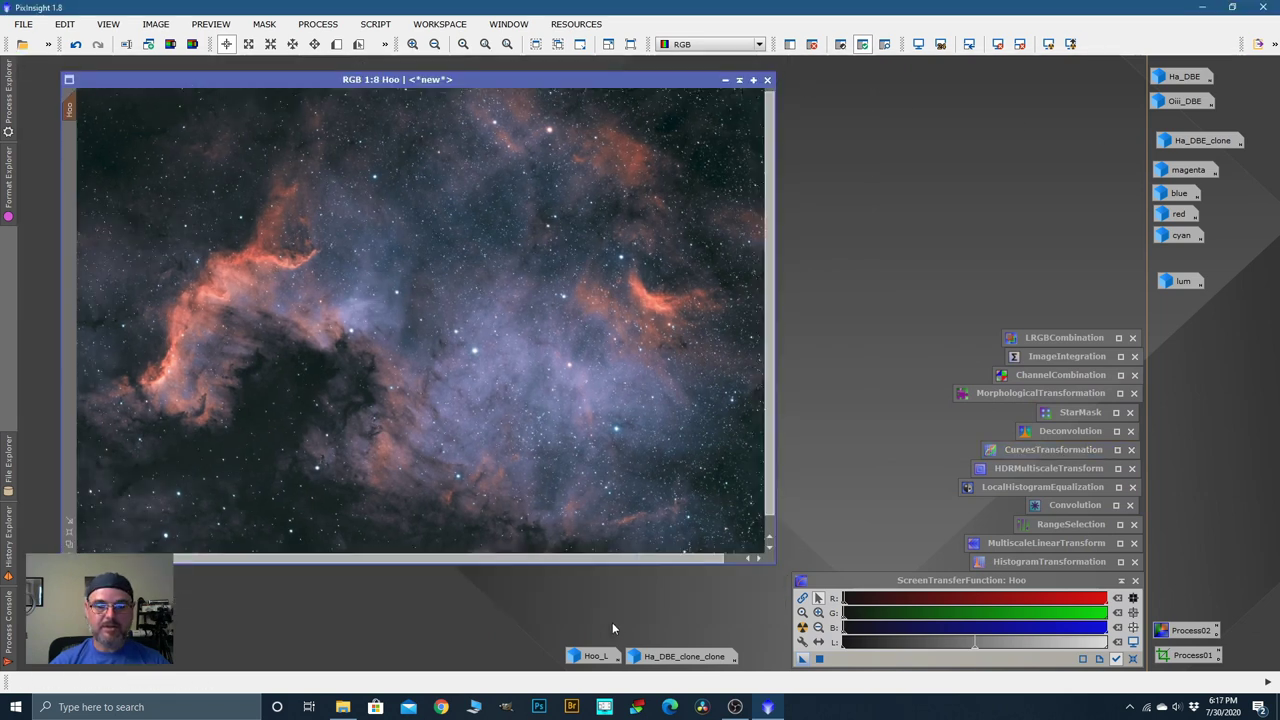
pyautogui.moveTo(638, 660)
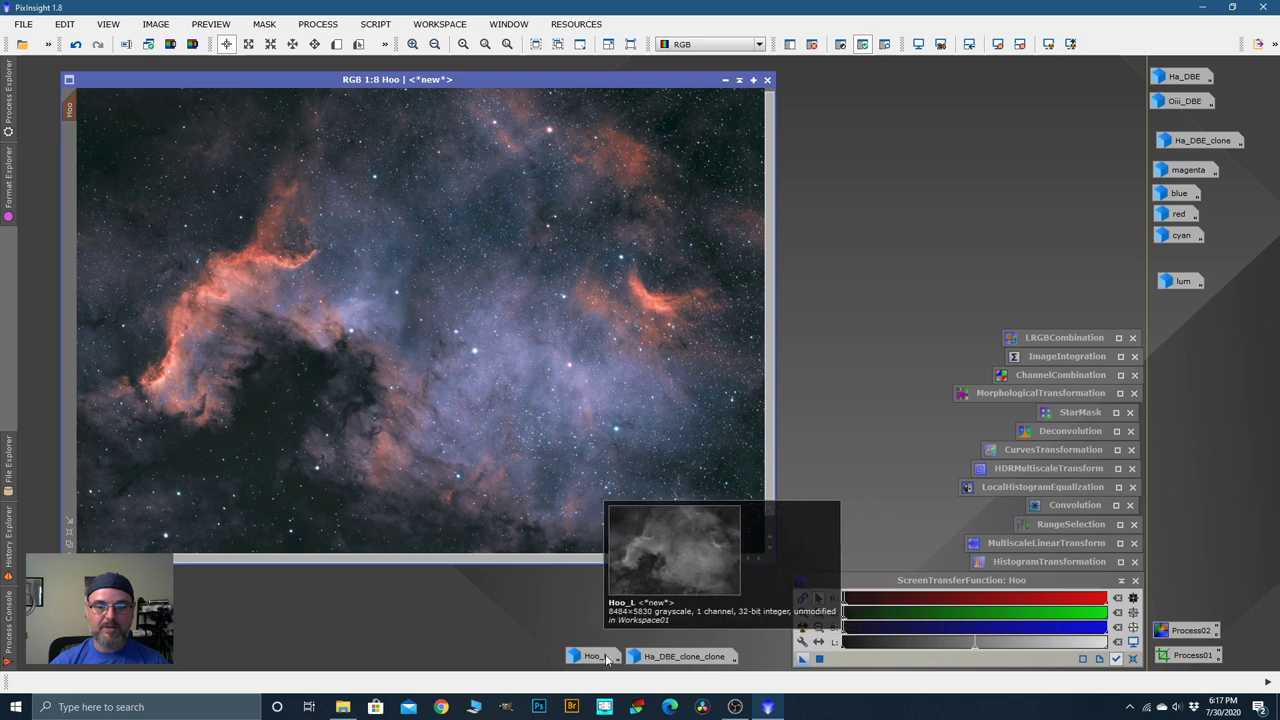
pyautogui.doubleClick(662, 657)
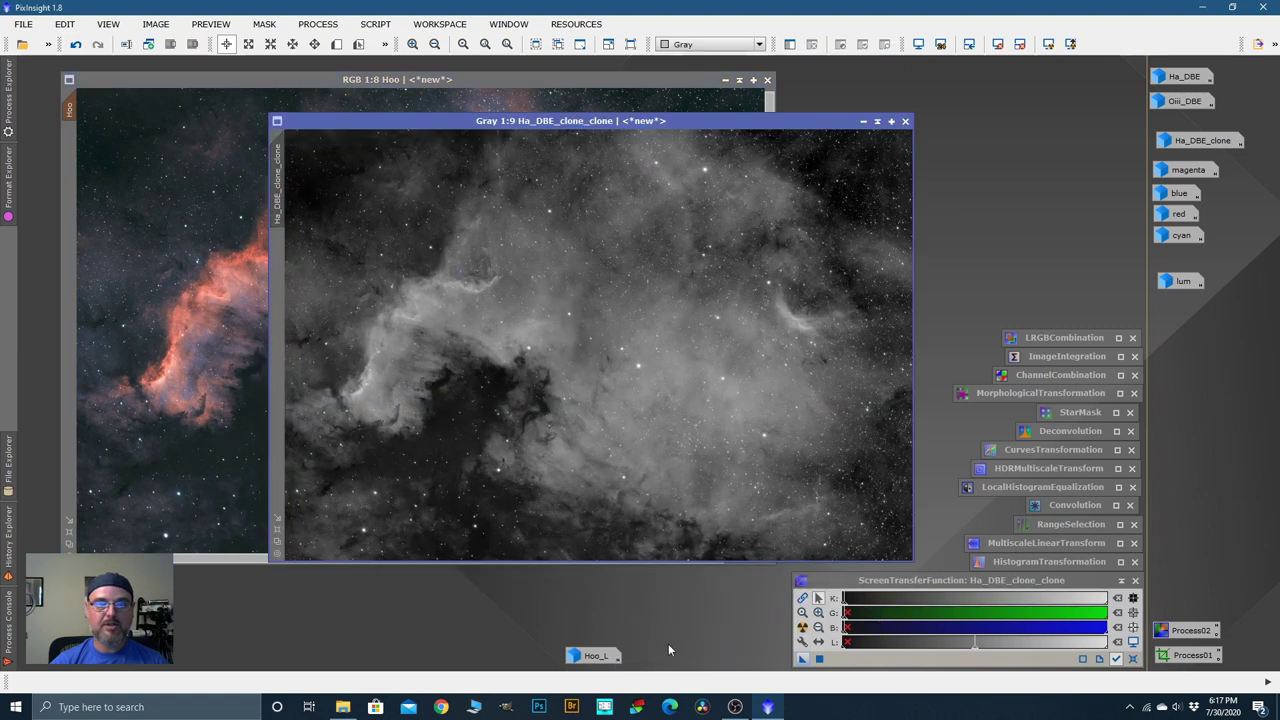
pyautogui.doubleClick(606, 658)
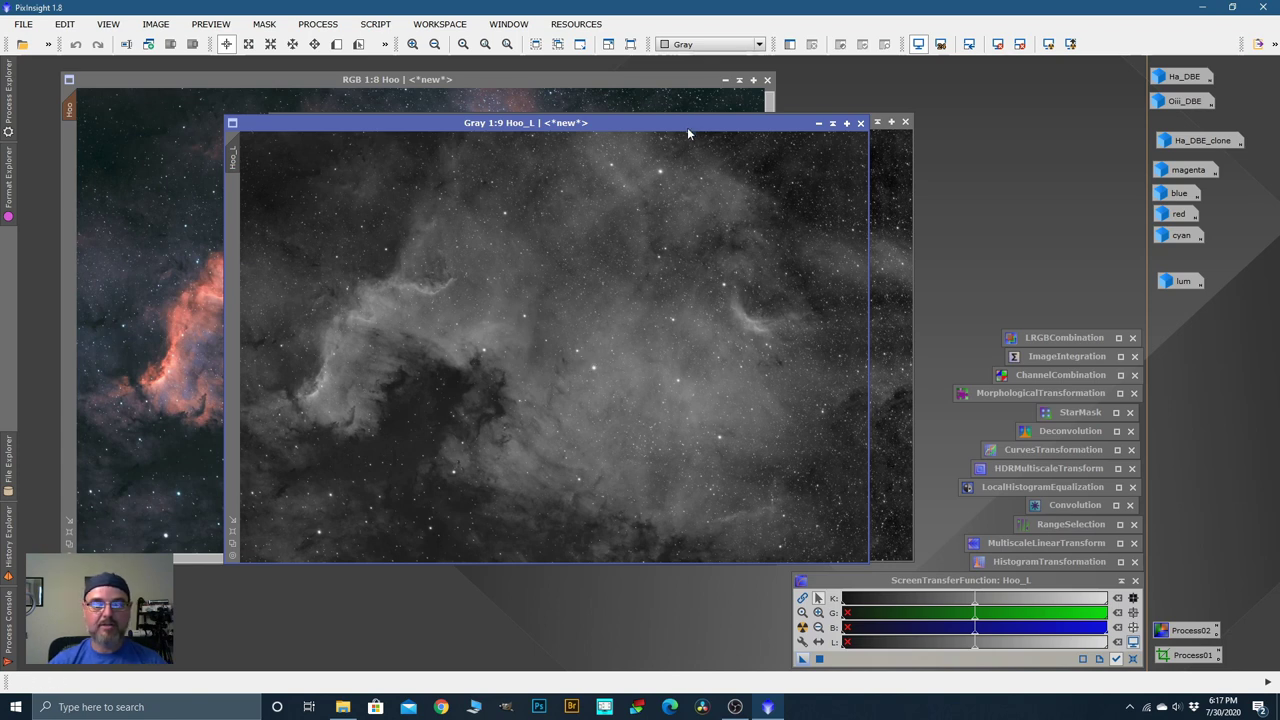
pyautogui.moveTo(690, 127); pyautogui.dragTo(632, 125)
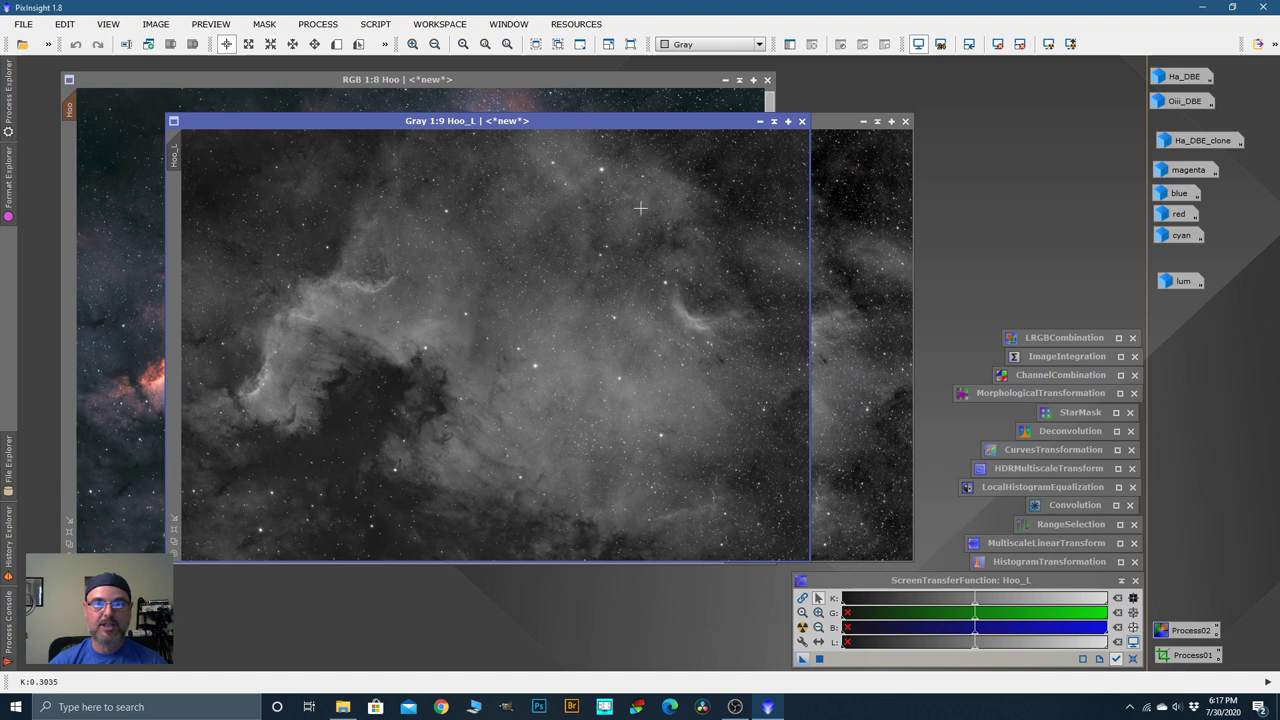
pyautogui.click(759, 122)
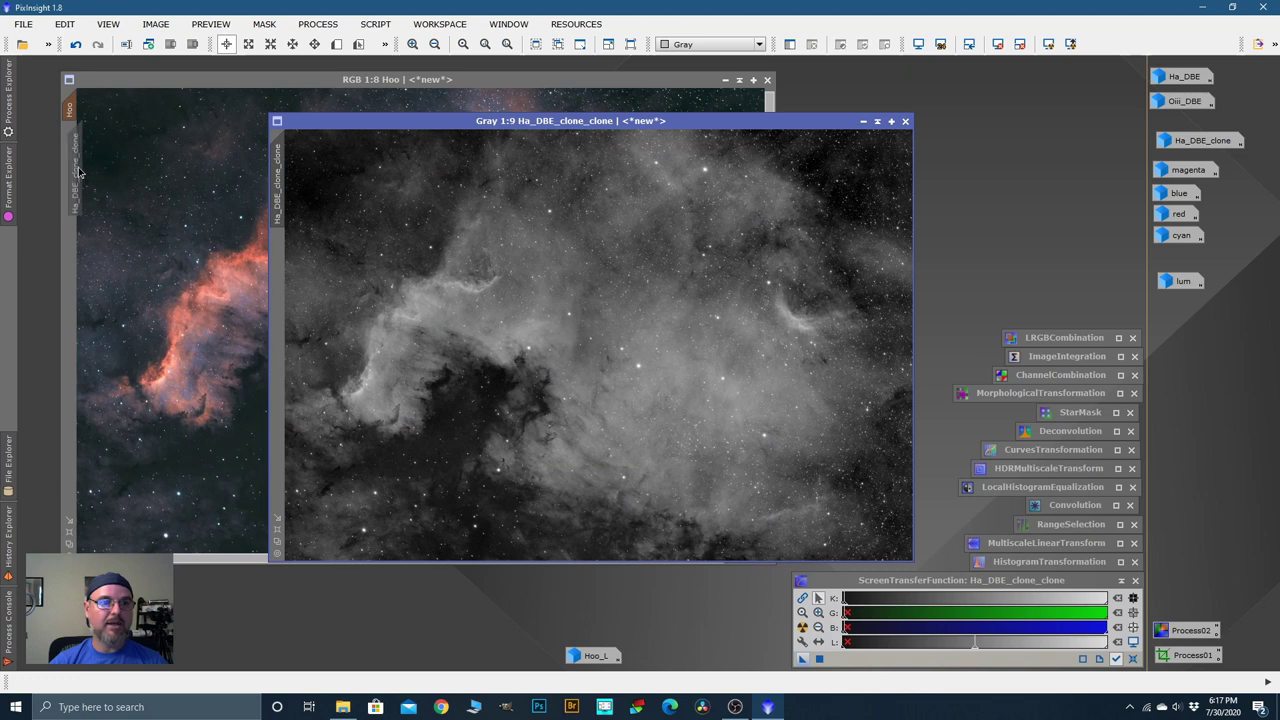
pyautogui.click(862, 121)
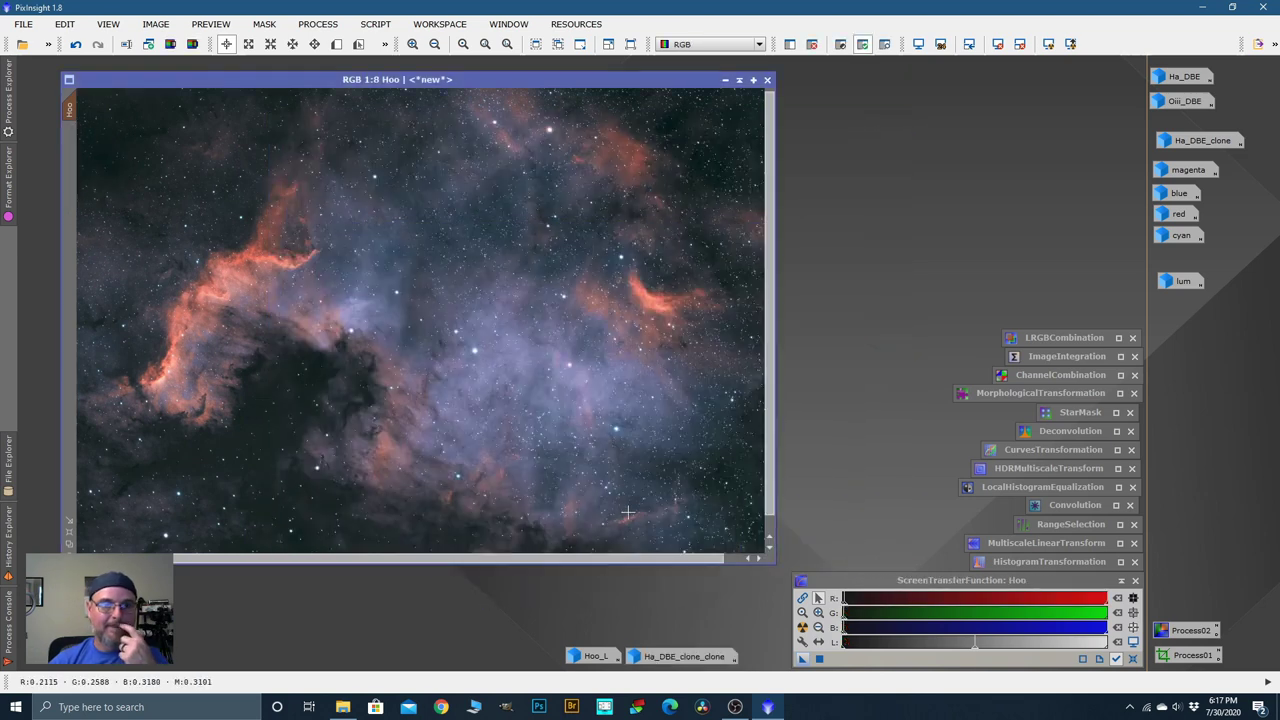
# Step: Draw Preview01 over the bright red nebula wall and display it alone
pyautogui.click(336, 44)
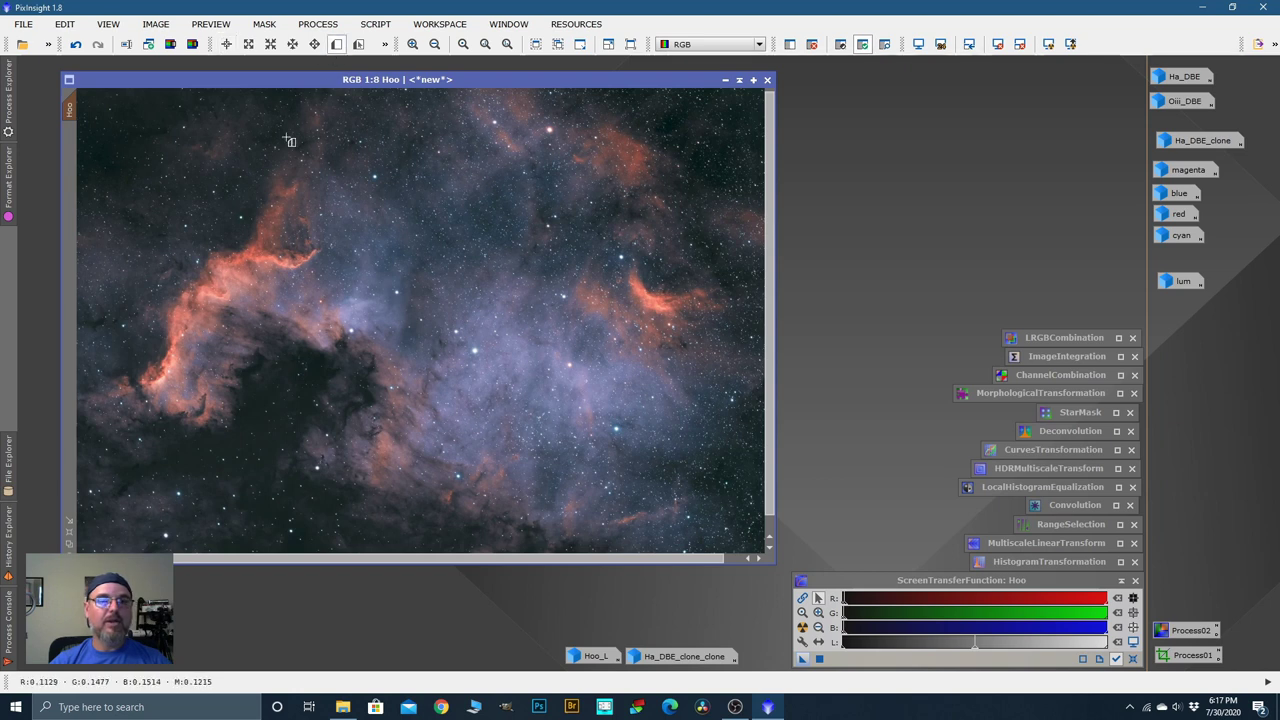
pyautogui.moveTo(160, 235); pyautogui.dragTo(327, 317)
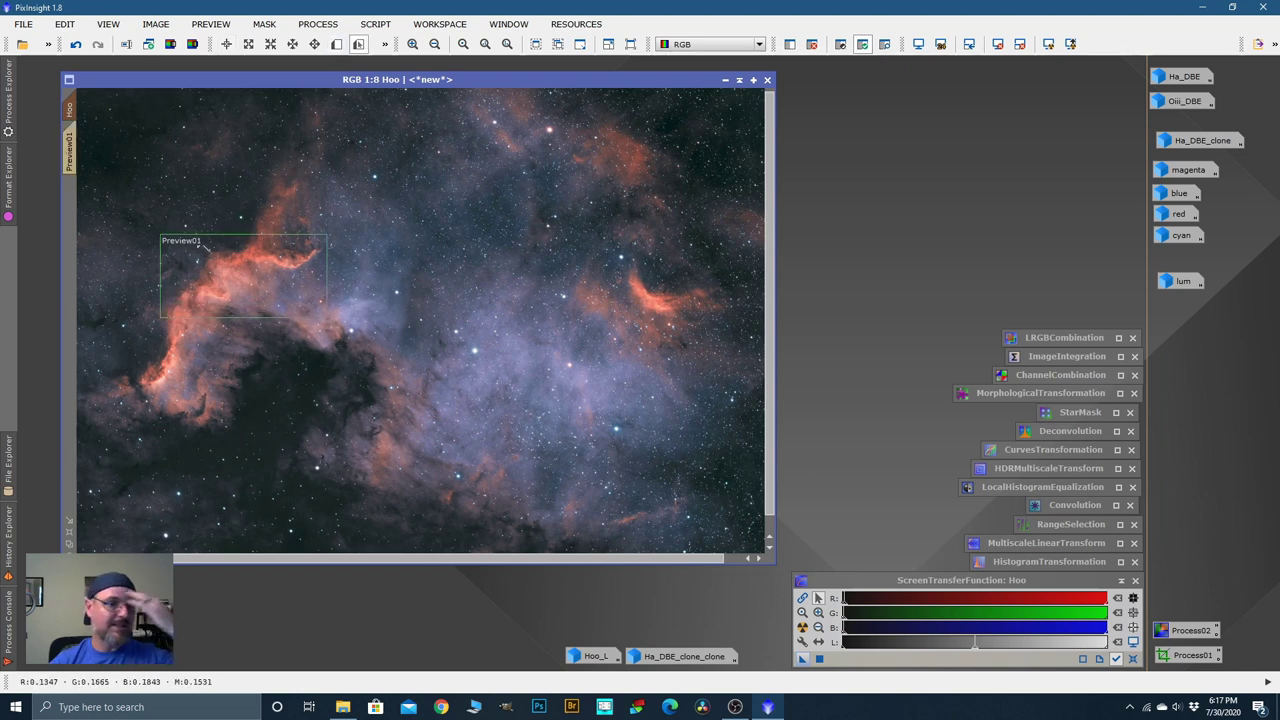
pyautogui.click(69, 150)
# Step: Zoom the preview to 1:2, shift its window left, and dismiss the PROCESS menu
pyautogui.scroll(-4, 440, 289)
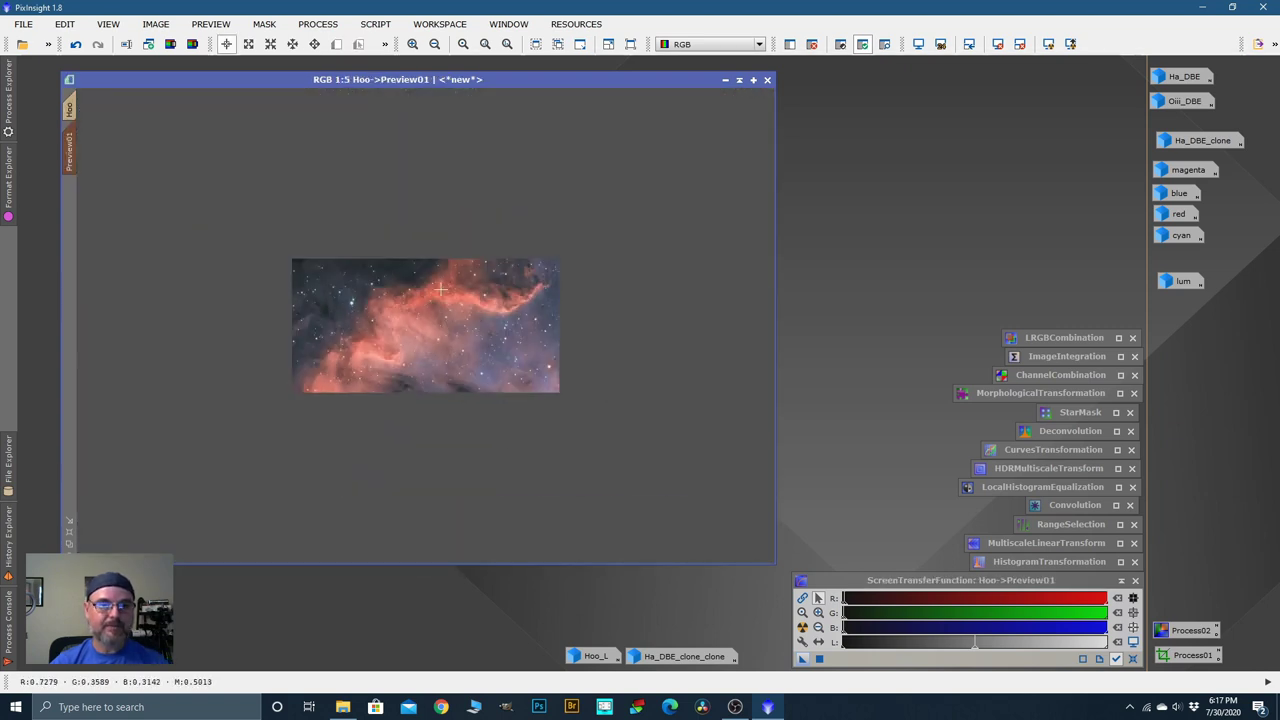
pyautogui.scroll(4, 440, 289)
pyautogui.scroll(-1, 440, 289)
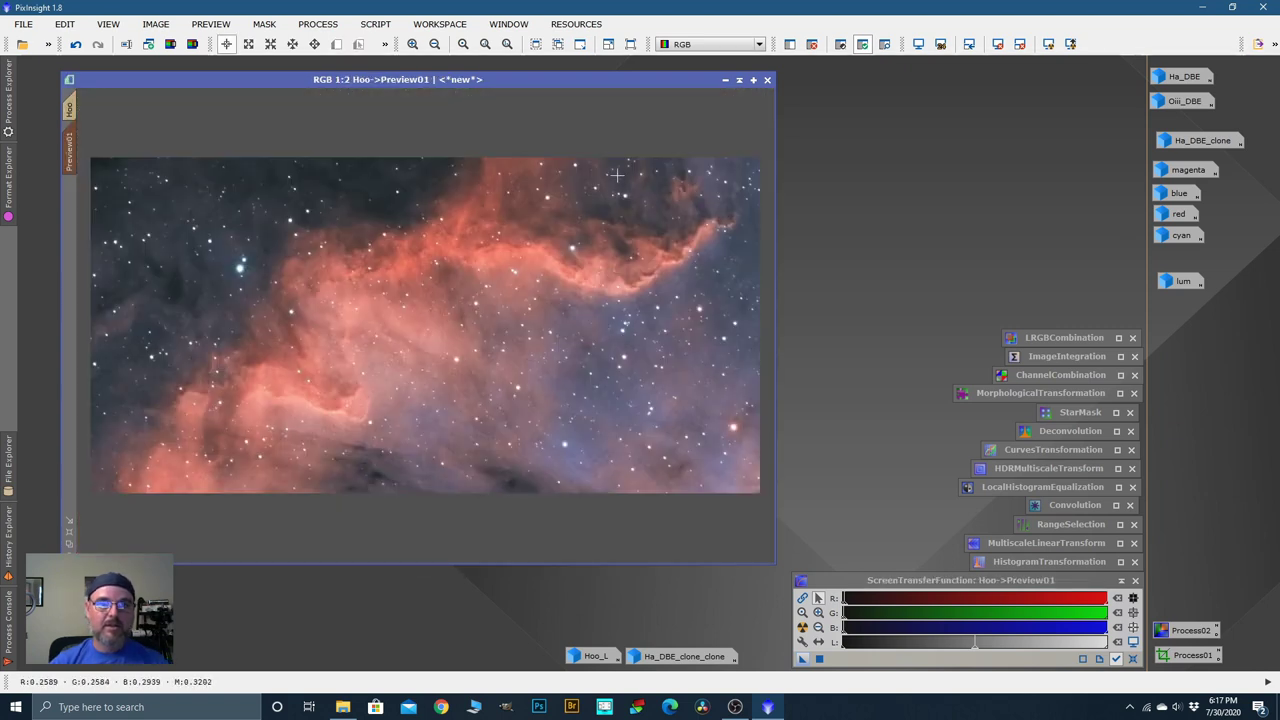
pyautogui.moveTo(621, 82); pyautogui.dragTo(599, 79)
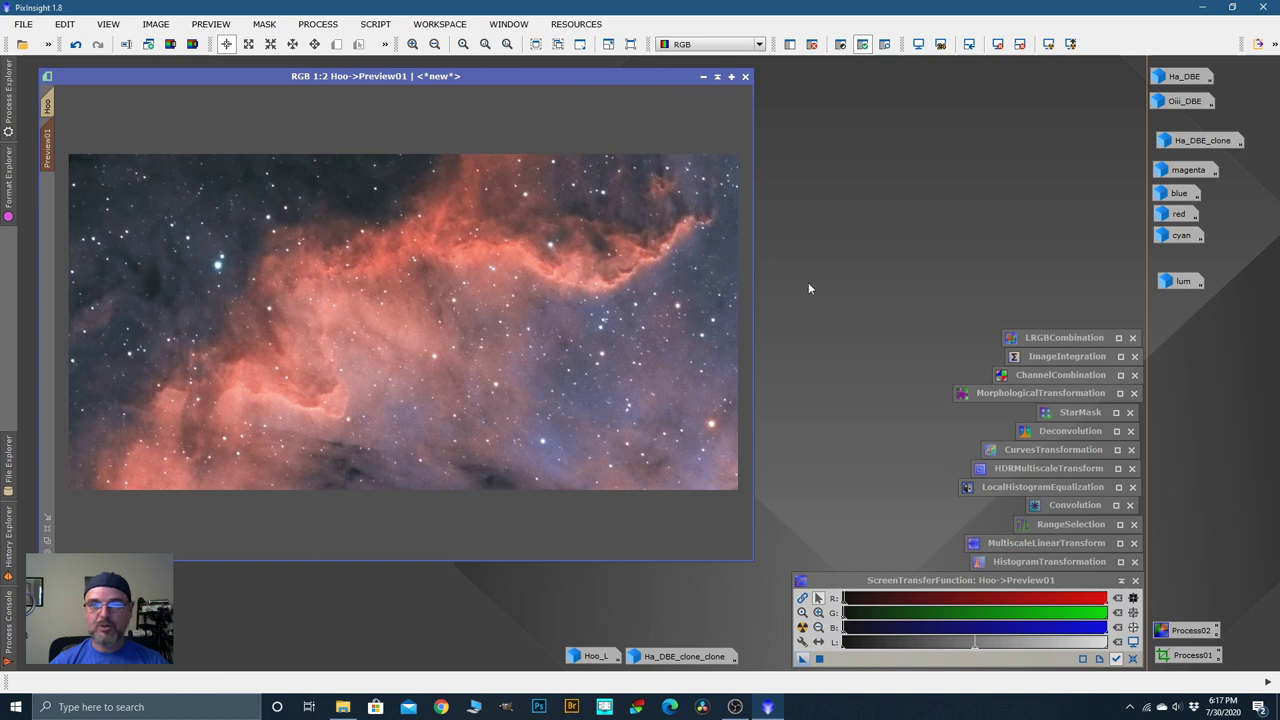
pyautogui.click(318, 24)
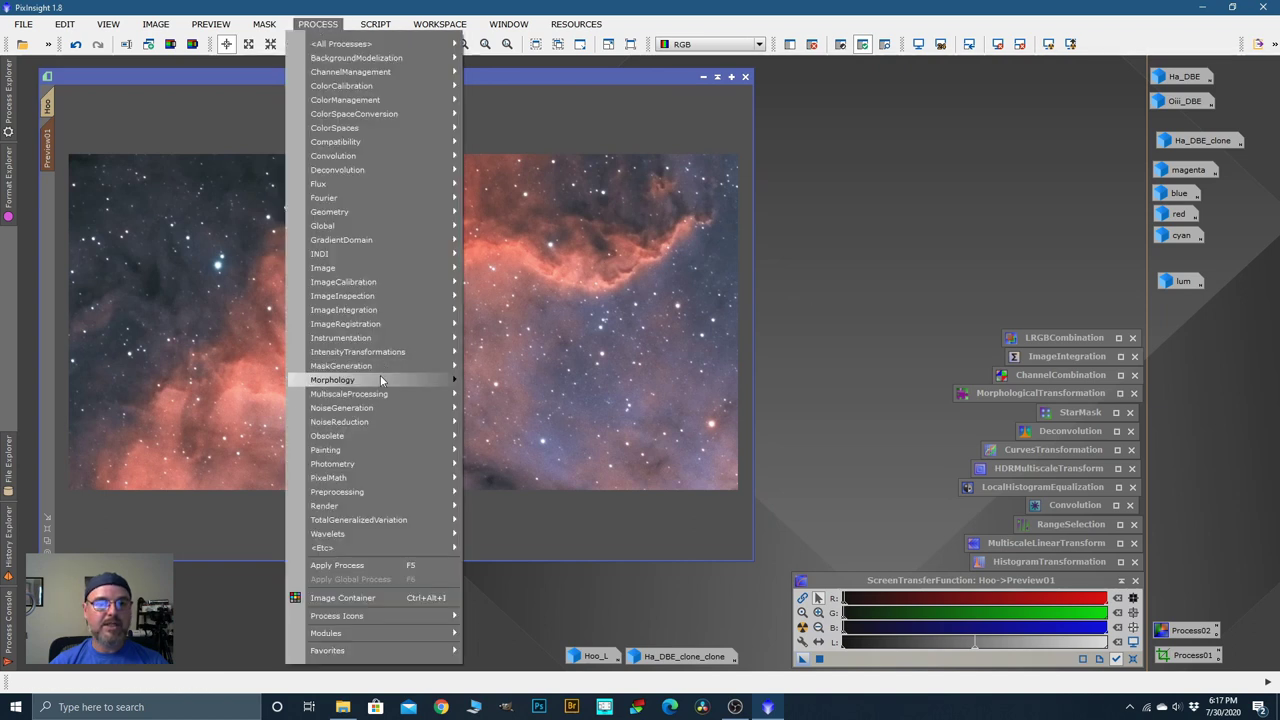
pyautogui.moveTo(362, 354)
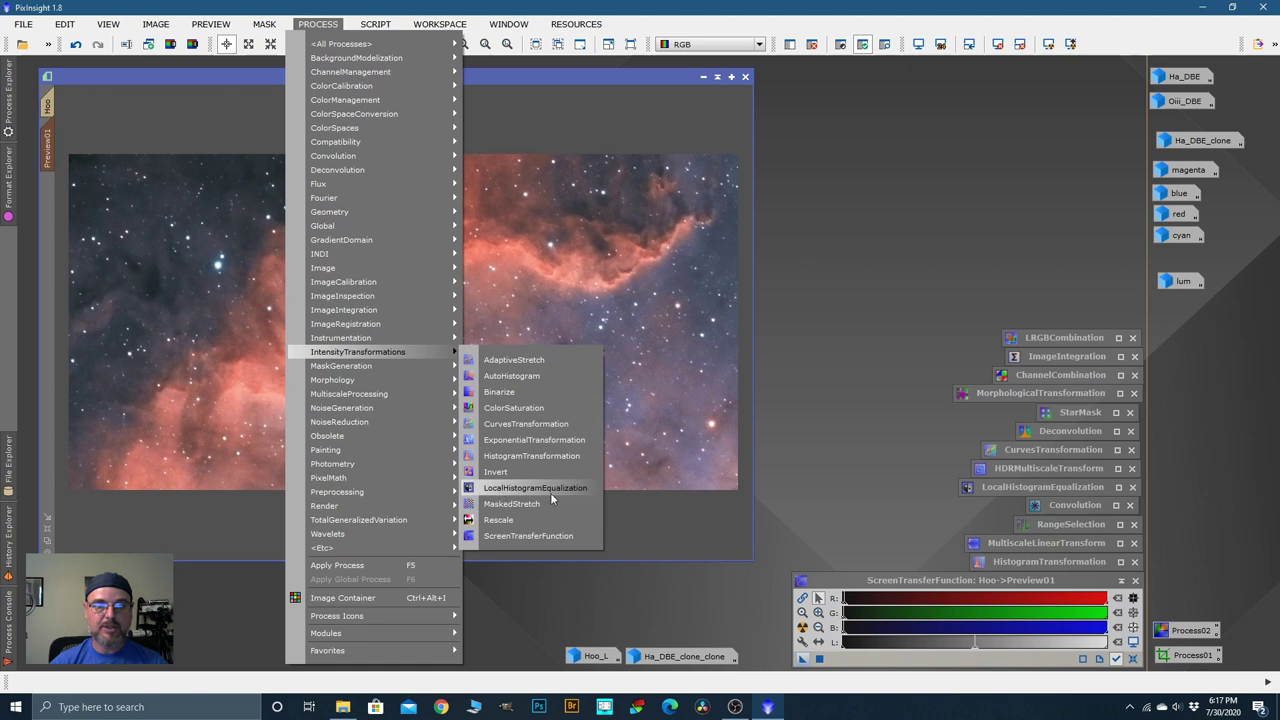
pyautogui.click(867, 178)
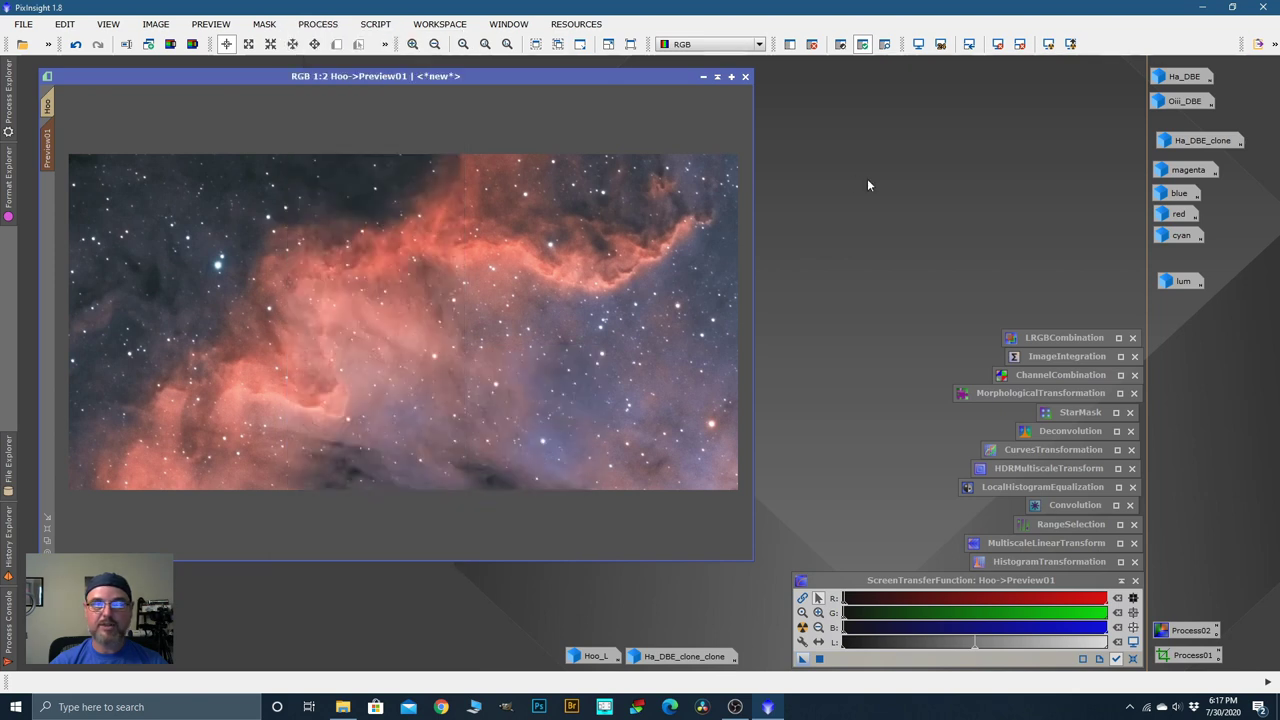
# Step: Reset LocalHistogramEqualization and set 12-bit resolution, Kernel Radius 214, Amount 0.56
pyautogui.doubleClick(1021, 489)
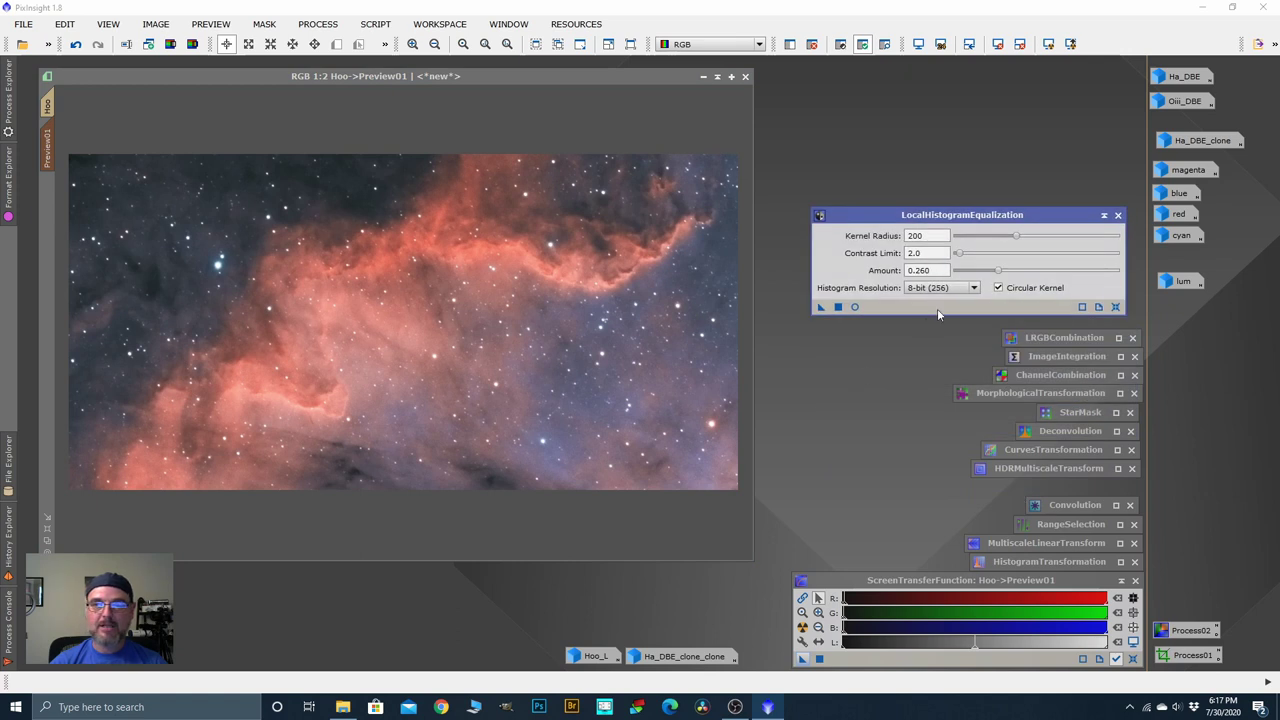
pyautogui.click(940, 287)
pyautogui.moveTo(991, 270); pyautogui.dragTo(1003, 273)
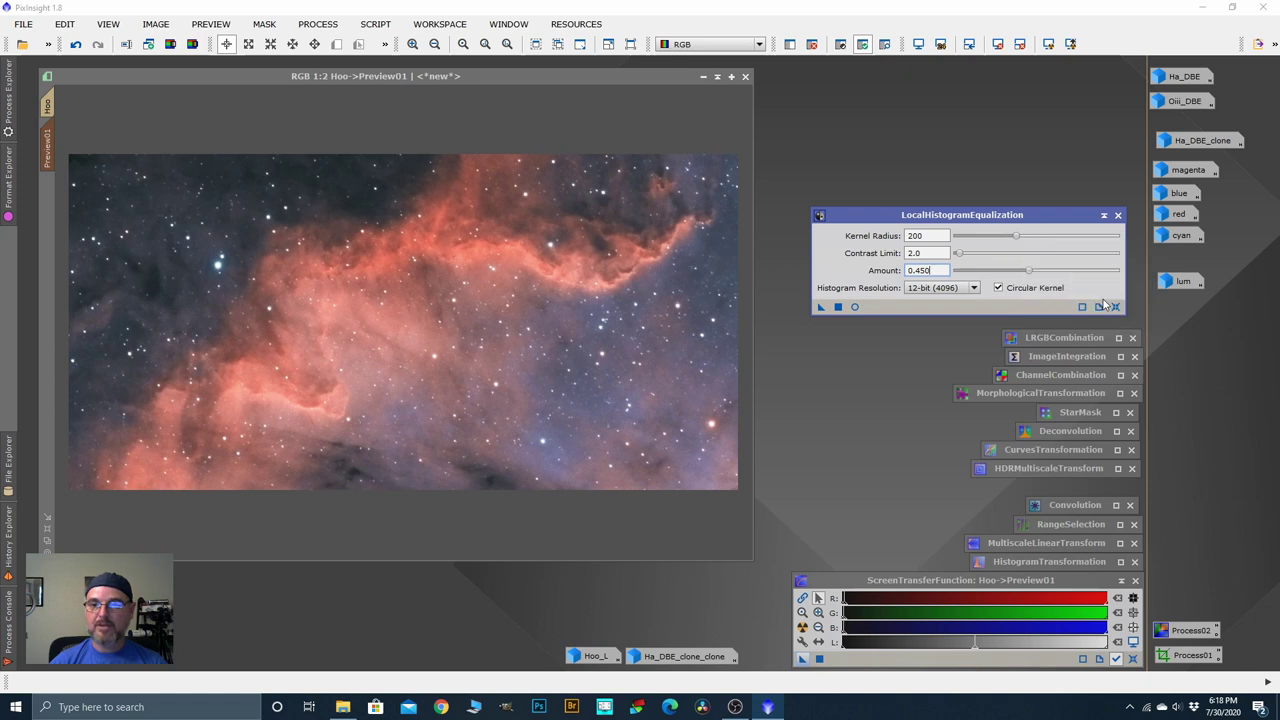
pyautogui.click(1116, 308)
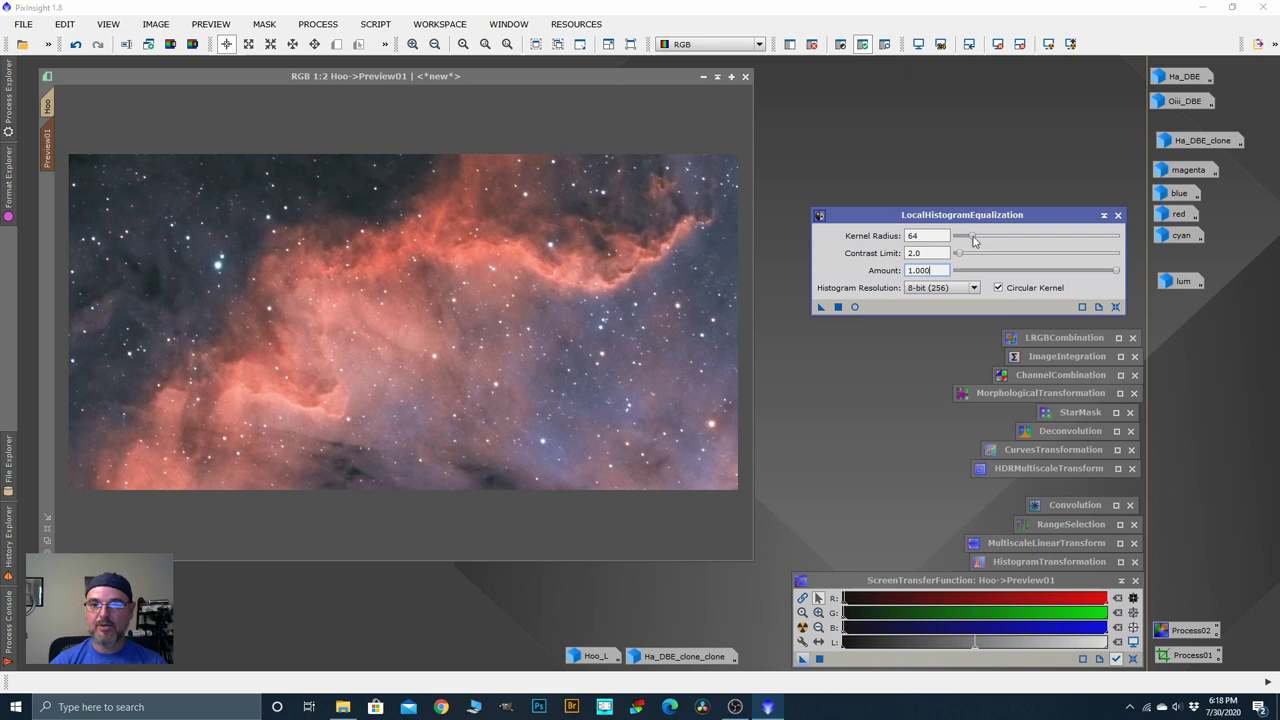
pyautogui.click(970, 288)
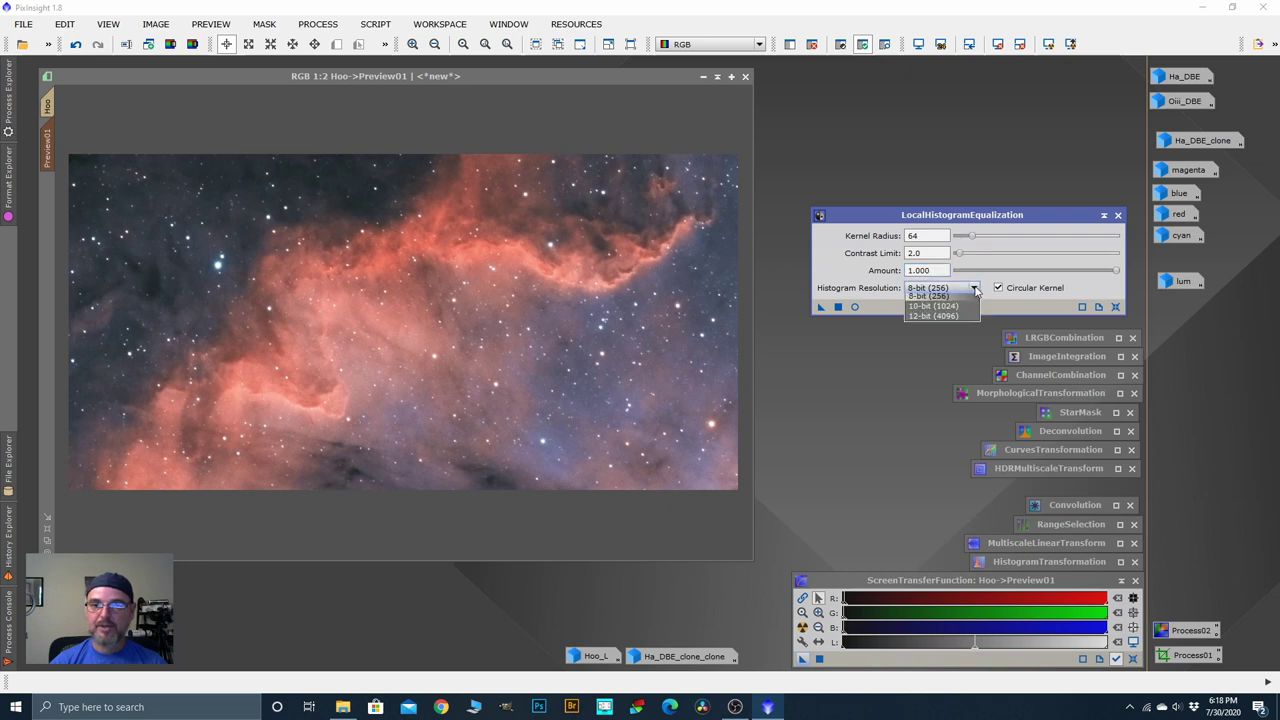
pyautogui.click(940, 306)
pyautogui.moveTo(975, 241); pyautogui.dragTo(1012, 241)
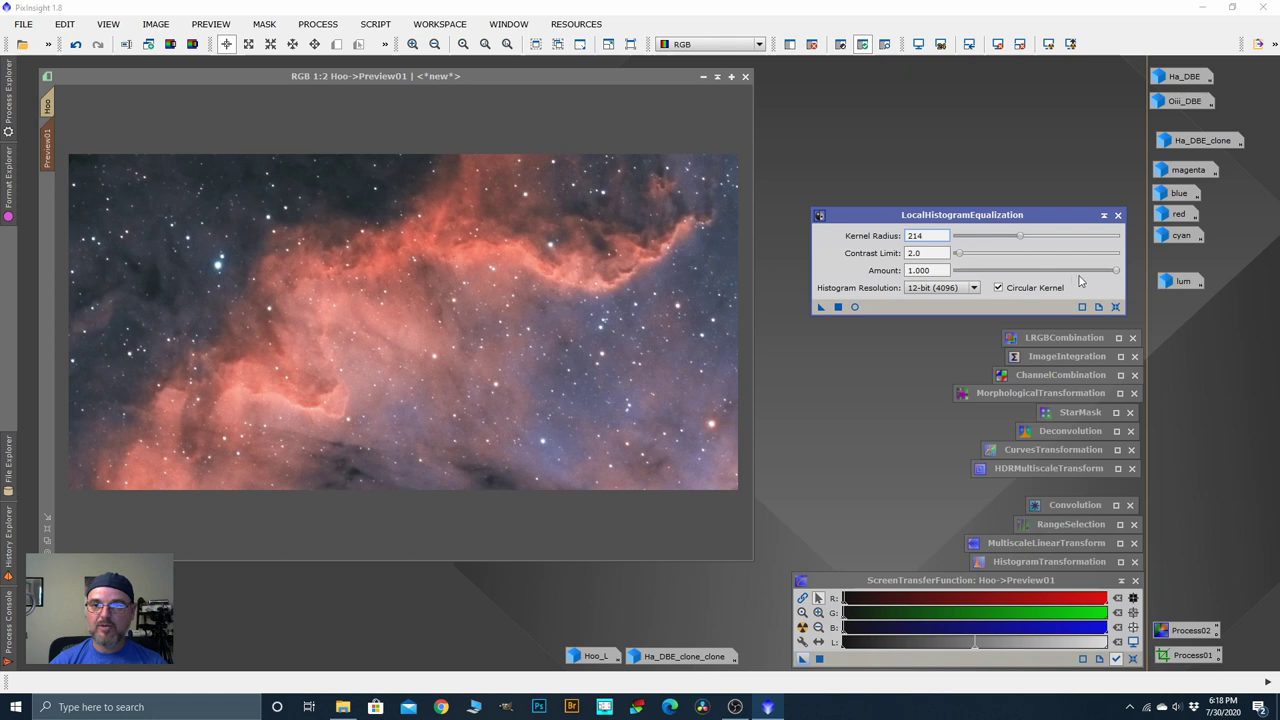
pyautogui.moveTo(1118, 272); pyautogui.dragTo(1050, 272)
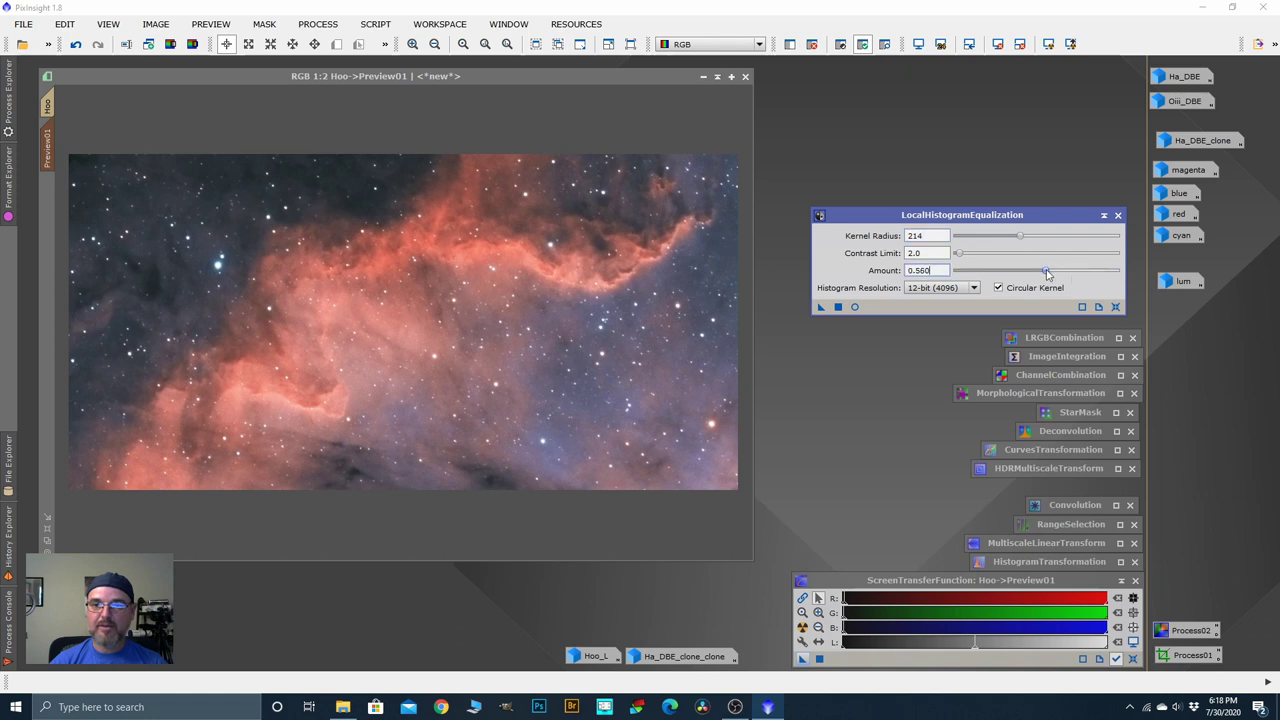
# Step: Apply the equalization to Preview01 and toggle before/after with Ctrl+Shift+Z
pyautogui.moveTo(821, 309); pyautogui.dragTo(666, 314)
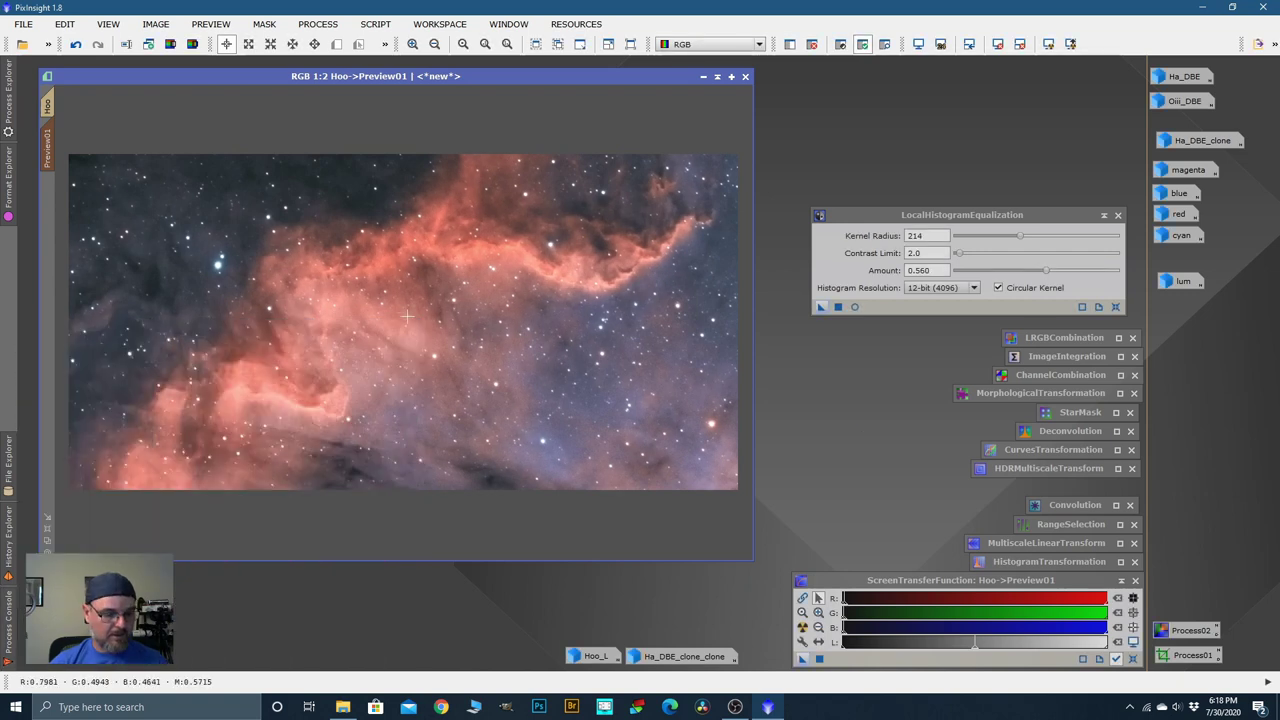
pyautogui.hotkey('ctrl', 'shift', 'z')
pyautogui.hotkey('ctrl', 'shift', 'z')
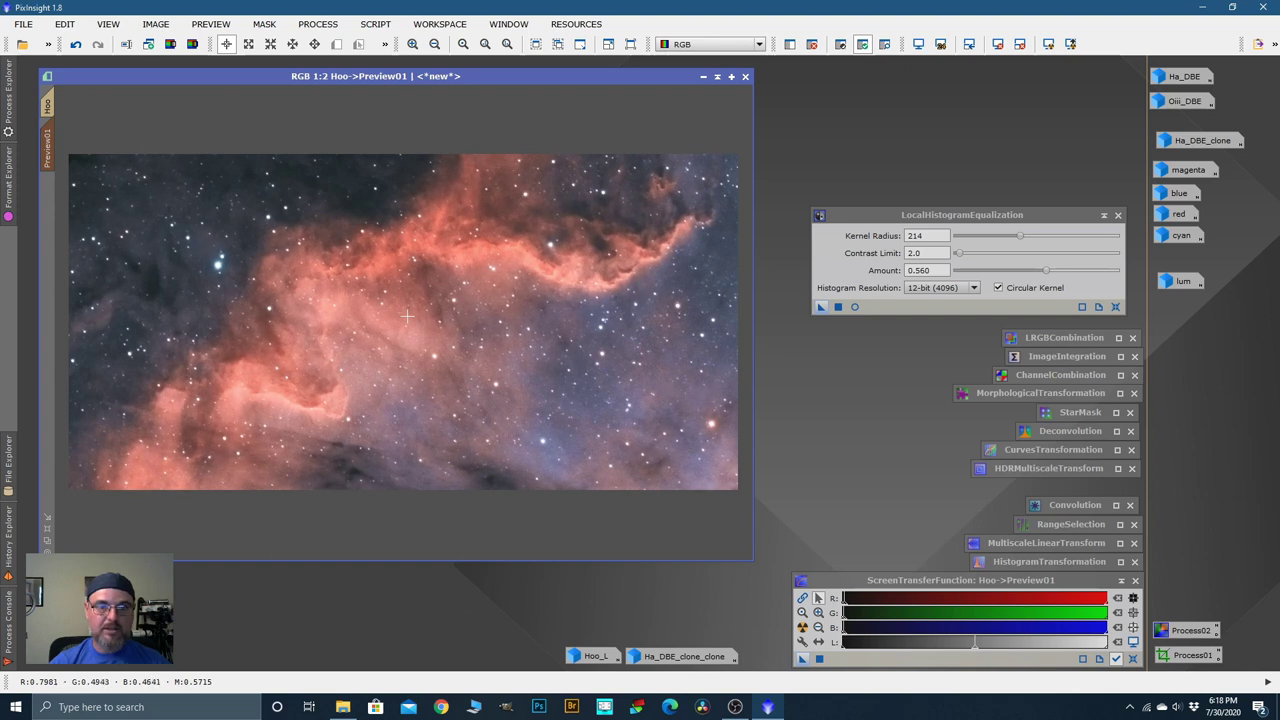
pyautogui.hotkey('ctrl', 'shift', 'z')
pyautogui.hotkey('ctrl', 'shift', 'z')
pyautogui.hotkey('ctrl', 'shift', 'z')
pyautogui.hotkey('ctrl', 'shift', 'z')
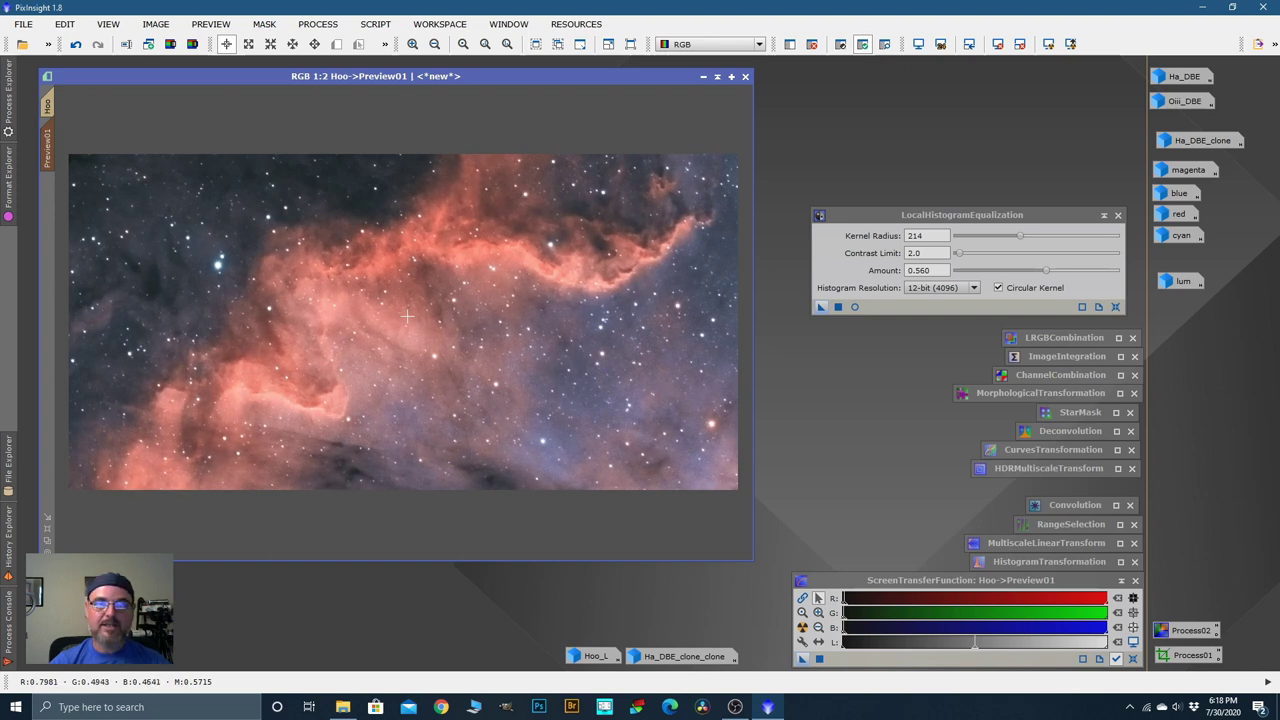
pyautogui.hotkey('ctrl', 'shift', 'z')
pyautogui.hotkey('ctrl', 'shift', 'z')
pyautogui.hotkey('ctrl', 'shift', 'z')
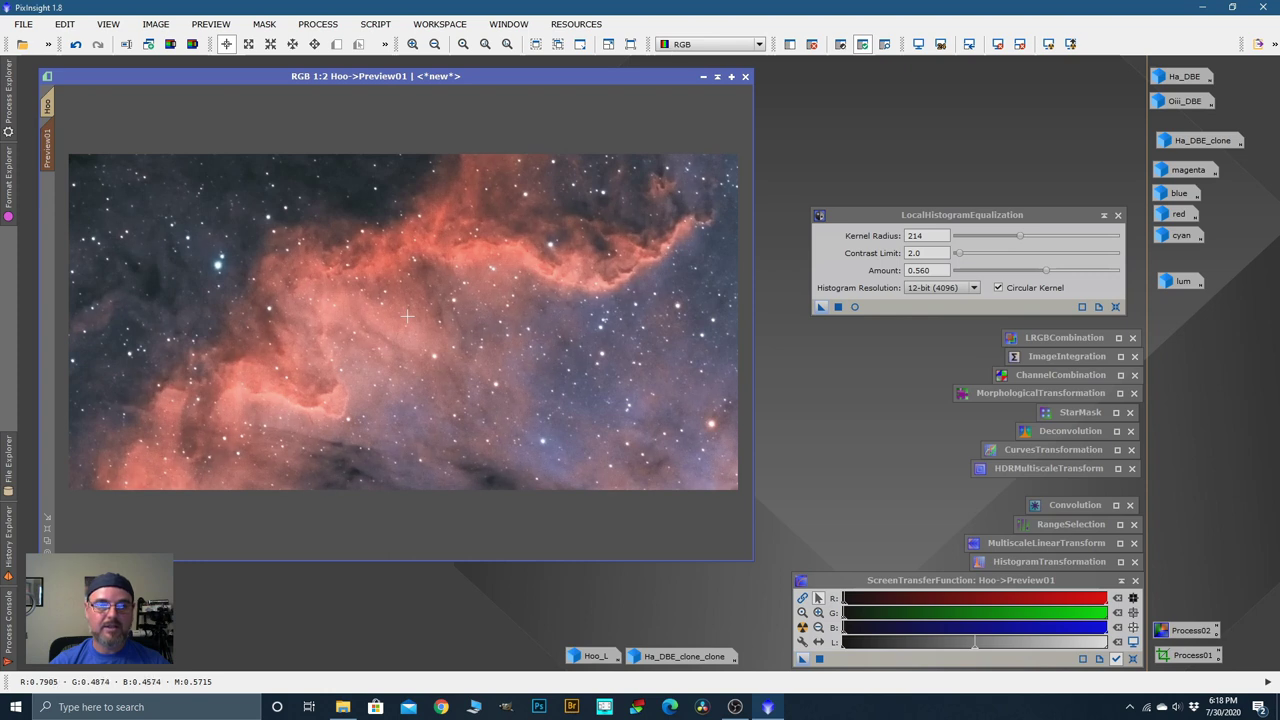
pyautogui.hotkey('ctrl', 'shift', 'z')
pyautogui.hotkey('ctrl', 'shift', 'z')
pyautogui.hotkey('ctrl', 'shift', 'z')
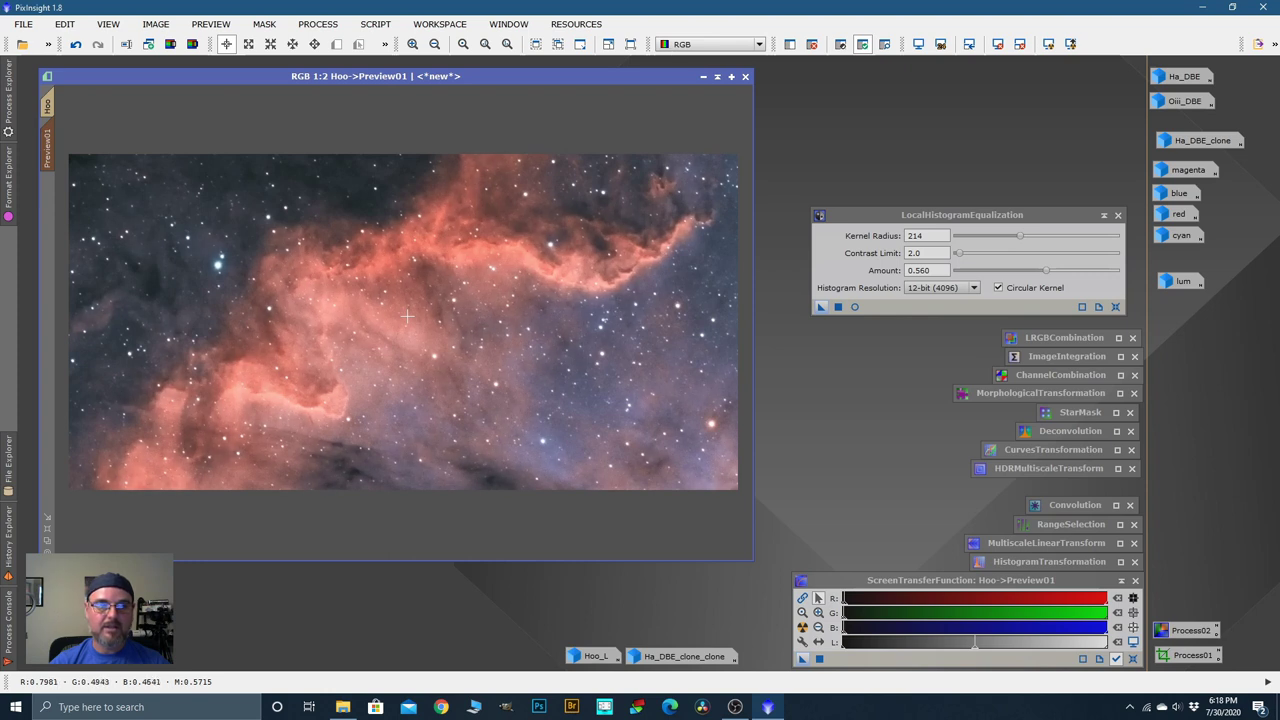
pyautogui.hotkey('ctrl', 'shift', 'z')
pyautogui.hotkey('ctrl', 'shift', 'z')
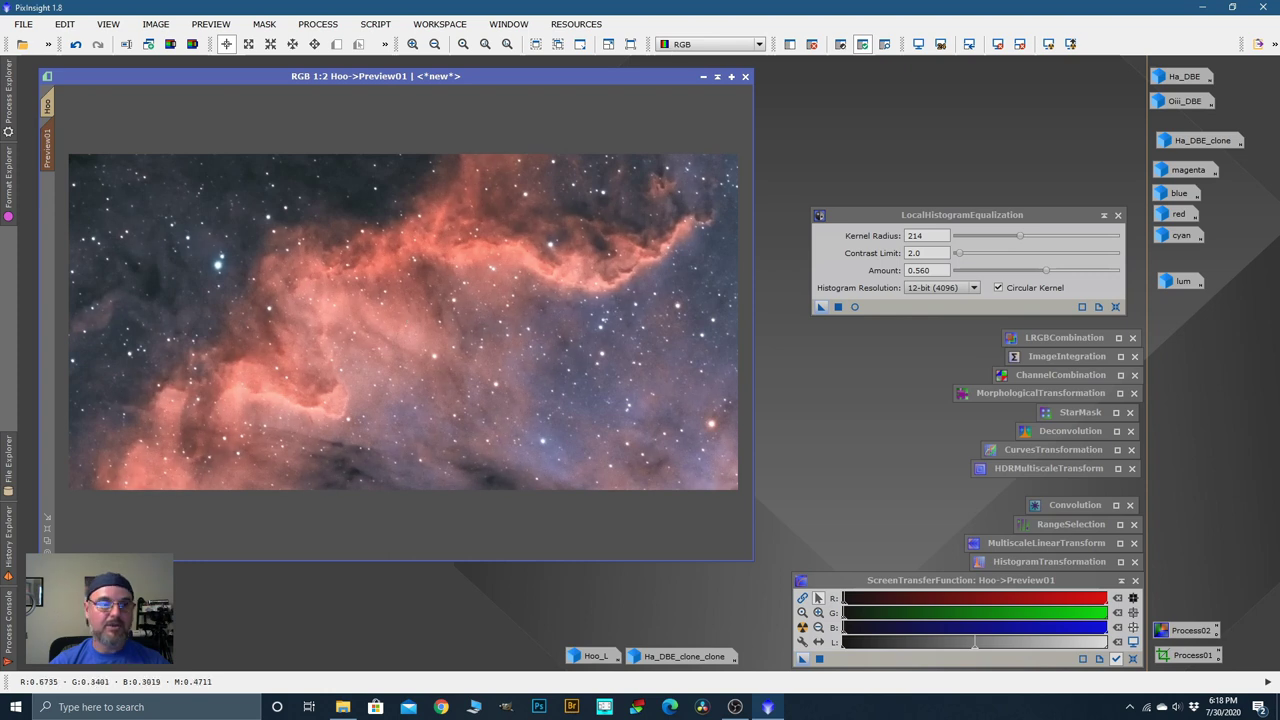
# Step: On the full Hoo image, compare the equalization result using Undo and Redo
pyautogui.click(48, 104)
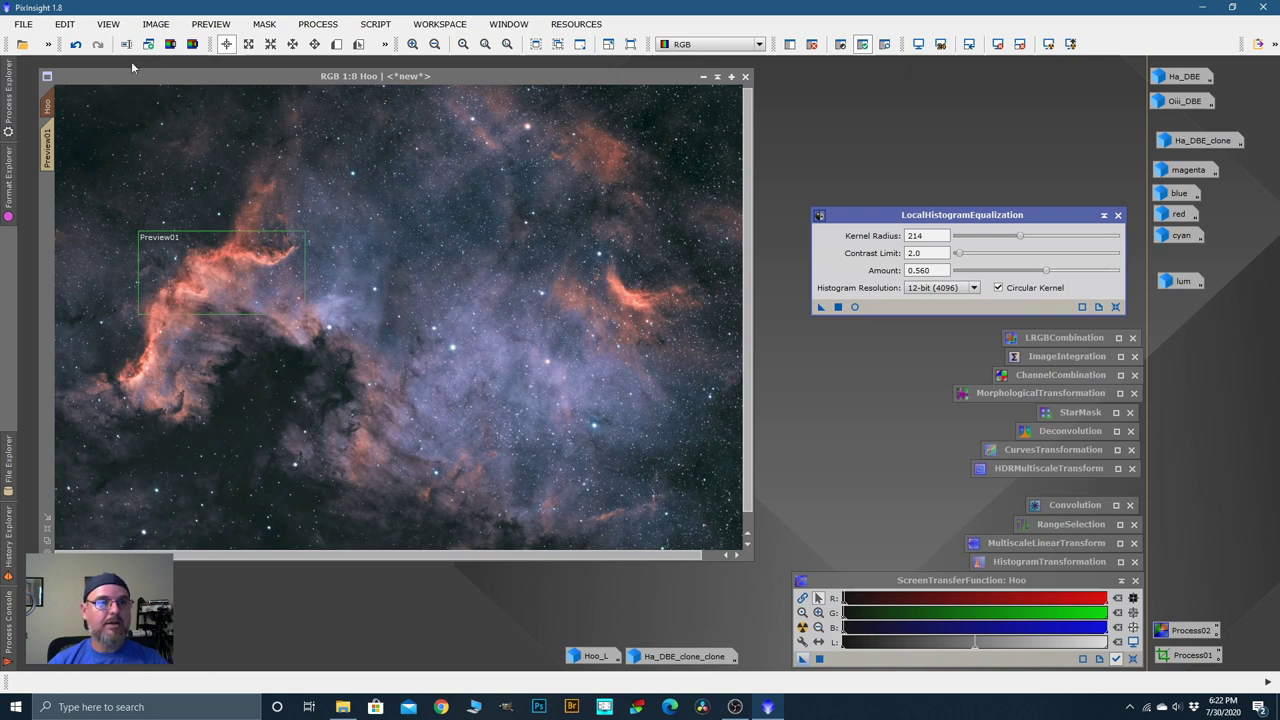
pyautogui.click(75, 45)
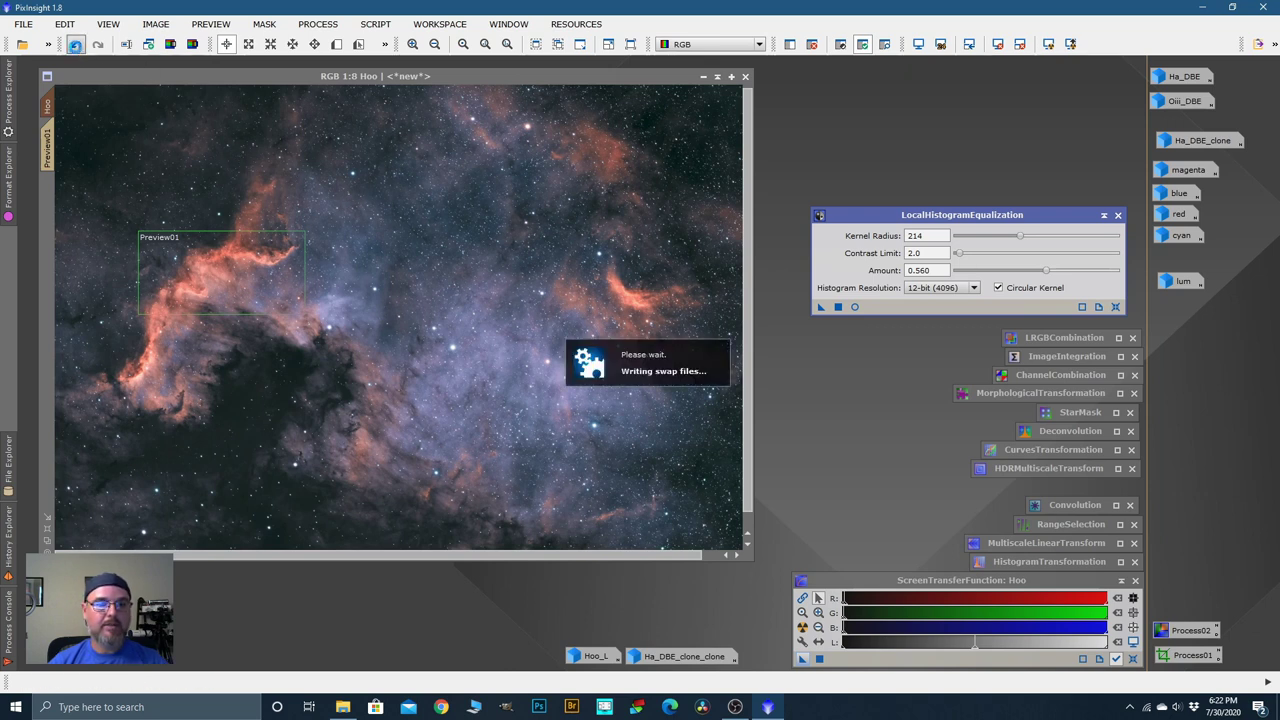
pyautogui.click(97, 45)
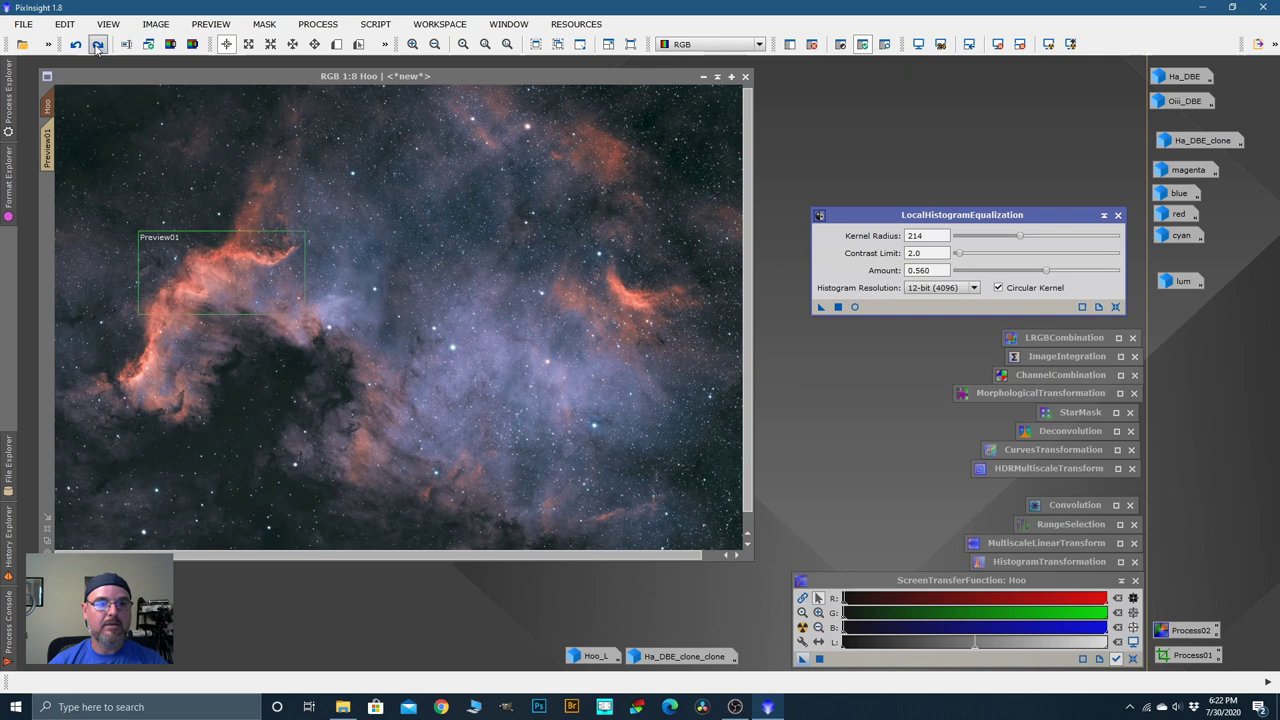
pyautogui.scroll(2, 398, 327)
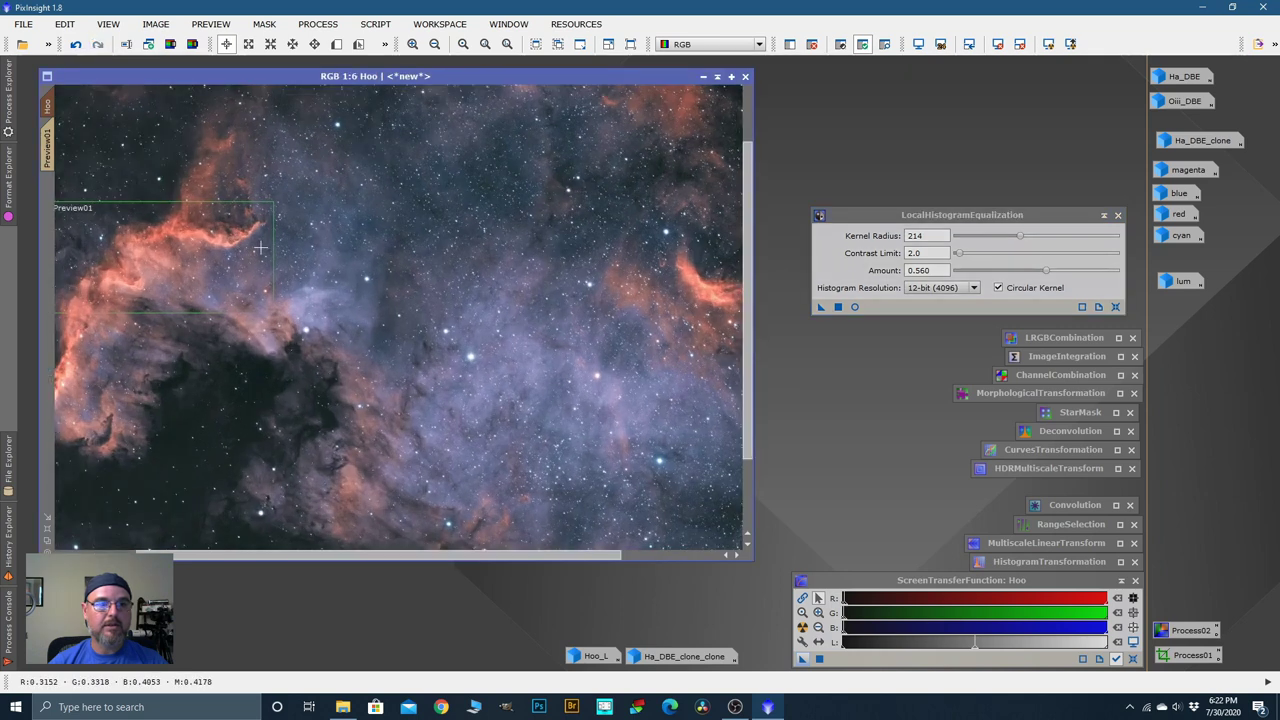
pyautogui.click(75, 45)
pyautogui.click(97, 45)
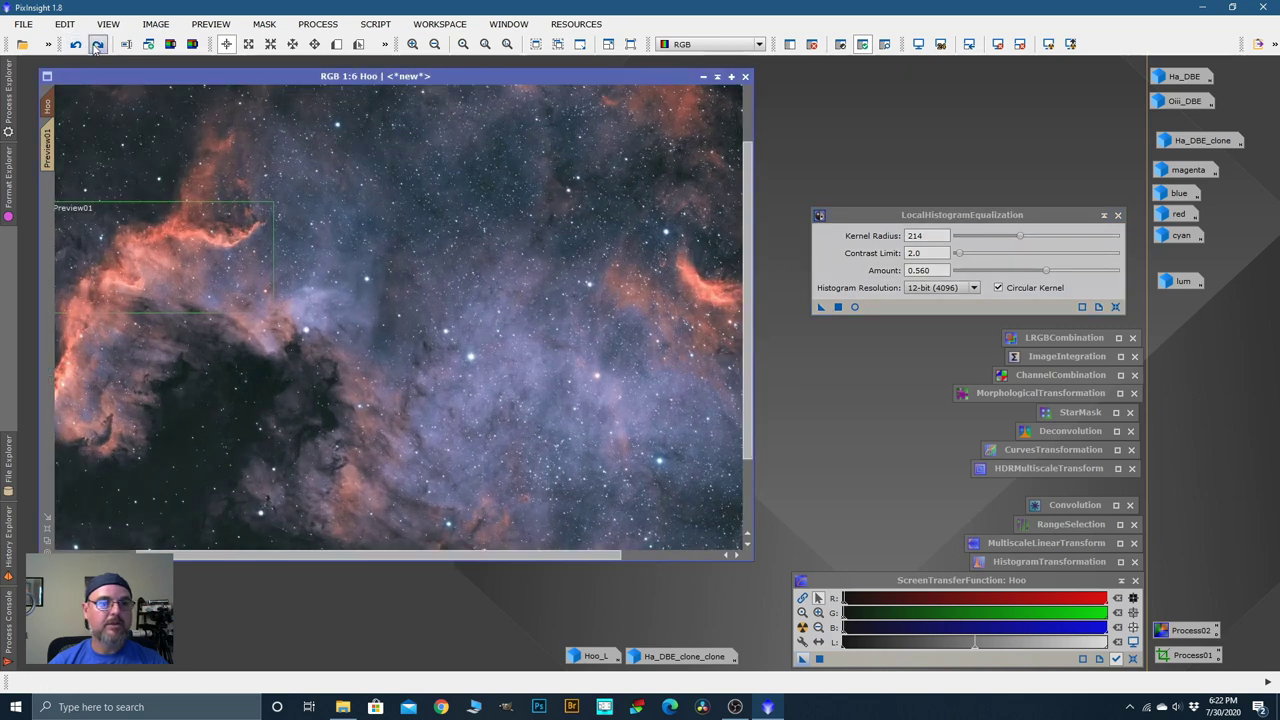
# Step: Save LocalHistogramEqualization as a process icon, then enlarge and fit the image window
pyautogui.click(1103, 216)
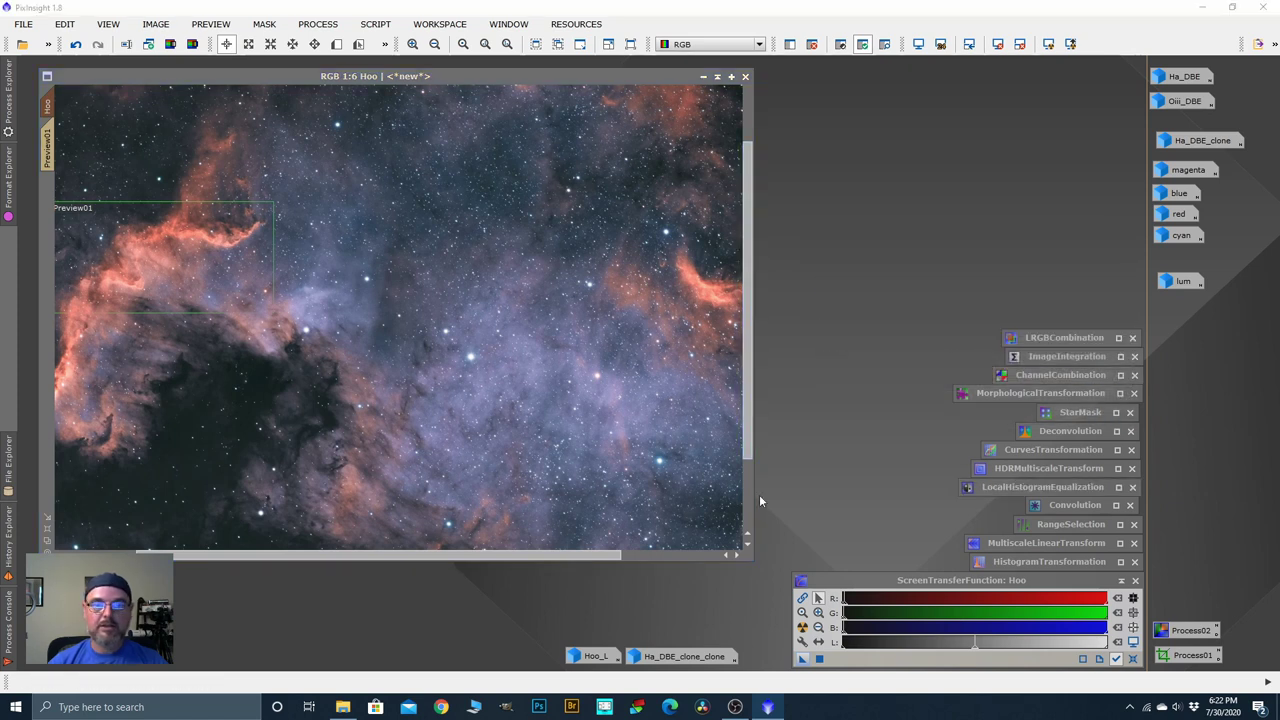
pyautogui.moveTo(755, 557); pyautogui.dragTo(770, 590)
pyautogui.scroll(-1, 720, 460)
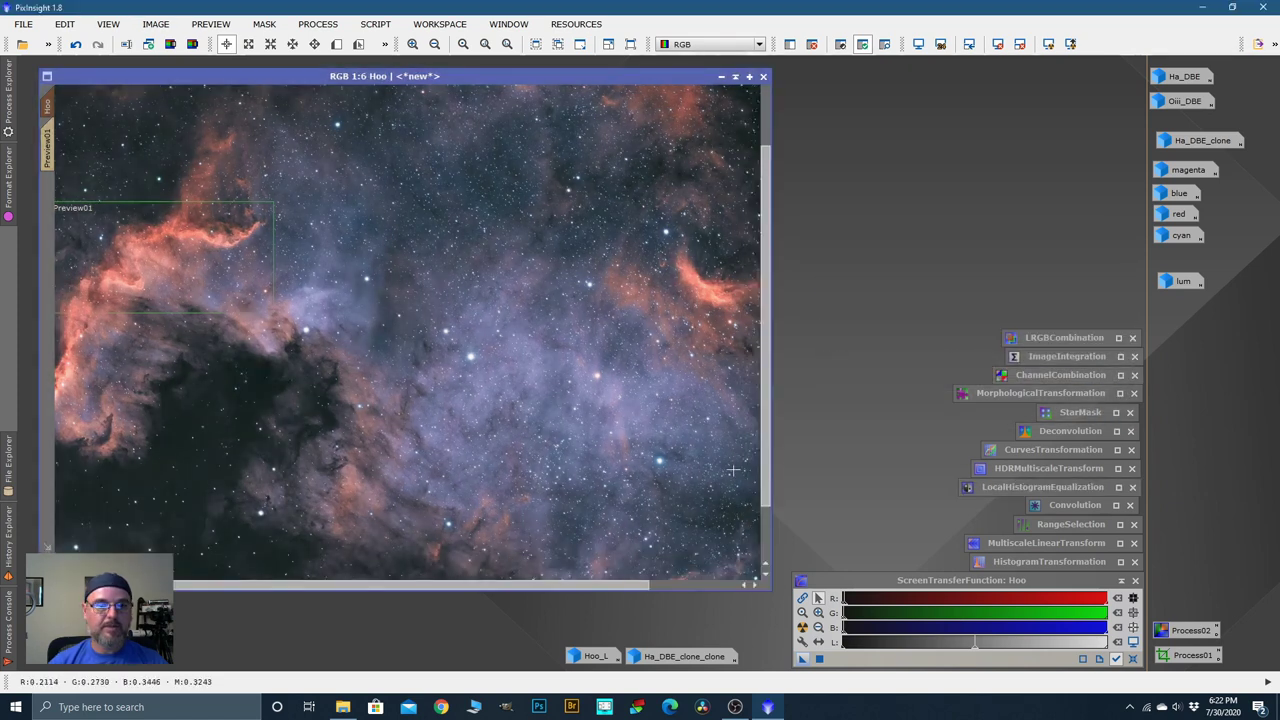
pyautogui.scroll(-1, 720, 460)
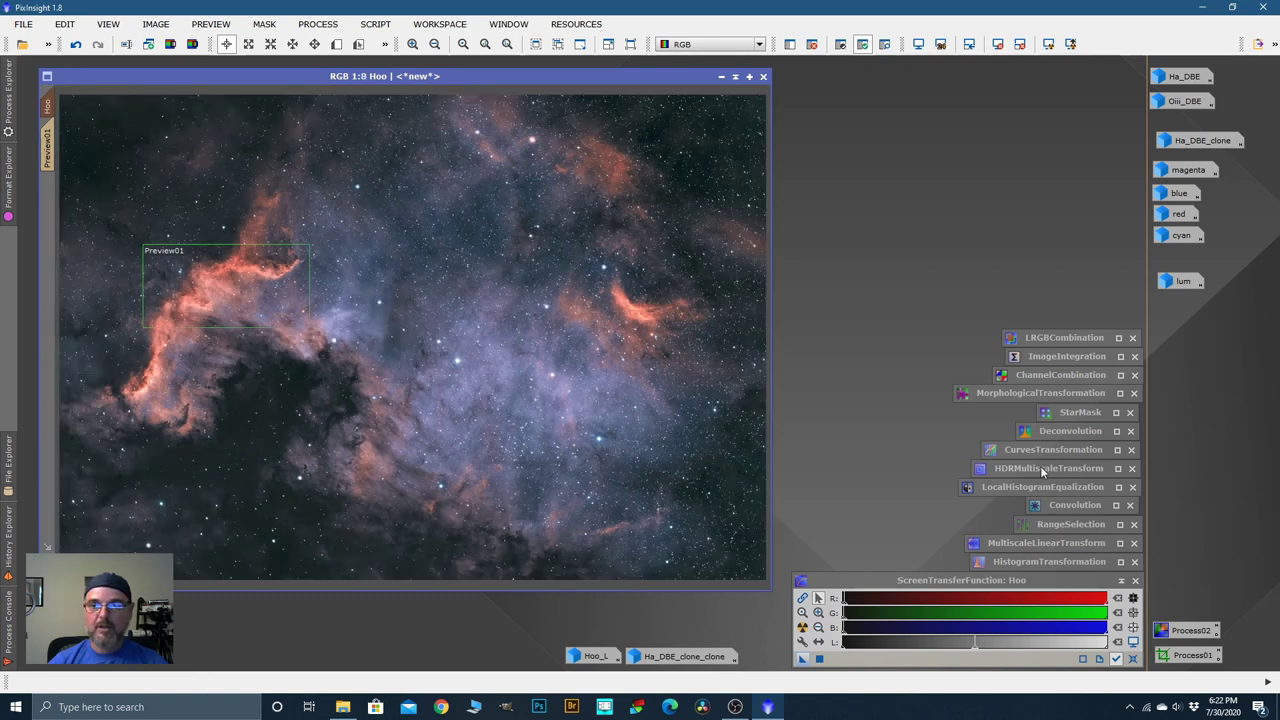
# Step: Open StarMask and raise its Scale by one from 9
pyautogui.doubleClick(1076, 413)
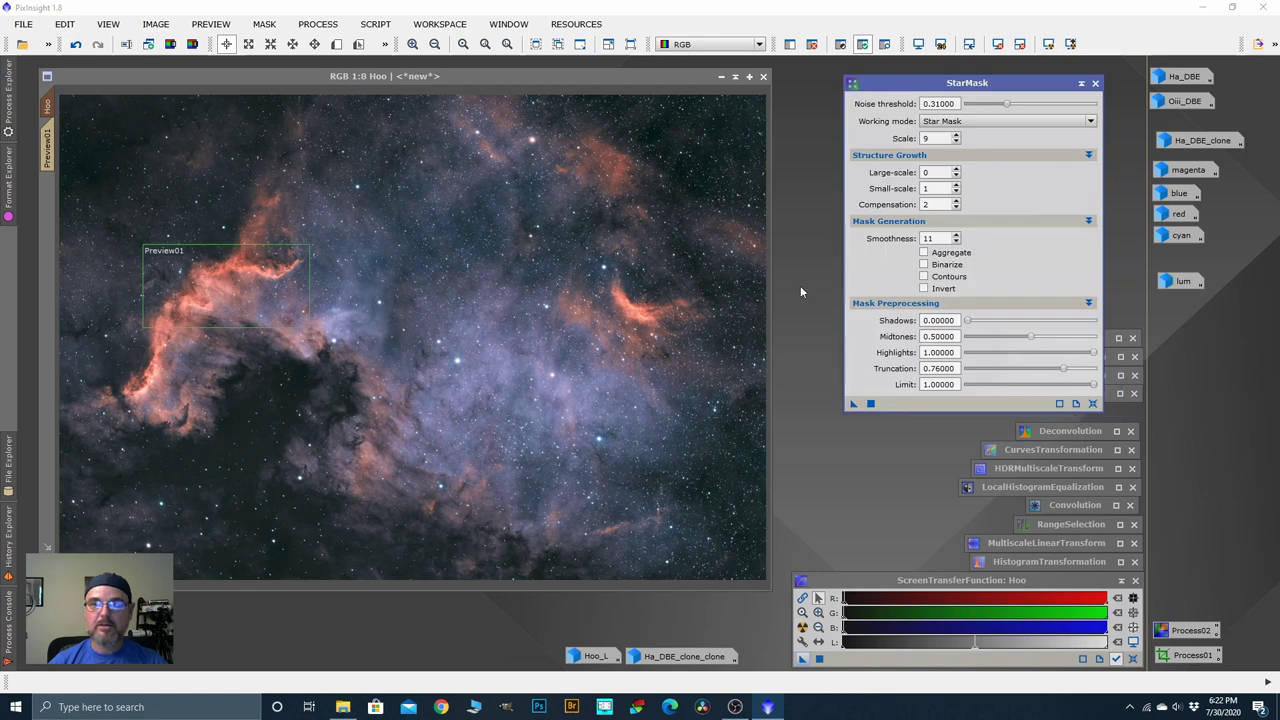
pyautogui.click(318, 24)
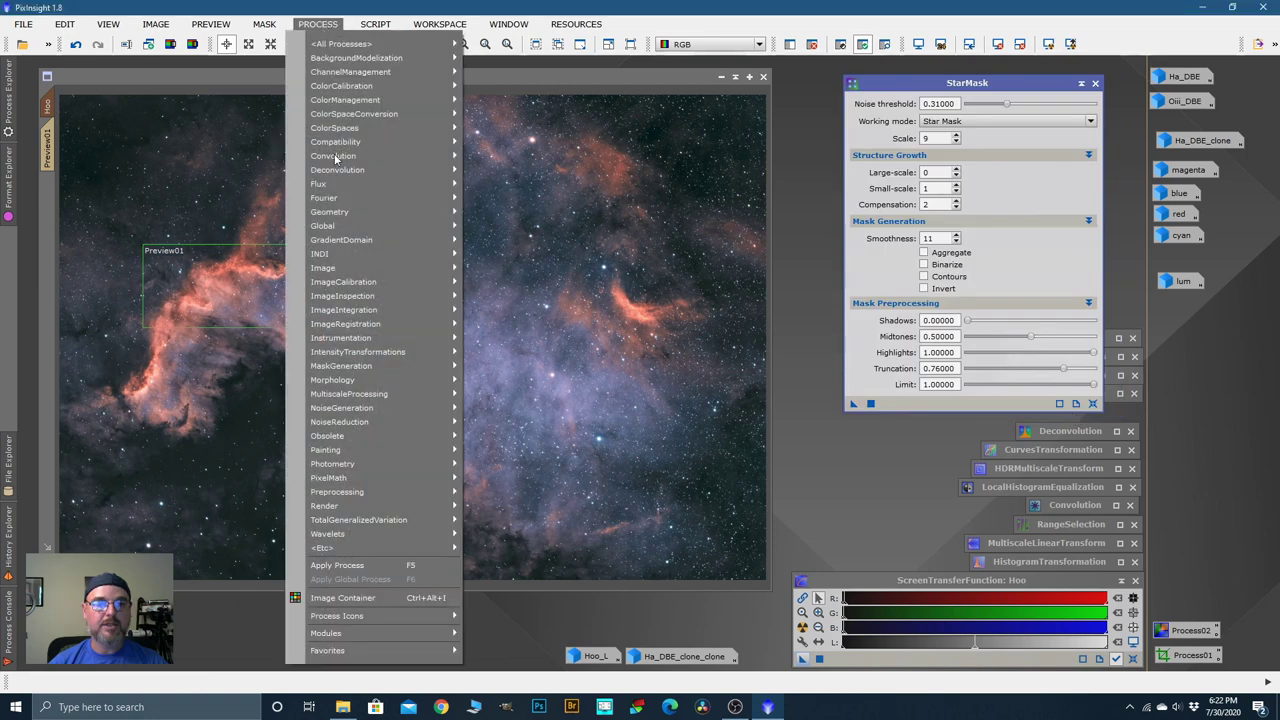
pyautogui.moveTo(369, 365)
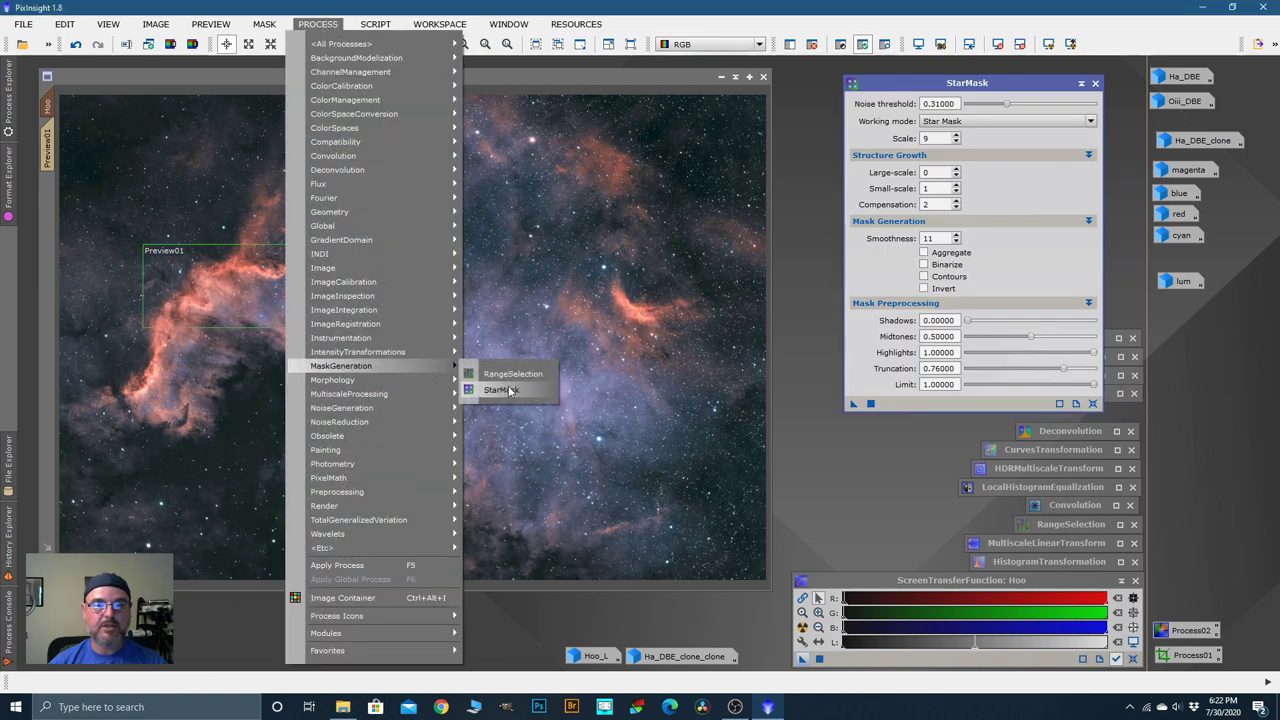
pyautogui.click(764, 454)
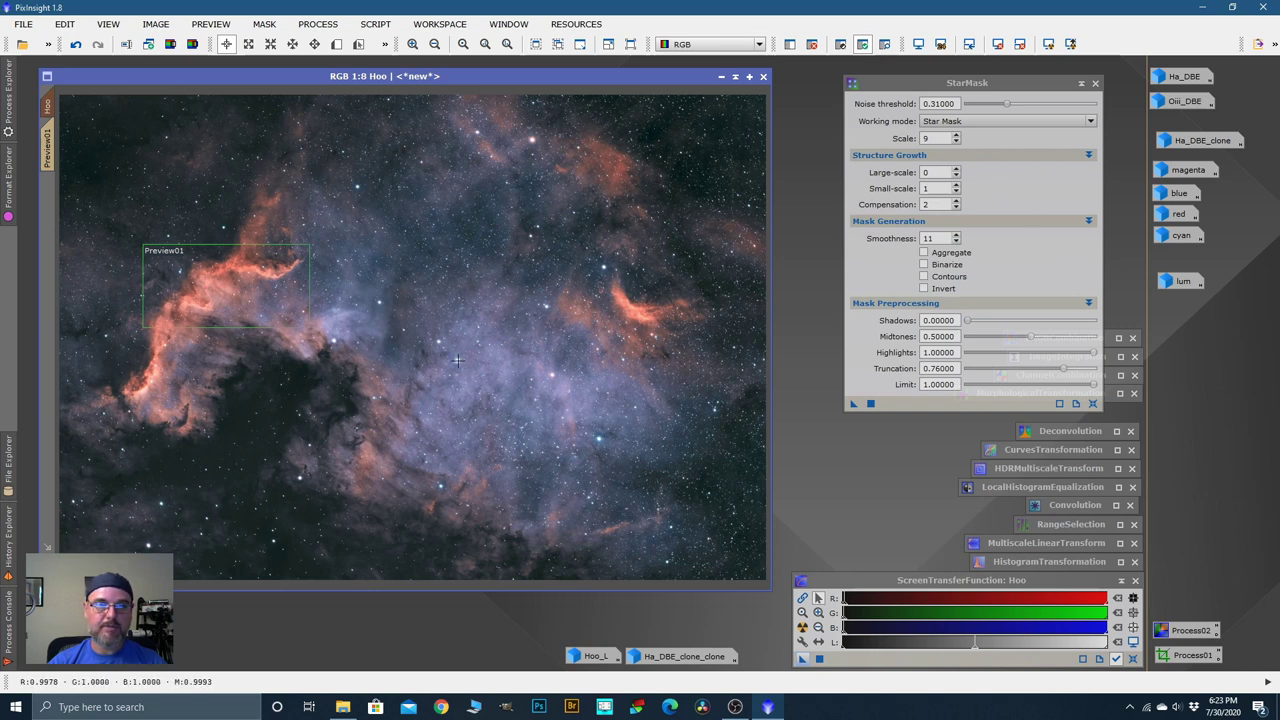
pyautogui.click(957, 136)
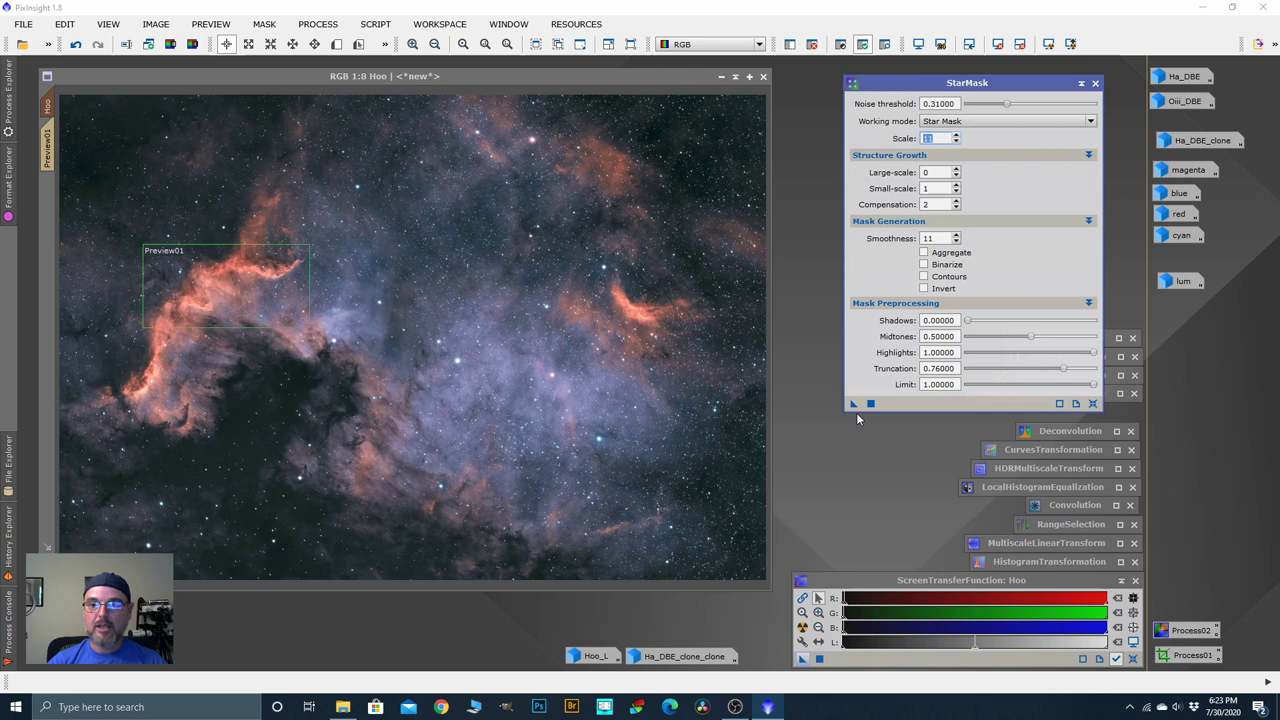
# Step: Generate a star_mask image from Hoo and line it up with Hoo for comparison
pyautogui.moveTo(853, 404); pyautogui.dragTo(686, 402)
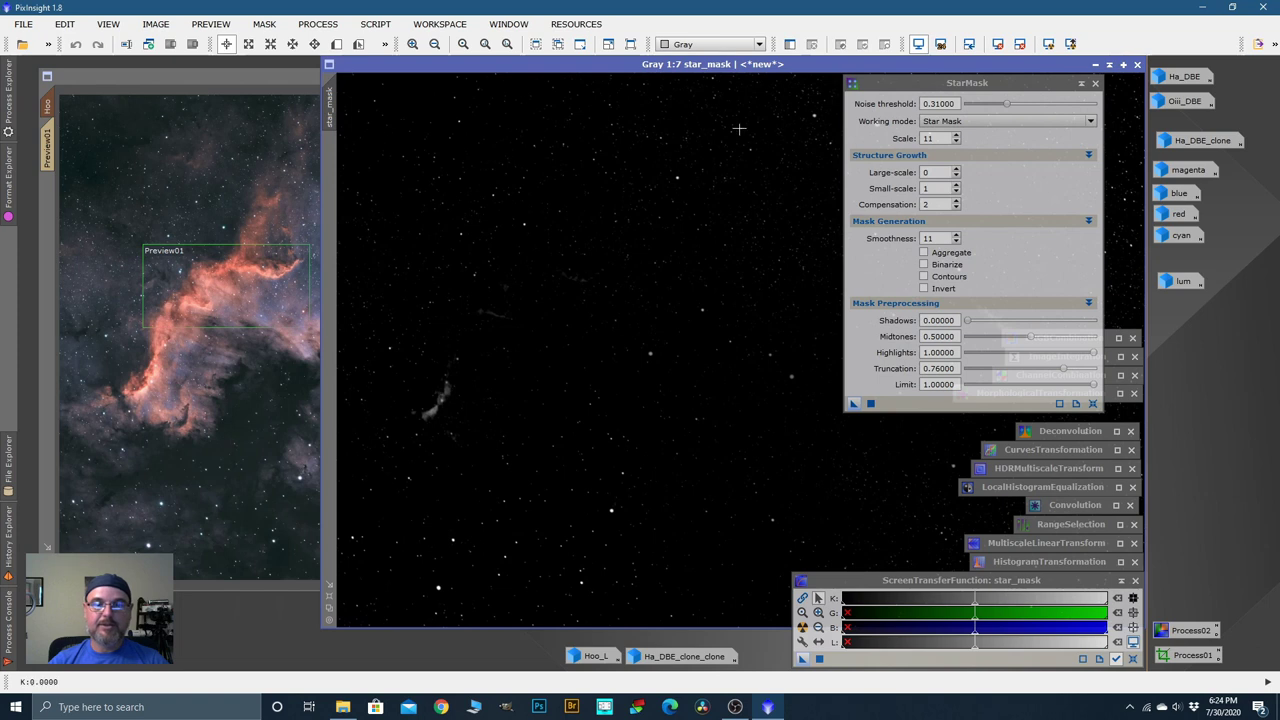
pyautogui.moveTo(762, 66); pyautogui.dragTo(508, 89)
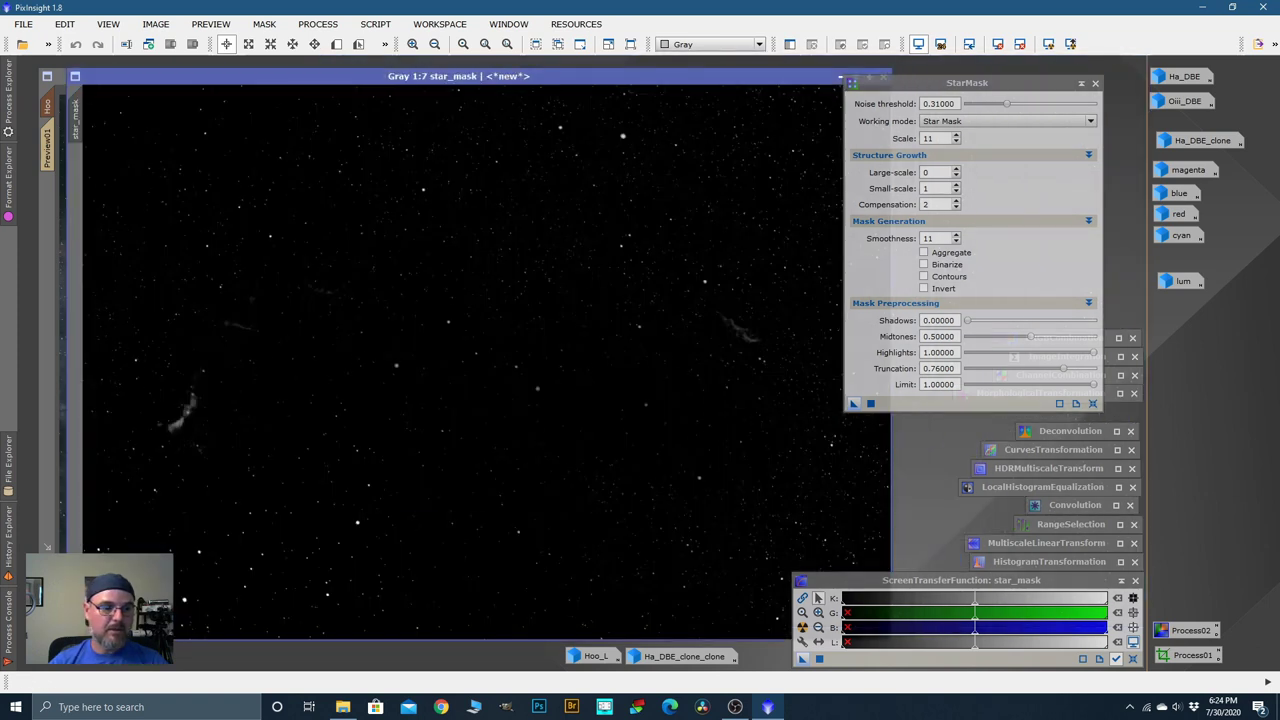
pyautogui.hotkey('ctrl', '-')
pyautogui.hotkey('ctrl', '-')
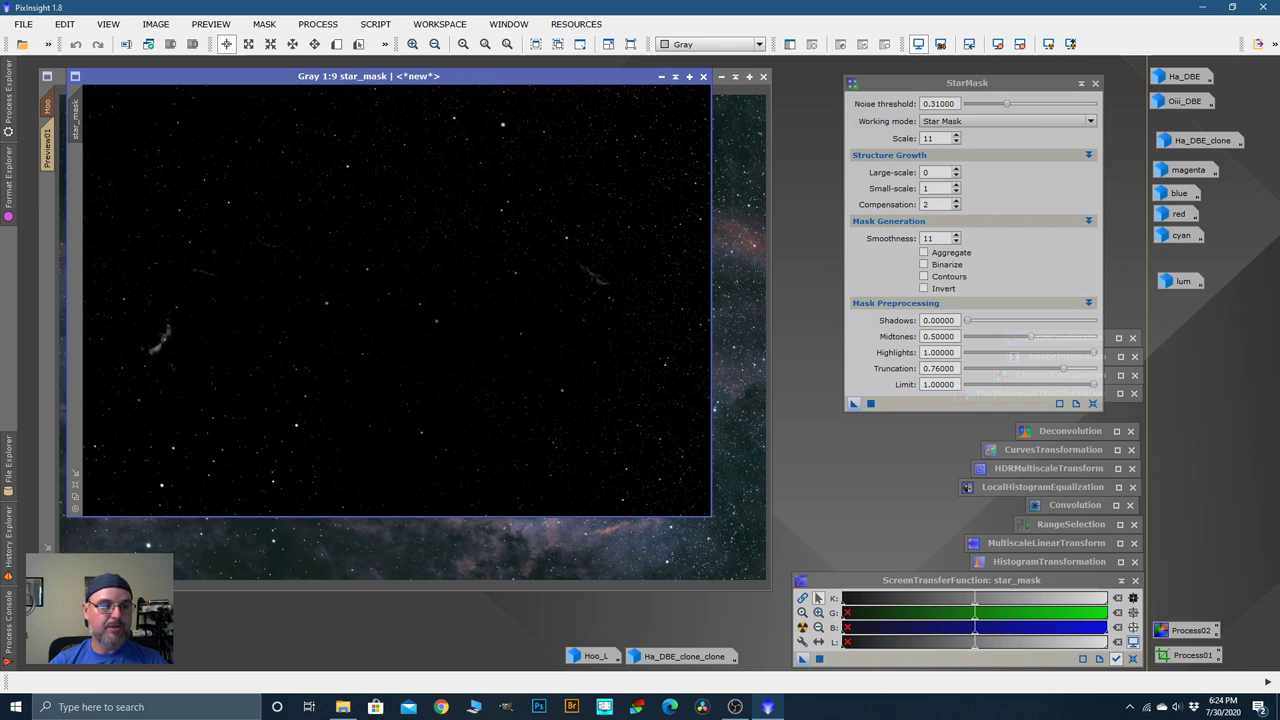
pyautogui.click(570, 560)
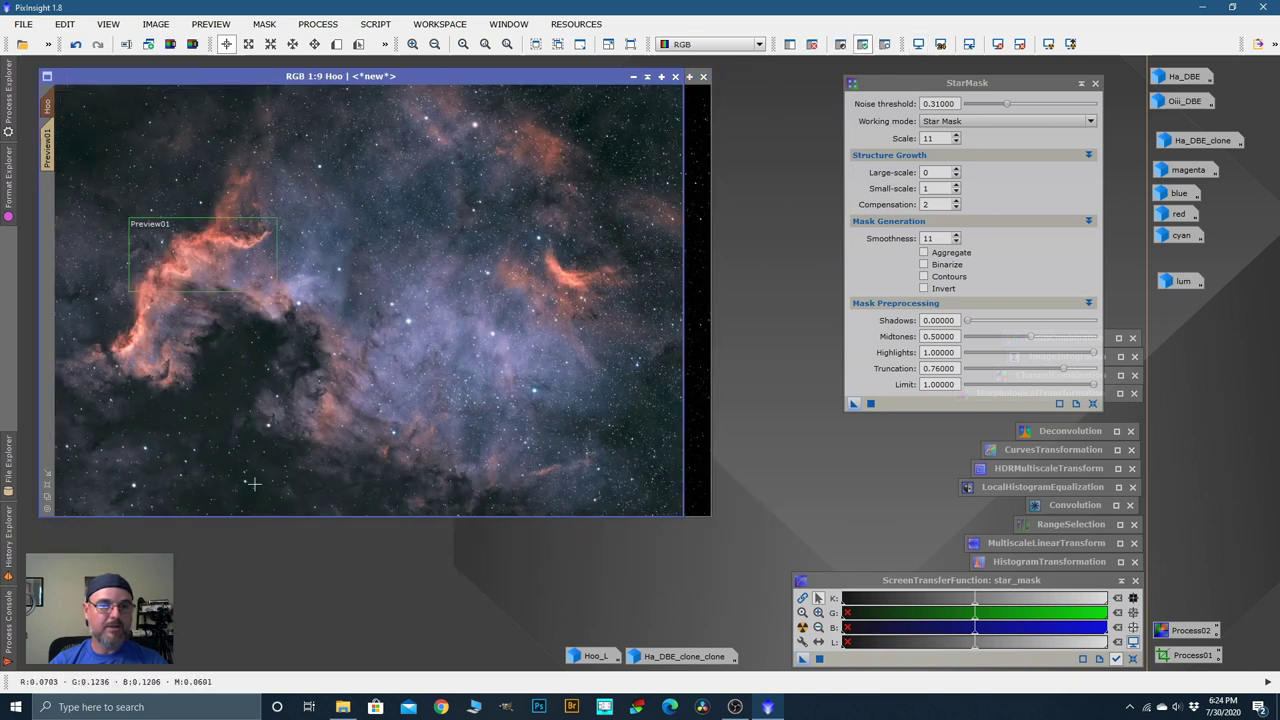
pyautogui.moveTo(570, 78); pyautogui.dragTo(595, 90)
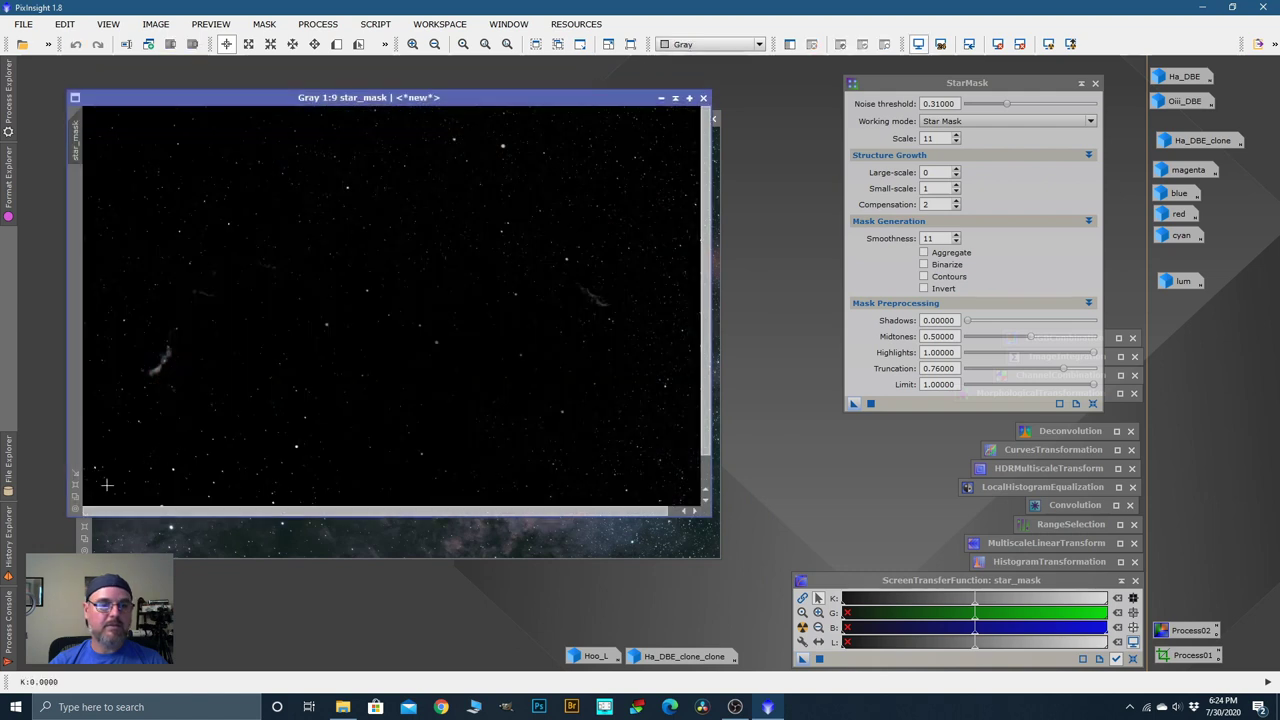
pyautogui.moveTo(496, 96); pyautogui.dragTo(650, 125)
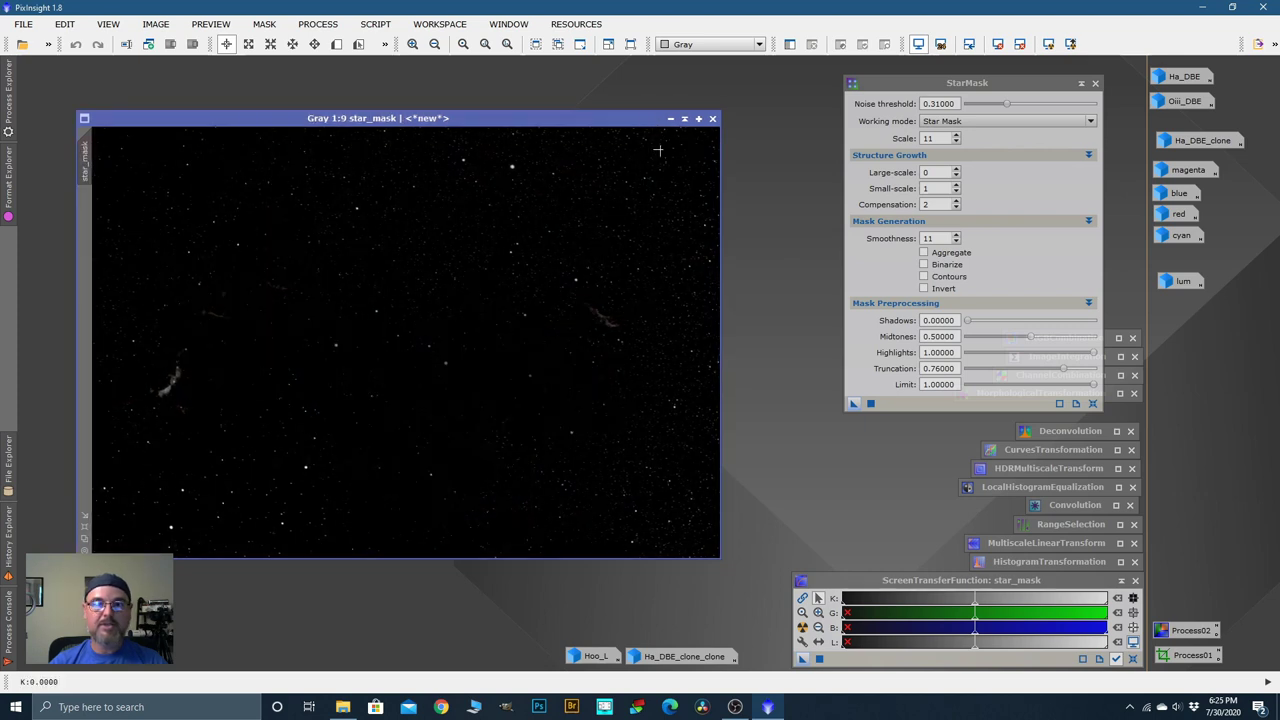
# Step: Close star_mask, use Hoo's Mask submenu, and delete Preview01 from Hoo
pyautogui.click(712, 119)
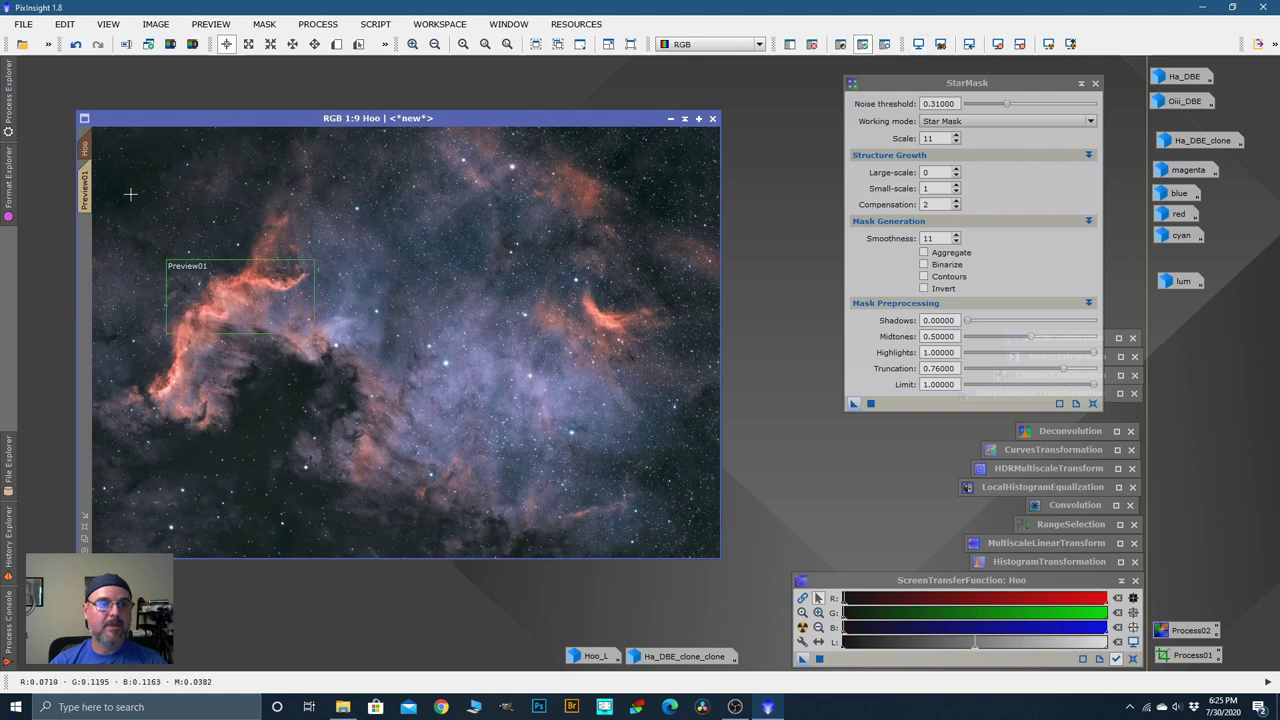
pyautogui.rightClick(349, 246)
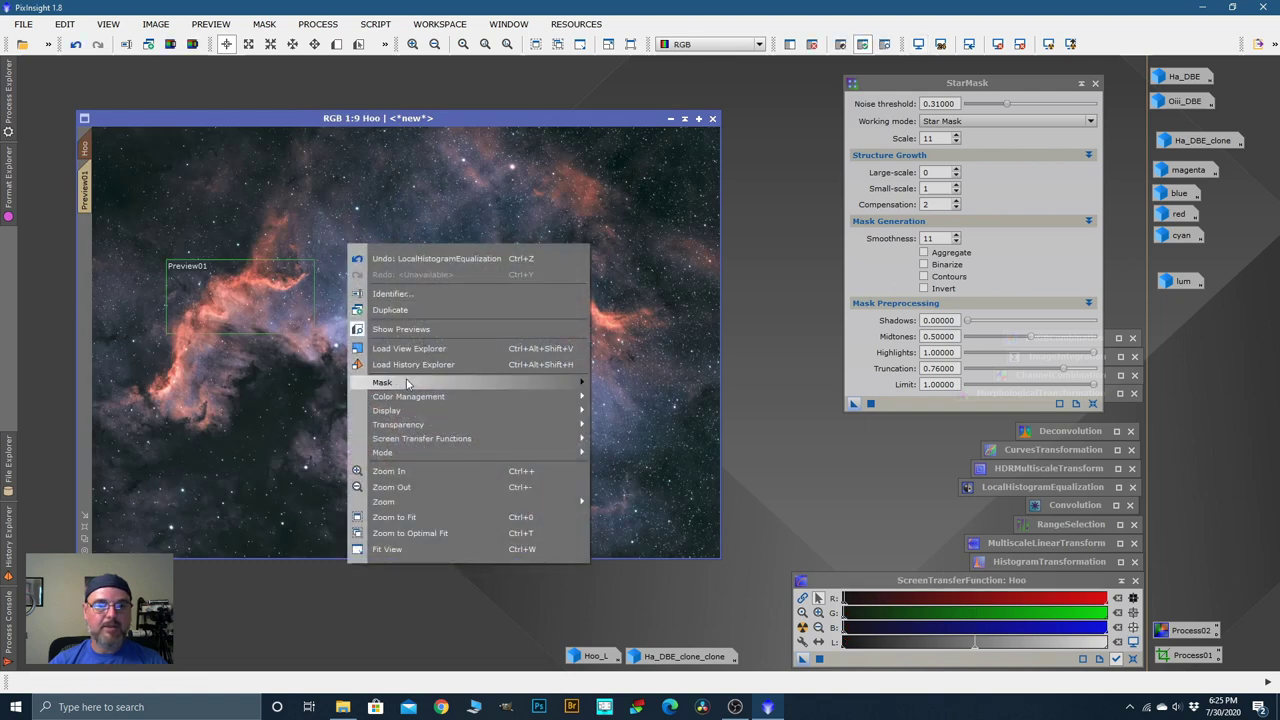
pyautogui.moveTo(478, 381)
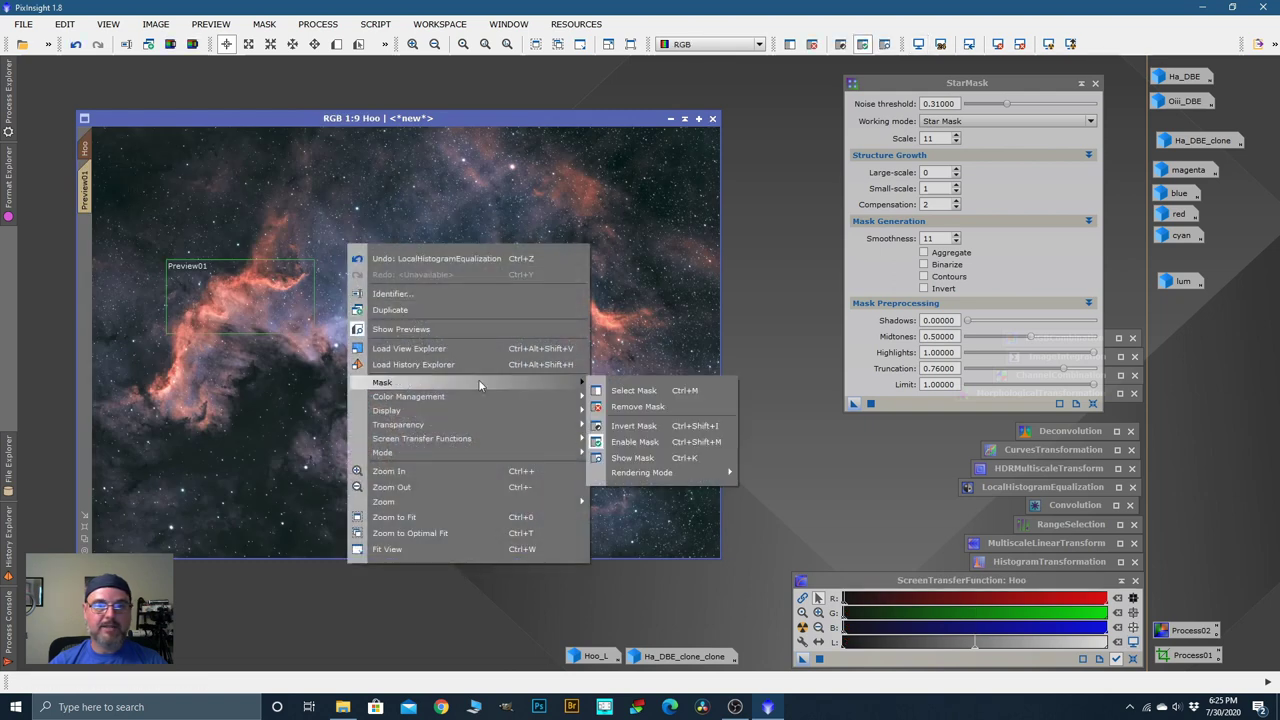
pyautogui.click(636, 427)
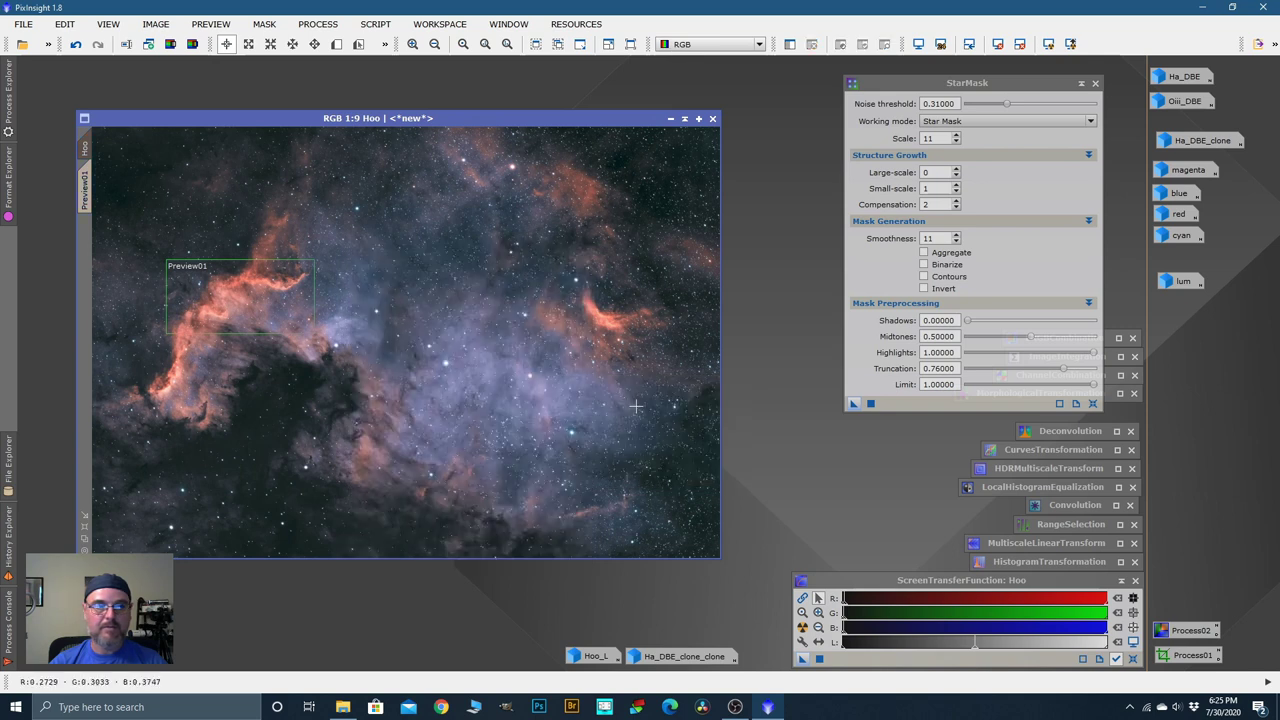
pyautogui.rightClick(93, 188)
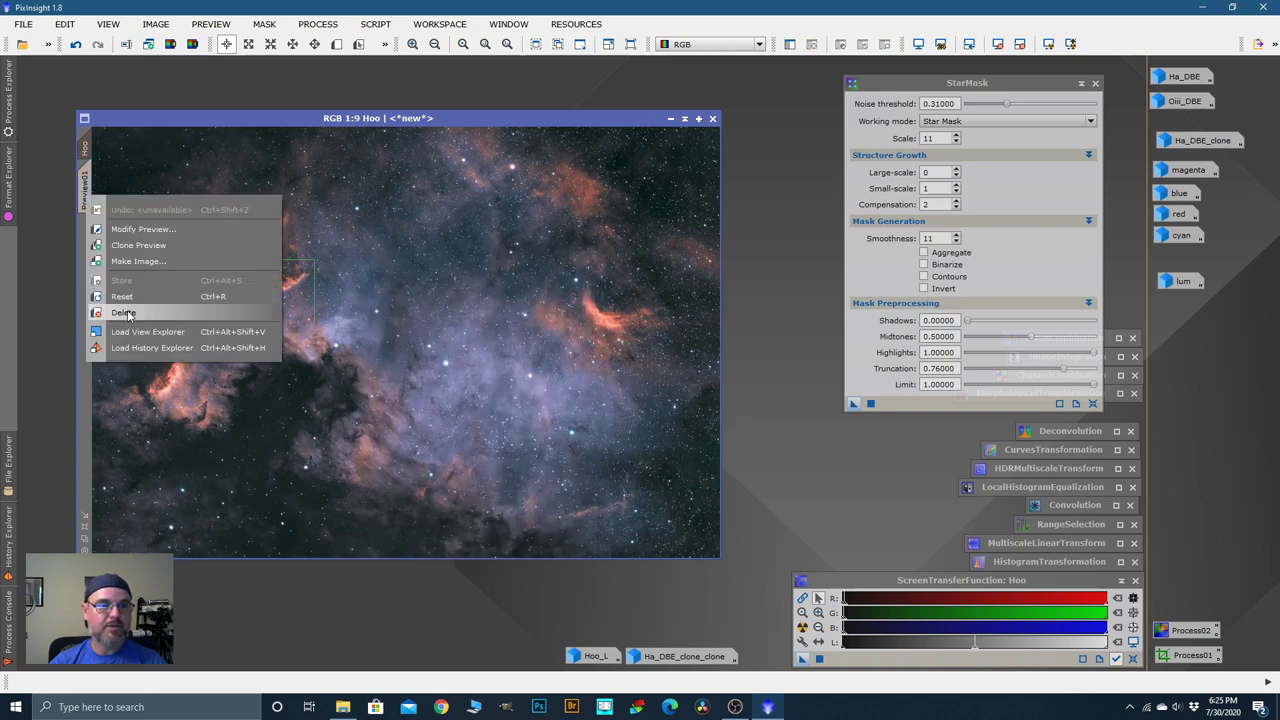
pyautogui.click(130, 305)
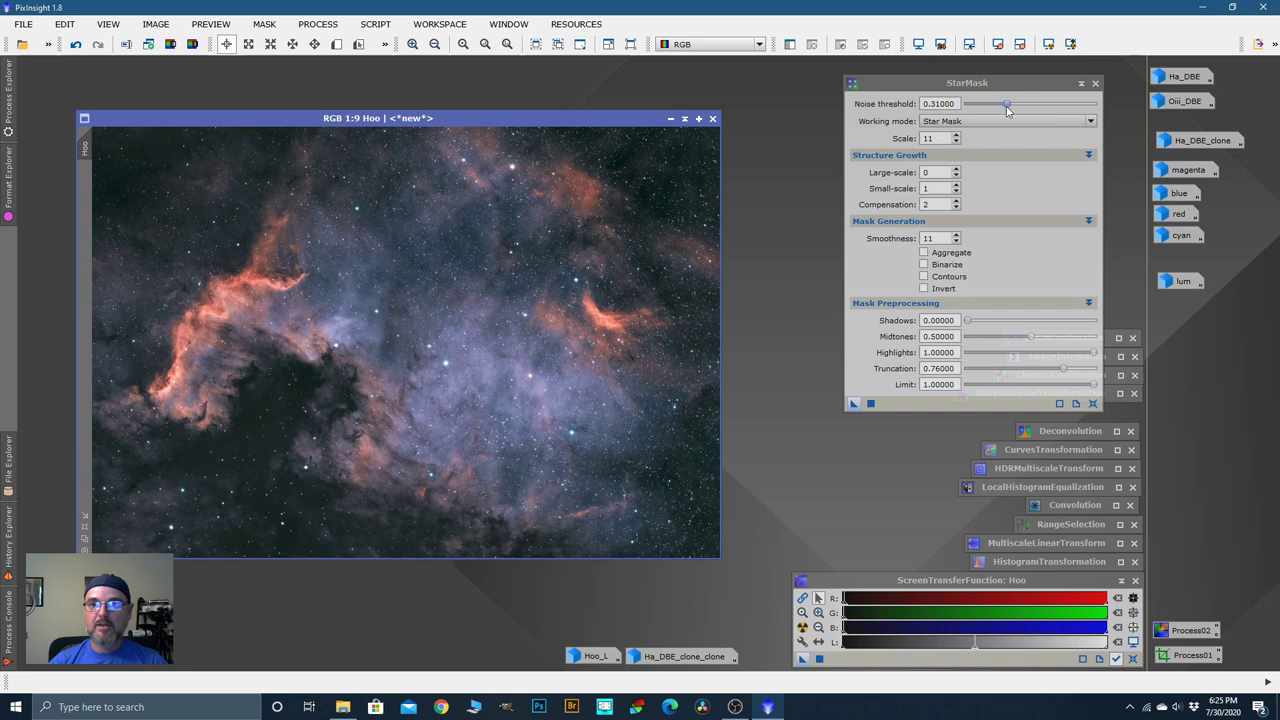
# Step: Set StarMask noise threshold to 0.29 and Scale to 12, zooming Hoo to check stars
pyautogui.moveTo(1007, 104); pyautogui.dragTo(1014, 106)
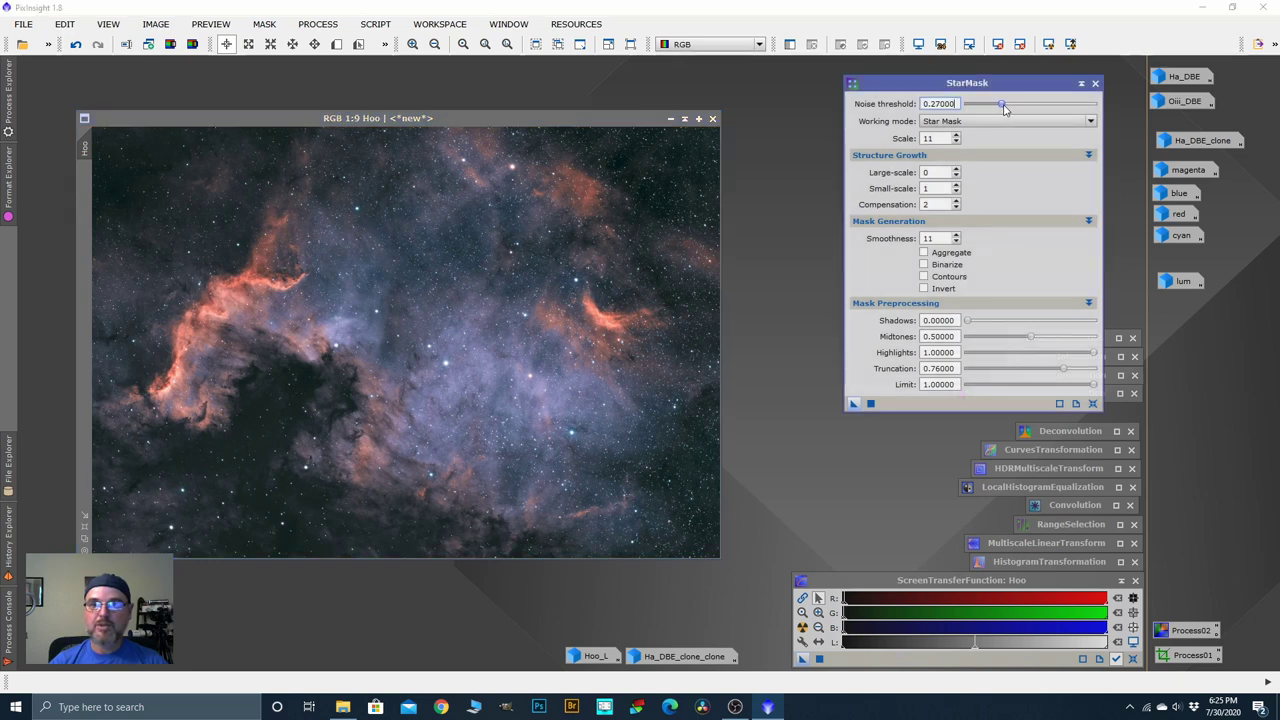
pyautogui.moveTo(1005, 108); pyautogui.dragTo(1010, 108)
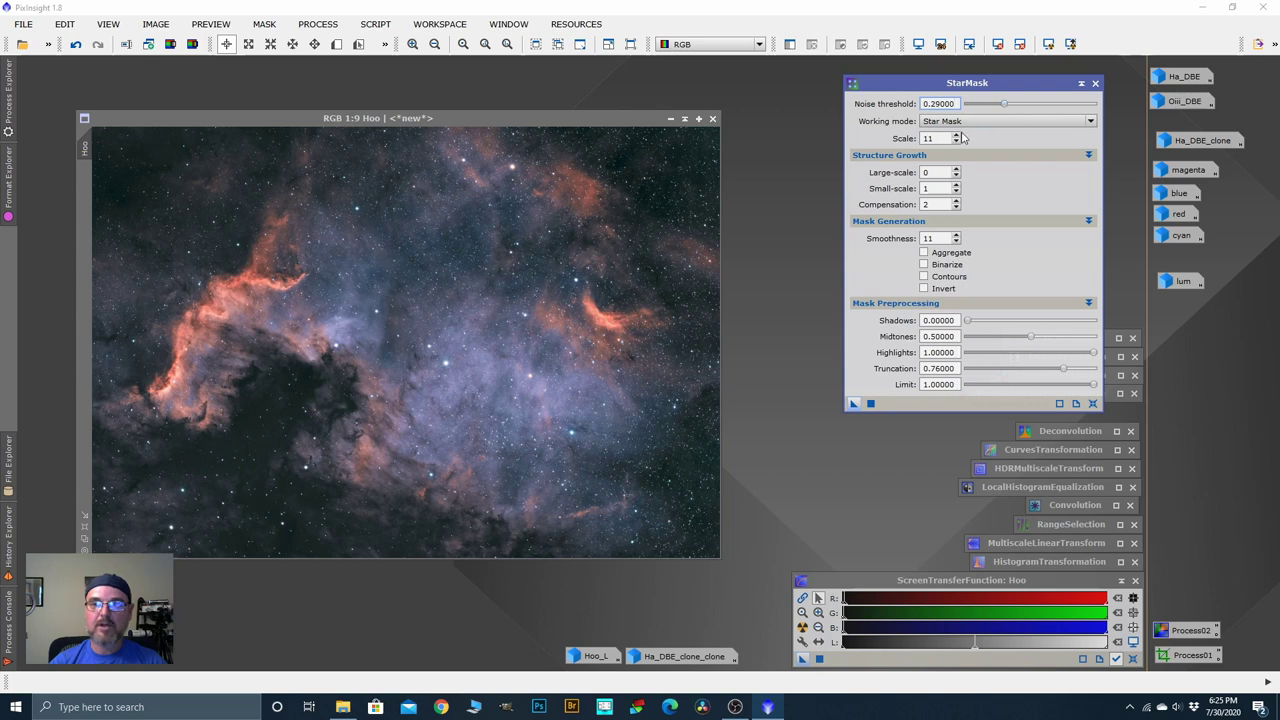
pyautogui.click(958, 136)
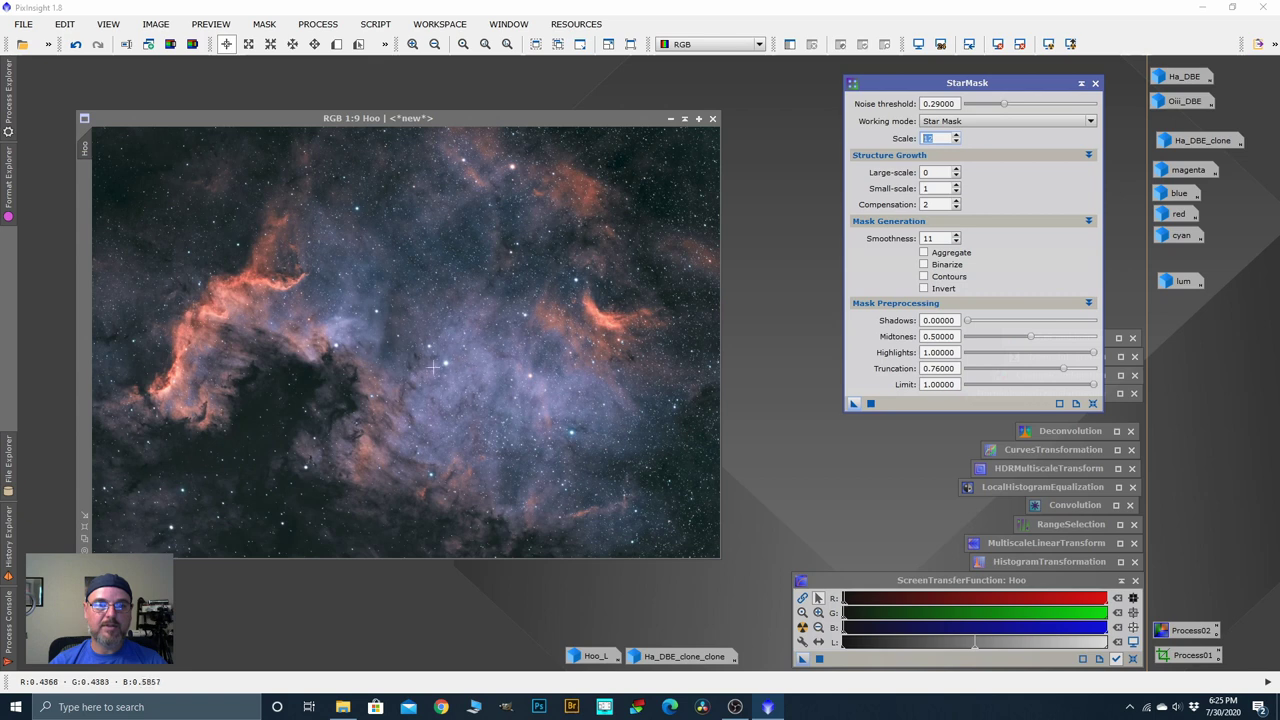
pyautogui.scroll(5, 450, 365)
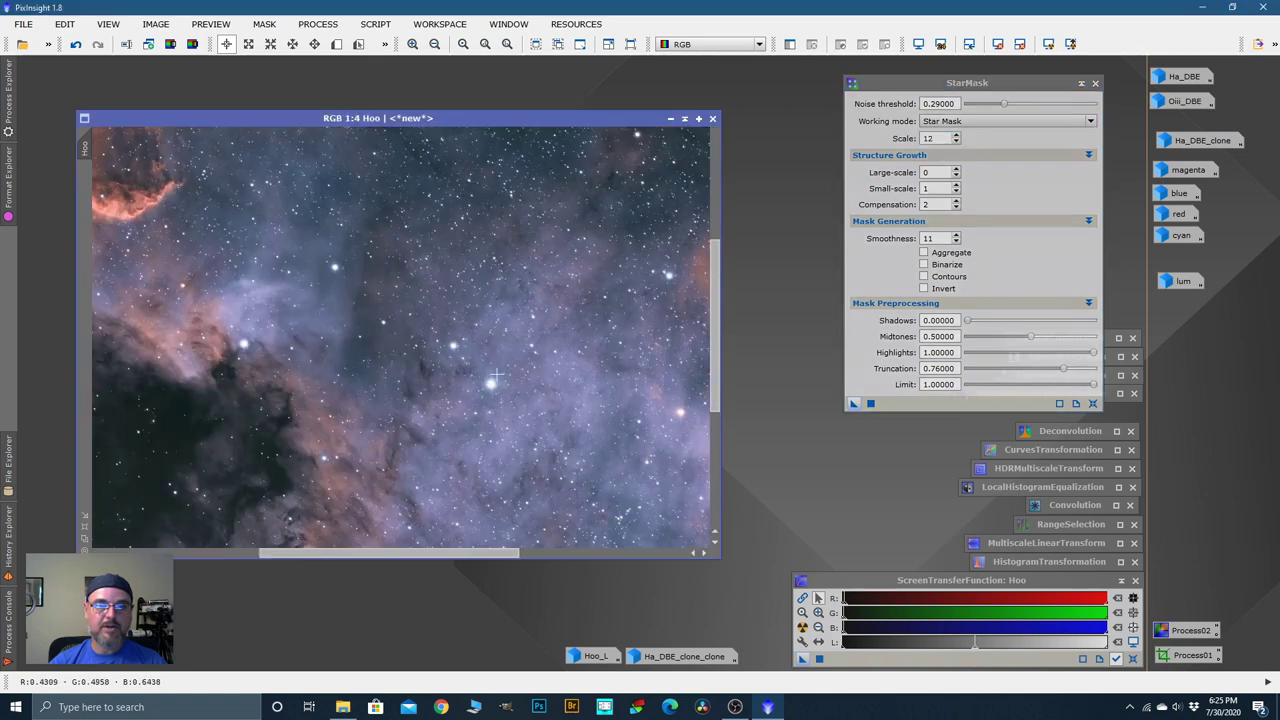
pyautogui.scroll(-4, 499, 372)
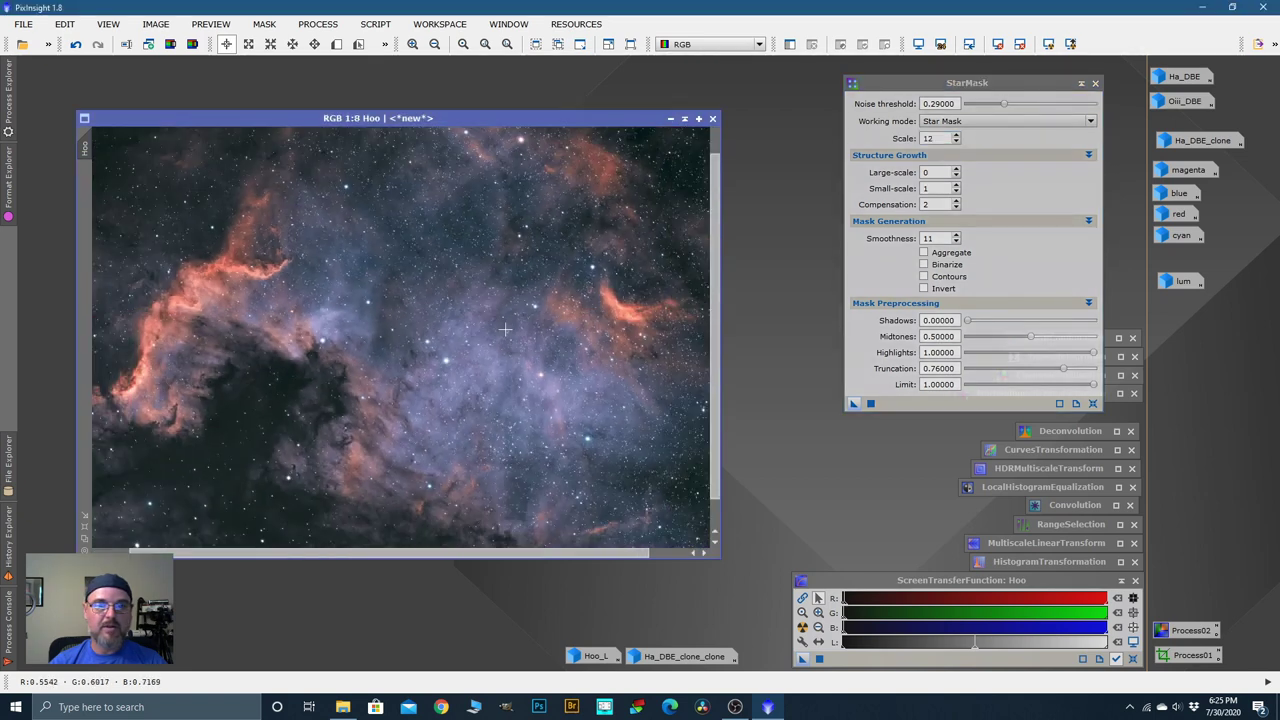
pyautogui.scroll(-1, 505, 328)
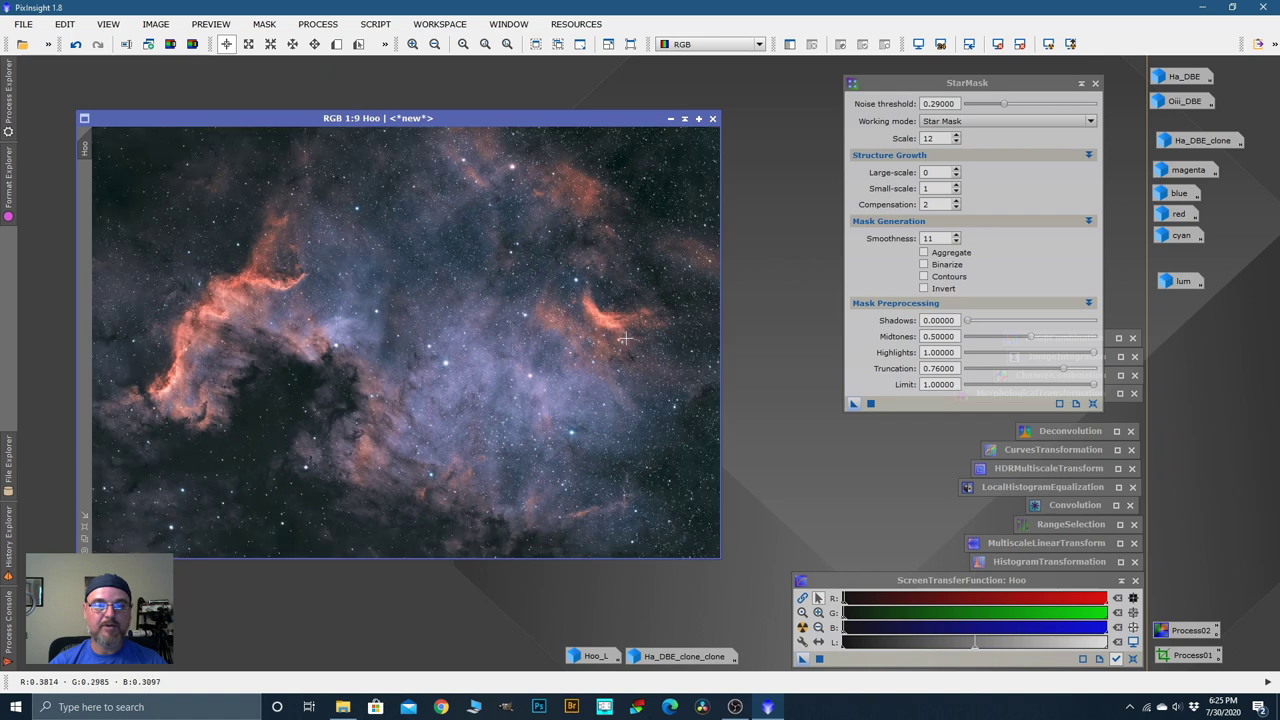
pyautogui.click(855, 406)
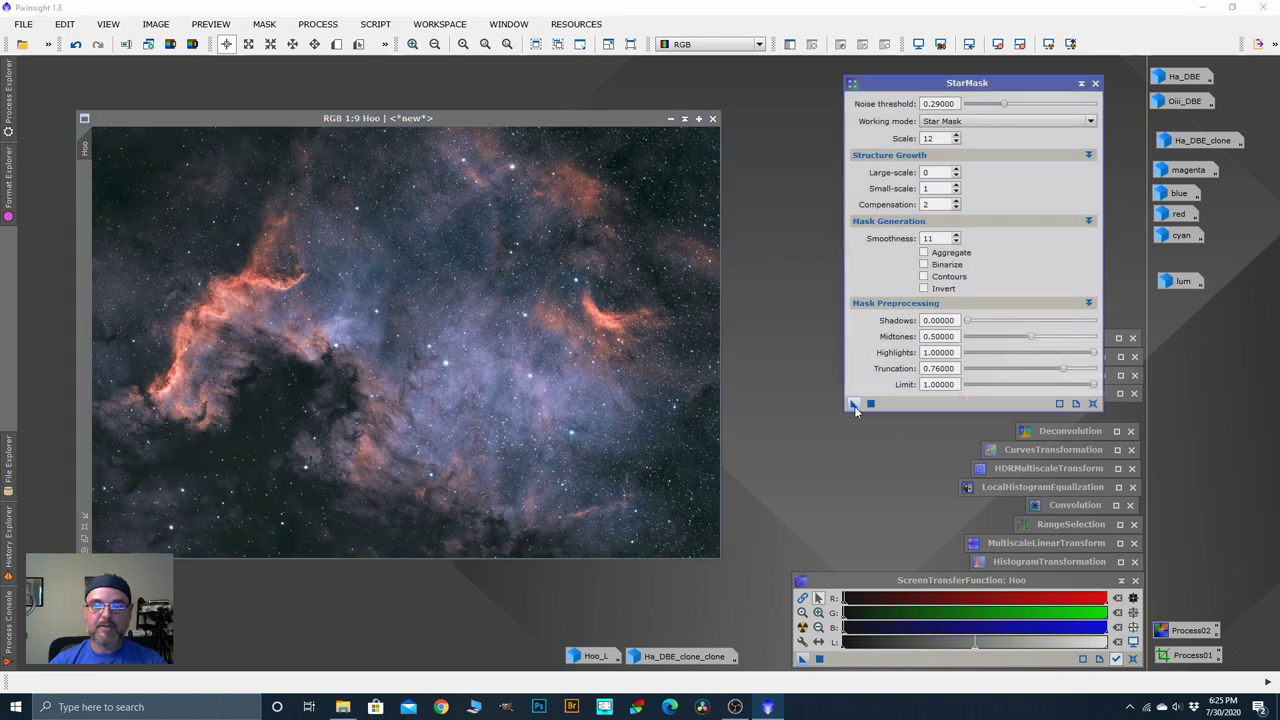
# Step: Regenerate the star mask from Hoo at scale 12, threshold 0.29, and move it aside
pyautogui.moveTo(853, 404); pyautogui.dragTo(663, 420)
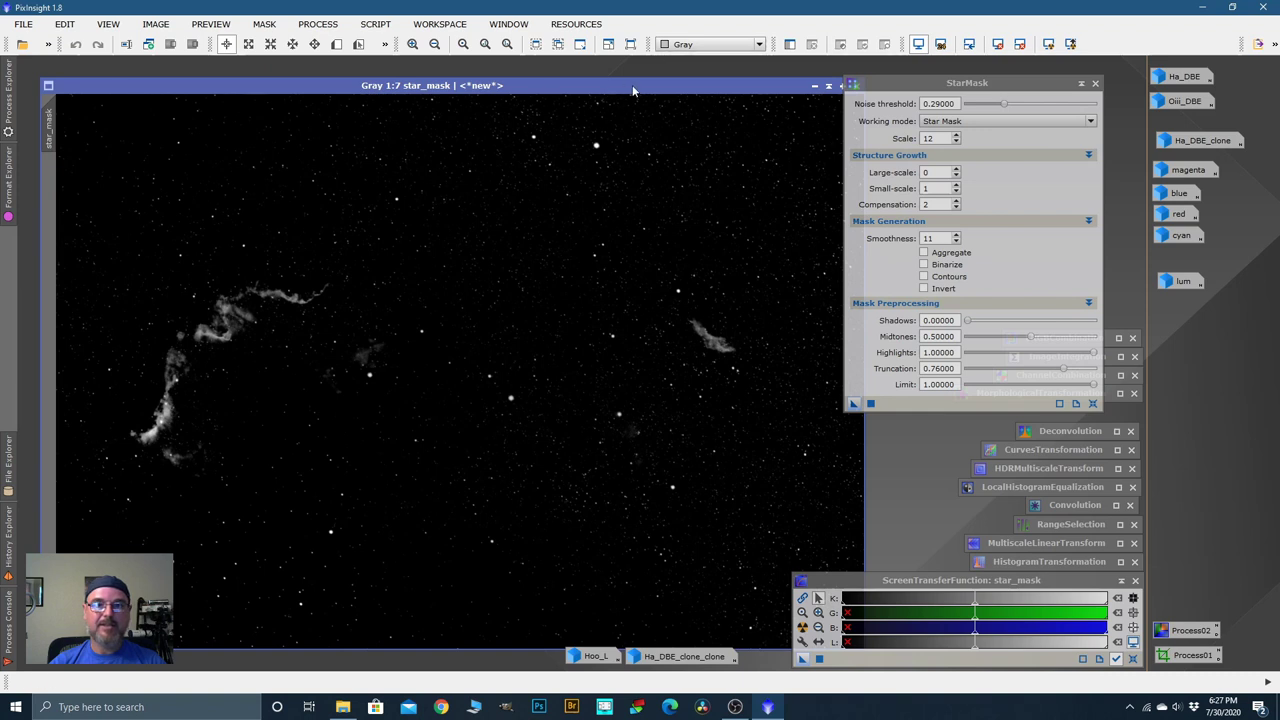
pyautogui.moveTo(633, 90); pyautogui.dragTo(625, 96)
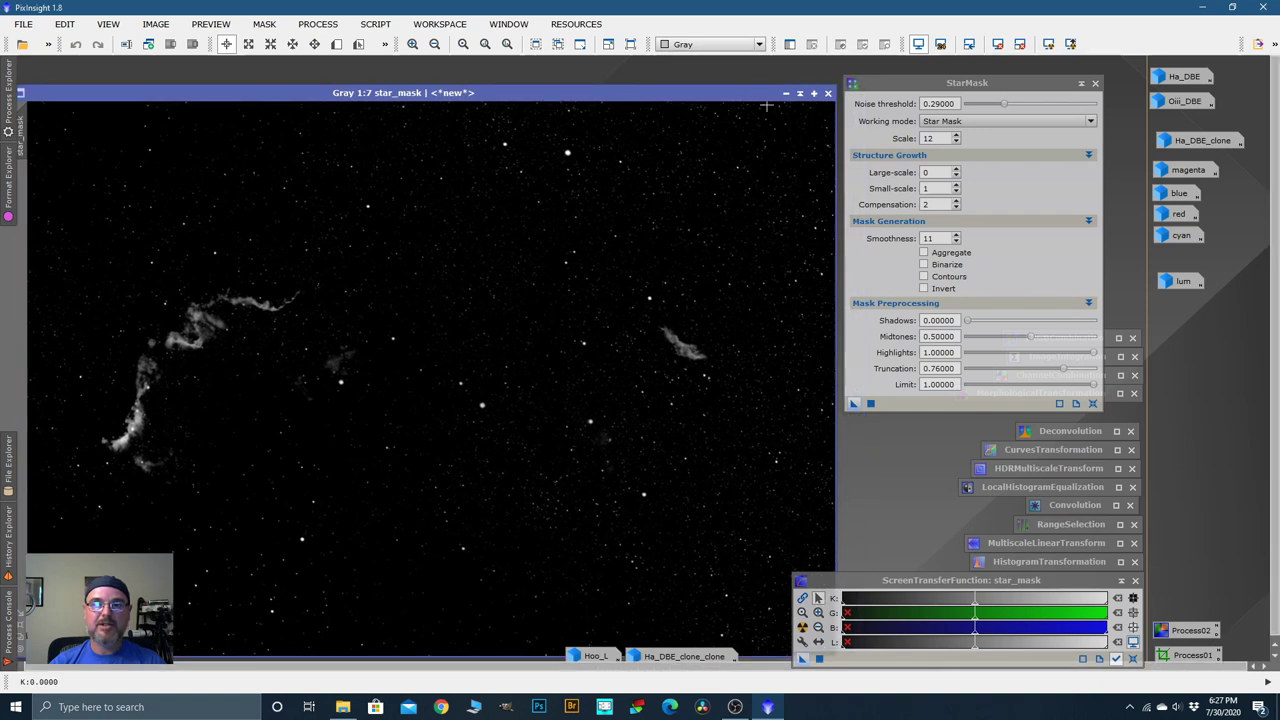
pyautogui.scroll(-2, 248, 103)
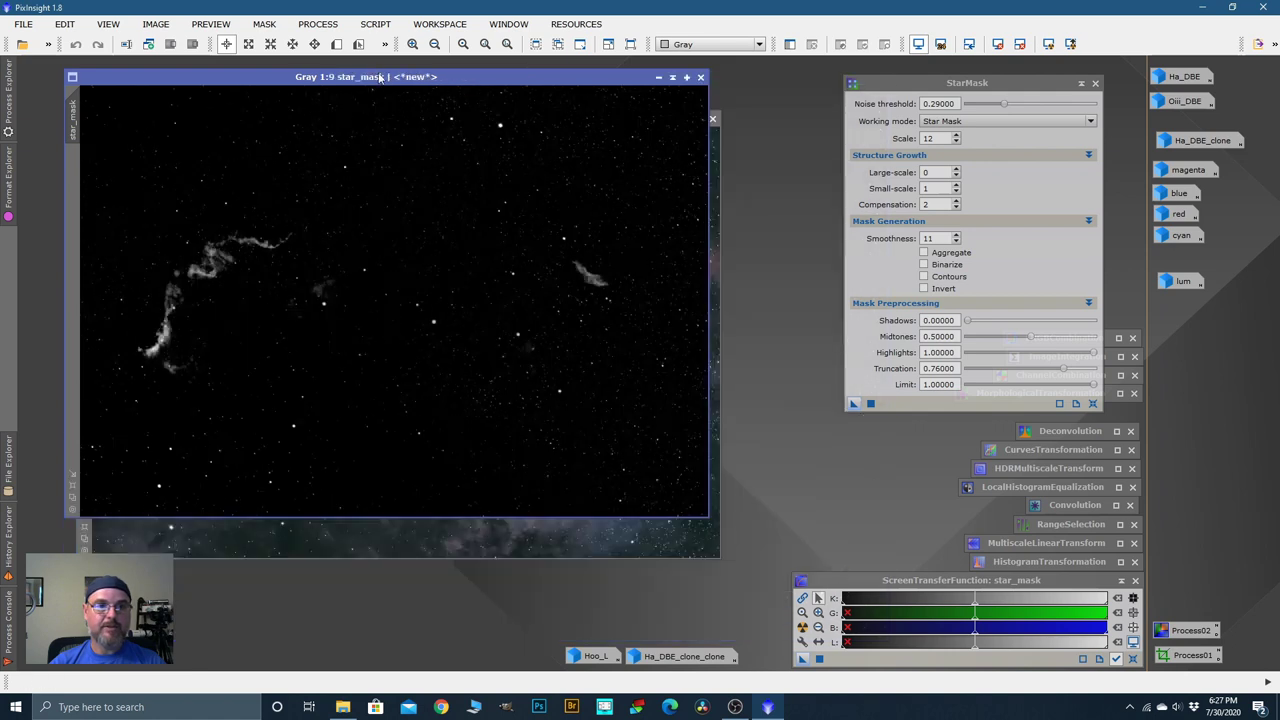
pyautogui.moveTo(264, 80); pyautogui.dragTo(282, 118)
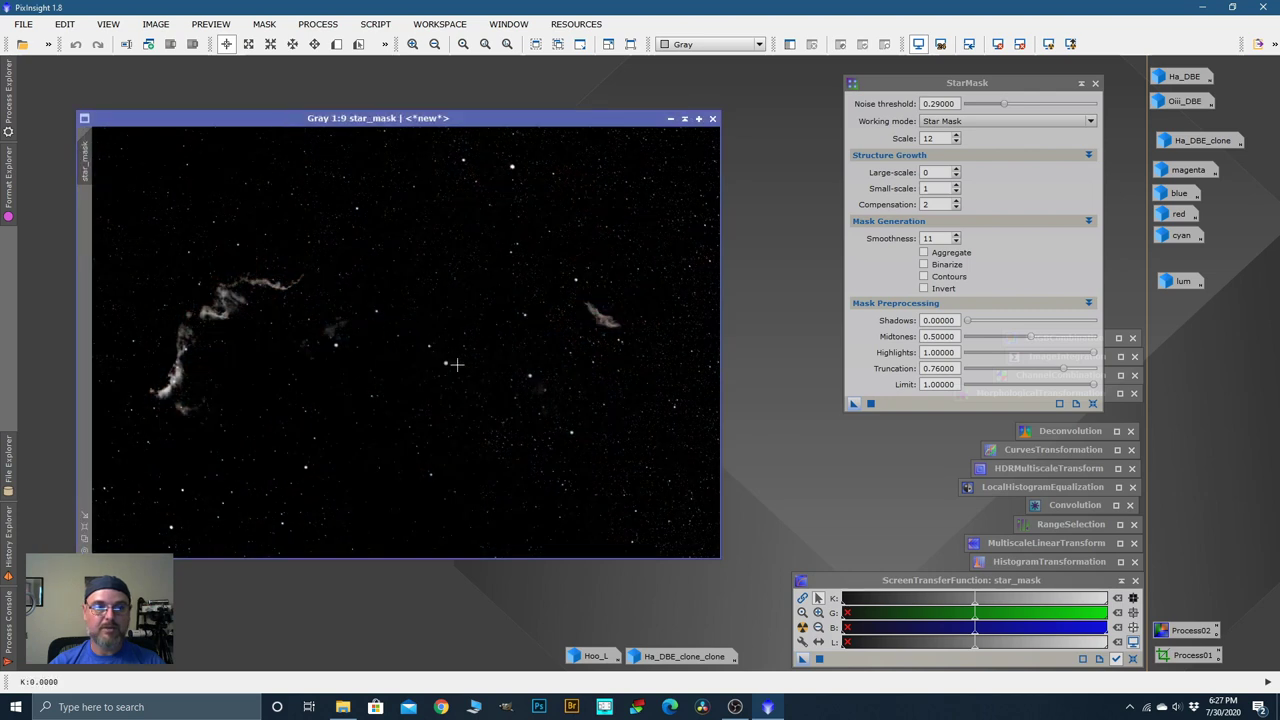
pyautogui.scroll(2, 456, 364)
pyautogui.scroll(3, 456, 364)
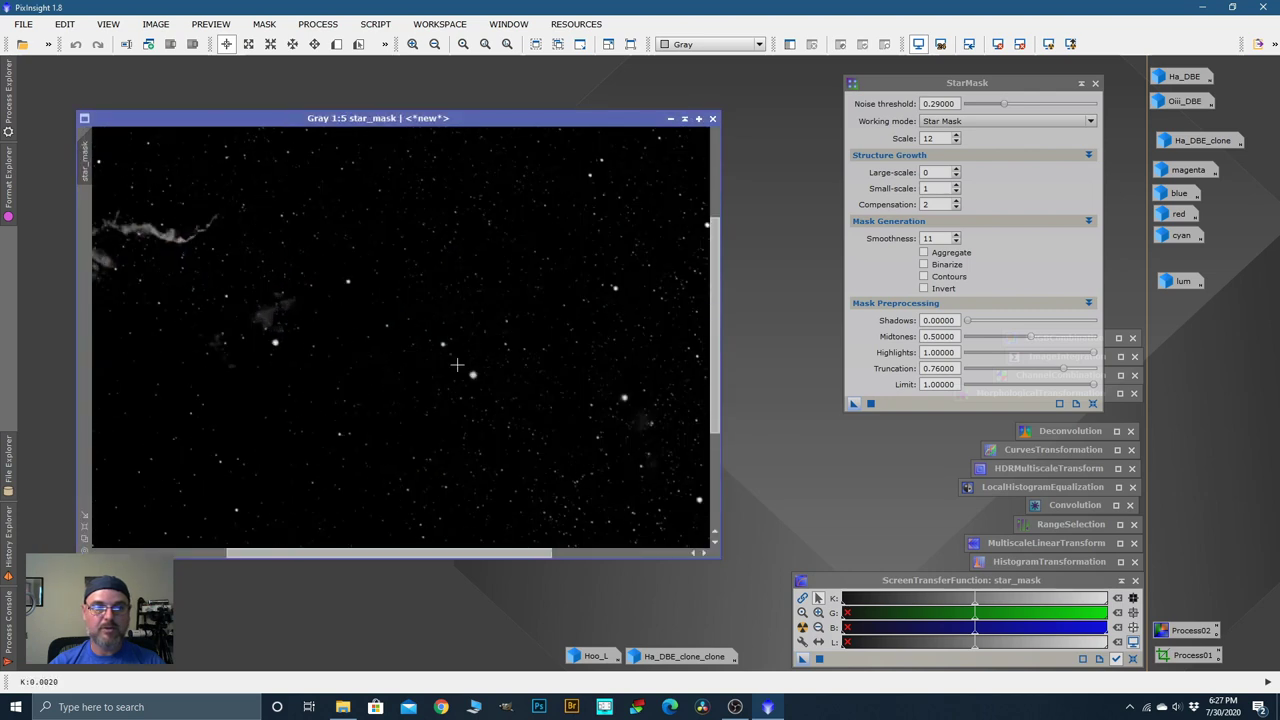
pyautogui.moveTo(619, 120); pyautogui.dragTo(592, 223)
# Step: Compare star_mask against Hoo, then drop it on Hoo's left tab bar as its mask
pyautogui.click(602, 119)
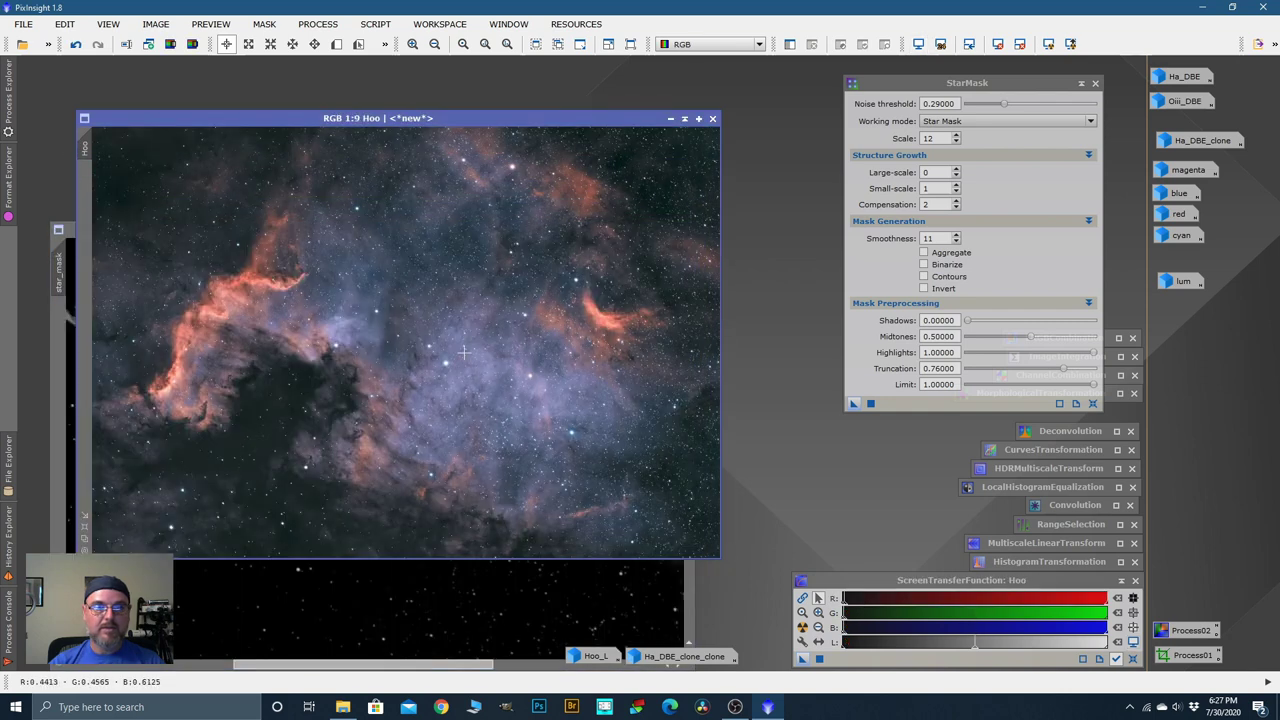
pyautogui.scroll(4, 470, 340)
pyautogui.scroll(1, 463, 352)
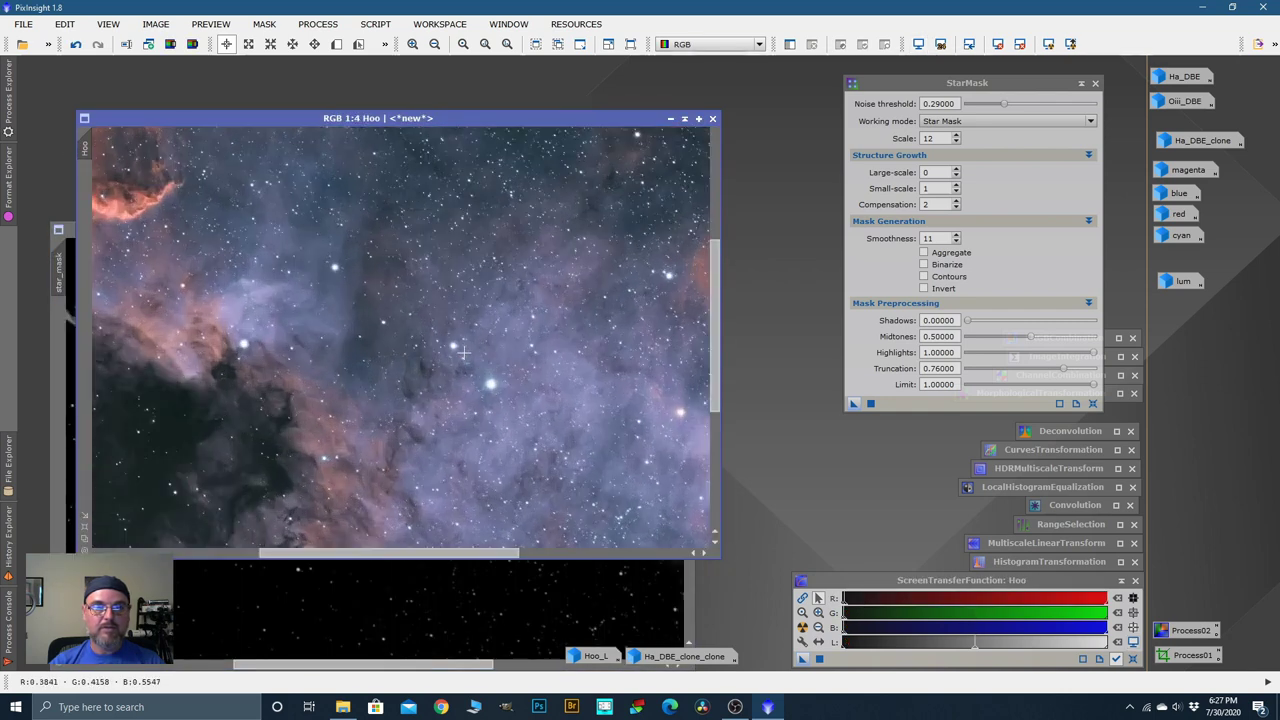
pyautogui.moveTo(65, 381); pyautogui.dragTo(91, 278)
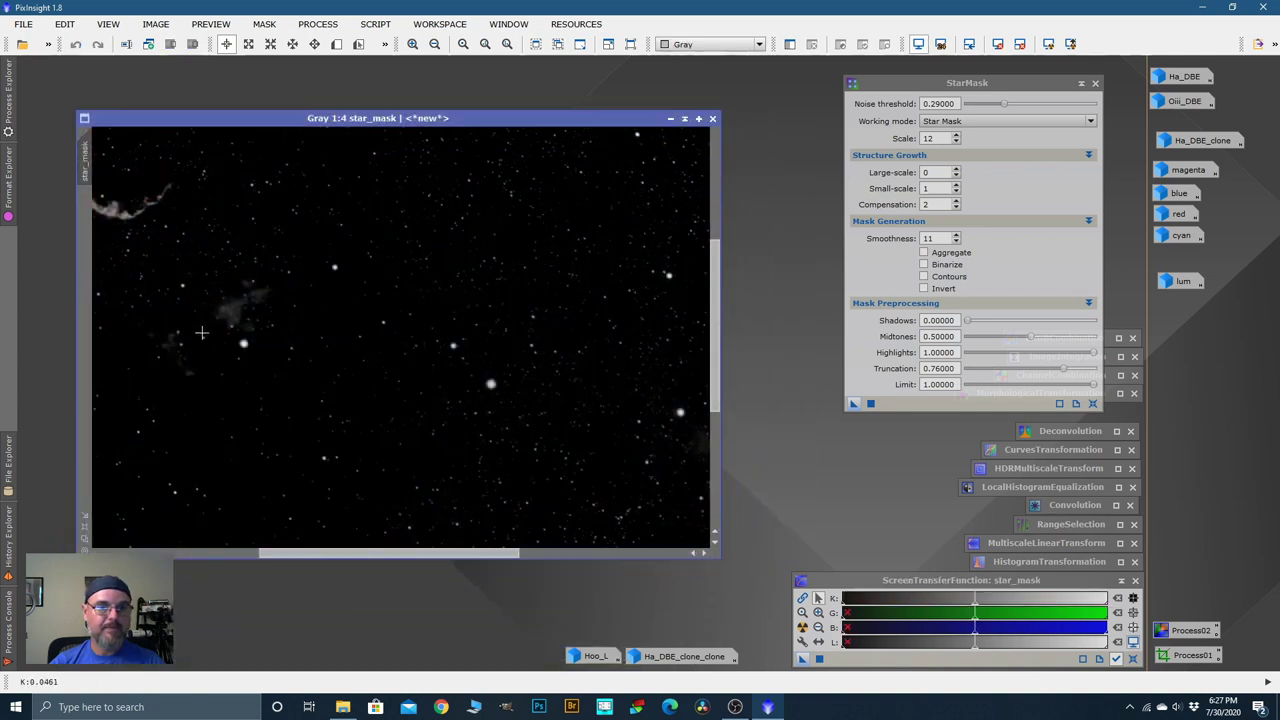
pyautogui.moveTo(513, 120); pyautogui.dragTo(518, 120)
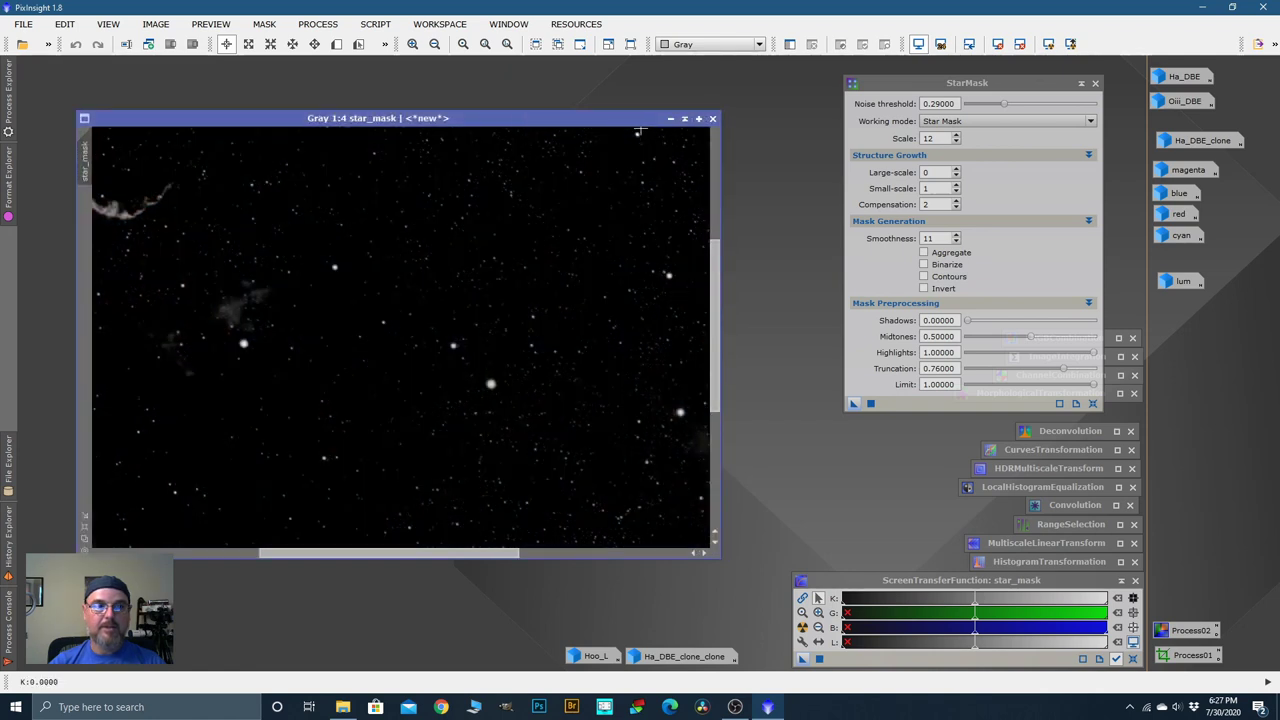
pyautogui.moveTo(420, 122); pyautogui.dragTo(532, 114)
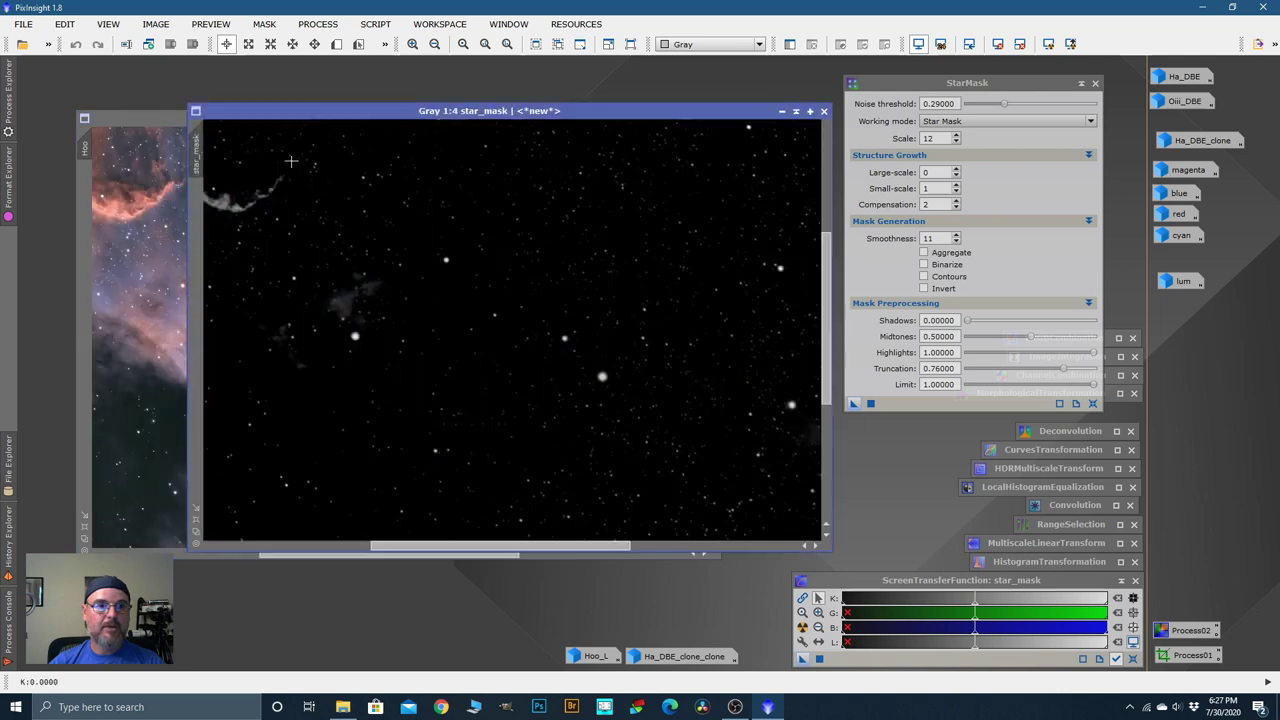
pyautogui.moveTo(117, 191); pyautogui.dragTo(86, 200)
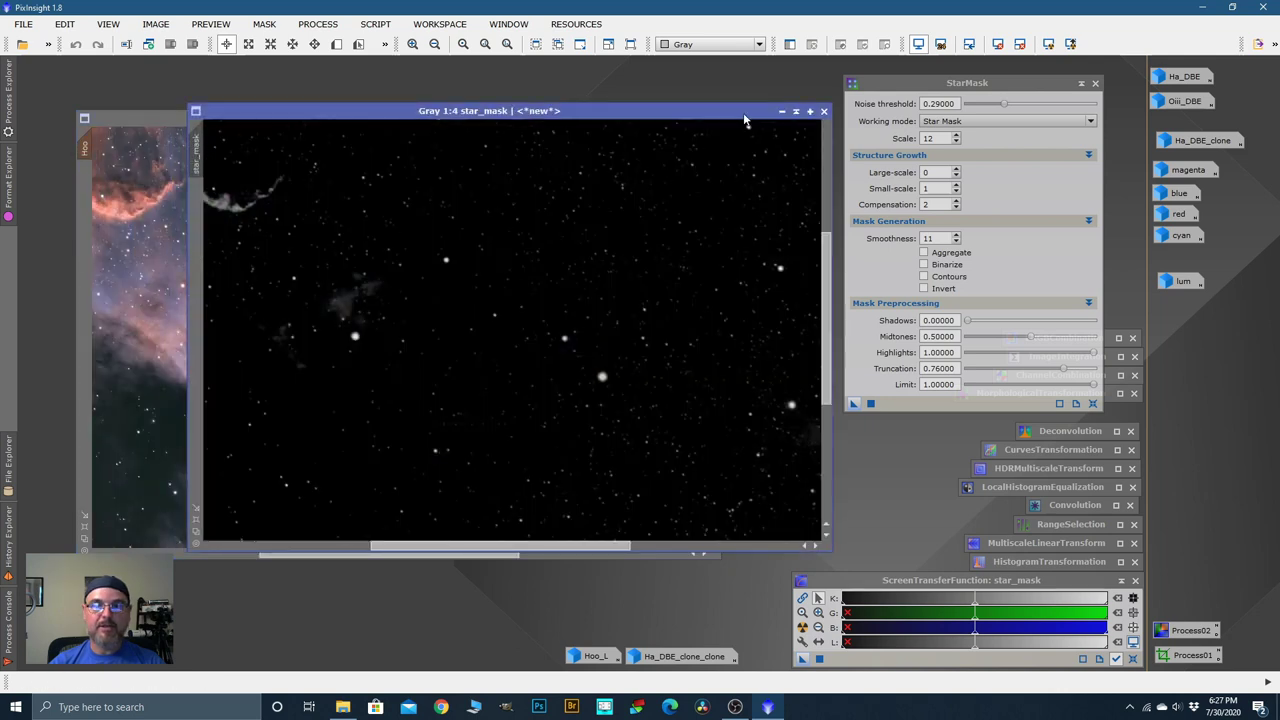
pyautogui.moveTo(748, 120); pyautogui.dragTo(678, 128)
# Step: Minimize star_mask to an icon at the bottom, fit the Hoo view, and iconize StarMask
pyautogui.click(712, 120)
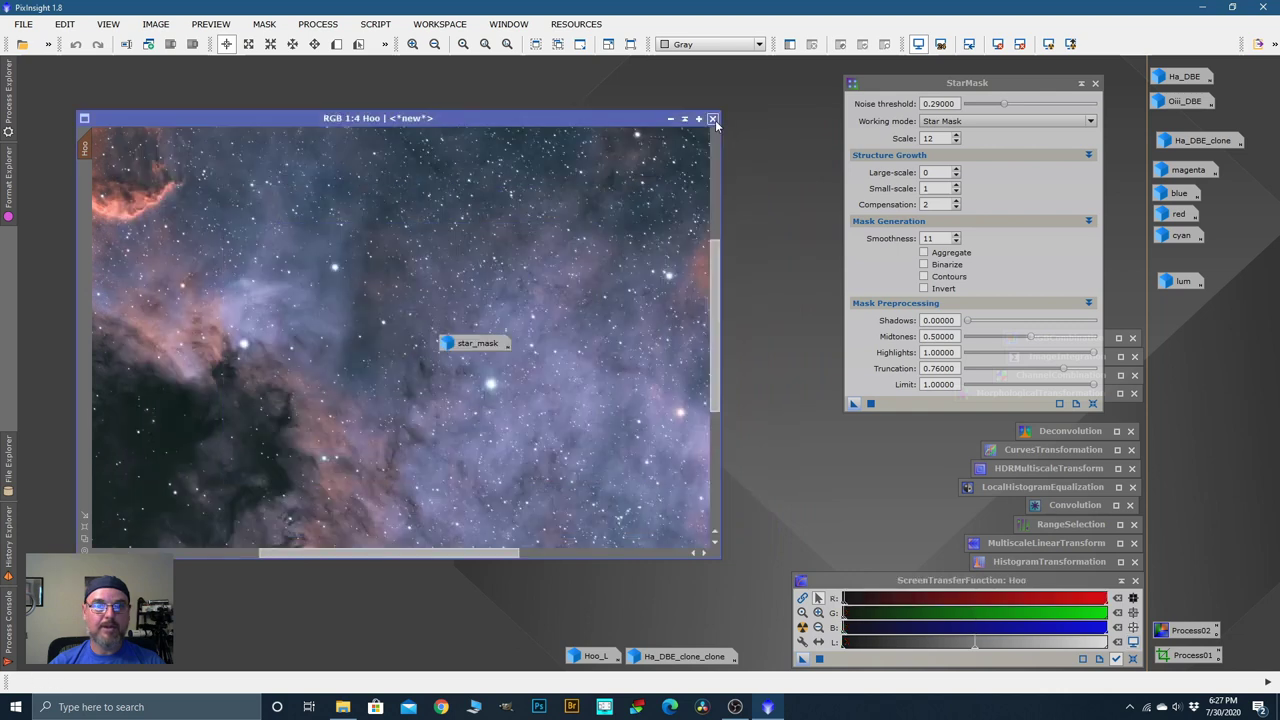
pyautogui.moveTo(478, 348); pyautogui.dragTo(740, 637)
pyautogui.scroll(-7, 472, 316)
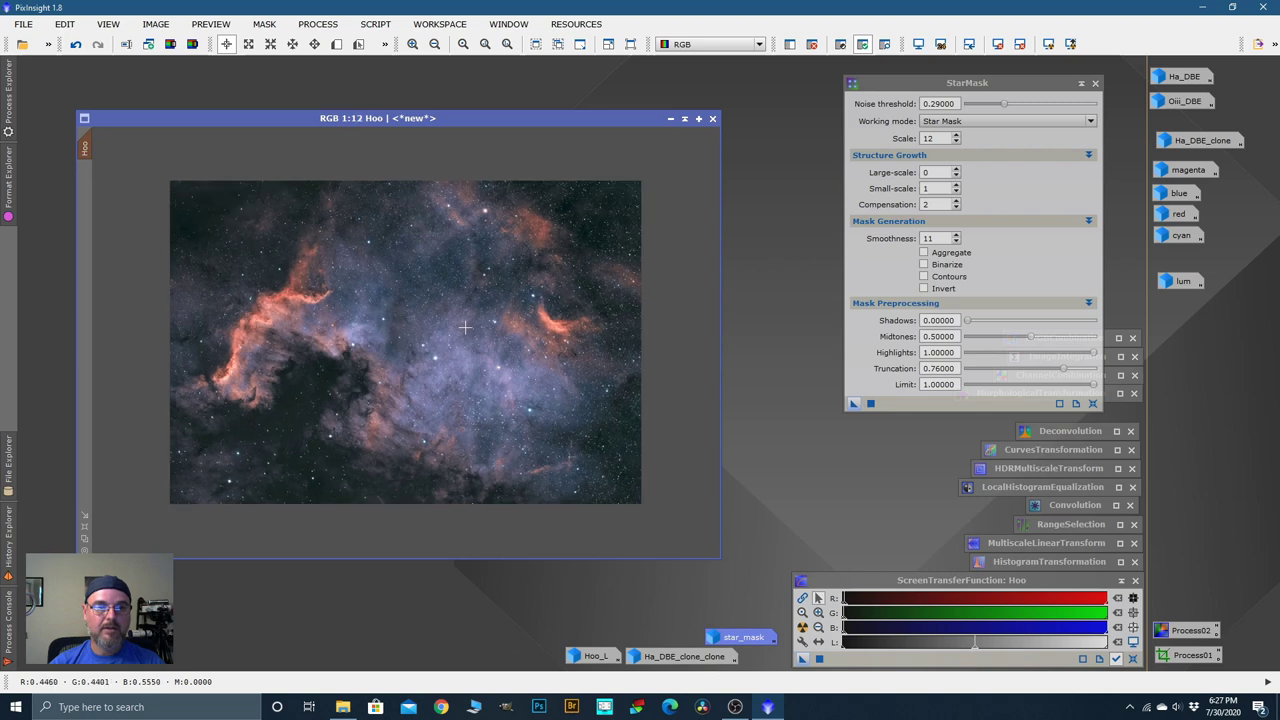
pyautogui.scroll(1, 465, 327)
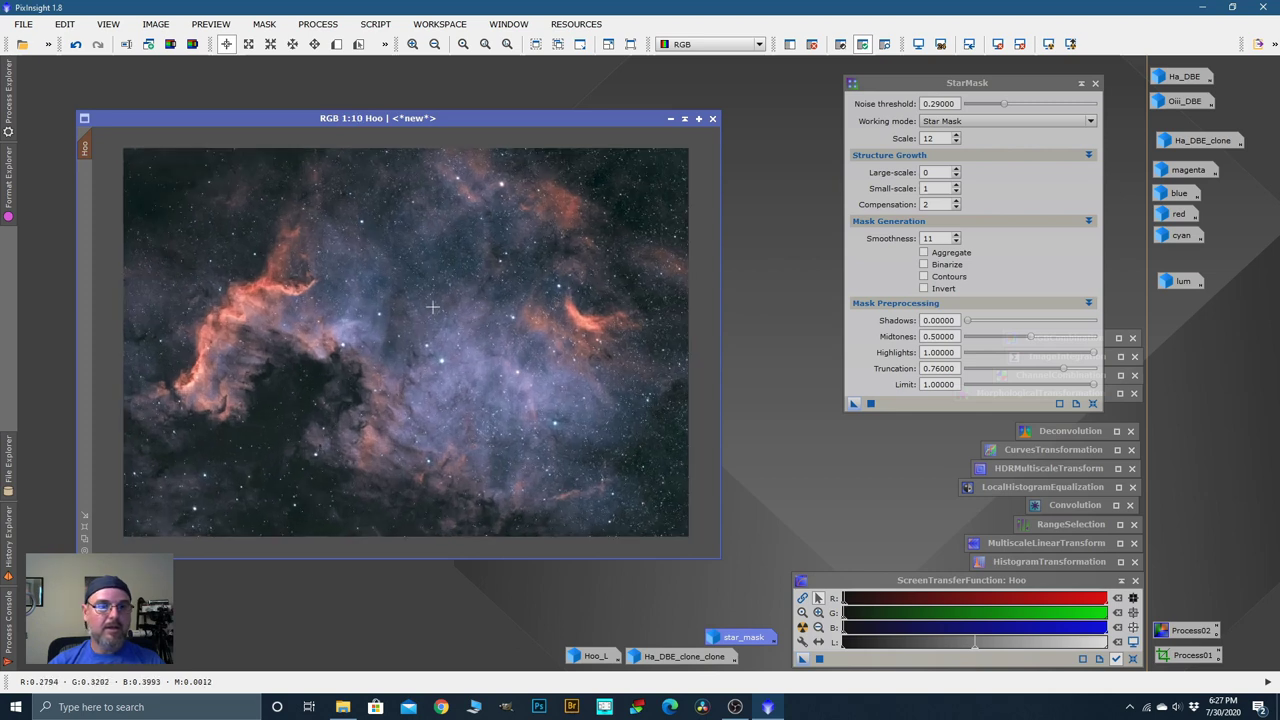
pyautogui.click(1081, 84)
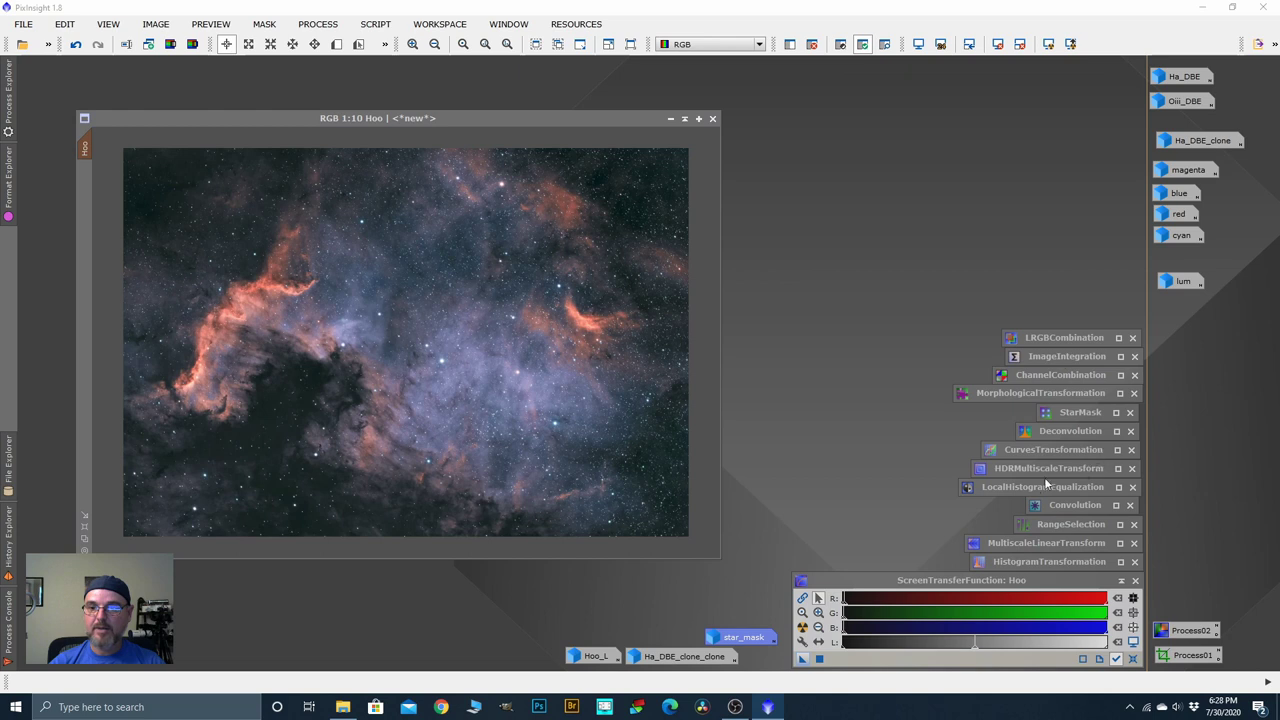
# Step: Apply a MorphologicalTransformation Erosion with a 7×7 structure to Hoo, then undo/redo to compare
pyautogui.doubleClick(1022, 392)
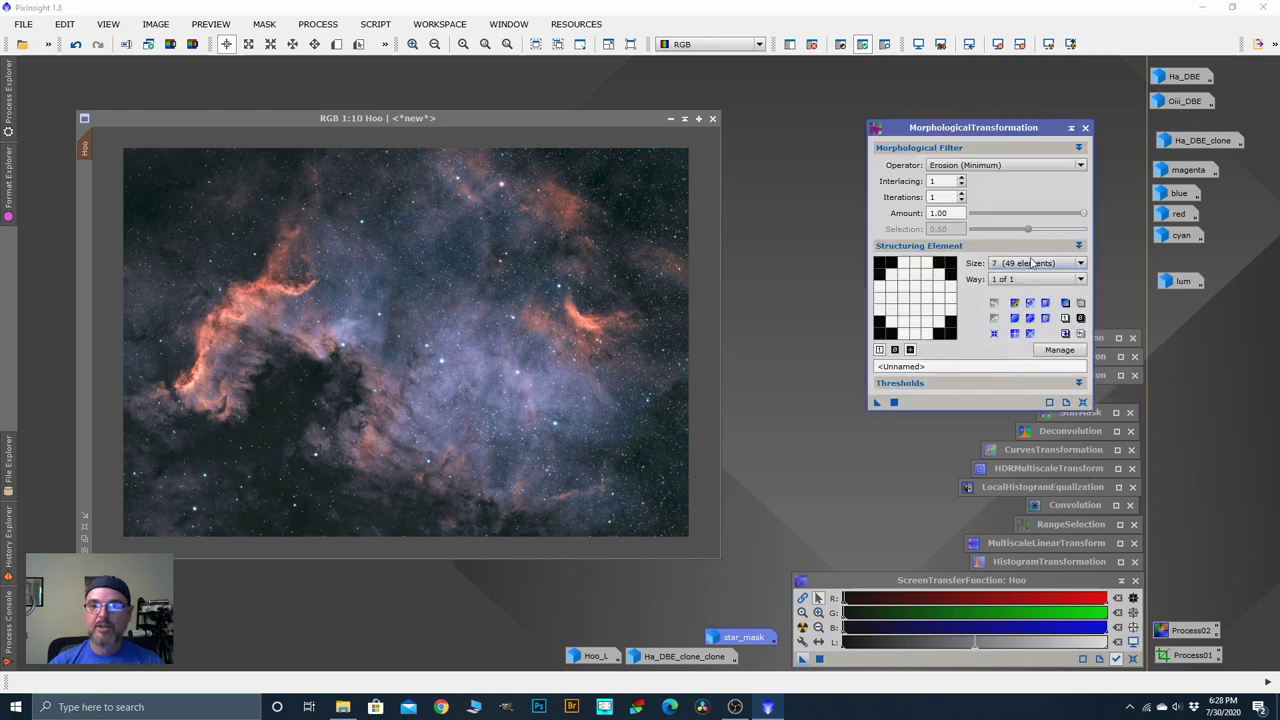
pyautogui.click(1080, 264)
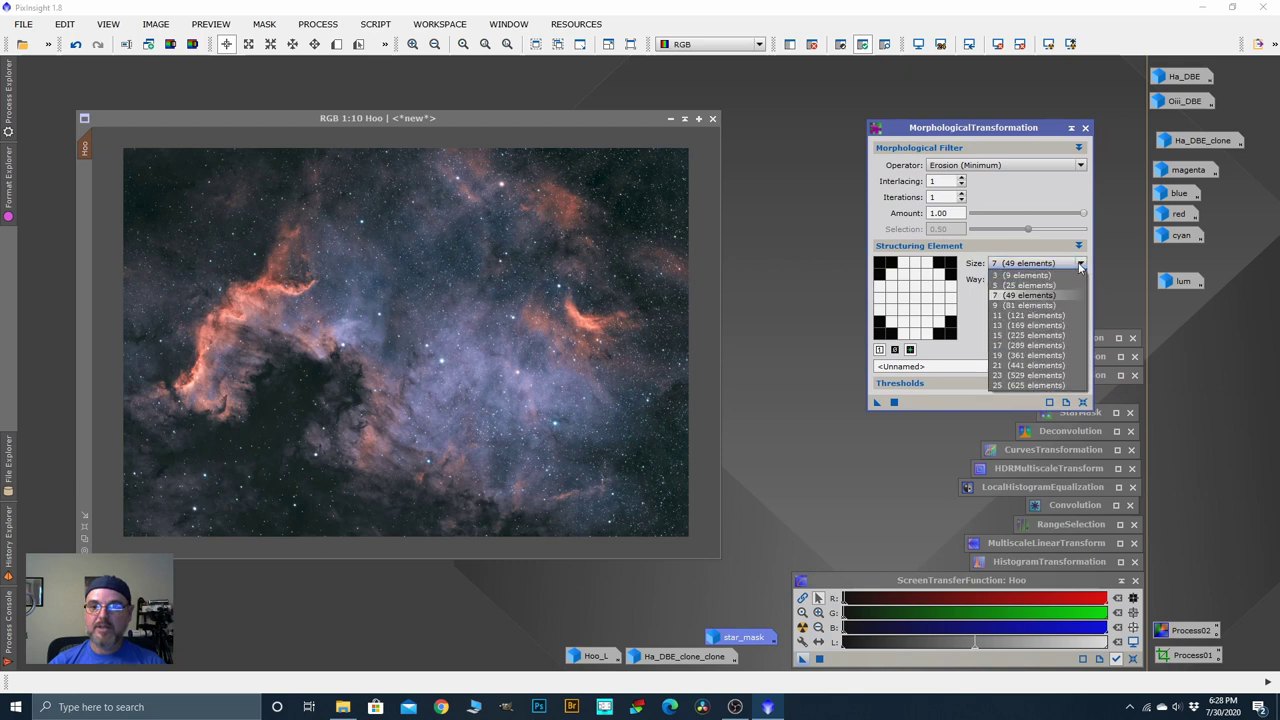
pyautogui.click(1081, 264)
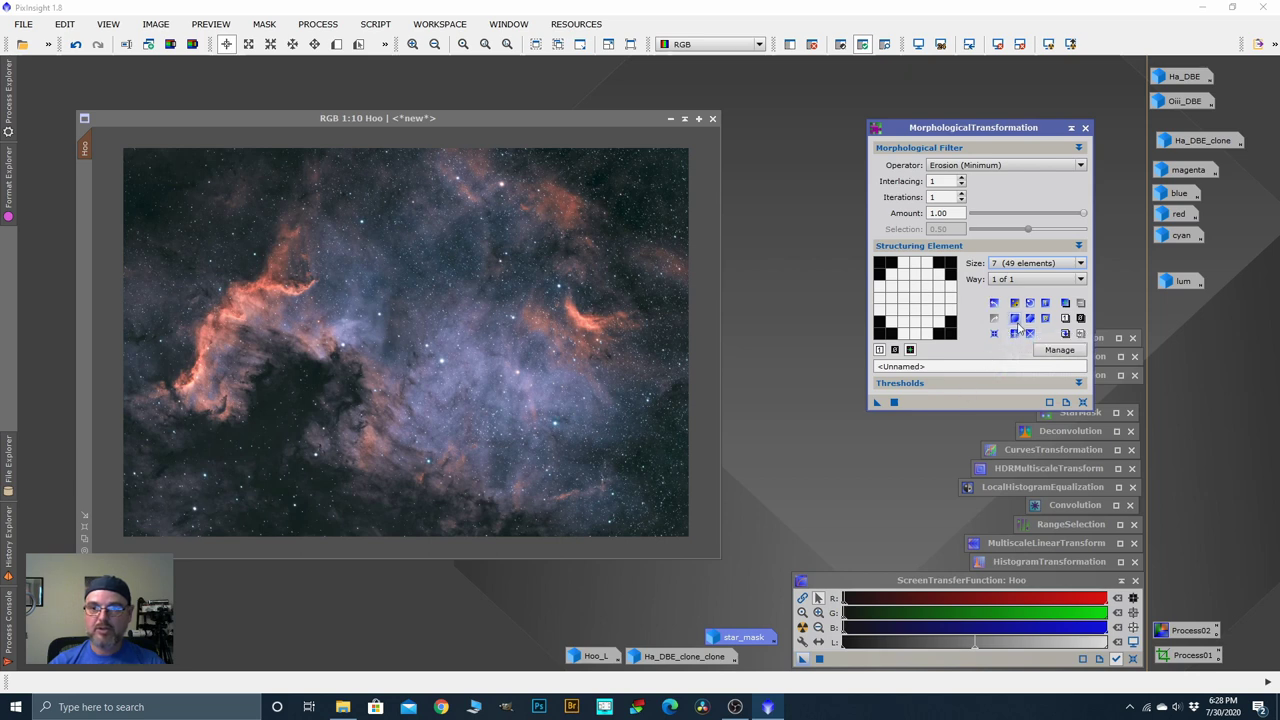
pyautogui.moveTo(877, 403); pyautogui.dragTo(675, 405)
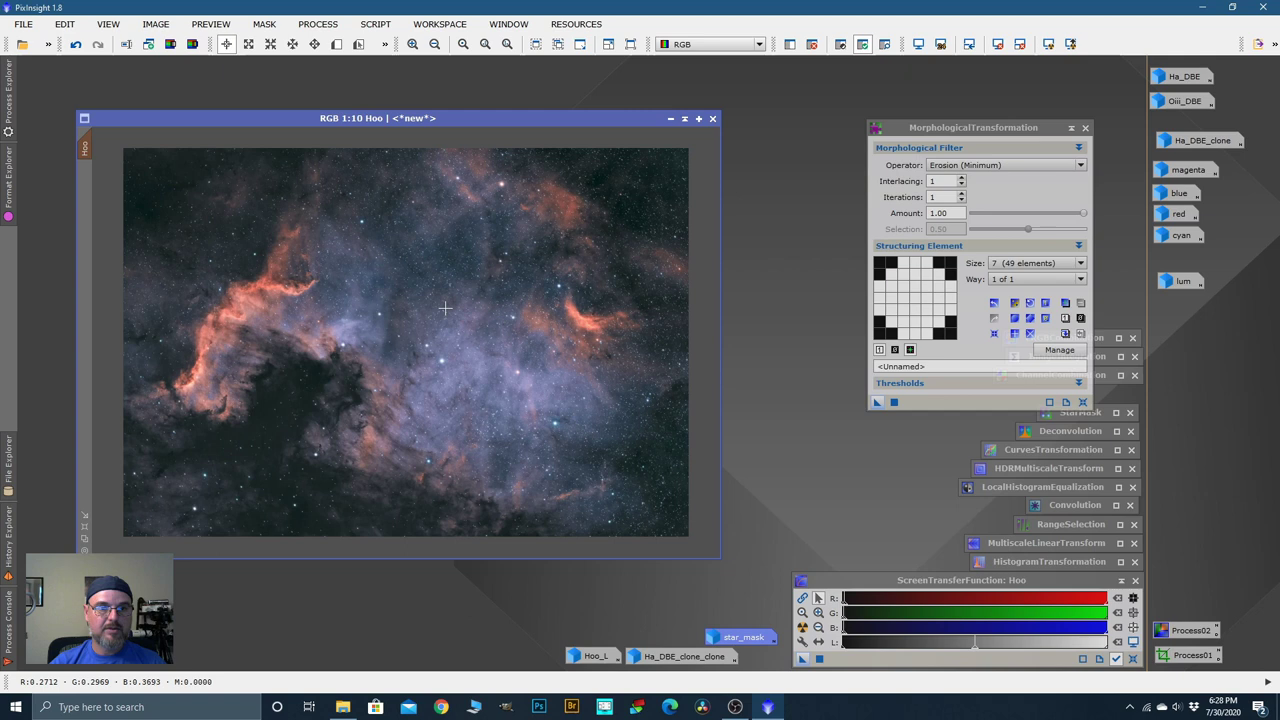
pyautogui.click(75, 45)
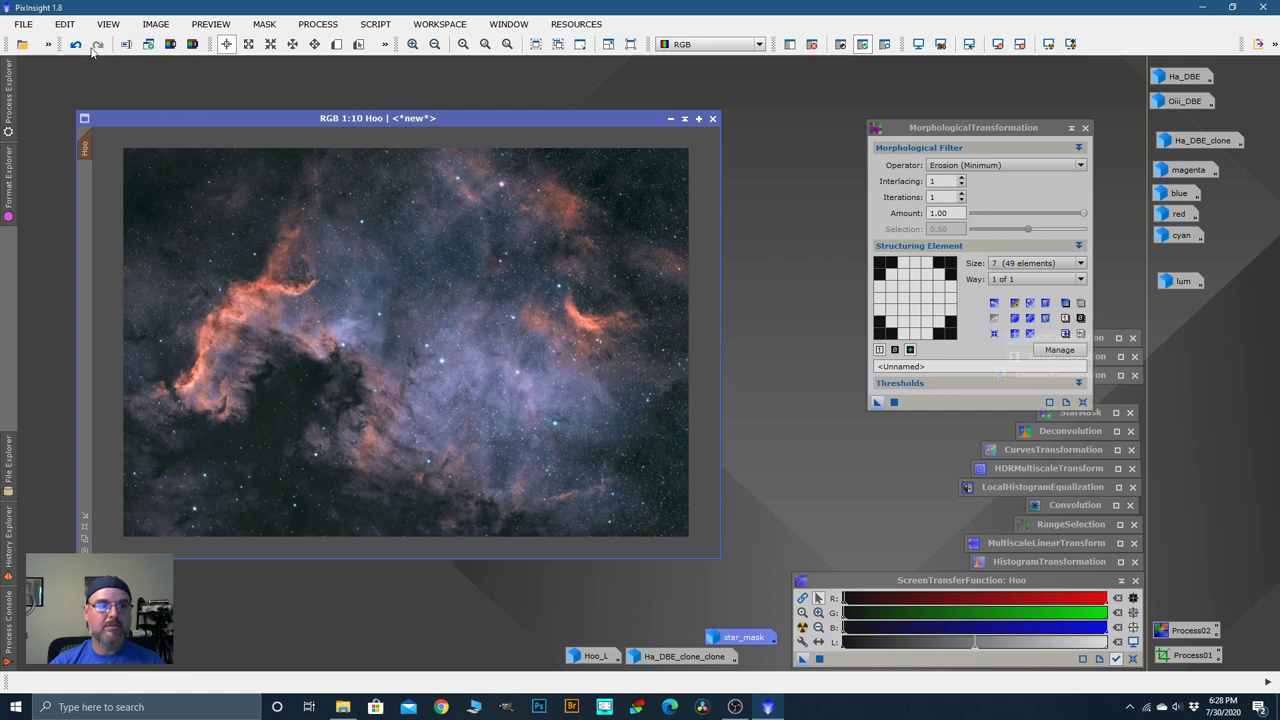
pyautogui.click(98, 45)
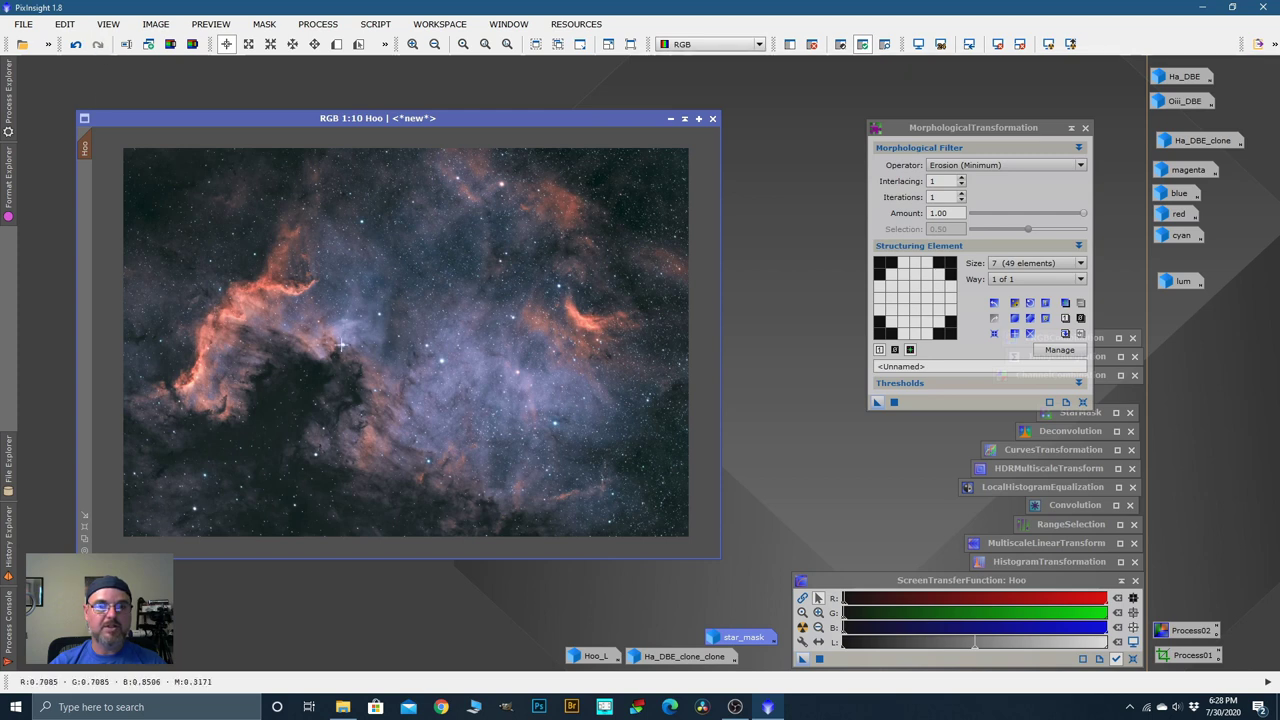
# Step: Iconize MorphologicalTransformation and zoom and pan around Hoo to inspect the reduced stars
pyautogui.click(1070, 128)
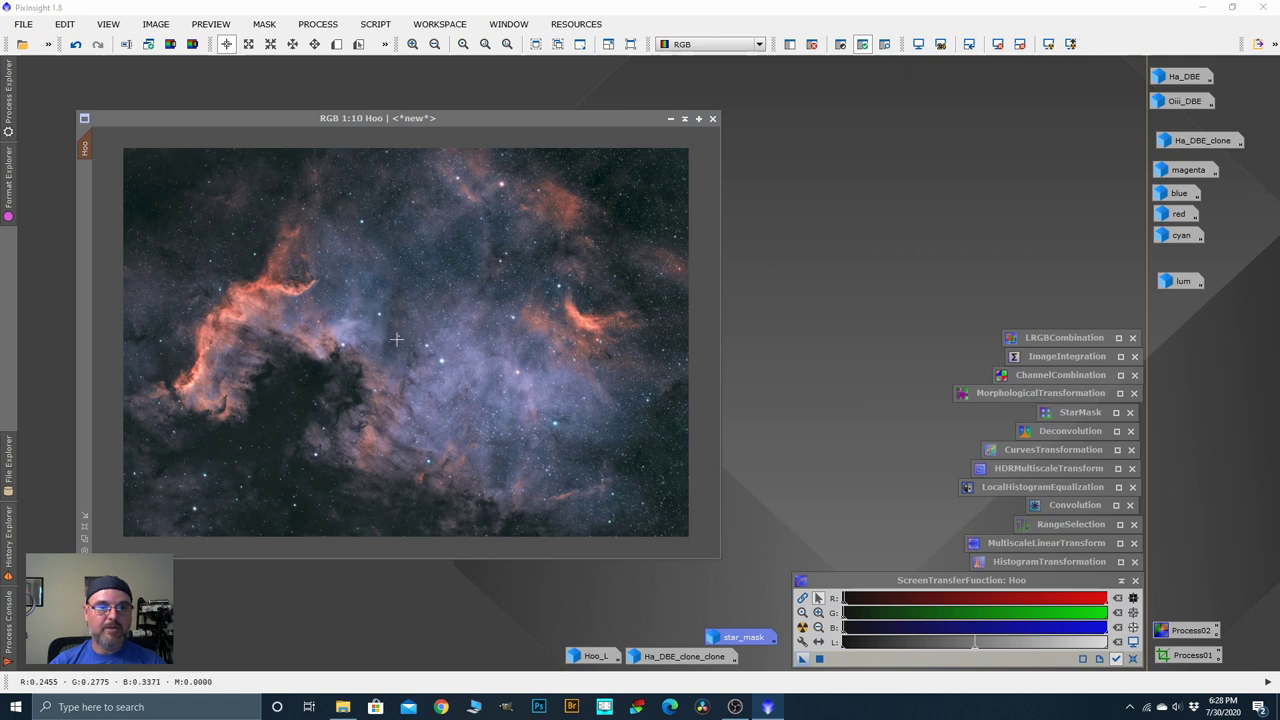
pyautogui.scroll(5, 400, 345)
pyautogui.scroll(1, 455, 370)
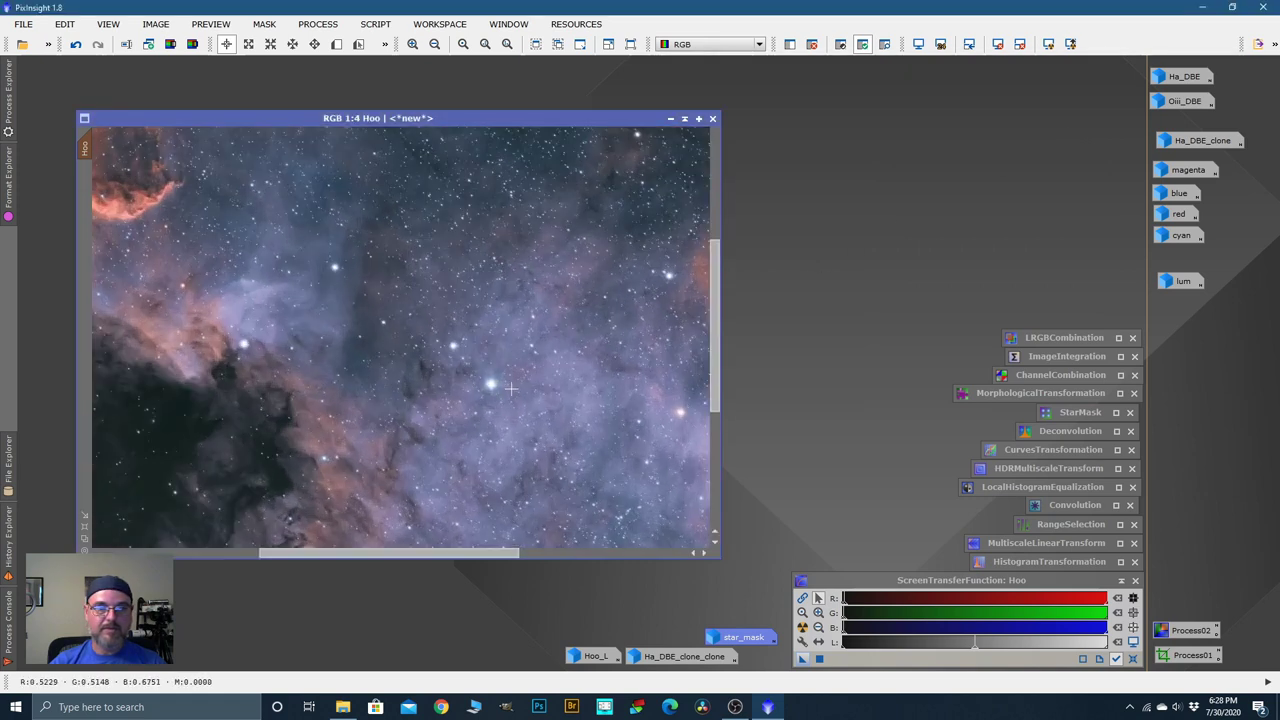
pyautogui.scroll(-1, 378, 302)
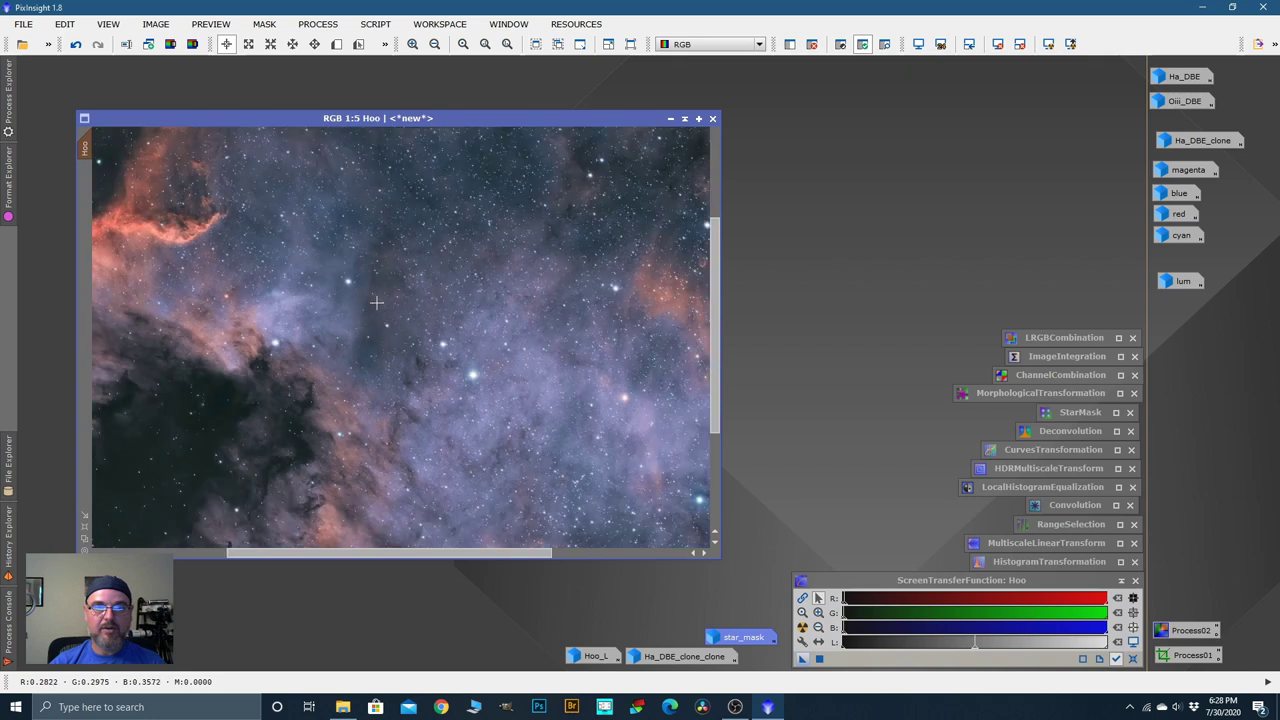
pyautogui.scroll(-3, 527, 392)
pyautogui.scroll(3, 605, 385)
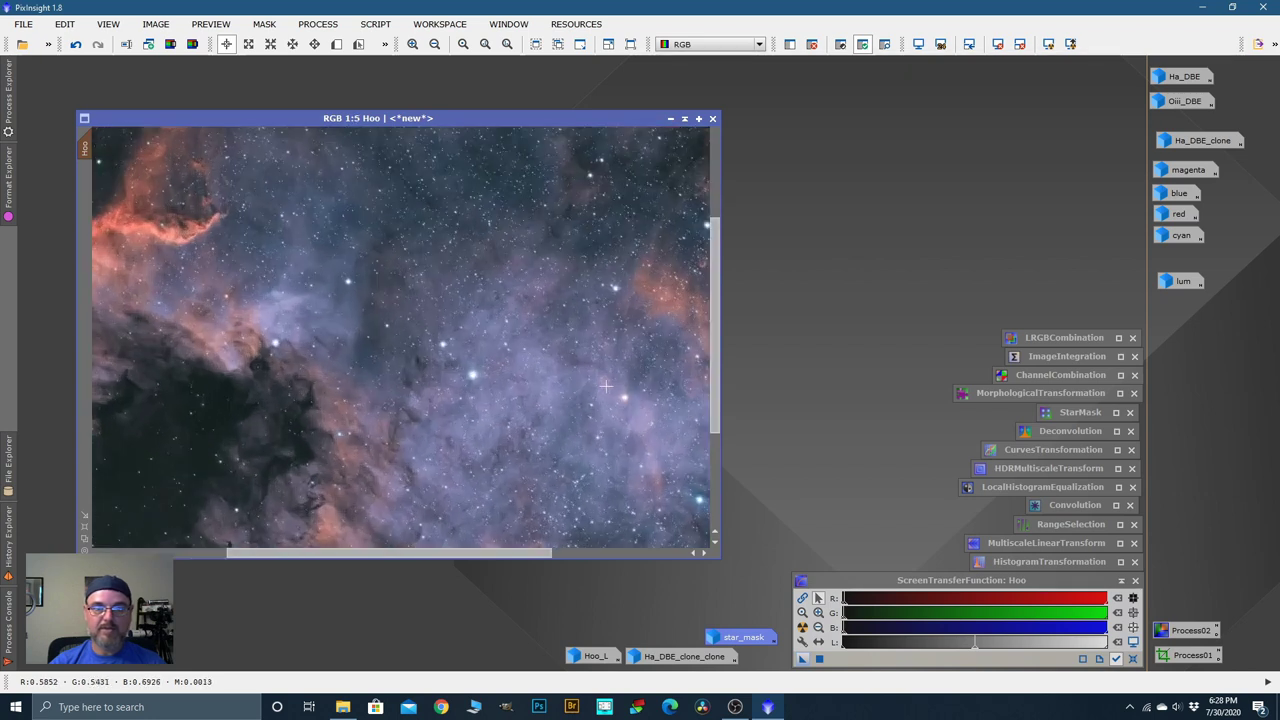
pyautogui.press('space')
pyautogui.moveTo(638, 383); pyautogui.dragTo(520, 331)
pyautogui.scroll(1, 586, 330)
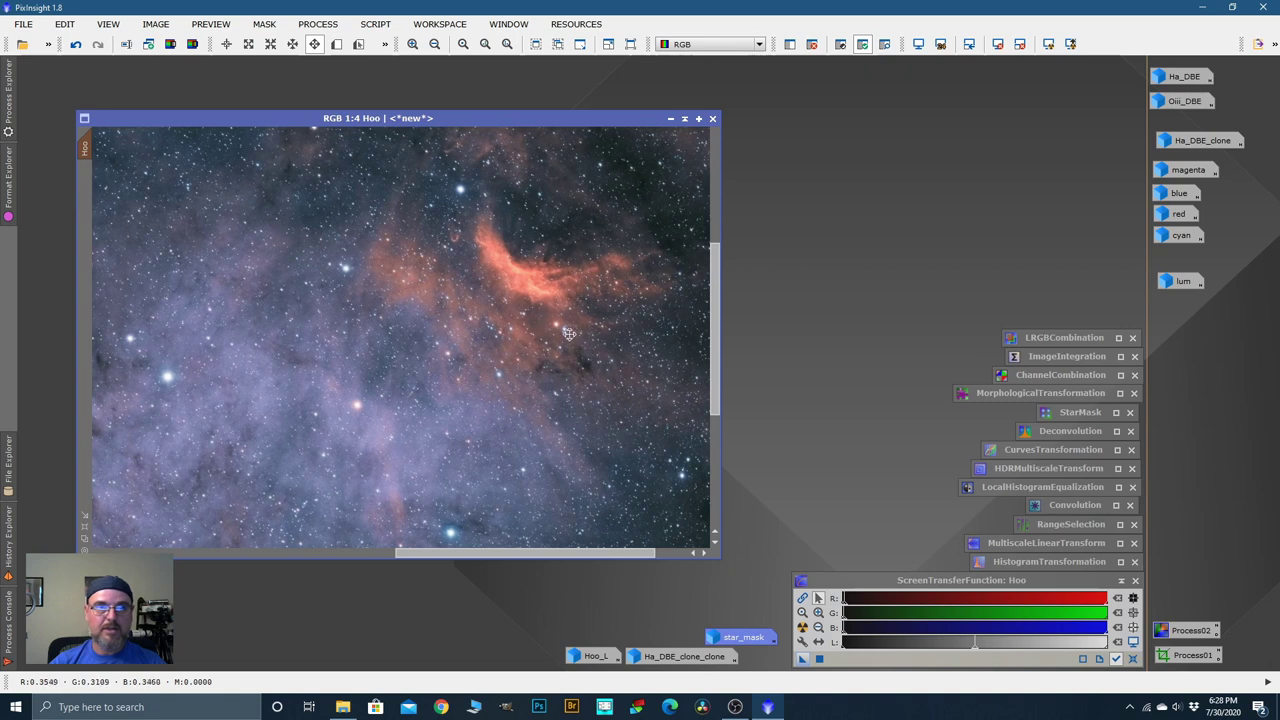
pyautogui.scroll(-5, 571, 314)
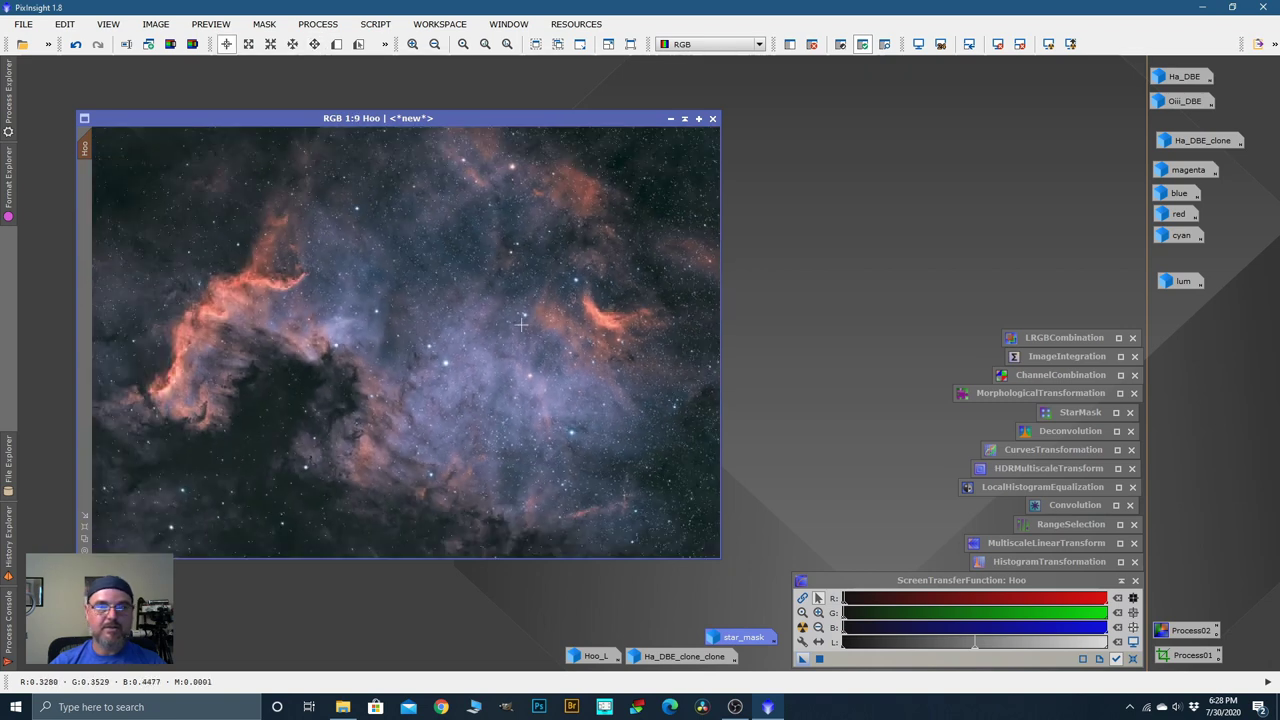
# Step: Open CurvesTransformation and display the star mask over the Hoo image
pyautogui.doubleClick(1017, 450)
pyautogui.rightClick(436, 316)
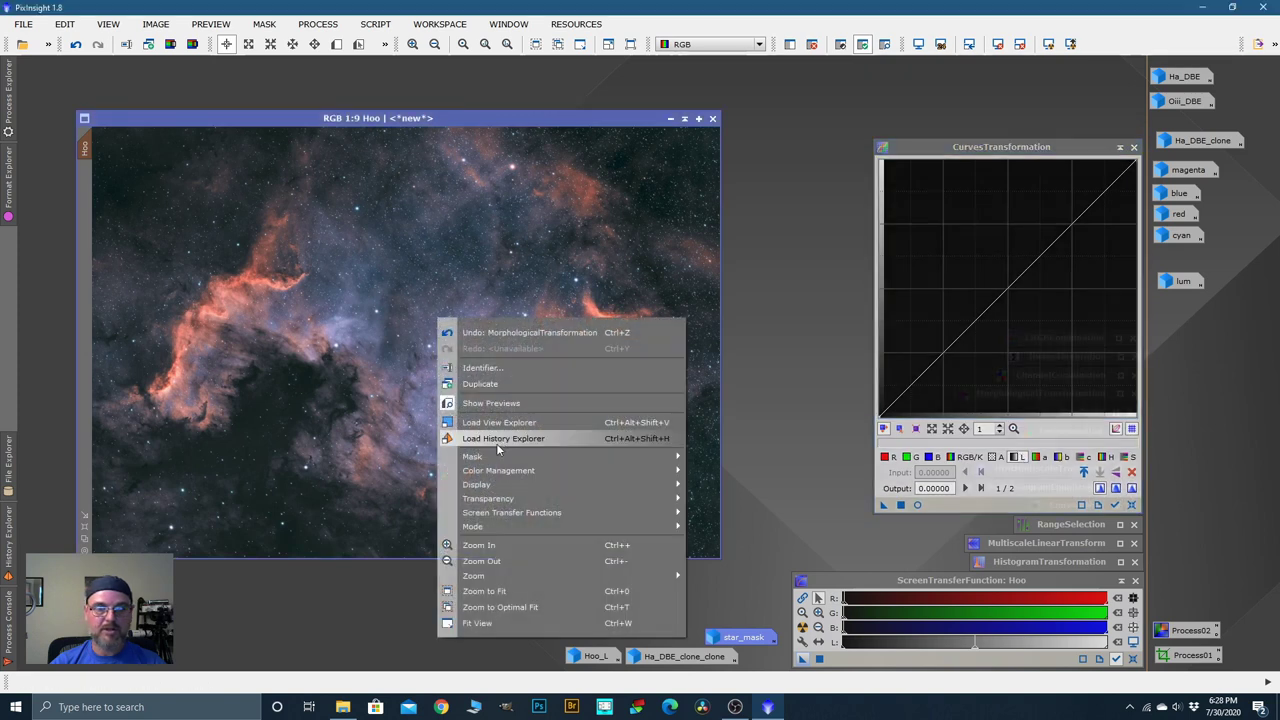
pyautogui.moveTo(489, 457)
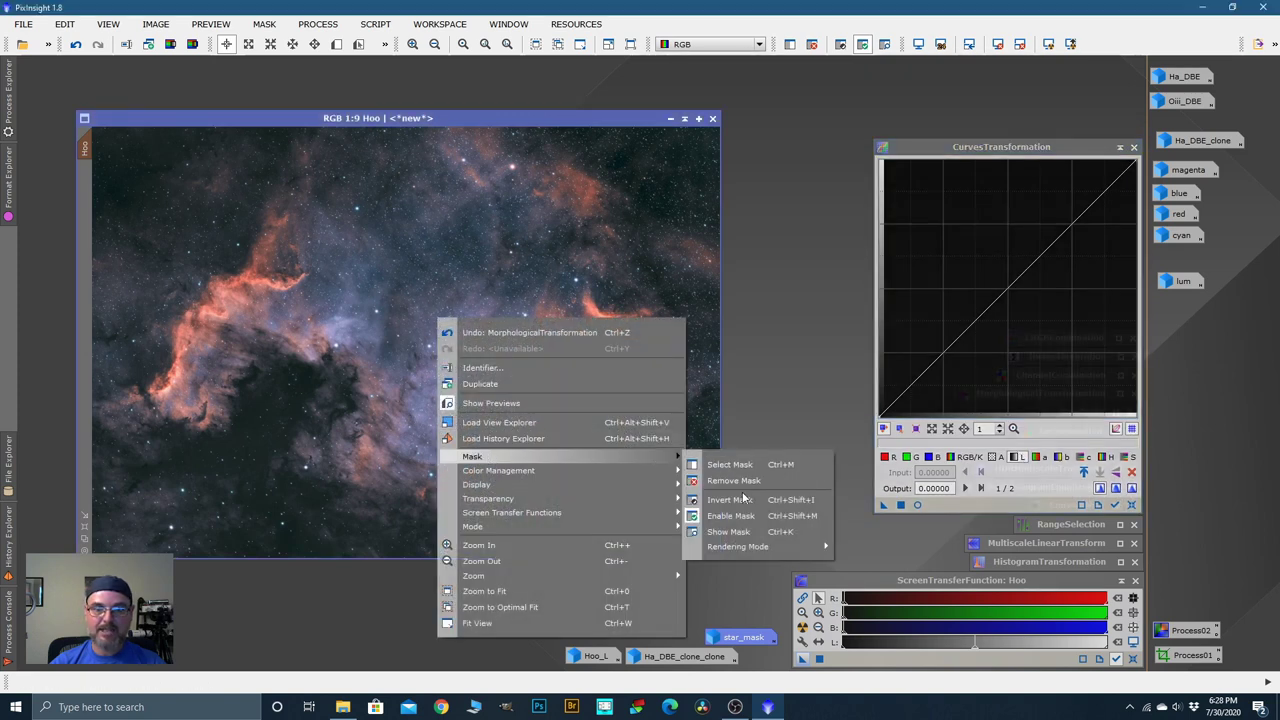
pyautogui.click(734, 514)
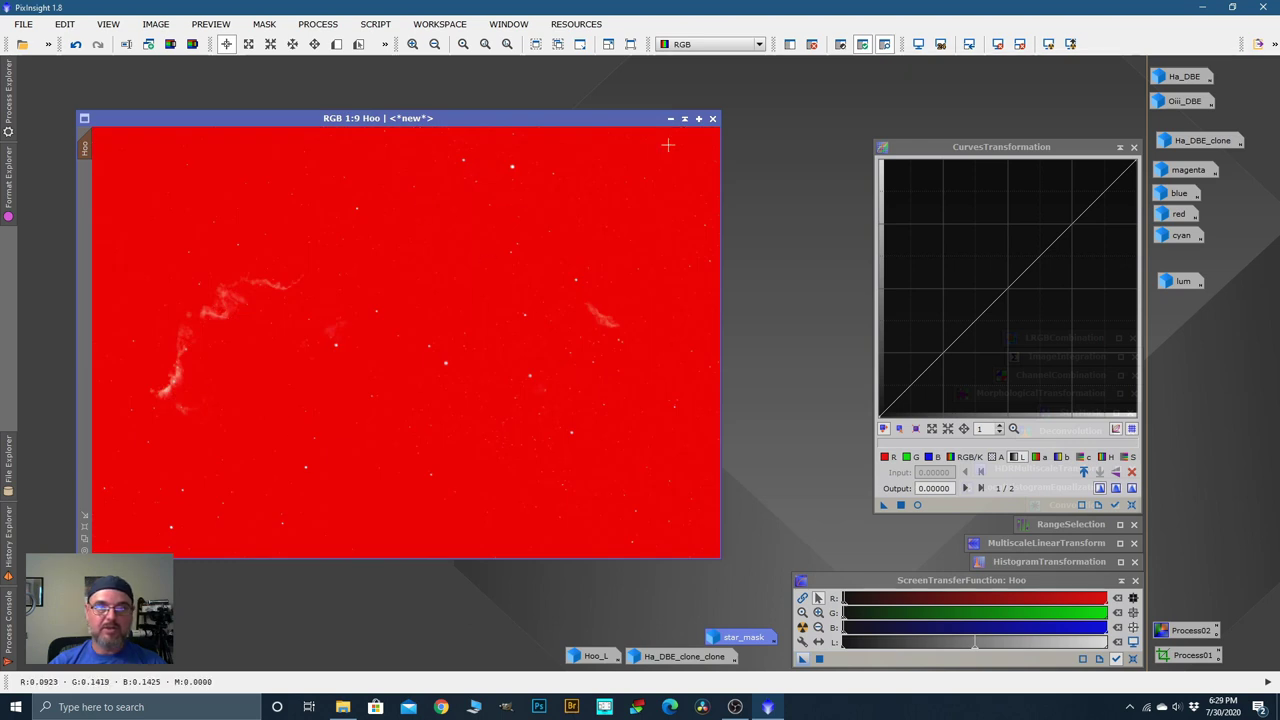
# Step: Invert the star mask so it protects the stars instead of the nebula
pyautogui.rightClick(538, 248)
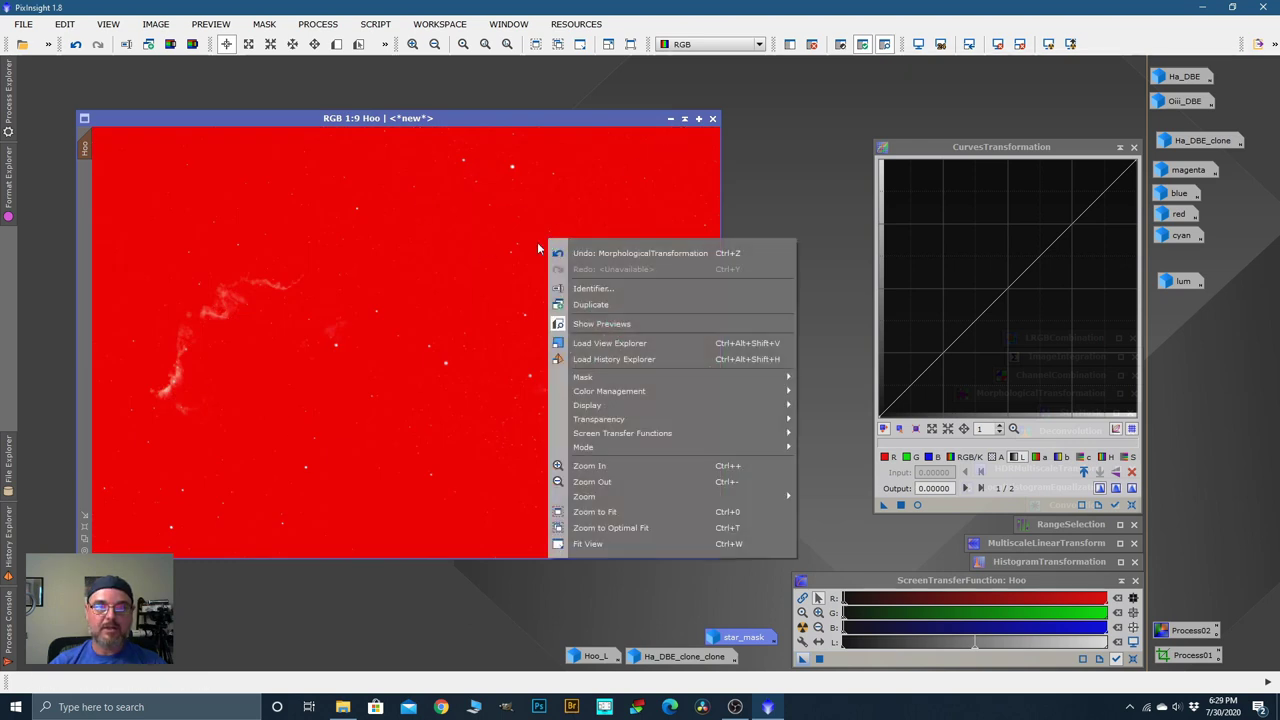
pyautogui.moveTo(614, 378)
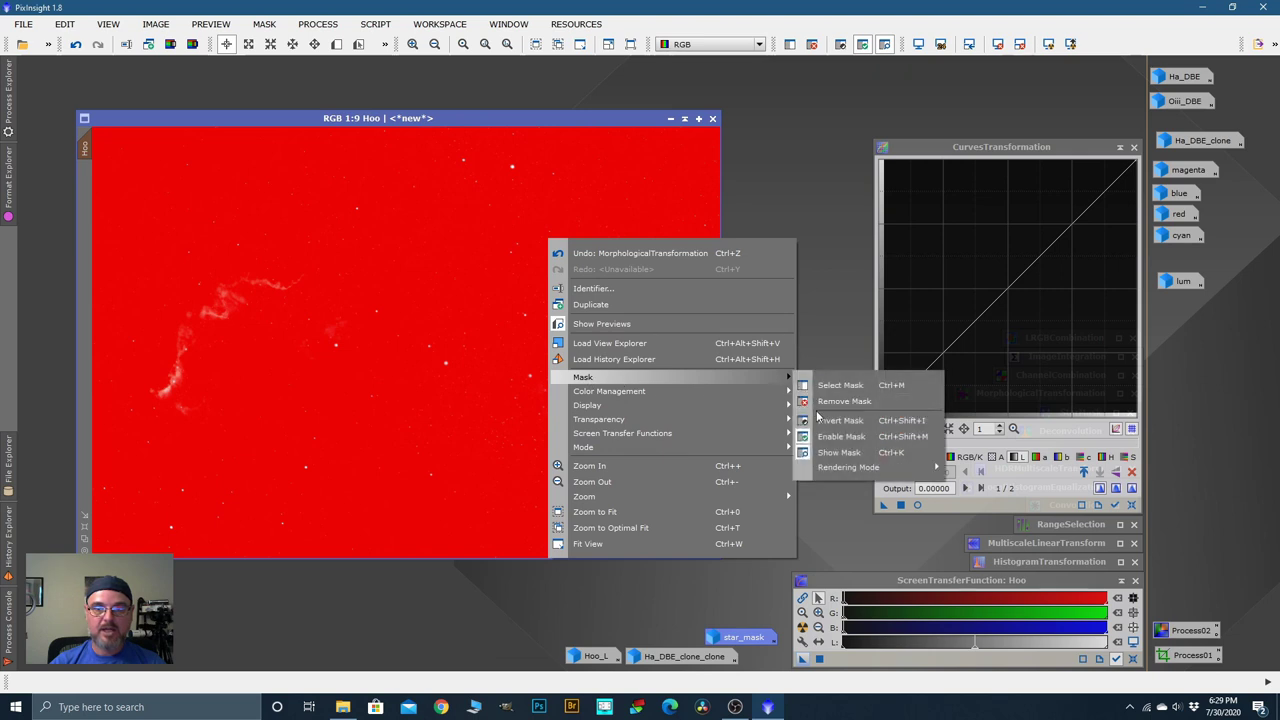
pyautogui.click(832, 449)
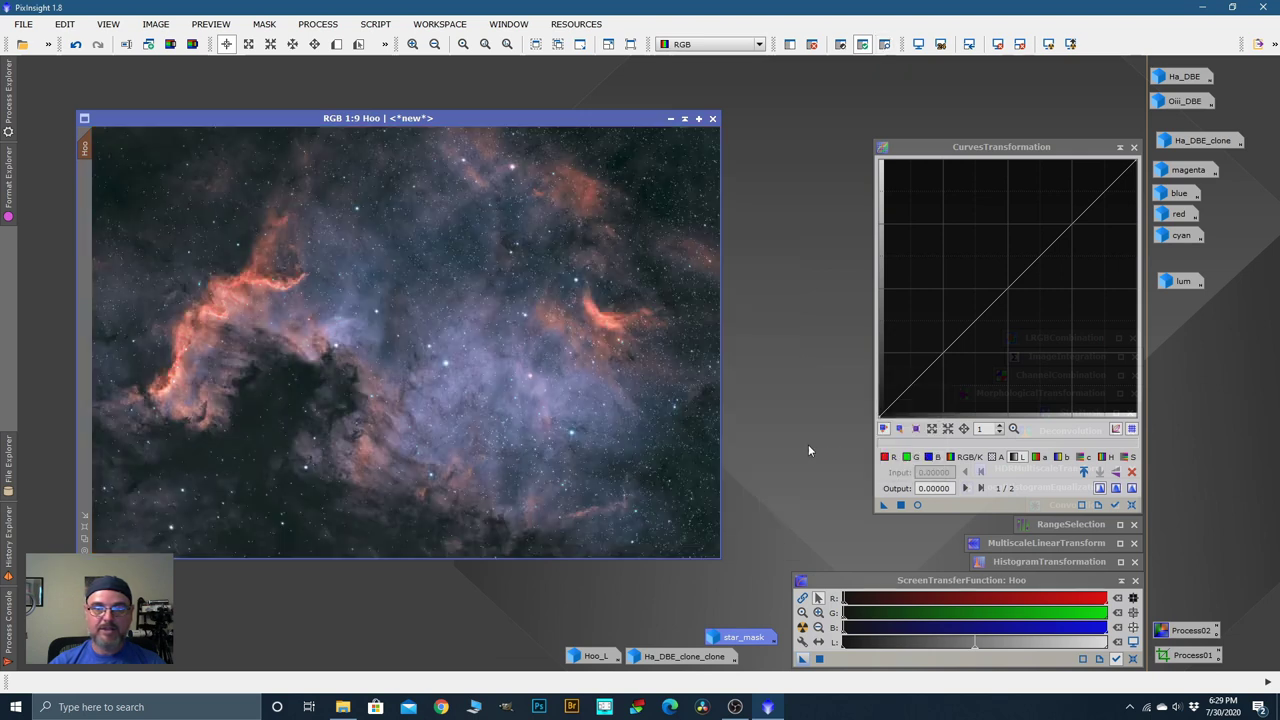
# Step: Raise the chroma curve, lower blue (0.47287 → 0.39018), apply to Hoo, and reset the curves
pyautogui.click(1082, 457)
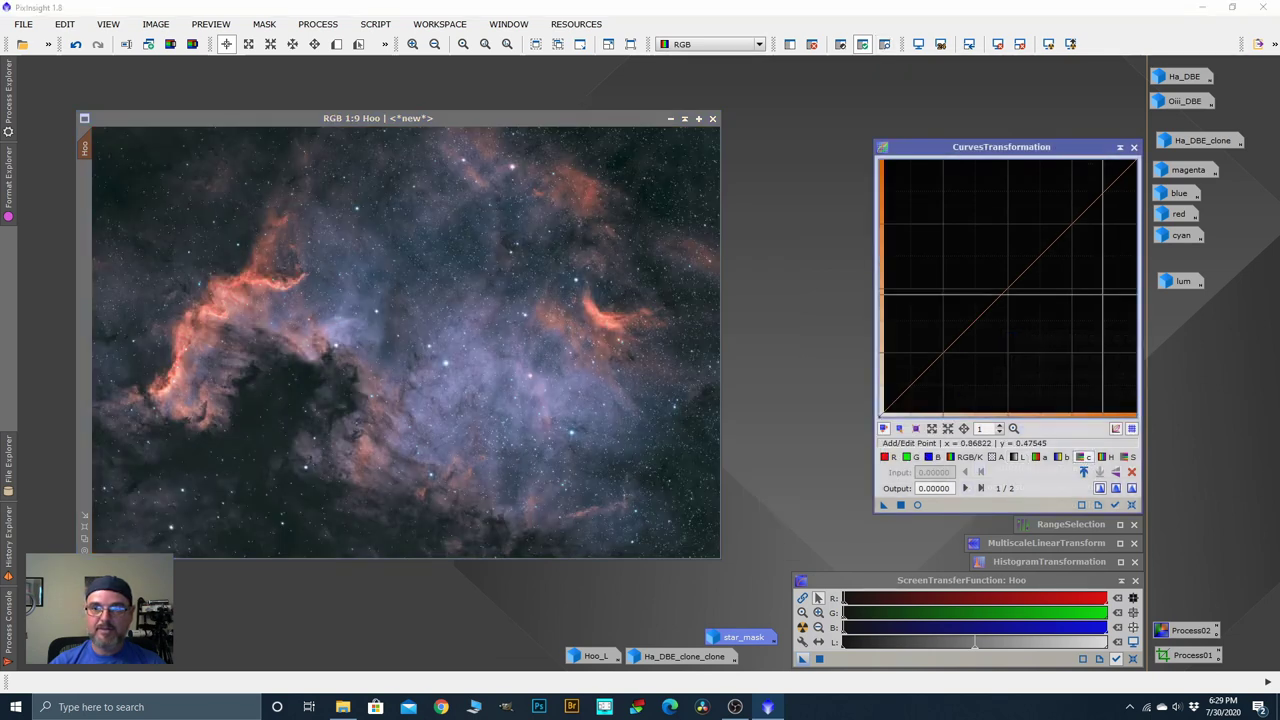
pyautogui.moveTo(1040, 245); pyautogui.dragTo(1039, 230)
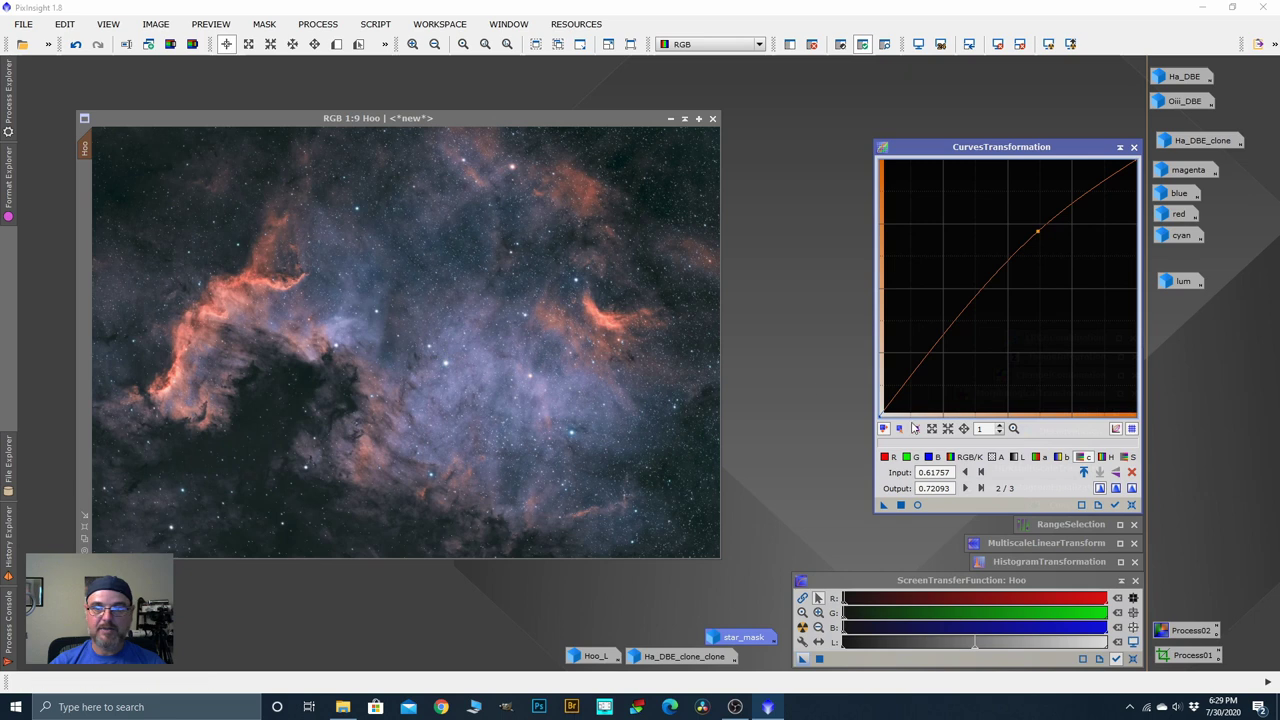
pyautogui.click(930, 457)
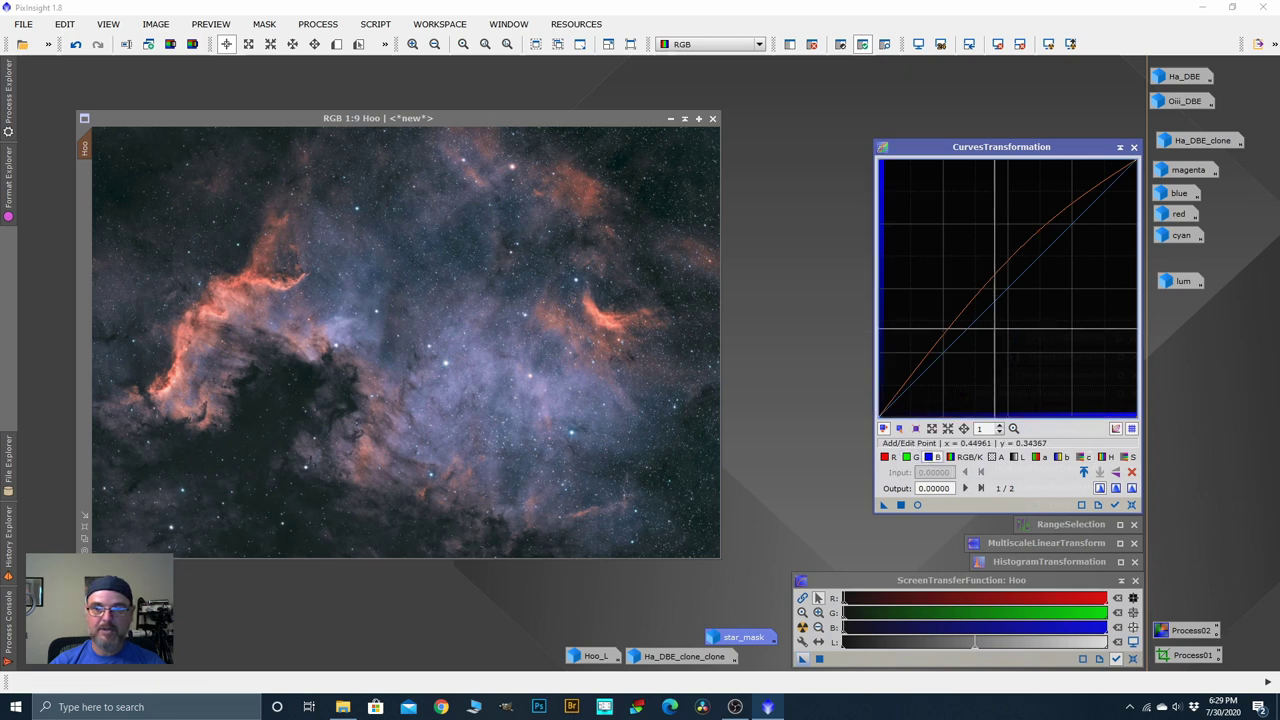
pyautogui.moveTo(996, 326); pyautogui.dragTo(1000, 317)
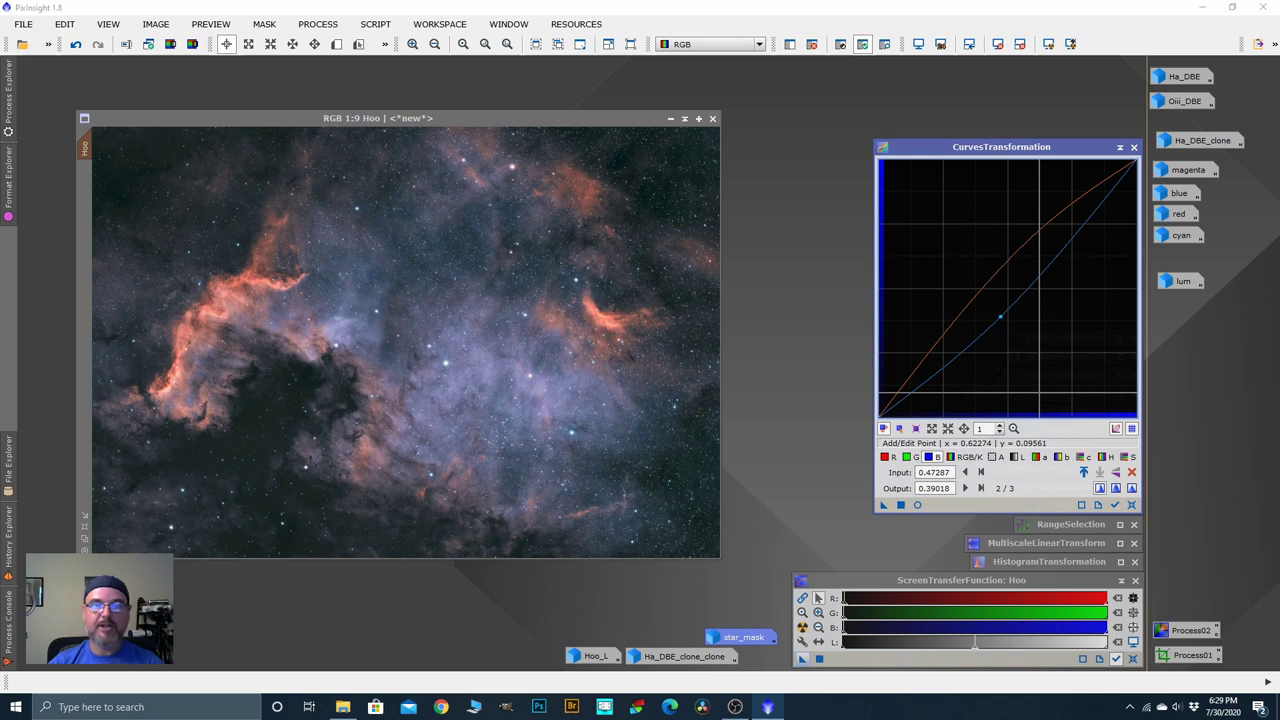
pyautogui.click(900, 505)
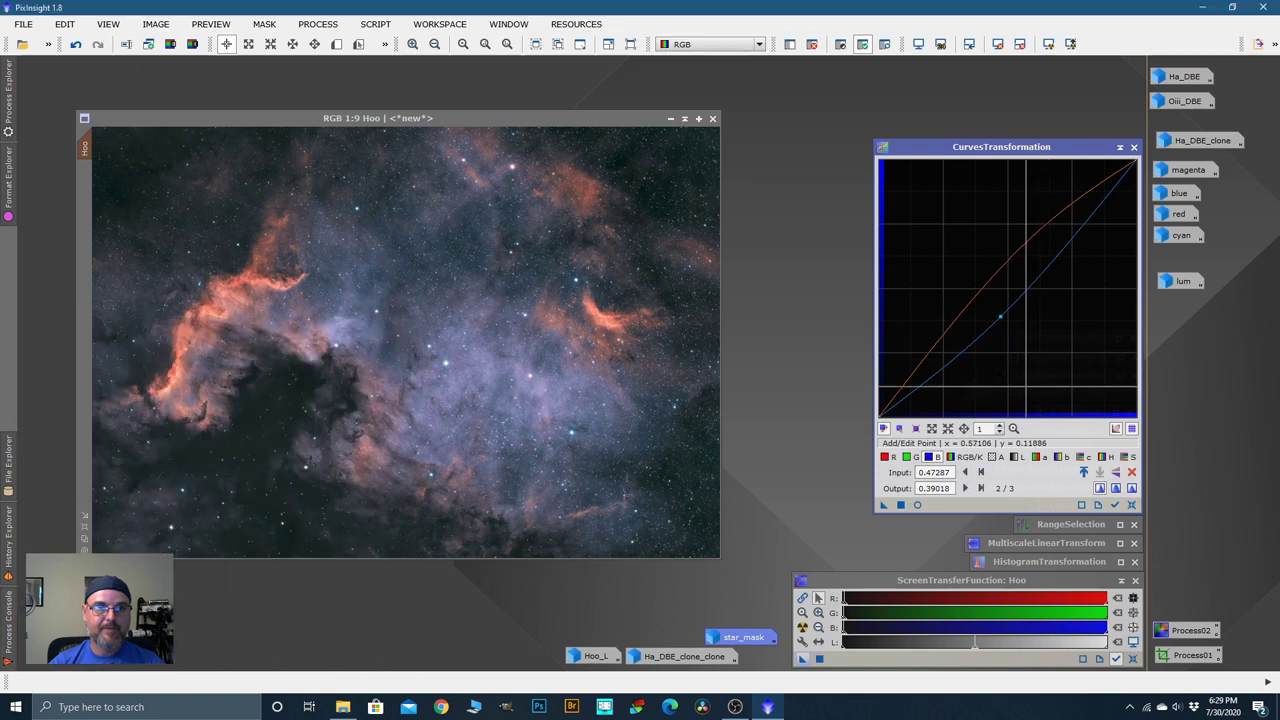
pyautogui.click(1133, 505)
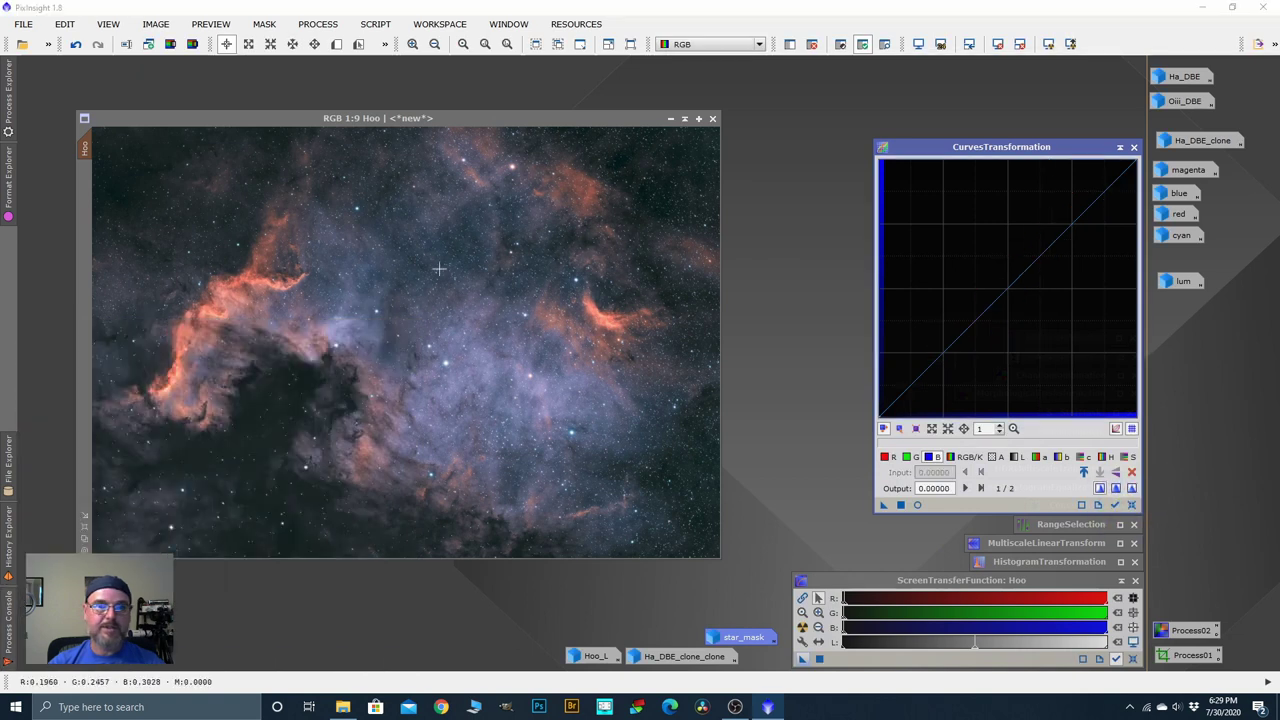
# Step: Zoom and pan across the nebula to inspect the colour adjustment
pyautogui.scroll(4, 436, 279)
pyautogui.scroll(3, 436, 279)
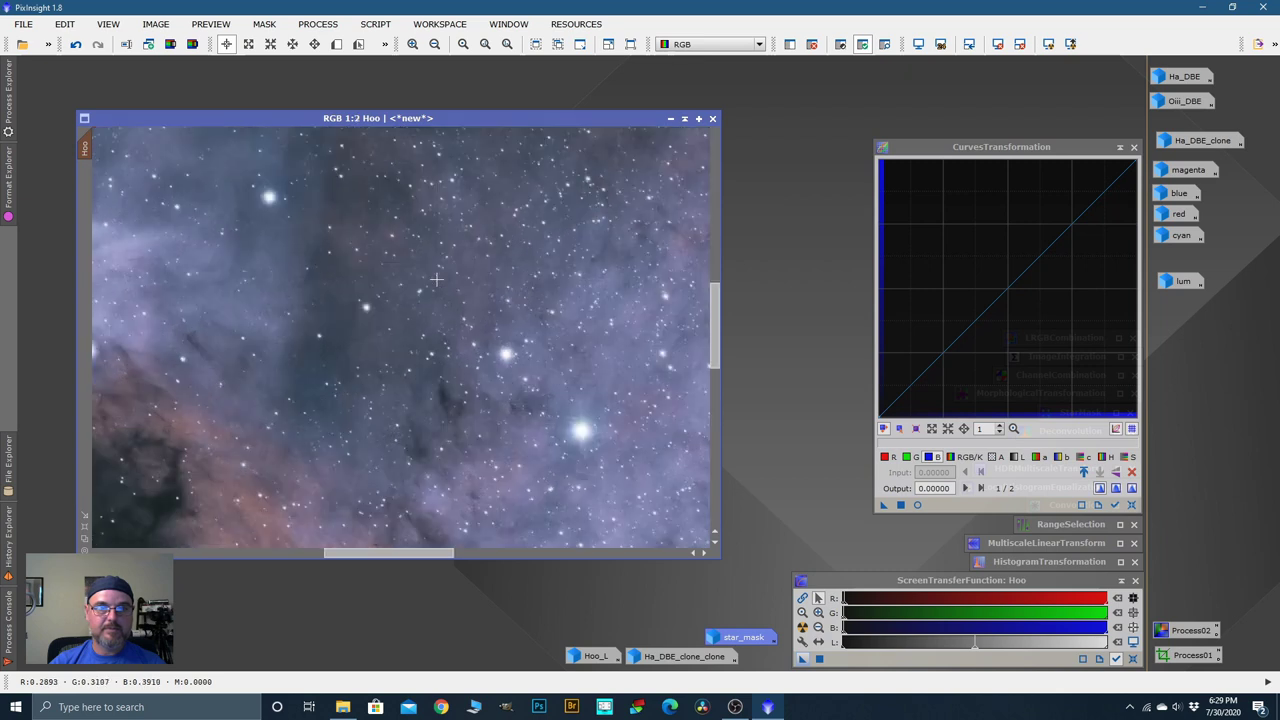
pyautogui.scroll(-5, 436, 279)
pyautogui.scroll(2, 434, 275)
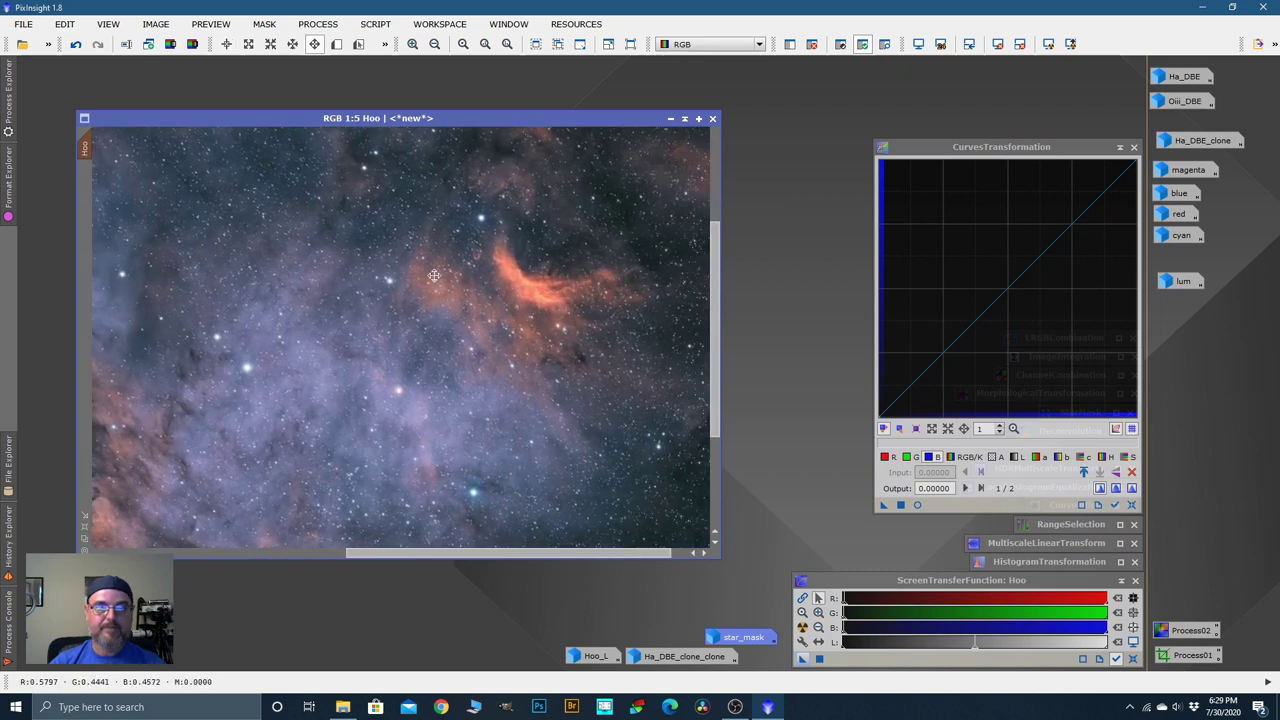
pyautogui.moveTo(434, 275); pyautogui.dragTo(376, 298)
pyautogui.moveTo(594, 326); pyautogui.dragTo(597, 296)
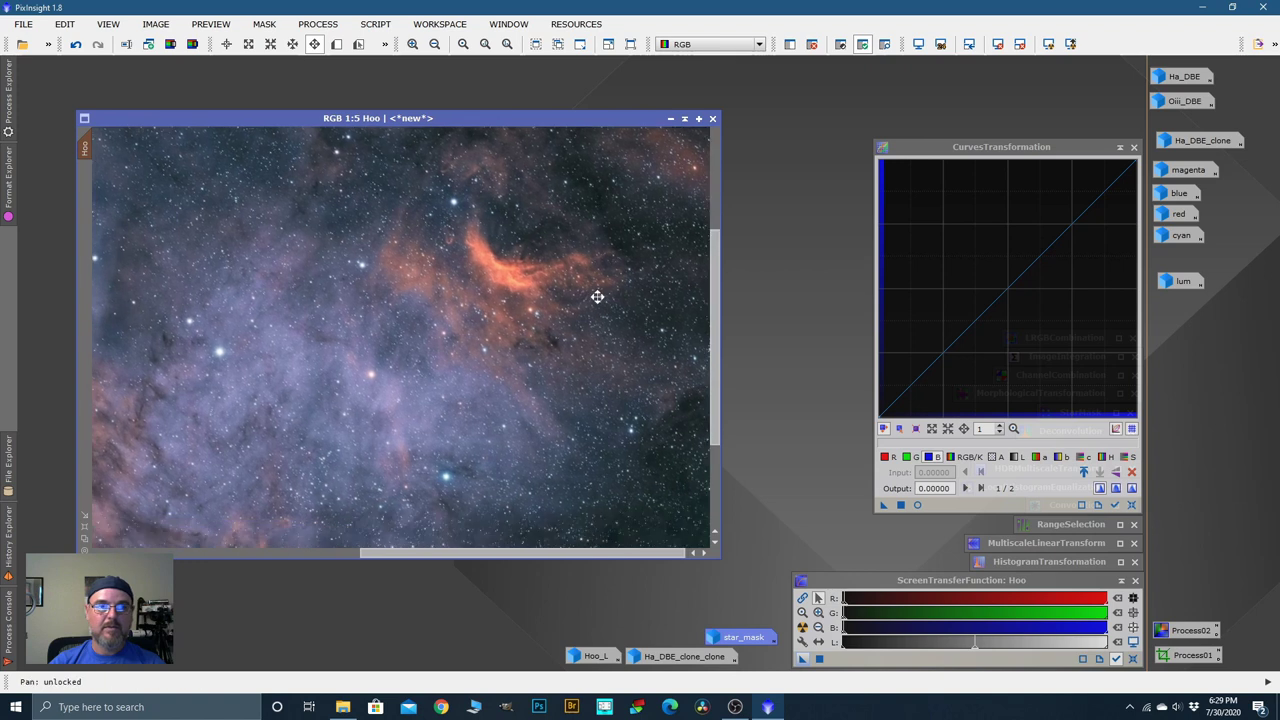
pyautogui.moveTo(245, 455); pyautogui.dragTo(413, 329)
# Step: Iconize CurvesTransformation and remove the star mask from the Hoo image
pyautogui.click(1121, 148)
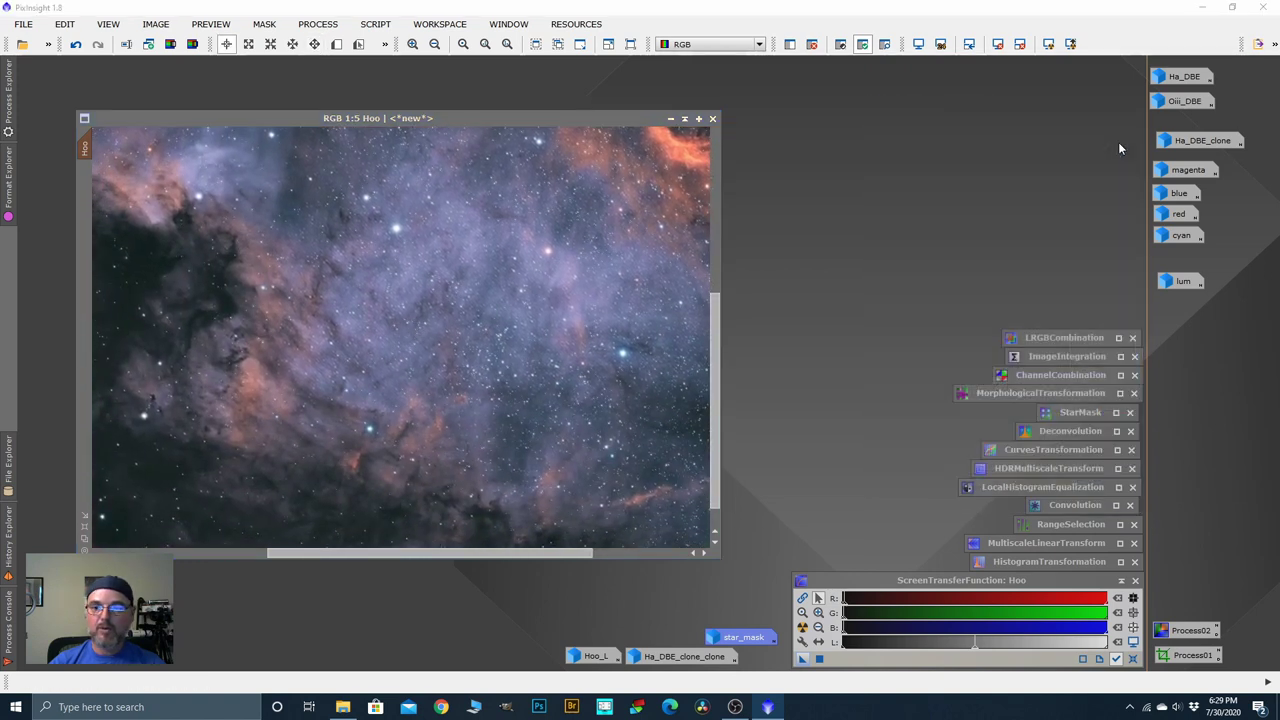
pyautogui.scroll(-2, 401, 232)
pyautogui.rightClick(363, 233)
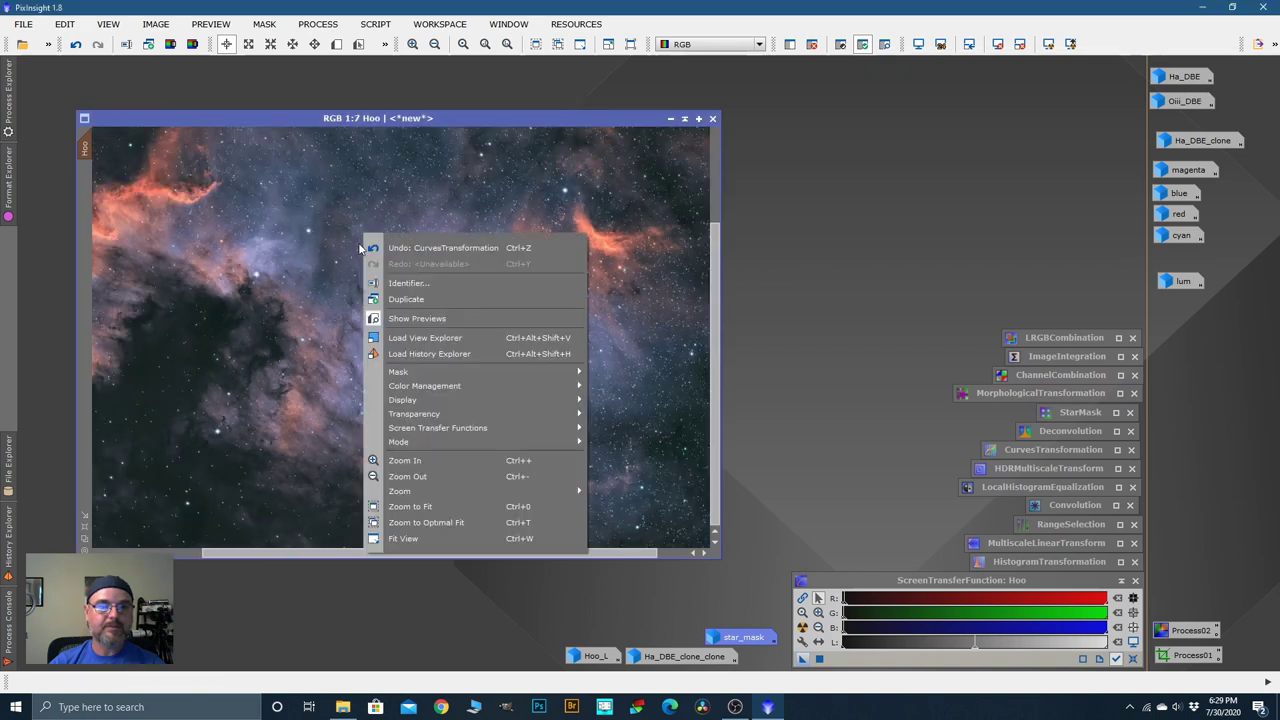
pyautogui.moveTo(508, 375)
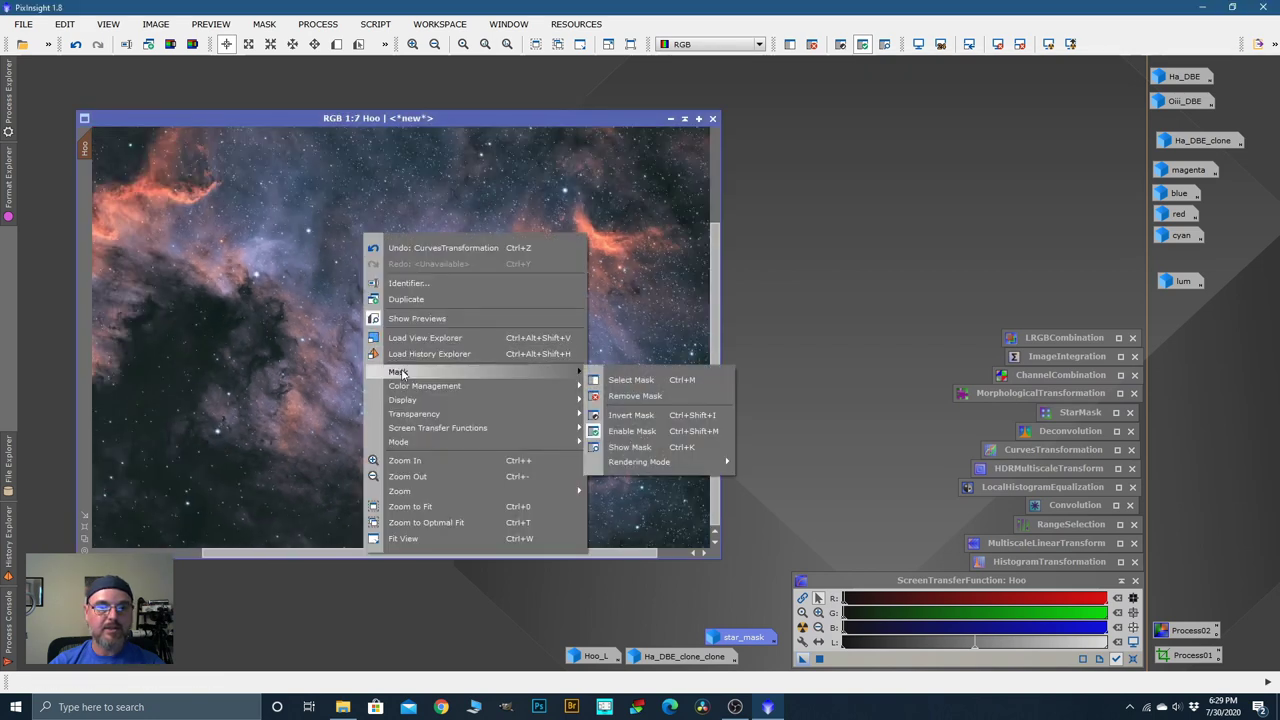
pyautogui.click(635, 396)
pyautogui.scroll(-3, 568, 307)
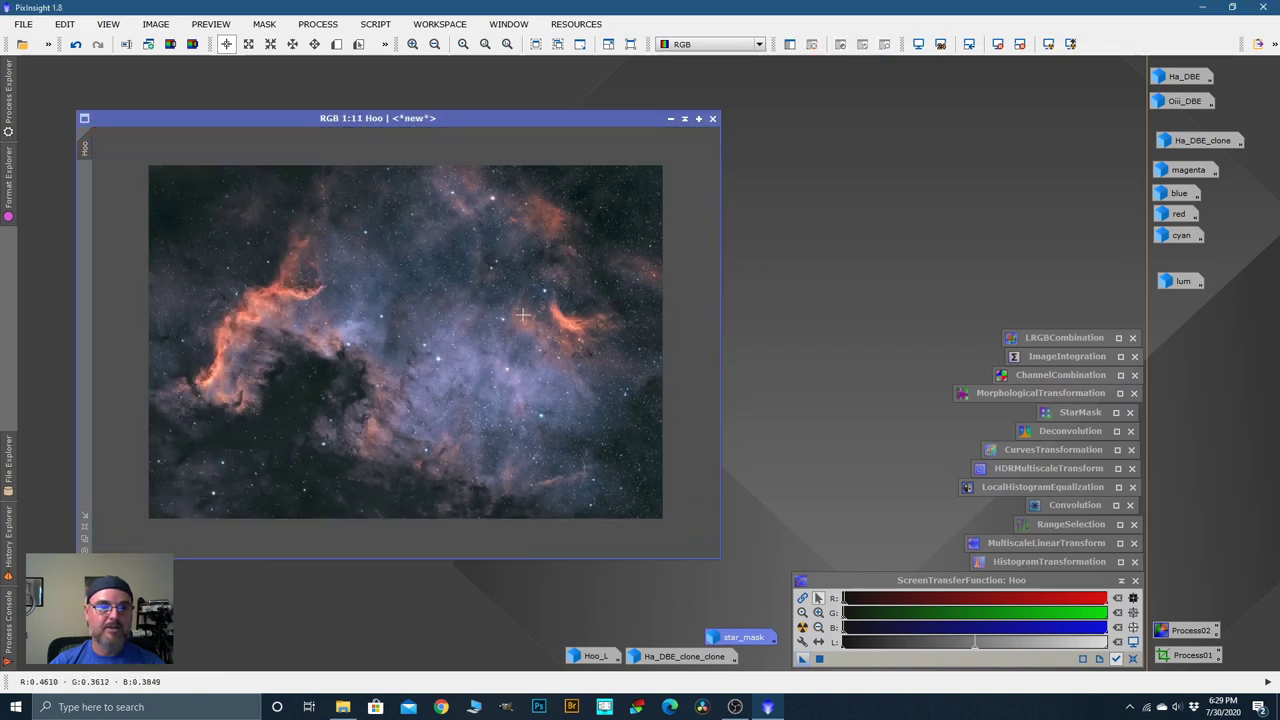
# Step: Run the DarkStructureEnhance script on Hoo with Amount lowered from 0.40 to about 0.3
pyautogui.click(376, 24)
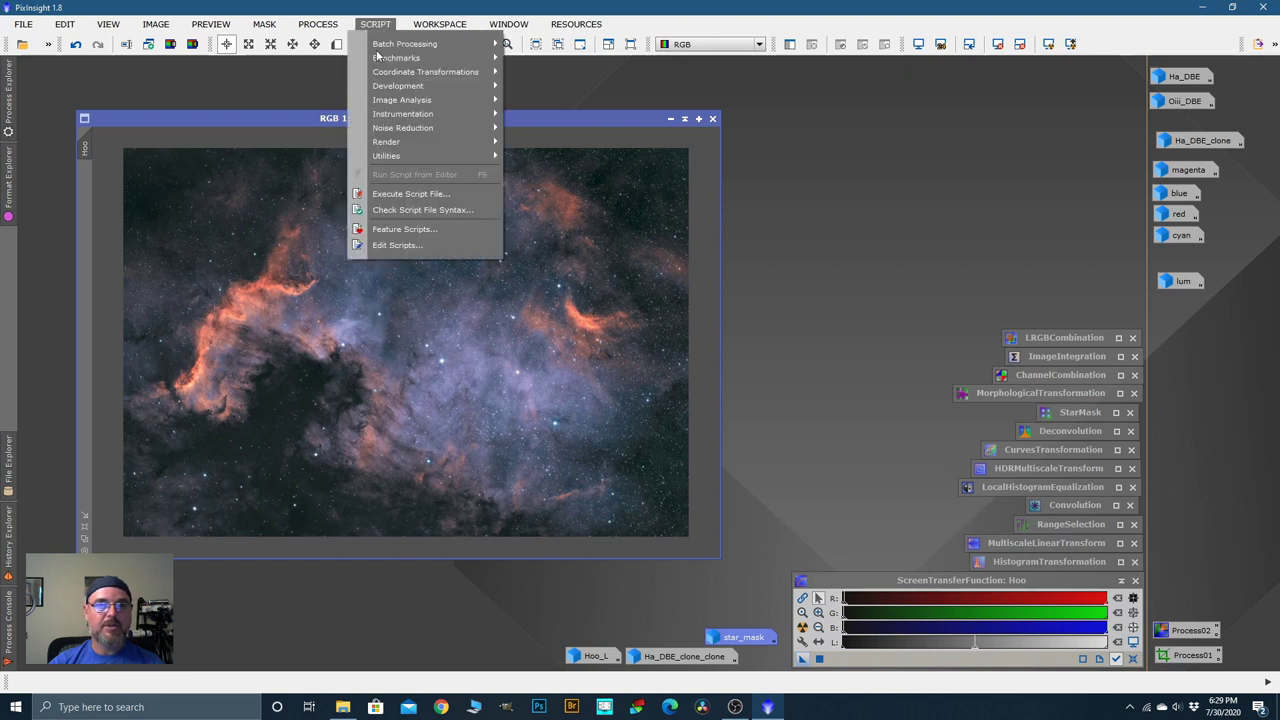
pyautogui.moveTo(386, 156)
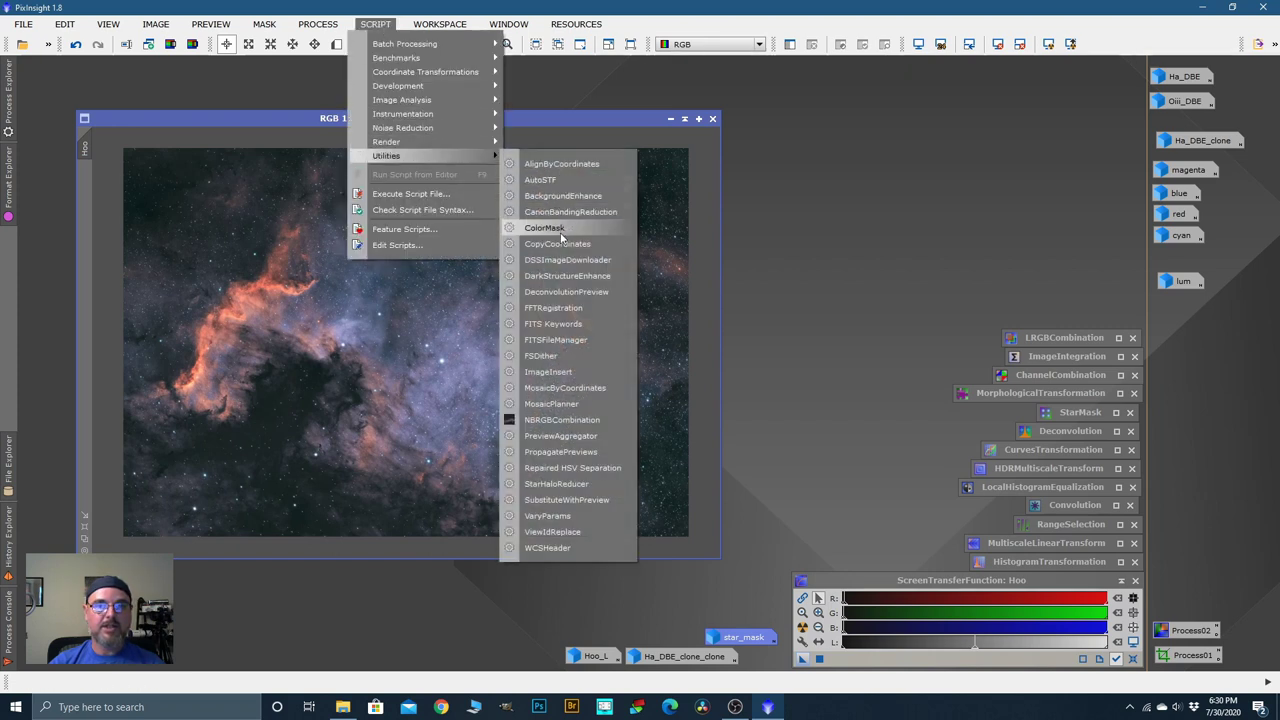
pyautogui.click(557, 276)
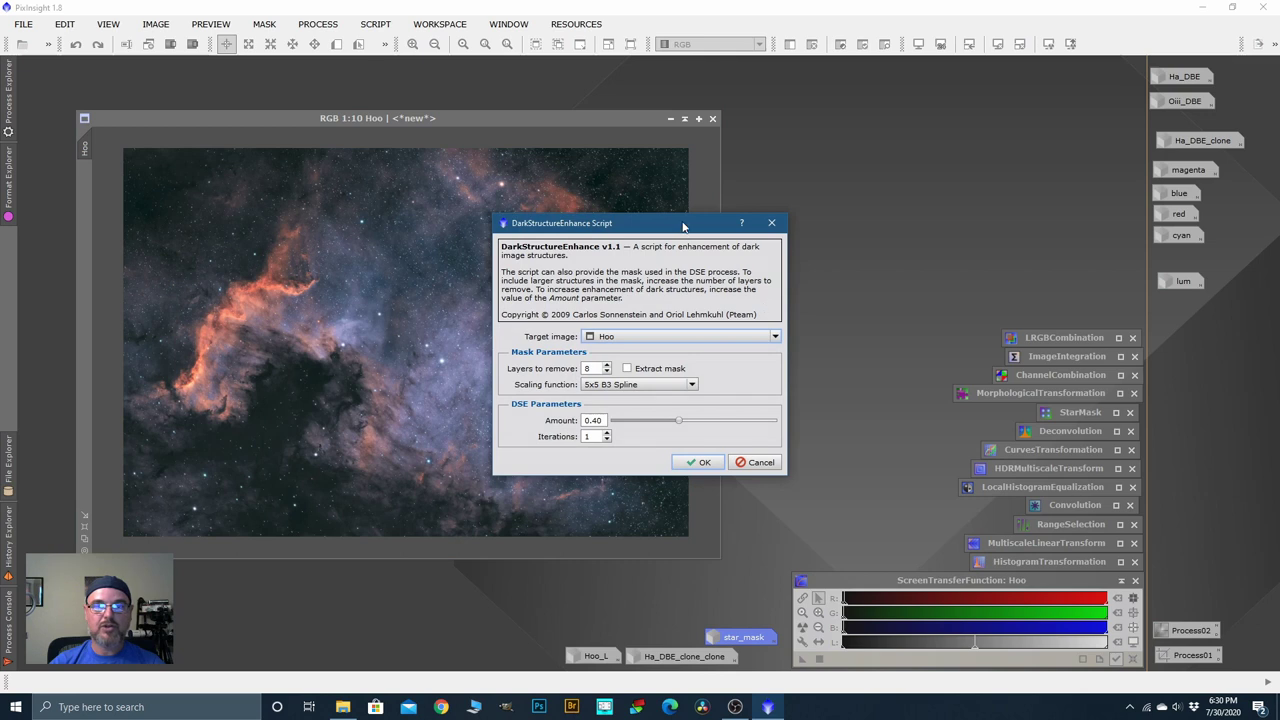
pyautogui.moveTo(640, 72); pyautogui.dragTo(852, 108)
pyautogui.moveTo(972, 307); pyautogui.dragTo(957, 317)
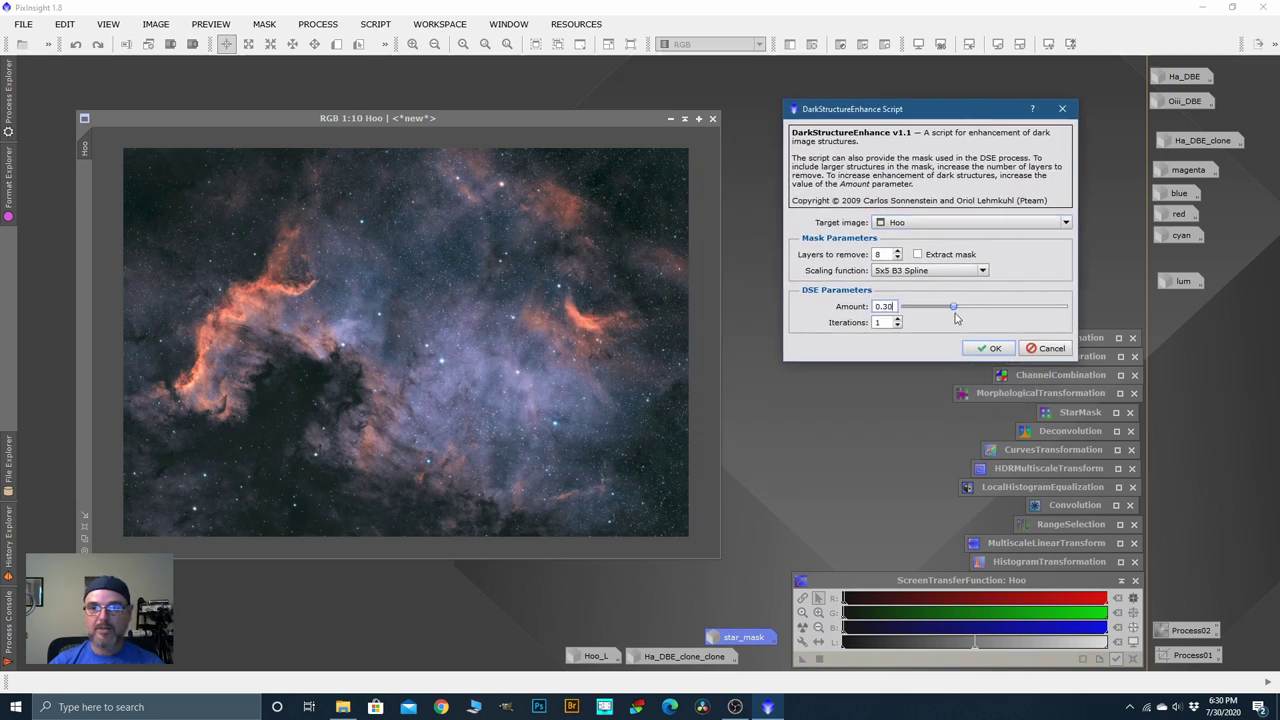
pyautogui.click(989, 348)
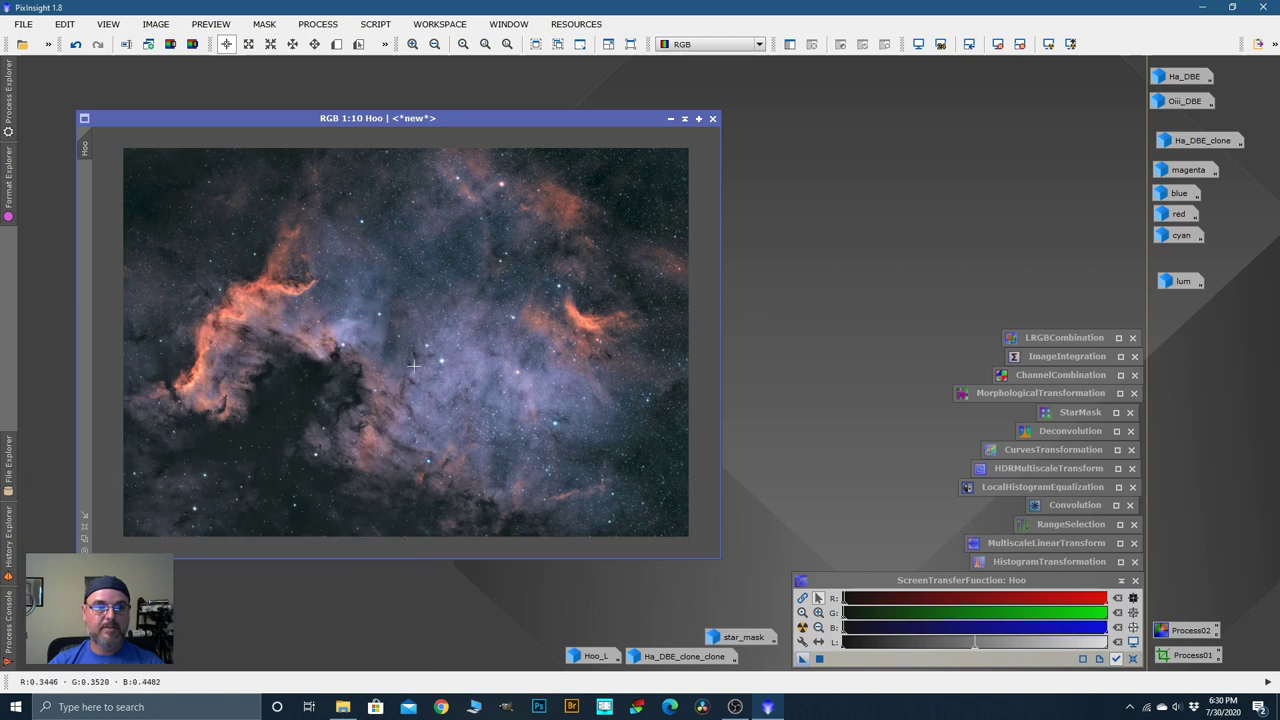
pyautogui.click(75, 44)
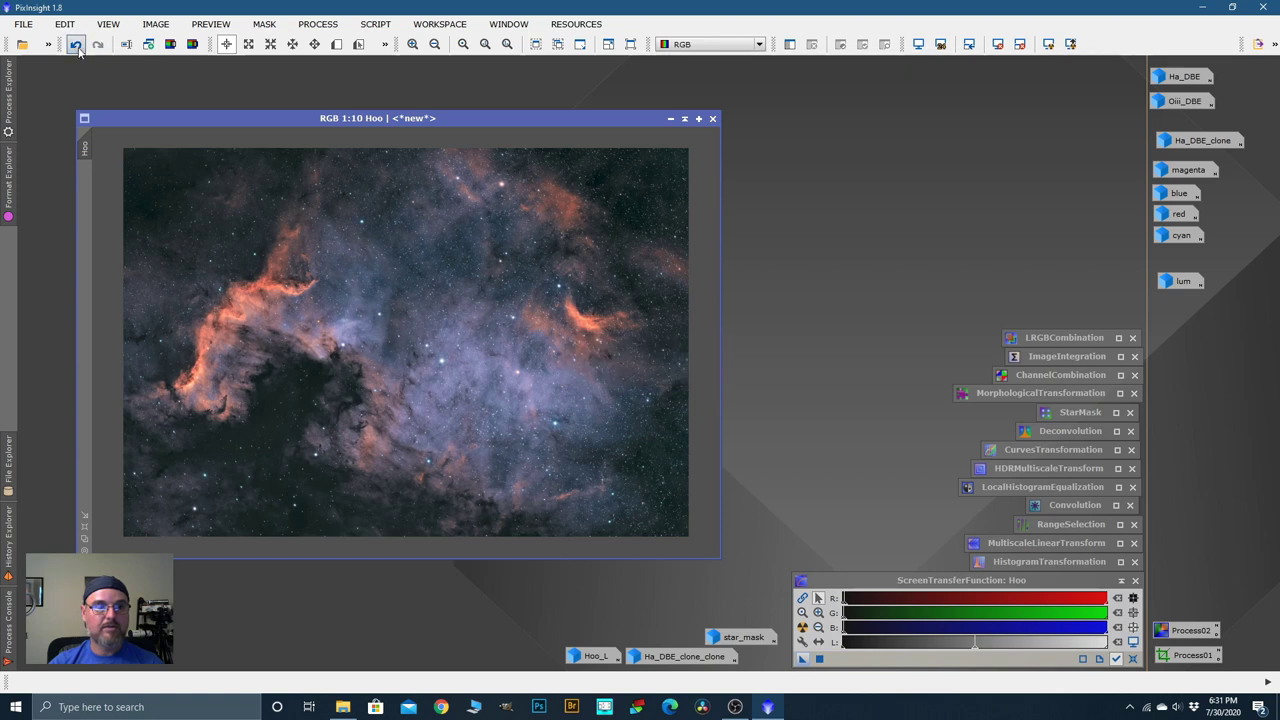
pyautogui.scroll(4, 230, 298)
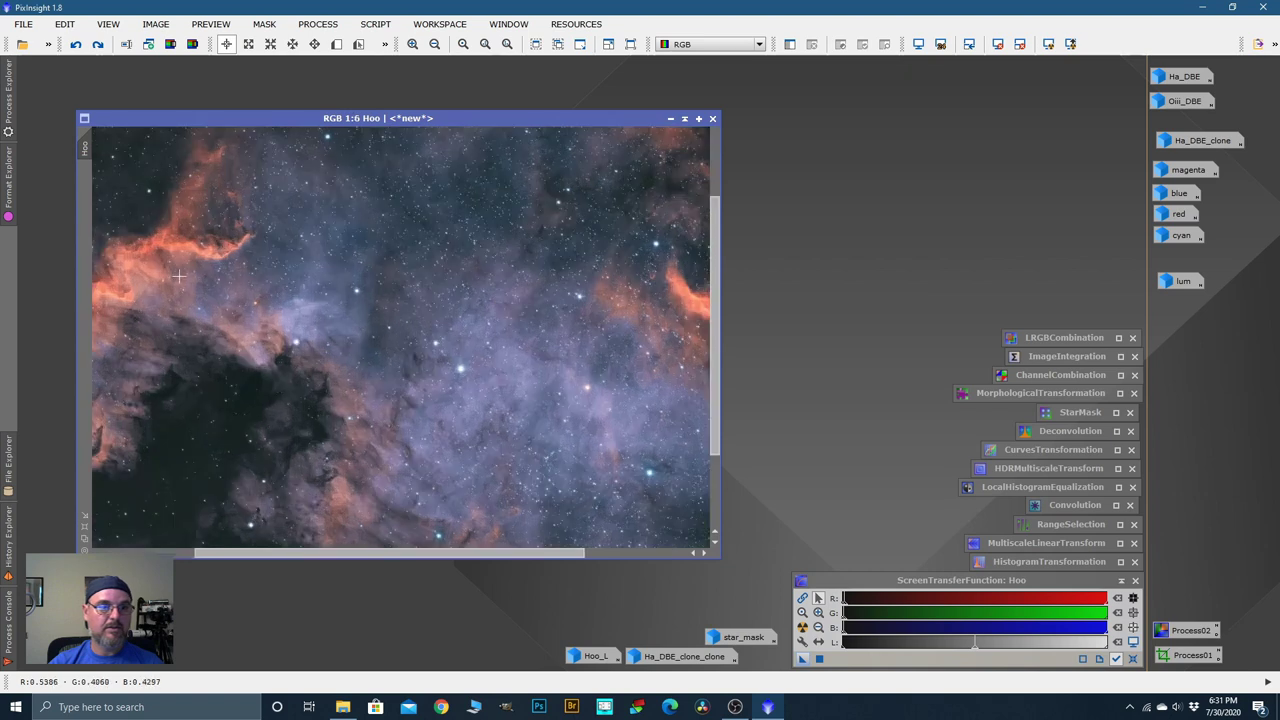
pyautogui.moveTo(230, 298); pyautogui.dragTo(531, 263)
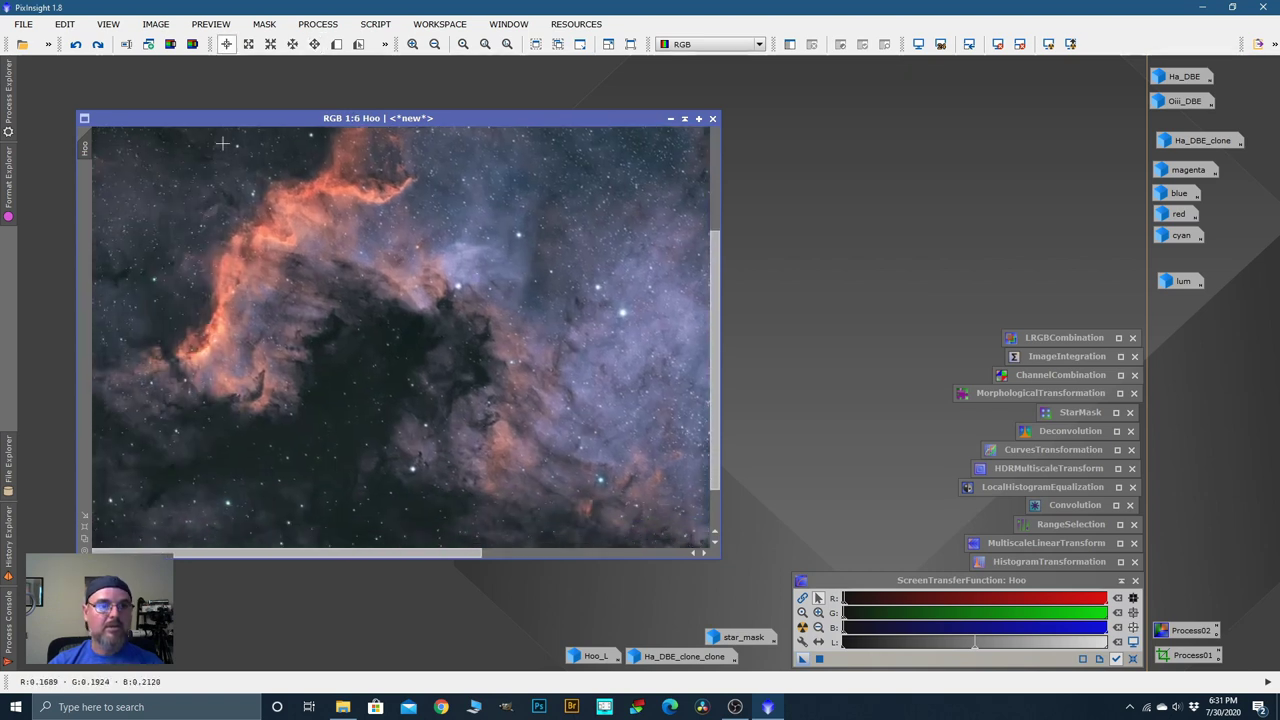
pyautogui.click(98, 45)
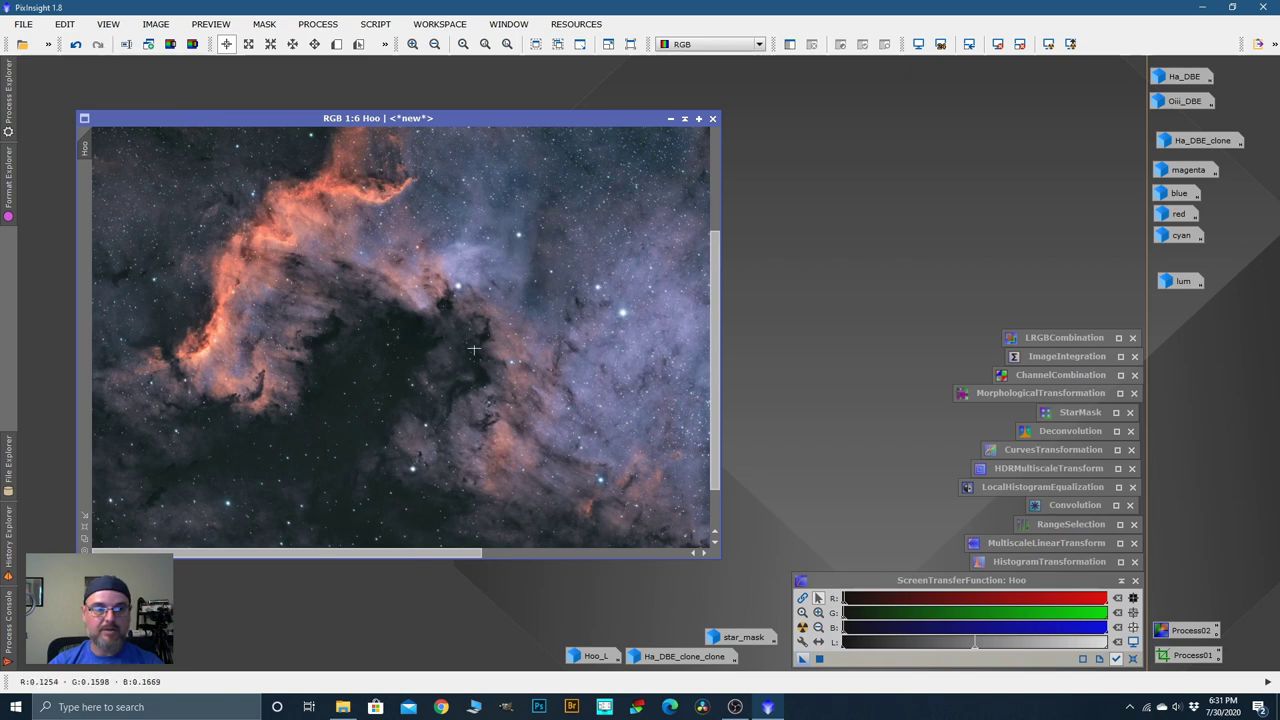
pyautogui.scroll(-7, 510, 281)
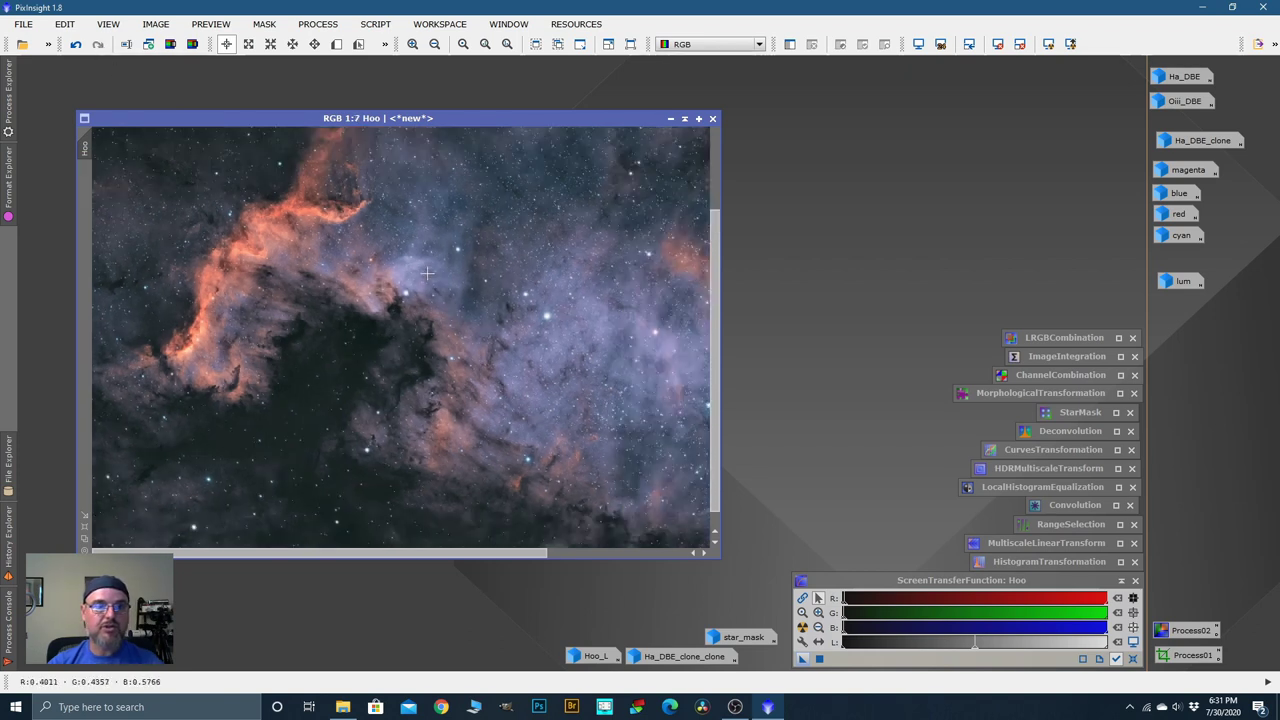
pyautogui.scroll(3, 417, 295)
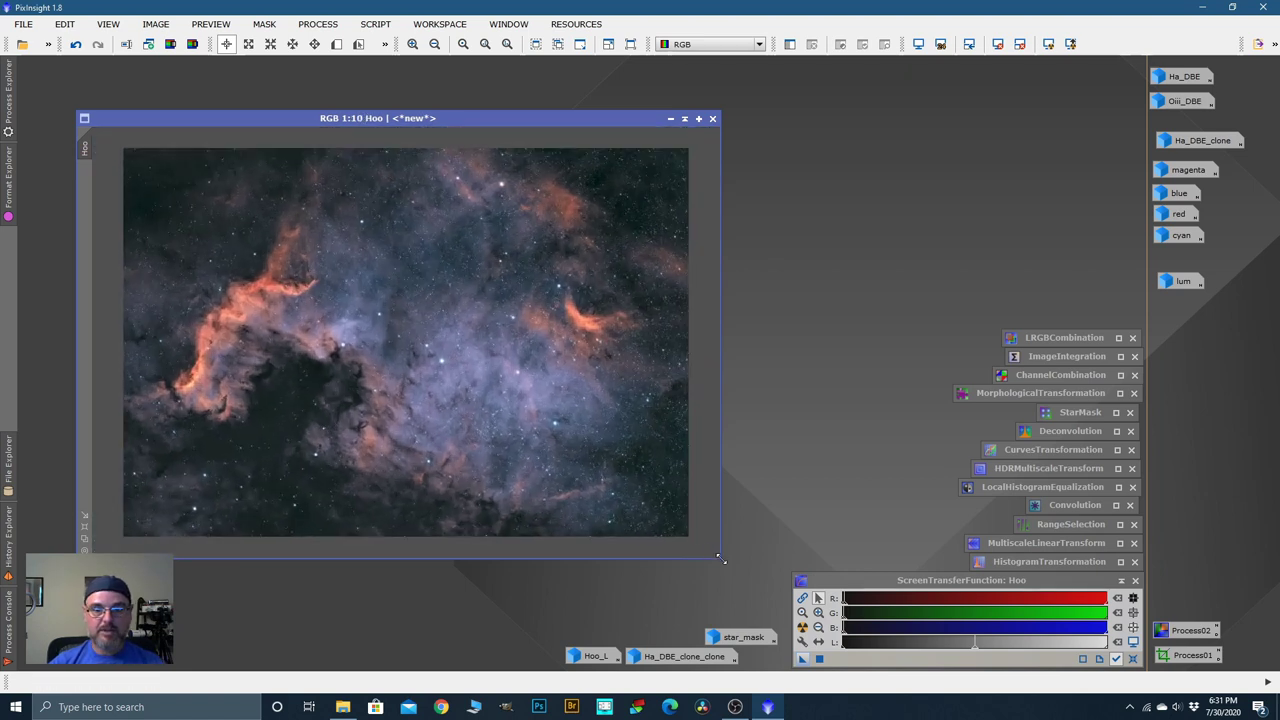
pyautogui.moveTo(720, 560); pyautogui.dragTo(754, 594)
pyautogui.scroll(1, 598, 466)
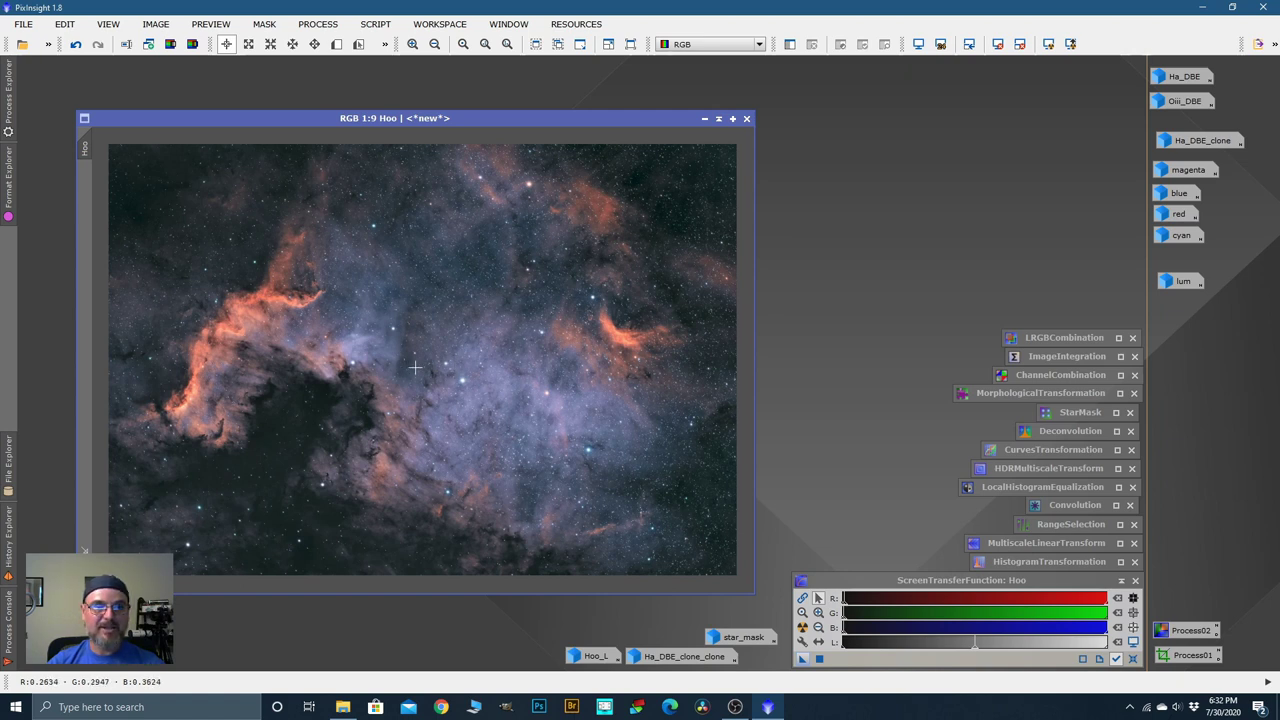
# Step: Zoom and pan over the finished nebula, then return to Readout mode
pyautogui.scroll(5, 437, 320)
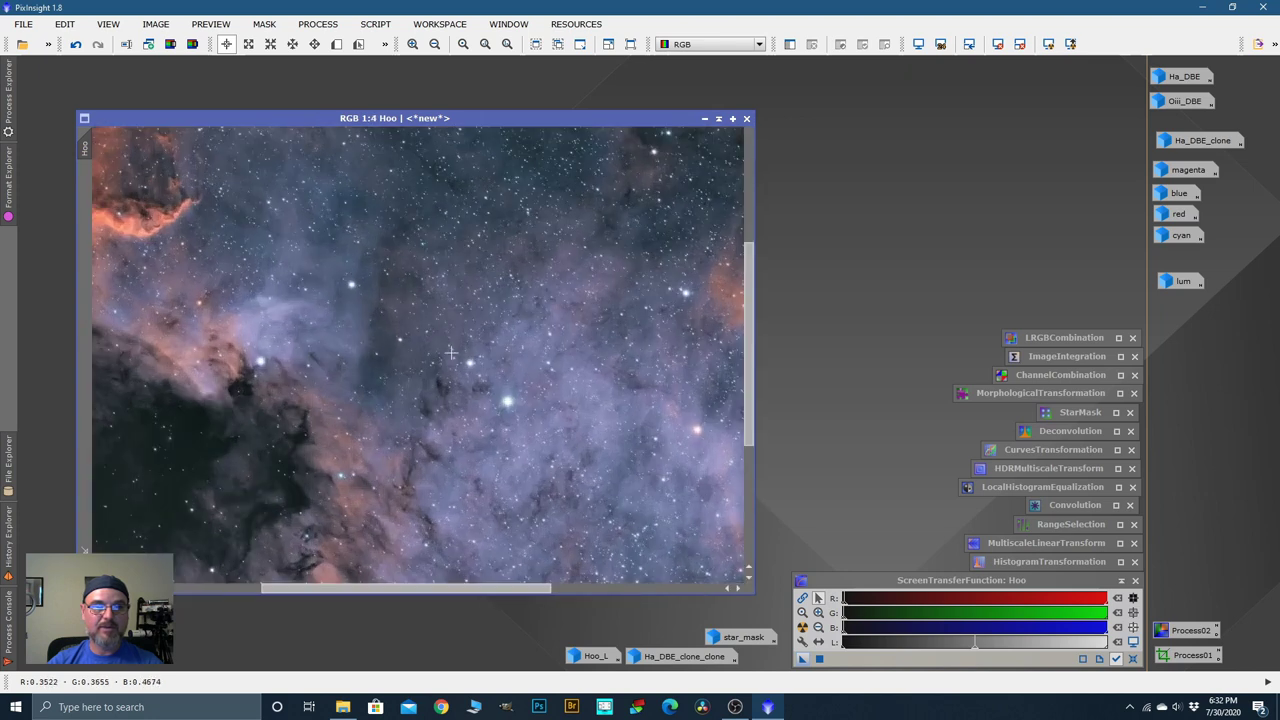
pyautogui.press('space')
pyautogui.moveTo(461, 370); pyautogui.dragTo(428, 272)
pyautogui.scroll(-4, 588, 344)
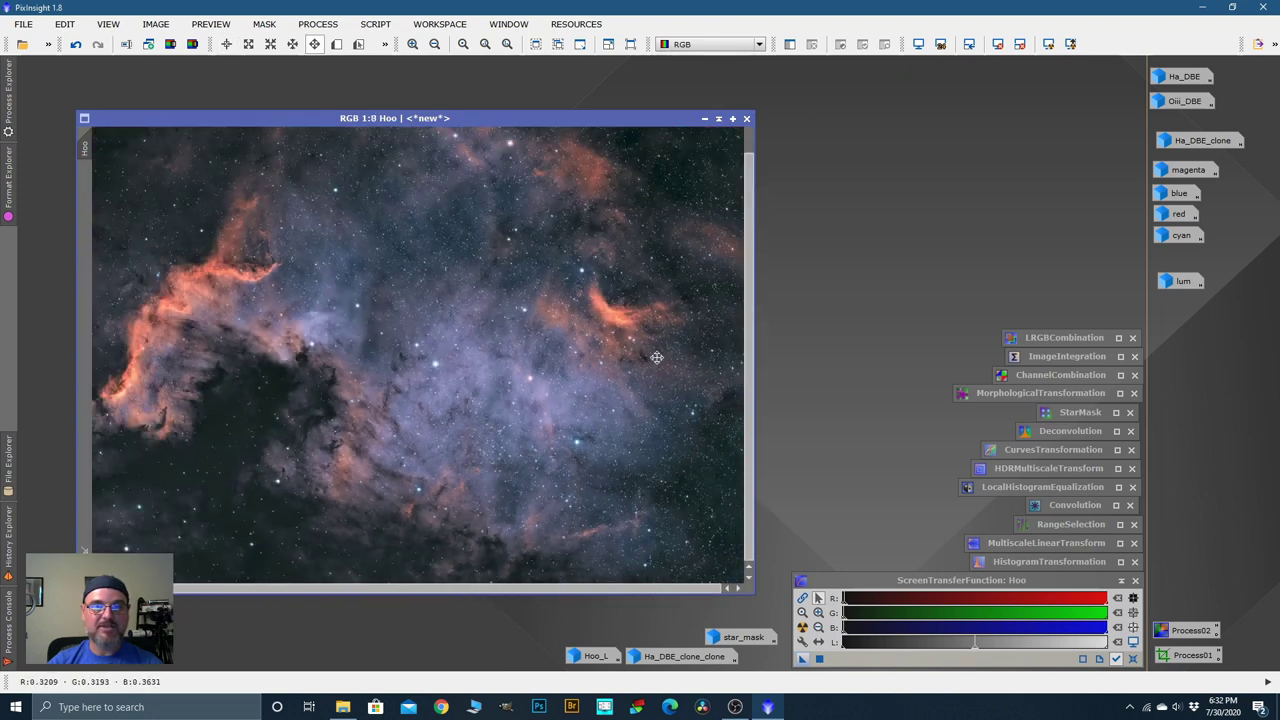
pyautogui.scroll(-1, 657, 358)
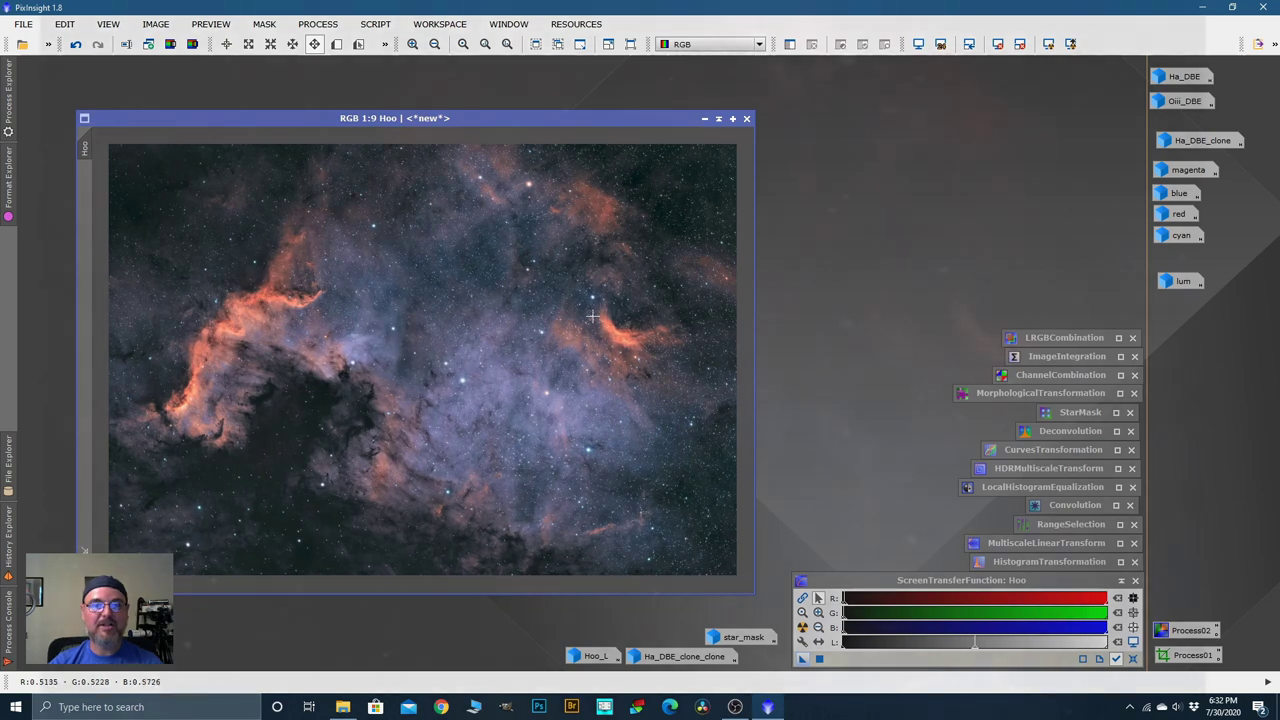
pyautogui.hotkey('alt', 'r')
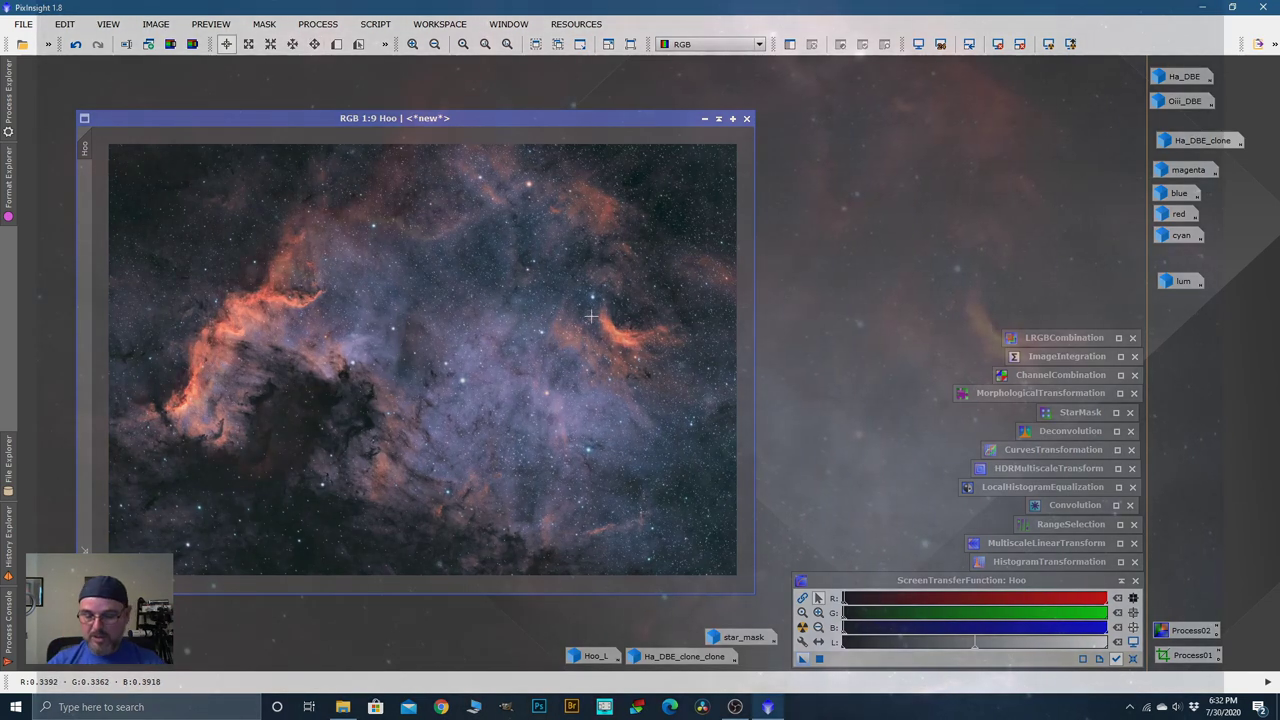